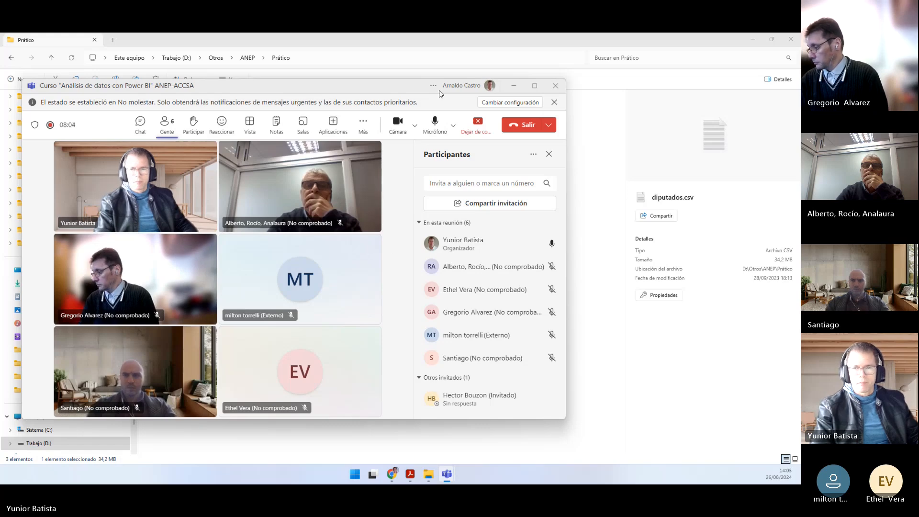
Step: Move the meeting window out of the way and check the Repaso integrador section on the course page in Chrome
{"action": "left_click_drag", "start_coordinate": [431, 88], "coordinate": [0, 95]}
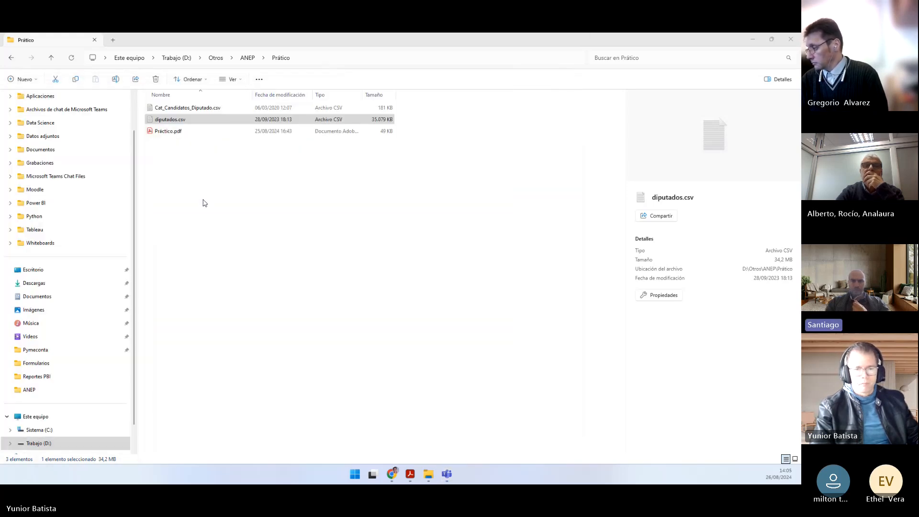
{"action": "left_click", "coordinate": [397, 476]}
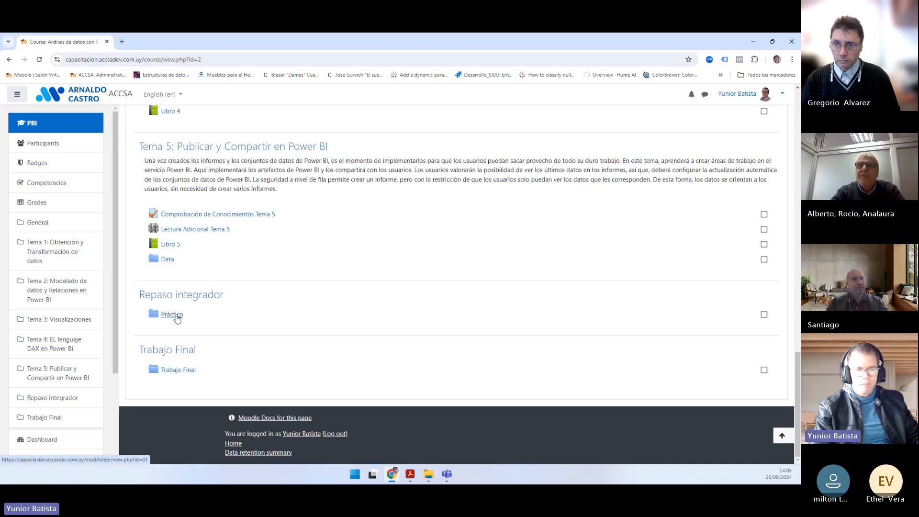
{"action": "left_click", "coordinate": [435, 477]}
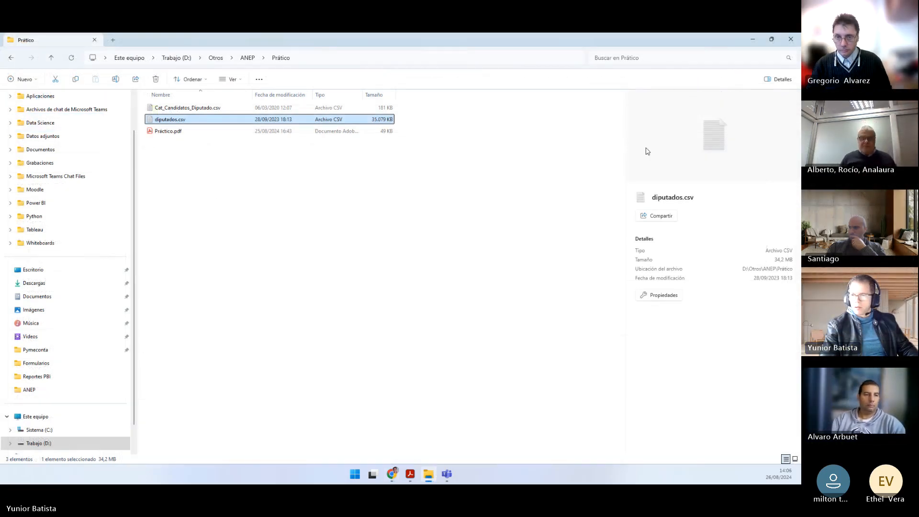
Step: Narrow the details pane of the Prático folder and show its files as larger icons
{"action": "left_click_drag", "start_coordinate": [626, 156], "coordinate": [675, 157]}
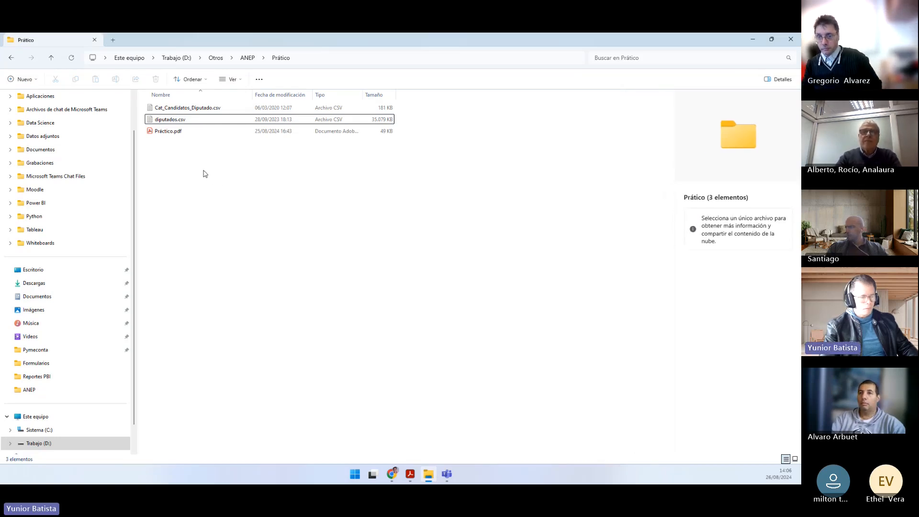
{"action": "scroll", "coordinate": [205, 175], "scroll_direction": "up", "scroll_amount": 2}
{"action": "scroll", "coordinate": [205, 175], "scroll_direction": "up", "scroll_amount": 3}
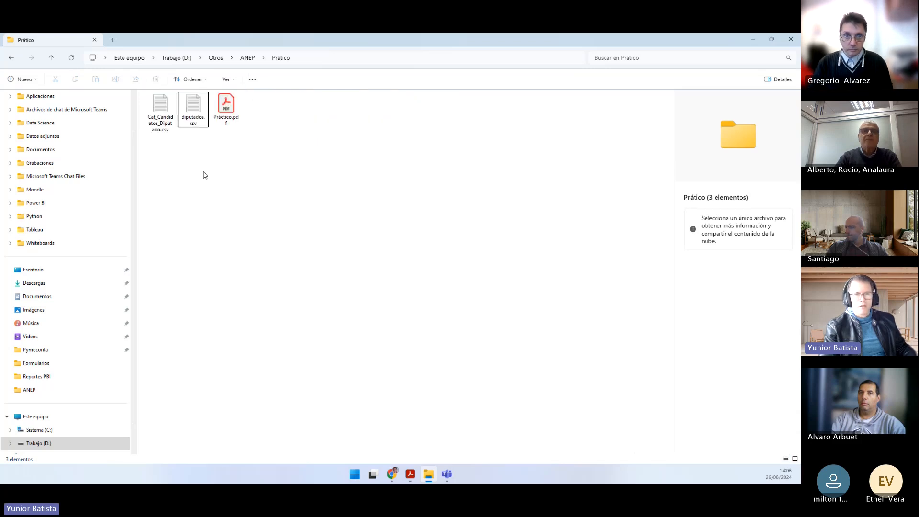
Step: View the Práctico.pdf exercise in Acrobat and point out the two CSV files in the Prático folder
{"action": "left_click", "coordinate": [248, 127]}
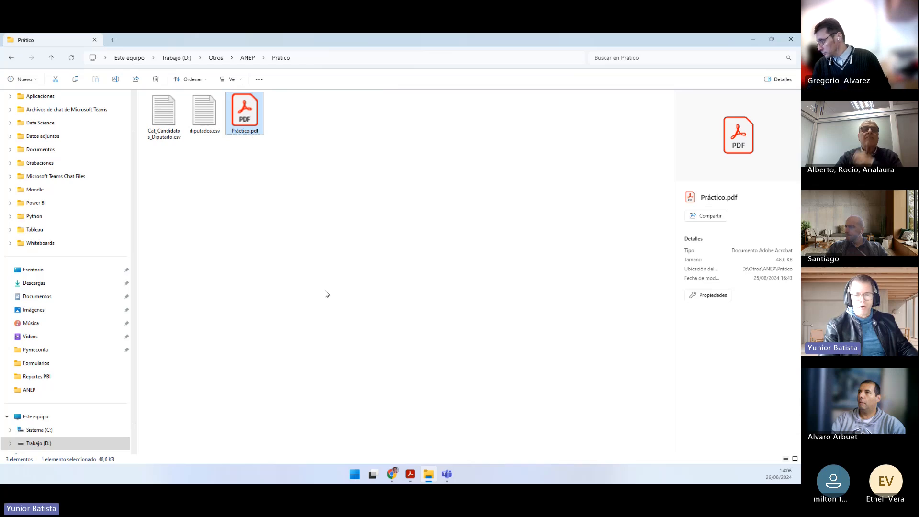
{"action": "left_click", "coordinate": [410, 474]}
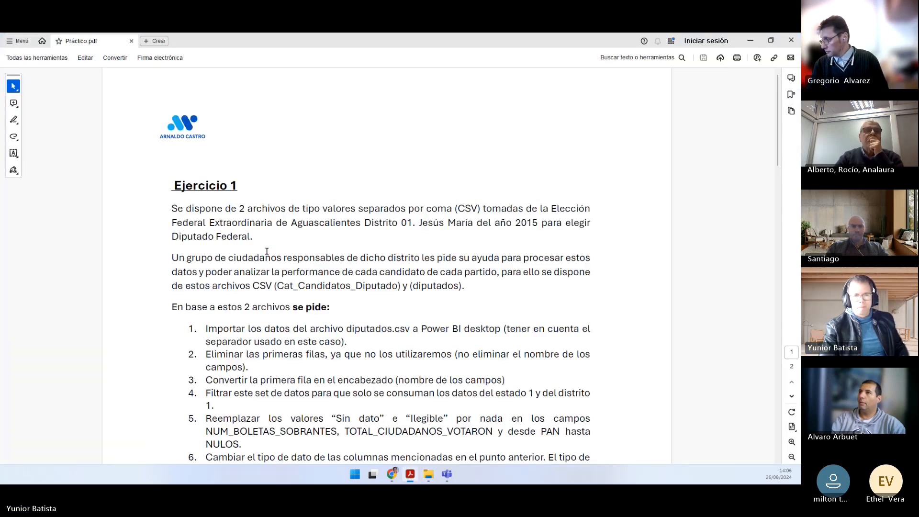
{"action": "key", "text": "alt+Tab"}
{"action": "left_click_drag", "start_coordinate": [206, 175], "coordinate": [142, 113]}
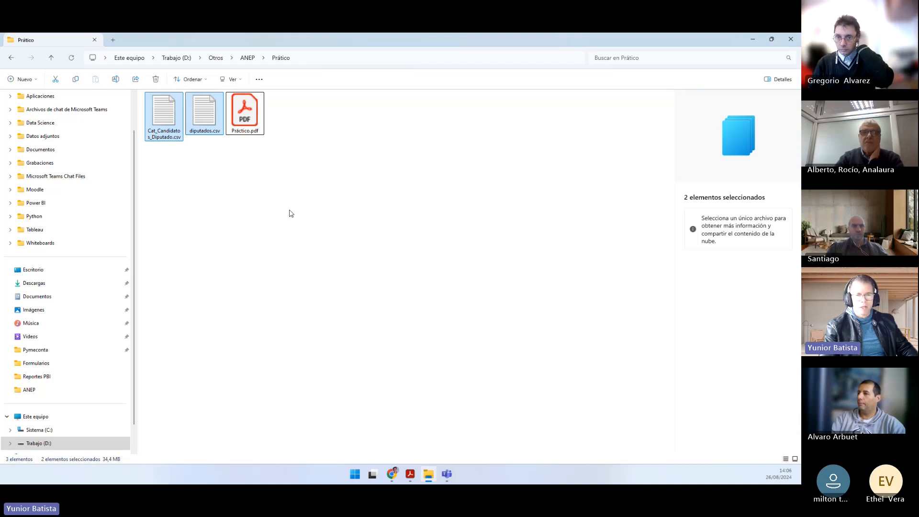
{"action": "left_click", "coordinate": [294, 197]}
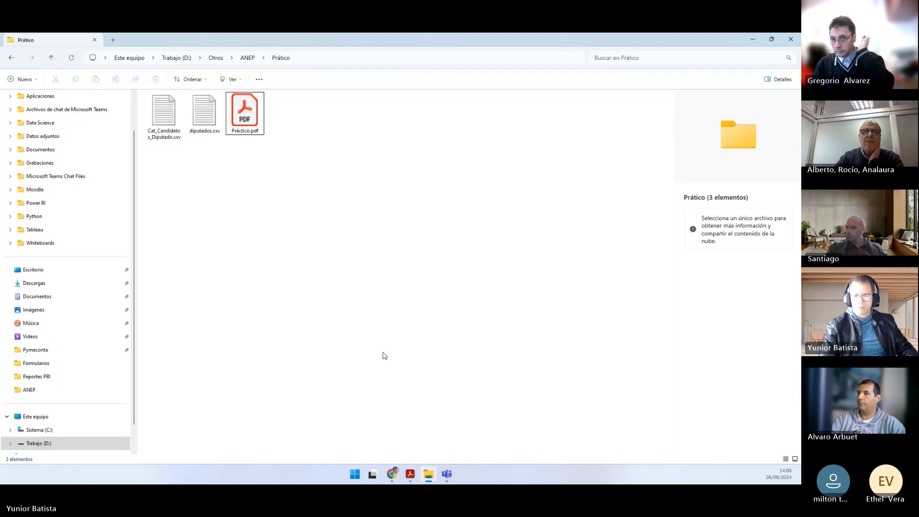
Step: Look over the numbered tasks of Ejercicio 1 in Práctico.pdf in Acrobat
{"action": "left_click", "coordinate": [411, 479]}
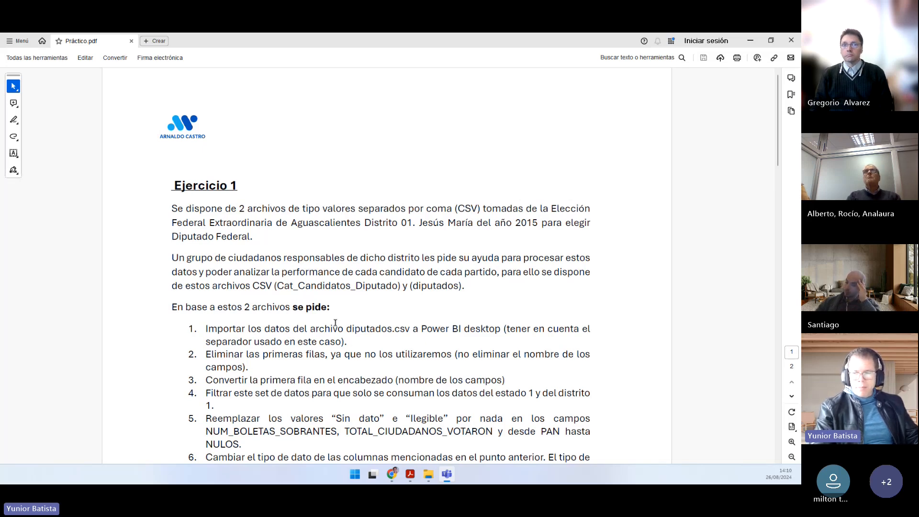
{"action": "scroll", "coordinate": [315, 316], "scroll_direction": "down", "scroll_amount": 3}
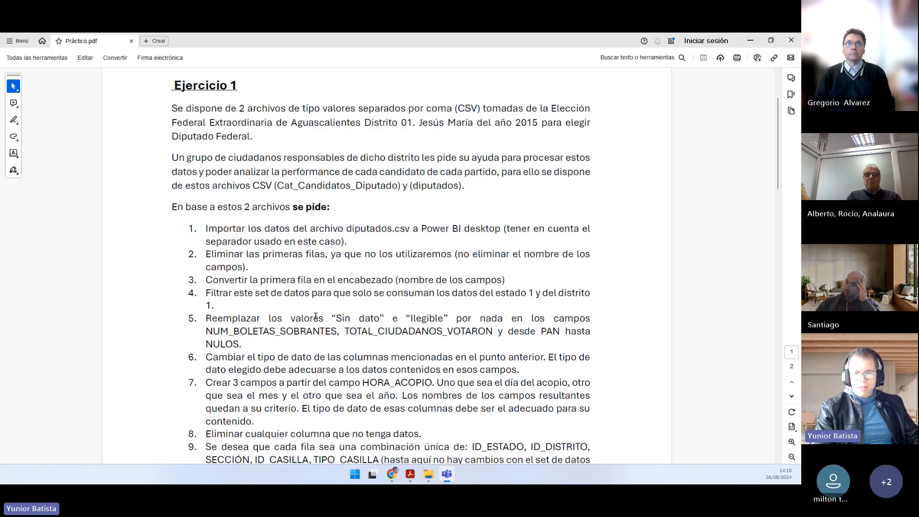
{"action": "scroll", "coordinate": [315, 316], "scroll_direction": "up", "scroll_amount": 1}
{"action": "scroll", "coordinate": [315, 315], "scroll_direction": "up", "scroll_amount": 1}
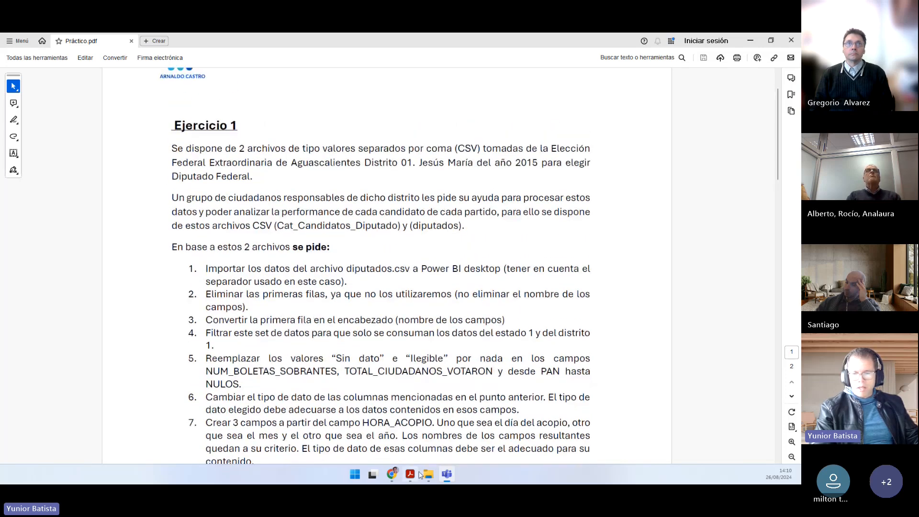
Step: Open Cat_Candidatos_Diputado.csv and diputados.csv from the Prático folder in Notepad, then maximize and minimize its window
{"action": "mouse_move", "coordinate": [424, 479]}
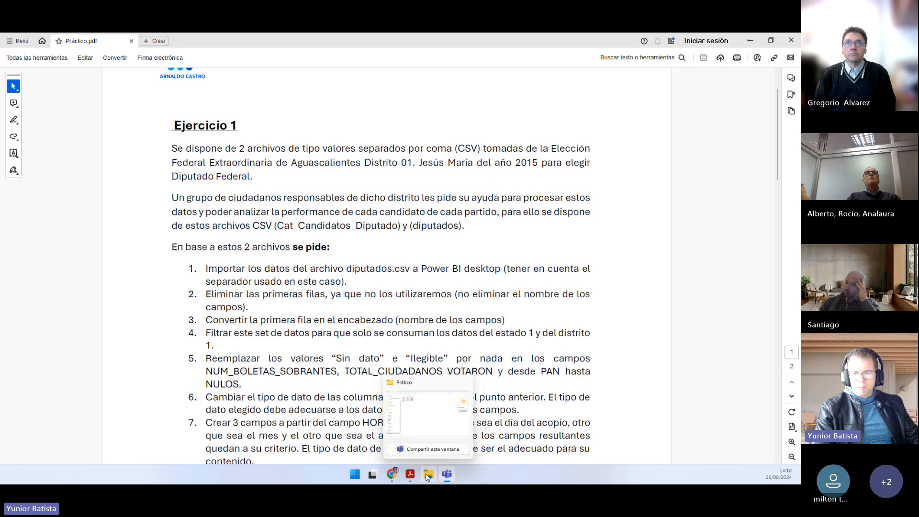
{"action": "left_click", "coordinate": [388, 406]}
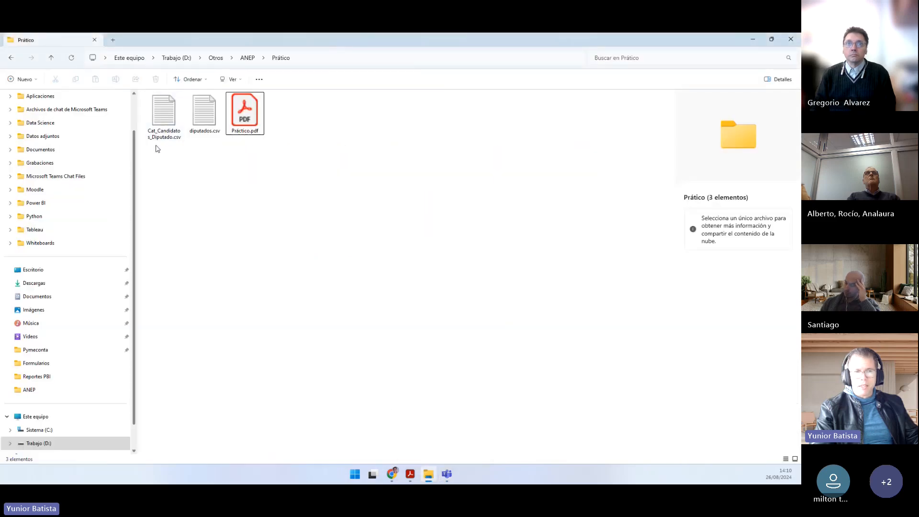
{"action": "left_click", "coordinate": [201, 134]}
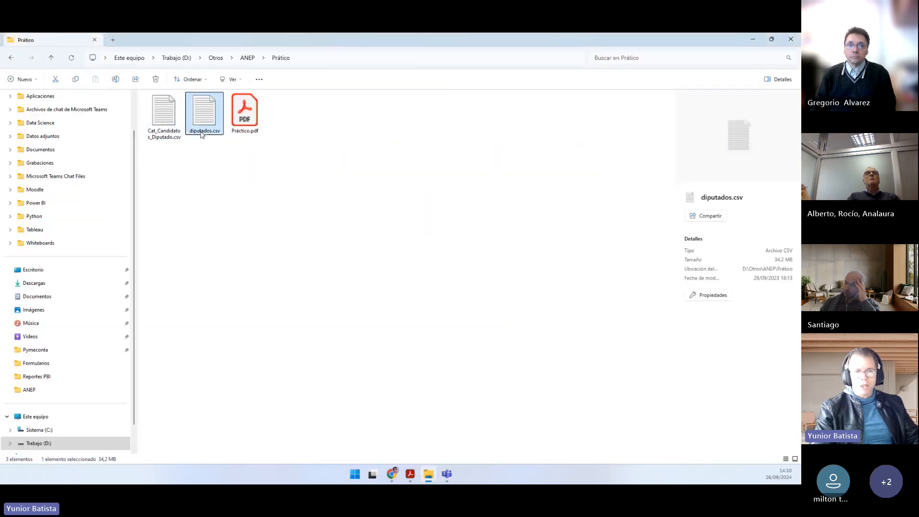
{"action": "left_click", "coordinate": [164, 138]}
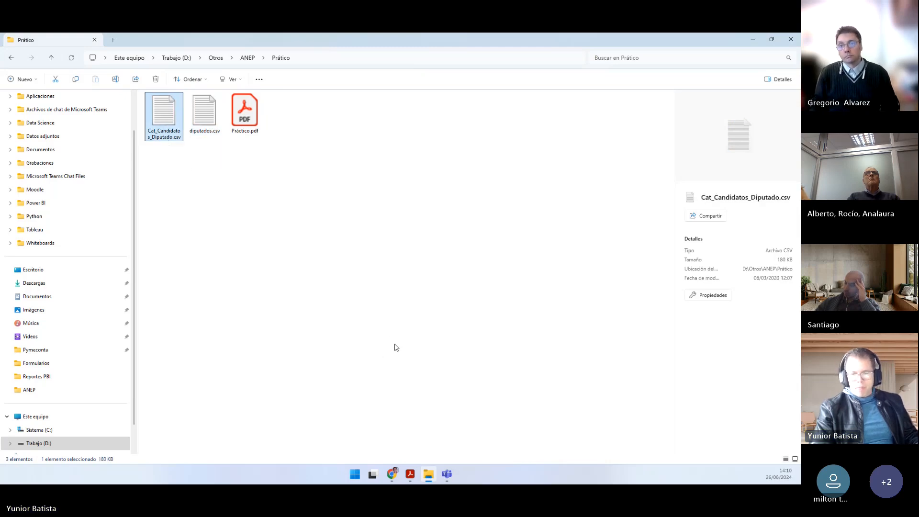
{"action": "left_click", "coordinate": [204, 117]}
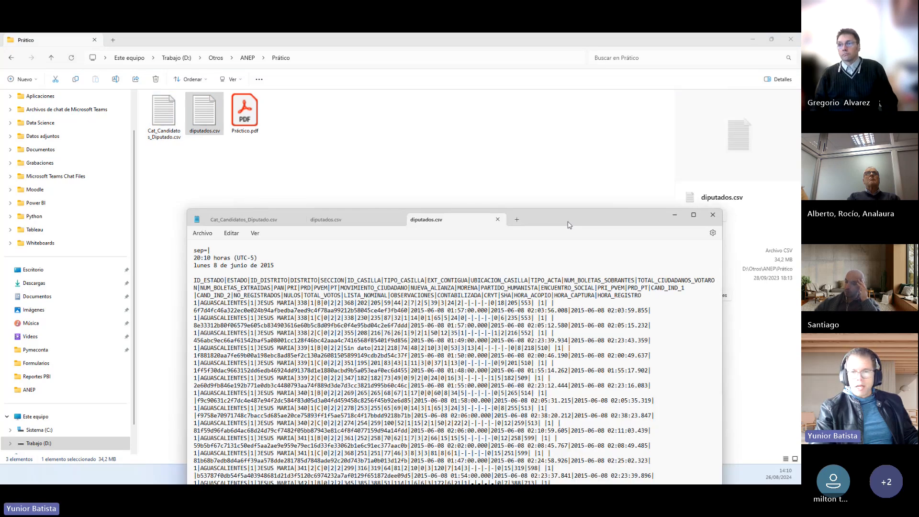
{"action": "double_click", "coordinate": [447, 220]}
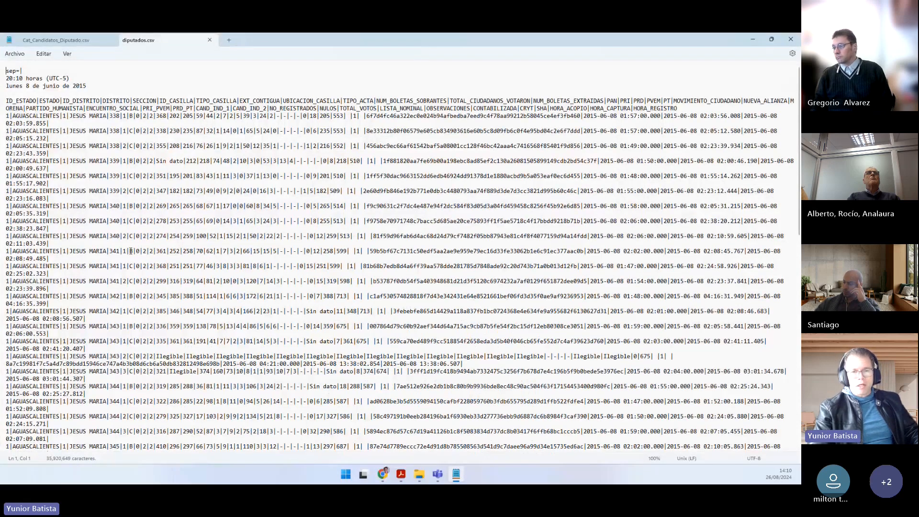
{"action": "left_click", "coordinate": [752, 39]}
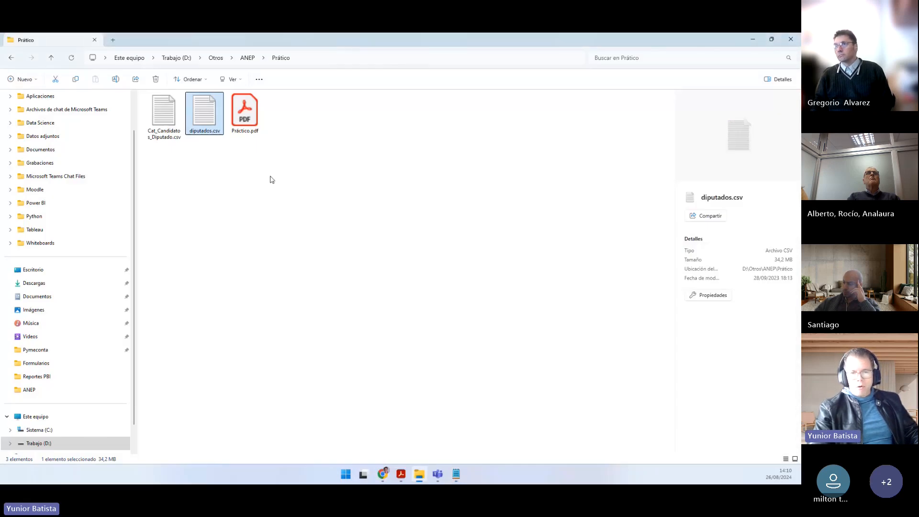
Step: Read the two introductory paragraphs of Ejercicio 1 in Práctico.pdf, marking the phrases about the election data and the CSV files
{"action": "left_click", "coordinate": [402, 476]}
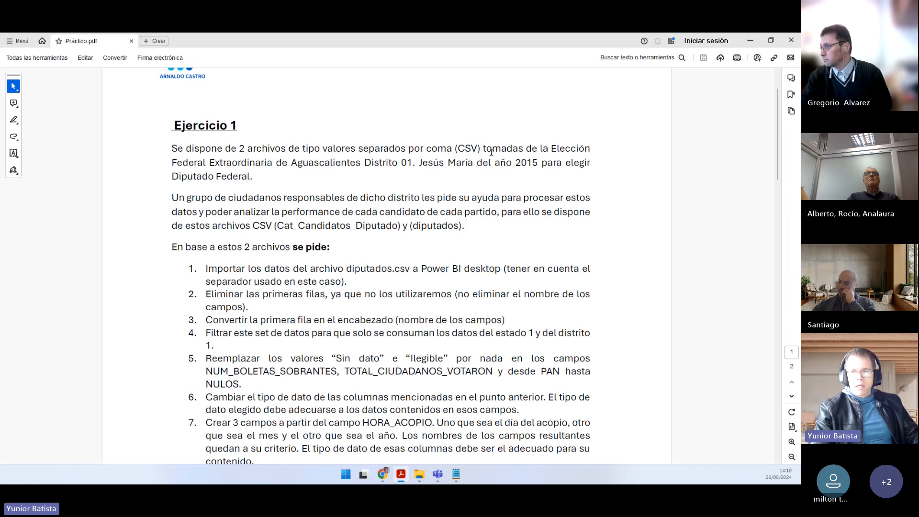
{"action": "left_click_drag", "start_coordinate": [492, 149], "coordinate": [591, 149]}
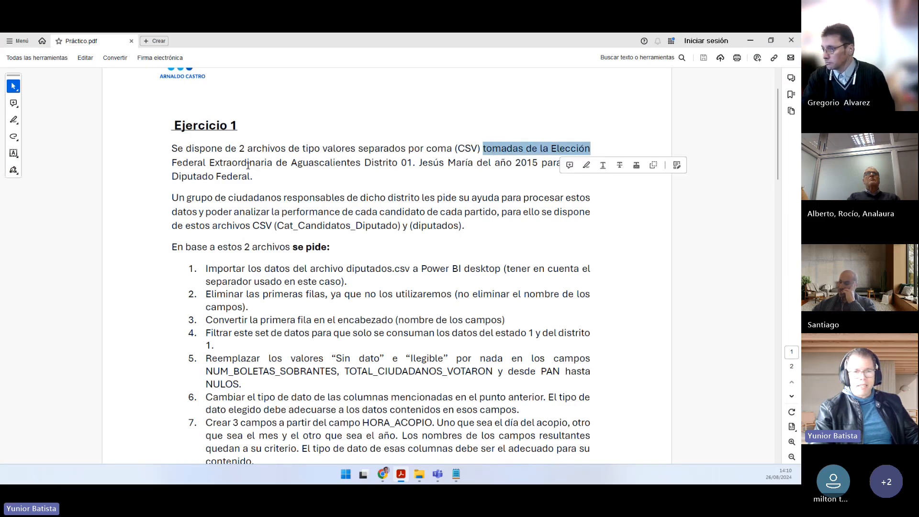
{"action": "left_click", "coordinate": [379, 164]}
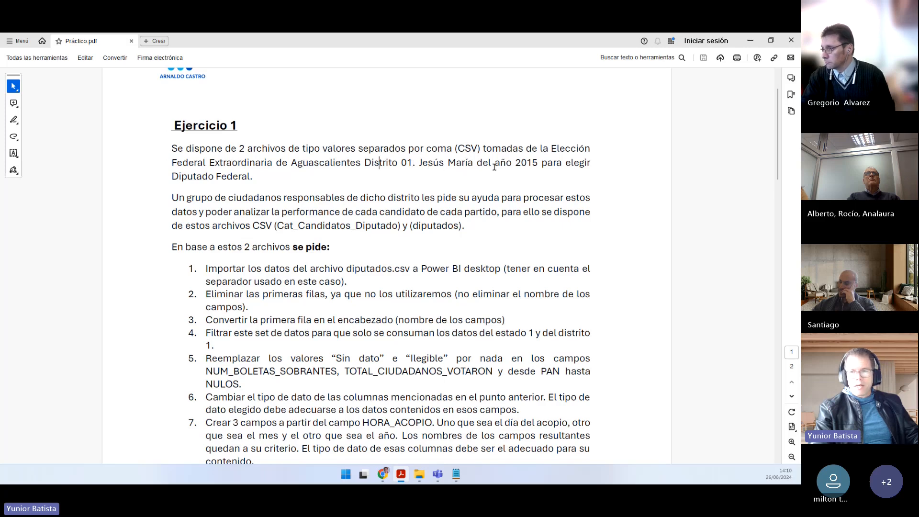
{"action": "left_click_drag", "start_coordinate": [262, 173], "coordinate": [186, 152]}
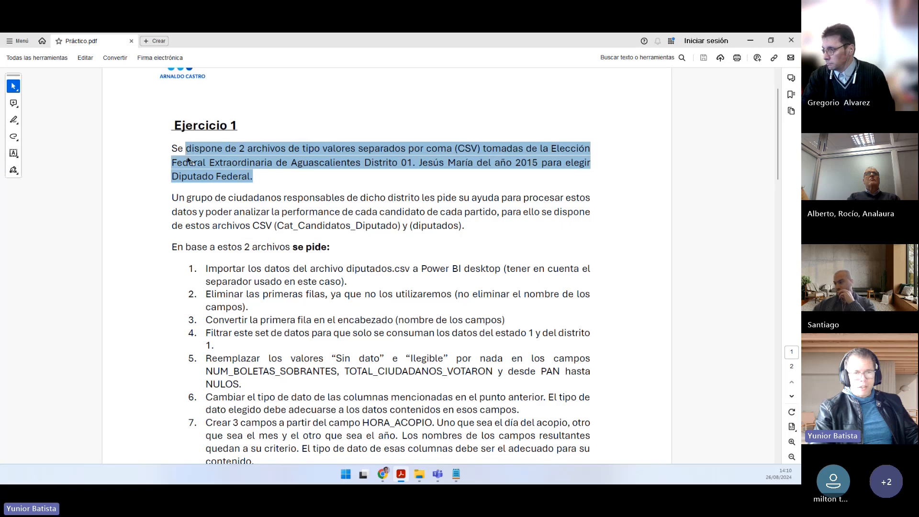
{"action": "left_click", "coordinate": [188, 159]}
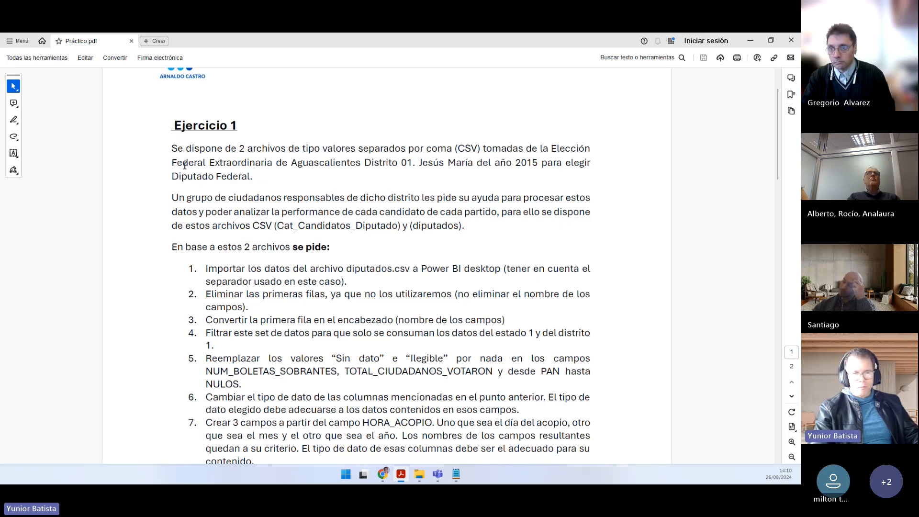
{"action": "left_click_drag", "start_coordinate": [174, 199], "coordinate": [431, 198]}
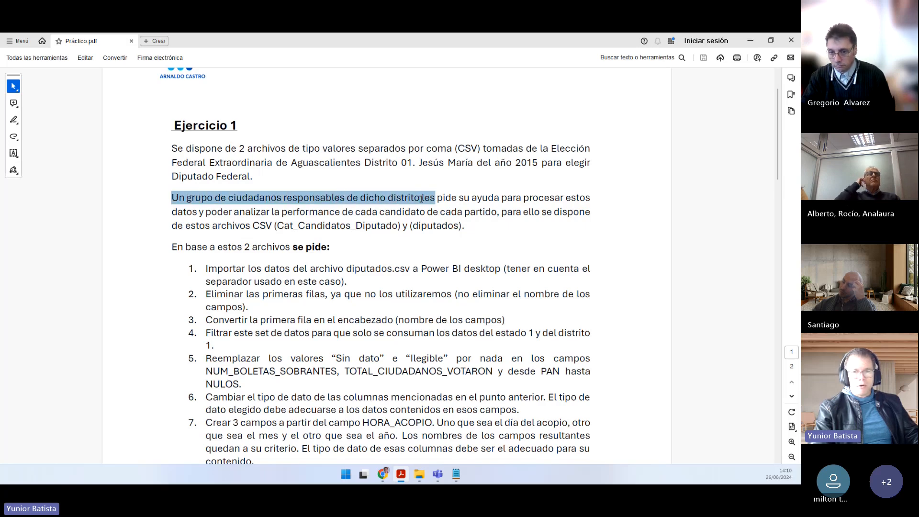
{"action": "left_click", "coordinate": [477, 198]}
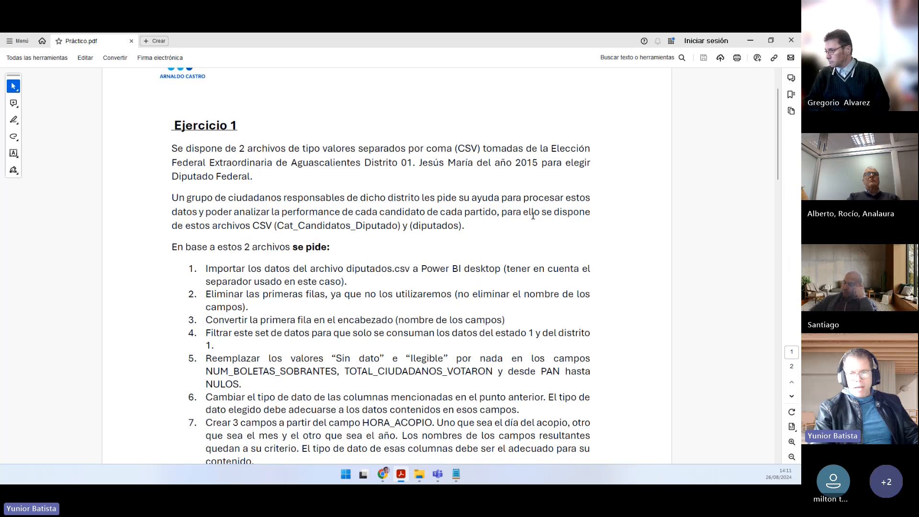
{"action": "left_click_drag", "start_coordinate": [196, 225], "coordinate": [341, 226]}
{"action": "left_click_drag", "start_coordinate": [412, 226], "coordinate": [487, 211]}
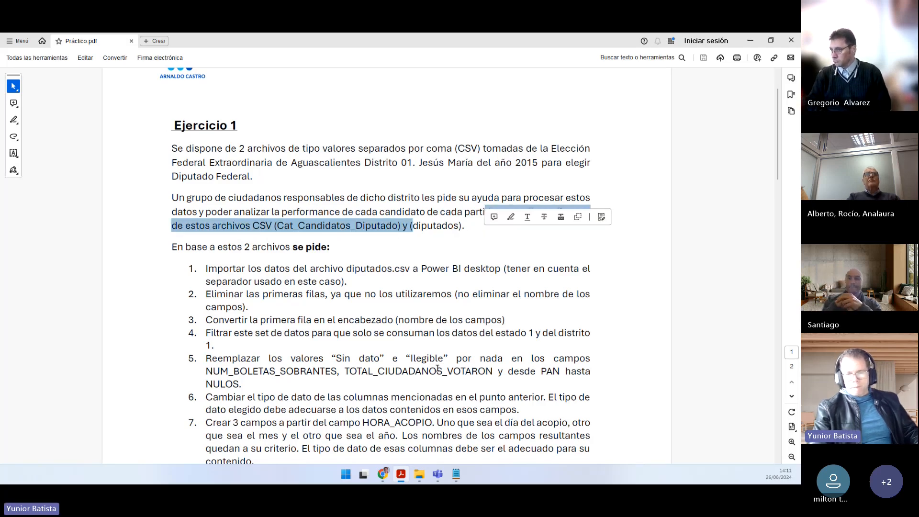
Step: Examine the header columns of Cat_Candidatos_Diputado.csv in Notepad with enlarged text, from DISTRITO and PARTIDO to CANDIDATO_SUPLENTE
{"action": "left_click", "coordinate": [458, 480]}
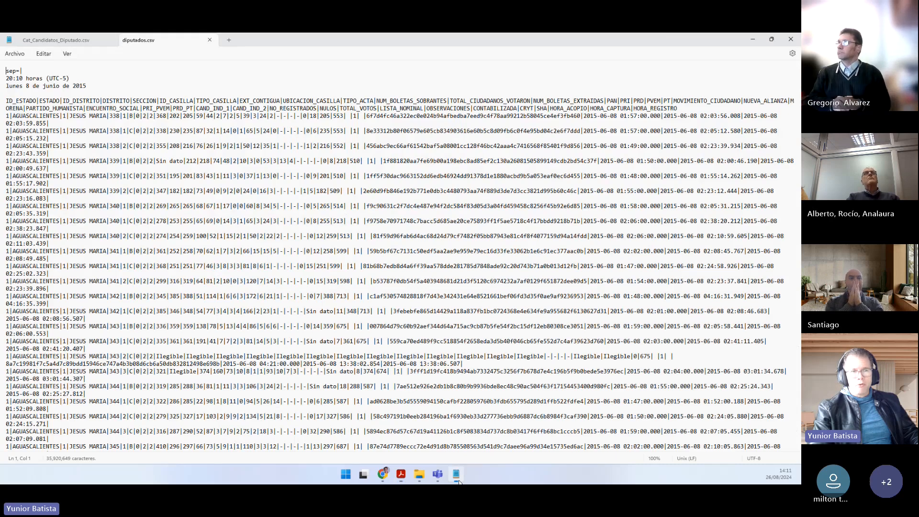
{"action": "left_click", "coordinate": [60, 40]}
{"action": "scroll", "coordinate": [60, 169], "scroll_direction": "up", "scroll_amount": 4}
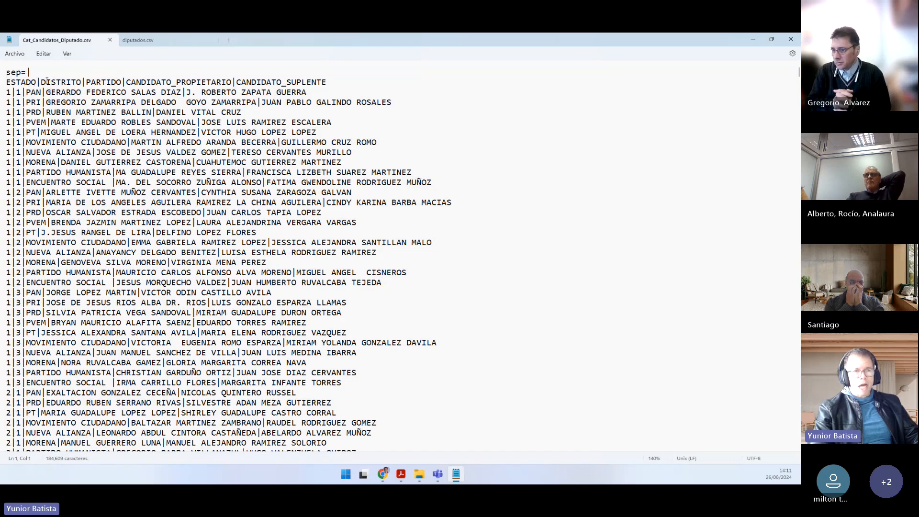
{"action": "left_click", "coordinate": [61, 82]}
{"action": "double_click", "coordinate": [103, 82]}
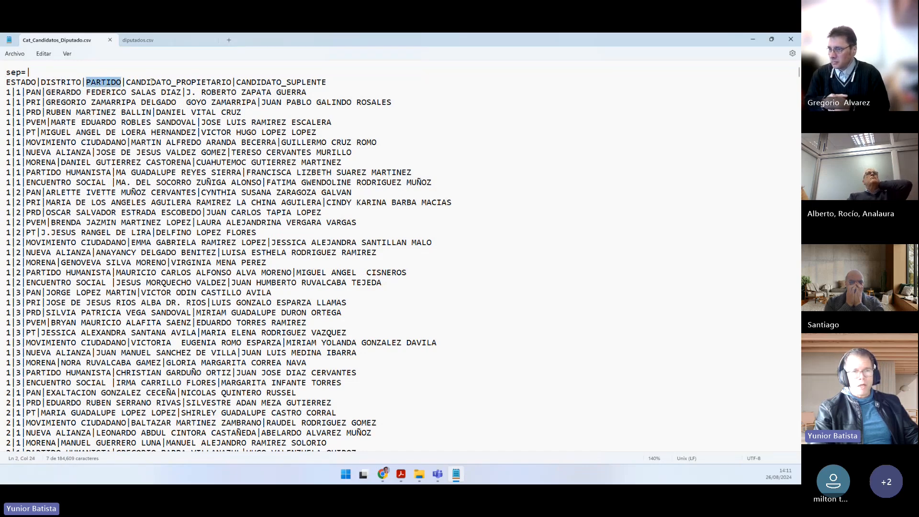
{"action": "left_click_drag", "start_coordinate": [150, 82], "coordinate": [322, 82]}
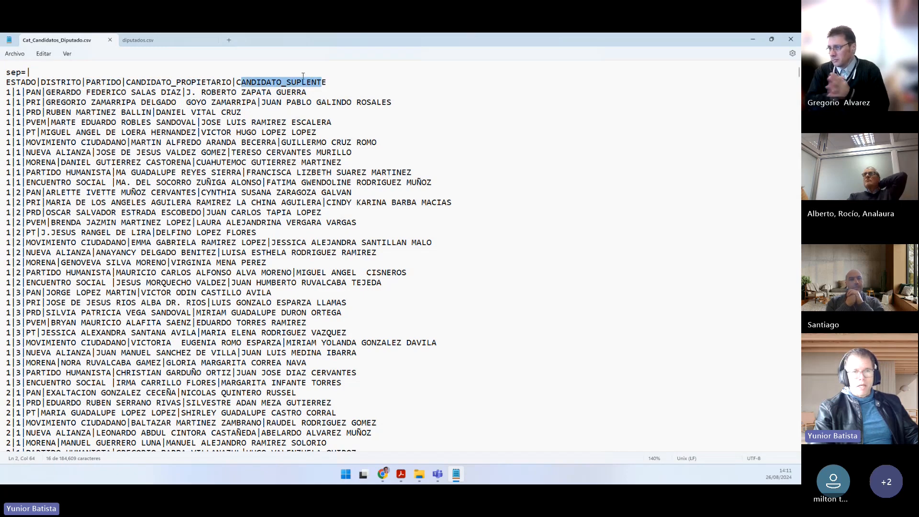
Step: Examine the header columns of diputados.csv with the text enlarged to 160%, including ID_DISTRITO, SECCION and ID_CASILLA
{"action": "left_click", "coordinate": [166, 42]}
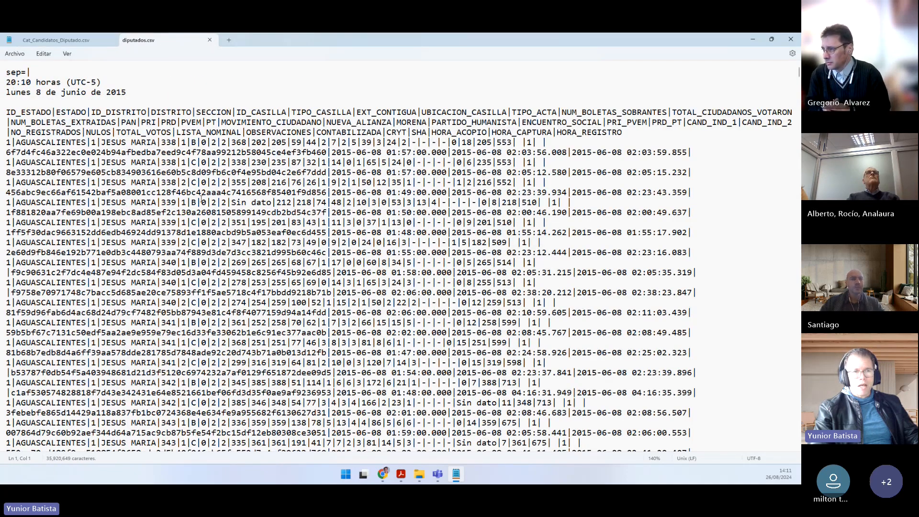
{"action": "scroll", "coordinate": [202, 199], "scroll_direction": "up", "scroll_amount": 2, "text": "ctrl"}
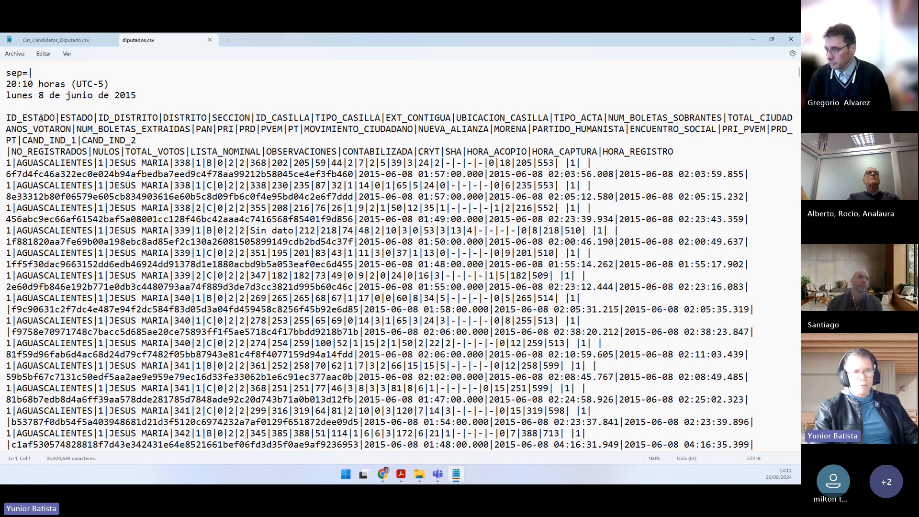
{"action": "left_click_drag", "start_coordinate": [99, 117], "coordinate": [131, 117]}
{"action": "double_click", "coordinate": [223, 118]}
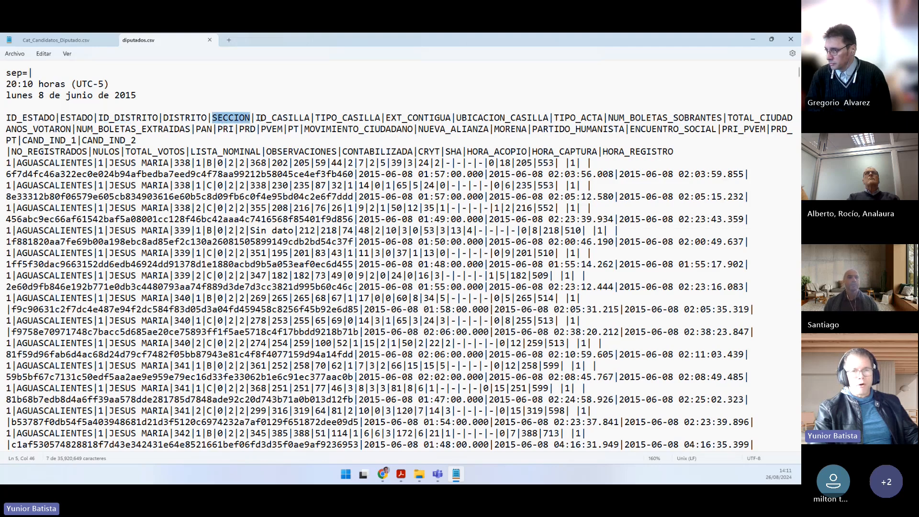
{"action": "left_click", "coordinate": [267, 117]}
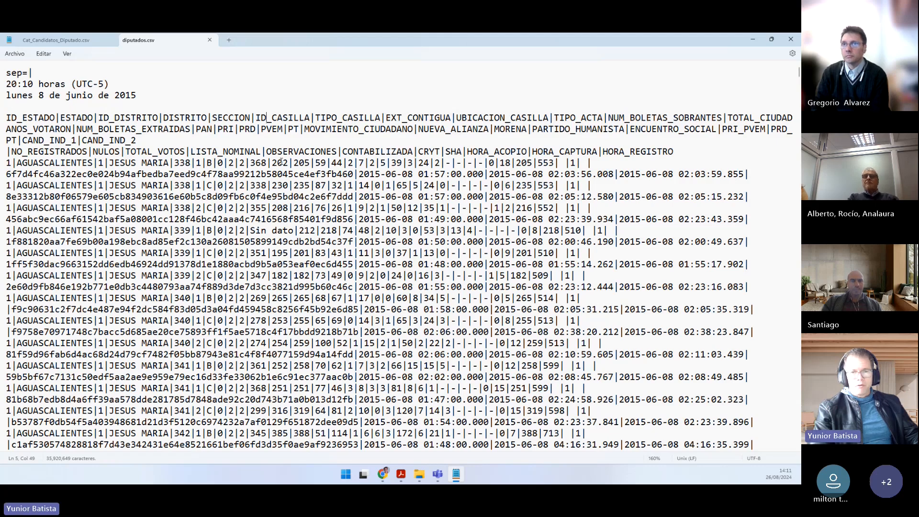
Step: Close Notepad and start a blank report in Power BI Desktop
{"action": "left_click", "coordinate": [791, 39]}
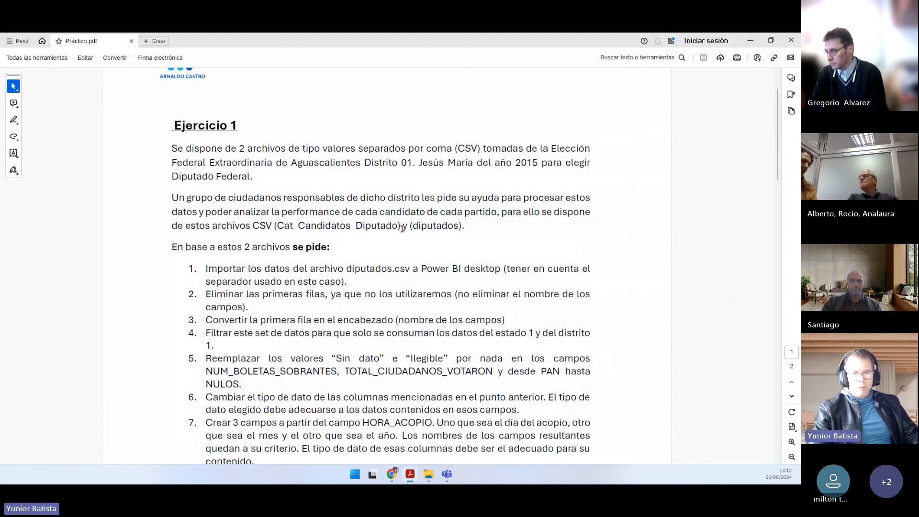
{"action": "scroll", "coordinate": [354, 227], "scroll_direction": "down", "scroll_amount": 1}
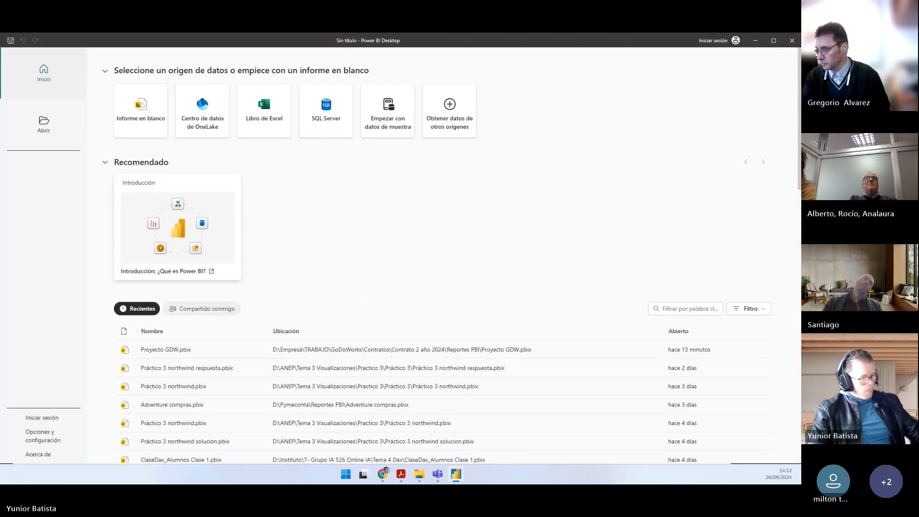
{"action": "left_click", "coordinate": [140, 110]}
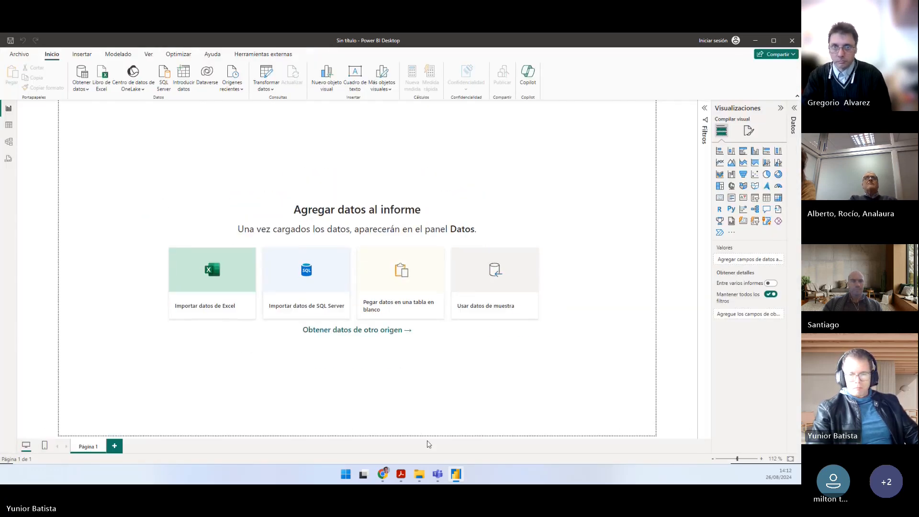
Step: Switch to Práctico.pdf and read task 1 of Ejercicio 1, marking its text about importing diputados.csv and the separator
{"action": "left_click", "coordinate": [457, 477]}
{"action": "left_click", "coordinate": [457, 476]}
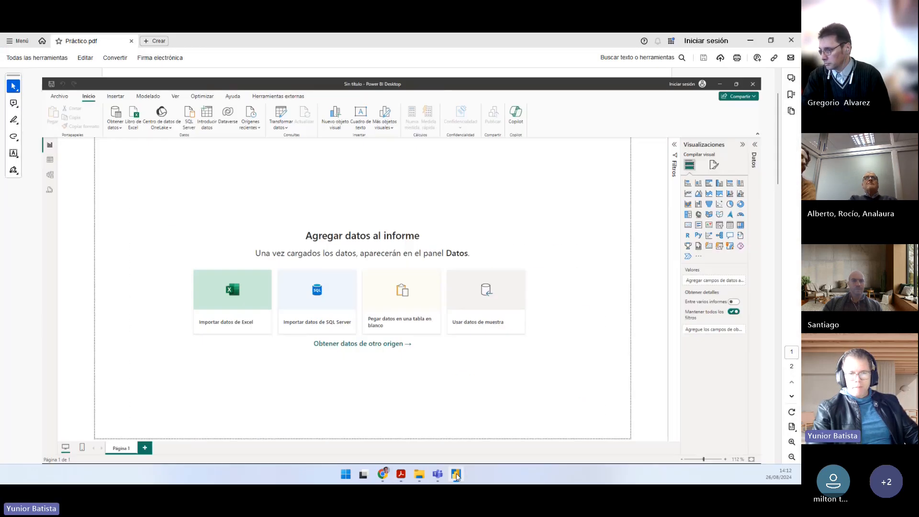
{"action": "left_click", "coordinate": [456, 476]}
{"action": "left_click_drag", "start_coordinate": [259, 248], "coordinate": [492, 246]}
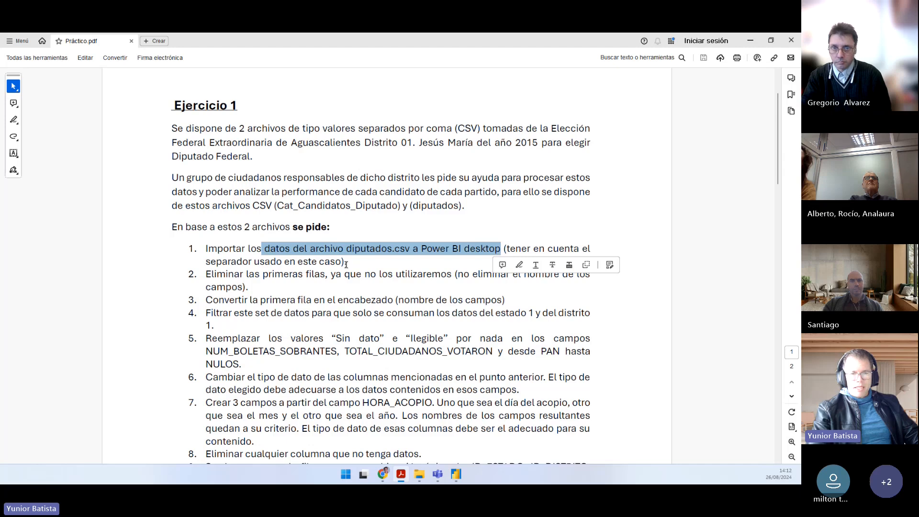
{"action": "left_click_drag", "start_coordinate": [346, 264], "coordinate": [210, 256]}
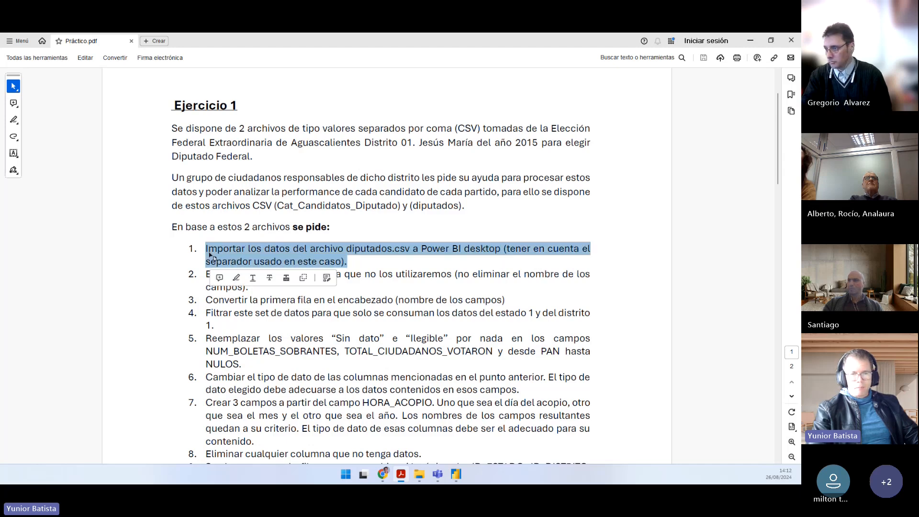
{"action": "left_click", "coordinate": [278, 253]}
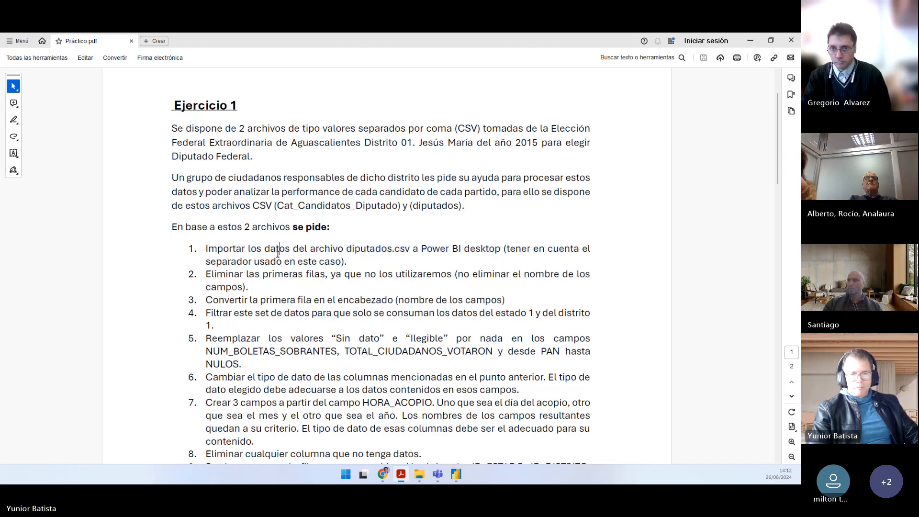
{"action": "double_click", "coordinate": [366, 250]}
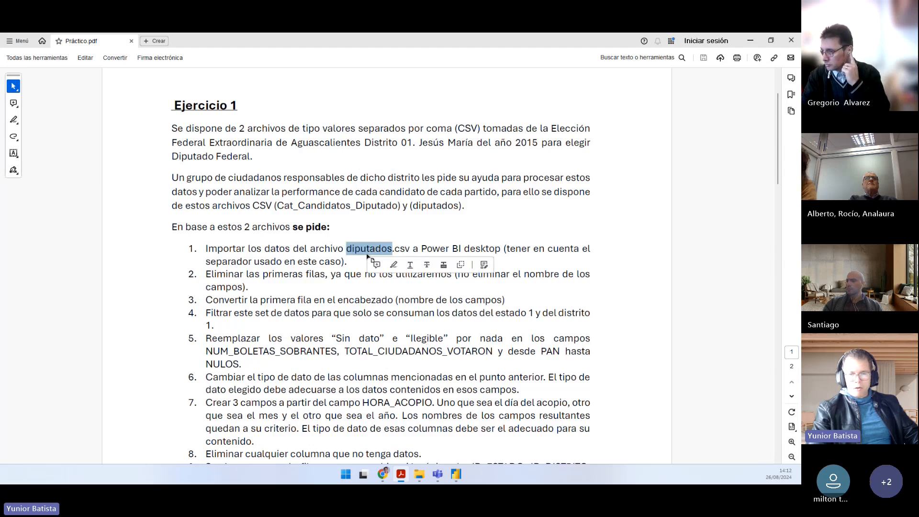
Step: Switch to Power BI Desktop and connect to diputados.csv as a Text/CSV source from Trabajo (D:) > Otros > ANEP > Prático
{"action": "left_click", "coordinate": [456, 480]}
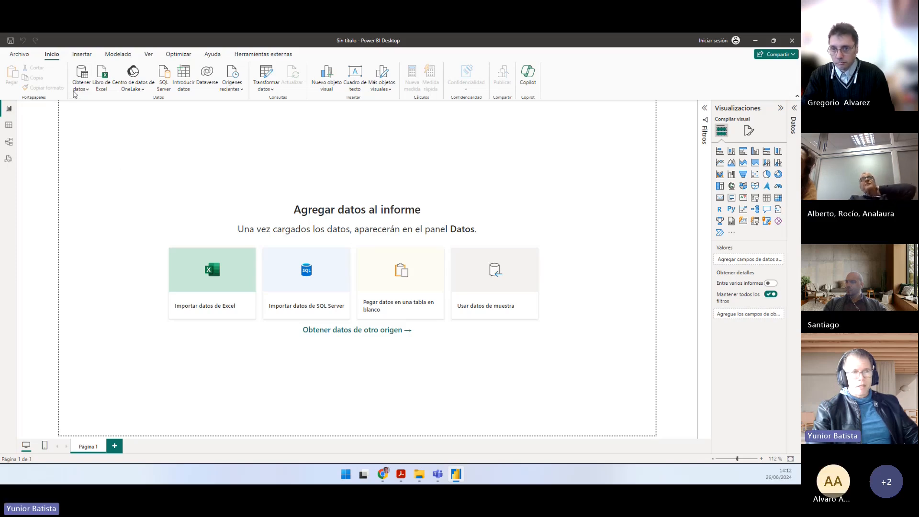
{"action": "left_click", "coordinate": [79, 88]}
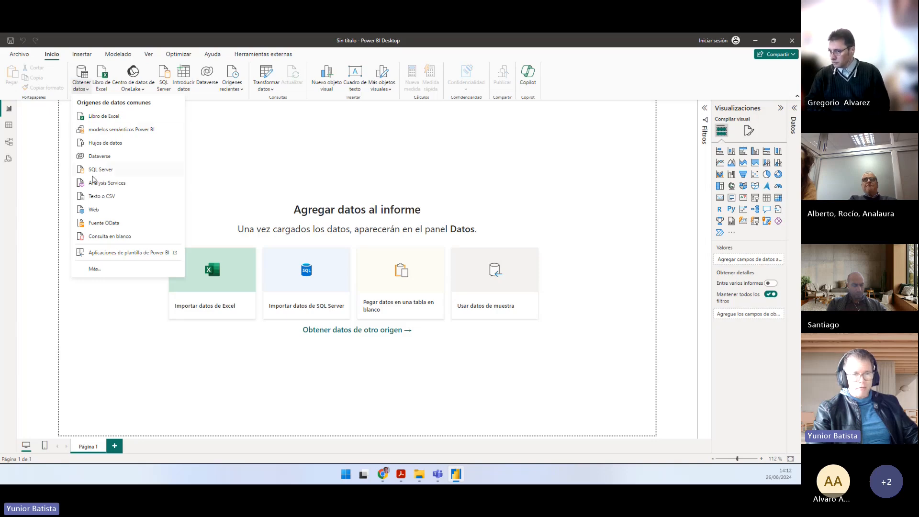
{"action": "left_click", "coordinate": [100, 197]}
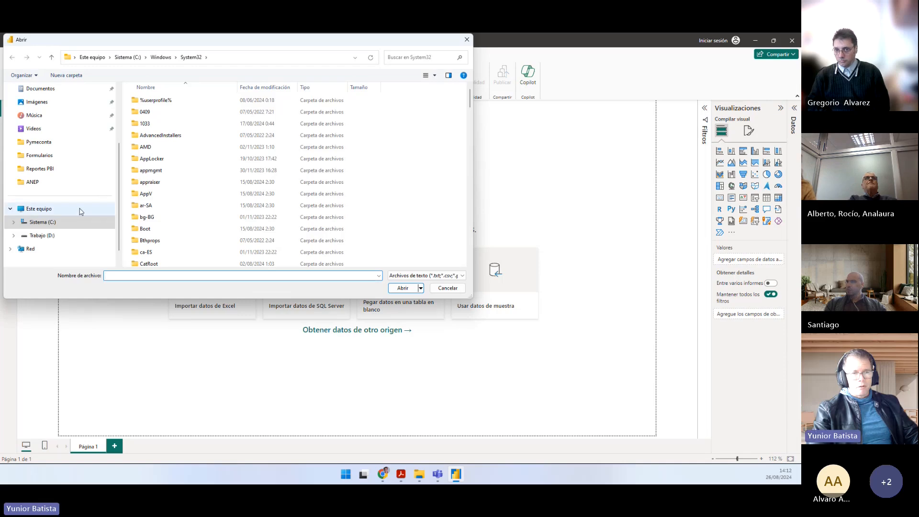
{"action": "left_click", "coordinate": [42, 235]}
{"action": "left_click", "coordinate": [156, 125]}
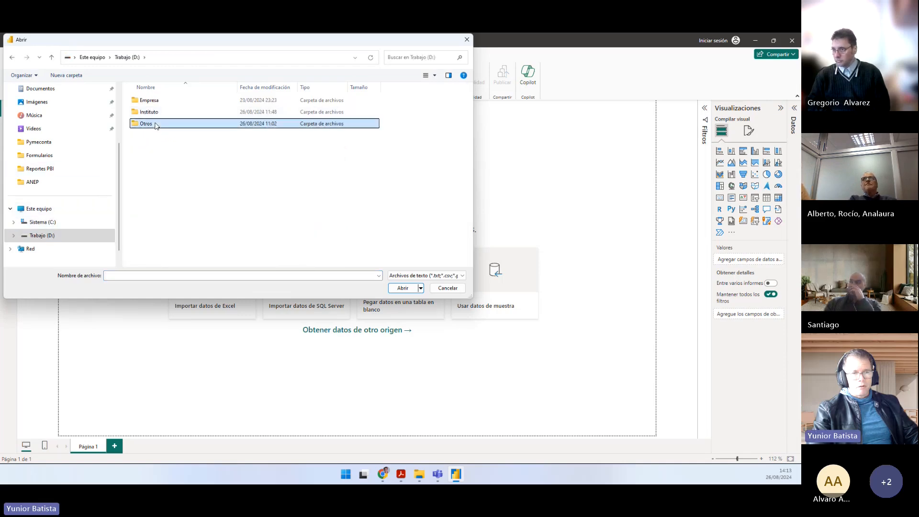
{"action": "double_click", "coordinate": [156, 125]}
{"action": "double_click", "coordinate": [154, 115]}
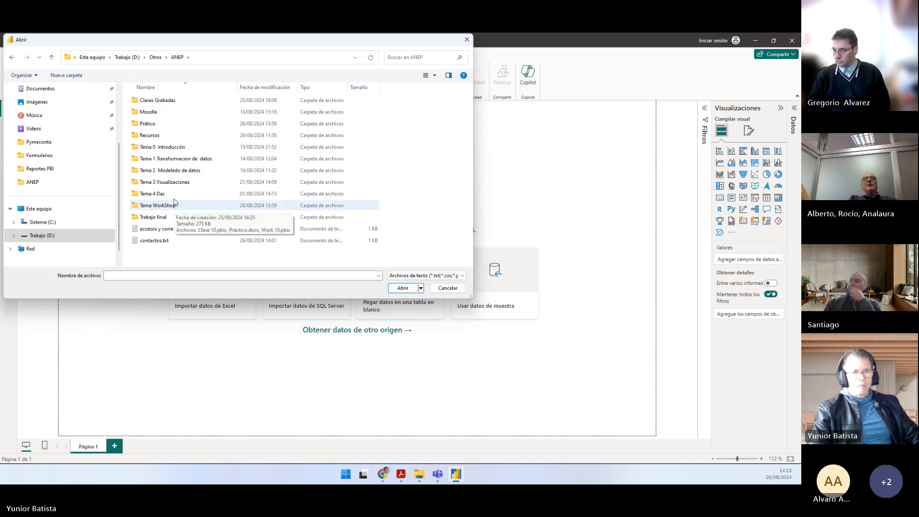
{"action": "double_click", "coordinate": [156, 123]}
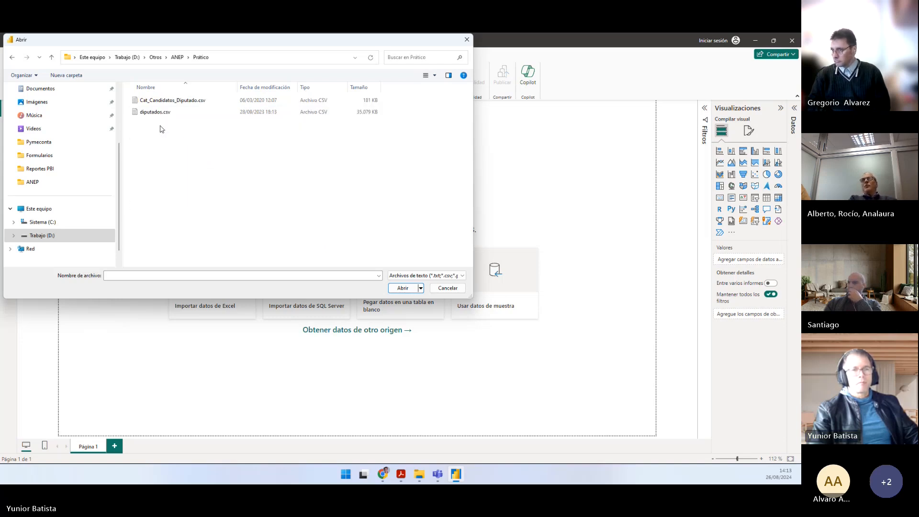
{"action": "left_click", "coordinate": [159, 118]}
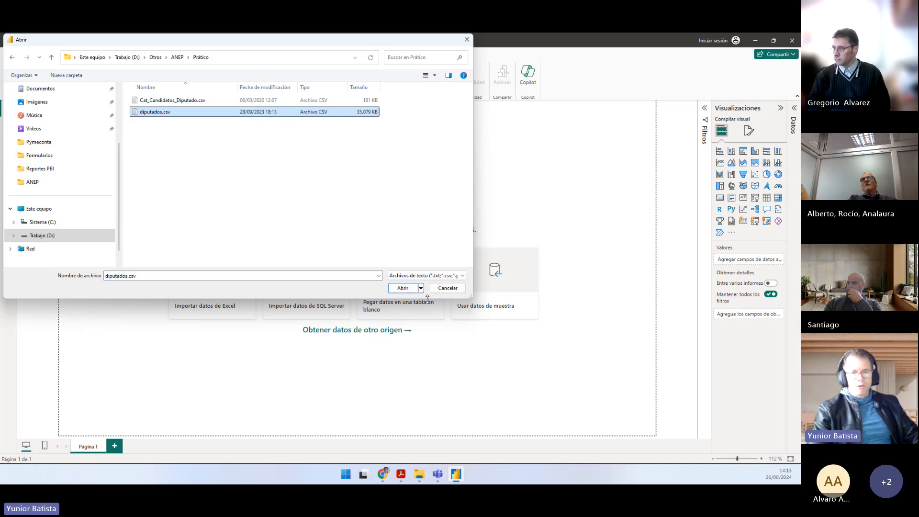
{"action": "left_click", "coordinate": [404, 288]}
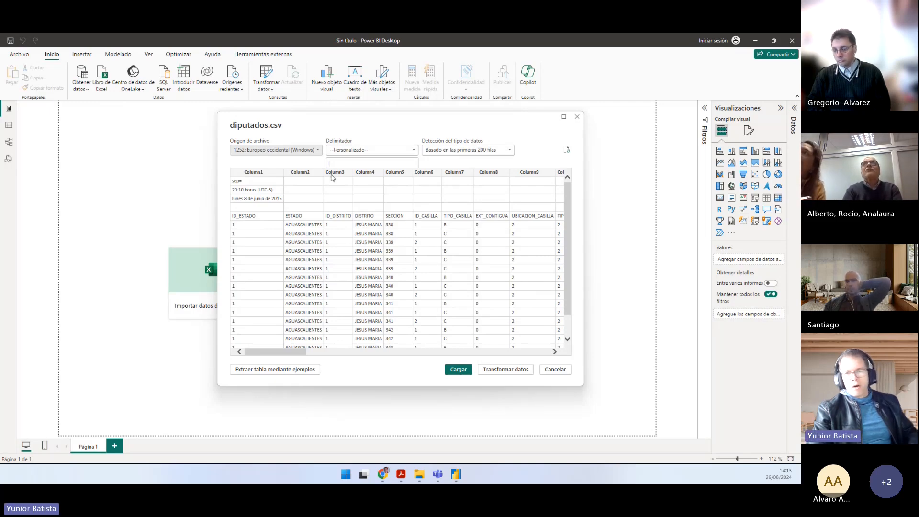
Step: Check the custom | delimiter in the diputados.csv preview and open the data for transformation in the Power Query Editor
{"action": "left_click_drag", "start_coordinate": [368, 130], "coordinate": [312, 127]}
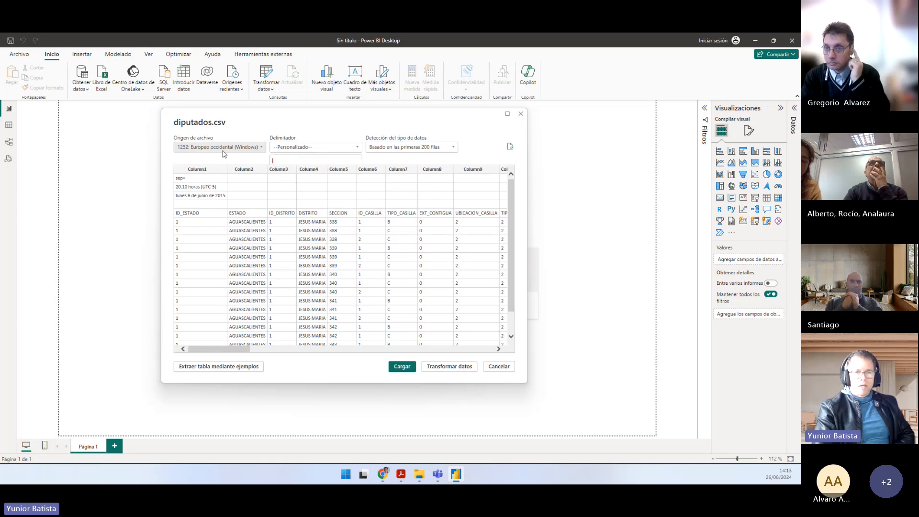
{"action": "left_click", "coordinate": [281, 159]}
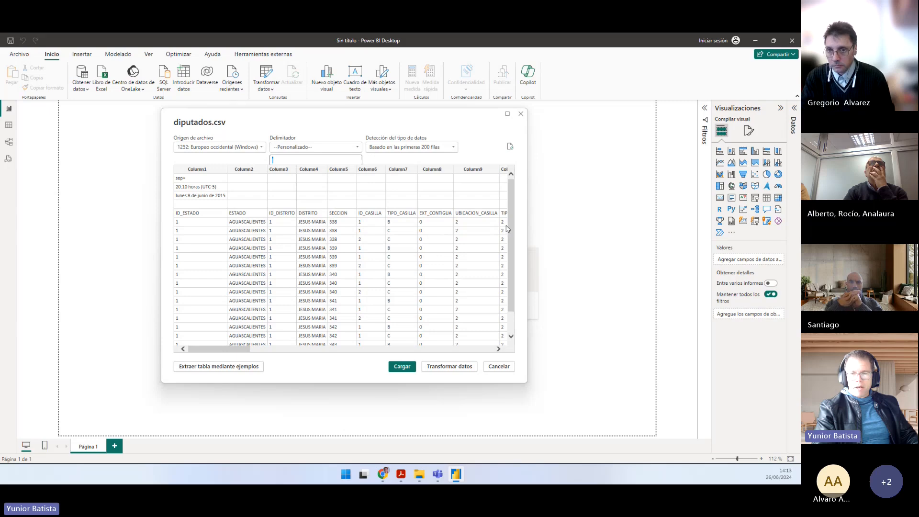
{"action": "mouse_move", "coordinate": [514, 227]}
{"action": "left_mouse_down"}
{"action": "mouse_move", "coordinate": [514, 239]}
{"action": "mouse_move", "coordinate": [517, 211]}
{"action": "left_mouse_up"}
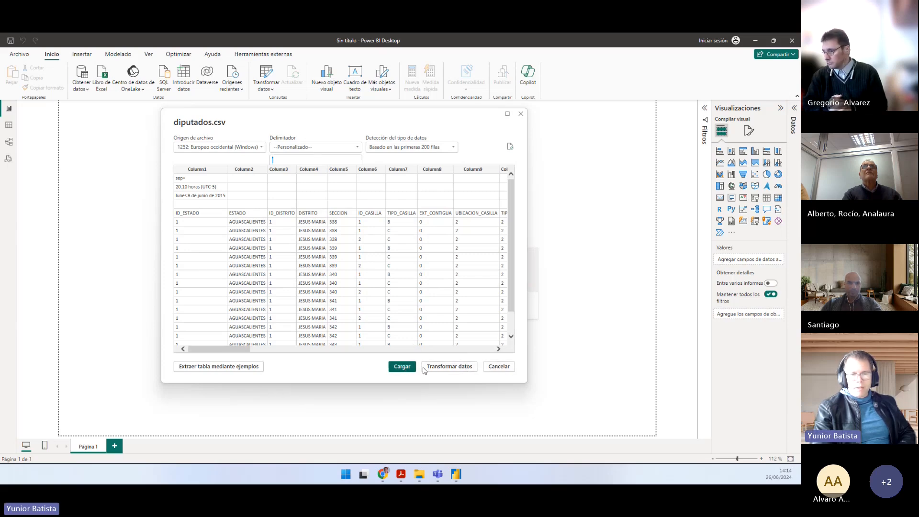
{"action": "left_click", "coordinate": [449, 367]}
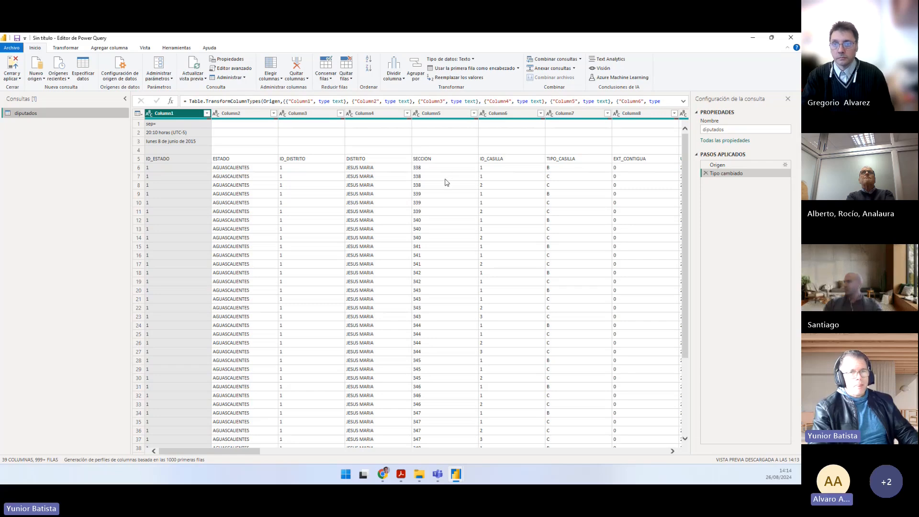
Step: Return to Práctico.pdf and read task 2 about deleting the first rows while keeping the field names
{"action": "key", "text": "alt+Tab"}
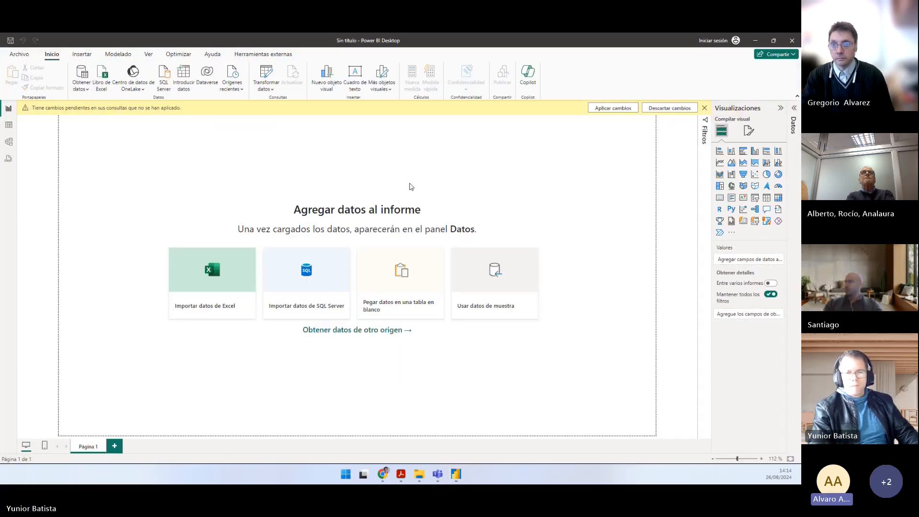
{"action": "key", "text": "alt+Tab"}
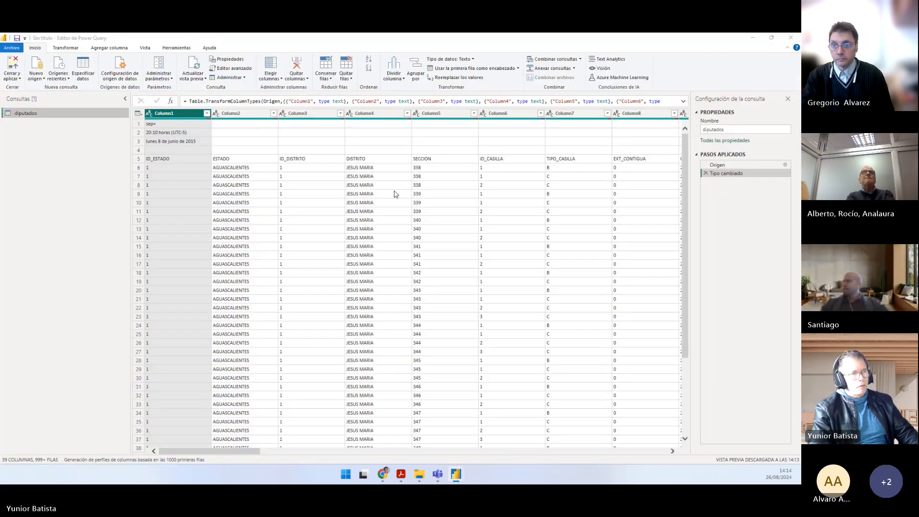
{"action": "key", "text": "alt+Tab"}
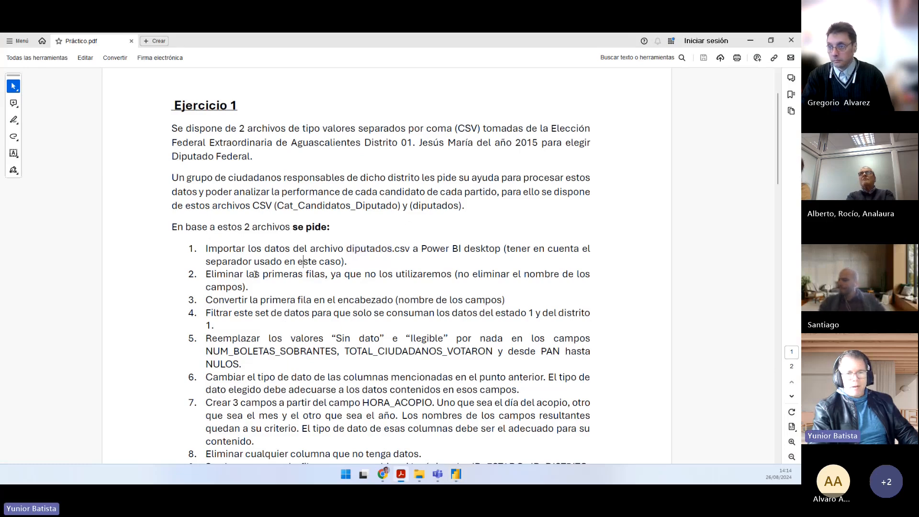
{"action": "left_click_drag", "start_coordinate": [256, 274], "coordinate": [508, 273]}
{"action": "left_click", "coordinate": [249, 287]}
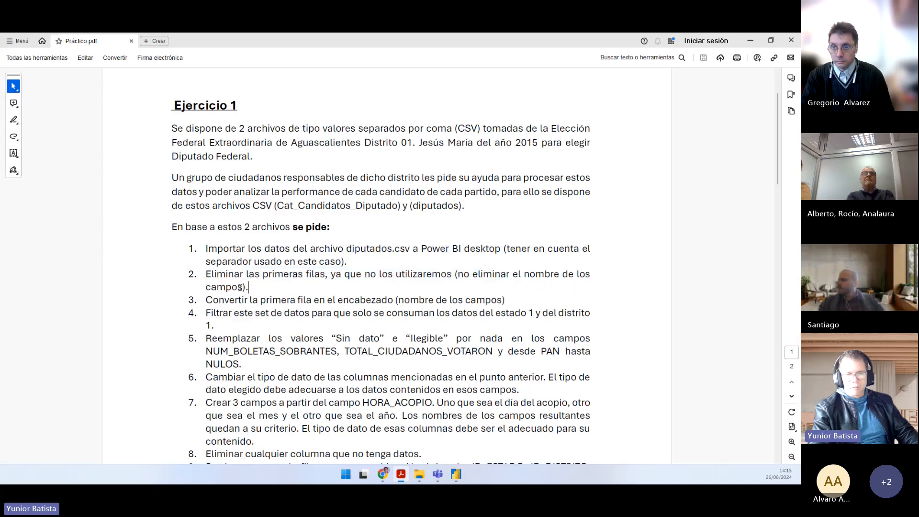
{"action": "left_click_drag", "start_coordinate": [239, 287], "coordinate": [203, 273]}
{"action": "left_click", "coordinate": [226, 279]}
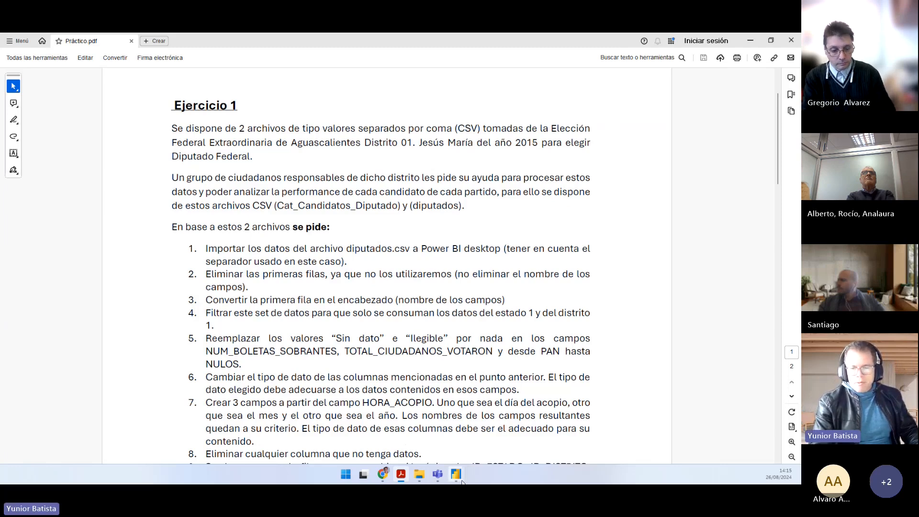
Step: Switch to the Power Query Editor and remove the top 4 rows above the field names in the diputados query
{"action": "mouse_move", "coordinate": [462, 481]}
{"action": "left_click", "coordinate": [487, 439]}
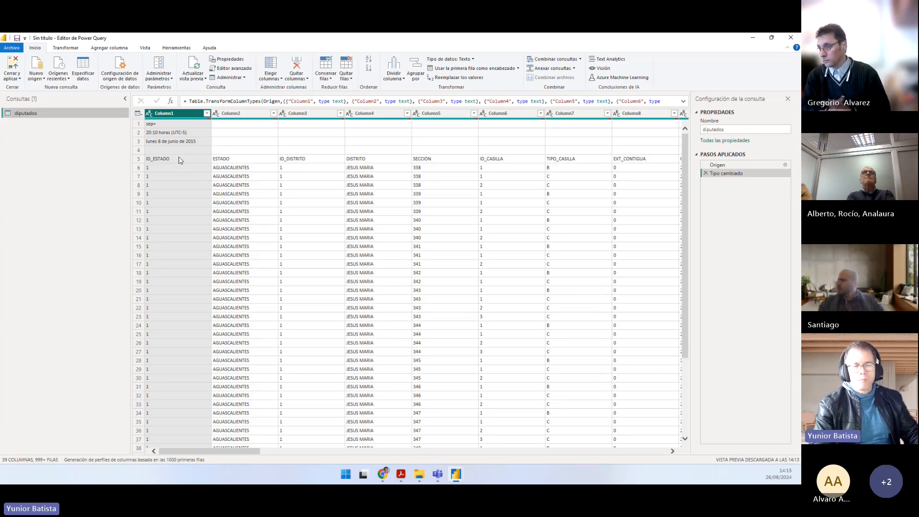
{"action": "left_click", "coordinate": [159, 125]}
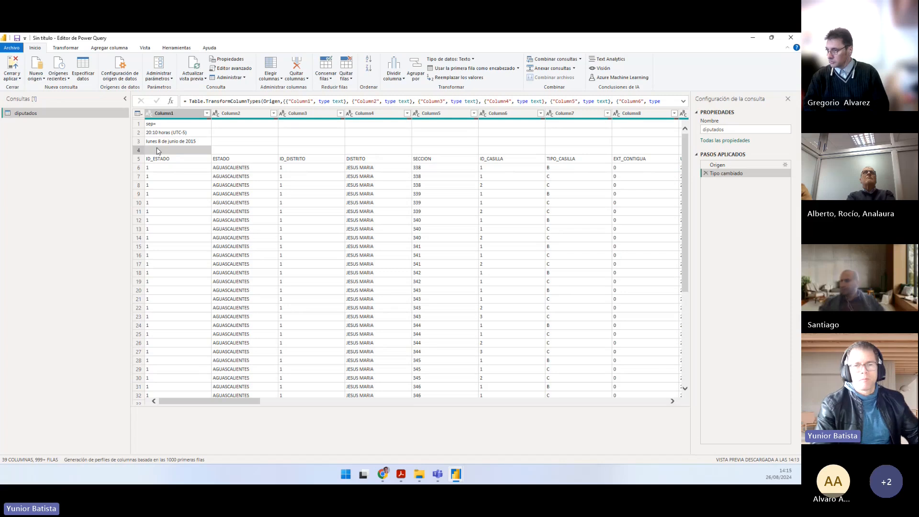
{"action": "left_click", "coordinate": [751, 429]}
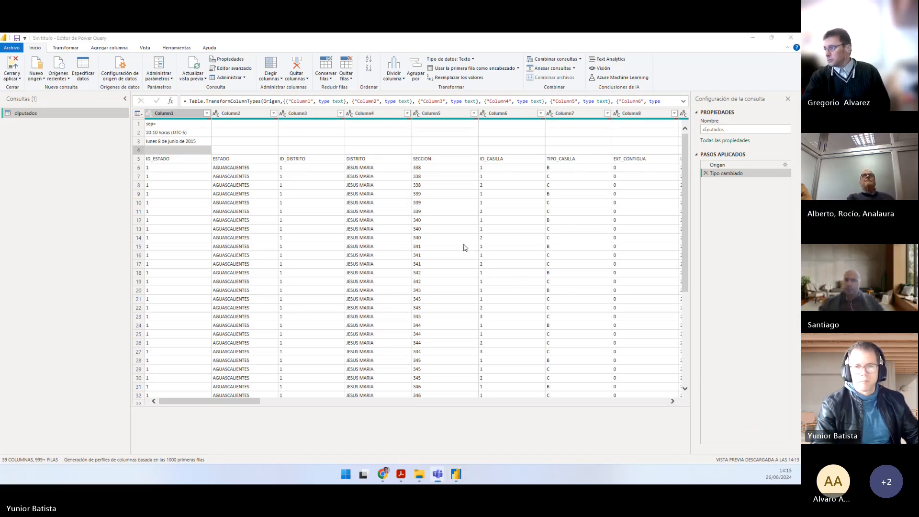
{"action": "left_click", "coordinate": [347, 75]}
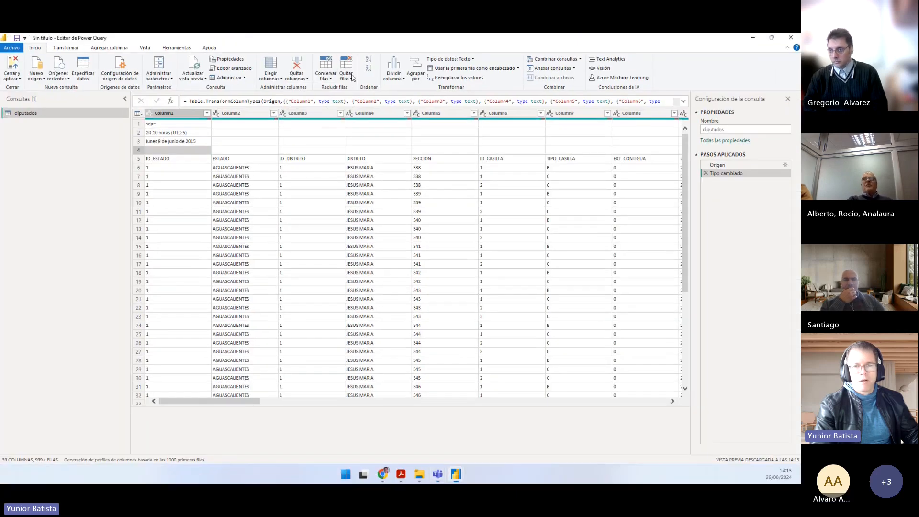
{"action": "left_click", "coordinate": [342, 89]}
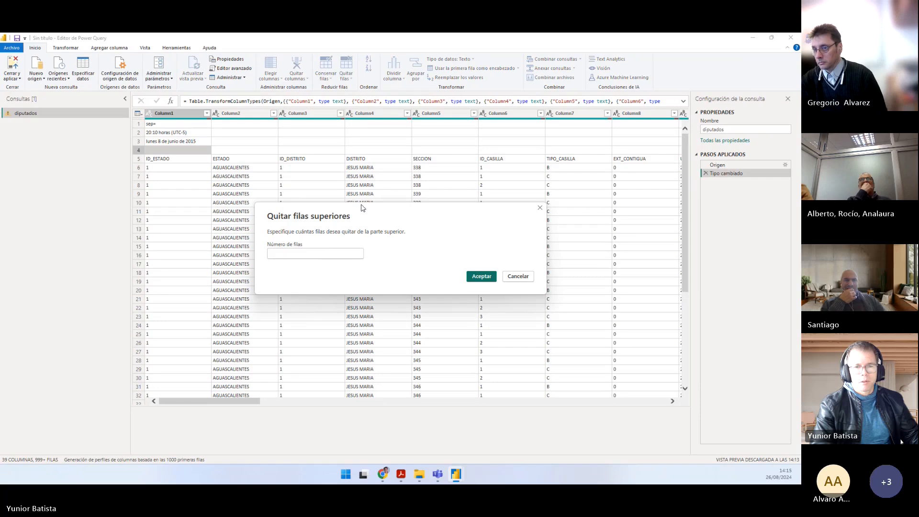
{"action": "left_click", "coordinate": [318, 254]}
{"action": "type", "text": "4"}
{"action": "left_click", "coordinate": [481, 276]}
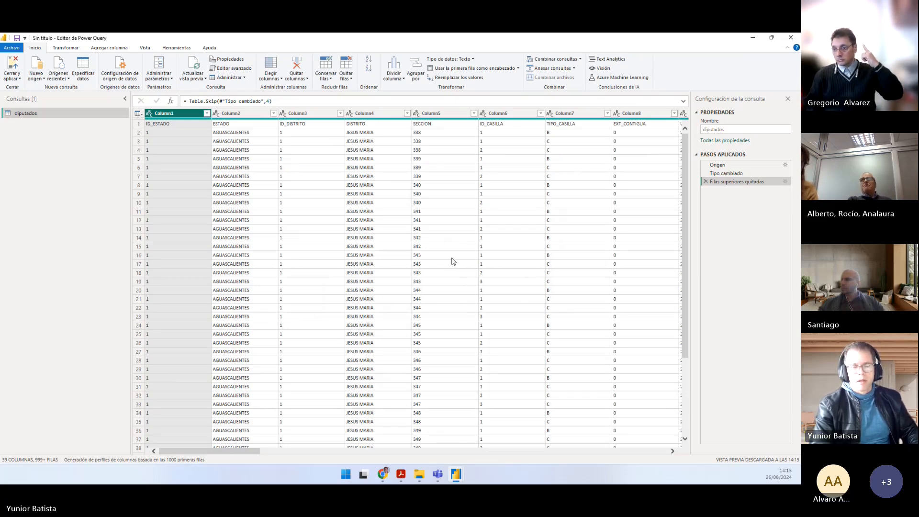
Step: Return to Práctico.pdf and read task 3 about converting the first row into the header
{"action": "key", "text": "alt+Tab"}
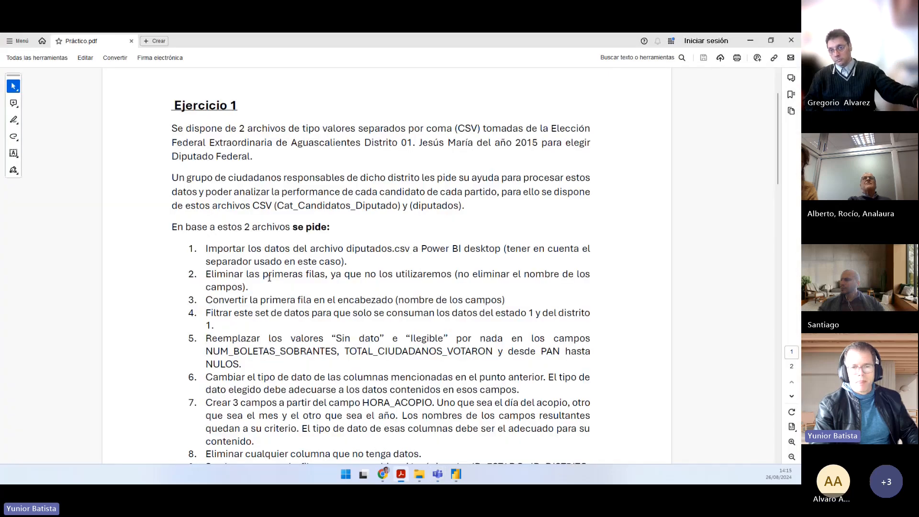
{"action": "scroll", "coordinate": [269, 278], "scroll_direction": "down", "scroll_amount": 1}
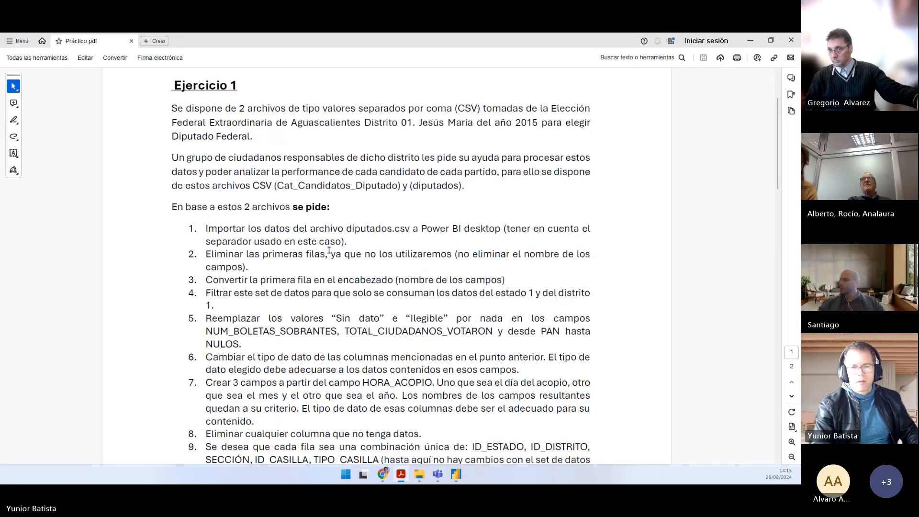
{"action": "left_click_drag", "start_coordinate": [217, 280], "coordinate": [518, 278]}
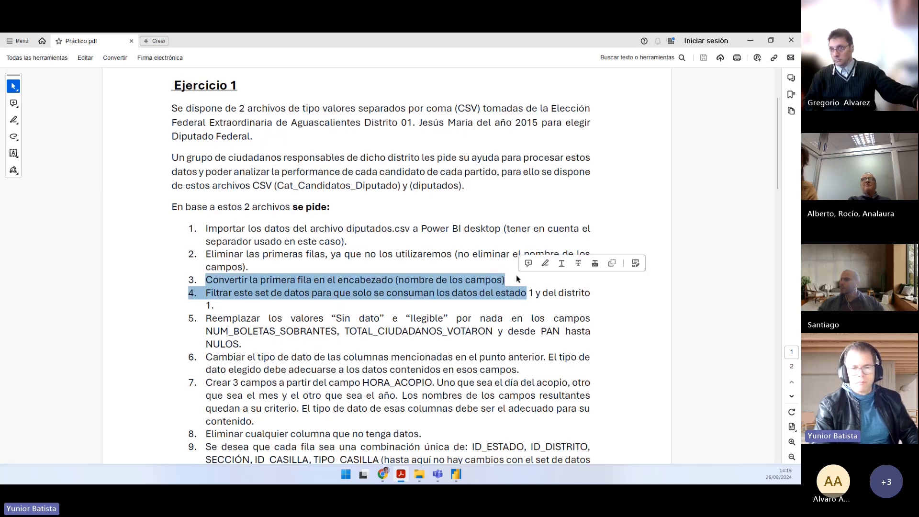
{"action": "left_click", "coordinate": [511, 278]}
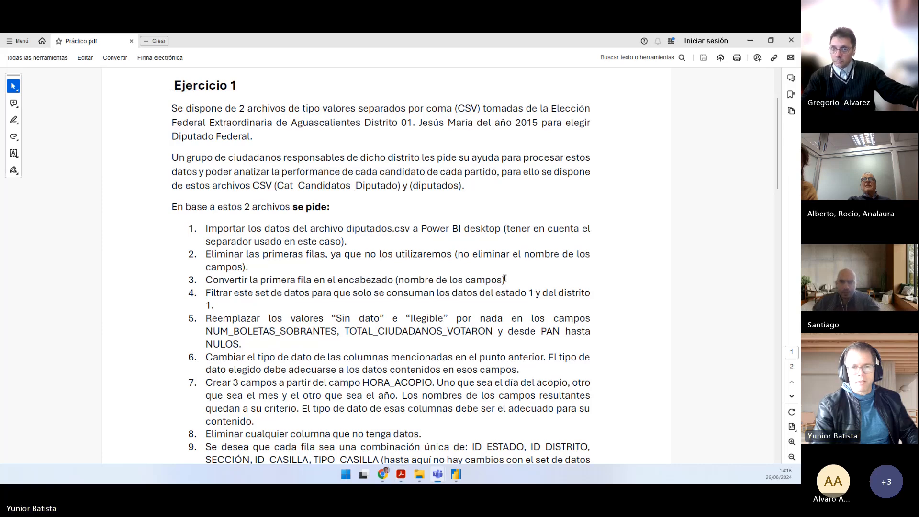
Step: Switch to the Power Query Editor and use the first row of the diputados query as column headers
{"action": "key", "text": "alt+Tab"}
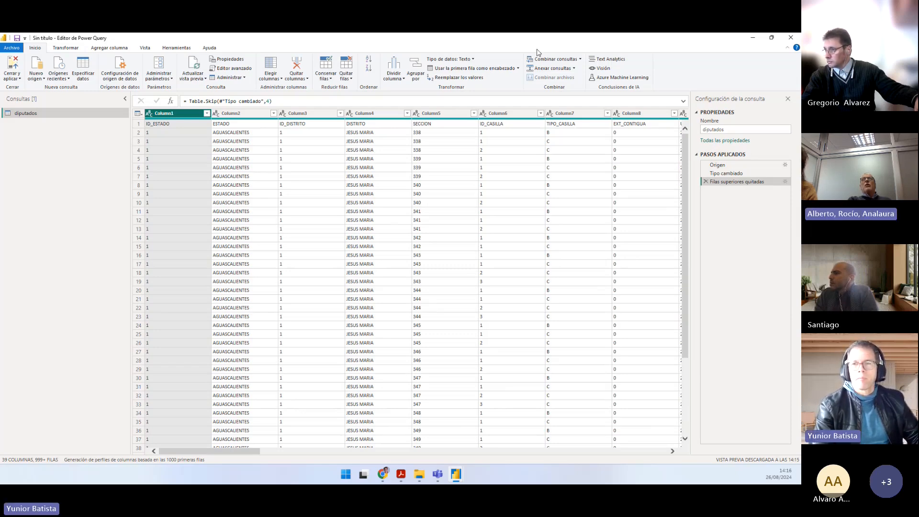
{"action": "left_click", "coordinate": [474, 71]}
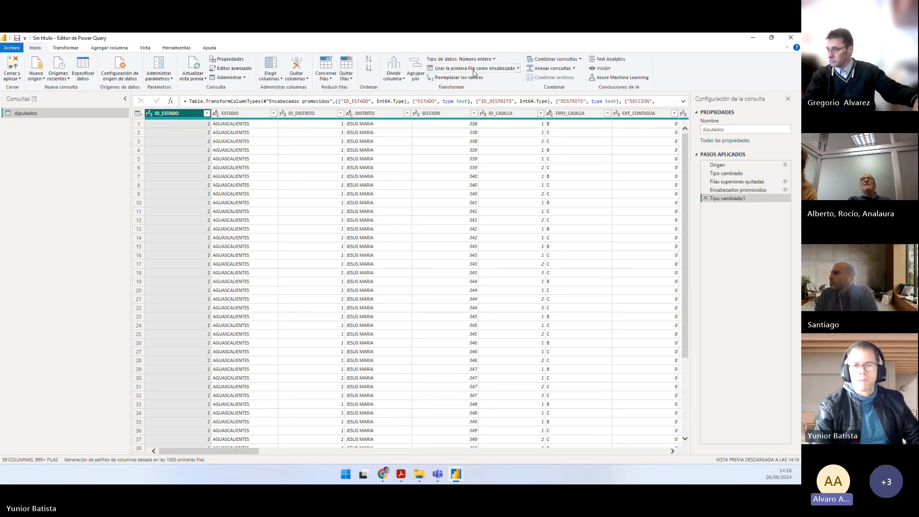
Step: Examine the two places where the command for using the first row as headers is offered
{"action": "left_click", "coordinate": [64, 47]}
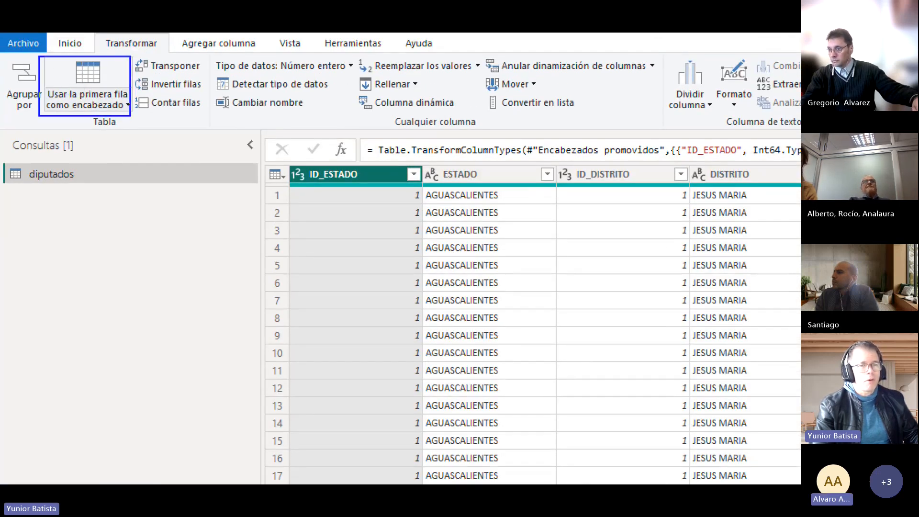
{"action": "left_click_drag", "start_coordinate": [130, 116], "coordinate": [192, 200]}
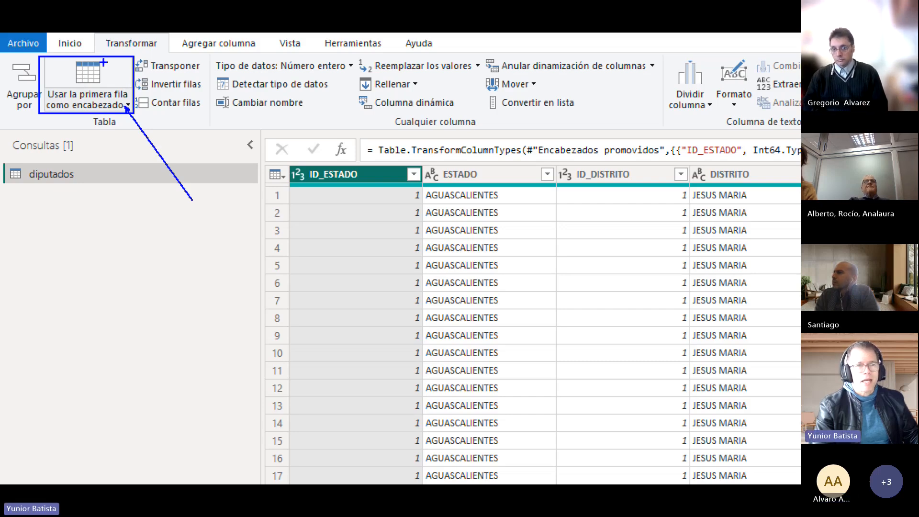
{"action": "key", "text": "Escape"}
{"action": "left_click", "coordinate": [35, 47]}
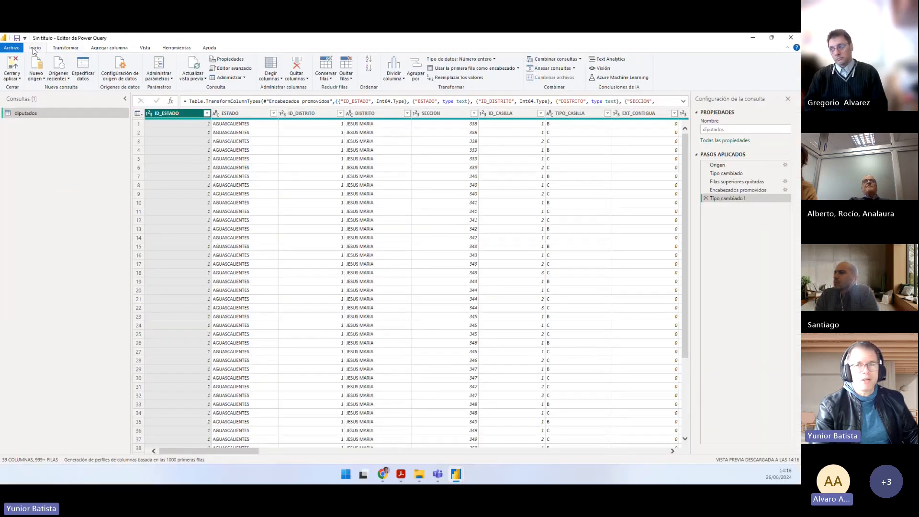
{"action": "key", "text": "ctrl+1"}
{"action": "left_click", "coordinate": [447, 91]}
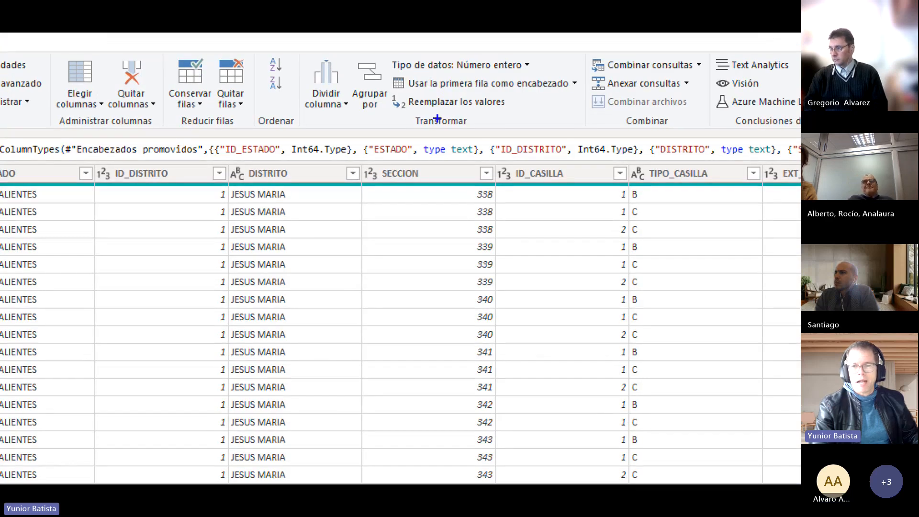
{"action": "left_click_drag", "start_coordinate": [436, 127], "coordinate": [431, 163]}
{"action": "mouse_move", "coordinate": [389, 74]}
{"action": "left_mouse_down"}
{"action": "mouse_move", "coordinate": [515, 95]}
{"action": "mouse_move", "coordinate": [575, 92]}
{"action": "left_mouse_up"}
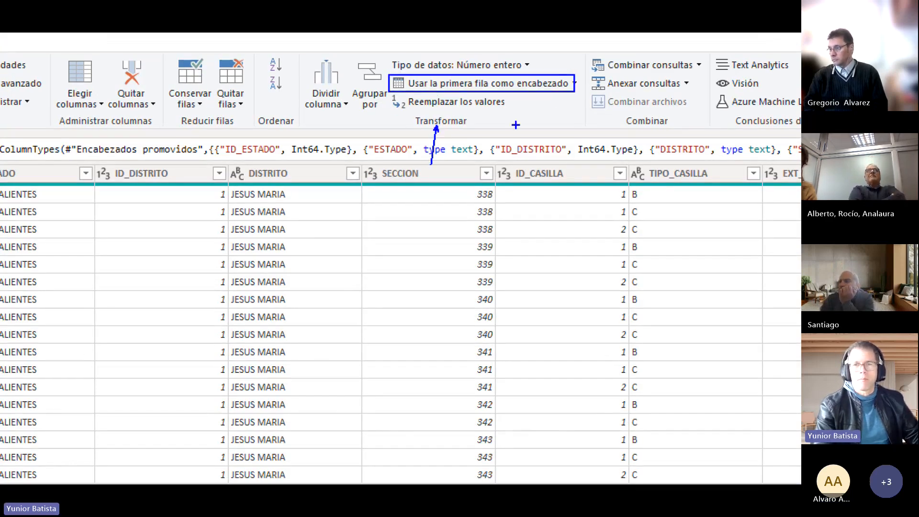
{"action": "key", "text": "Escape"}
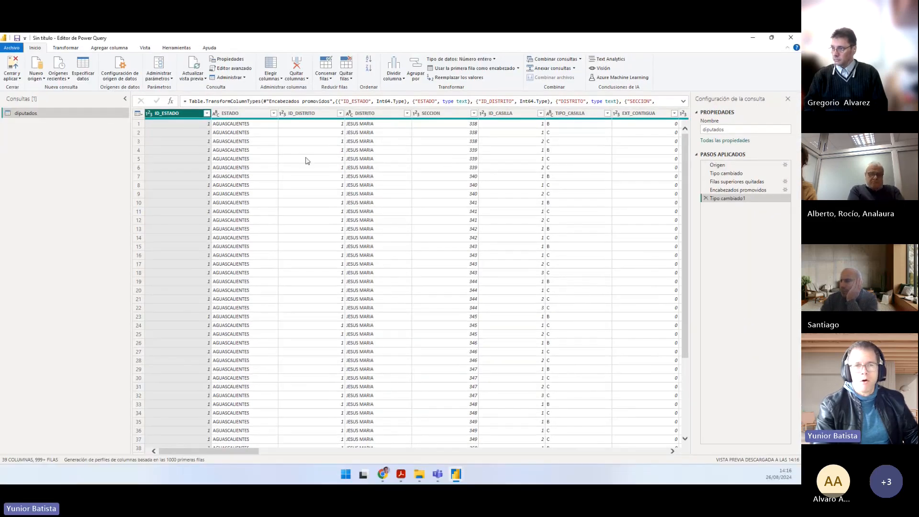
Step: View the Filas superiores quitadas applied step and compare its first-row field names with the generic column headers
{"action": "key", "text": "ctrl+1"}
{"action": "left_click", "coordinate": [54, 101]}
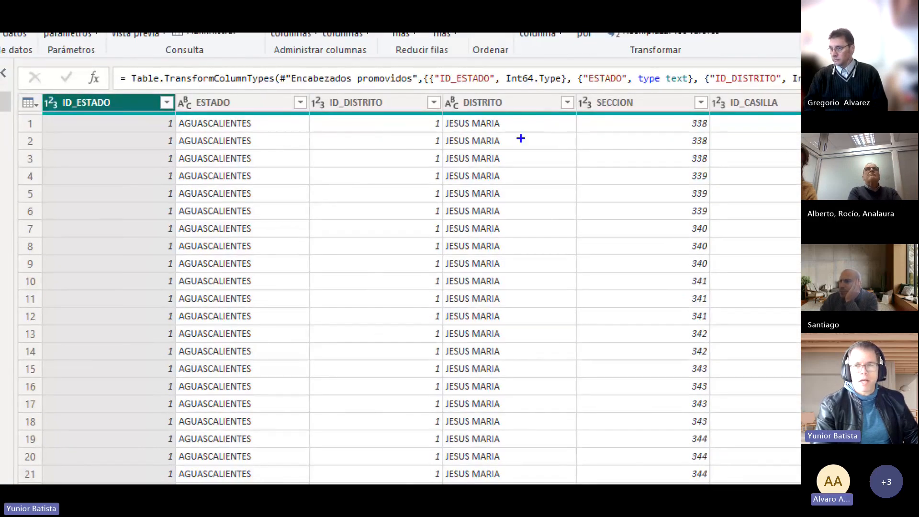
{"action": "key", "text": "Escape"}
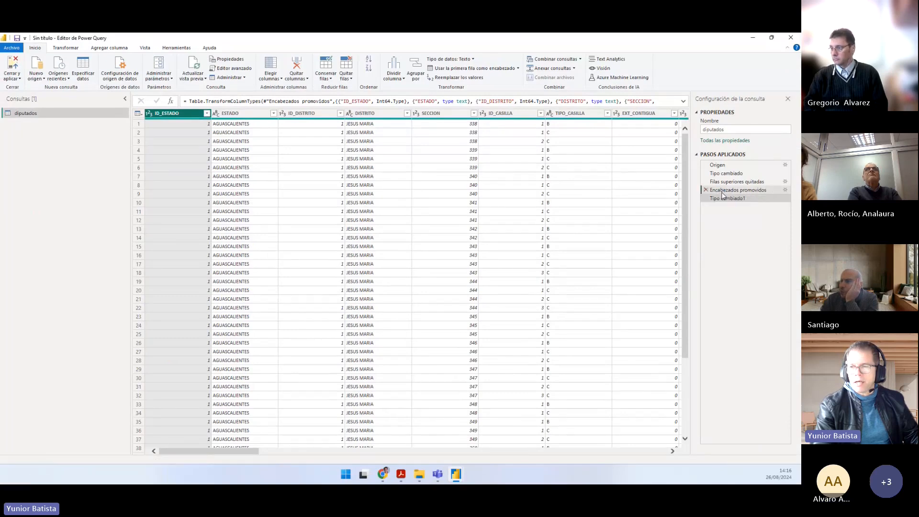
{"action": "left_click", "coordinate": [725, 190]}
{"action": "left_click", "coordinate": [728, 183]}
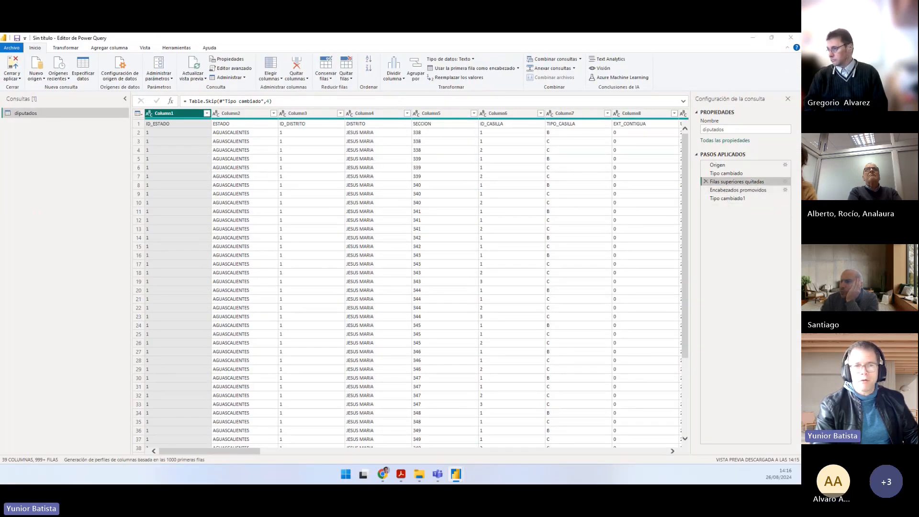
{"action": "key", "text": "ctrl+1"}
{"action": "left_click", "coordinate": [107, 112]}
{"action": "mouse_move", "coordinate": [108, 111]}
{"action": "left_mouse_down"}
{"action": "mouse_move", "coordinate": [293, 142]}
{"action": "mouse_move", "coordinate": [797, 127]}
{"action": "left_mouse_up"}
{"action": "left_click_drag", "start_coordinate": [143, 122], "coordinate": [170, 92]}
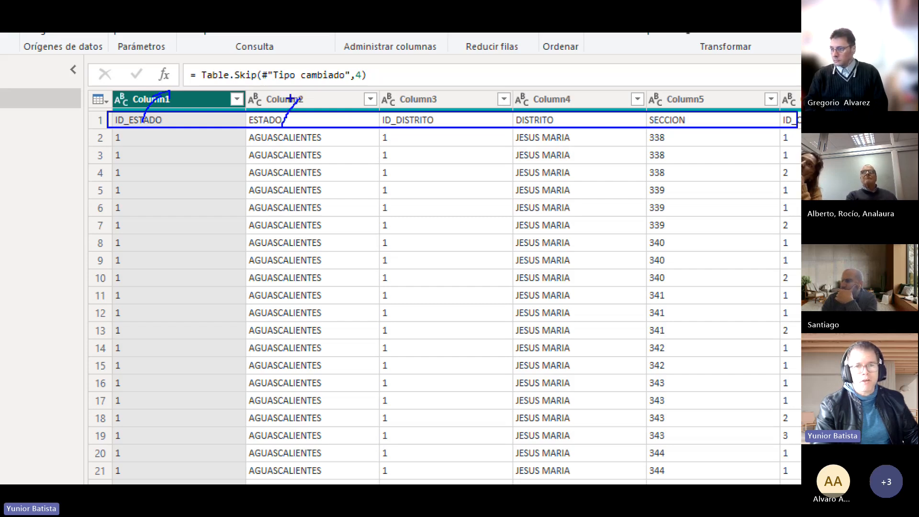
{"action": "left_click_drag", "start_coordinate": [403, 105], "coordinate": [424, 108]}
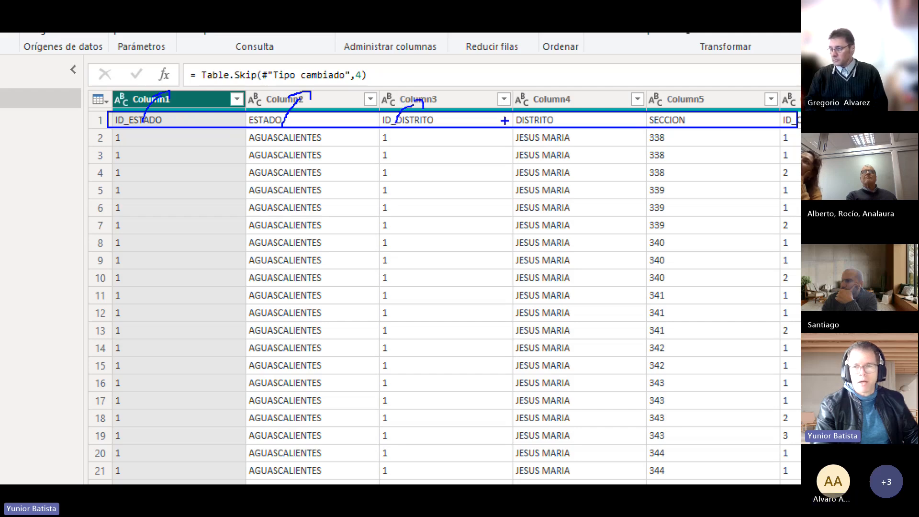
{"action": "left_click_drag", "start_coordinate": [536, 126], "coordinate": [574, 96]}
{"action": "left_click_drag", "start_coordinate": [687, 122], "coordinate": [704, 103]}
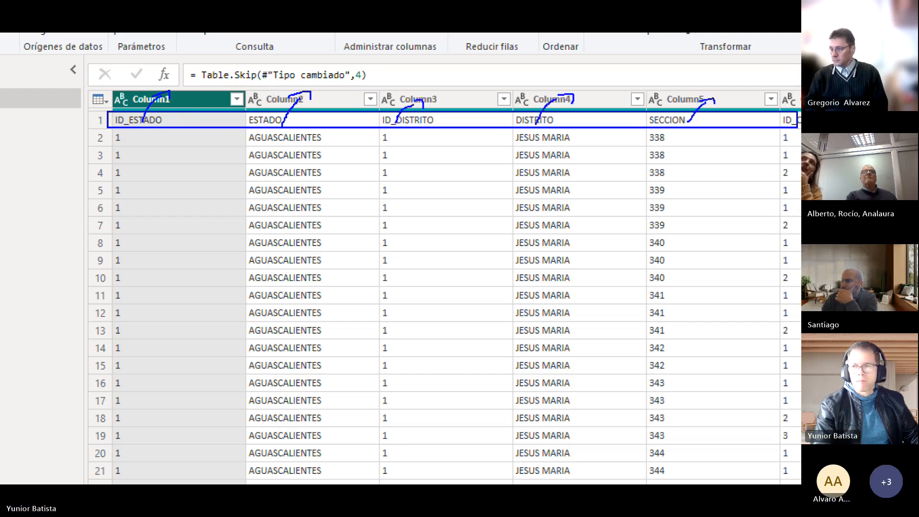
{"action": "key", "text": "Escape"}
Step: Return to the Tipo cambiado1 applied step and review it together with the Encabezados promovidos step
{"action": "left_click", "coordinate": [726, 190]}
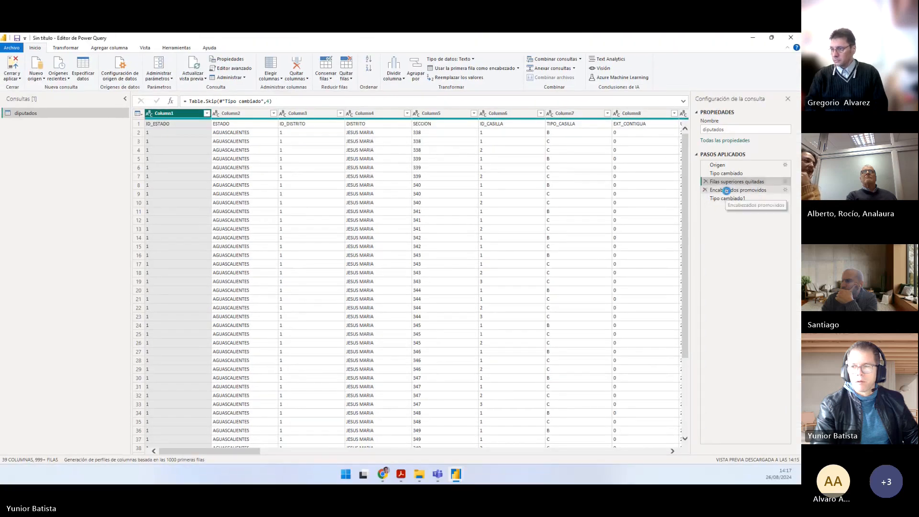
{"action": "left_click", "coordinate": [728, 198]}
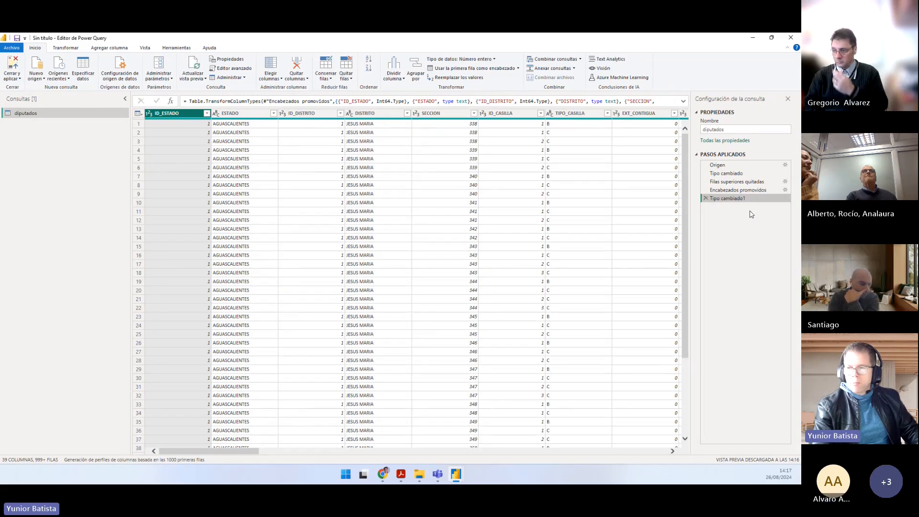
{"action": "key", "text": "ctrl+1"}
{"action": "left_click_drag", "start_coordinate": [766, 188], "coordinate": [777, 159]}
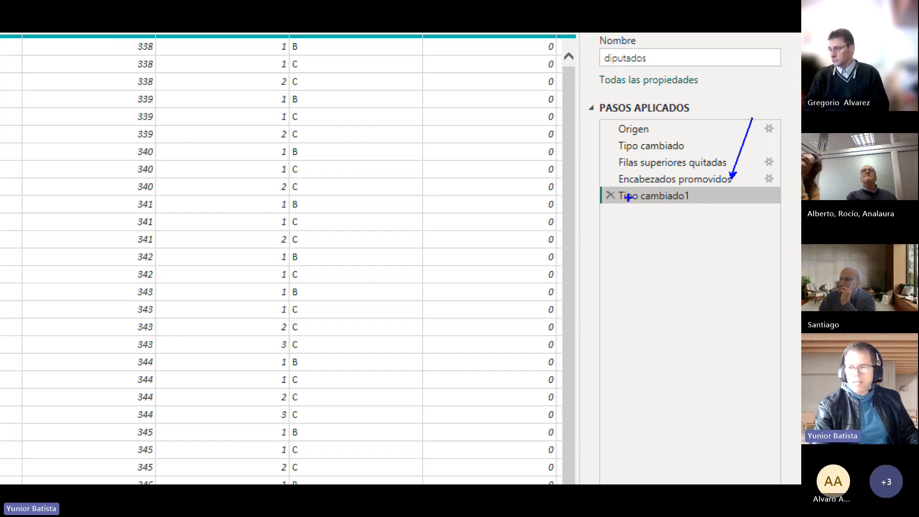
{"action": "left_click_drag", "start_coordinate": [602, 189], "coordinate": [710, 206]}
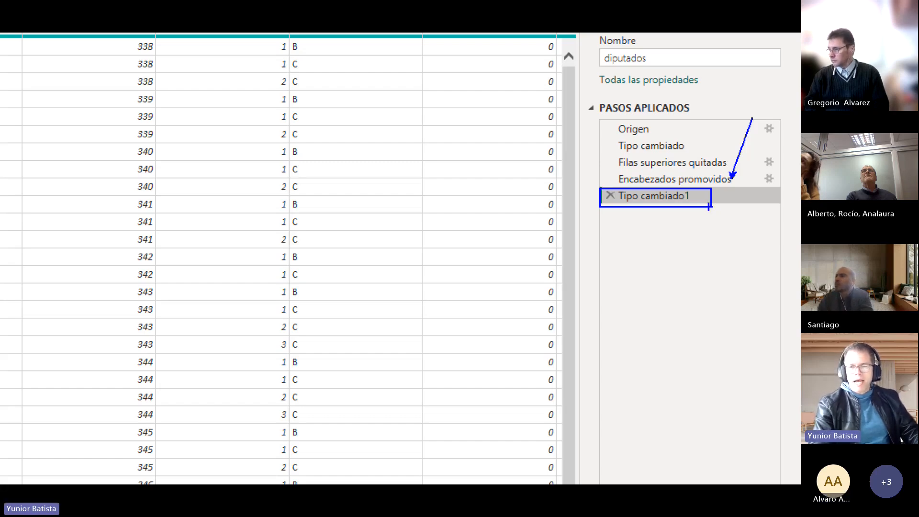
{"action": "key", "text": "Escape"}
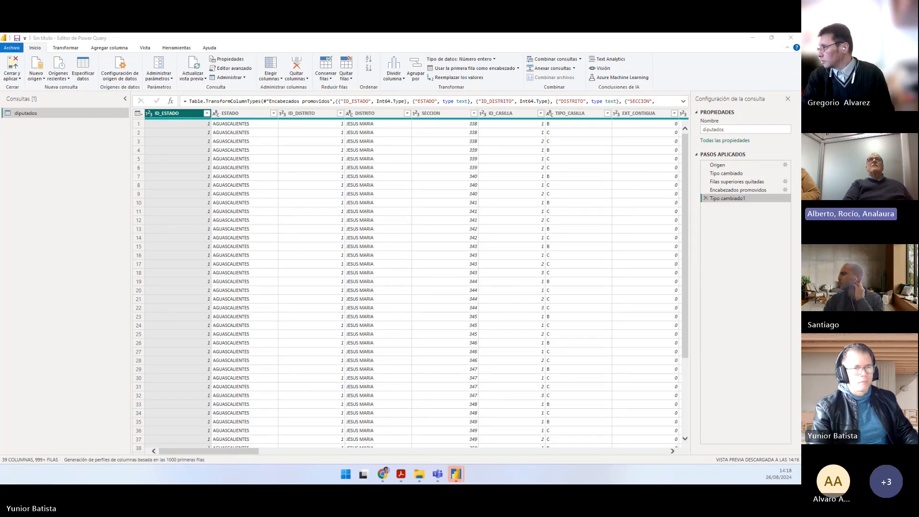
Step: Return to Práctico.pdf and read task 4 about filtering the data to state 1 and district 1
{"action": "left_click", "coordinate": [402, 473]}
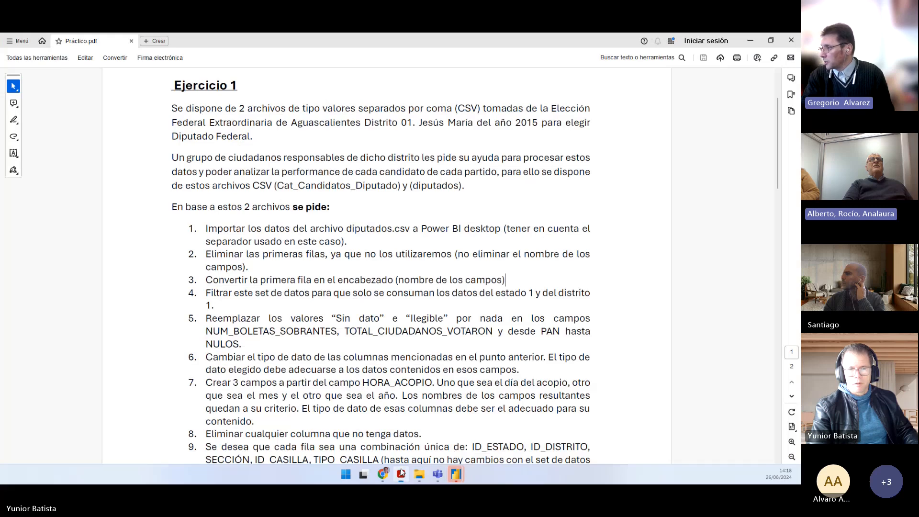
{"action": "left_click_drag", "start_coordinate": [206, 292], "coordinate": [252, 307]}
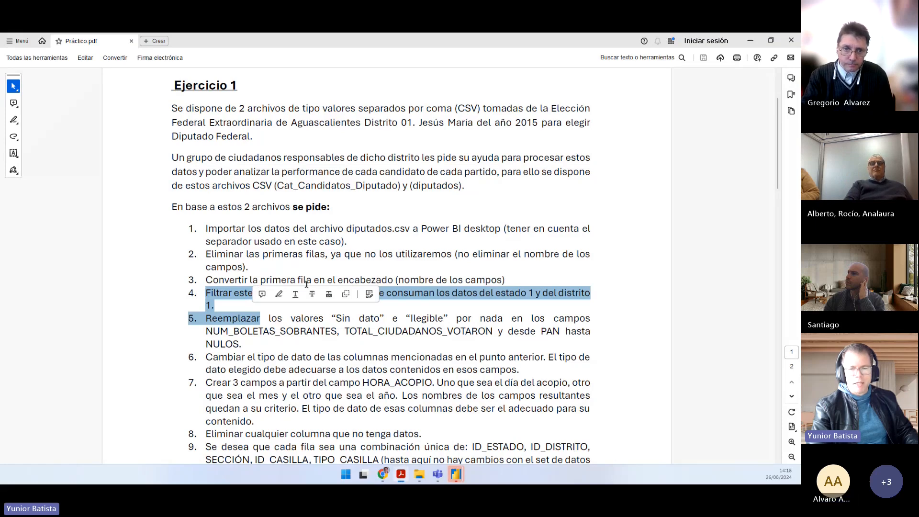
Step: Switch to the Power Query Editor, load the full list of ID_ESTADO values and filter the column to 1 only
{"action": "mouse_move", "coordinate": [458, 472]}
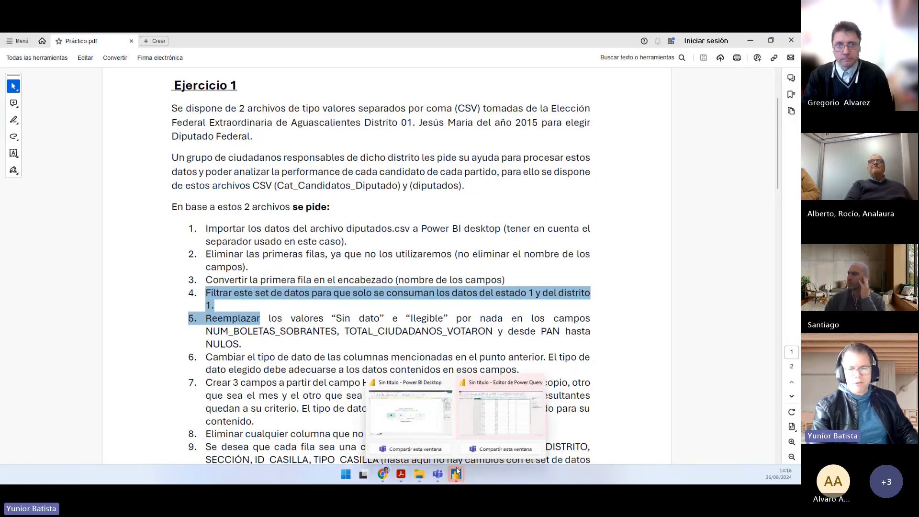
{"action": "left_click", "coordinate": [490, 422]}
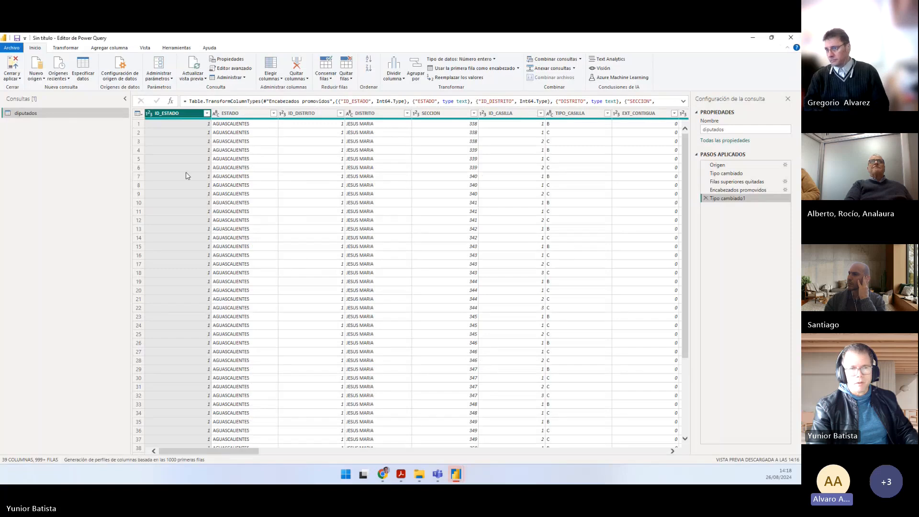
{"action": "left_click", "coordinate": [207, 115]}
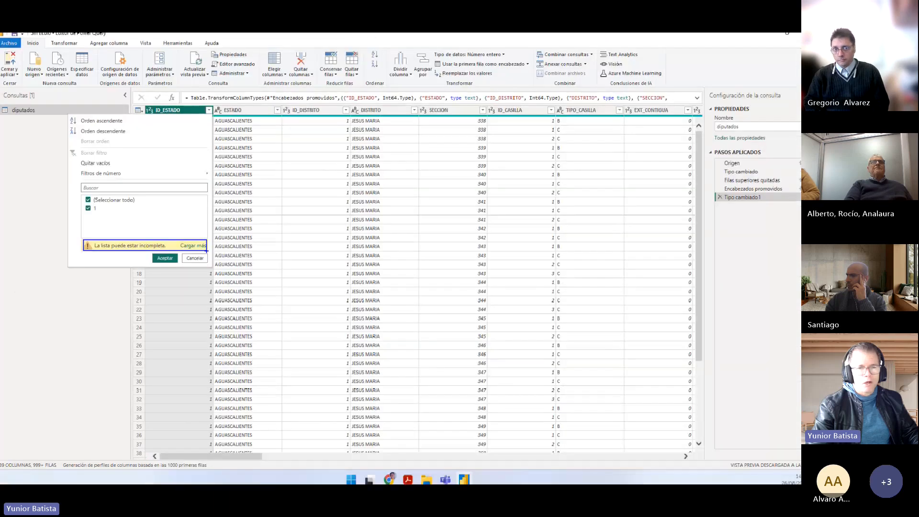
{"action": "left_click", "coordinate": [210, 272]}
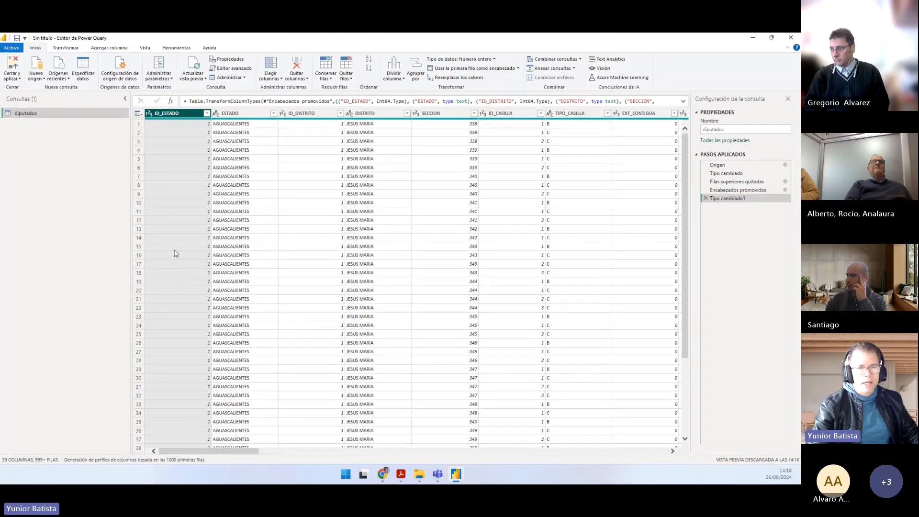
{"action": "left_click", "coordinate": [207, 114]}
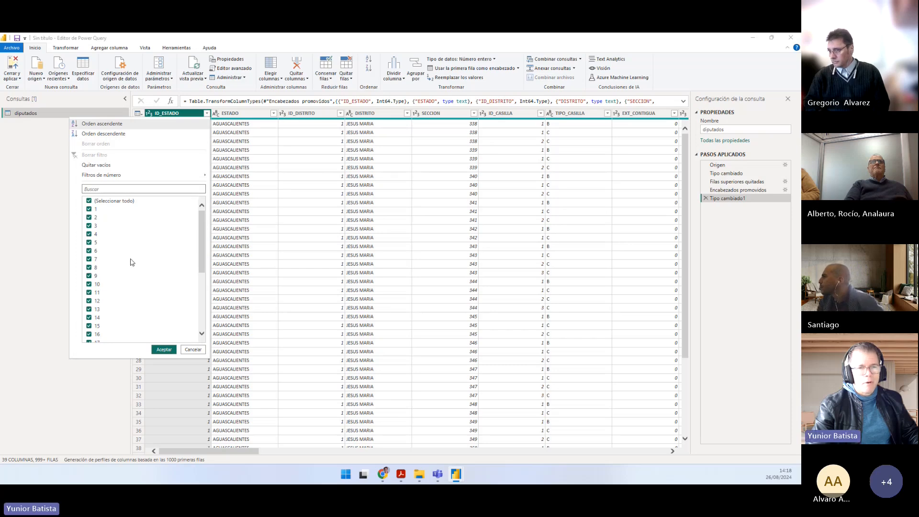
{"action": "mouse_move", "coordinate": [197, 233]}
{"action": "left_mouse_down"}
{"action": "mouse_move", "coordinate": [196, 301]}
{"action": "mouse_move", "coordinate": [197, 247]}
{"action": "left_mouse_up"}
{"action": "left_click", "coordinate": [129, 202]}
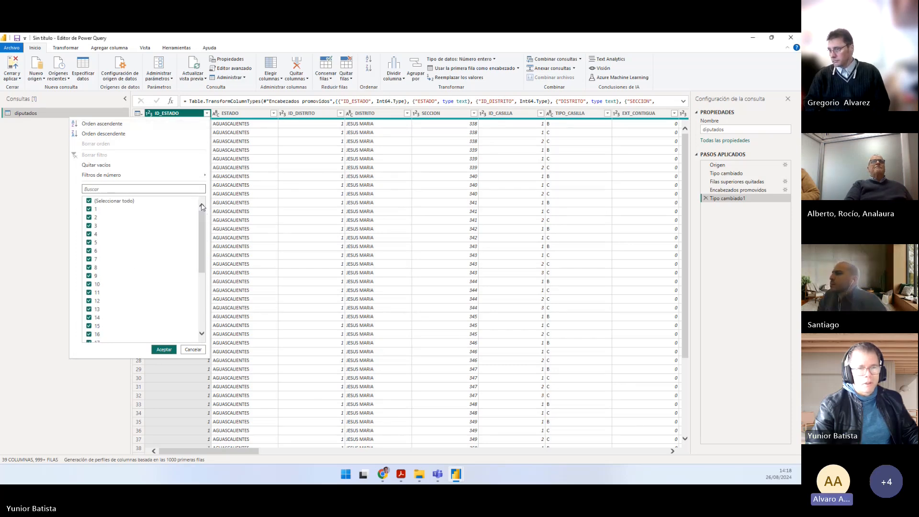
{"action": "left_click", "coordinate": [127, 209]}
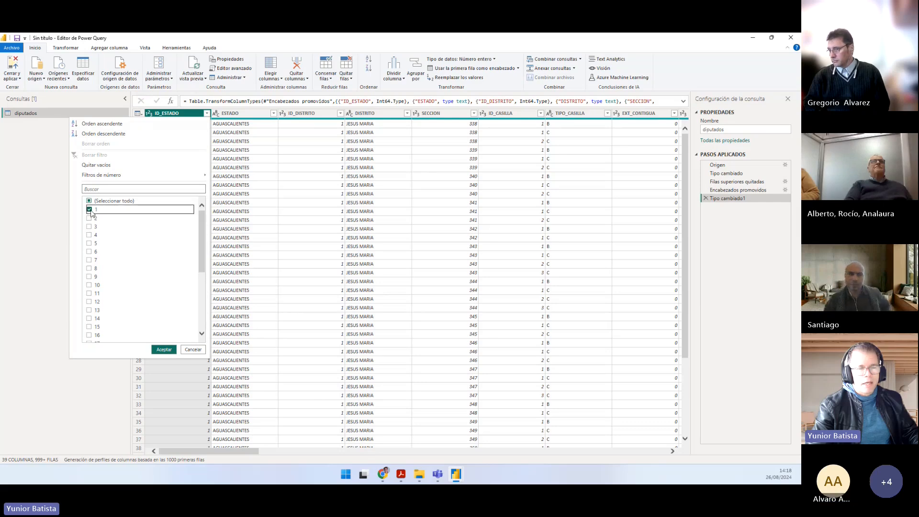
{"action": "left_click", "coordinate": [165, 349]}
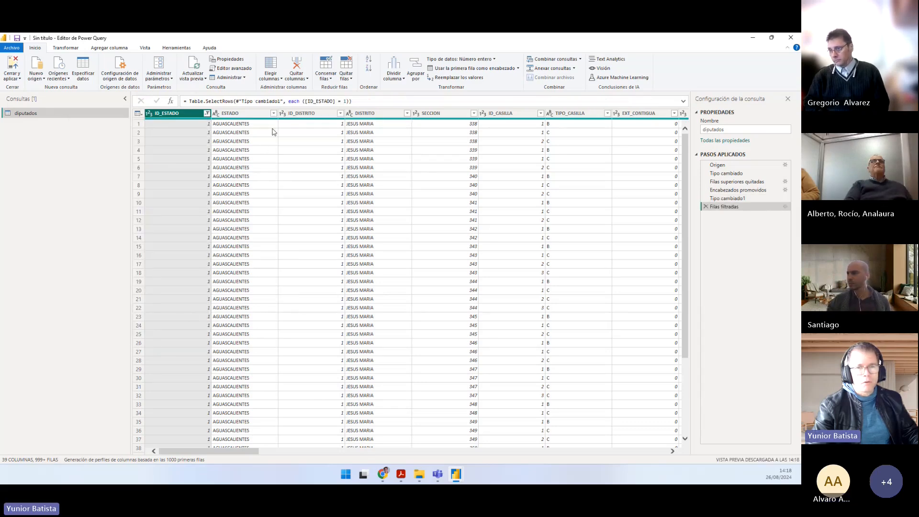
Step: Load the full list of ID_DISTRITO values and filter the column to 1 only
{"action": "left_click", "coordinate": [340, 113]}
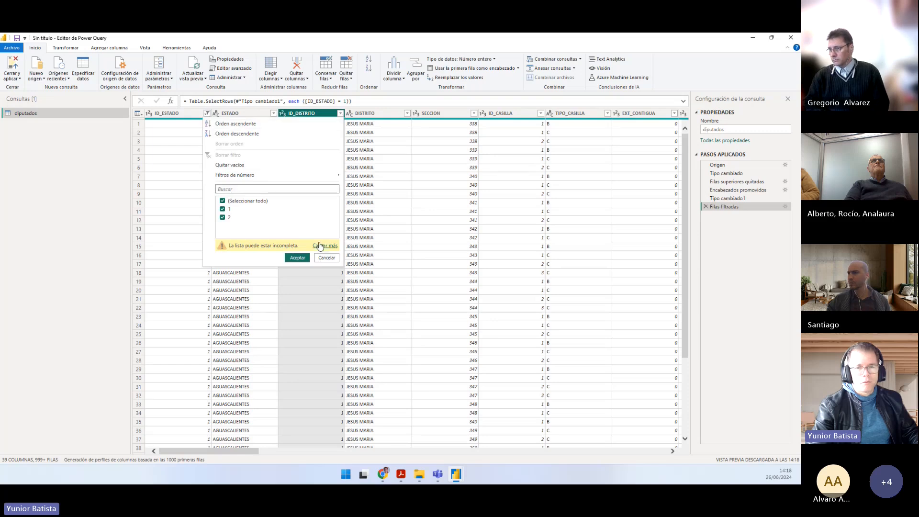
{"action": "left_click", "coordinate": [320, 246]}
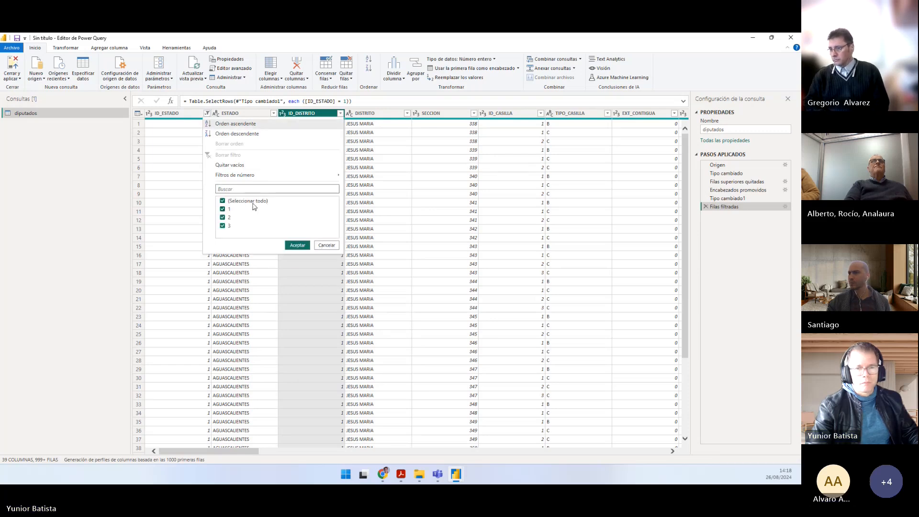
{"action": "left_click", "coordinate": [246, 202]}
{"action": "left_click", "coordinate": [222, 209]}
{"action": "left_click", "coordinate": [297, 246]}
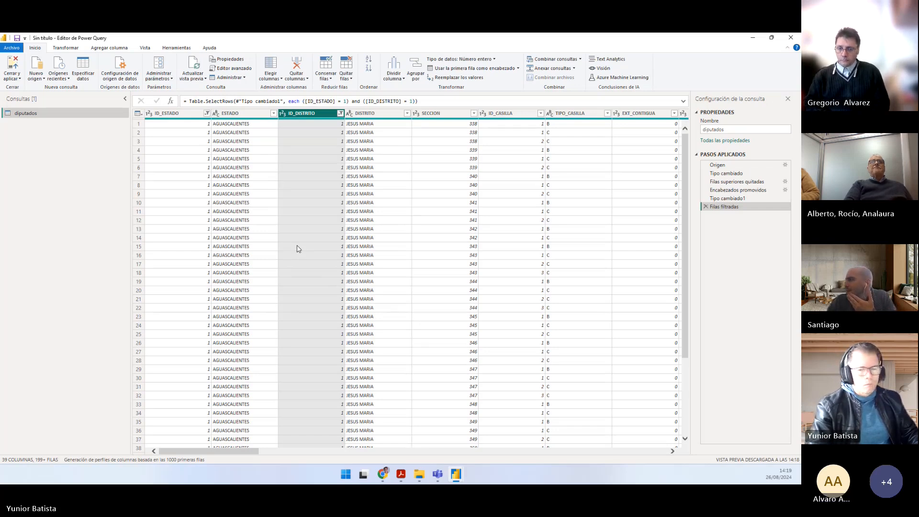
Step: Return to Práctico.pdf and read task 5 about replacing the "Sin dato" and "Ilegible" values with nothing
{"action": "mouse_move", "coordinate": [456, 477]}
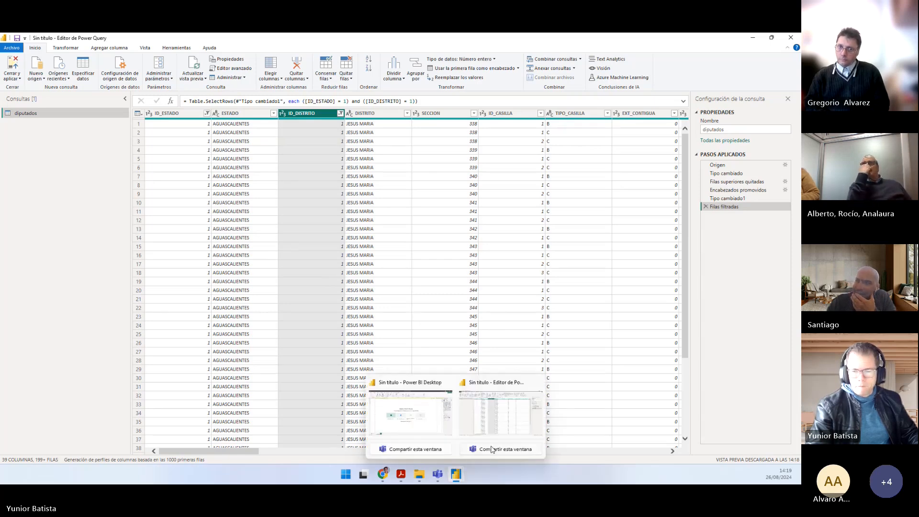
{"action": "left_click", "coordinate": [396, 475]}
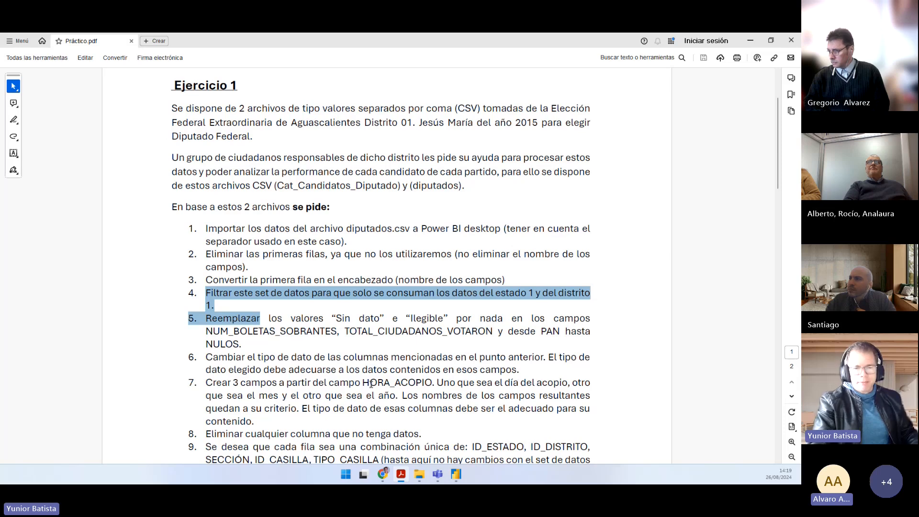
{"action": "left_click", "coordinate": [269, 349]}
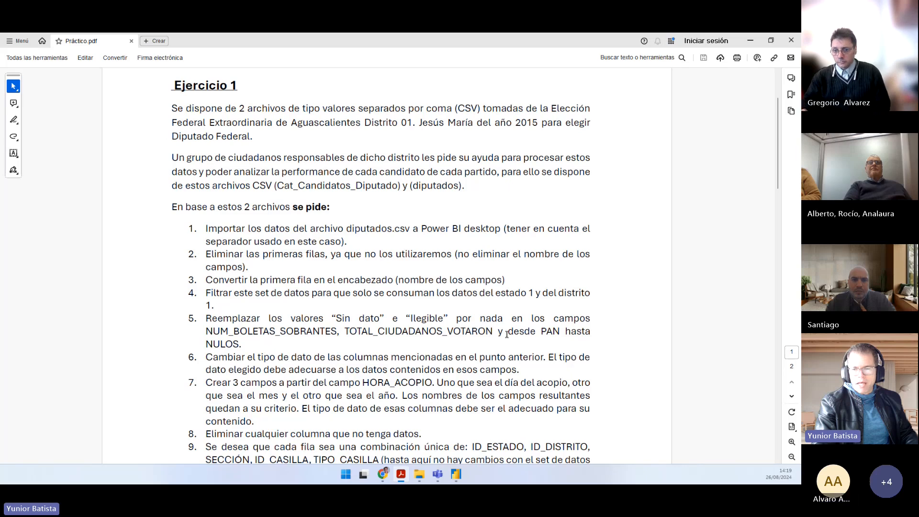
Step: Read which fields task 5 of Práctico.pdf names for the value replacement
{"action": "left_click_drag", "start_coordinate": [225, 343], "coordinate": [253, 337]}
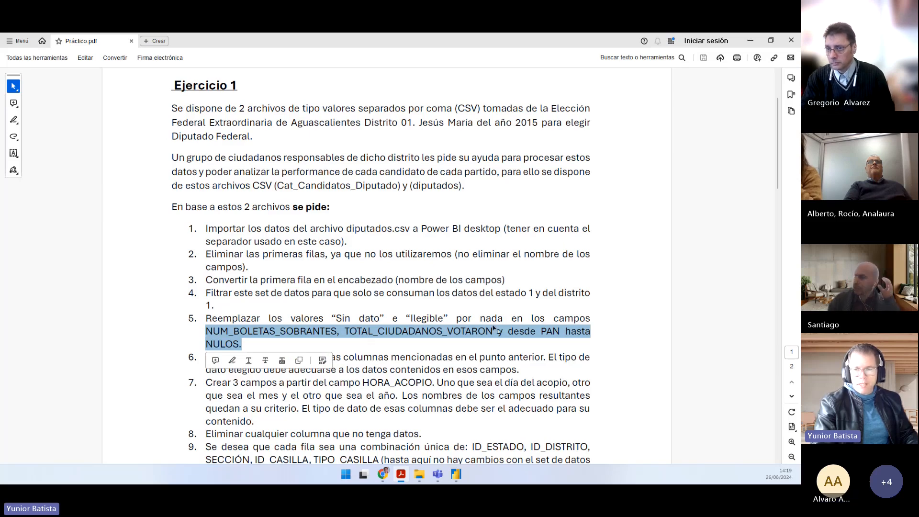
{"action": "double_click", "coordinate": [255, 331]}
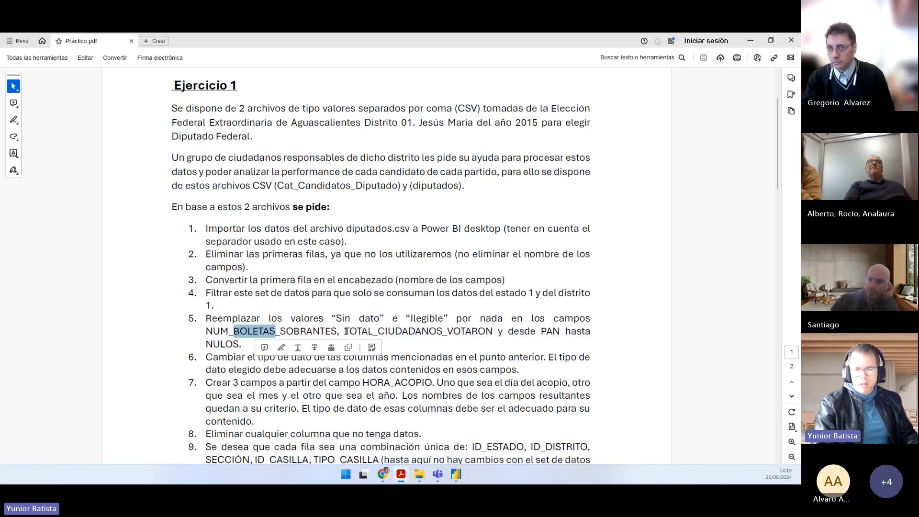
{"action": "left_click_drag", "start_coordinate": [360, 331], "coordinate": [453, 331]}
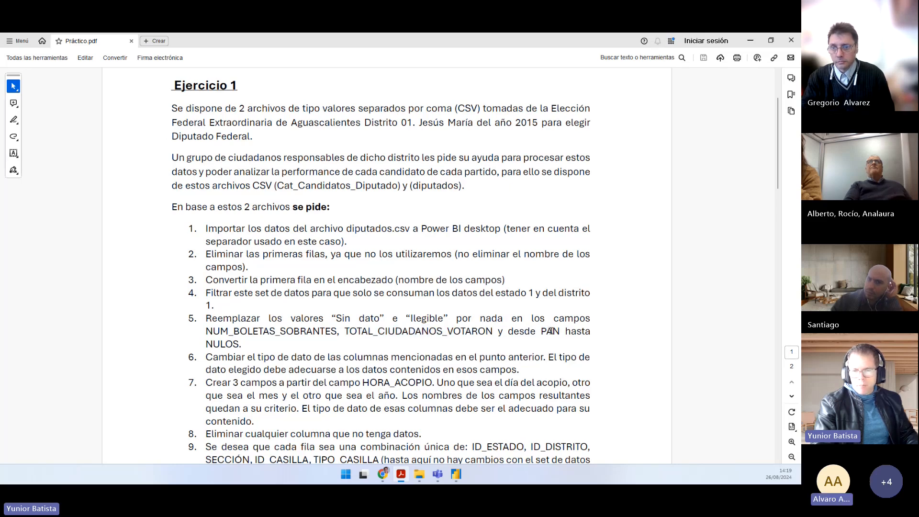
{"action": "double_click", "coordinate": [550, 331]}
{"action": "left_click", "coordinate": [230, 343]}
{"action": "double_click", "coordinate": [231, 344]}
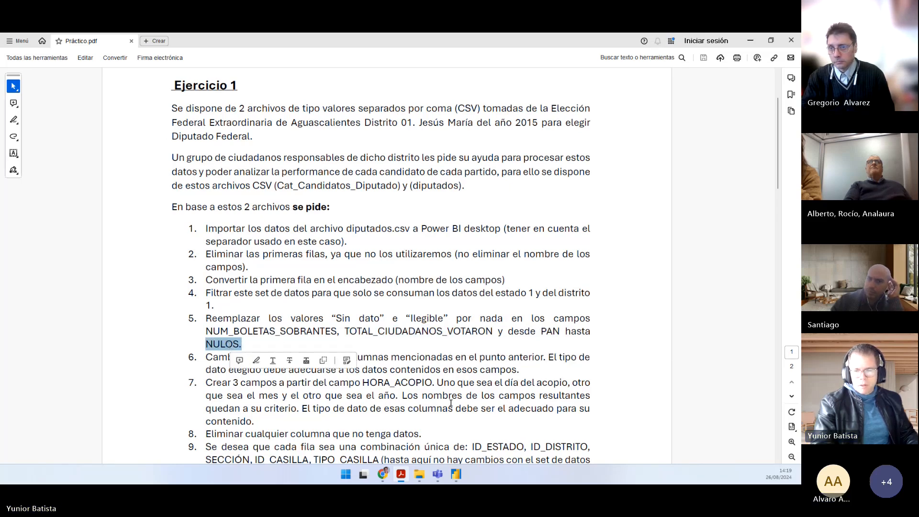
Step: Switch to the Power Query Editor and examine the "Sin dato" and "Ilegible" entries in the NUM_BOLETAS_SOBRANTES and TOTAL_CIUDADANOS_VOTARON columns
{"action": "mouse_move", "coordinate": [458, 470]}
{"action": "left_click", "coordinate": [419, 434]}
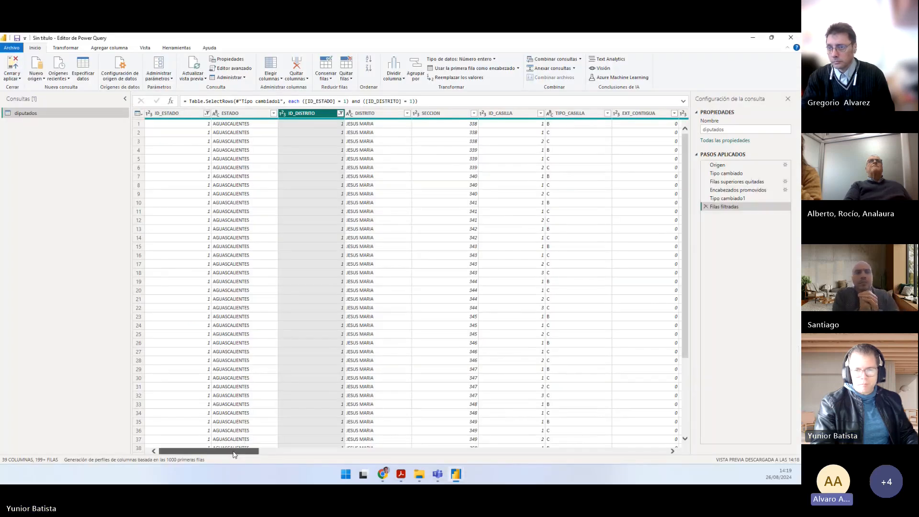
{"action": "left_click_drag", "start_coordinate": [234, 450], "coordinate": [319, 444]}
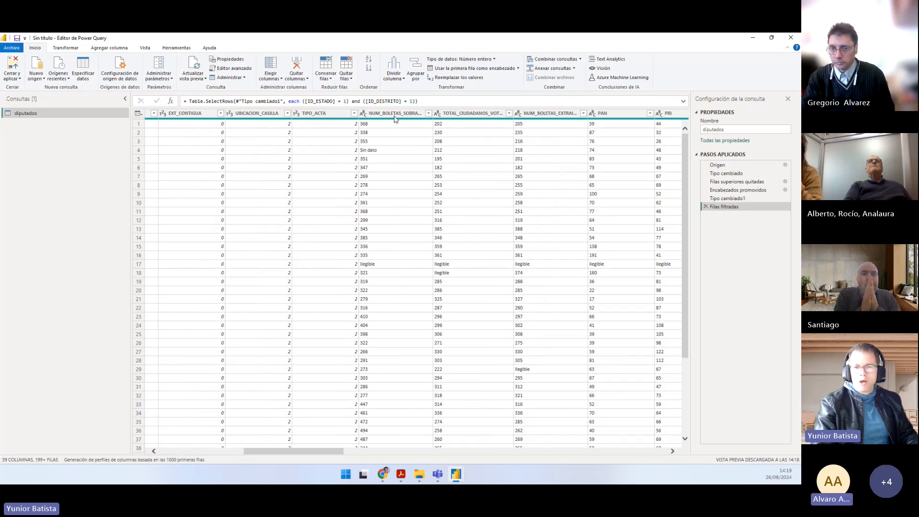
{"action": "mouse_move", "coordinate": [396, 116]}
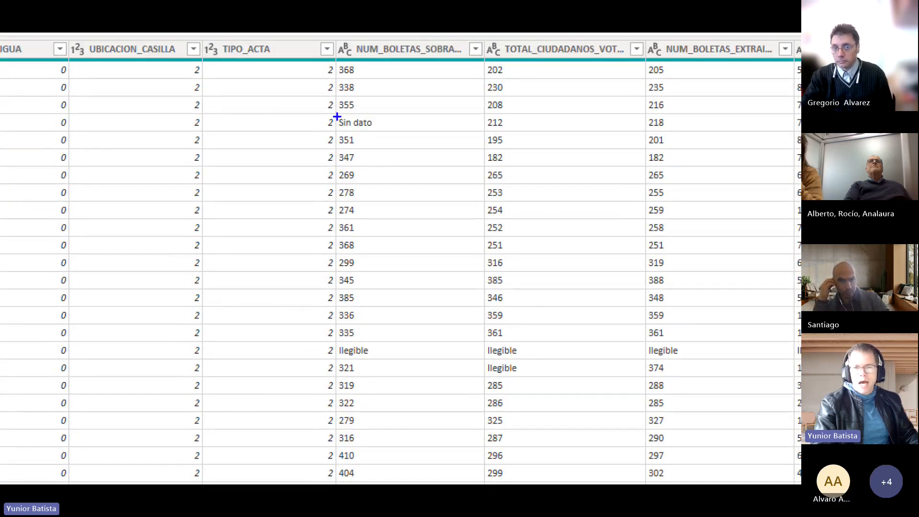
{"action": "mouse_move", "coordinate": [337, 116]}
{"action": "left_mouse_down"}
{"action": "mouse_move", "coordinate": [359, 133]}
{"action": "mouse_move", "coordinate": [381, 133]}
{"action": "left_mouse_up"}
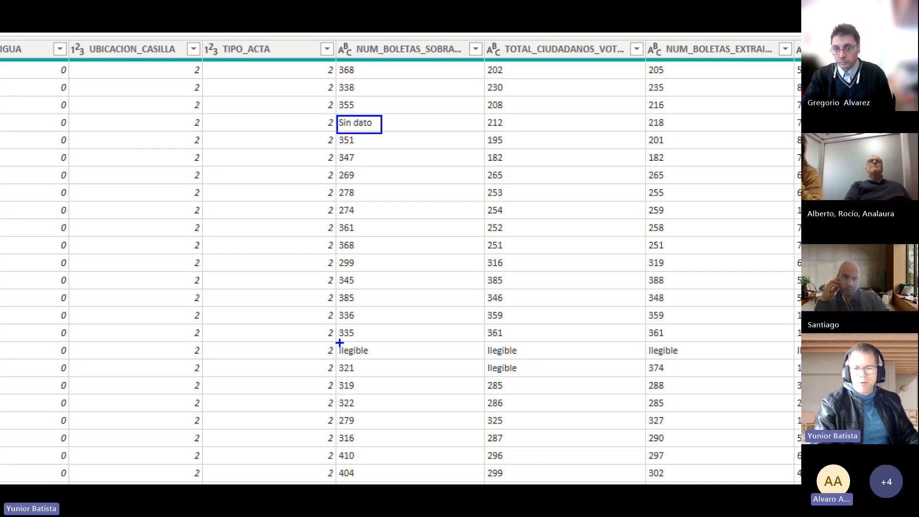
{"action": "left_click_drag", "start_coordinate": [337, 343], "coordinate": [381, 356]}
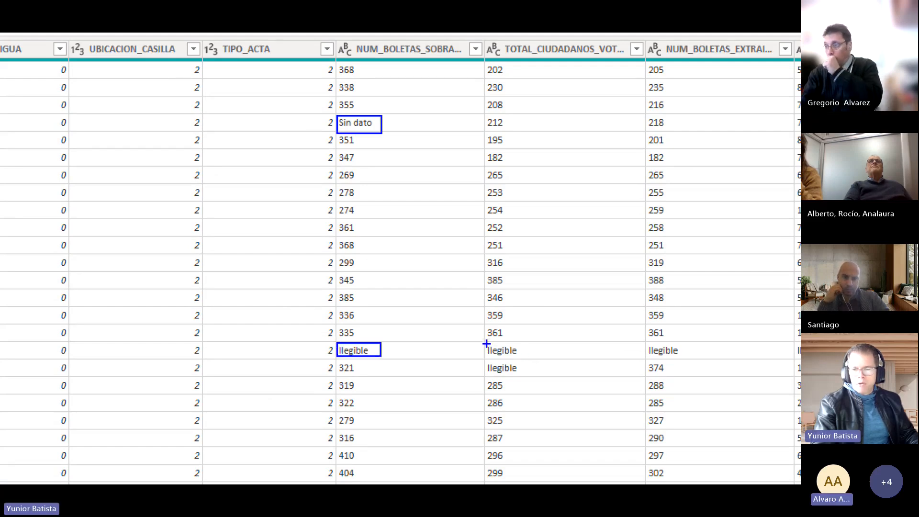
{"action": "left_click_drag", "start_coordinate": [485, 343], "coordinate": [522, 356]}
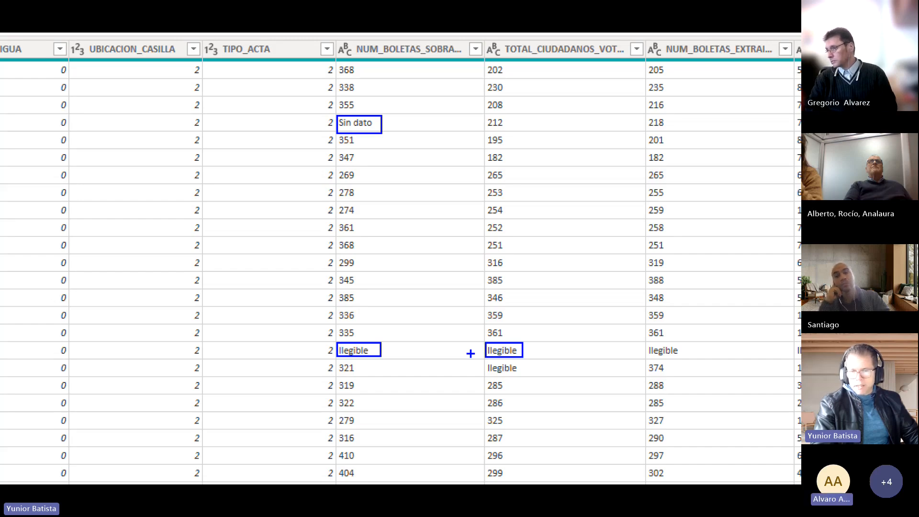
{"action": "key", "text": "Escape"}
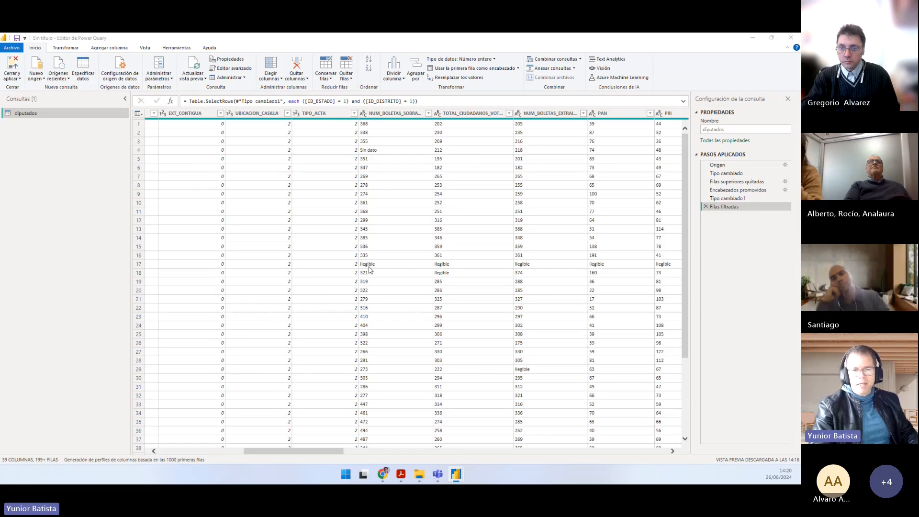
Step: Return to Práctico.pdf and reread task 5 for the values to replace, their replacement and the first fields affected
{"action": "key", "text": "alt+Tab"}
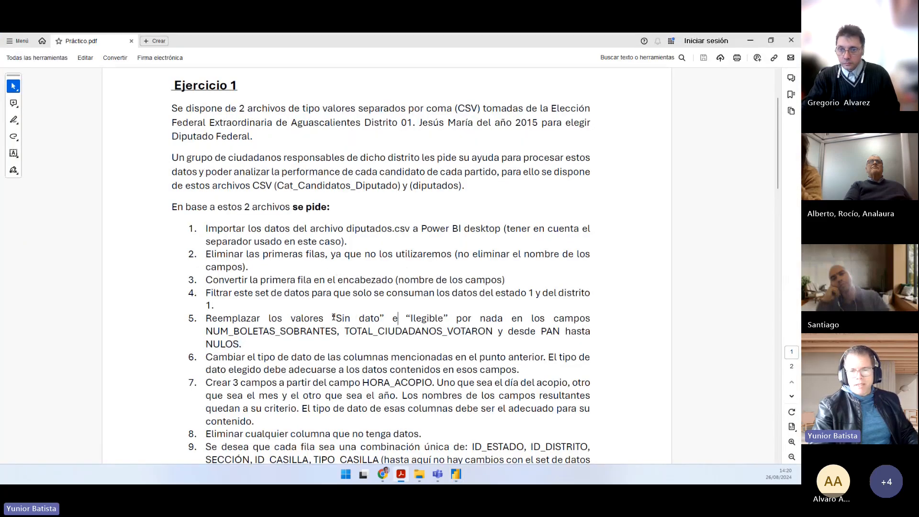
{"action": "left_click_drag", "start_coordinate": [336, 318], "coordinate": [443, 318]}
{"action": "left_click_drag", "start_coordinate": [502, 318], "coordinate": [486, 318]}
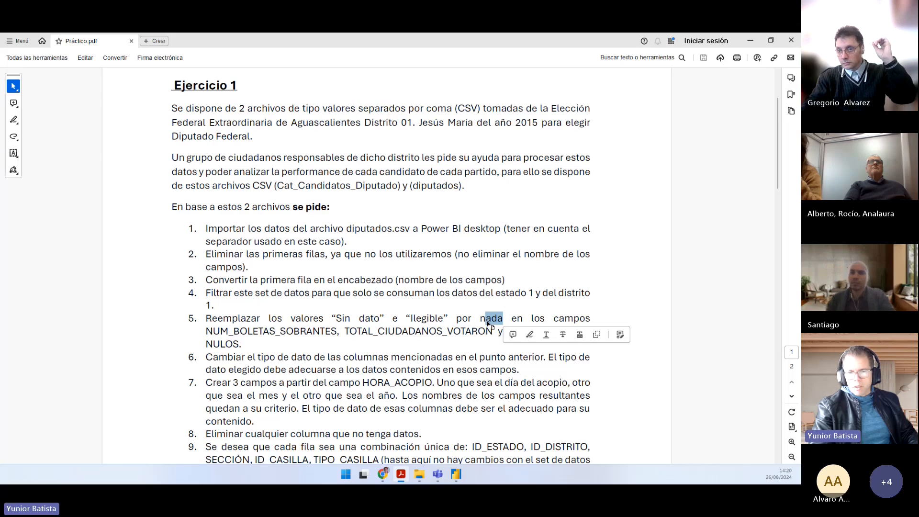
{"action": "left_click", "coordinate": [338, 330]}
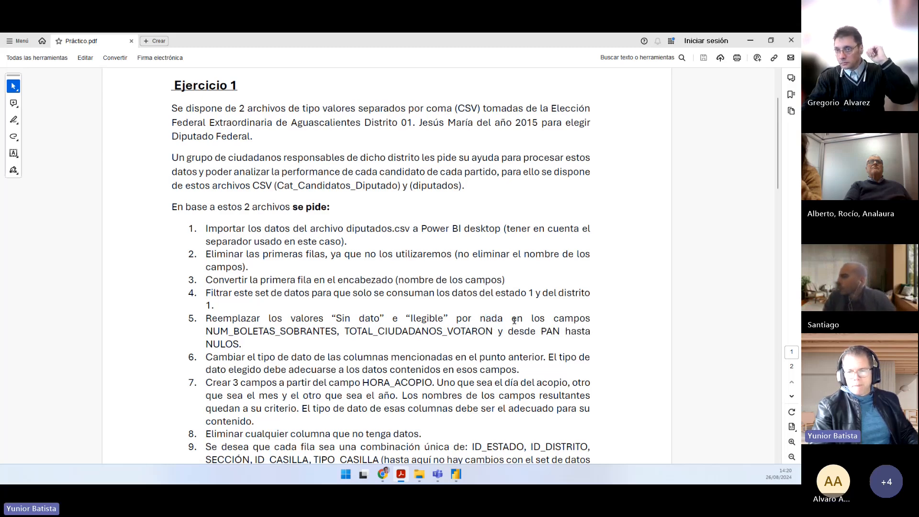
{"action": "left_click", "coordinate": [207, 330]}
{"action": "left_click_drag", "start_coordinate": [236, 331], "coordinate": [488, 330]}
Step: Switch to the Power Query Editor and select the NUM_BOLETAS_SOBRANTES column
{"action": "key", "text": "alt+Tab"}
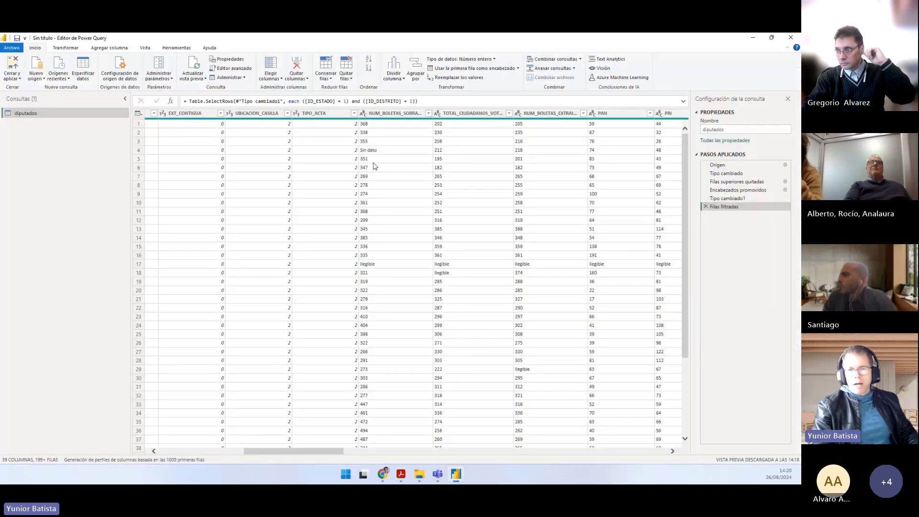
{"action": "left_click", "coordinate": [390, 113]}
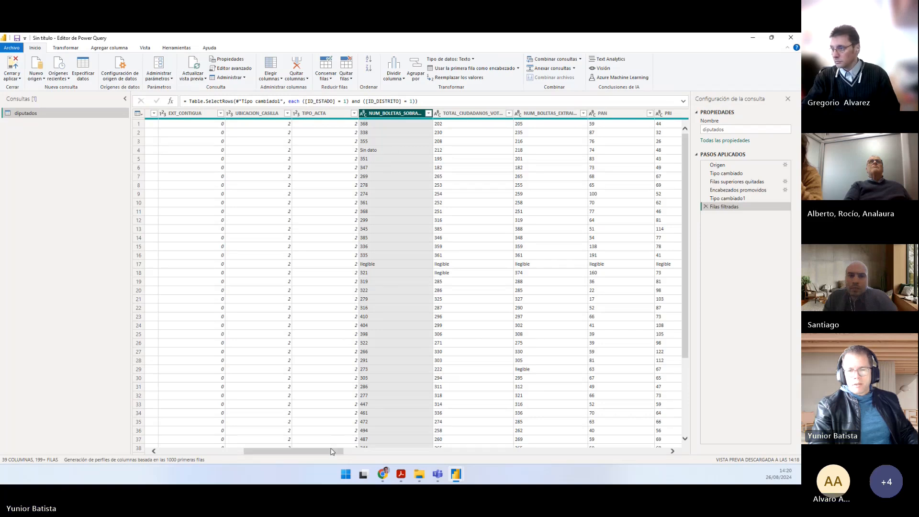
{"action": "left_click_drag", "start_coordinate": [334, 453], "coordinate": [360, 452]}
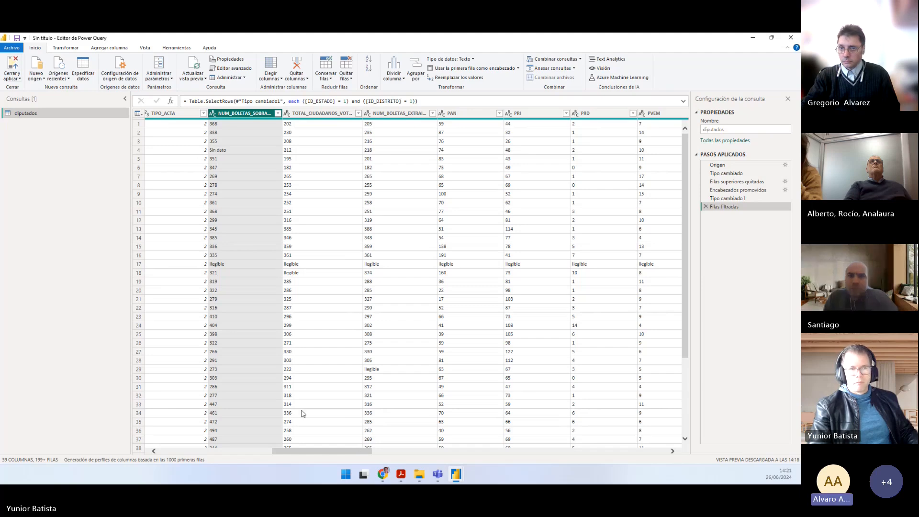
{"action": "left_click", "coordinate": [62, 47]}
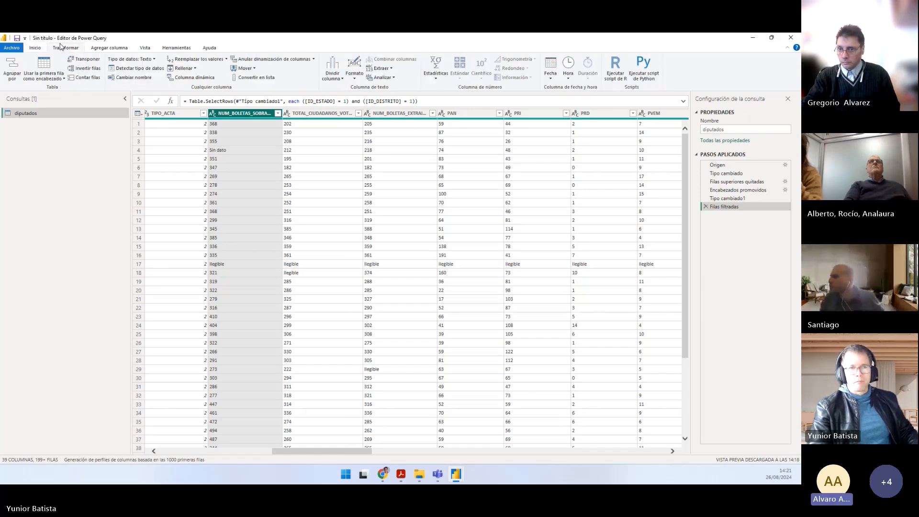
{"action": "left_click", "coordinate": [35, 49]}
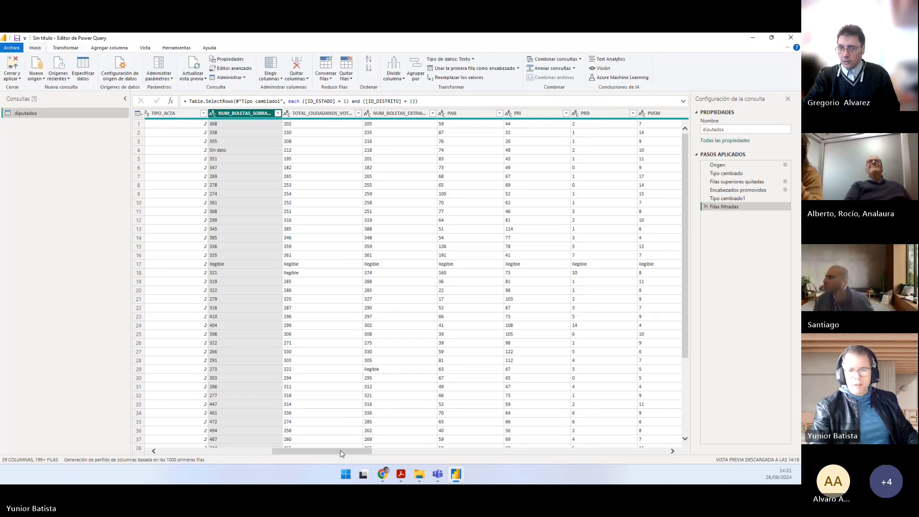
{"action": "left_click_drag", "start_coordinate": [342, 453], "coordinate": [334, 455]}
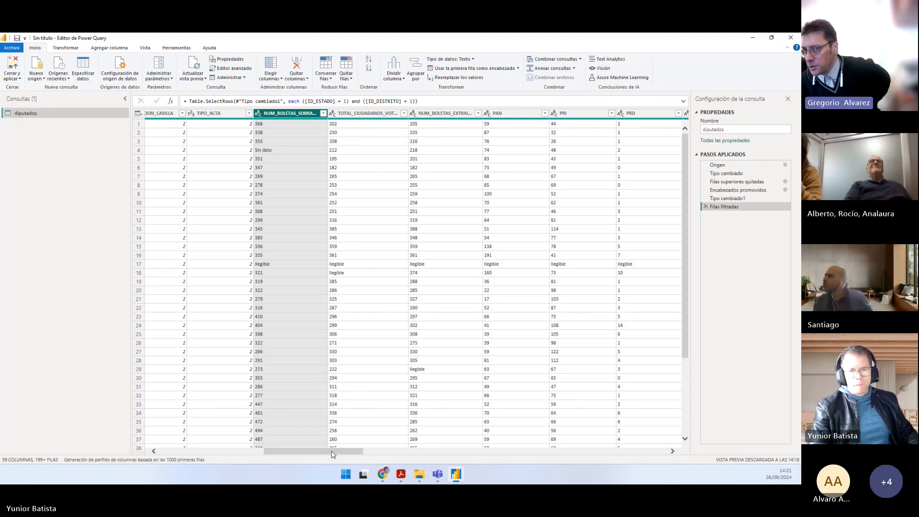
{"action": "right_click", "coordinate": [279, 114]}
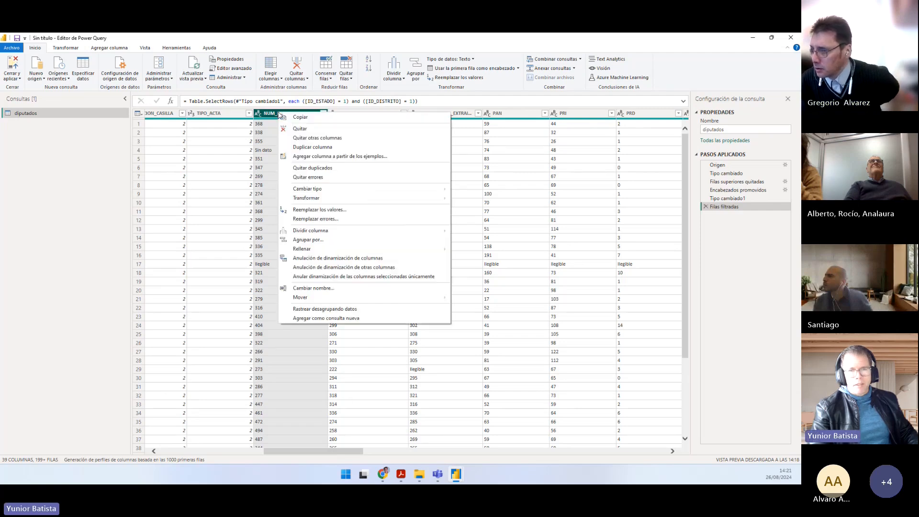
{"action": "left_click", "coordinate": [331, 210]}
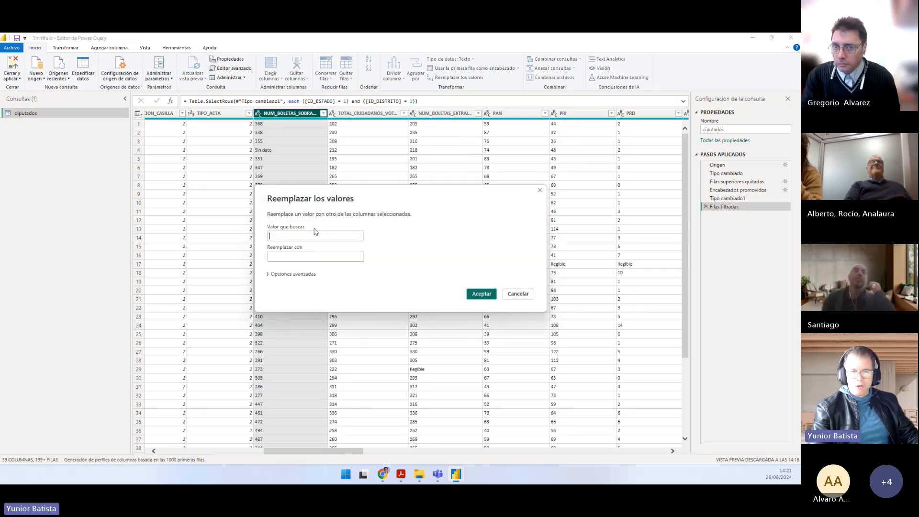
{"action": "left_click_drag", "start_coordinate": [405, 198], "coordinate": [439, 193]}
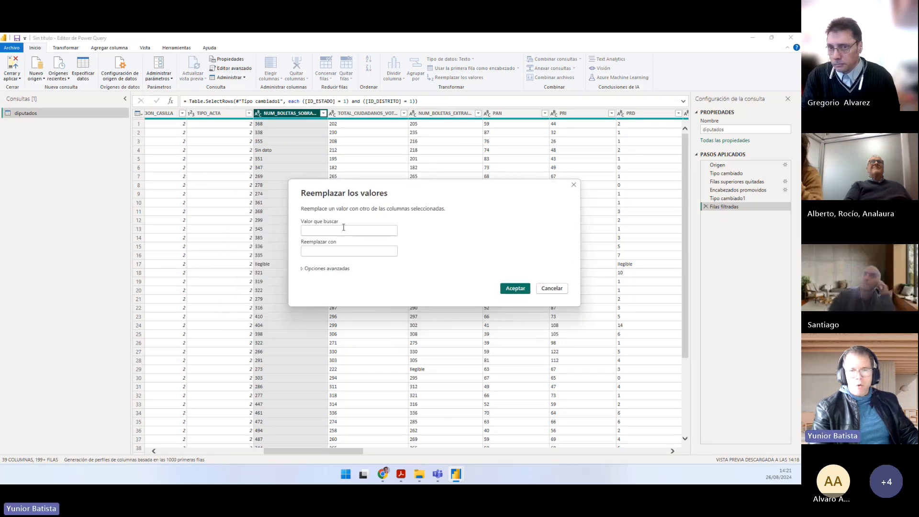
{"action": "left_click", "coordinate": [330, 251]}
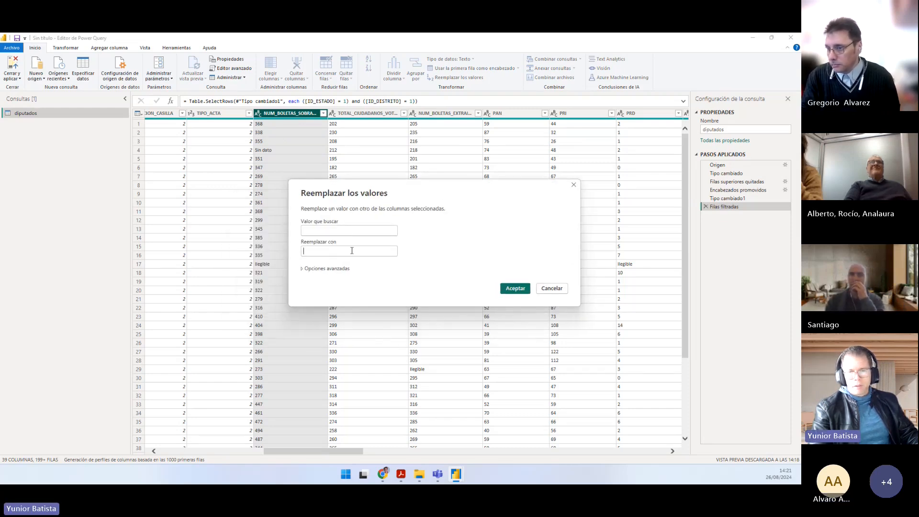
{"action": "left_click", "coordinate": [543, 289]}
Step: Go back to Práctico.pdf and check the full range of columns that task 5 covers
{"action": "key", "text": "alt+Tab"}
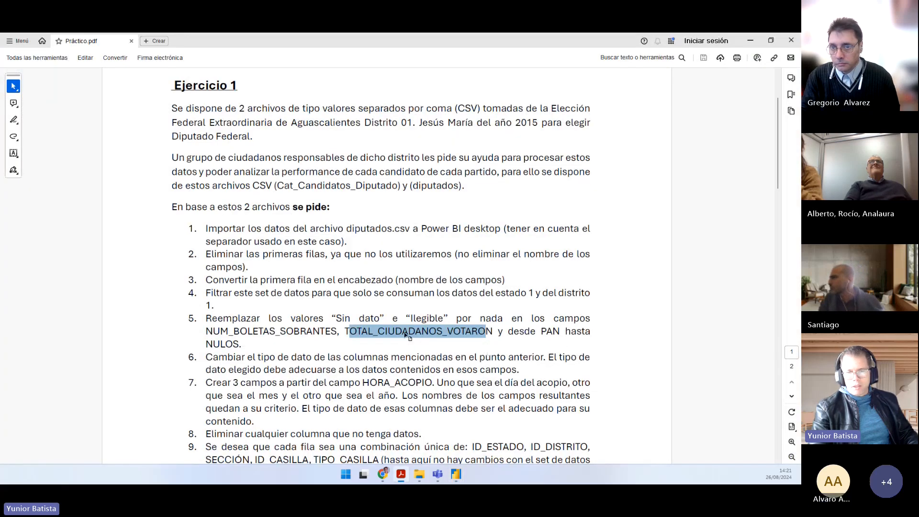
{"action": "left_click", "coordinate": [403, 332]}
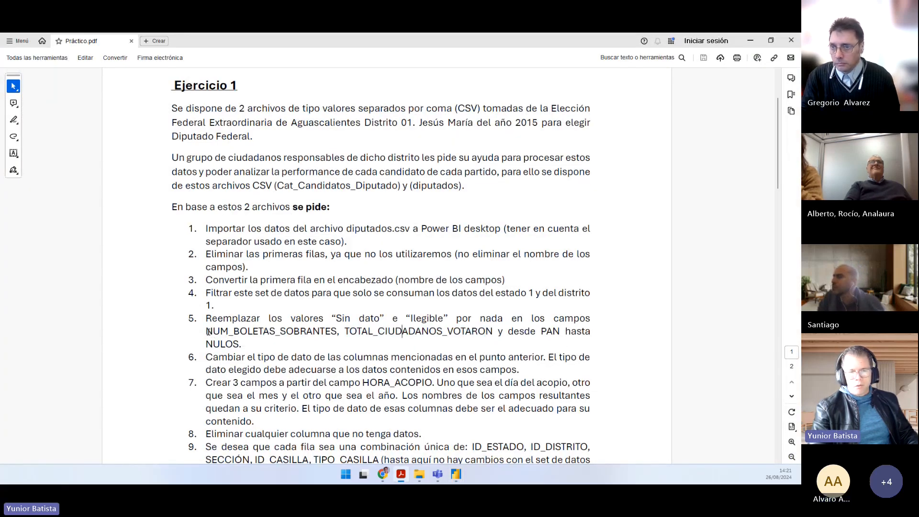
{"action": "left_click_drag", "start_coordinate": [206, 331], "coordinate": [473, 325]}
{"action": "left_click", "coordinate": [545, 331]}
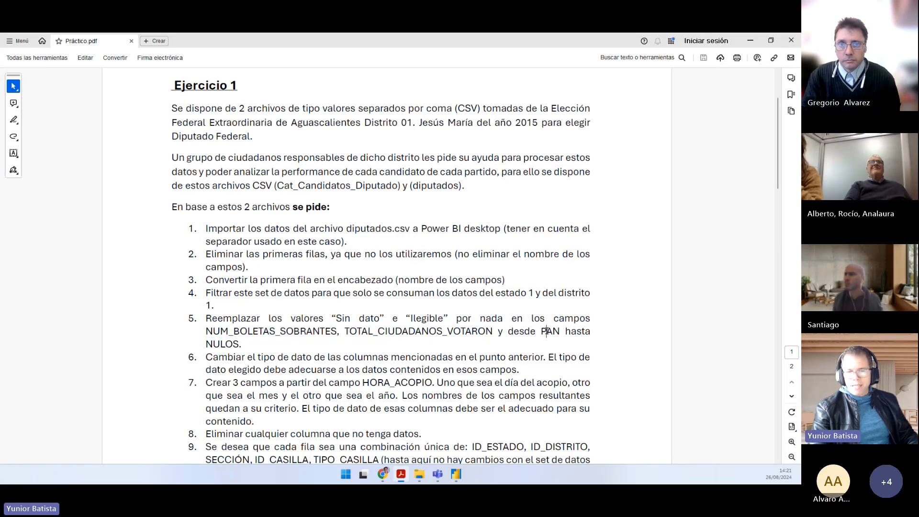
{"action": "key", "text": "alt+Tab"}
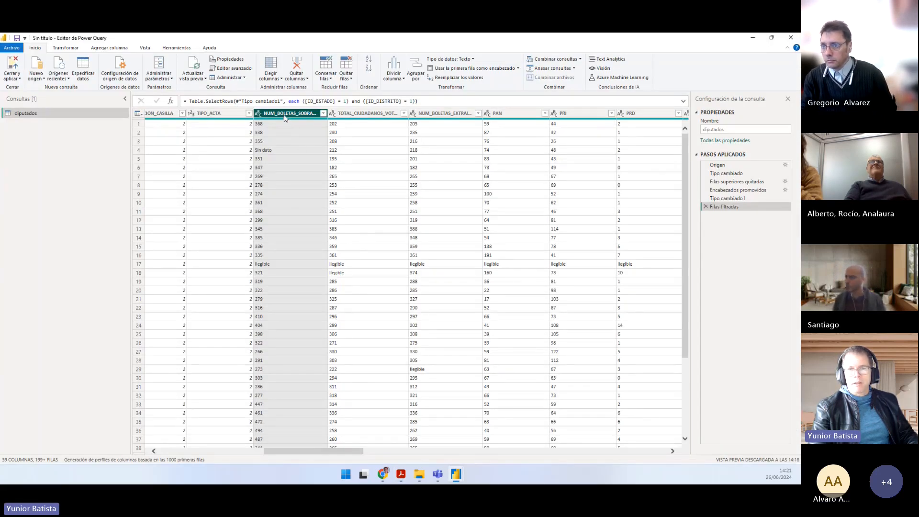
{"action": "key", "text": "alt+Tab"}
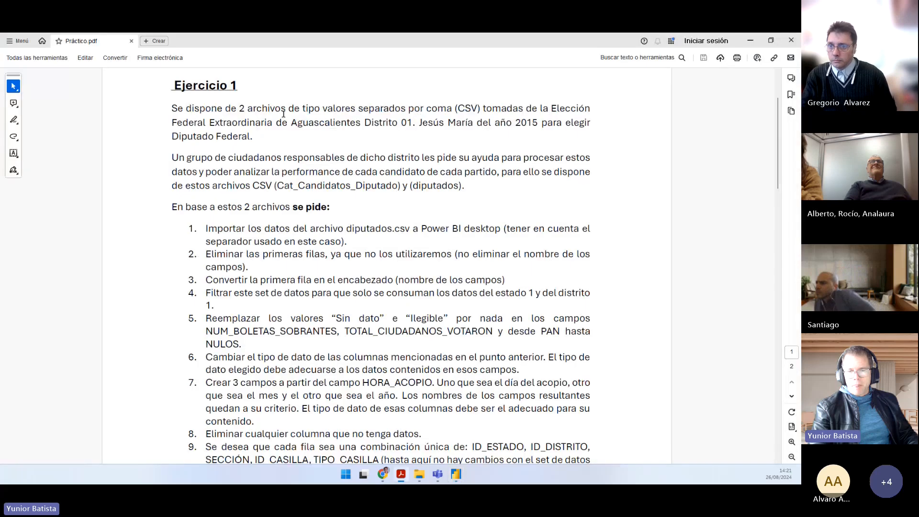
Step: Switch to the Power Query Editor and select the NUM_BOLETAS_SOBRANTES, TOTAL_CIUDADANOS_VOTARON and PAN columns together
{"action": "key", "text": "alt+Tab"}
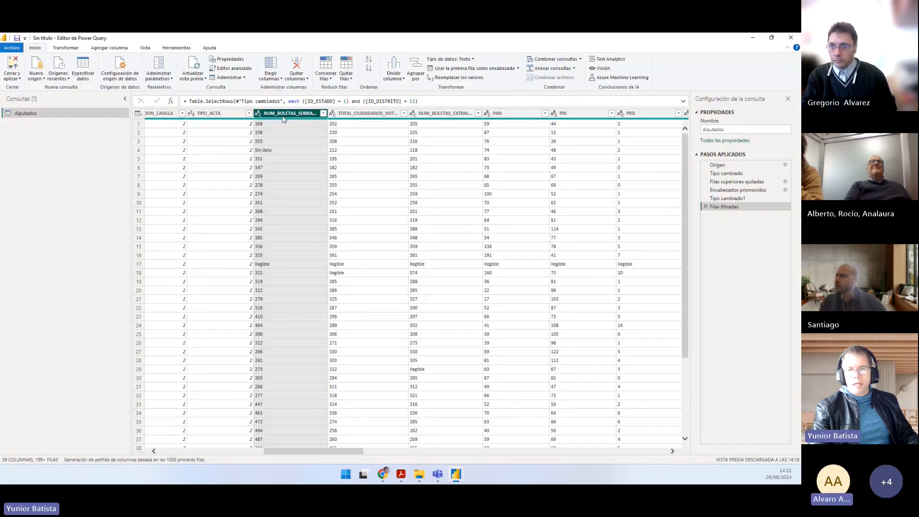
{"action": "left_click", "coordinate": [352, 114], "text": "ctrl"}
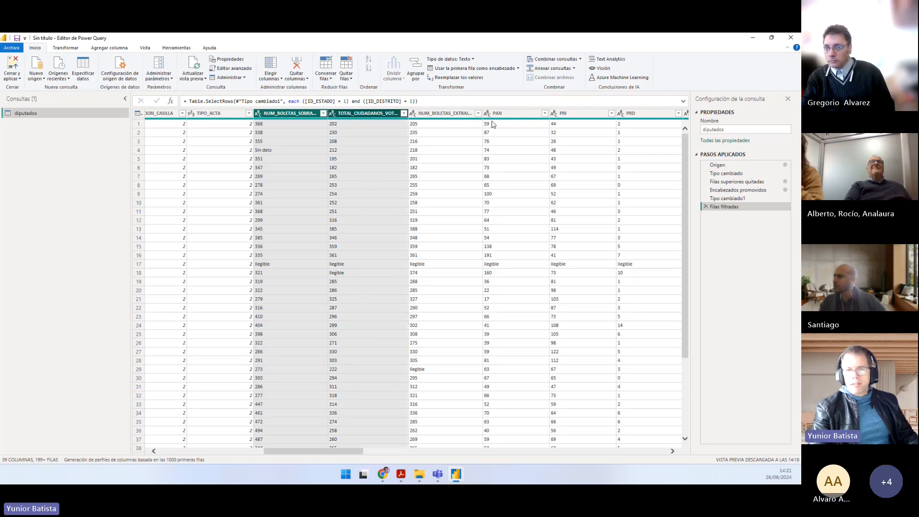
{"action": "left_click", "coordinate": [506, 117], "text": "shift"}
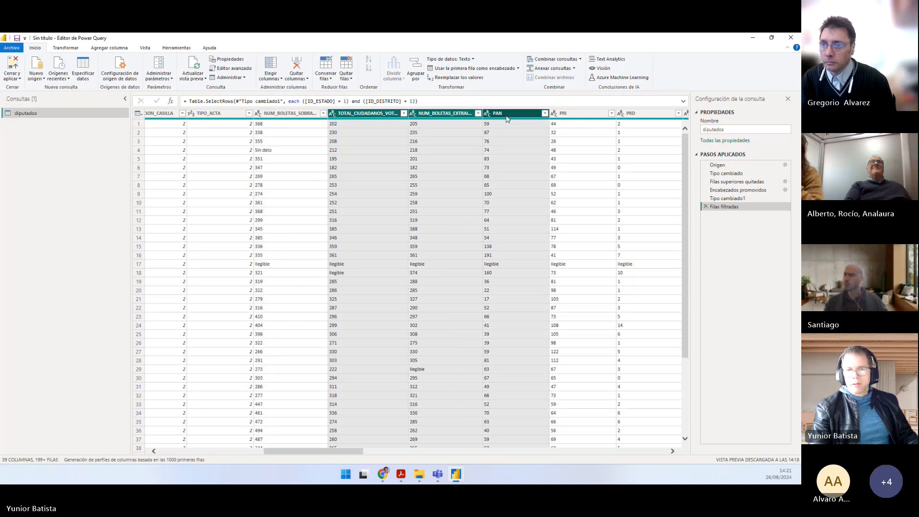
{"action": "left_click", "coordinate": [287, 114]}
{"action": "left_click", "coordinate": [341, 115], "text": "ctrl"}
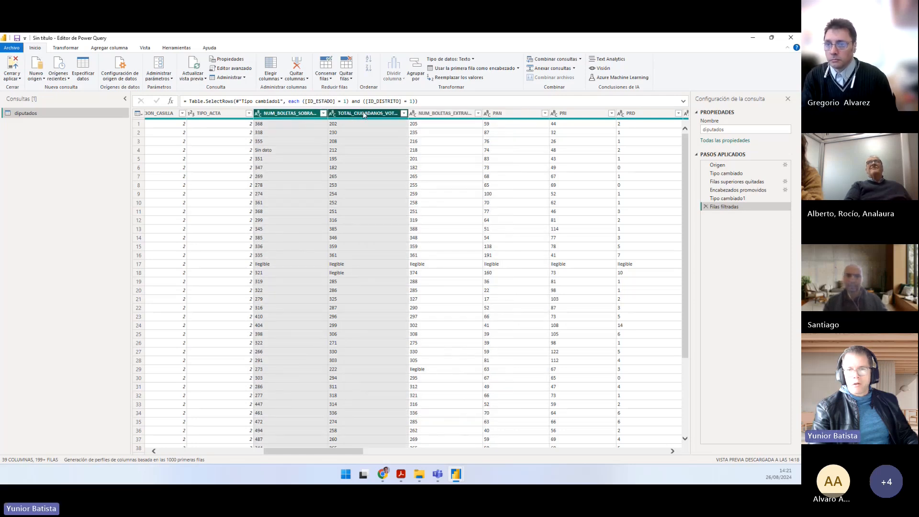
{"action": "left_click", "coordinate": [498, 113], "text": "ctrl"}
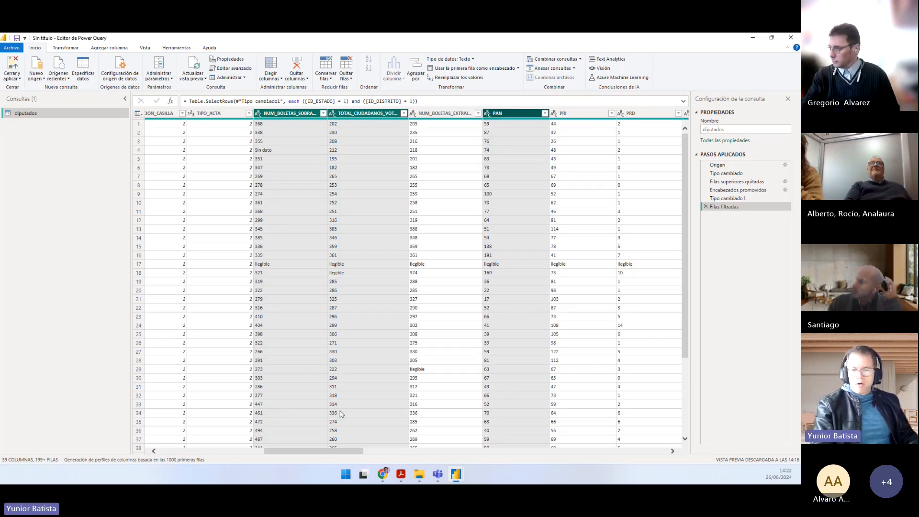
Step: Extend the selection from PAN through NULOS and add NUM_BOLETAS_SOBRANTES and TOTAL_CIUDADANOS_VOTARON to it
{"action": "left_click_drag", "start_coordinate": [325, 454], "coordinate": [488, 453]}
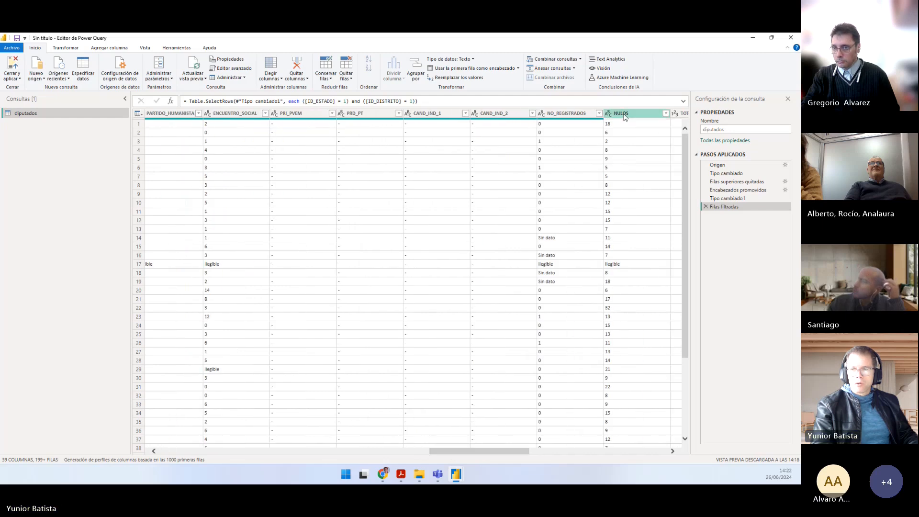
{"action": "left_click", "coordinate": [625, 117], "text": "shift"}
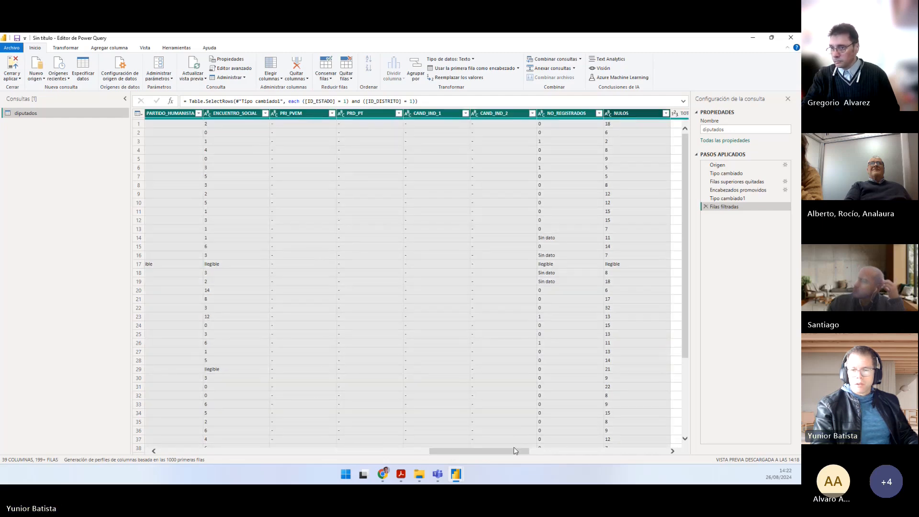
{"action": "left_click_drag", "start_coordinate": [515, 451], "coordinate": [352, 443]}
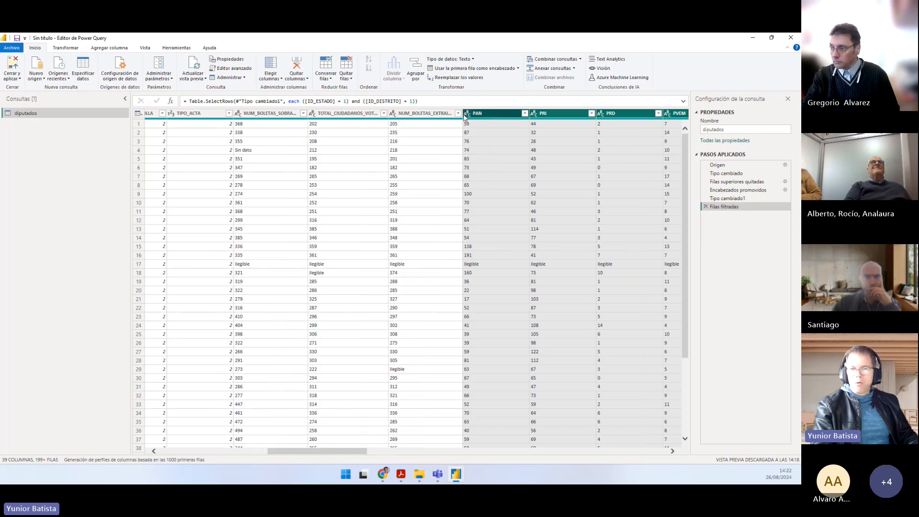
{"action": "left_click", "coordinate": [257, 116]}
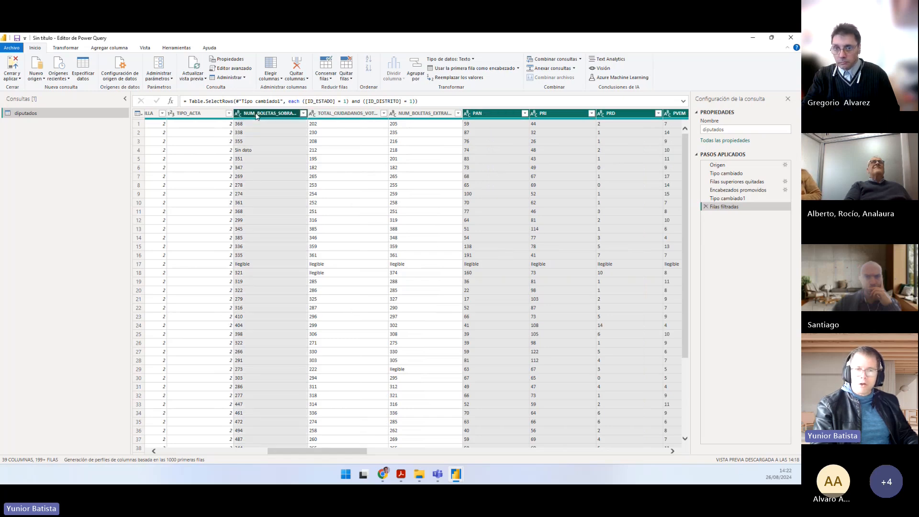
{"action": "left_click", "coordinate": [319, 116], "text": "ctrl"}
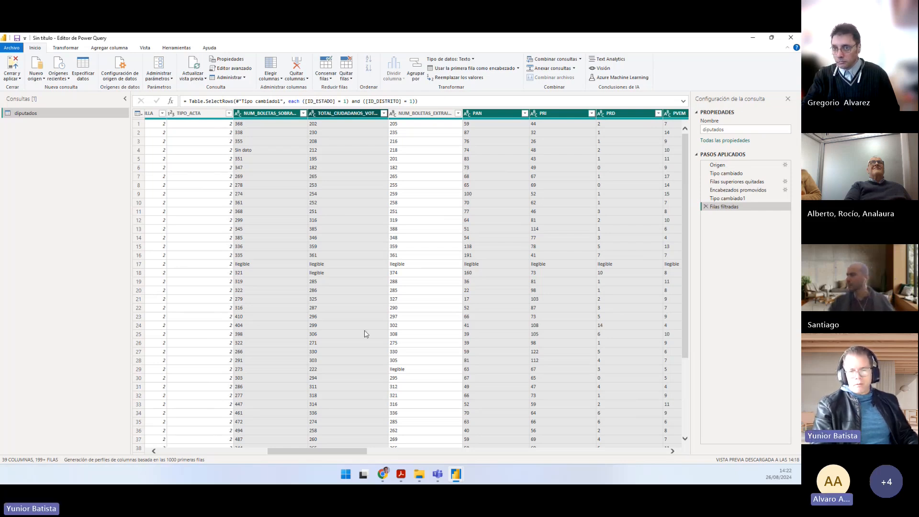
Step: Redo the column selection from NULOS back to PAN, adding NUM_BOLETAS_SOBRANTES and TOTAL_CIUDADANOS_VOTARON but leaving out the NUM_BOLETAS_EXTRAIDAS column
{"action": "left_click_drag", "start_coordinate": [313, 452], "coordinate": [489, 444]}
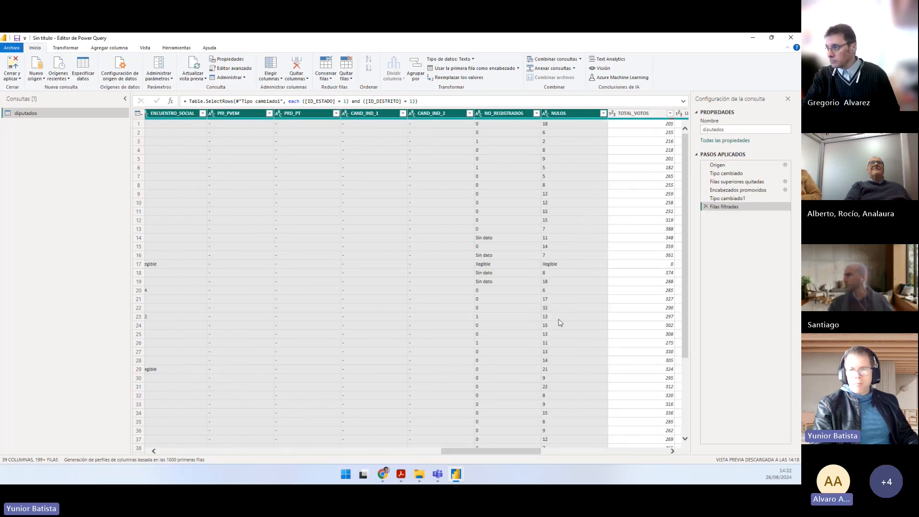
{"action": "left_click", "coordinate": [591, 118]}
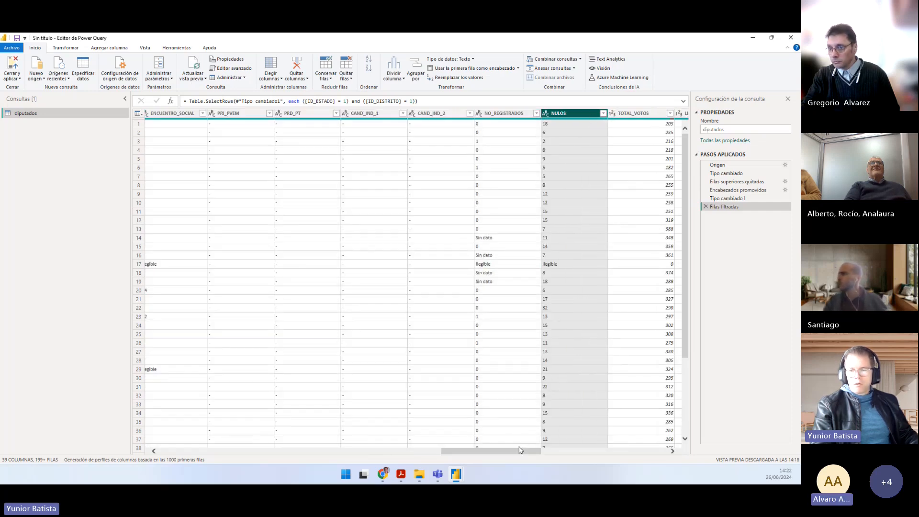
{"action": "left_click_drag", "start_coordinate": [521, 449], "coordinate": [359, 451]}
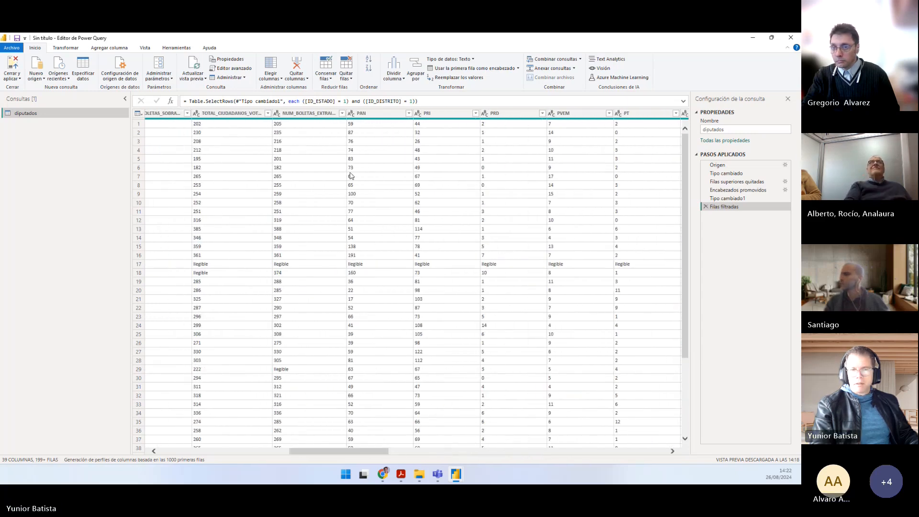
{"action": "left_click", "coordinate": [364, 114], "text": "shift"}
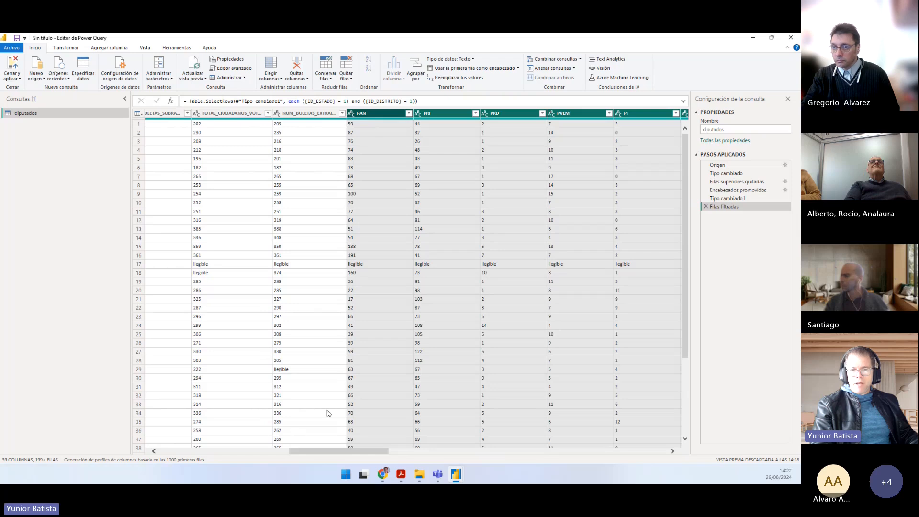
{"action": "left_click_drag", "start_coordinate": [321, 453], "coordinate": [291, 452]}
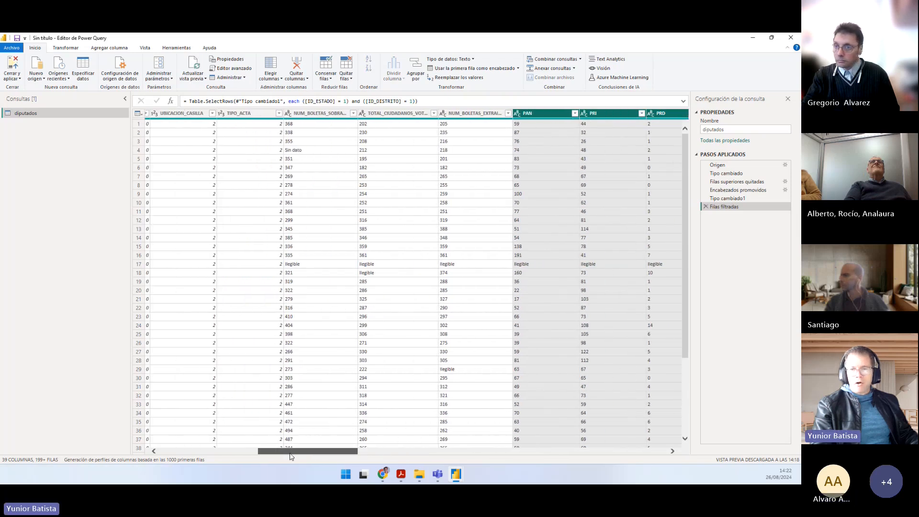
{"action": "left_click", "coordinate": [311, 115], "text": "ctrl"}
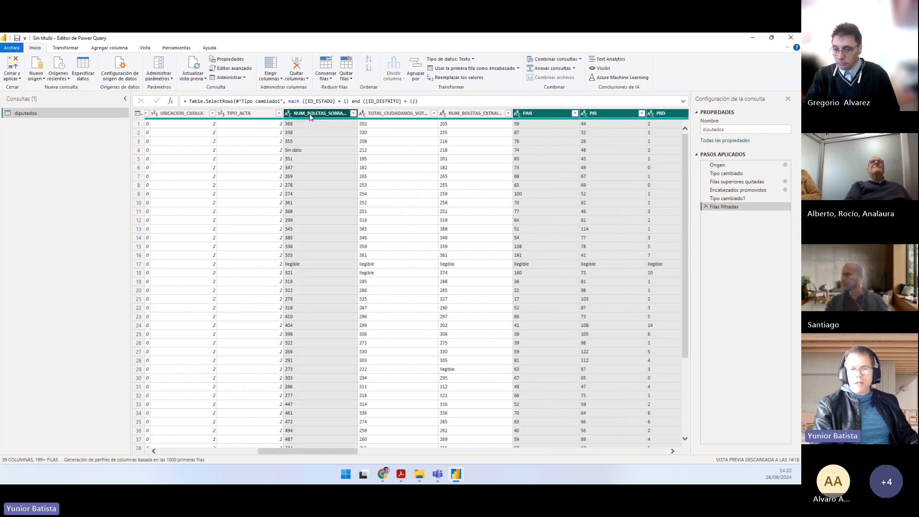
{"action": "left_click", "coordinate": [393, 114], "text": "ctrl"}
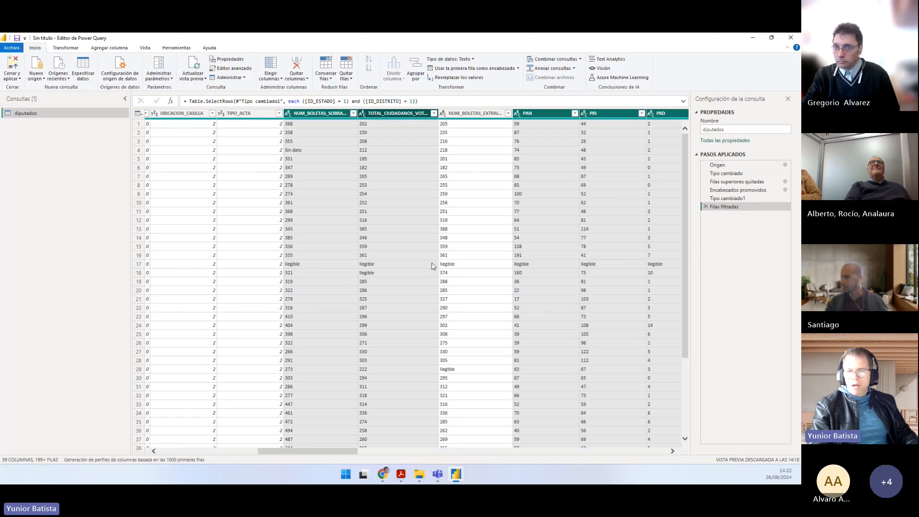
{"action": "left_click", "coordinate": [459, 115], "text": "ctrl"}
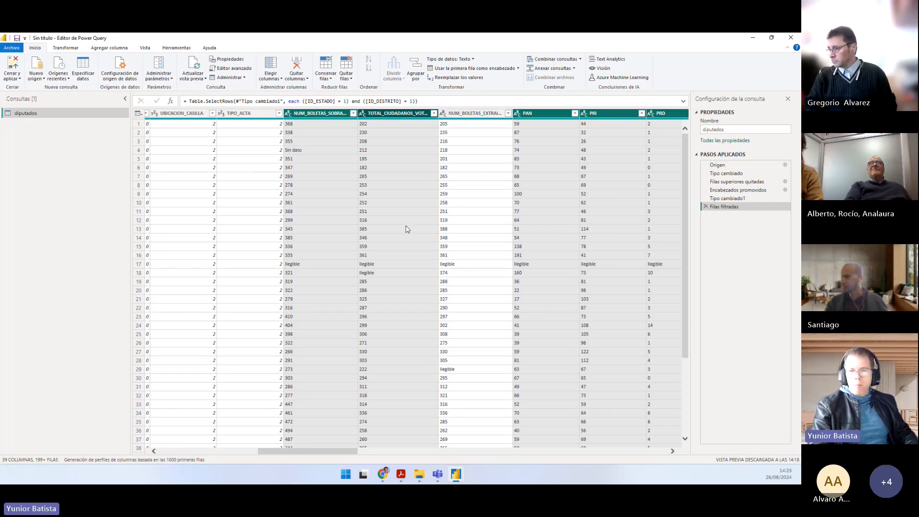
Step: Go back to Práctico.pdf and check the values to replace and the fields named in task 5
{"action": "key", "text": "alt+Tab"}
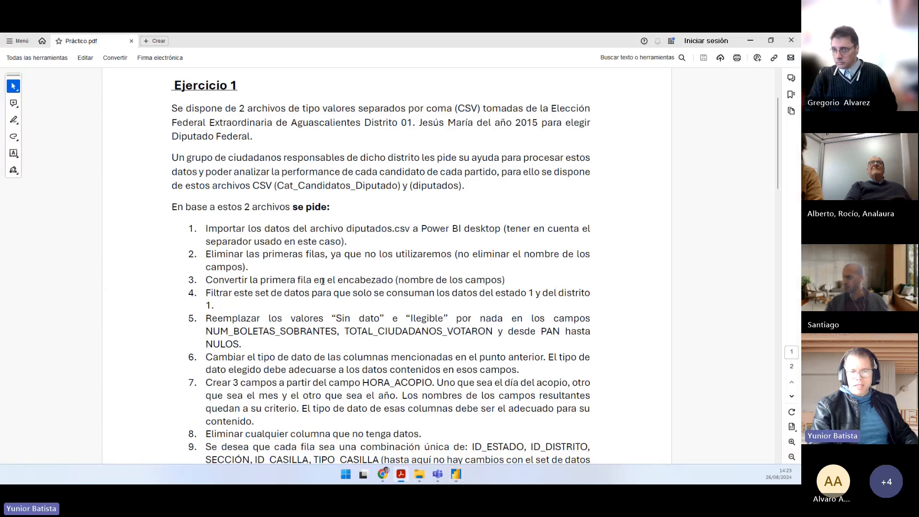
{"action": "left_click_drag", "start_coordinate": [331, 318], "coordinate": [399, 317]}
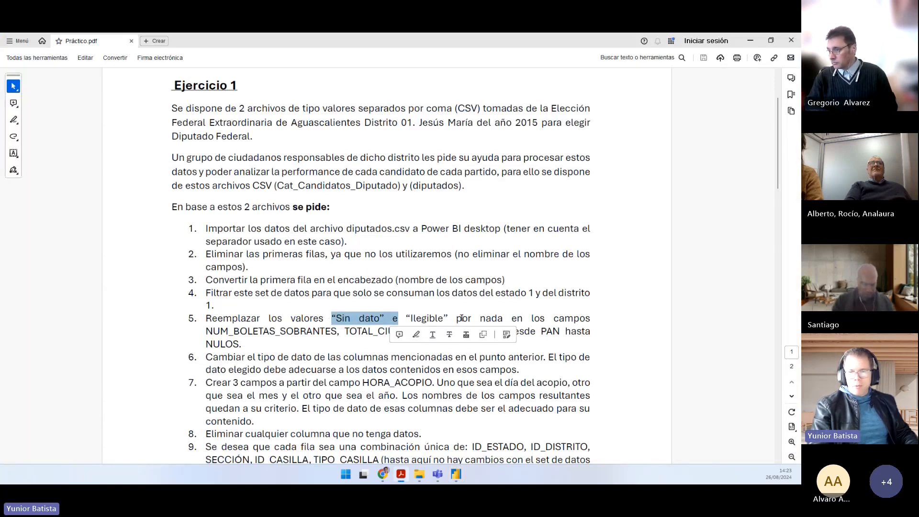
{"action": "left_click_drag", "start_coordinate": [207, 331], "coordinate": [465, 330]}
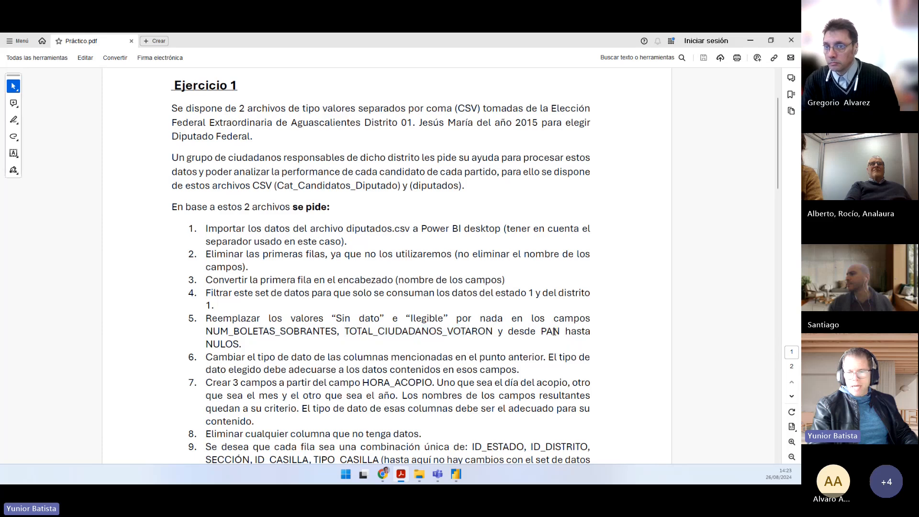
{"action": "double_click", "coordinate": [552, 331]}
{"action": "left_click_drag", "start_coordinate": [276, 354], "coordinate": [197, 340]}
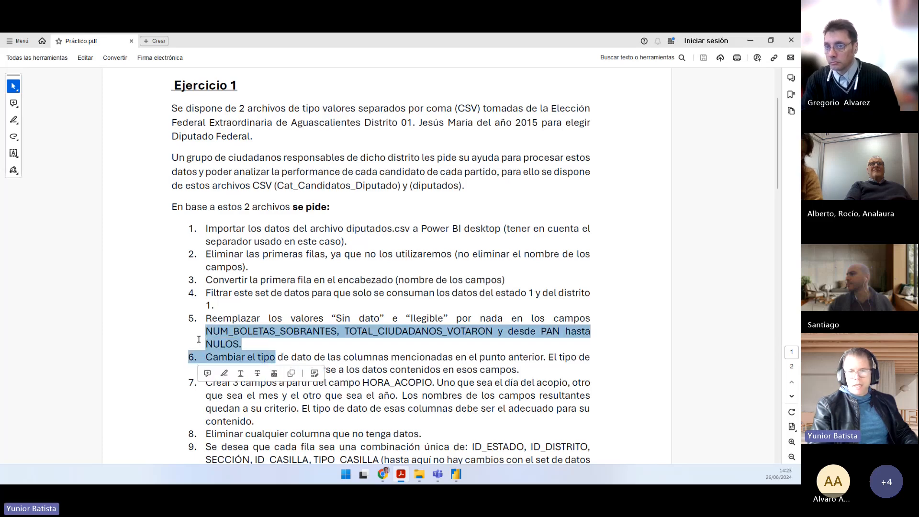
Step: Switch to the Power Query Editor and set up Replace Values on the selected columns, with "Sin dato" as search value and null as replacement
{"action": "key", "text": "alt+Tab"}
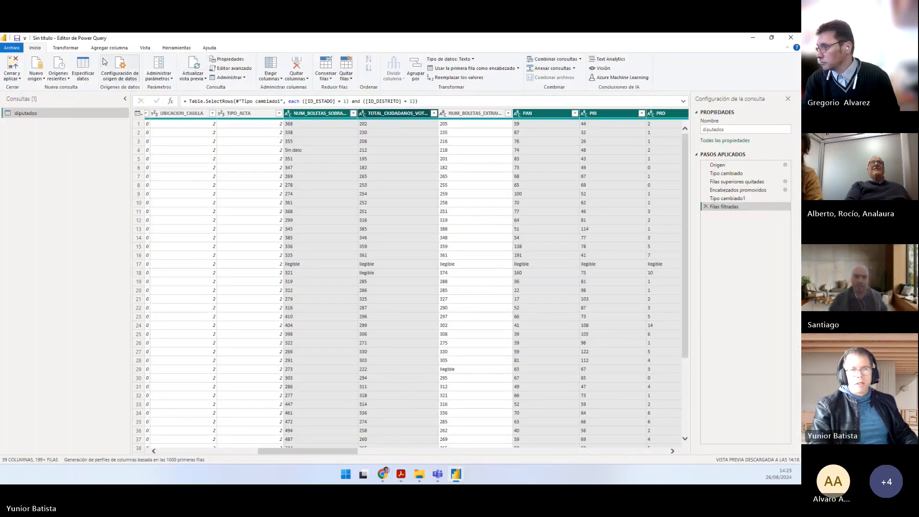
{"action": "left_click", "coordinate": [74, 50]}
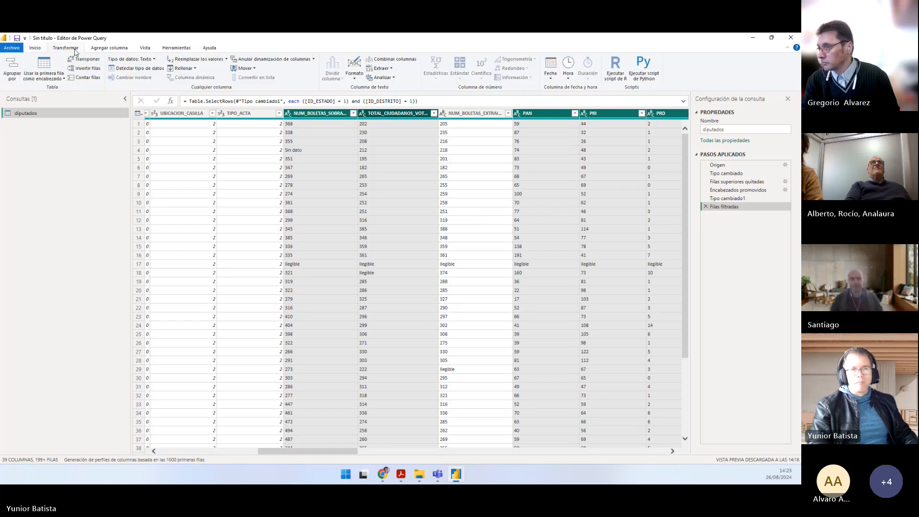
{"action": "left_click", "coordinate": [225, 60]}
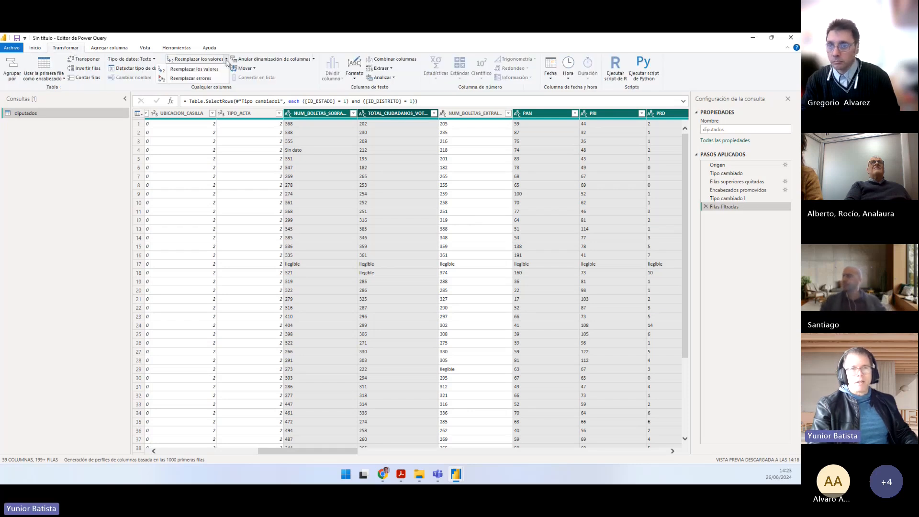
{"action": "left_click", "coordinate": [194, 69]}
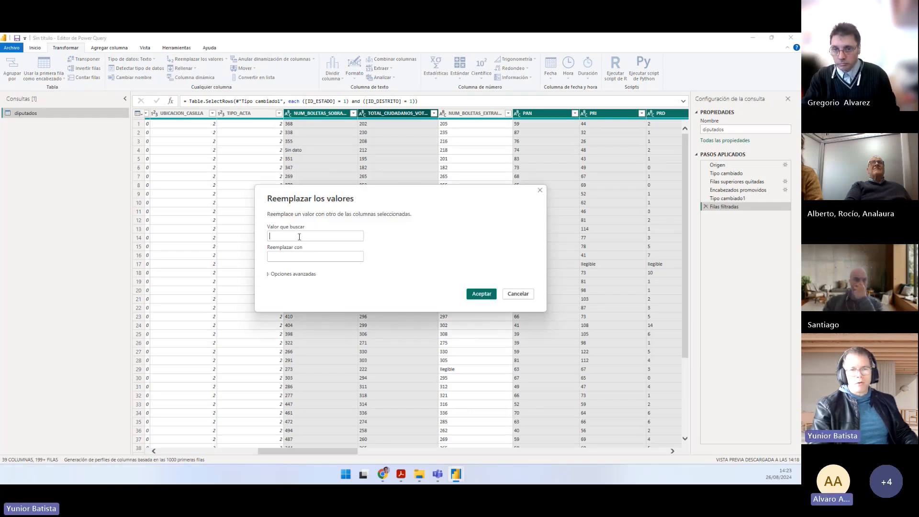
{"action": "type", "text": "Sin d"}
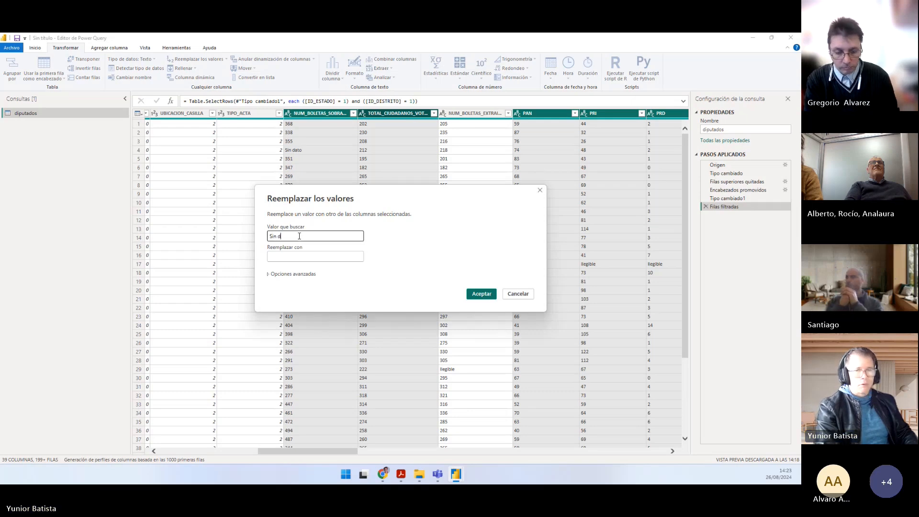
{"action": "type", "text": "ato"}
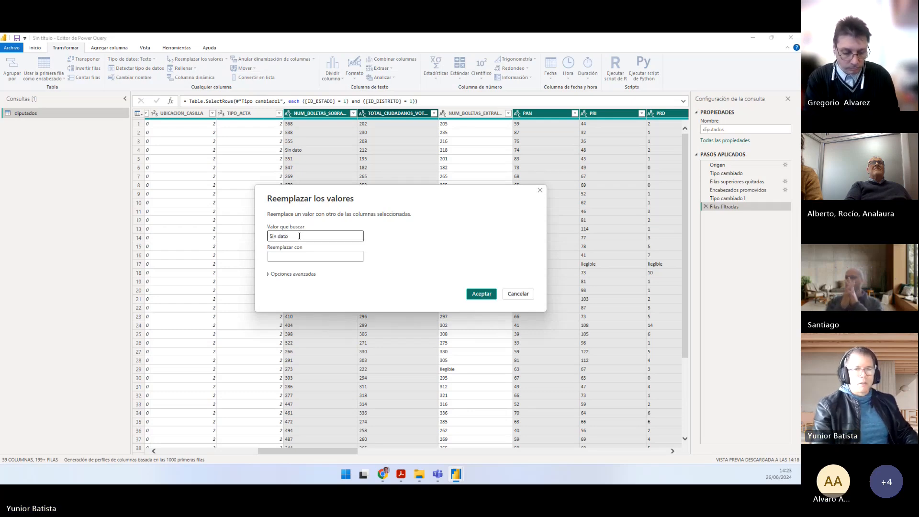
{"action": "key", "text": "Tab"}
{"action": "type", "text": "null"}
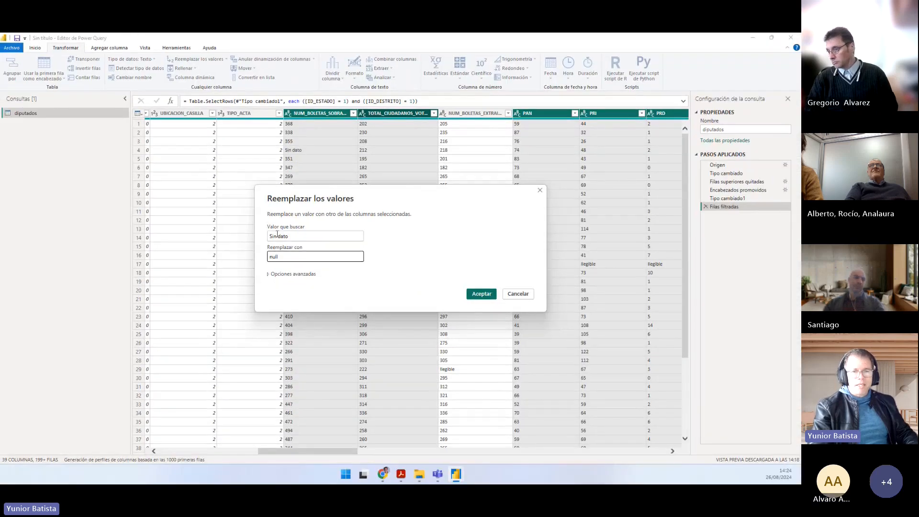
Step: Try the search value in lowercase as "sin dato", compare it with the column entry, and restore it to "Sin dato"
{"action": "left_click_drag", "start_coordinate": [277, 234], "coordinate": [268, 237]}
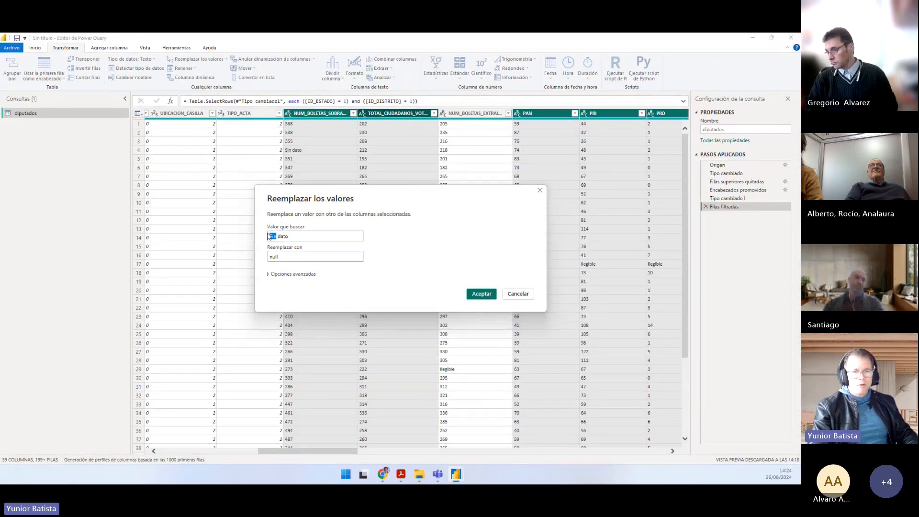
{"action": "key", "text": "BackSpace"}
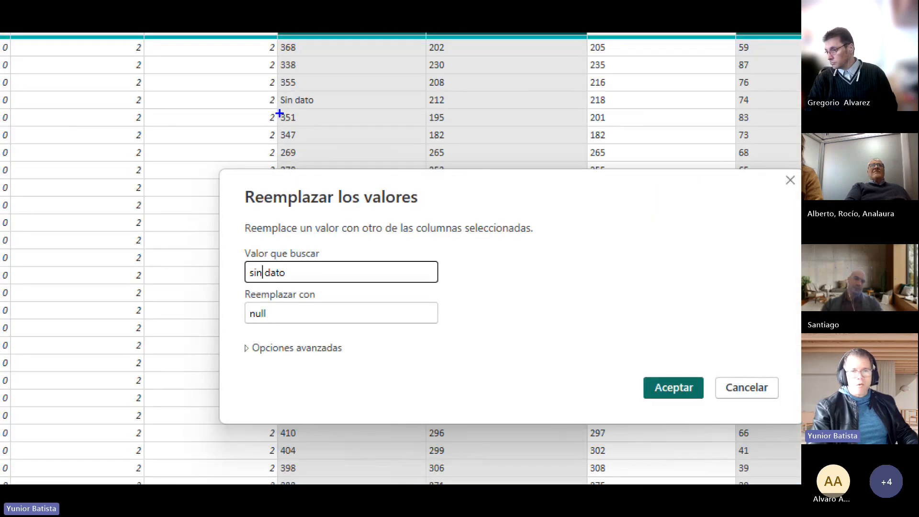
{"action": "mouse_move", "coordinate": [281, 99]}
{"action": "left_mouse_down"}
{"action": "mouse_move", "coordinate": [234, 266]}
{"action": "mouse_move", "coordinate": [242, 266]}
{"action": "left_mouse_up"}
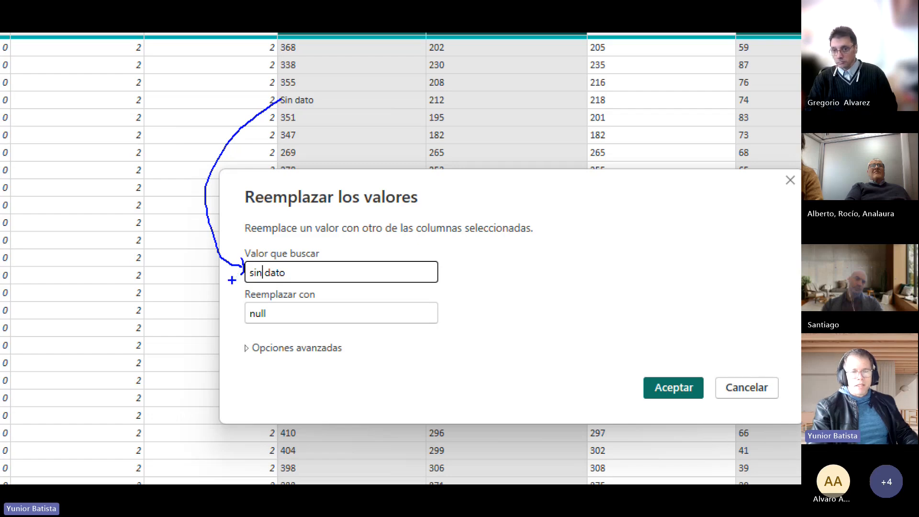
{"action": "key", "text": "Escape"}
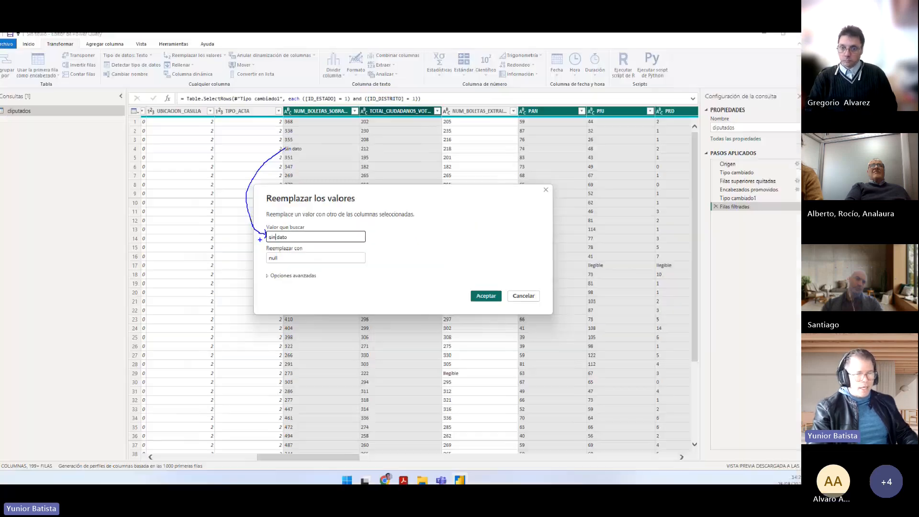
{"action": "left_click_drag", "start_coordinate": [275, 236], "coordinate": [258, 239]}
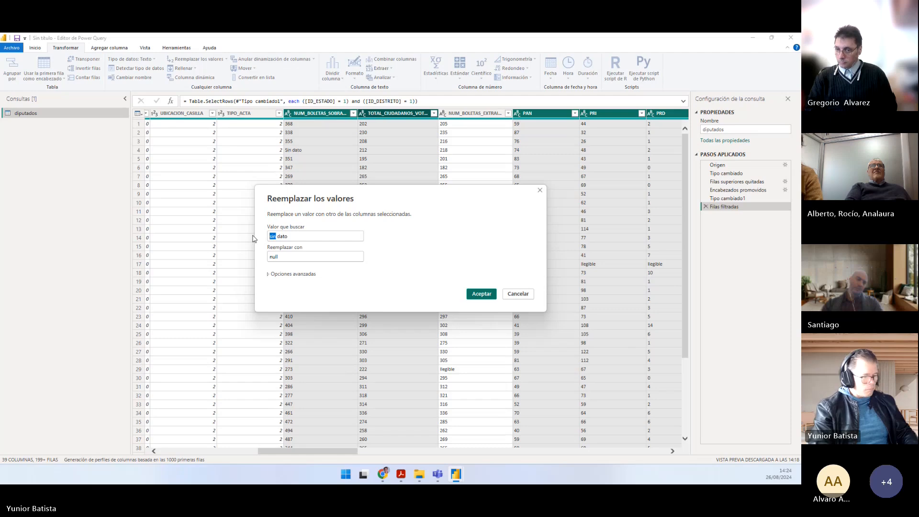
{"action": "type", "text": "Sin"}
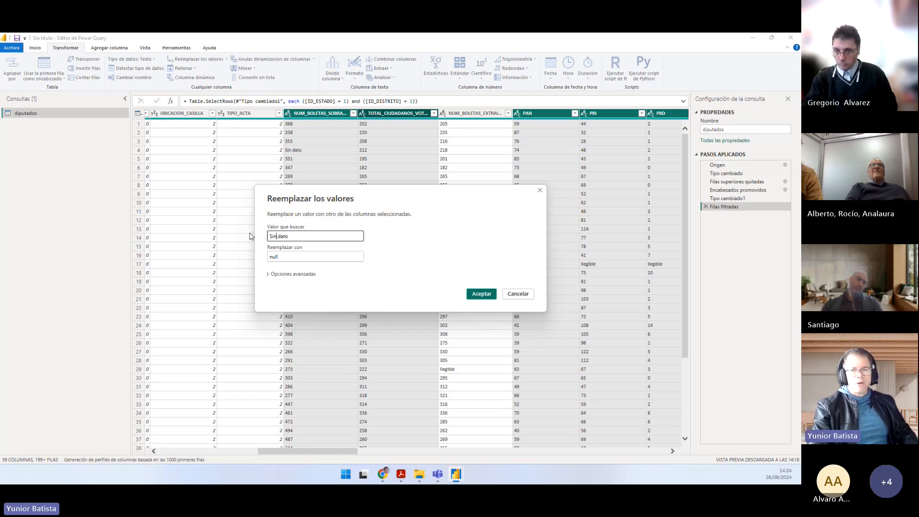
Step: Apply the replacement of "Sin dato" with null, and replace "Ilegible" with null in the same selected columns
{"action": "left_click", "coordinate": [473, 292]}
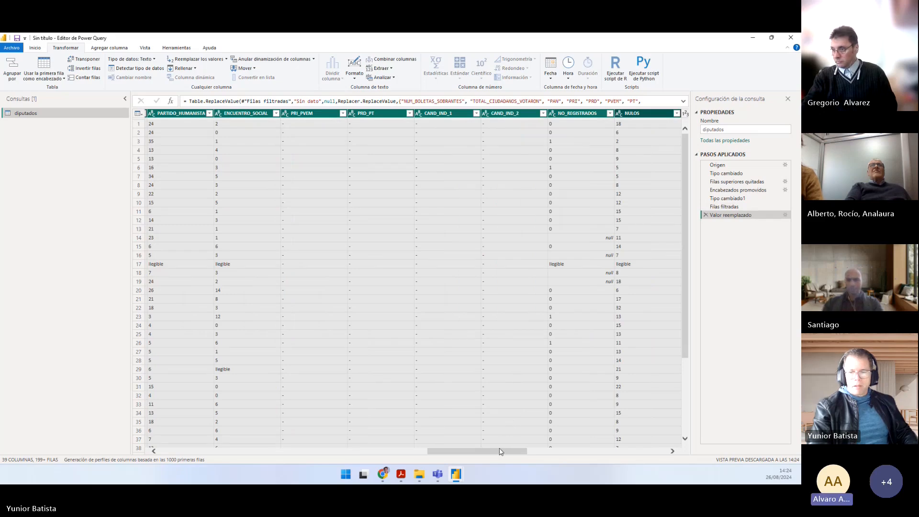
{"action": "left_click_drag", "start_coordinate": [499, 451], "coordinate": [329, 442]}
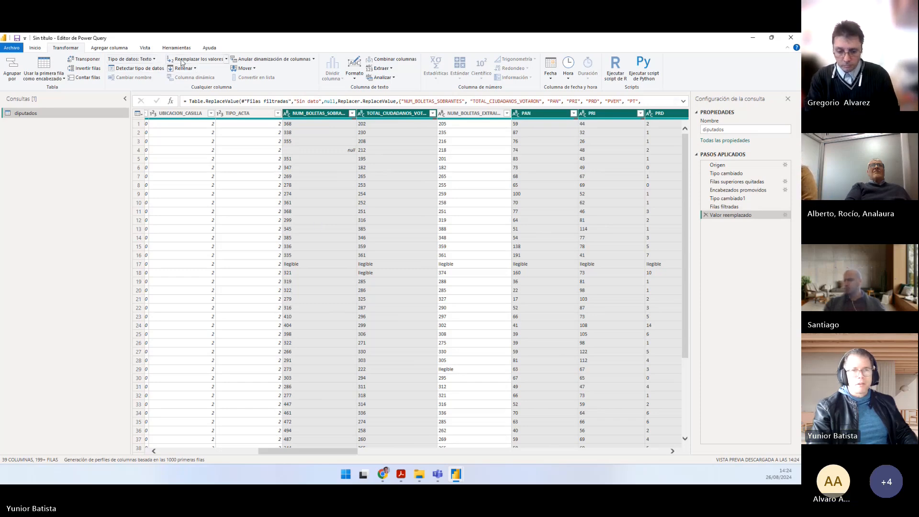
{"action": "left_click", "coordinate": [227, 60]}
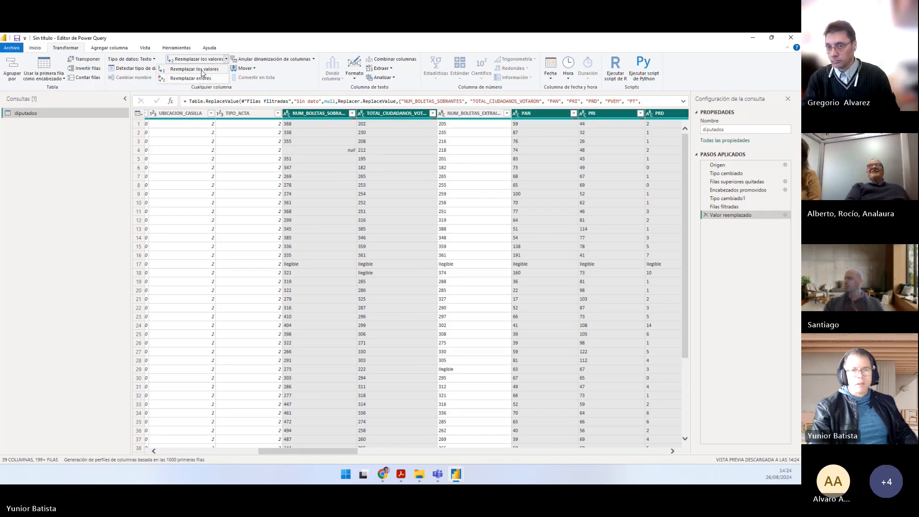
{"action": "left_click", "coordinate": [201, 70]}
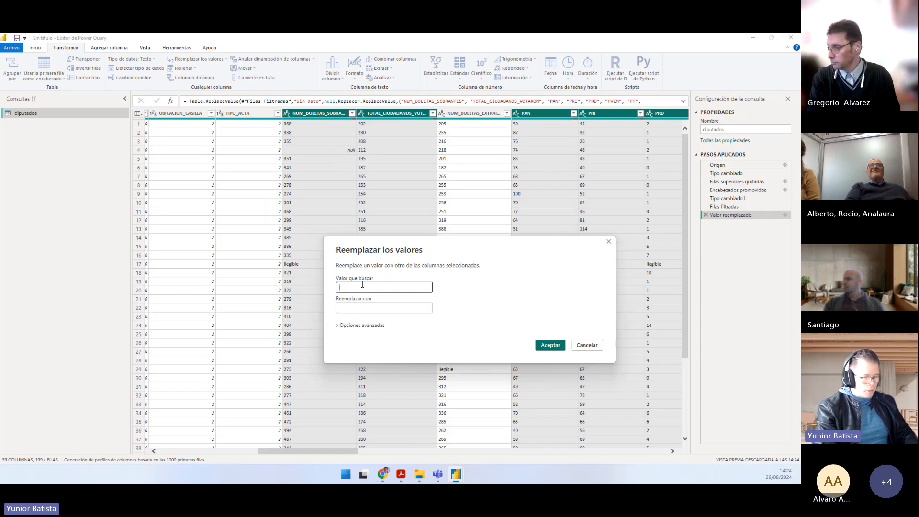
{"action": "type", "text": "Ilegibl"}
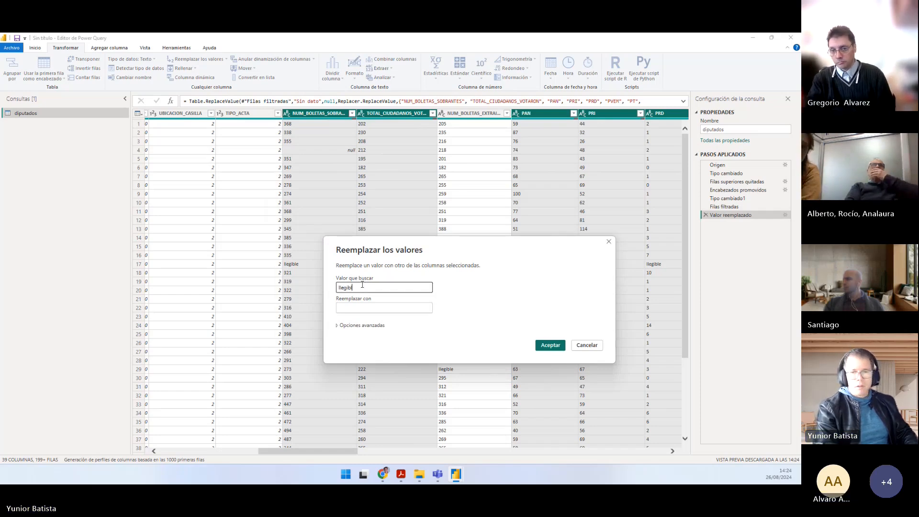
{"action": "type", "text": "e"}
{"action": "key", "text": "Tab"}
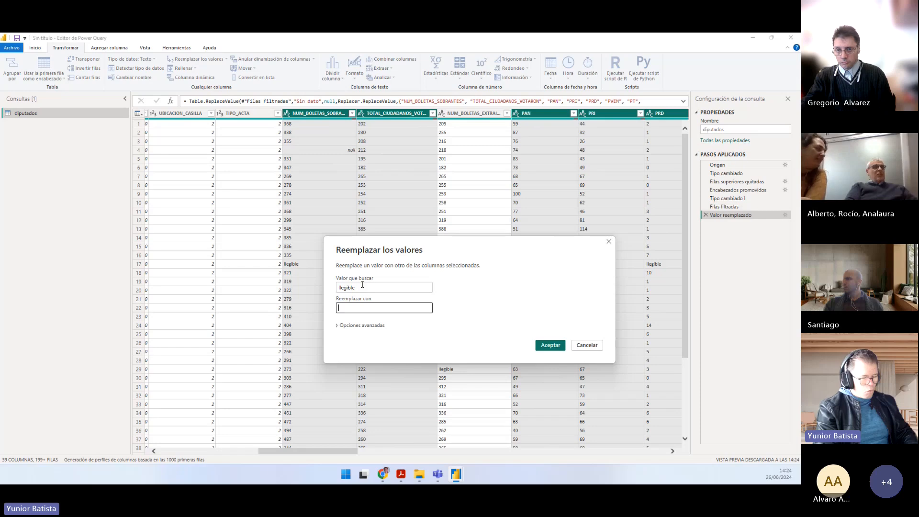
{"action": "type", "text": "null"}
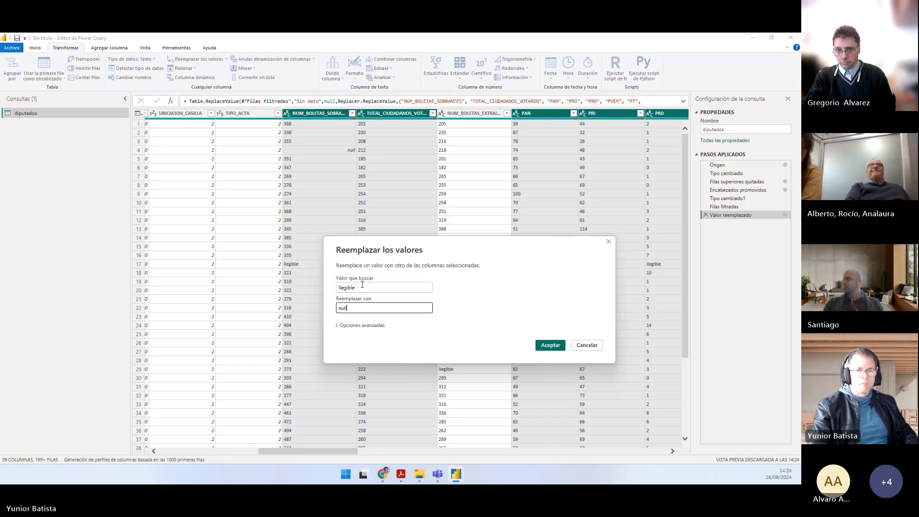
{"action": "left_click", "coordinate": [550, 345]}
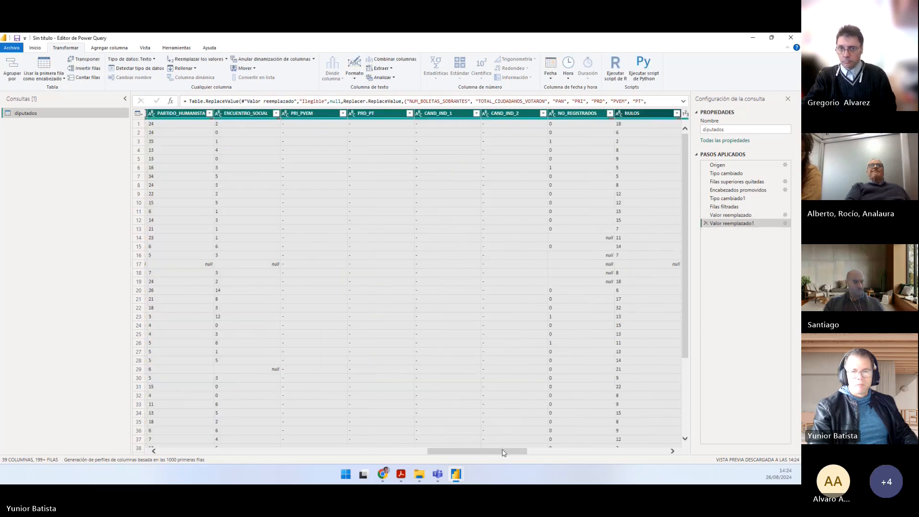
{"action": "left_click_drag", "start_coordinate": [502, 449], "coordinate": [337, 437]}
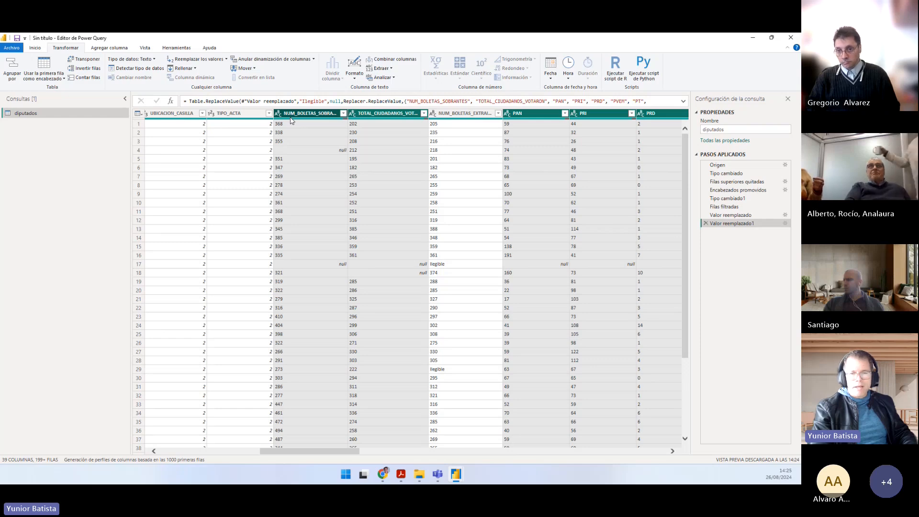
Step: Switch to Práctico.pdf, read and highlight task 6 about changing the columns' data types, and return to the Power Query Editor
{"action": "key", "text": "alt+Tab"}
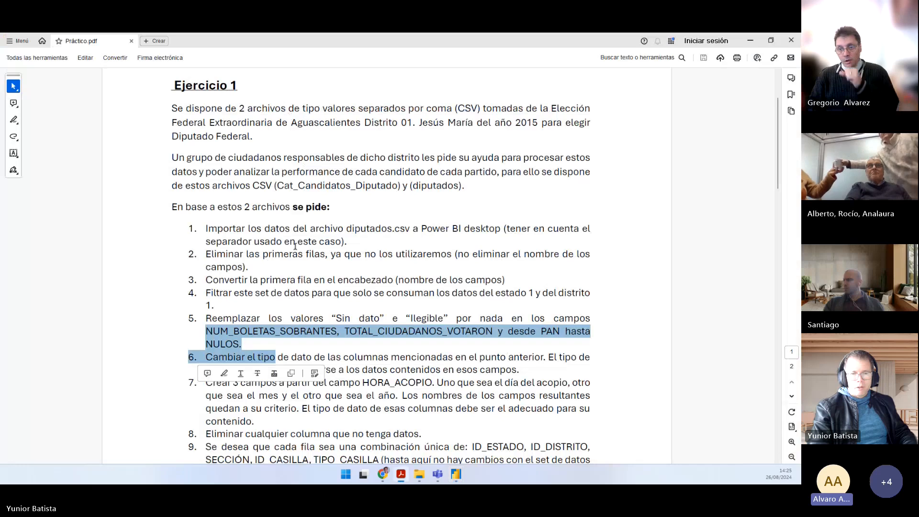
{"action": "scroll", "coordinate": [315, 255], "scroll_direction": "down", "scroll_amount": 3}
{"action": "left_click", "coordinate": [314, 254]}
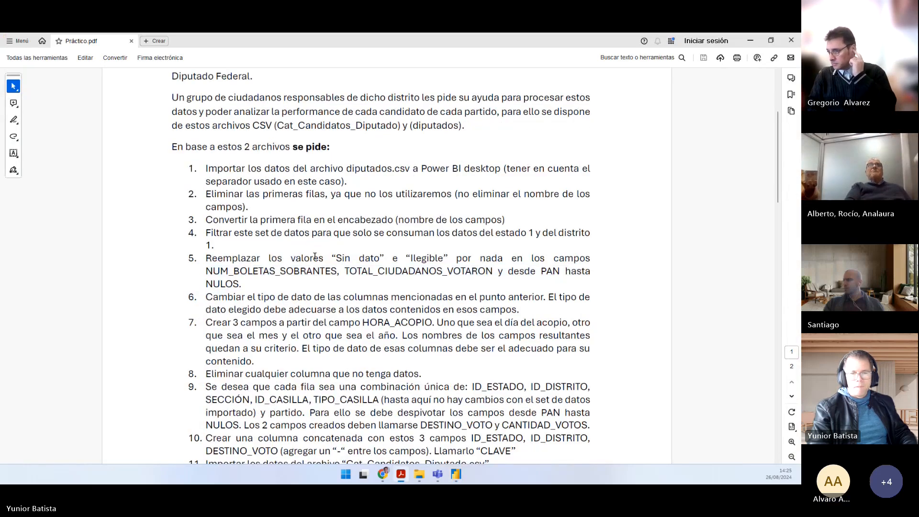
{"action": "mouse_move", "coordinate": [205, 296]}
{"action": "left_mouse_down"}
{"action": "mouse_move", "coordinate": [525, 292]}
{"action": "mouse_move", "coordinate": [378, 323]}
{"action": "mouse_move", "coordinate": [371, 310]}
{"action": "mouse_move", "coordinate": [518, 311]}
{"action": "mouse_move", "coordinate": [513, 324]}
{"action": "left_mouse_up"}
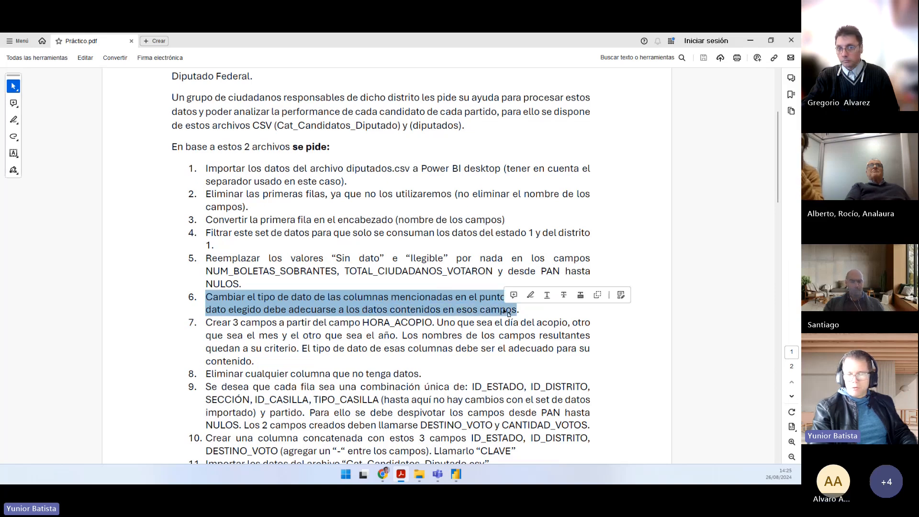
{"action": "key", "text": "alt+Tab"}
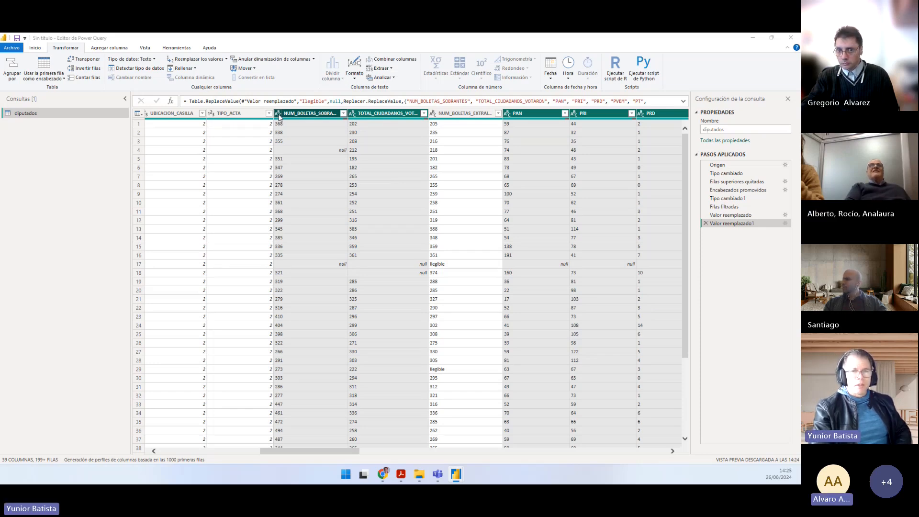
Step: Detect the data types of the columns from PAN to NULOS together with NUM_BOLETAS_SOBRANTES and TOTAL_CIUDADANOS_VOTARON
{"action": "left_click", "coordinate": [279, 115]}
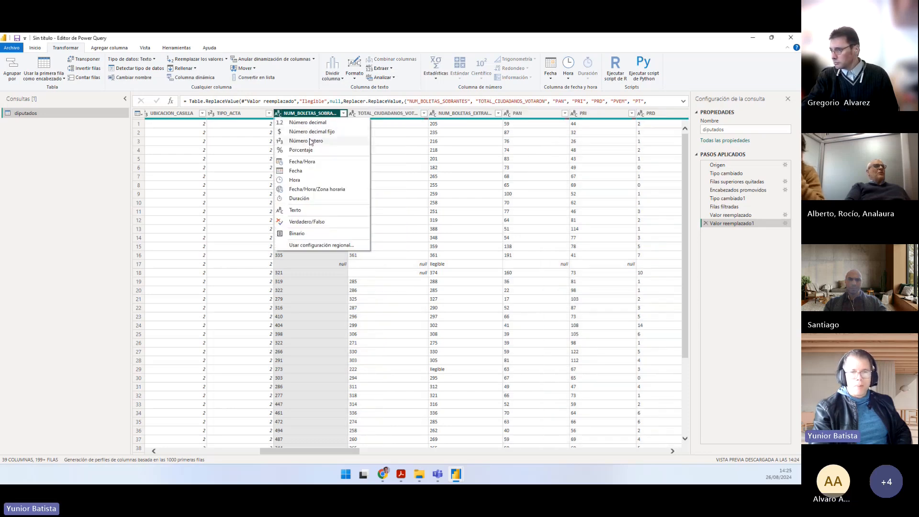
{"action": "left_click", "coordinate": [283, 114]}
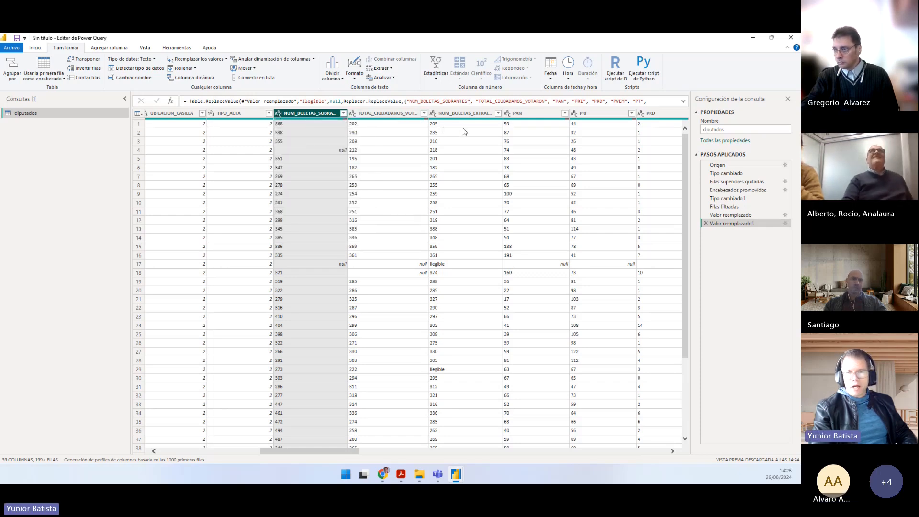
{"action": "left_click", "coordinate": [522, 113]}
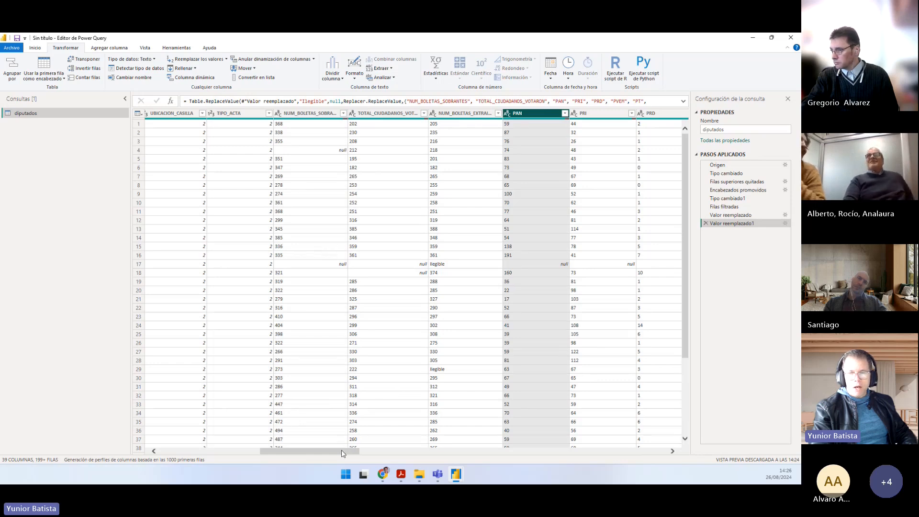
{"action": "mouse_move", "coordinate": [352, 450]}
{"action": "left_mouse_down"}
{"action": "mouse_move", "coordinate": [539, 437]}
{"action": "mouse_move", "coordinate": [491, 452]}
{"action": "mouse_move", "coordinate": [334, 454]}
{"action": "left_mouse_up"}
{"action": "left_click", "coordinate": [487, 118]}
{"action": "left_click", "coordinate": [486, 118], "text": "shift"}
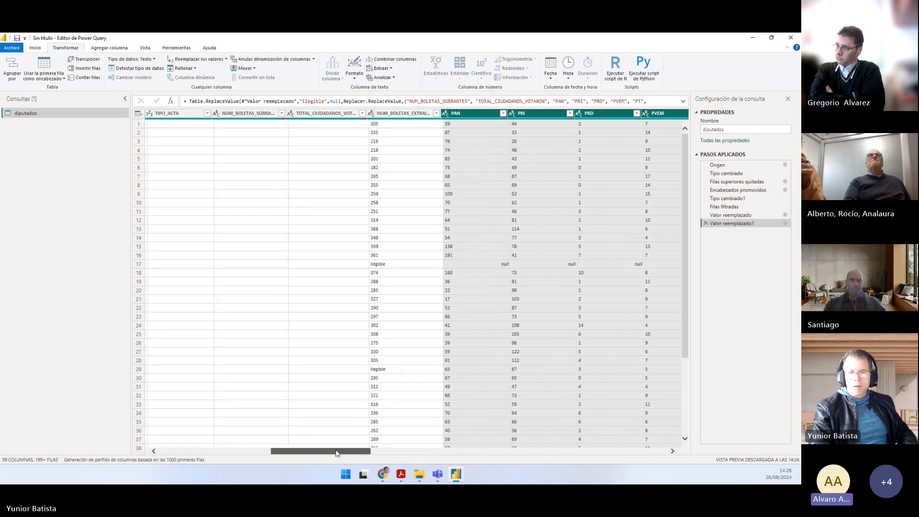
{"action": "left_click", "coordinate": [224, 114], "text": "ctrl"}
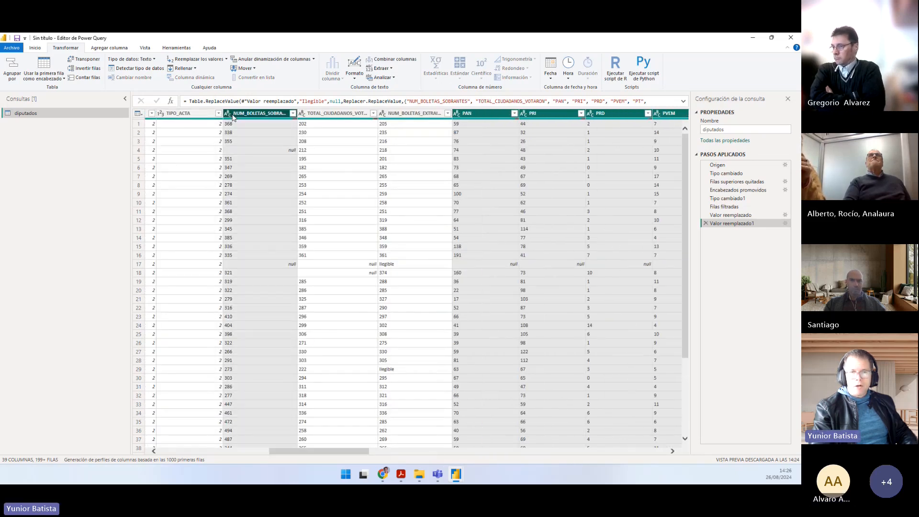
{"action": "left_click", "coordinate": [302, 113], "text": "ctrl"}
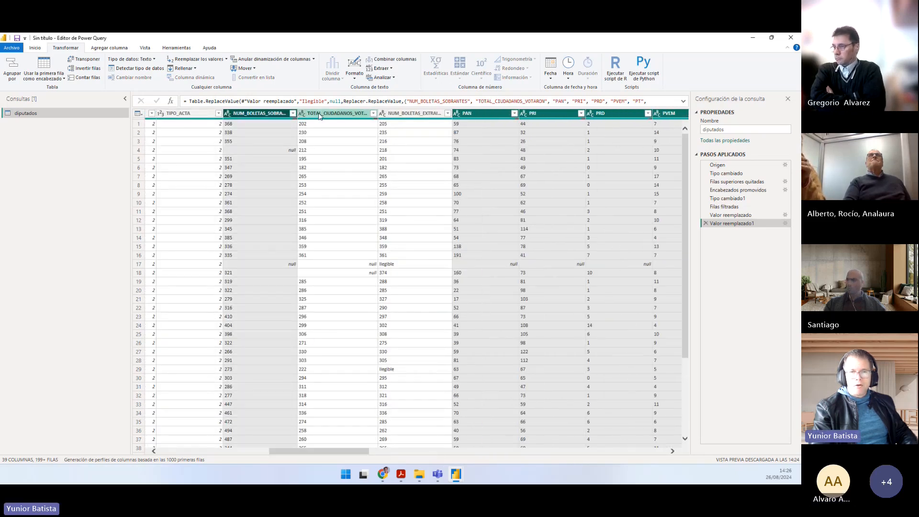
{"action": "left_click", "coordinate": [151, 70]}
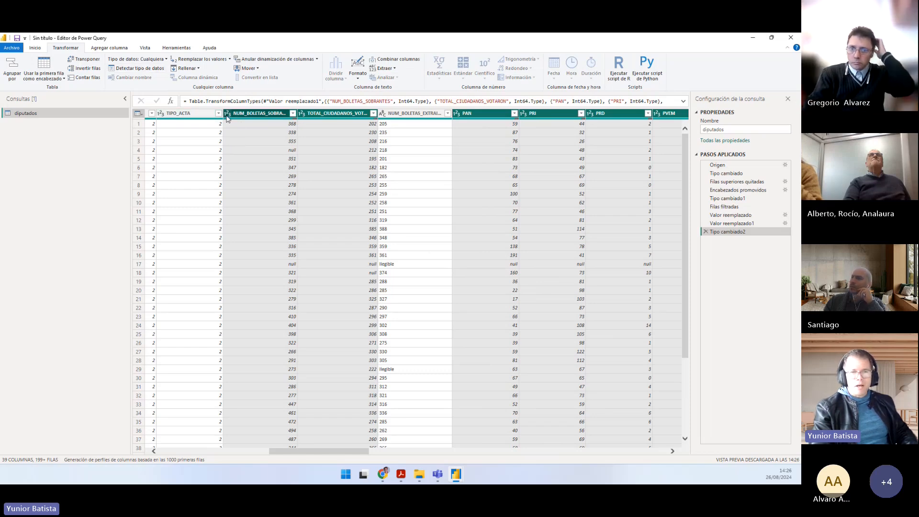
Step: Check the data types of the columns around NUM_BOLETAS_SOBRANTES and PAN
{"action": "left_click_drag", "start_coordinate": [330, 451], "coordinate": [281, 441]}
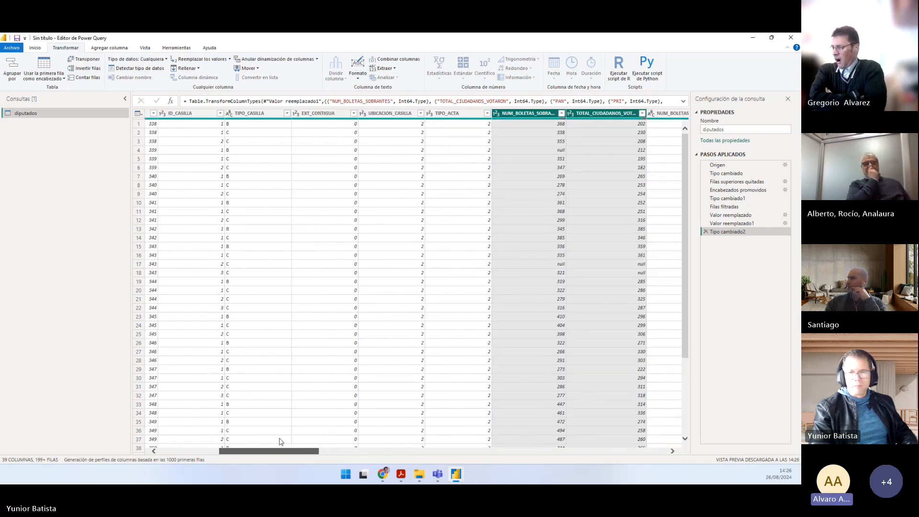
{"action": "left_click", "coordinate": [385, 334]}
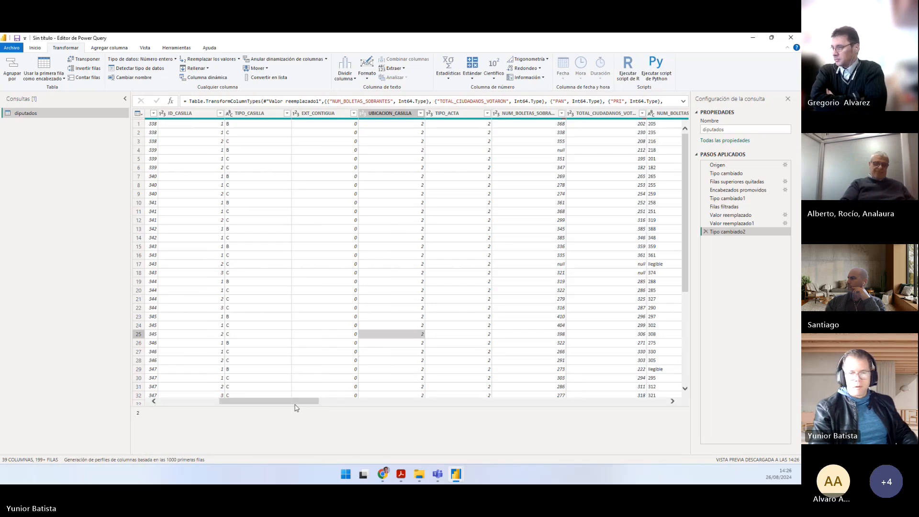
{"action": "left_click_drag", "start_coordinate": [295, 405], "coordinate": [351, 402]}
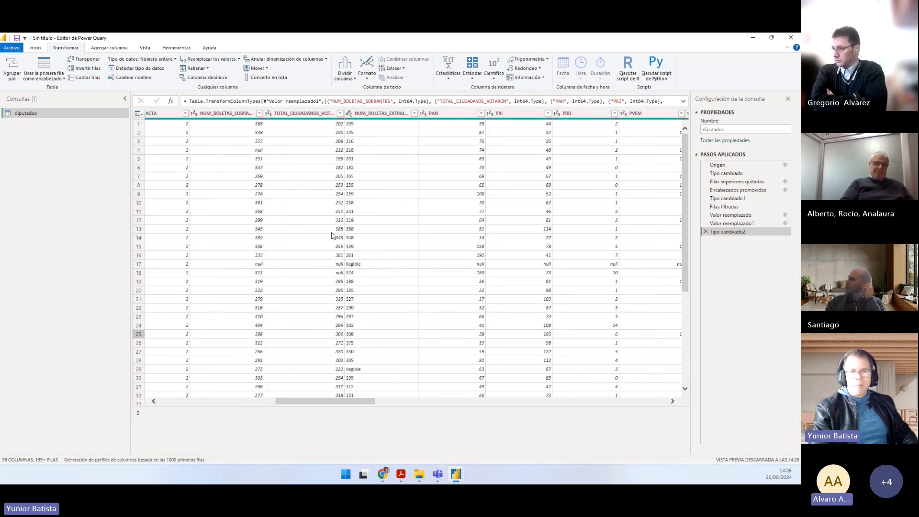
Step: Inspect the "Ilegible" entries in the NUM_BOLETAS_EXTRAIDAS column and change its data type to whole number (Número entero)
{"action": "left_click", "coordinate": [349, 113]}
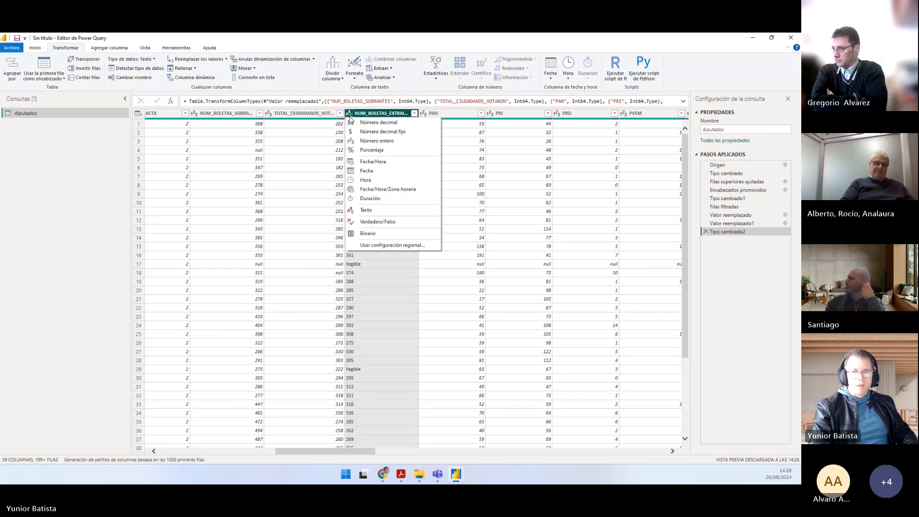
{"action": "left_click", "coordinate": [375, 282]}
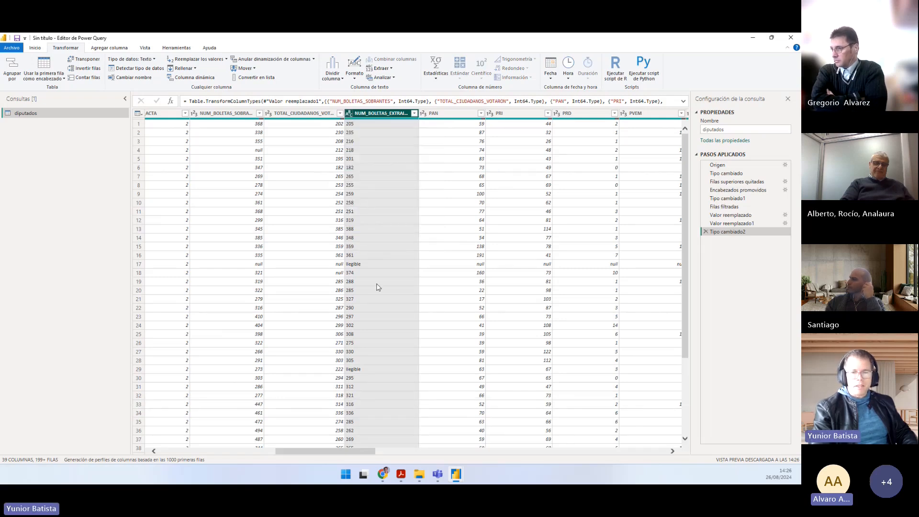
{"action": "left_click", "coordinate": [362, 264]}
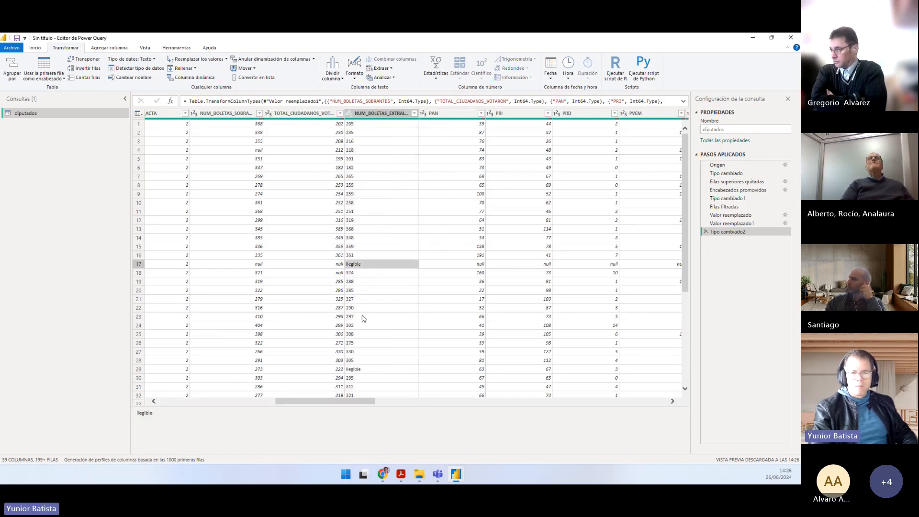
{"action": "scroll", "coordinate": [374, 261], "scroll_direction": "down", "scroll_amount": 8}
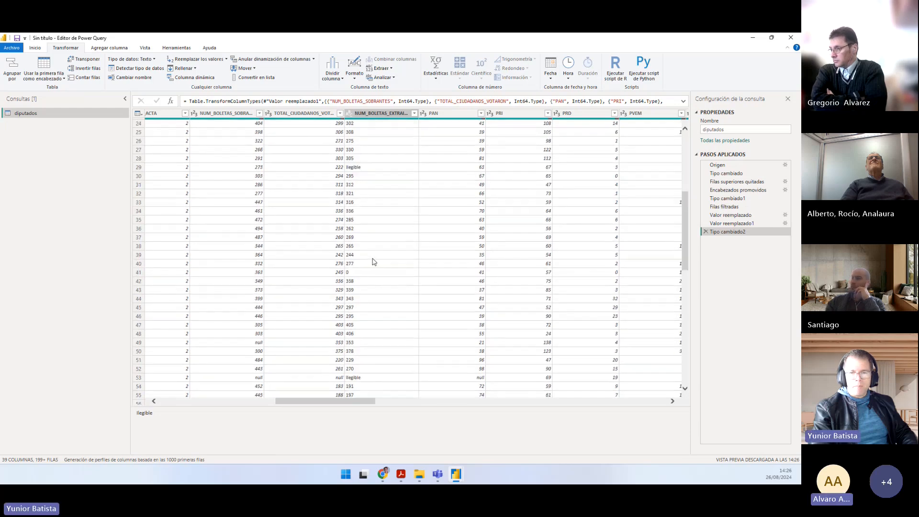
{"action": "scroll", "coordinate": [374, 262], "scroll_direction": "up", "scroll_amount": 2}
{"action": "left_click", "coordinate": [349, 115]}
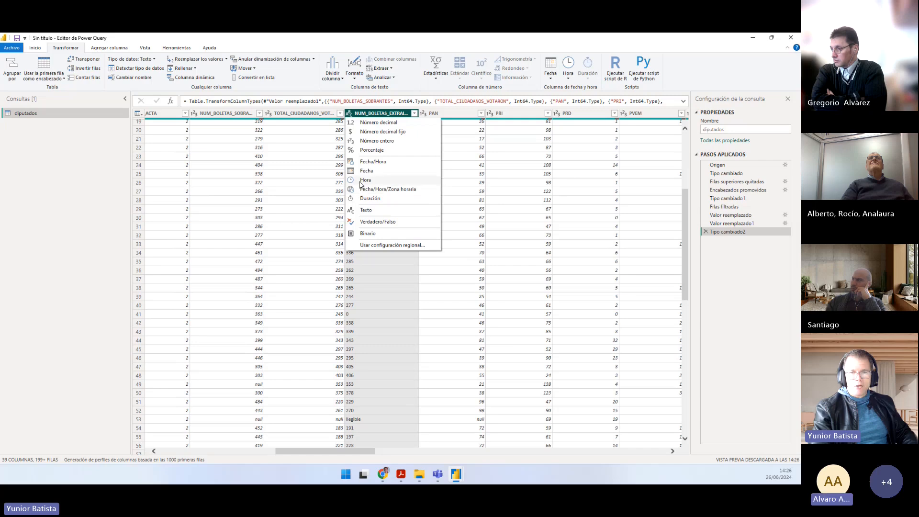
{"action": "left_click", "coordinate": [366, 143]}
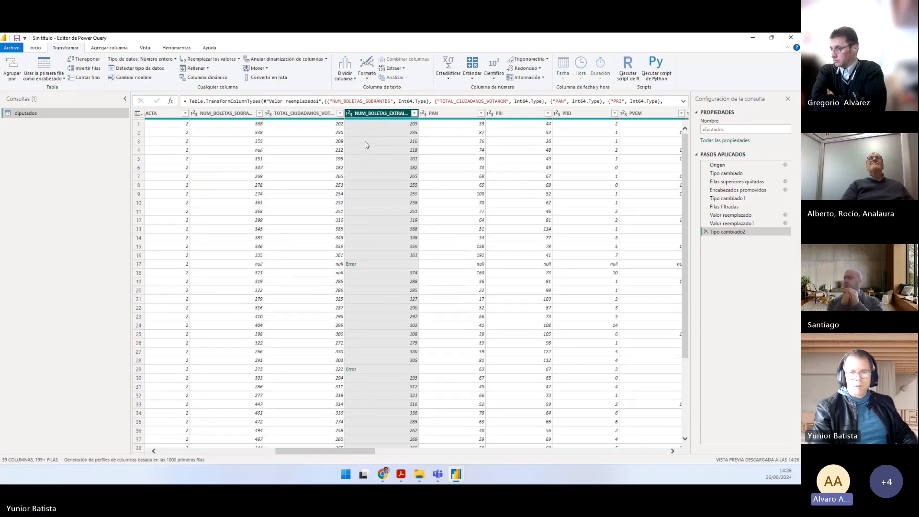
Step: Examine the error details in rows 17 and 29 of the NUM_BOLETAS_EXTRAIDAS column
{"action": "left_click", "coordinate": [369, 266]}
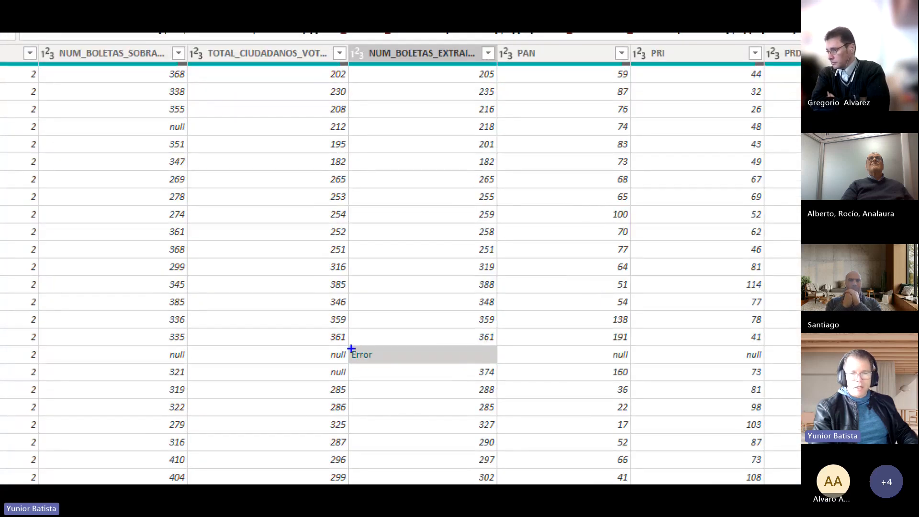
{"action": "mouse_move", "coordinate": [376, 67]}
{"action": "left_mouse_down"}
{"action": "mouse_move", "coordinate": [388, 75]}
{"action": "mouse_move", "coordinate": [375, 352]}
{"action": "left_mouse_up"}
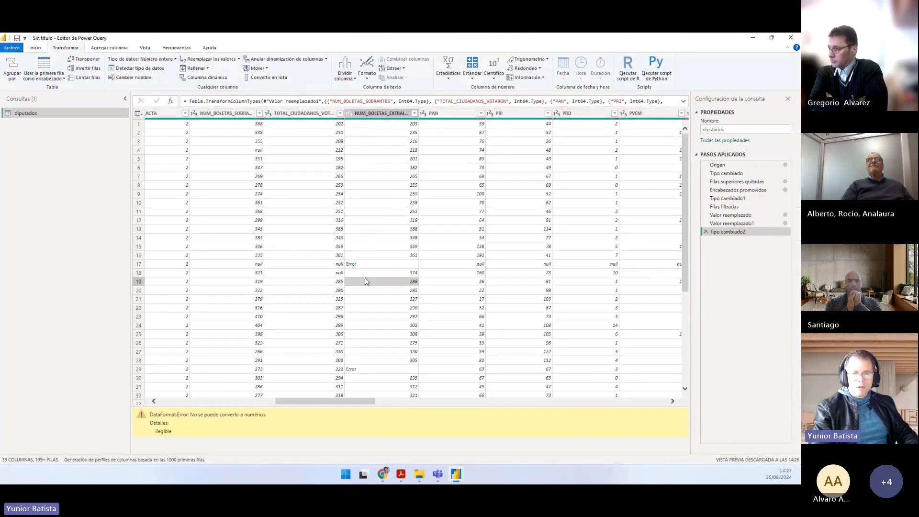
{"action": "left_click", "coordinate": [365, 281]}
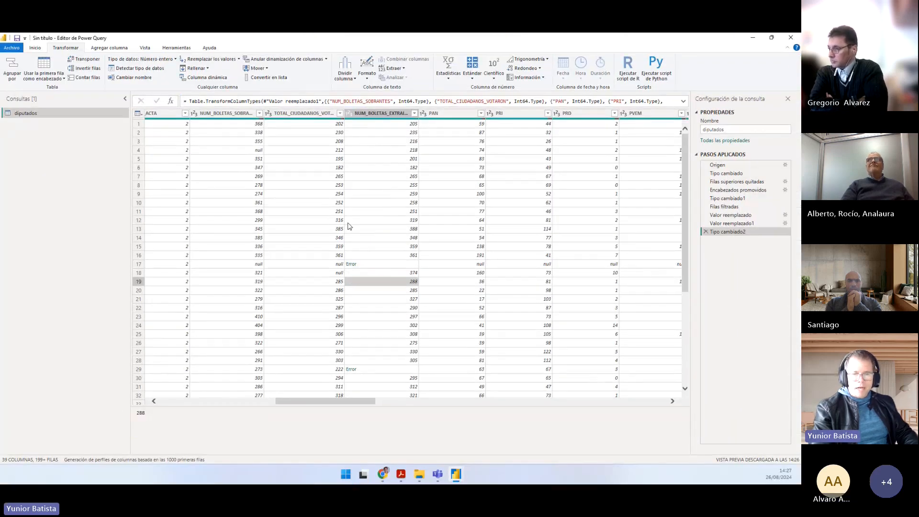
{"action": "left_click", "coordinate": [378, 264]}
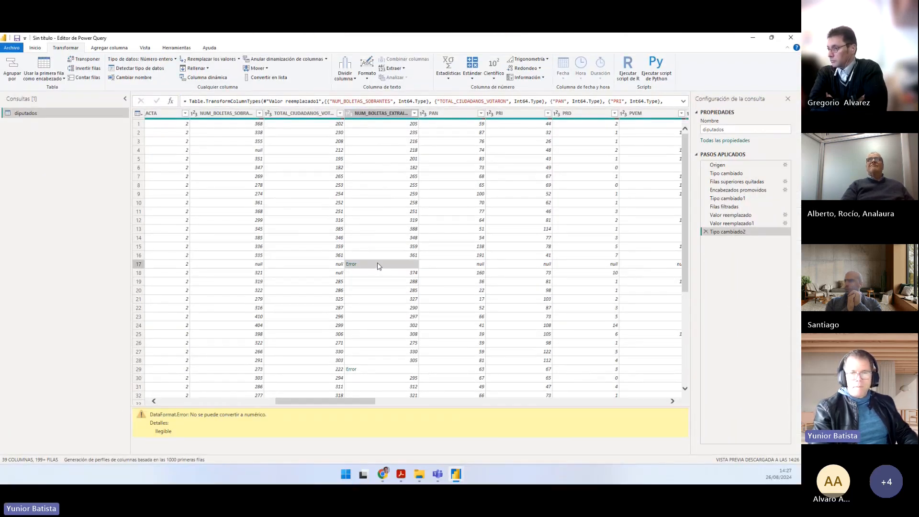
{"action": "left_click", "coordinate": [378, 368]}
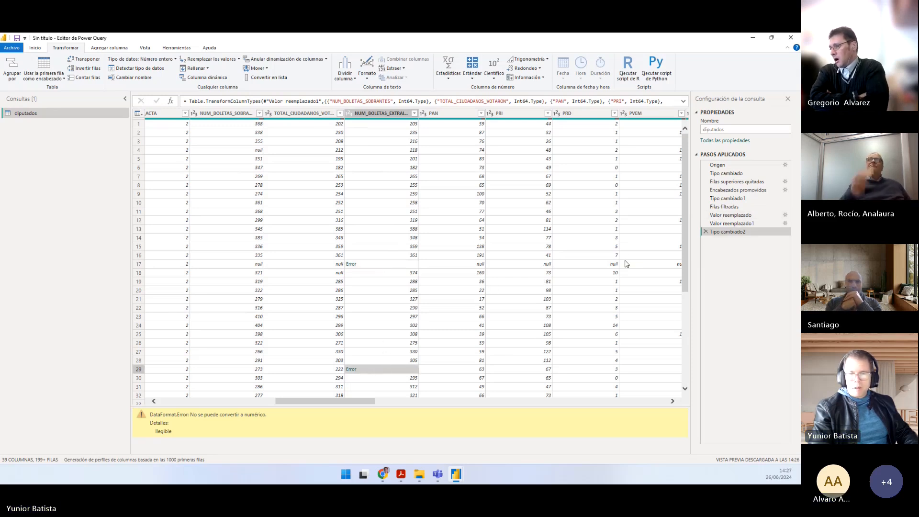
Step: Delete the Tipo cambiado2 step from the query's applied steps
{"action": "left_click", "coordinate": [705, 232]}
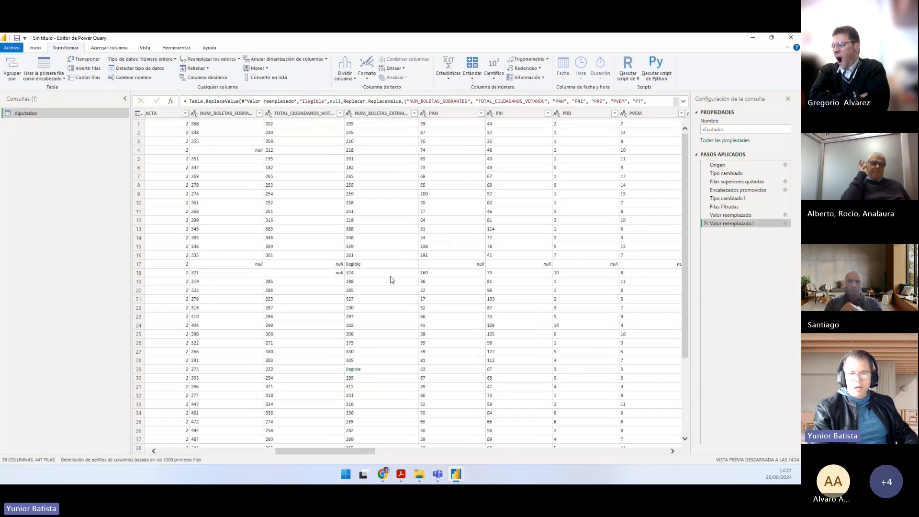
Step: Replace the value "Ilegible" with null in the NUM_BOLETAS_EXTRAIDAS column
{"action": "right_click", "coordinate": [361, 264]}
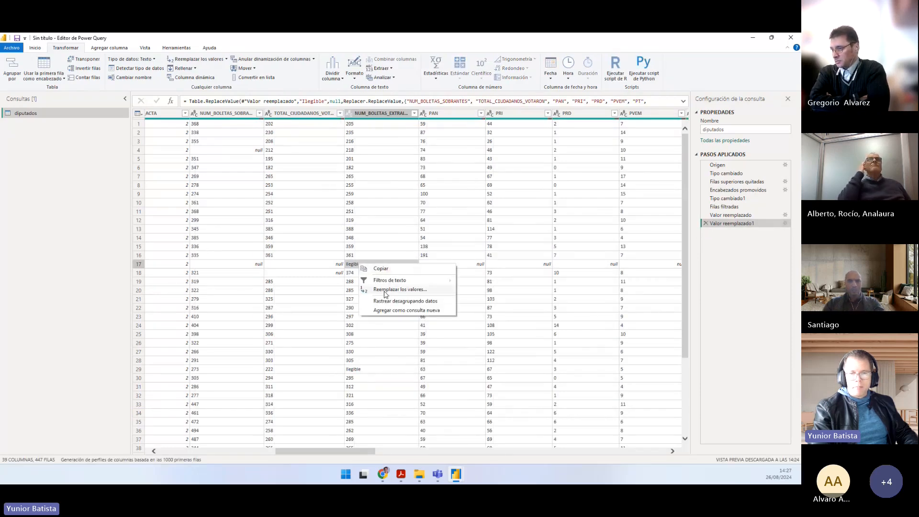
{"action": "left_click", "coordinate": [385, 288]}
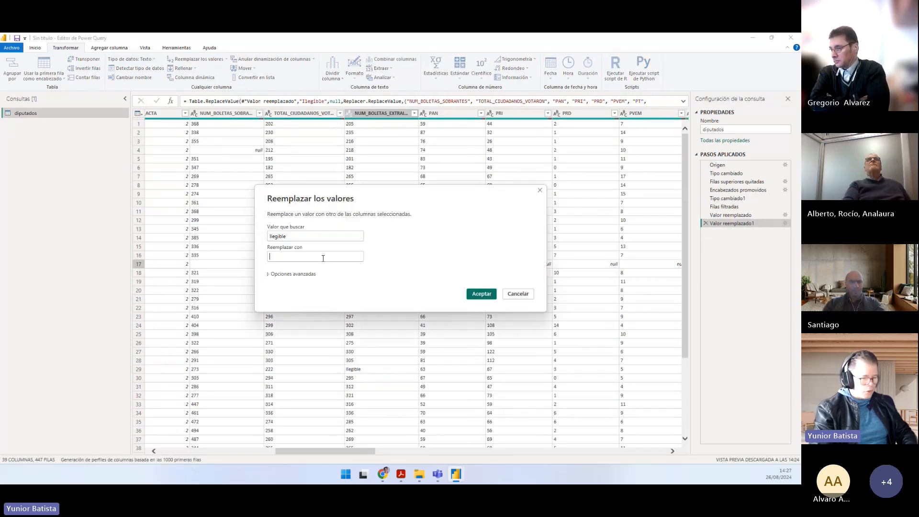
{"action": "type", "text": "null"}
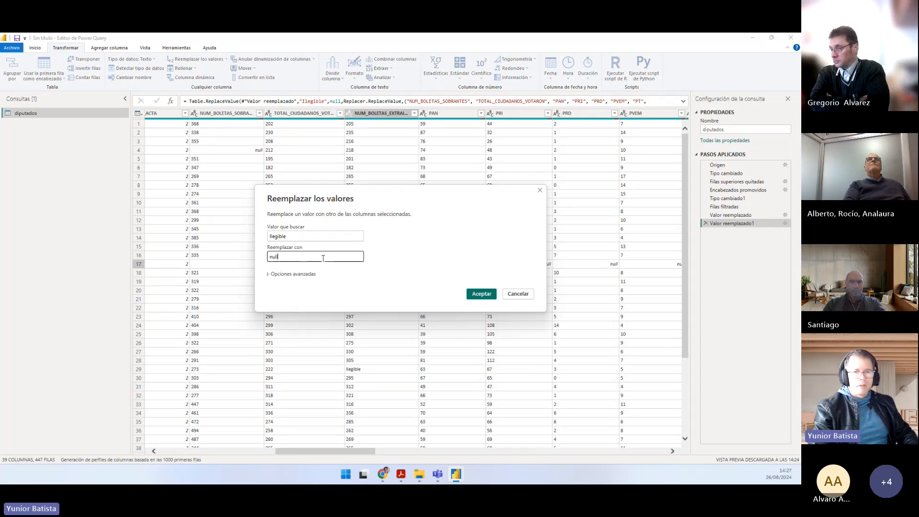
{"action": "left_click", "coordinate": [487, 294]}
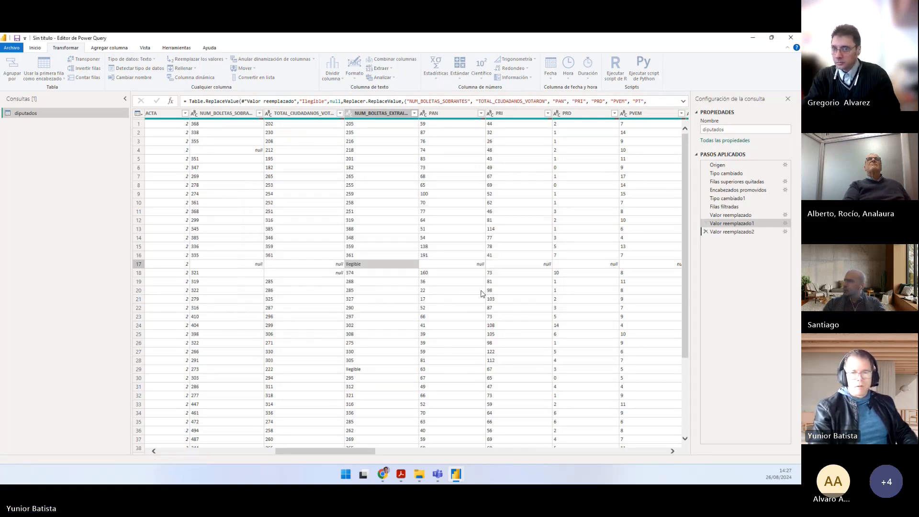
Step: Replace "Sin dato" with null in the NUM_BOLETAS_EXTRAIDAS column and change its data type to whole number (Número entero)
{"action": "scroll", "coordinate": [396, 274], "scroll_direction": "down", "scroll_amount": 20}
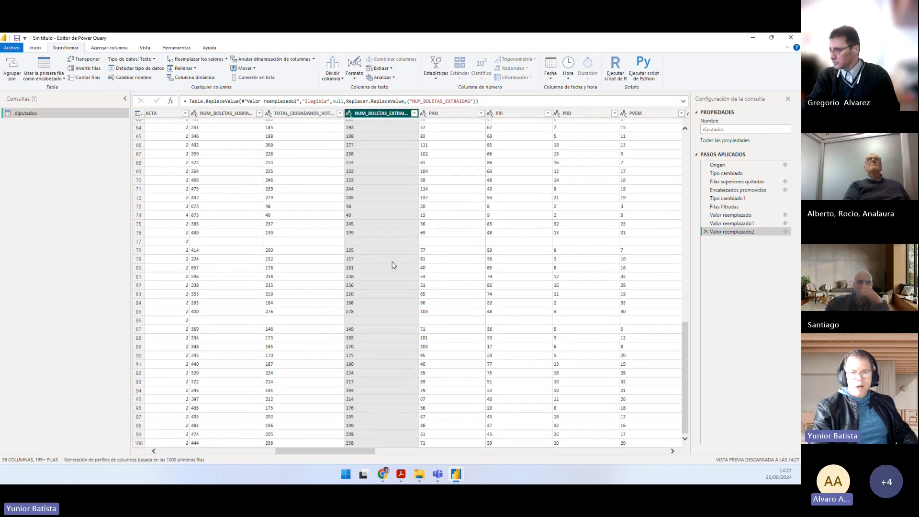
{"action": "scroll", "coordinate": [393, 264], "scroll_direction": "down", "scroll_amount": 20}
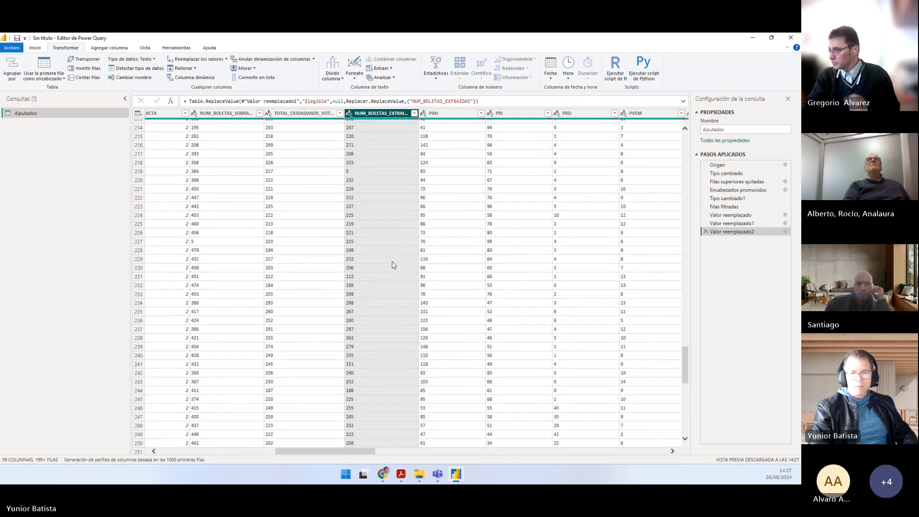
{"action": "right_click", "coordinate": [382, 266]}
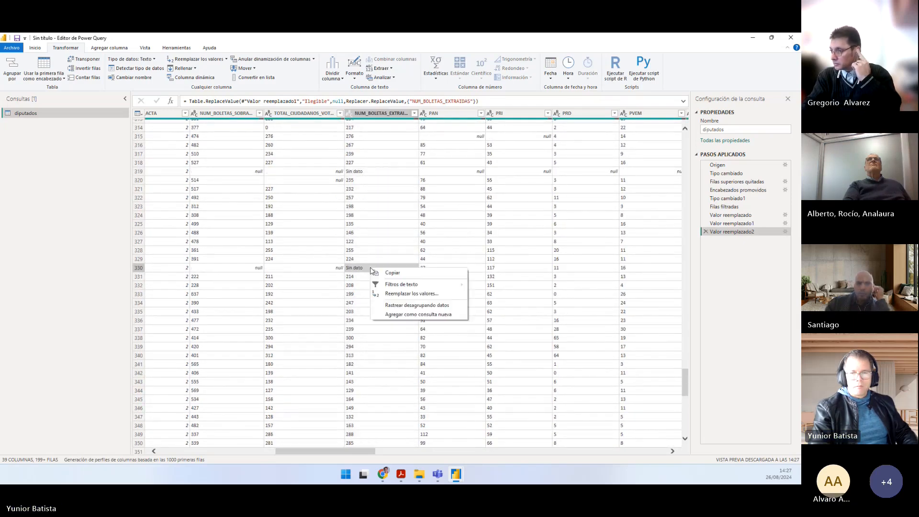
{"action": "left_click", "coordinate": [406, 294]}
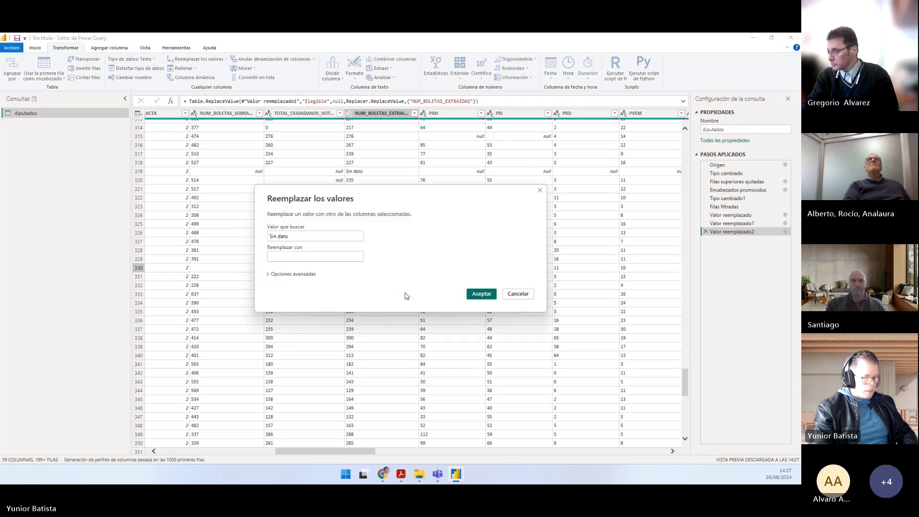
{"action": "type", "text": "null"}
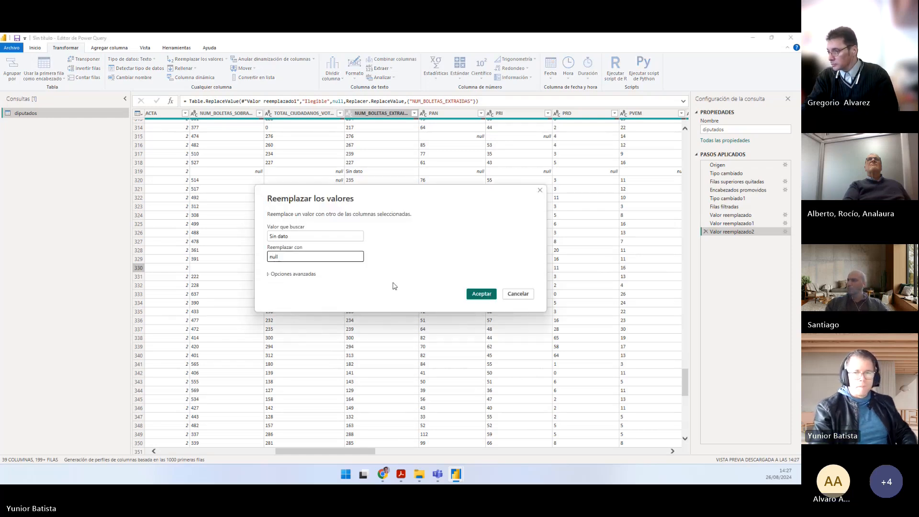
{"action": "left_click", "coordinate": [482, 294]}
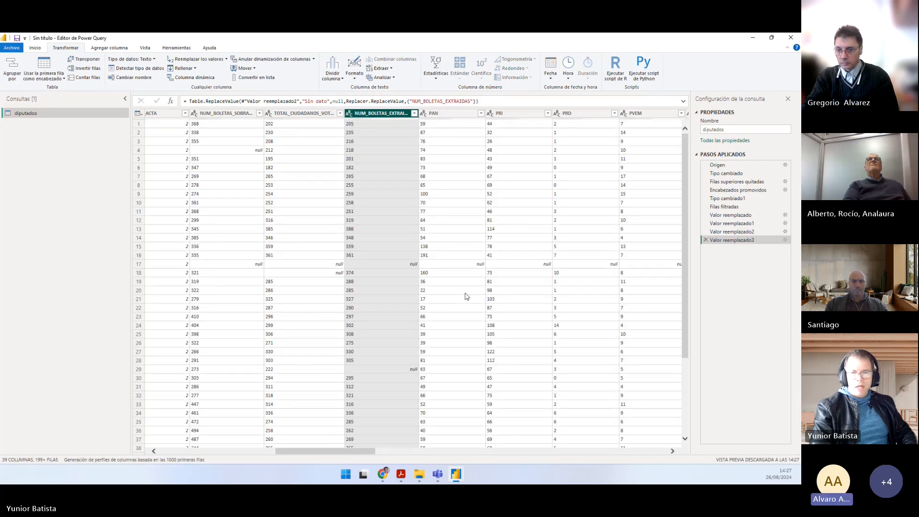
{"action": "left_click", "coordinate": [350, 114]}
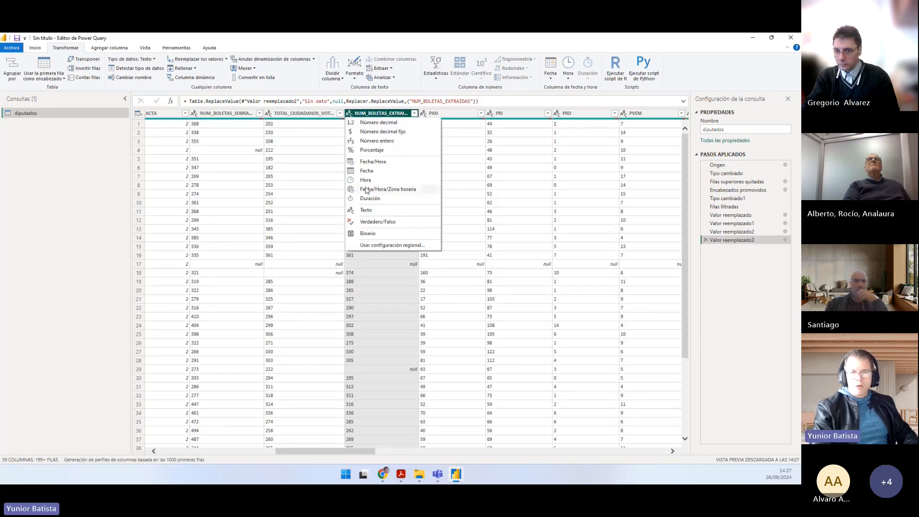
{"action": "left_click", "coordinate": [363, 141]}
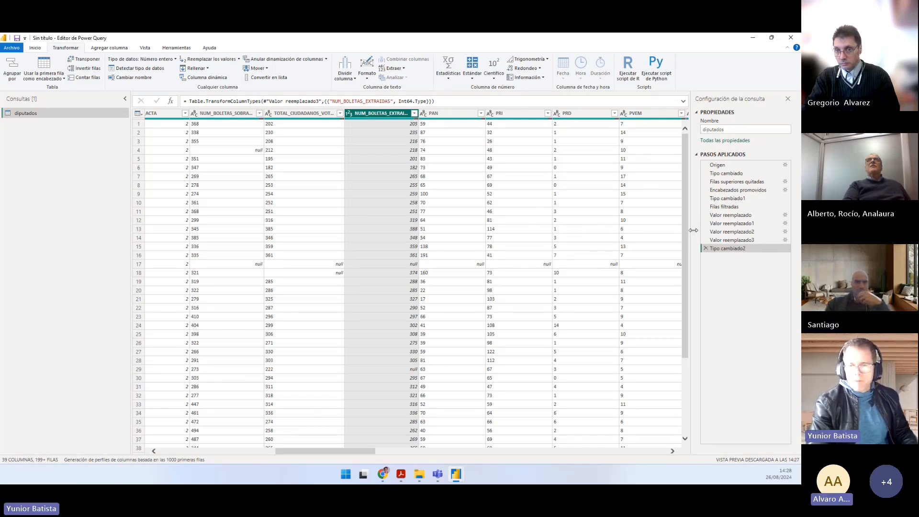
Step: Delete the applied steps Tipo cambiado2, Valor reemplazado3, Valor reemplazado2 and Valor reemplazado1 from the diputados query
{"action": "left_click", "coordinate": [706, 249]}
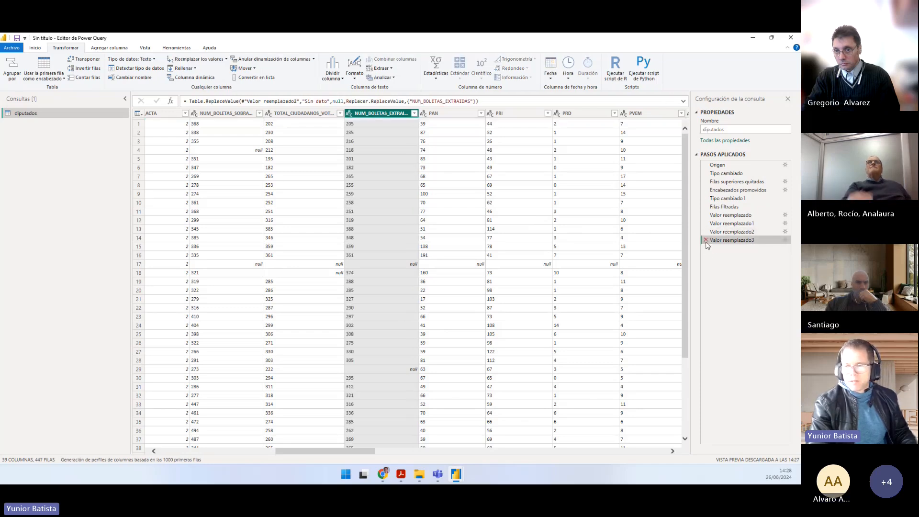
{"action": "left_click", "coordinate": [705, 240]}
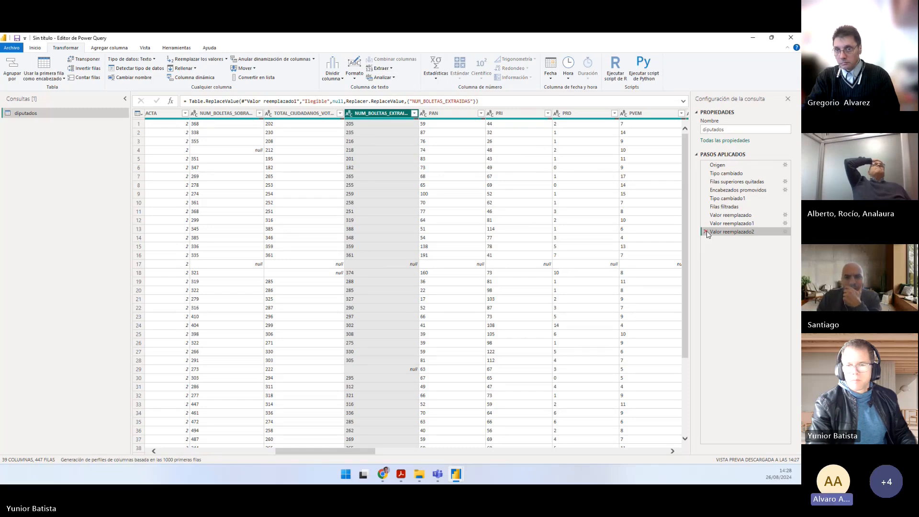
{"action": "left_click", "coordinate": [705, 232]}
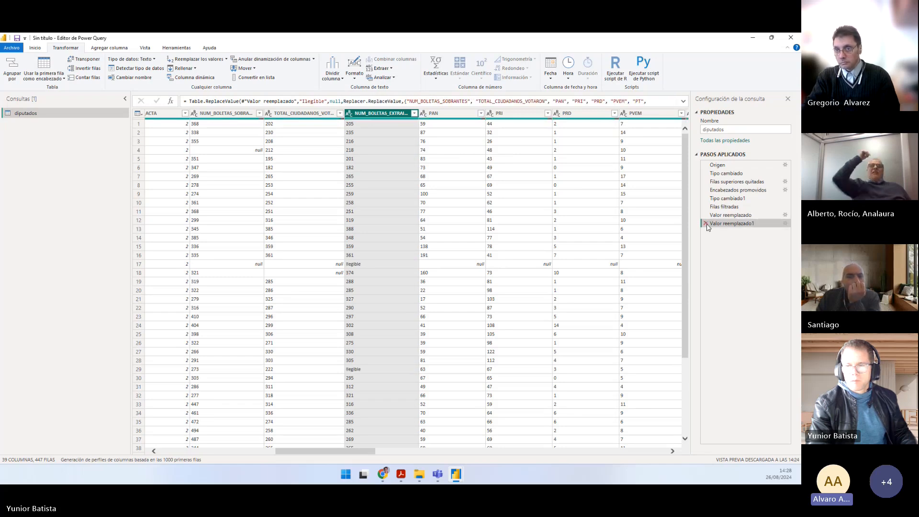
{"action": "left_click", "coordinate": [705, 225]}
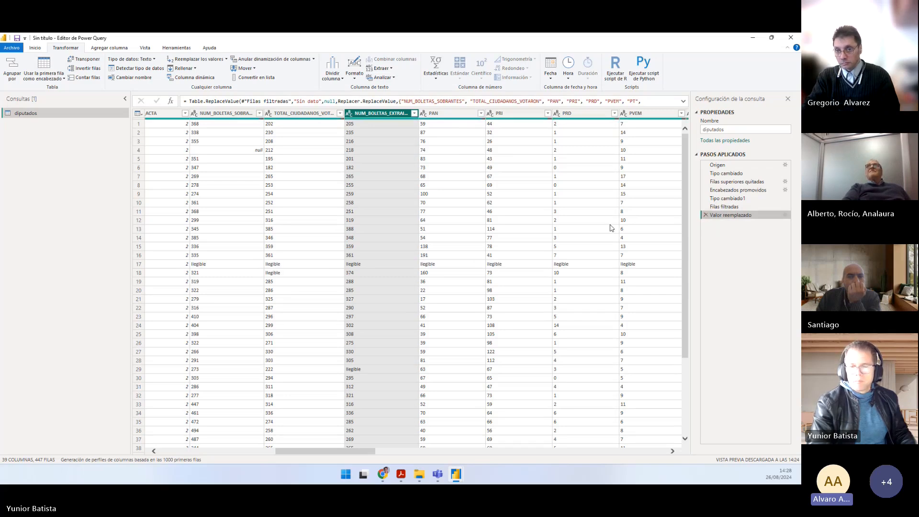
Step: Inspect the "Ilegible" entry in row 17 of NUM_BOLETAS_EXTRAIDAS and convert the column to whole number (Número entero)
{"action": "left_click", "coordinate": [362, 265]}
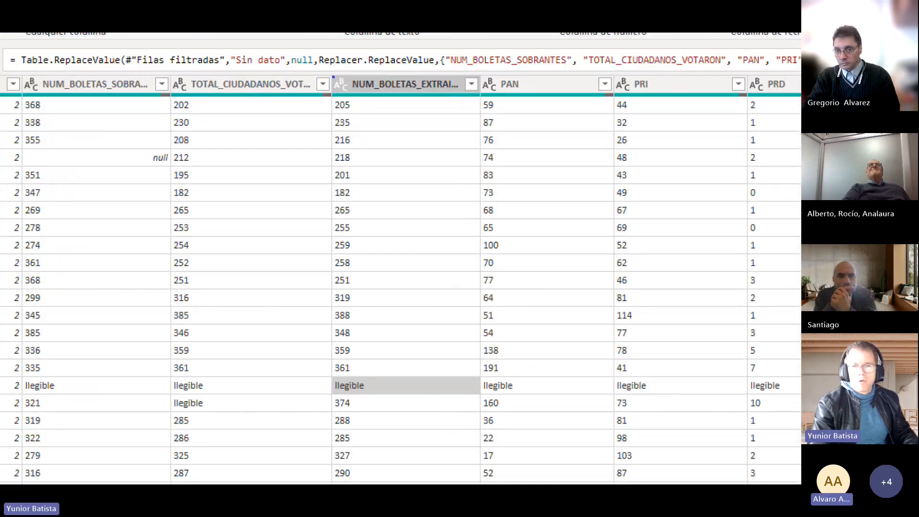
{"action": "left_click_drag", "start_coordinate": [349, 93], "coordinate": [367, 114]}
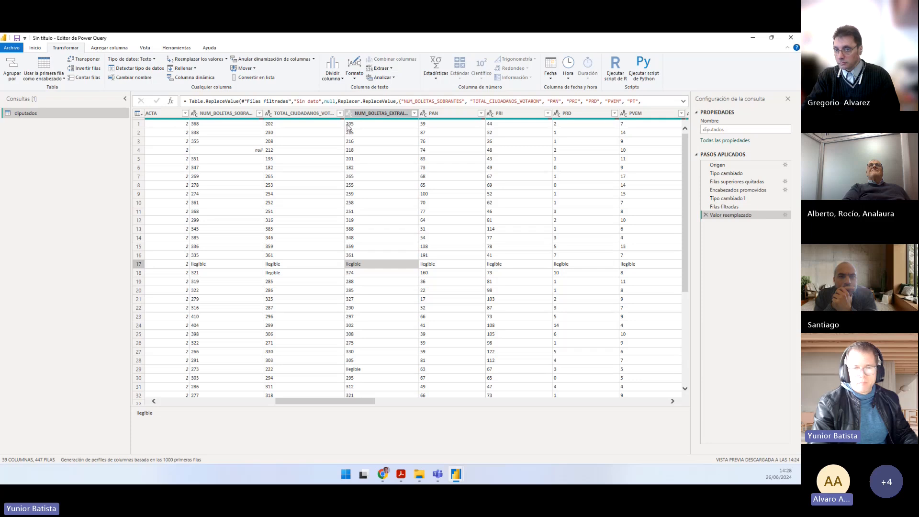
{"action": "left_click", "coordinate": [349, 114]}
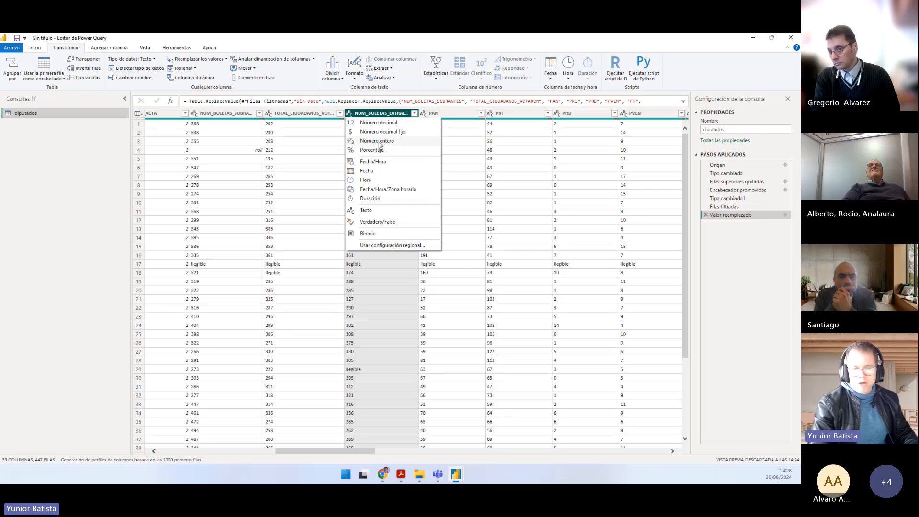
{"action": "left_click", "coordinate": [380, 143]}
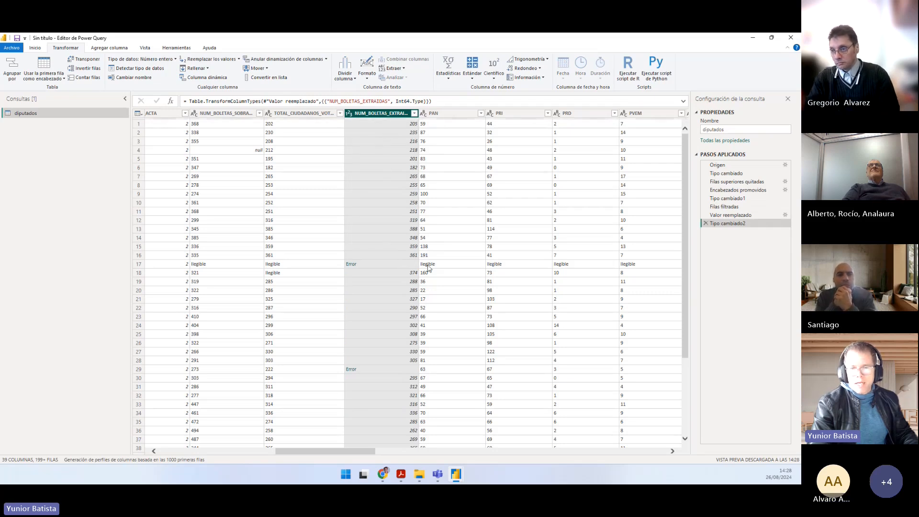
Step: Examine the details of the conversion error in row 17 of the NUM_BOLETAS_EXTRAIDAS column
{"action": "left_click", "coordinate": [371, 264]}
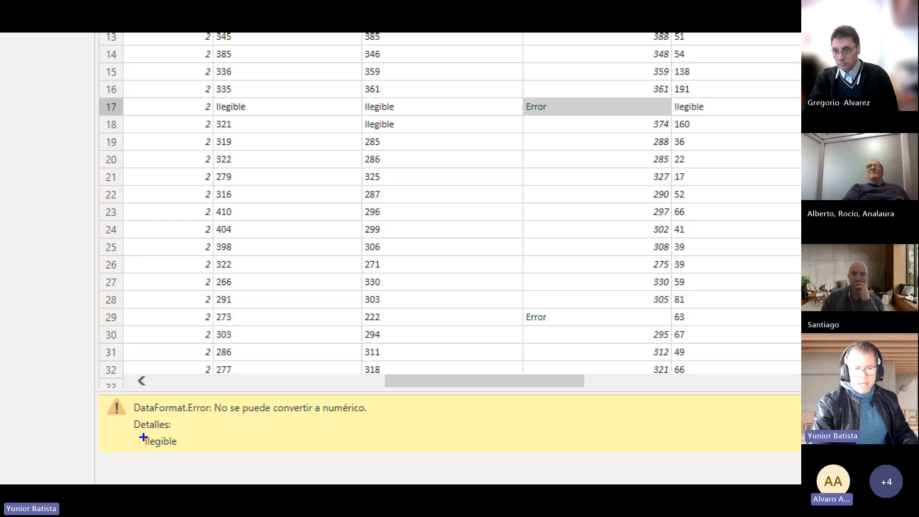
{"action": "left_click_drag", "start_coordinate": [136, 432], "coordinate": [186, 453]}
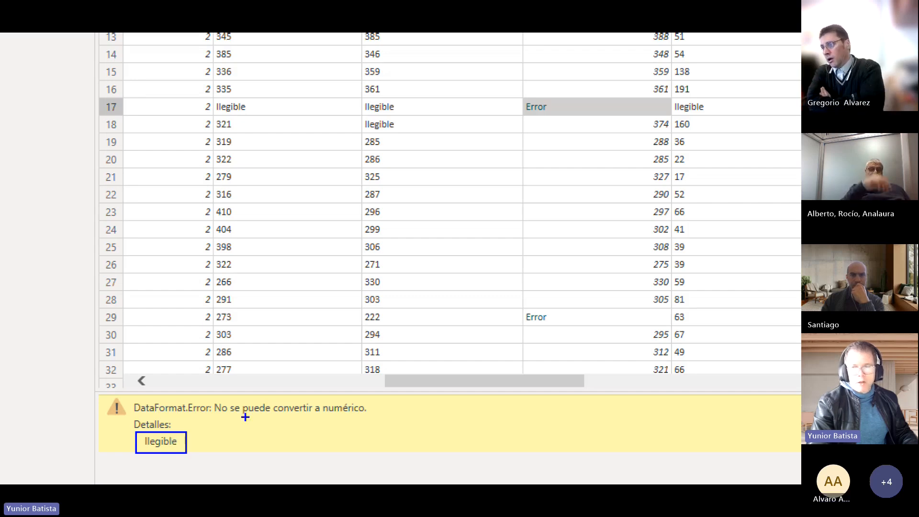
{"action": "left_click_drag", "start_coordinate": [497, 162], "coordinate": [528, 115]}
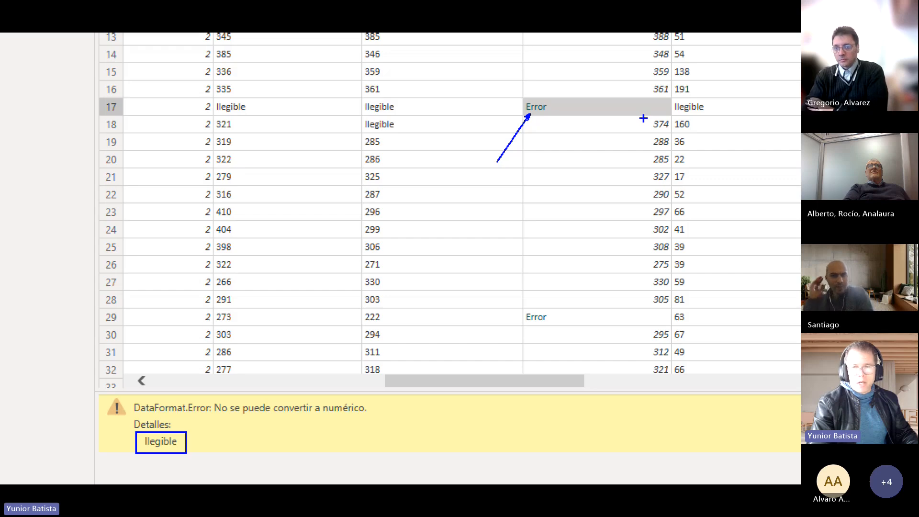
{"action": "key", "text": "Escape"}
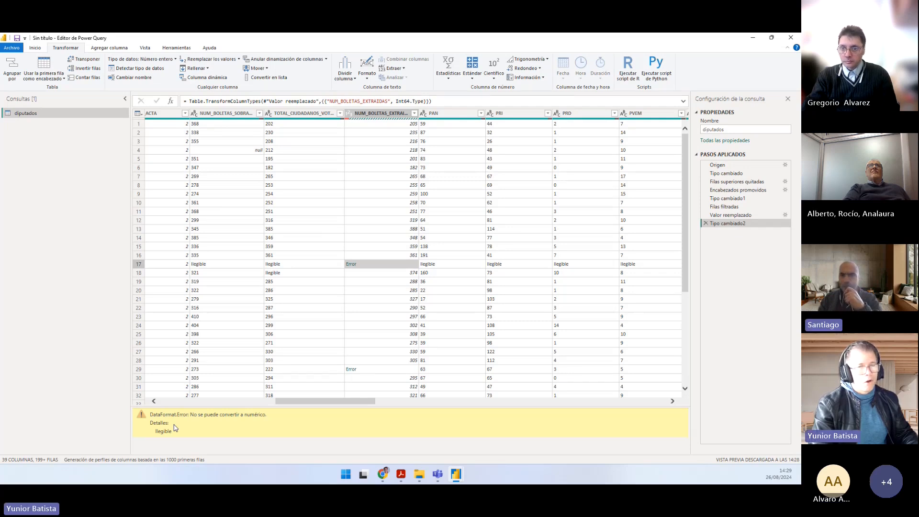
Step: Remove the whole-number conversion of NUM_BOLETAS_EXTRAIDAS by deleting the Tipo cambiado2 applied step
{"action": "left_click", "coordinate": [705, 223]}
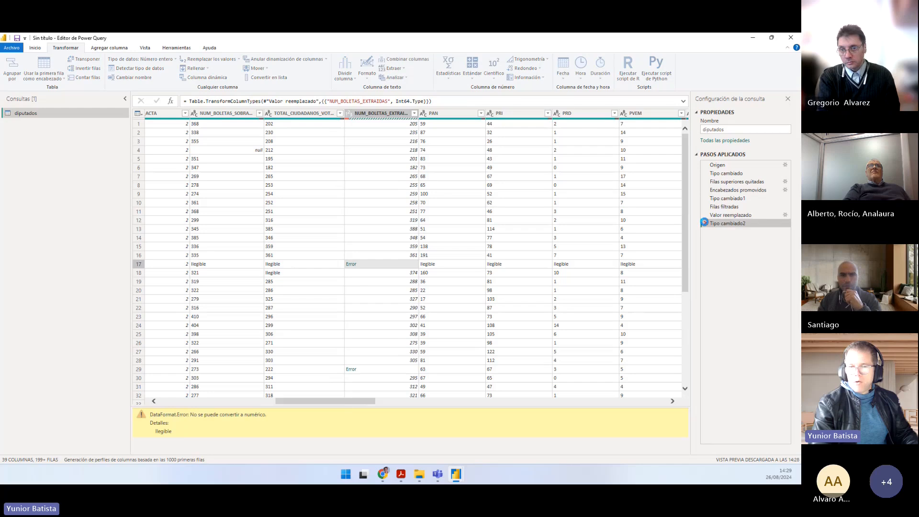
{"action": "right_click", "coordinate": [361, 266]}
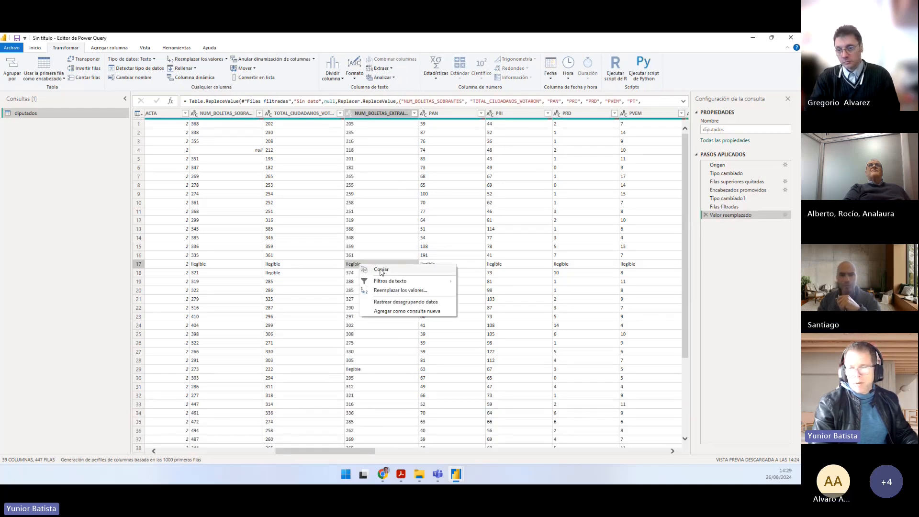
{"action": "left_click", "coordinate": [749, 219]}
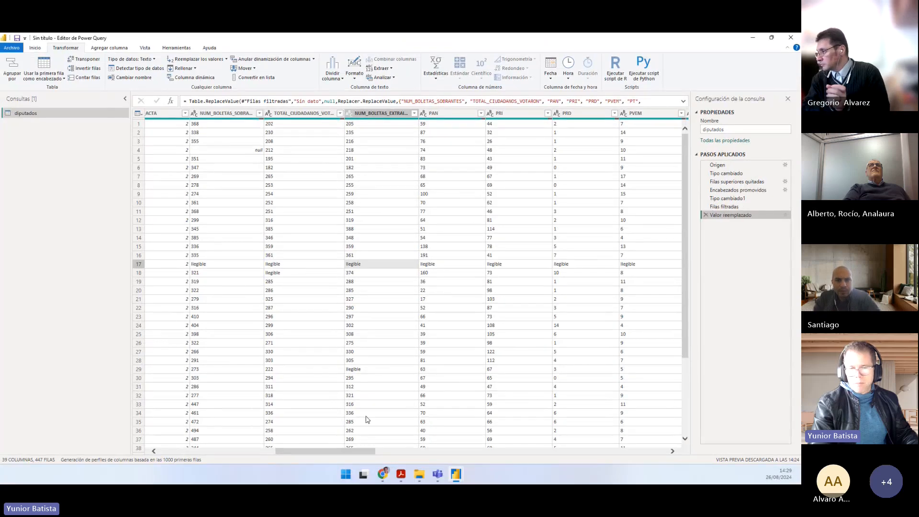
Step: Replace "Ilegible" with null in all diputados columns from NUM_BOLETAS_SOBRANTES through NULOS
{"action": "mouse_move", "coordinate": [329, 453]}
{"action": "left_mouse_down"}
{"action": "mouse_move", "coordinate": [343, 454]}
{"action": "mouse_move", "coordinate": [313, 453]}
{"action": "left_mouse_up"}
{"action": "left_click", "coordinate": [294, 115]}
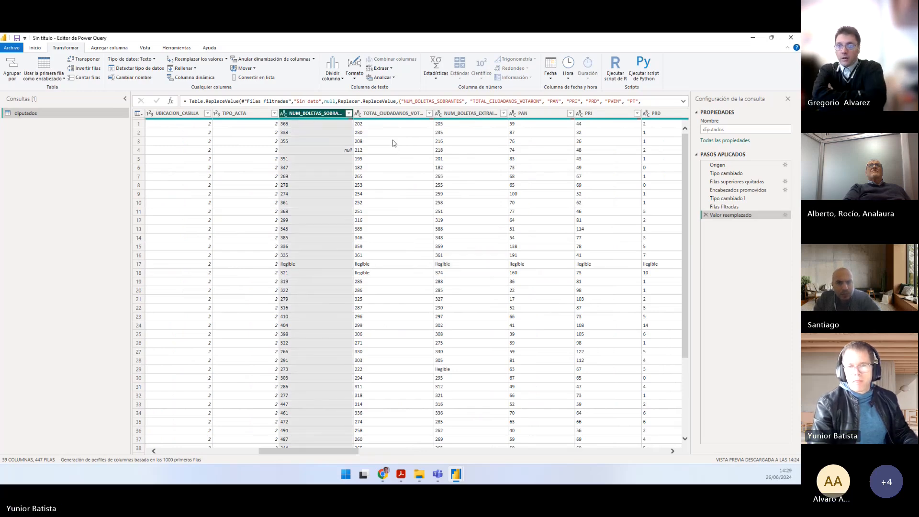
{"action": "left_click_drag", "start_coordinate": [330, 452], "coordinate": [521, 450]}
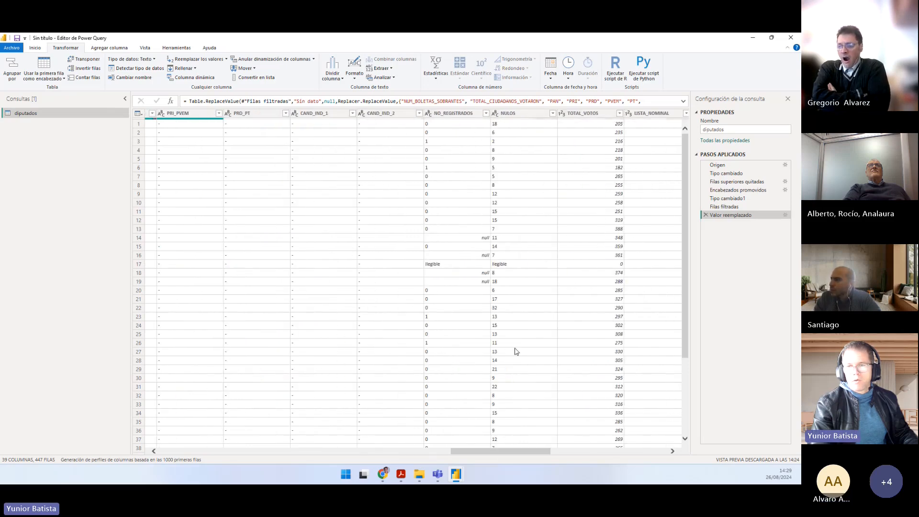
{"action": "left_click", "coordinate": [510, 117], "text": "shift"}
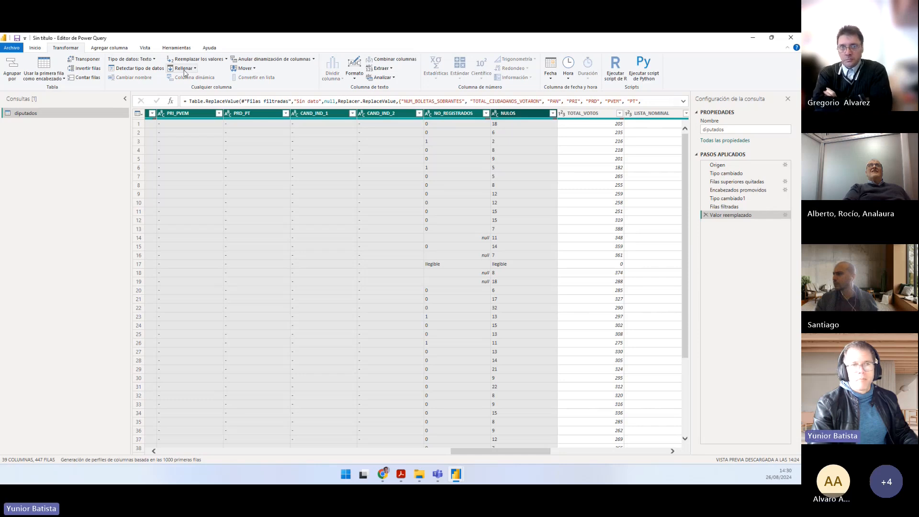
{"action": "left_click", "coordinate": [226, 59]}
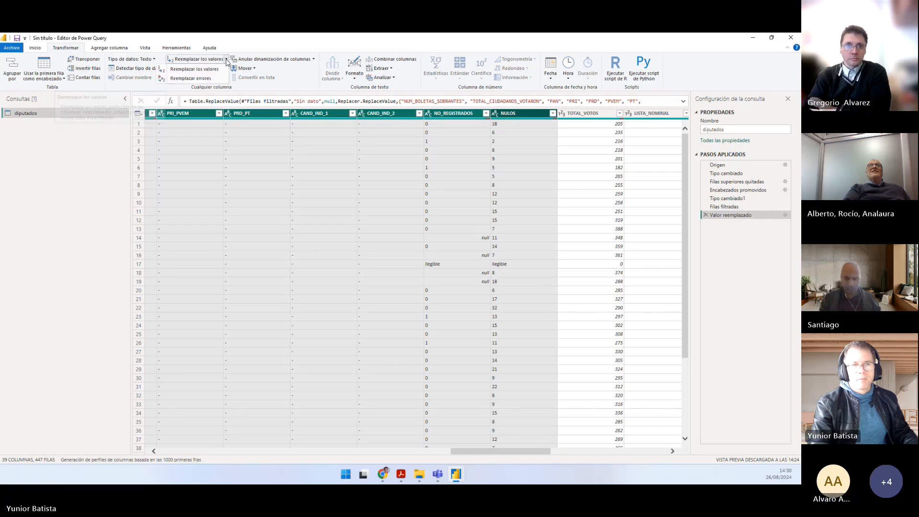
{"action": "left_click", "coordinate": [214, 70]}
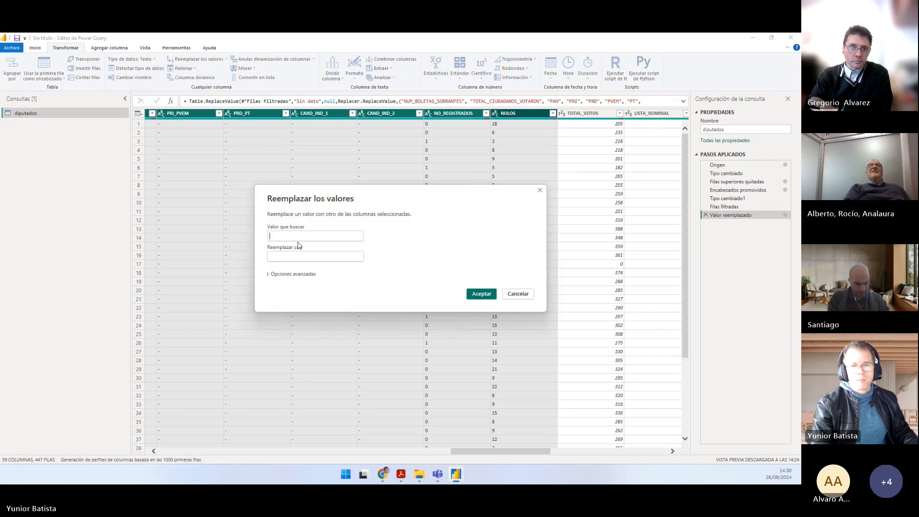
{"action": "left_click", "coordinate": [293, 238]}
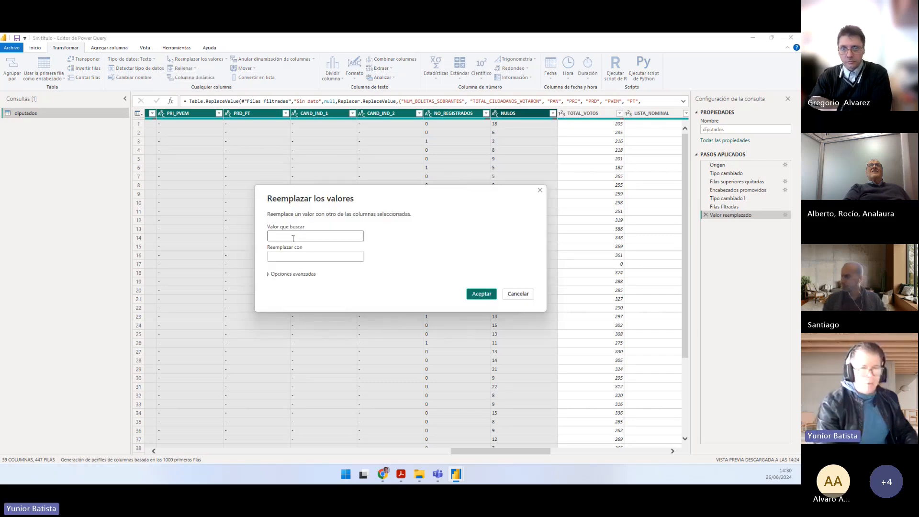
{"action": "type", "text": "IL"}
{"action": "key", "text": "BackSpace"}
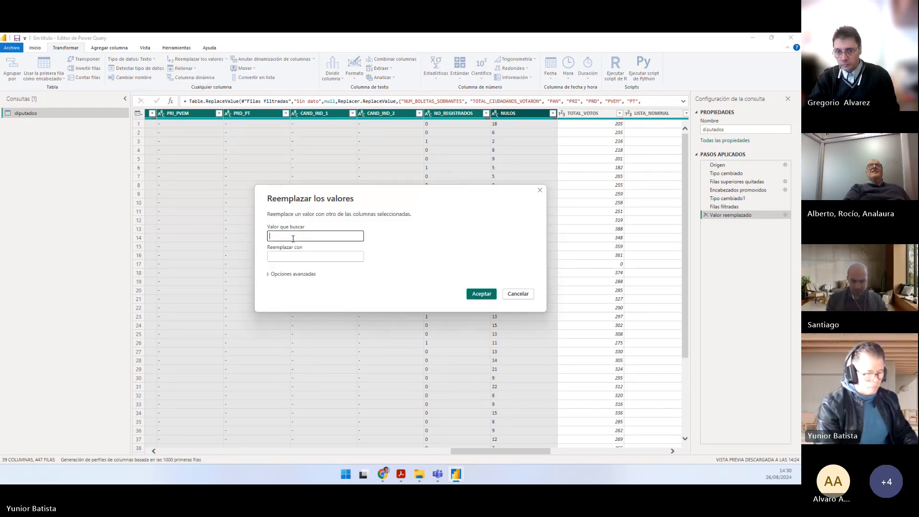
{"action": "type", "text": "legible"}
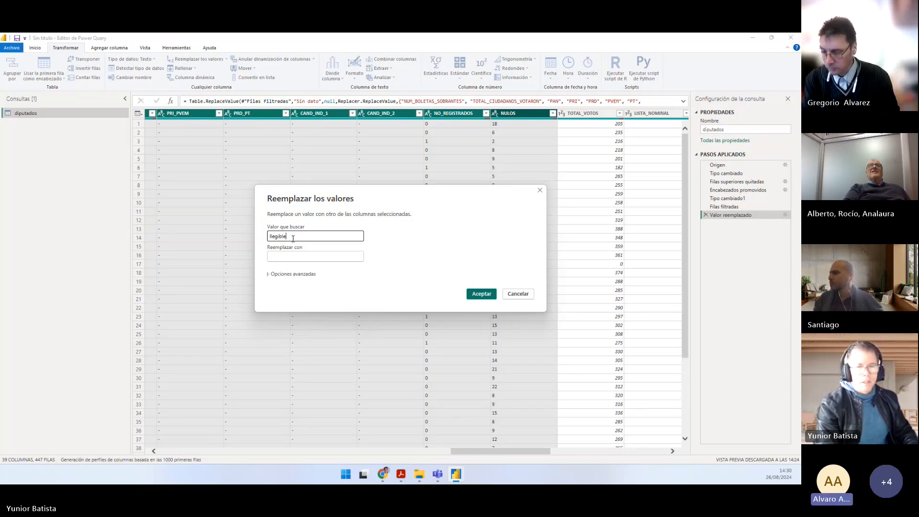
{"action": "key", "text": "Tab"}
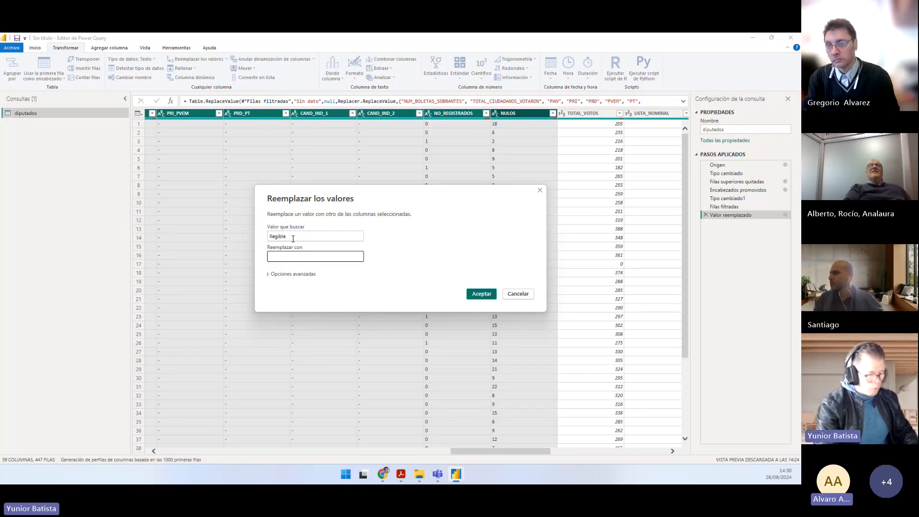
{"action": "type", "text": "null"}
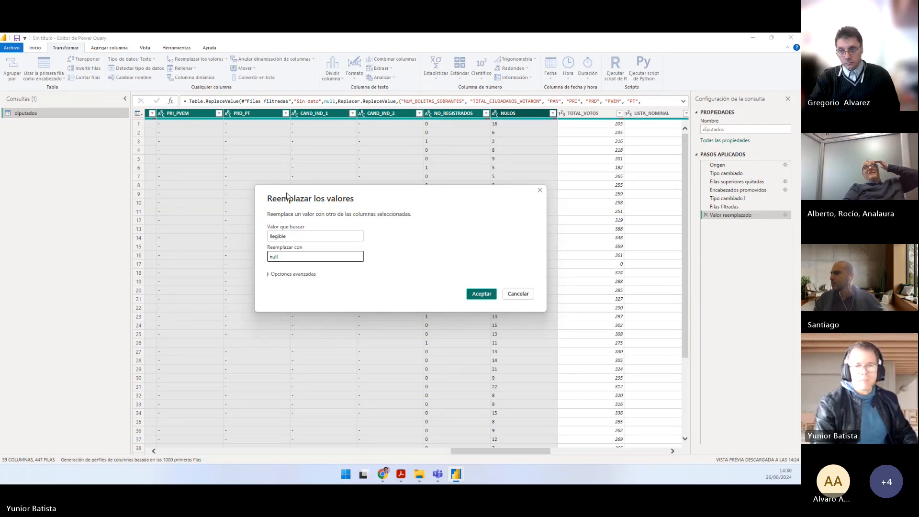
{"action": "left_click", "coordinate": [478, 293]}
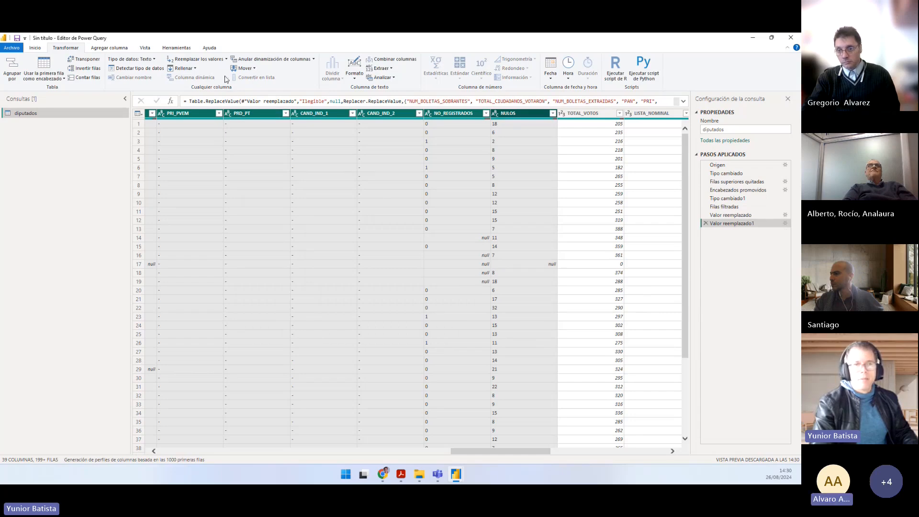
Step: Try converting the selected vote columns to whole number (Número entero), and delete the resulting Tipo cambiado2 applied step
{"action": "left_click", "coordinate": [154, 61]}
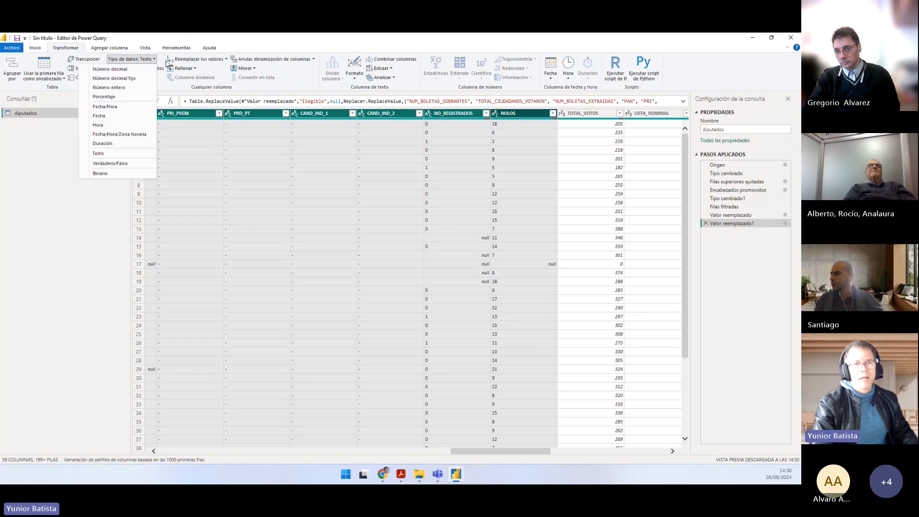
{"action": "left_click", "coordinate": [120, 90]}
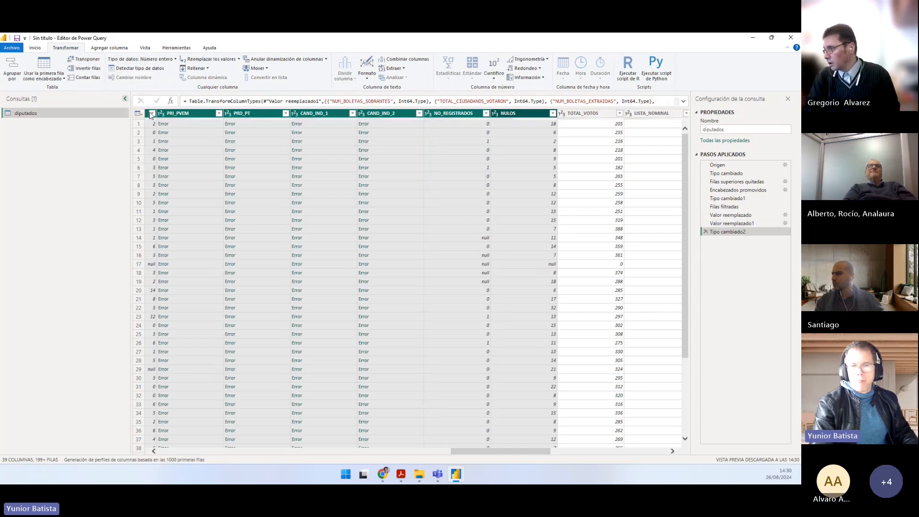
{"action": "left_click", "coordinate": [705, 232]}
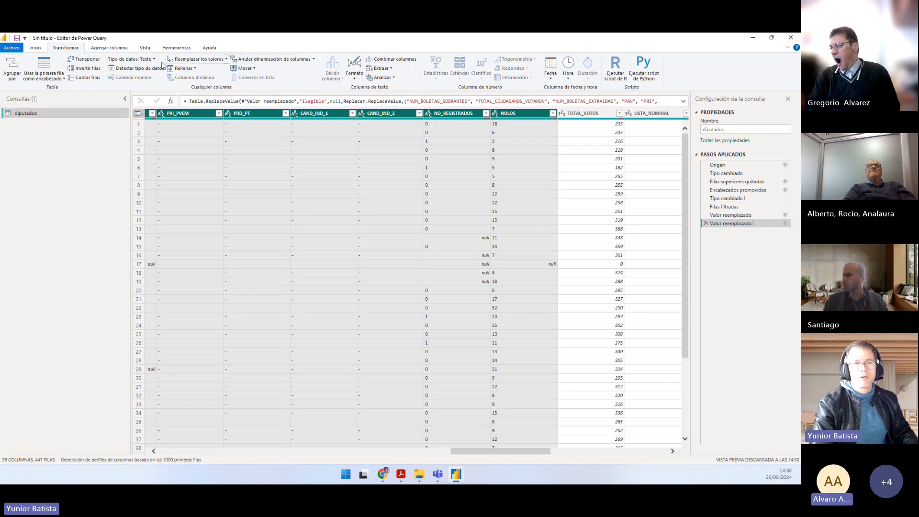
Step: Detect the data types of the selected vote columns automatically and check the PRI_PVEM and PRD_PT columns
{"action": "left_click", "coordinate": [153, 69]}
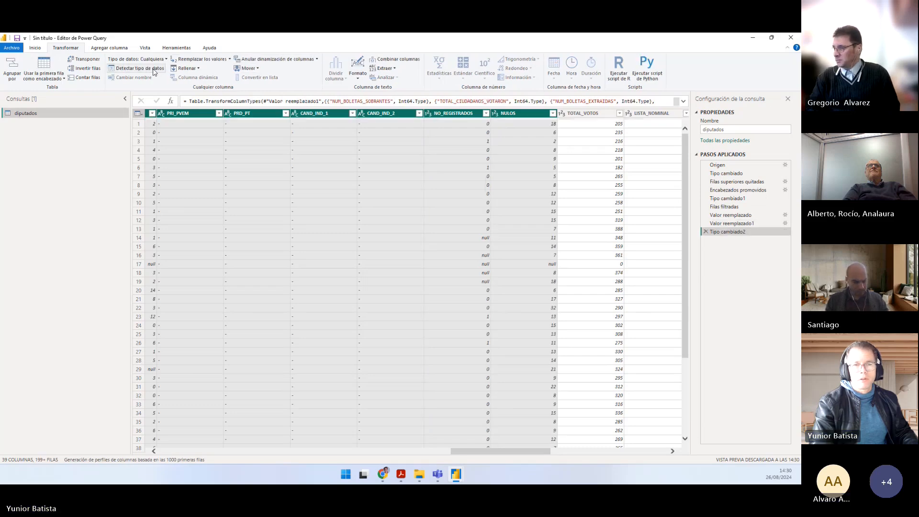
{"action": "left_click_drag", "start_coordinate": [530, 452], "coordinate": [503, 452]}
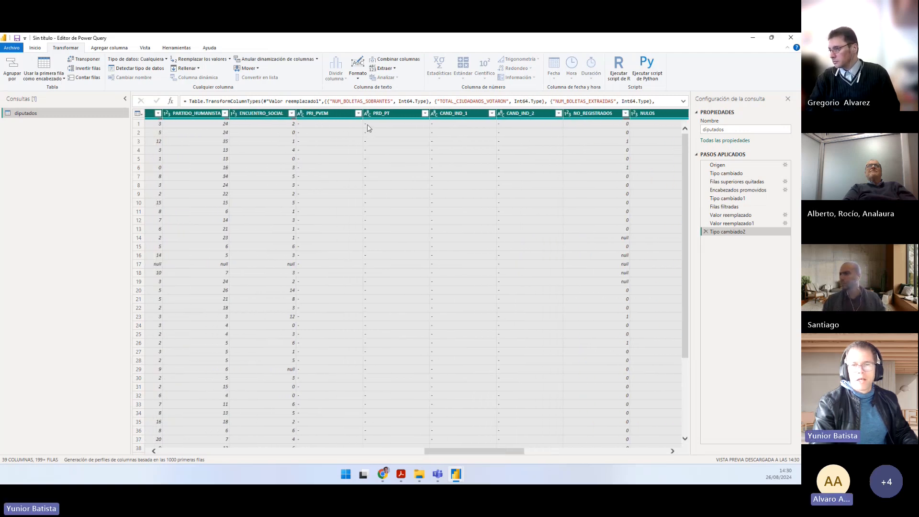
{"action": "left_click", "coordinate": [370, 126]}
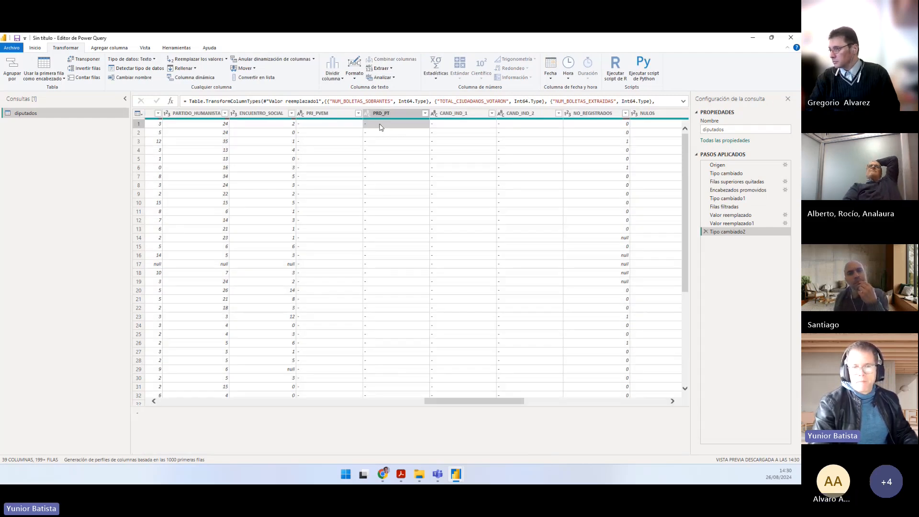
{"action": "left_click", "coordinate": [313, 114]}
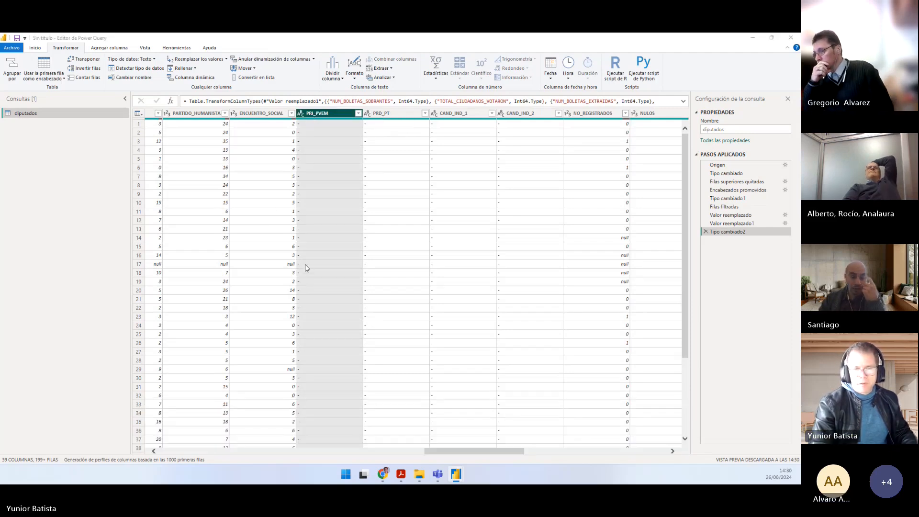
Step: Switch to Práctico.pdf and read points 6 to 8 on column data types, the HORA_ACOPIO fields and empty columns
{"action": "key", "text": "alt+Tab"}
{"action": "left_click", "coordinate": [208, 324]}
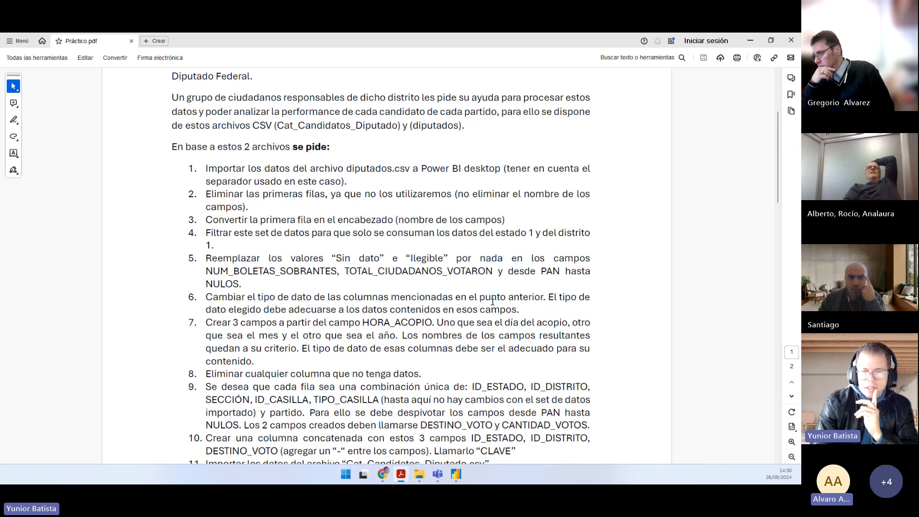
{"action": "left_click_drag", "start_coordinate": [263, 311], "coordinate": [517, 311]}
{"action": "scroll", "coordinate": [323, 245], "scroll_direction": "down", "scroll_amount": 1}
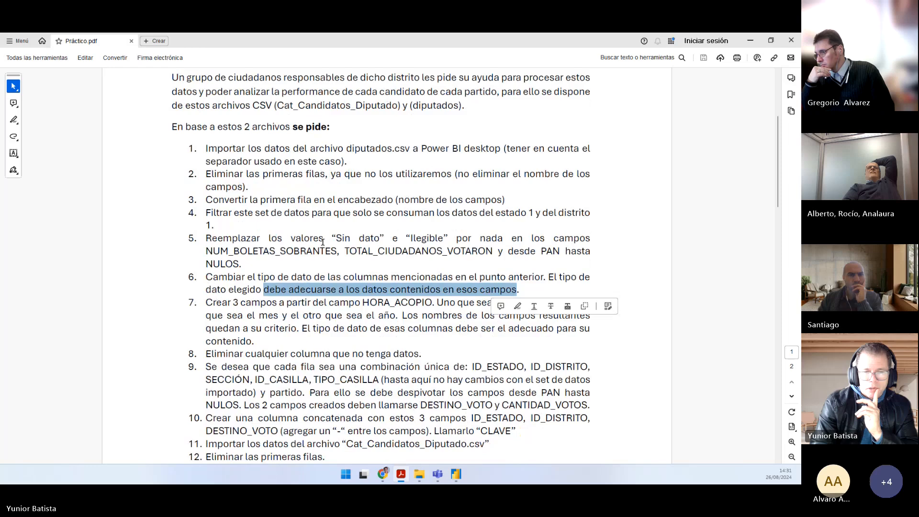
{"action": "scroll", "coordinate": [322, 241], "scroll_direction": "down", "scroll_amount": 1}
{"action": "left_click_drag", "start_coordinate": [207, 282], "coordinate": [428, 282]}
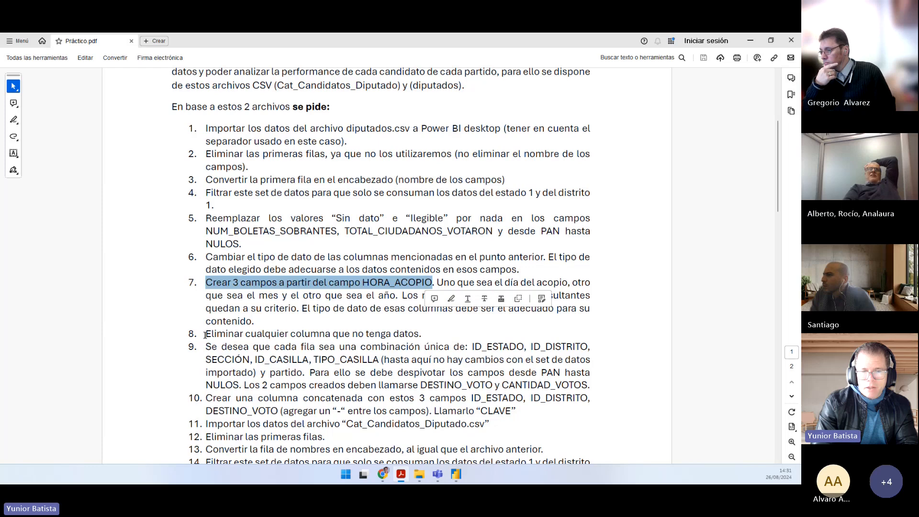
{"action": "left_click_drag", "start_coordinate": [205, 335], "coordinate": [419, 334]}
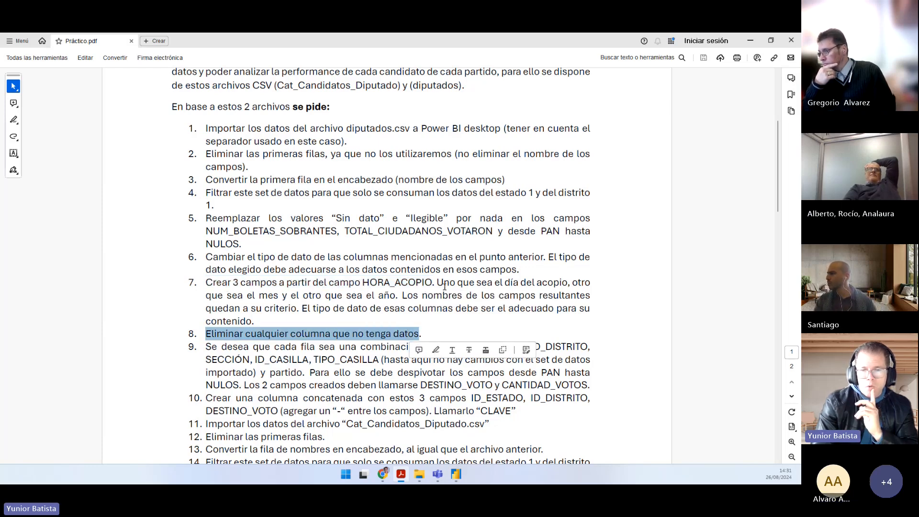
{"action": "left_click_drag", "start_coordinate": [437, 282], "coordinate": [555, 281]}
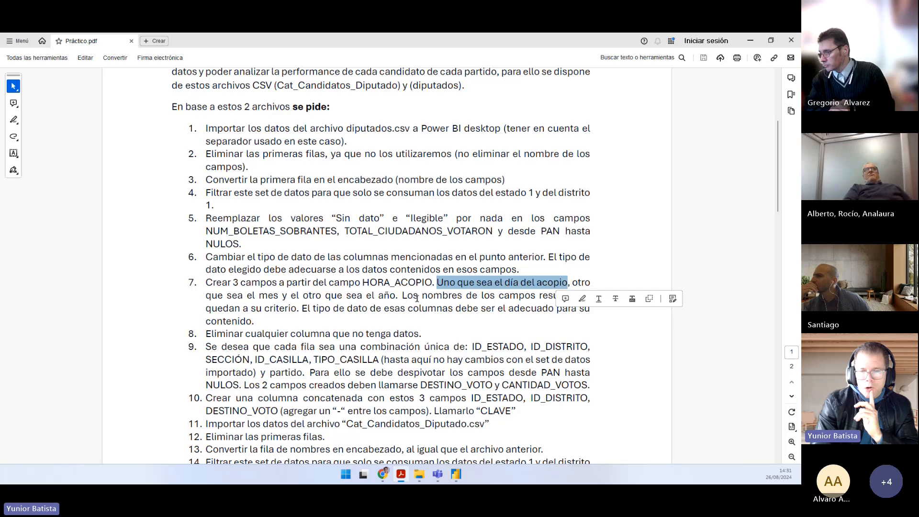
{"action": "left_click_drag", "start_coordinate": [417, 297], "coordinate": [589, 296]}
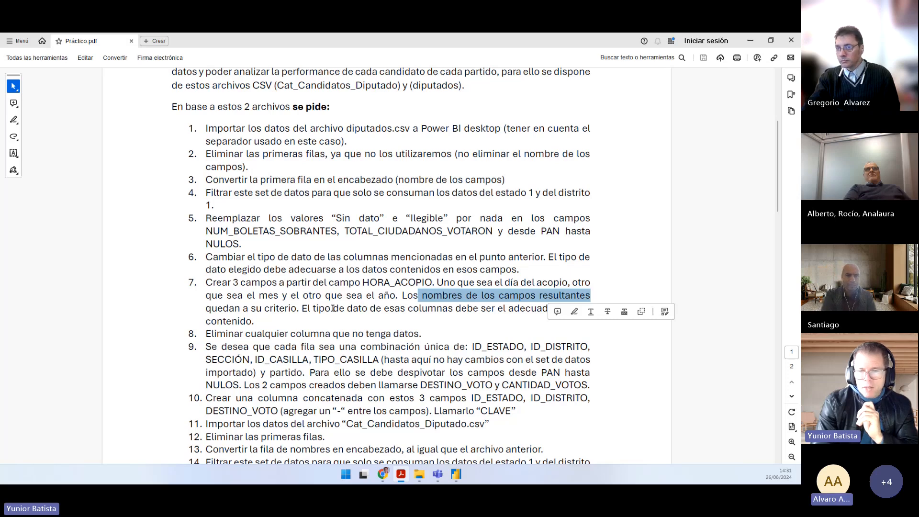
{"action": "left_click", "coordinate": [460, 308]}
{"action": "left_click_drag", "start_coordinate": [258, 322], "coordinate": [198, 290]}
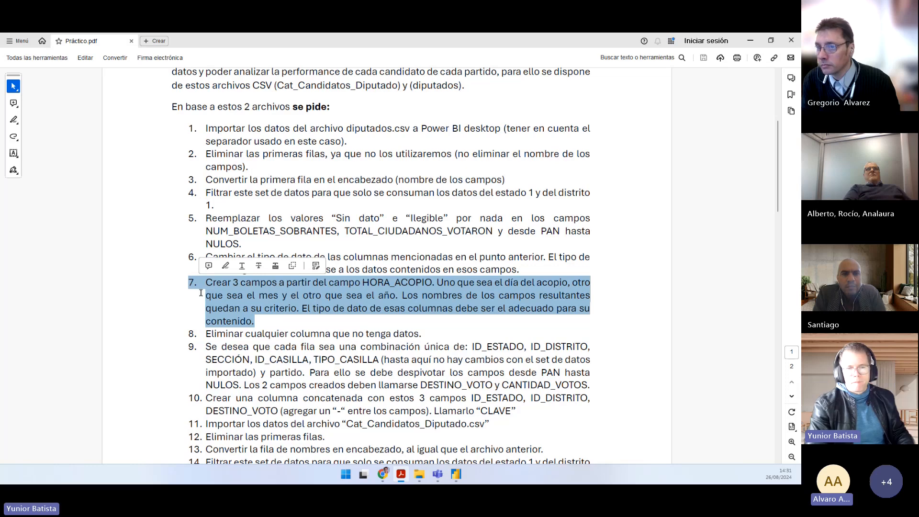
{"action": "double_click", "coordinate": [389, 286]}
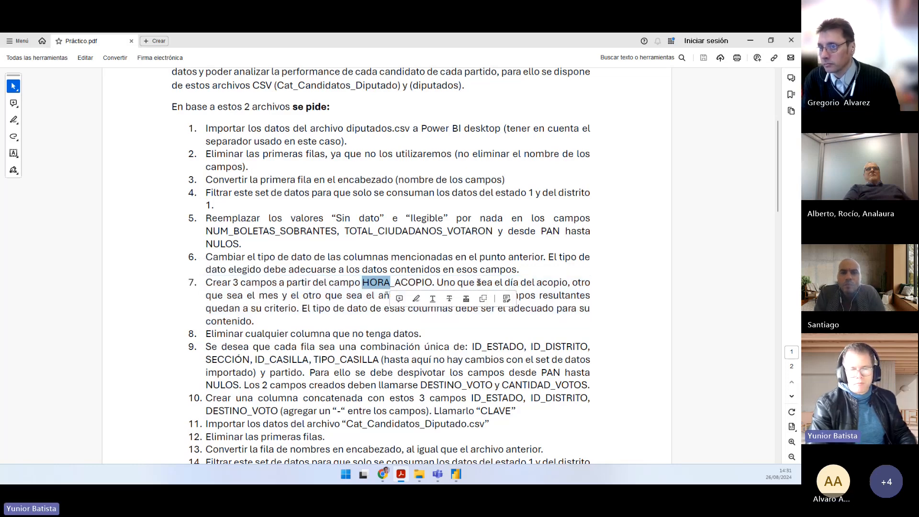
{"action": "left_click", "coordinate": [309, 308]}
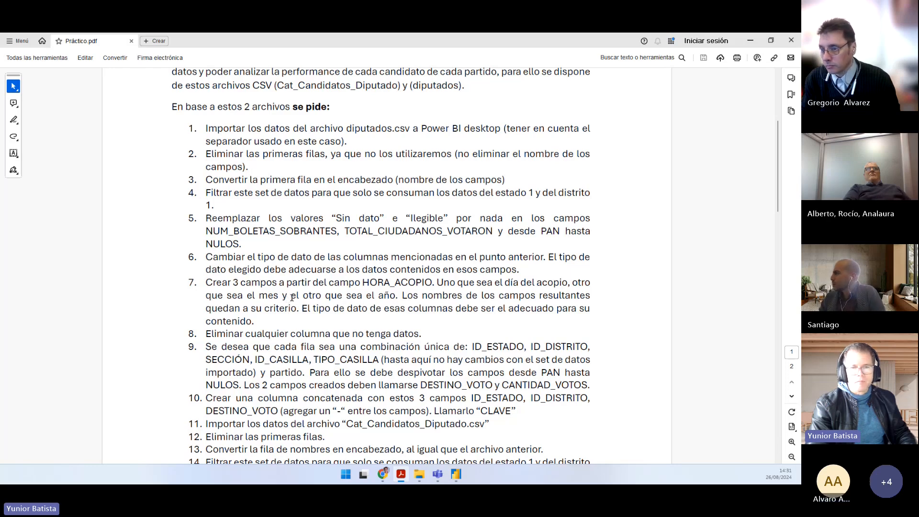
Step: Switch back to the Power Query editor and select the HORA_ACOPIO column of diputados
{"action": "key", "text": "alt+Tab"}
{"action": "left_click_drag", "start_coordinate": [457, 453], "coordinate": [572, 443]}
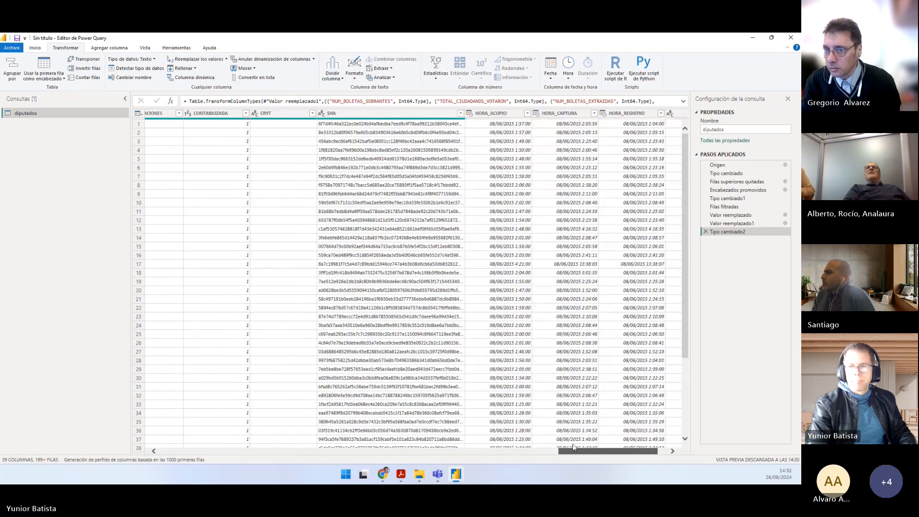
{"action": "left_click", "coordinate": [497, 114]}
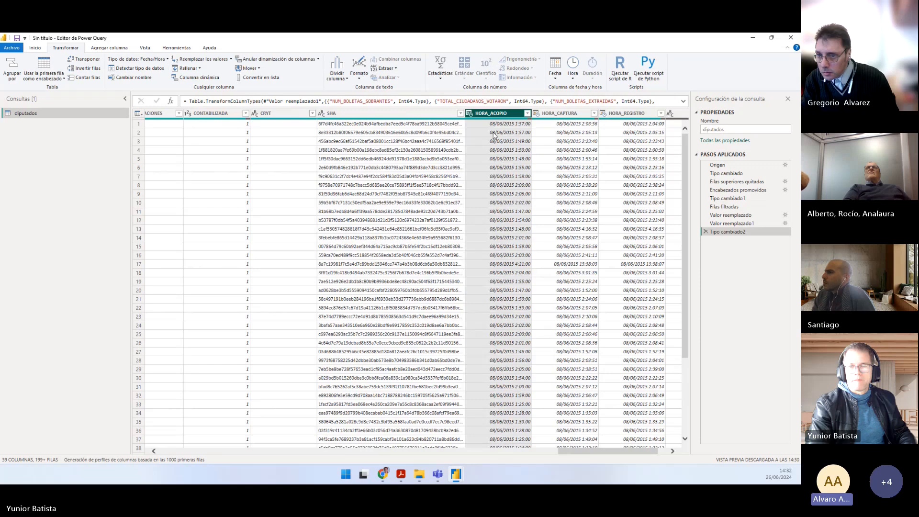
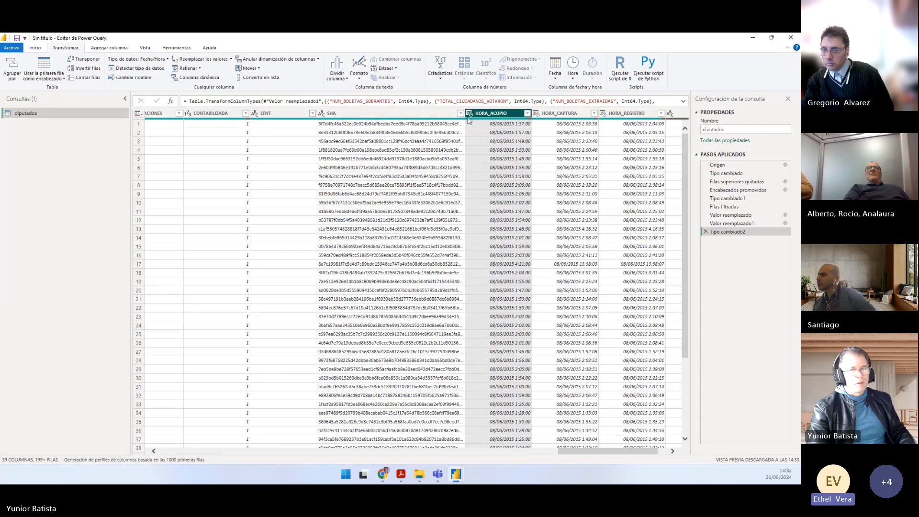
Step: Add a year column (Año) extracted from the HORA_ACOPIO column of diputados
{"action": "right_click", "coordinate": [481, 116]}
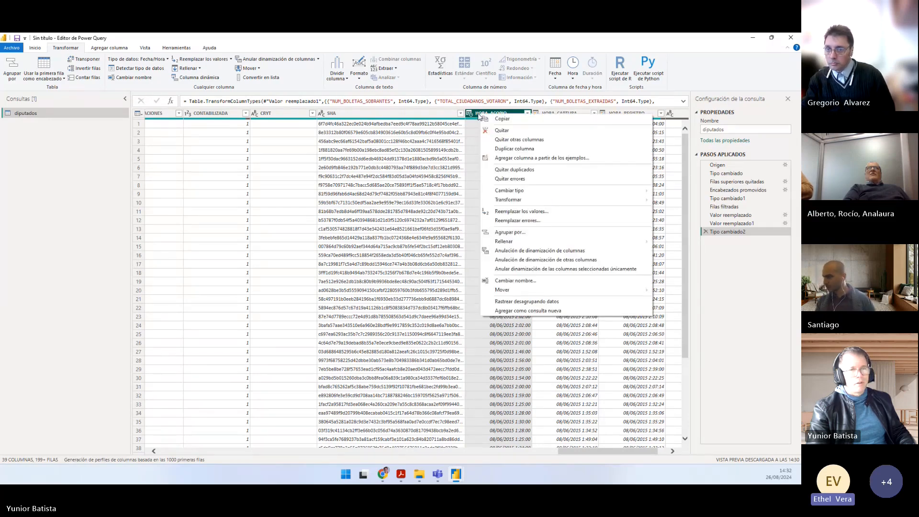
{"action": "key", "text": "Escape"}
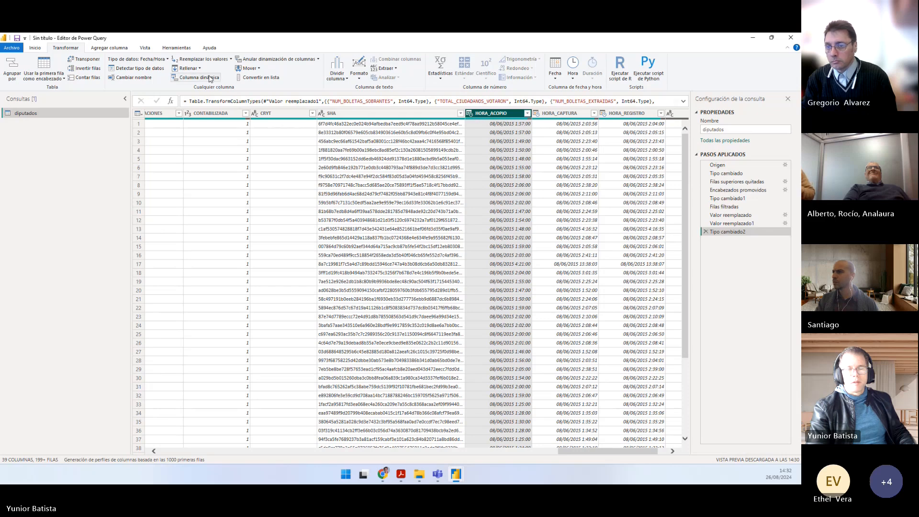
{"action": "left_click", "coordinate": [115, 50]}
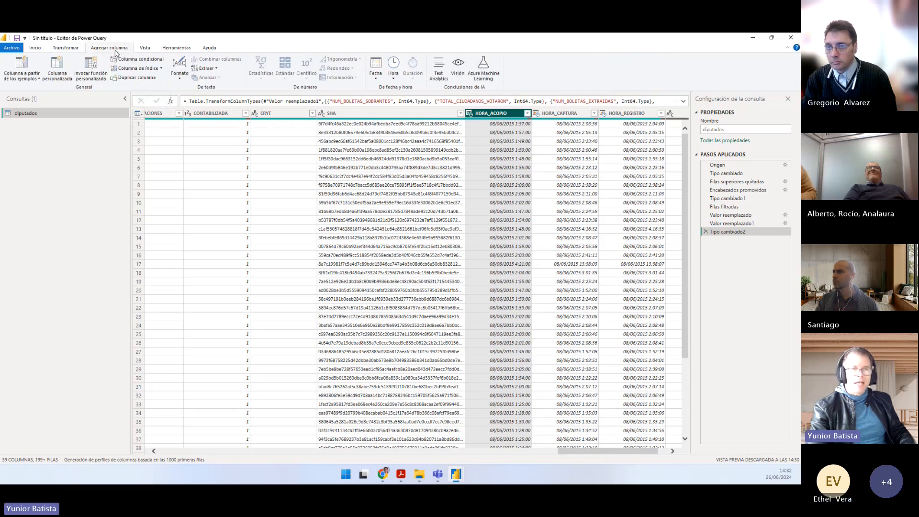
{"action": "left_click", "coordinate": [376, 79]}
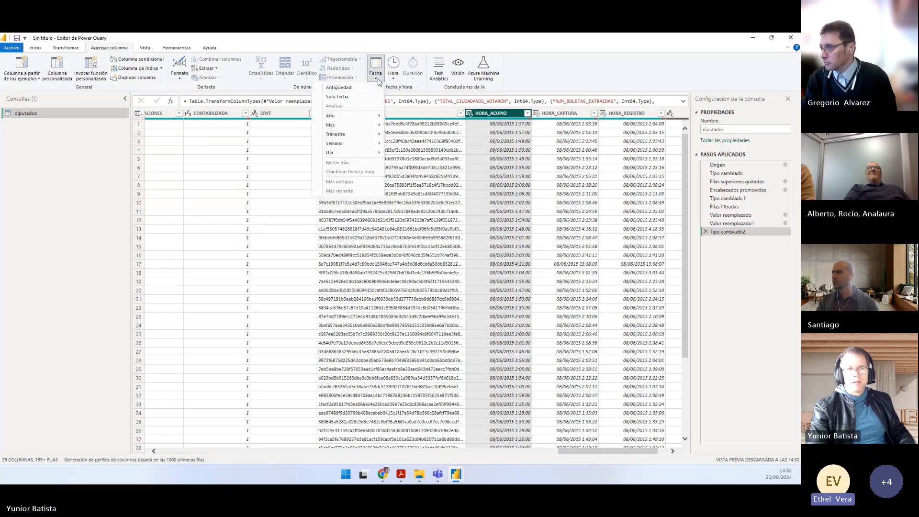
{"action": "mouse_move", "coordinate": [337, 119]}
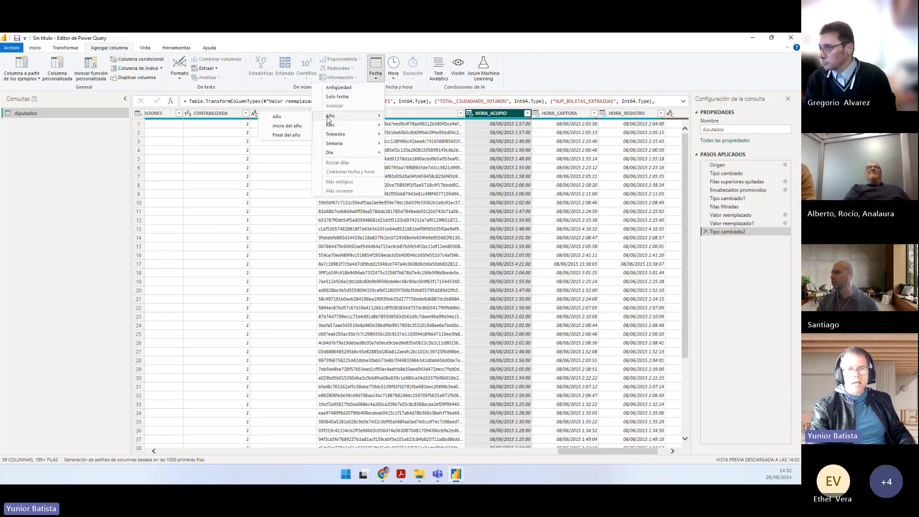
{"action": "left_click", "coordinate": [293, 121]}
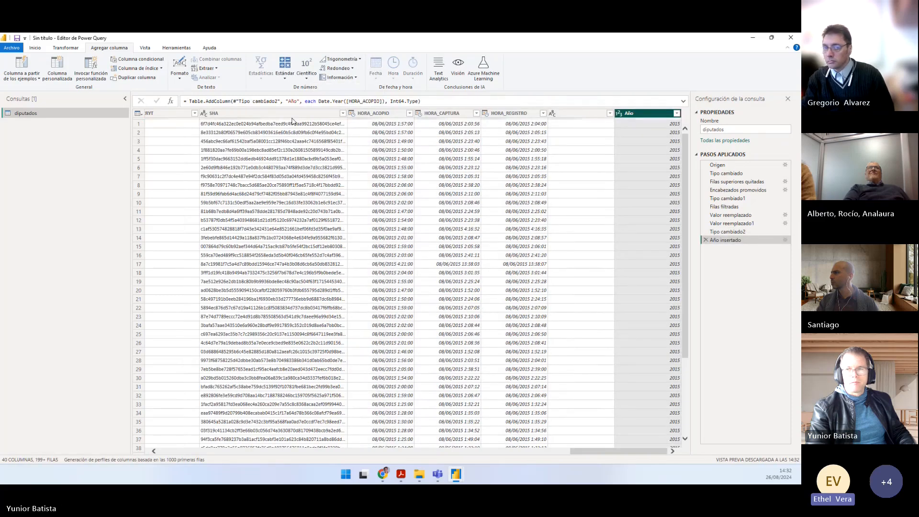
Step: Add a month name column (Nombre del mes) extracted from the HORA_ACOPIO column
{"action": "right_click", "coordinate": [354, 118]}
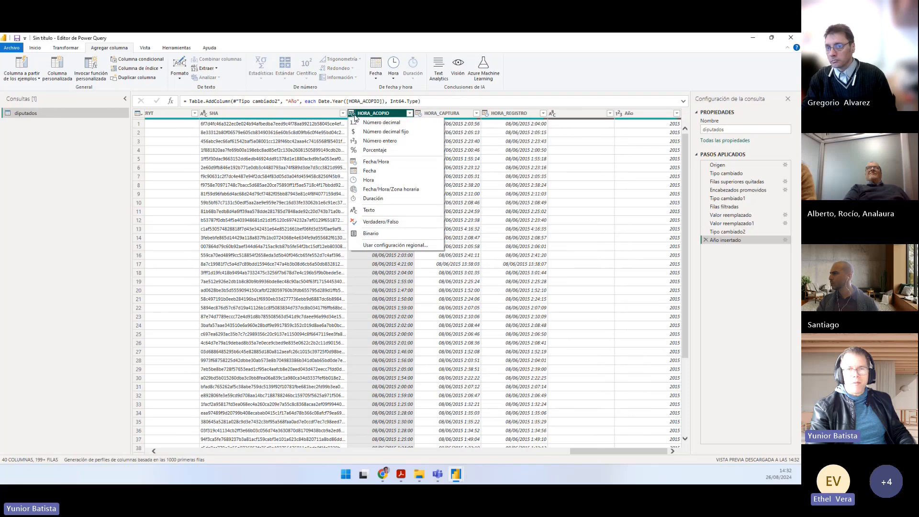
{"action": "left_click", "coordinate": [375, 76]}
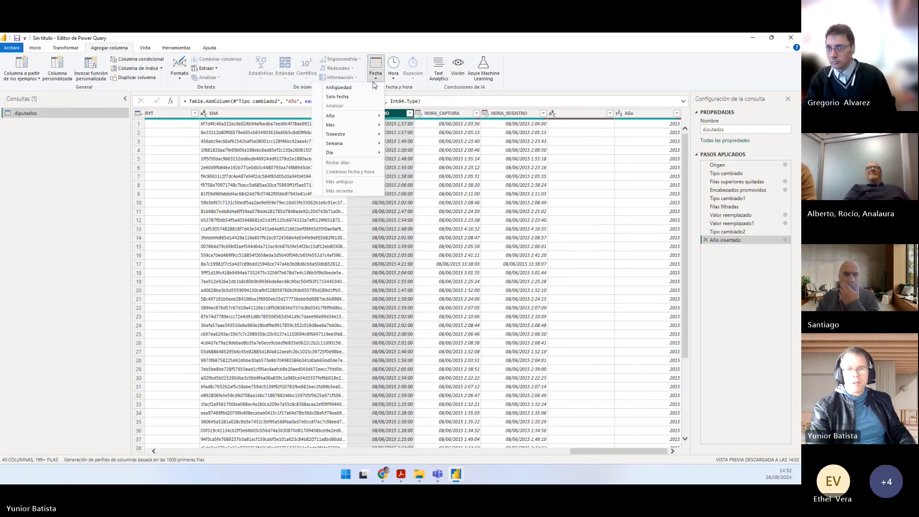
{"action": "mouse_move", "coordinate": [348, 127]}
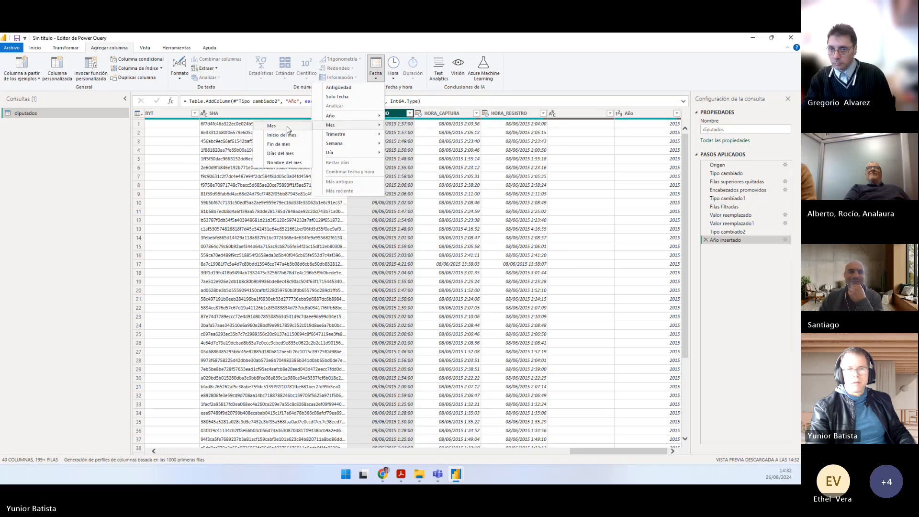
{"action": "left_click", "coordinate": [287, 163]}
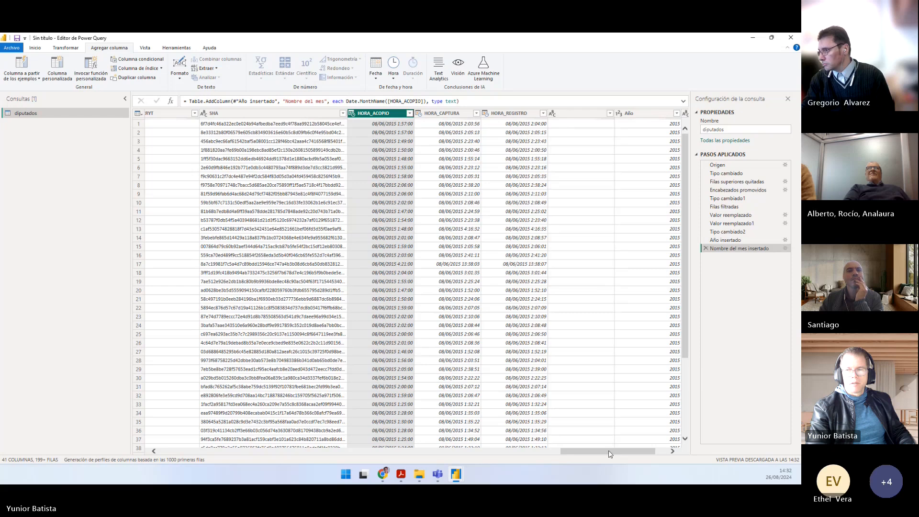
Step: Check the new Nombre del mes column and add a day of year column (Día del año) from HORA_ACOPIO
{"action": "left_click_drag", "start_coordinate": [609, 451], "coordinate": [630, 452]}
{"action": "left_click", "coordinate": [574, 117]}
{"action": "left_click", "coordinate": [640, 116]}
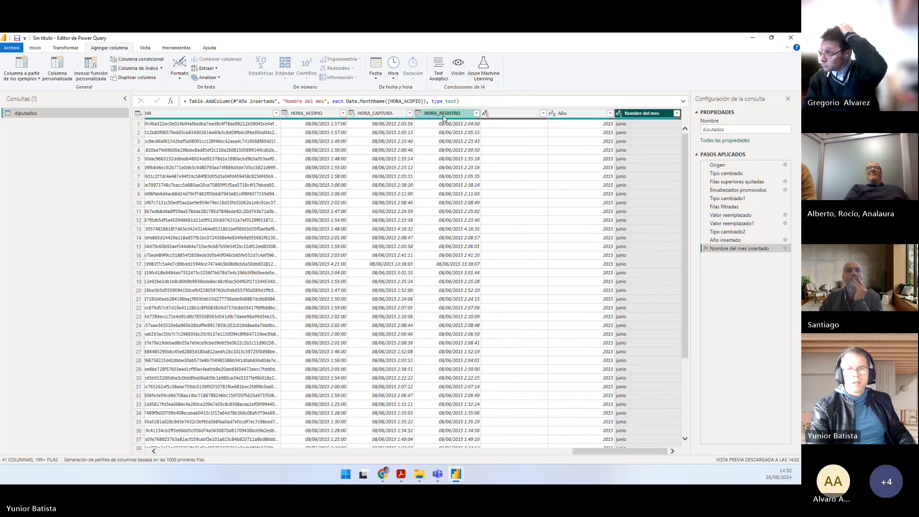
{"action": "left_click", "coordinate": [329, 117]}
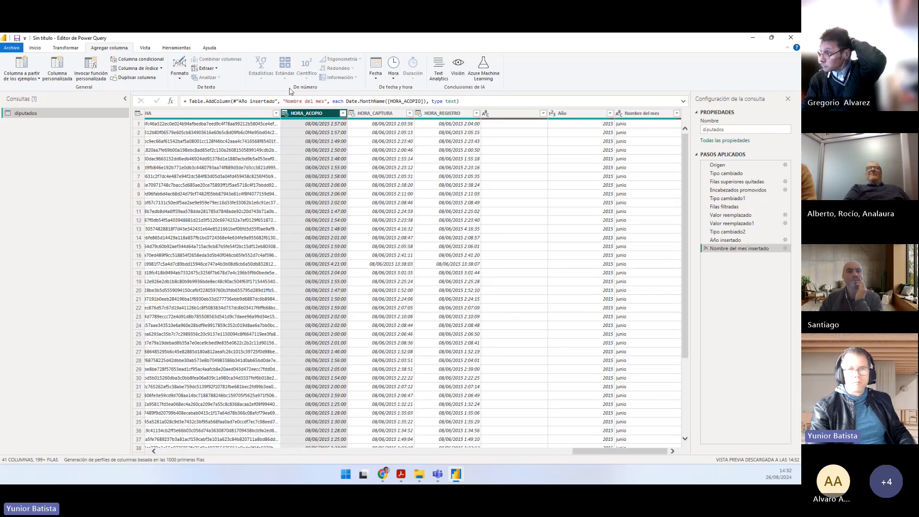
{"action": "left_click", "coordinate": [376, 77]}
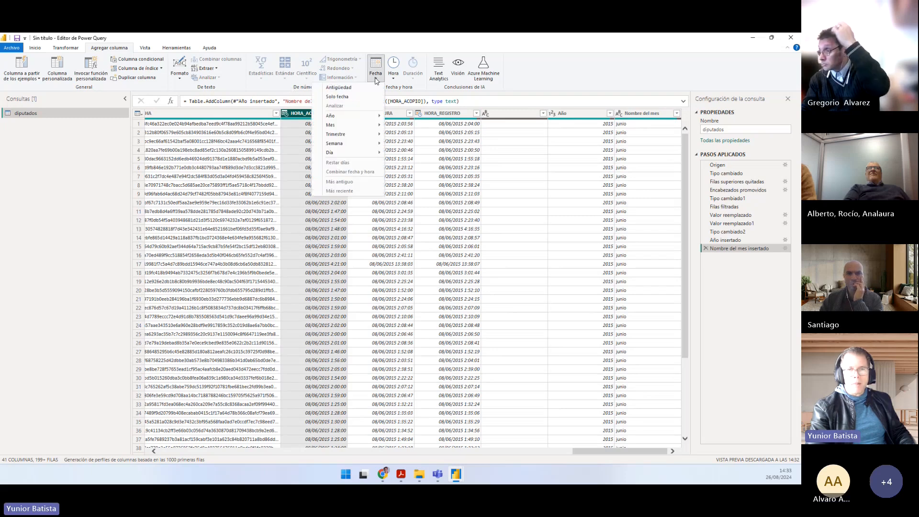
{"action": "mouse_move", "coordinate": [348, 152]}
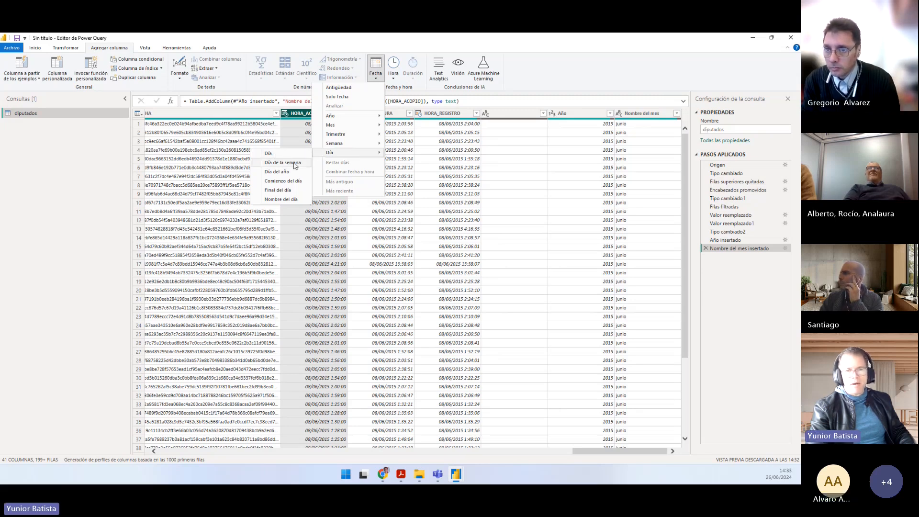
{"action": "left_click", "coordinate": [289, 172]}
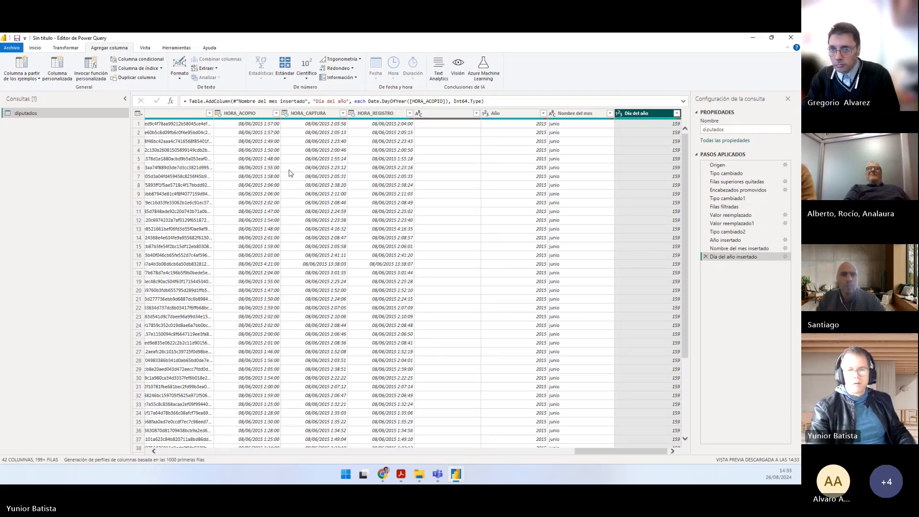
Step: Look over the diputados vote columns, then switch to Práctico.pdf and read point 8 on removing columns without data
{"action": "left_click_drag", "start_coordinate": [605, 454], "coordinate": [454, 458]}
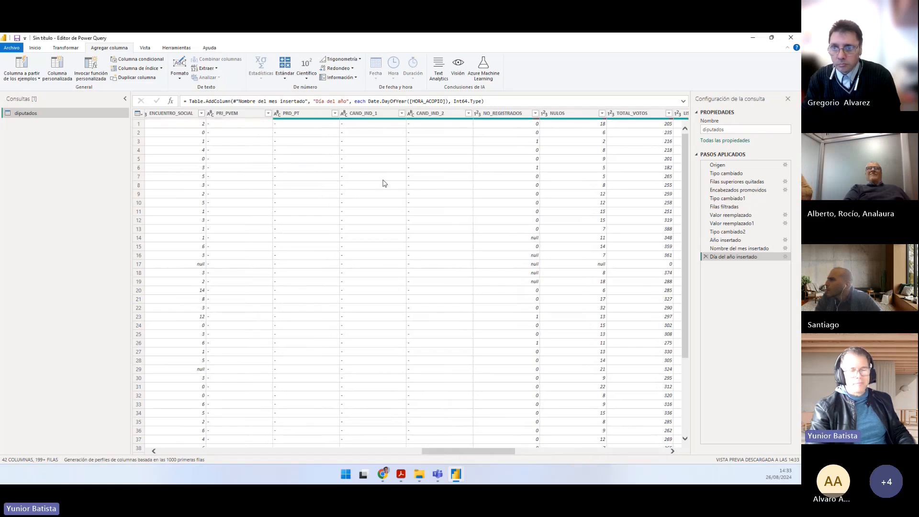
{"action": "key", "text": "alt+Tab"}
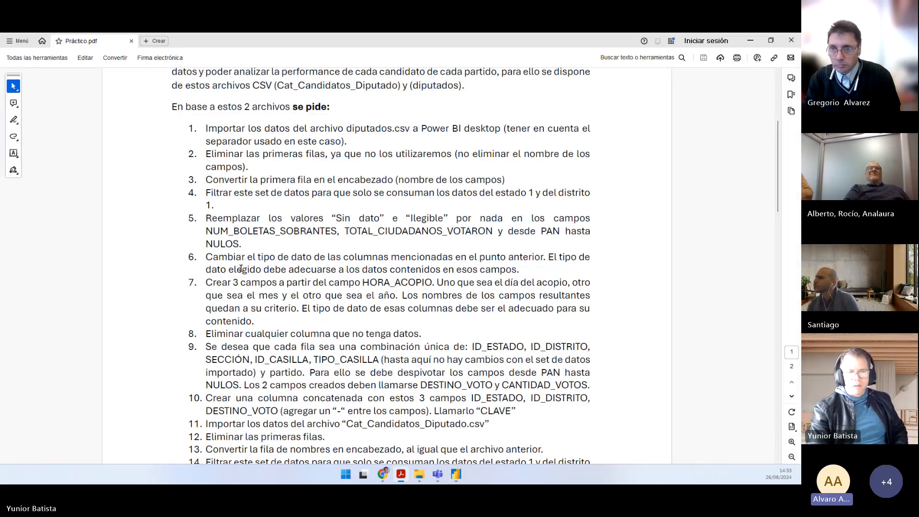
{"action": "left_click_drag", "start_coordinate": [206, 334], "coordinate": [417, 330]}
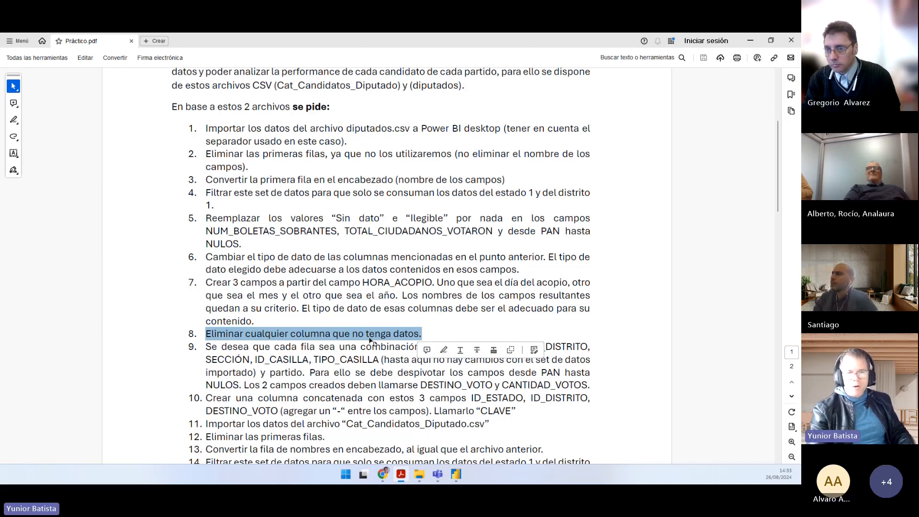
Step: Switch back to the Power Query editor and remove the unnamed empty column between HORA_REGISTRO and Año
{"action": "key", "text": "alt+Tab"}
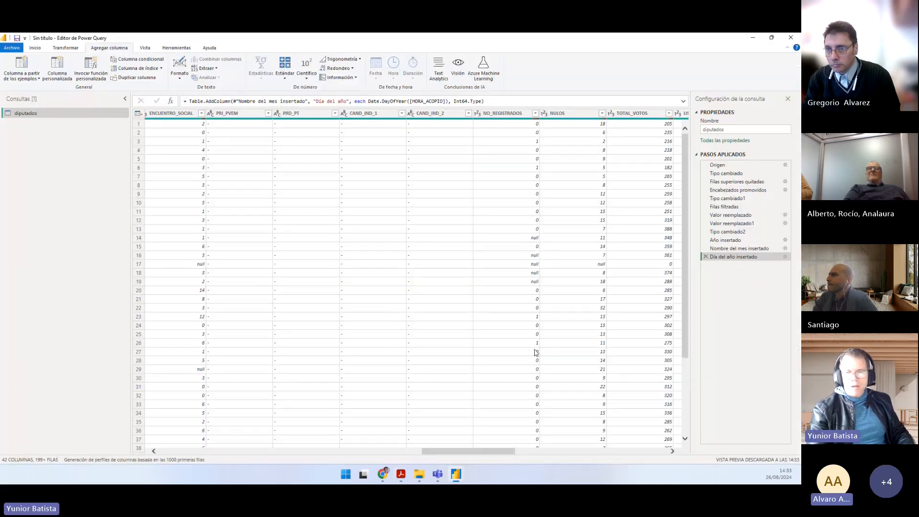
{"action": "left_click_drag", "start_coordinate": [473, 454], "coordinate": [628, 451]}
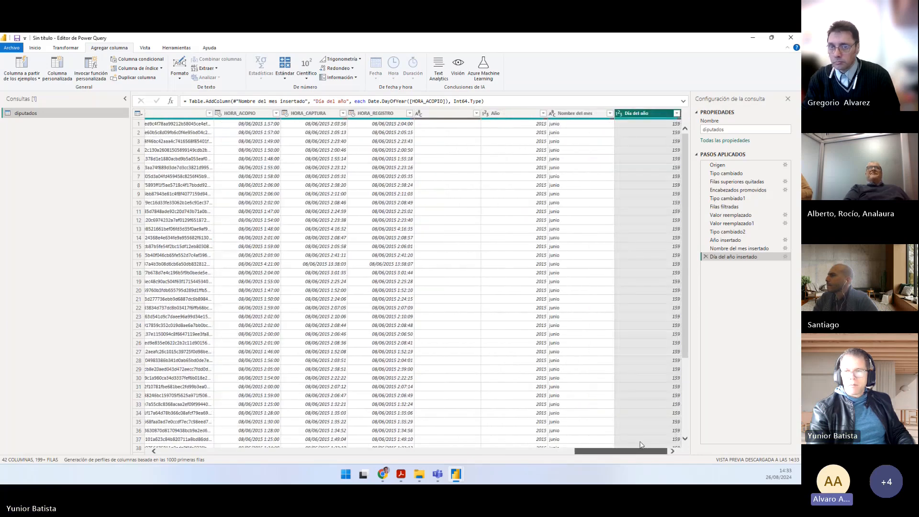
{"action": "left_click", "coordinate": [433, 115]}
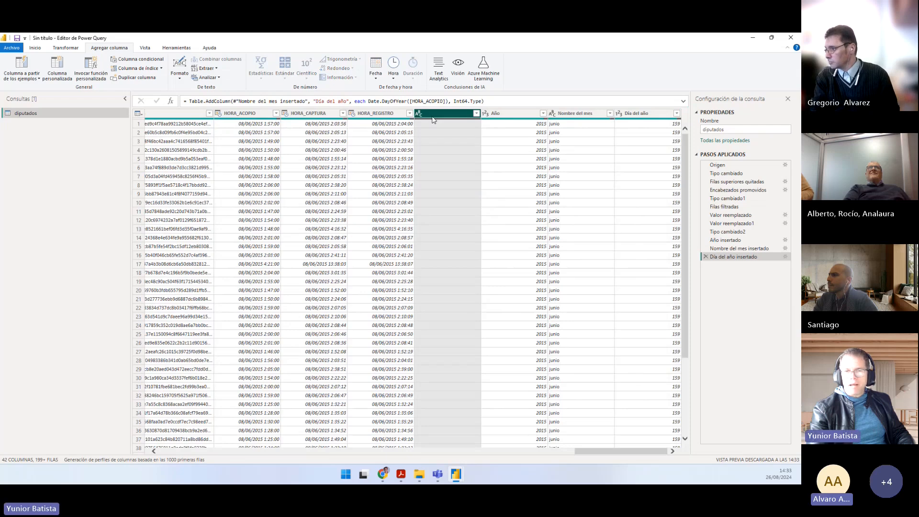
{"action": "left_click_drag", "start_coordinate": [602, 453], "coordinate": [552, 451]}
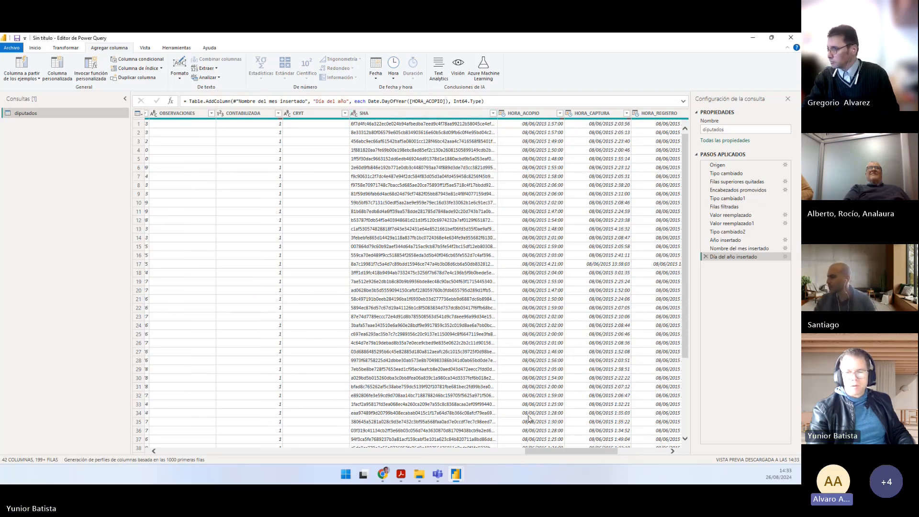
{"action": "left_click_drag", "start_coordinate": [535, 454], "coordinate": [563, 454]}
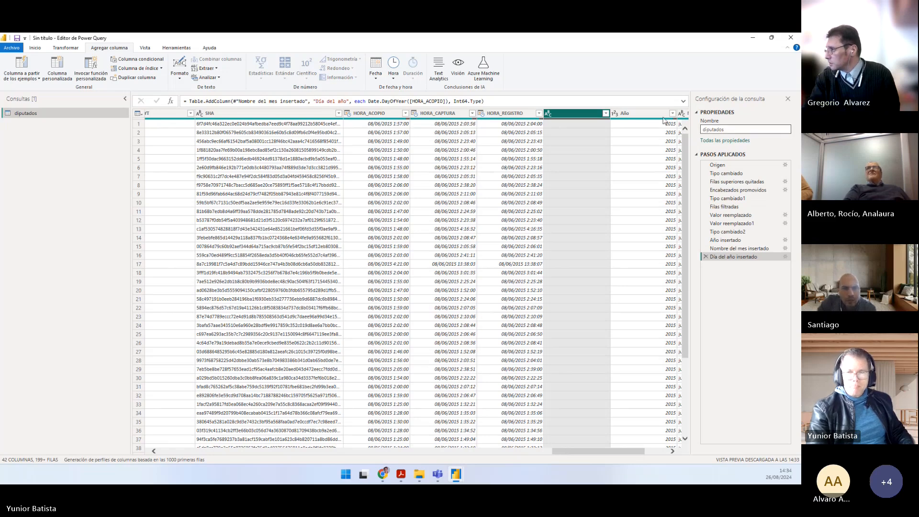
{"action": "right_click", "coordinate": [569, 114]}
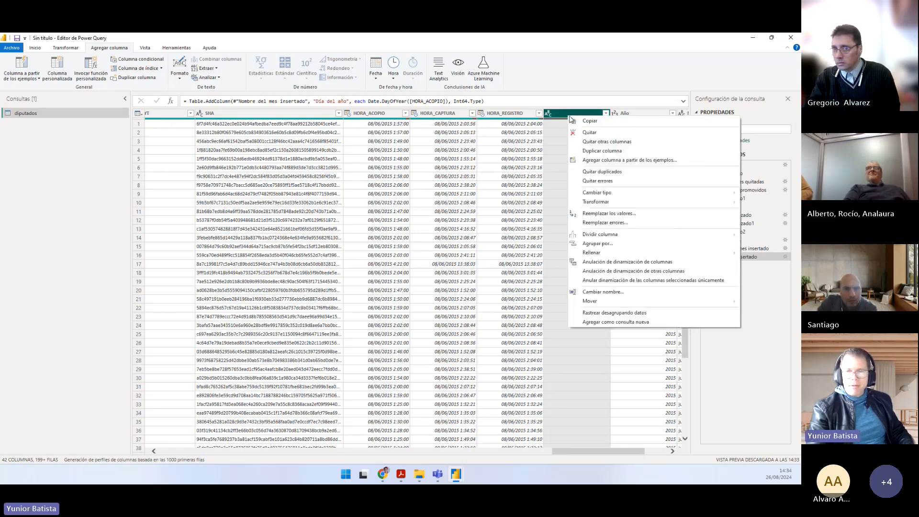
{"action": "left_click", "coordinate": [592, 137]}
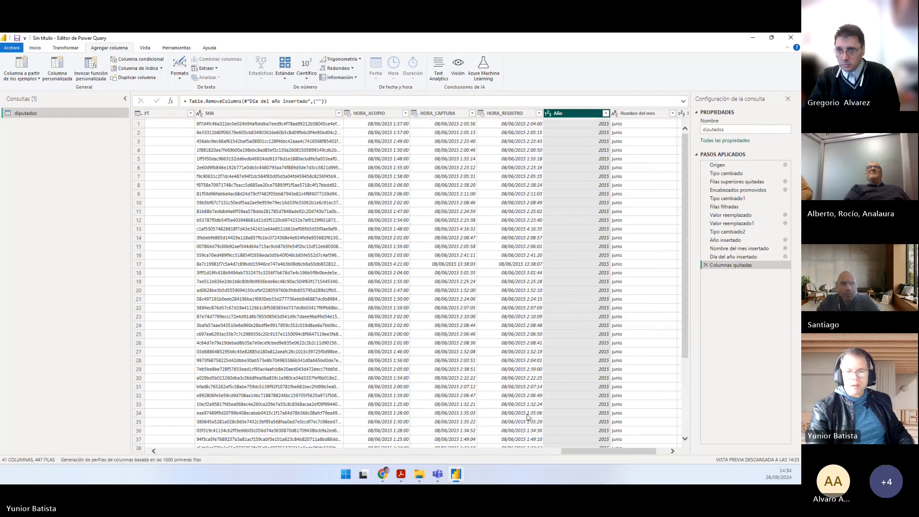
Step: Remove the SHA column, located between CRYT and HORA_ACOPIO, from diputados
{"action": "left_click_drag", "start_coordinate": [573, 450], "coordinate": [549, 451]}
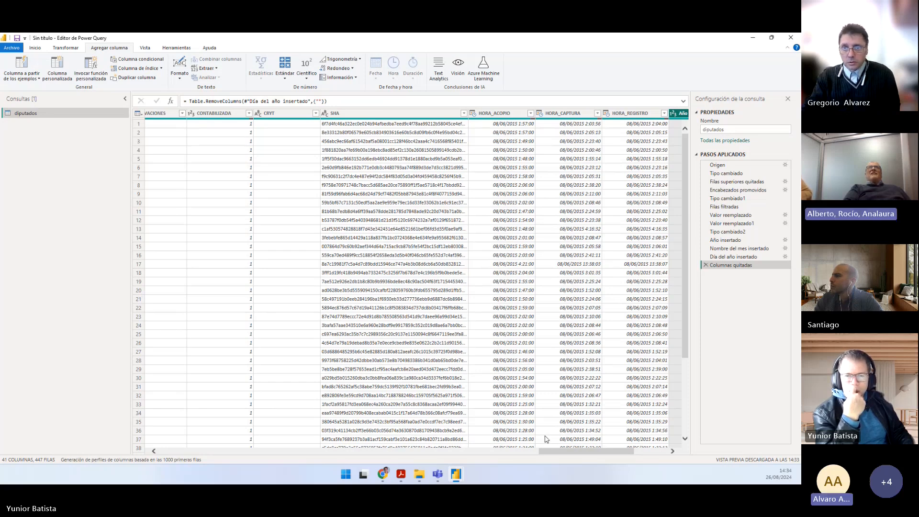
{"action": "left_click", "coordinate": [65, 48]}
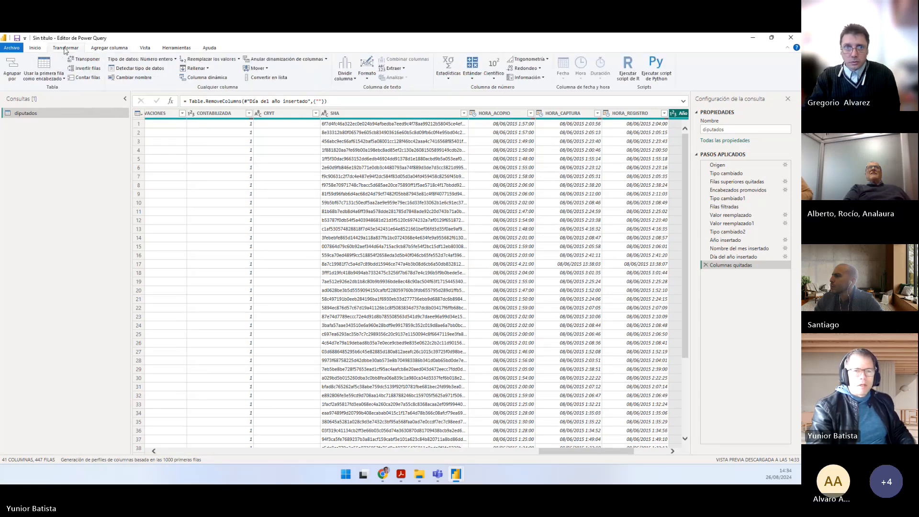
{"action": "left_click", "coordinate": [36, 49]}
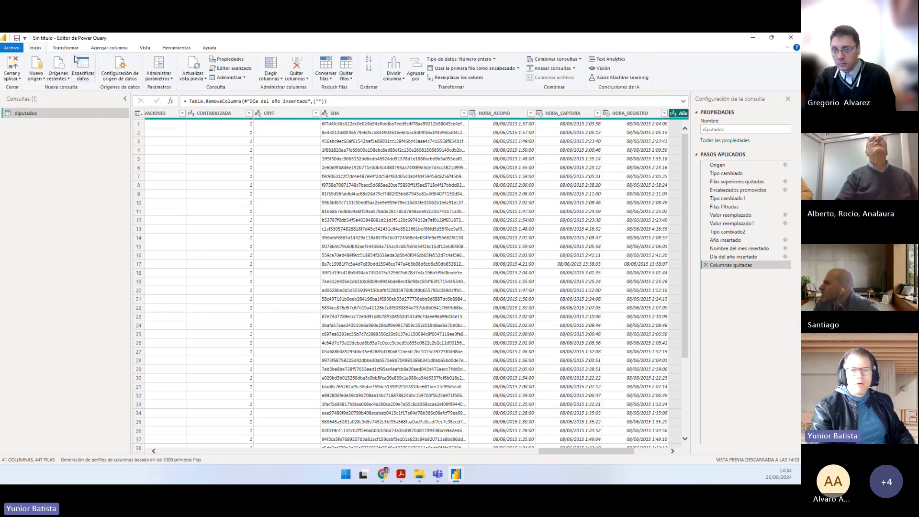
{"action": "left_click", "coordinate": [393, 117]}
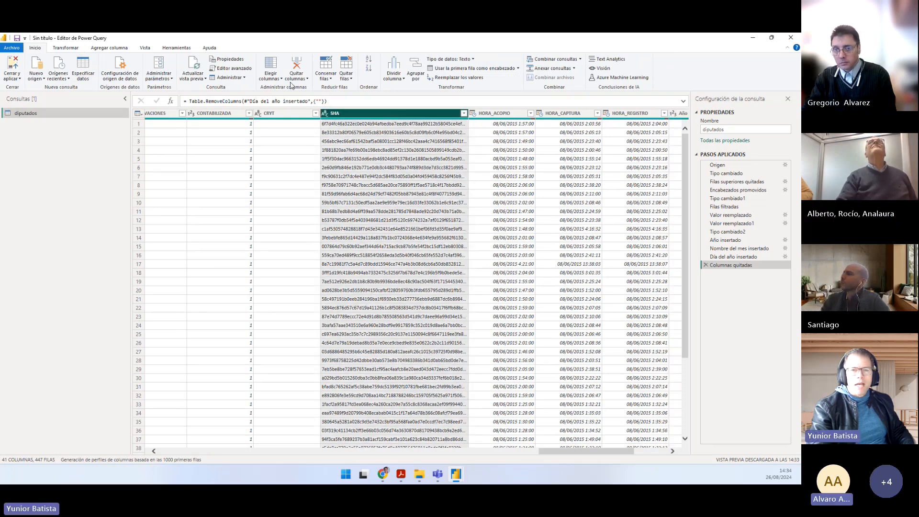
{"action": "left_click", "coordinate": [297, 67]}
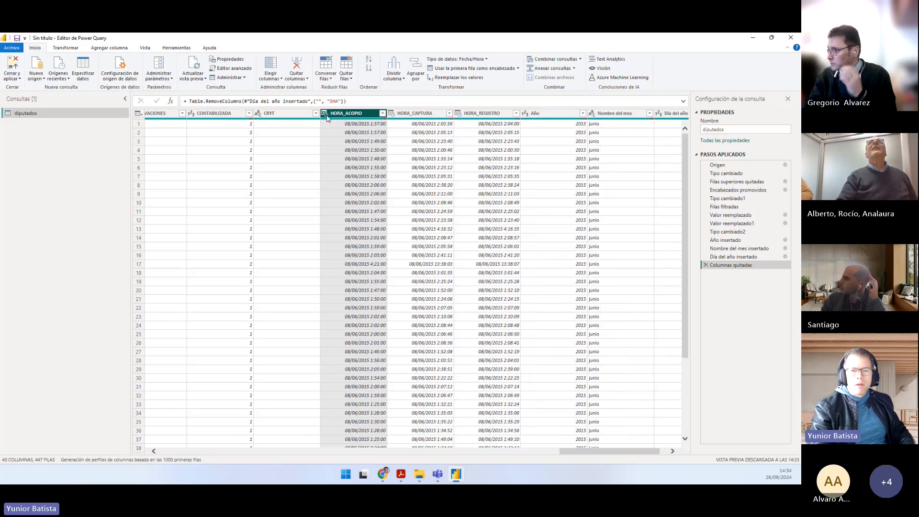
{"action": "left_click_drag", "start_coordinate": [598, 452], "coordinate": [552, 457]}
{"action": "left_click", "coordinate": [279, 80]}
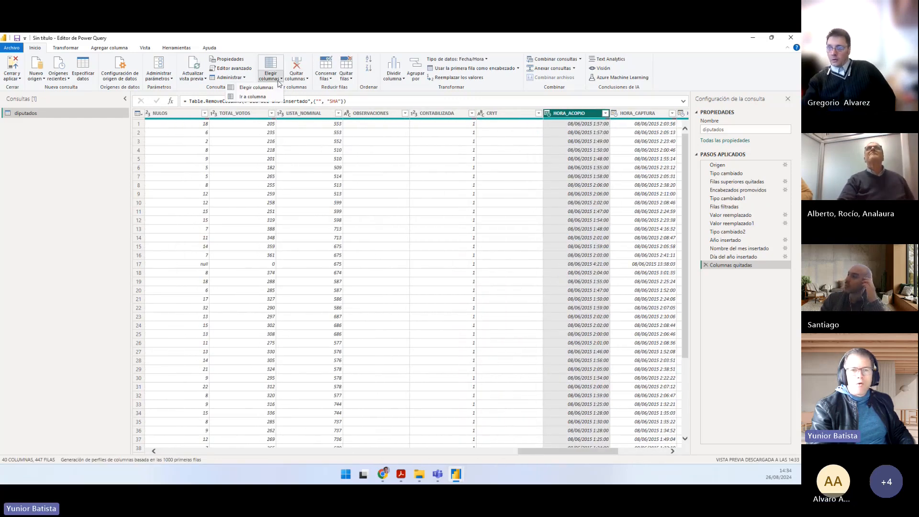
{"action": "left_click", "coordinate": [266, 90]}
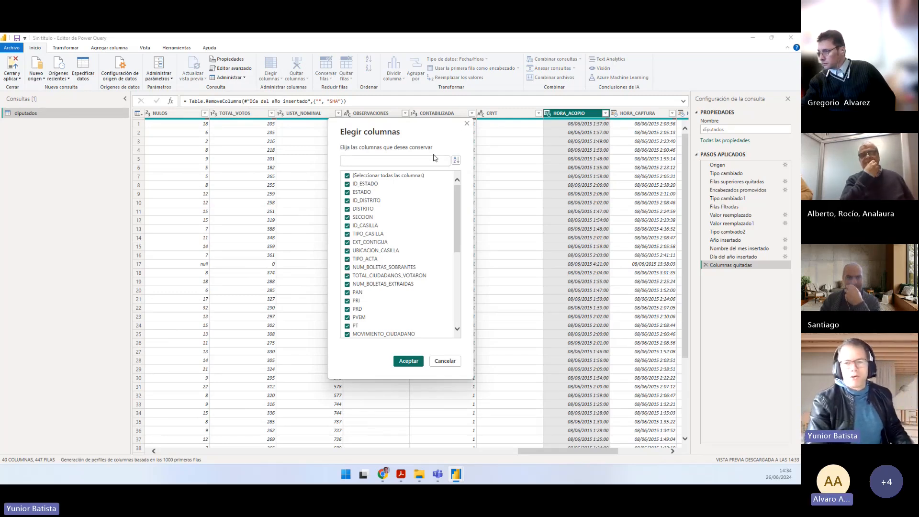
{"action": "left_click", "coordinate": [466, 124]}
Step: Remove the empty CRYT column from diputados
{"action": "left_click", "coordinate": [499, 118]}
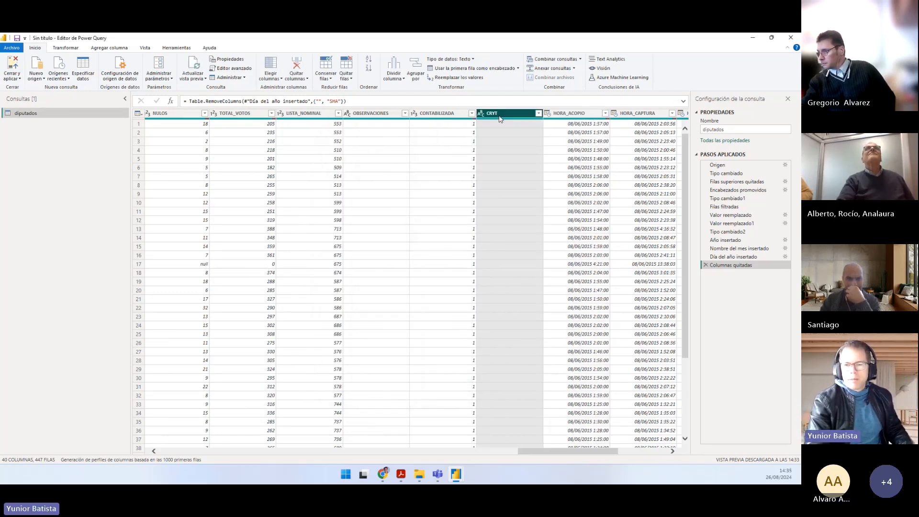
{"action": "right_click", "coordinate": [499, 119]}
{"action": "left_click", "coordinate": [498, 132]}
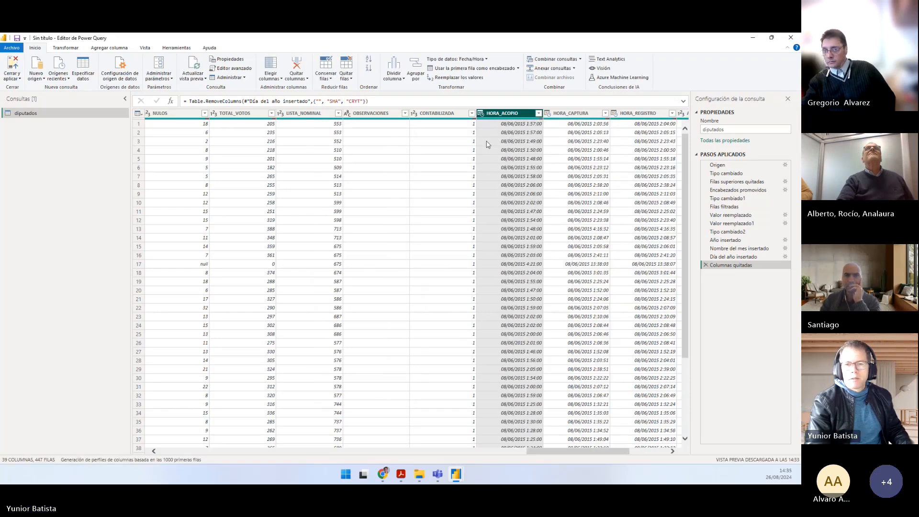
Step: Remove the OBSERVACIONES column, located between LISTA_NOMINAL and CONTABILIZADA, from diputados
{"action": "left_click", "coordinate": [380, 113]}
{"action": "right_click", "coordinate": [379, 115]}
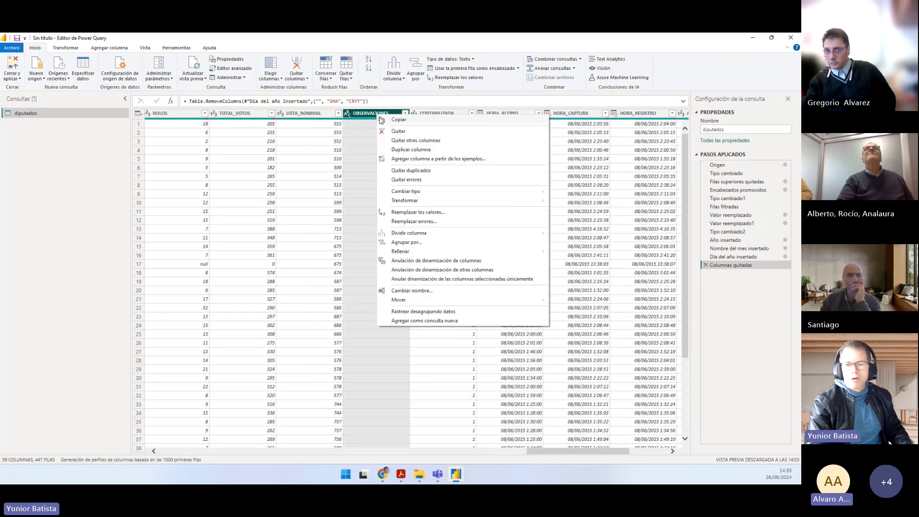
{"action": "left_click", "coordinate": [405, 132]}
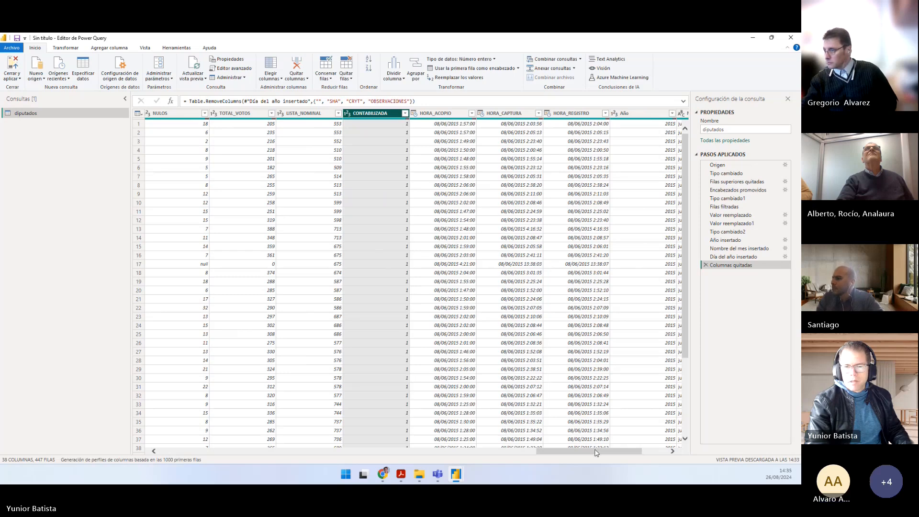
Step: Remove the four adjacent columns without data, PRI_PVEM, PRD_PT, CAND_IND_1 and CAND_IND_2, from diputados
{"action": "left_click_drag", "start_coordinate": [596, 452], "coordinate": [509, 452]}
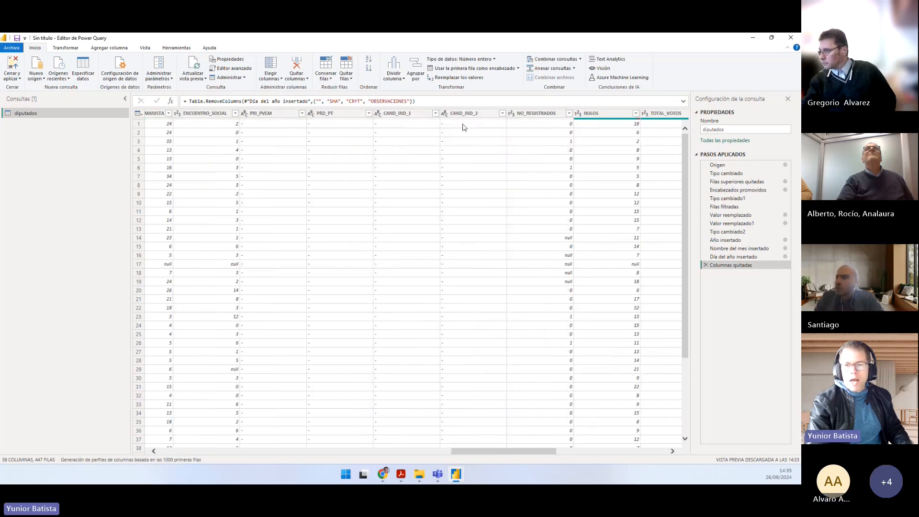
{"action": "left_click", "coordinate": [466, 115]}
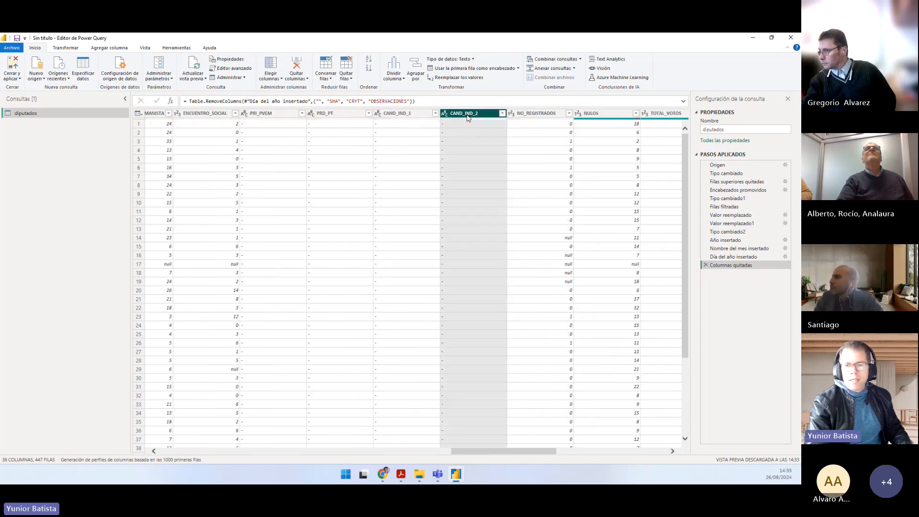
{"action": "left_click", "coordinate": [261, 114], "text": "shift"}
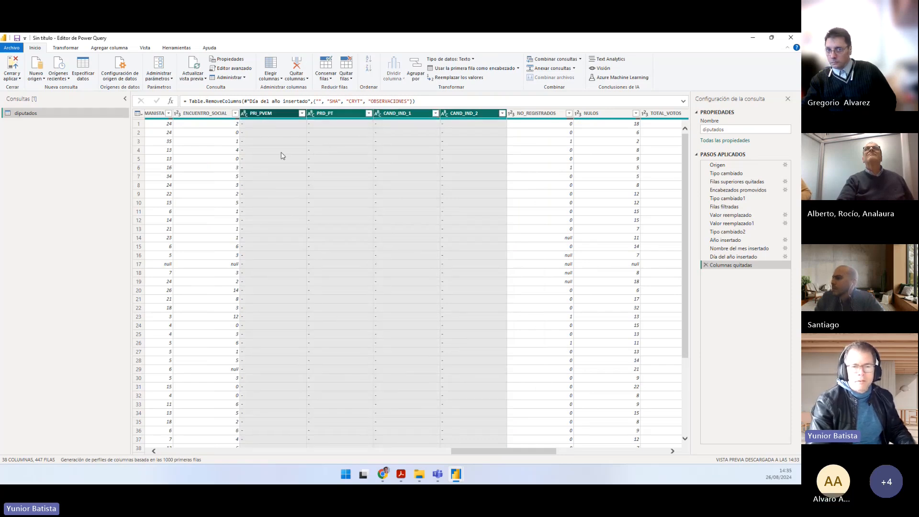
{"action": "right_click", "coordinate": [275, 114]}
{"action": "left_click", "coordinate": [280, 131]}
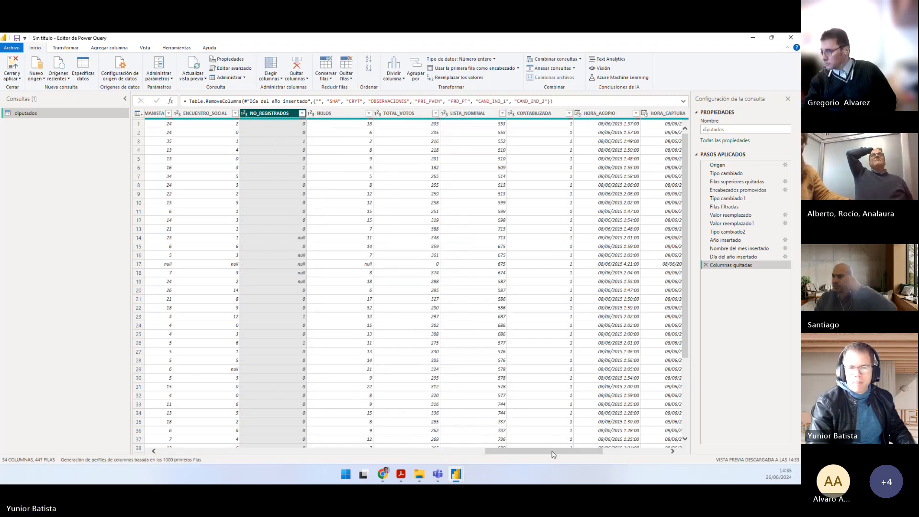
Step: Keep only the rows with errors in NUM_BOLETAS_EXTRAIDAS and inspect the error details of the first row
{"action": "left_click_drag", "start_coordinate": [553, 454], "coordinate": [330, 432]}
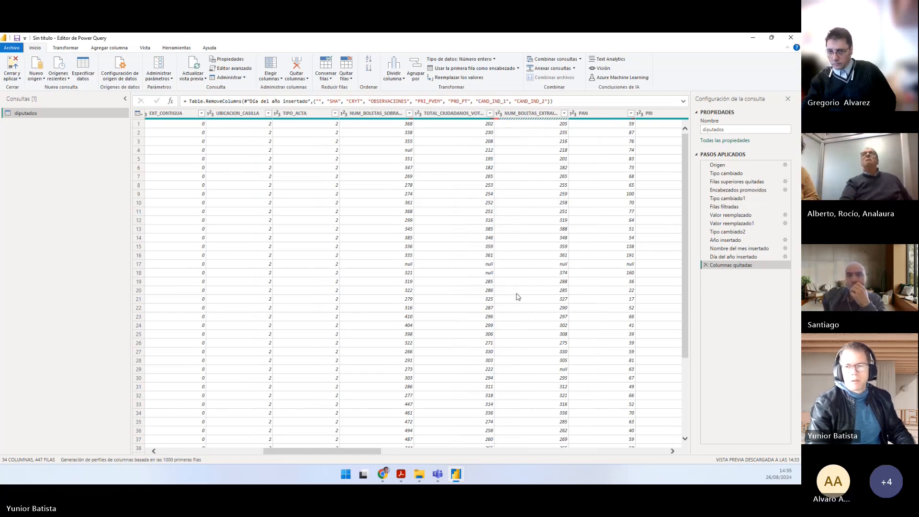
{"action": "mouse_move", "coordinate": [536, 120]}
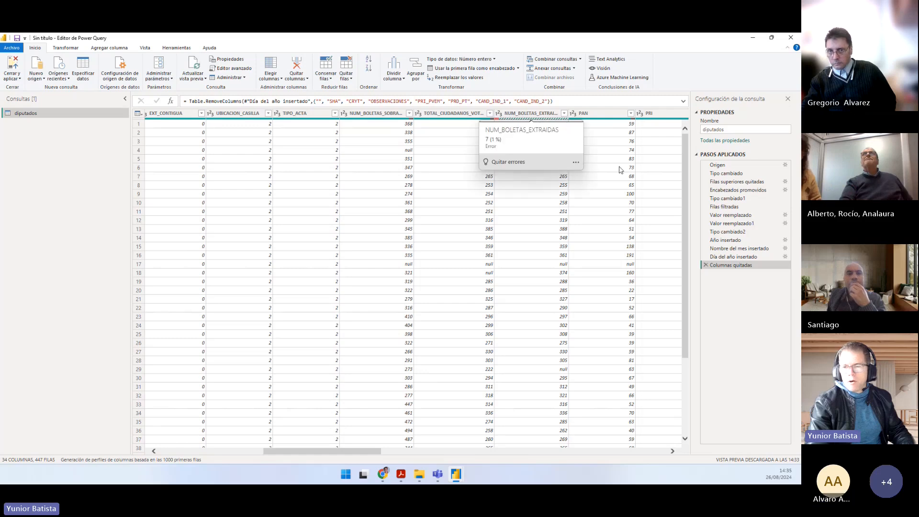
{"action": "left_click", "coordinate": [531, 114]}
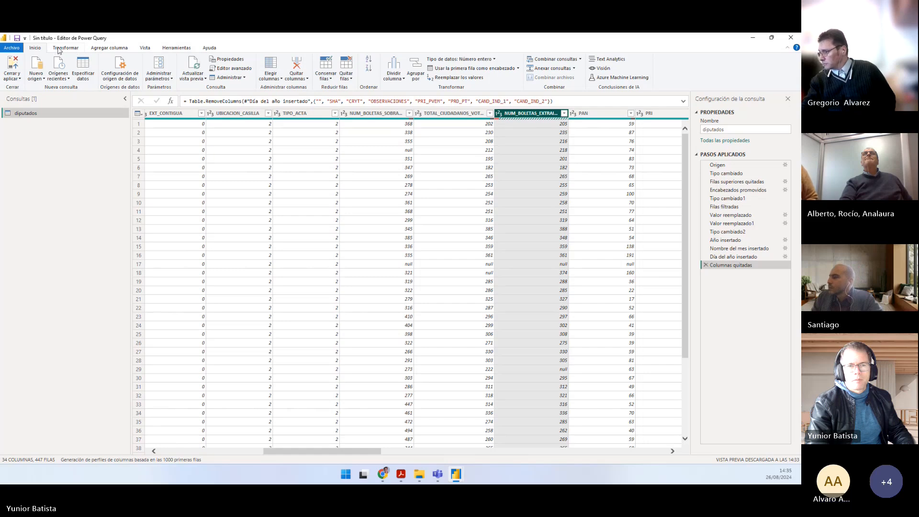
{"action": "left_click", "coordinate": [333, 84]}
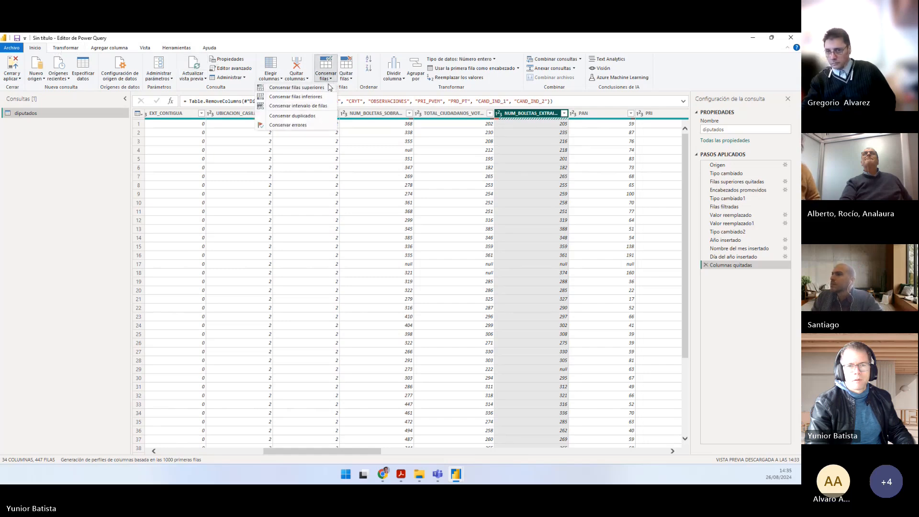
{"action": "left_click", "coordinate": [292, 125]}
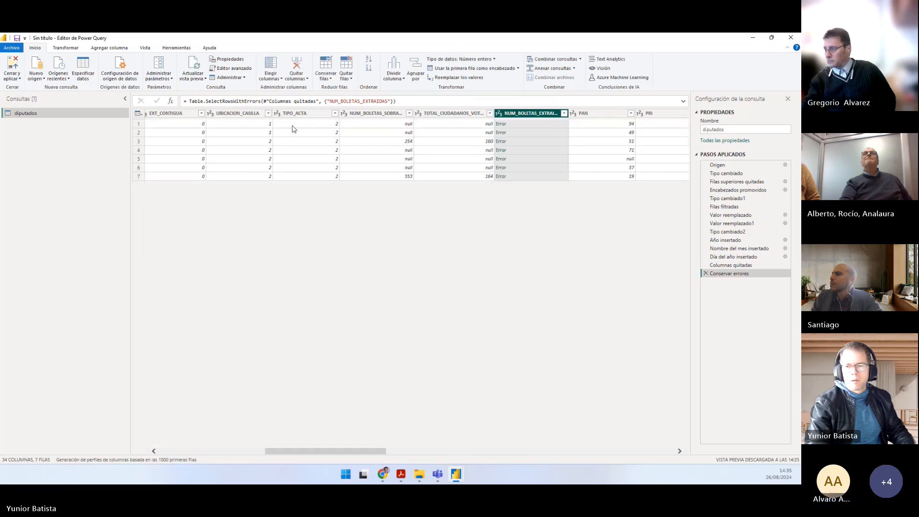
{"action": "left_click", "coordinate": [513, 126]}
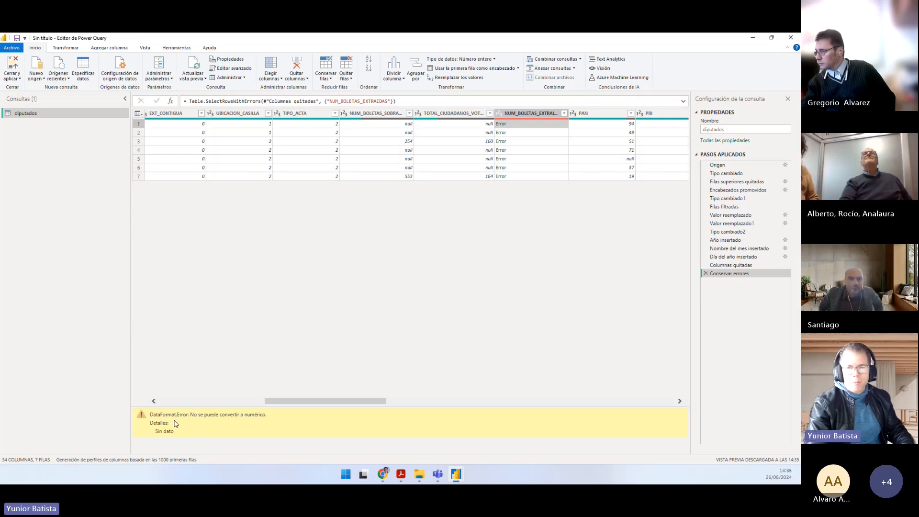
Step: Replace the errors in the NUM_BOLETAS_EXTRAIDAS column with null
{"action": "left_click", "coordinate": [325, 78]}
{"action": "left_click", "coordinate": [72, 48]}
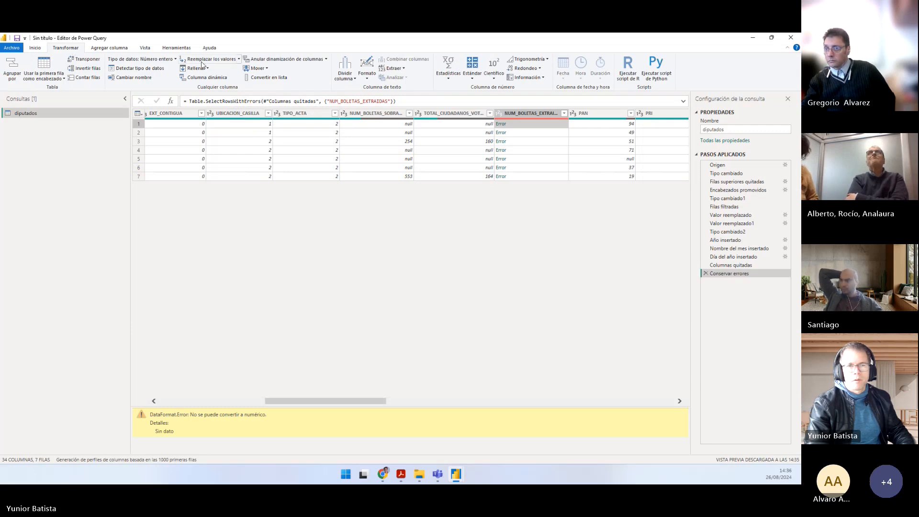
{"action": "left_click", "coordinate": [238, 59]}
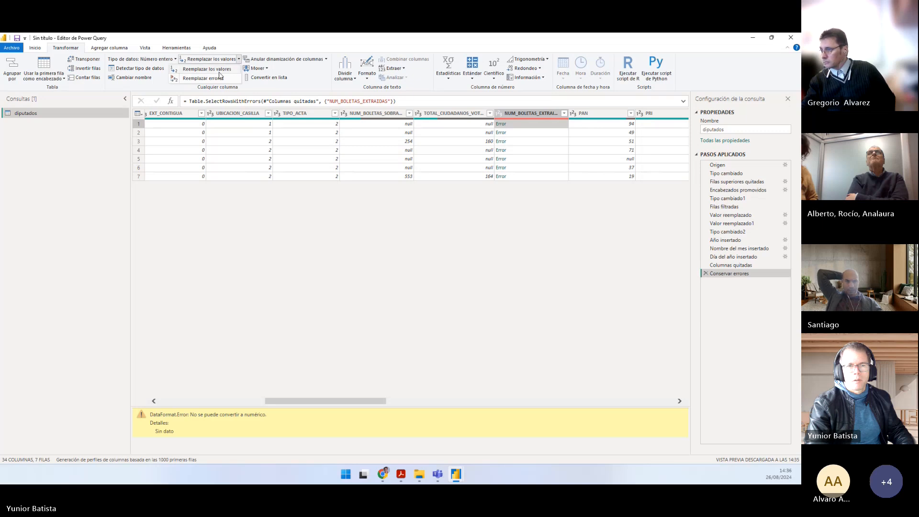
{"action": "left_click", "coordinate": [219, 77]}
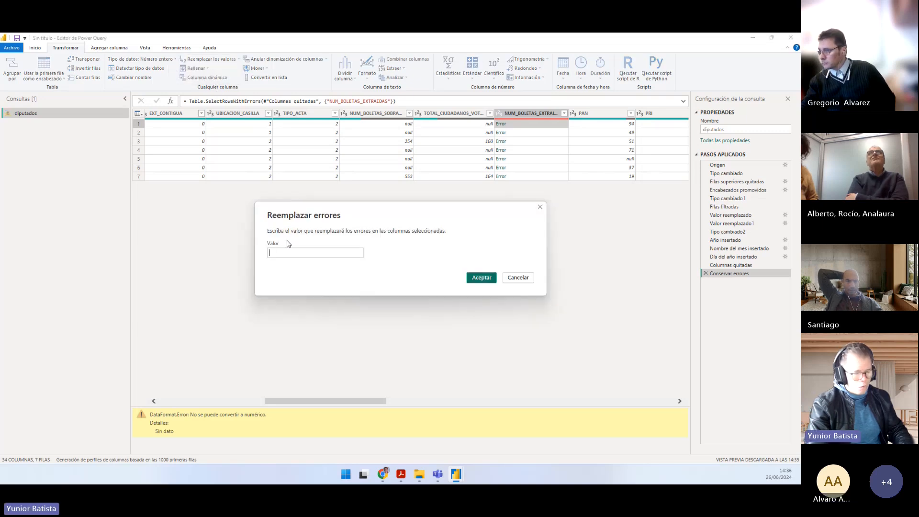
{"action": "type", "text": "null"}
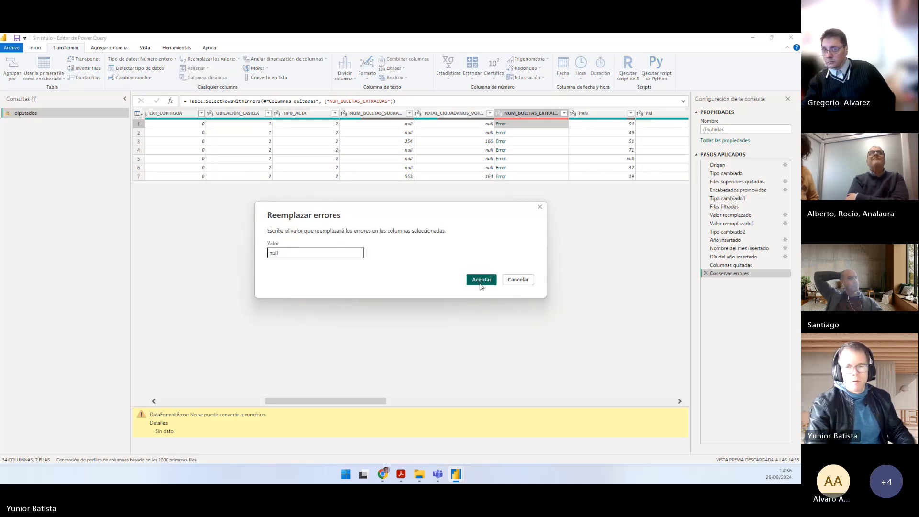
{"action": "left_click", "coordinate": [481, 282]}
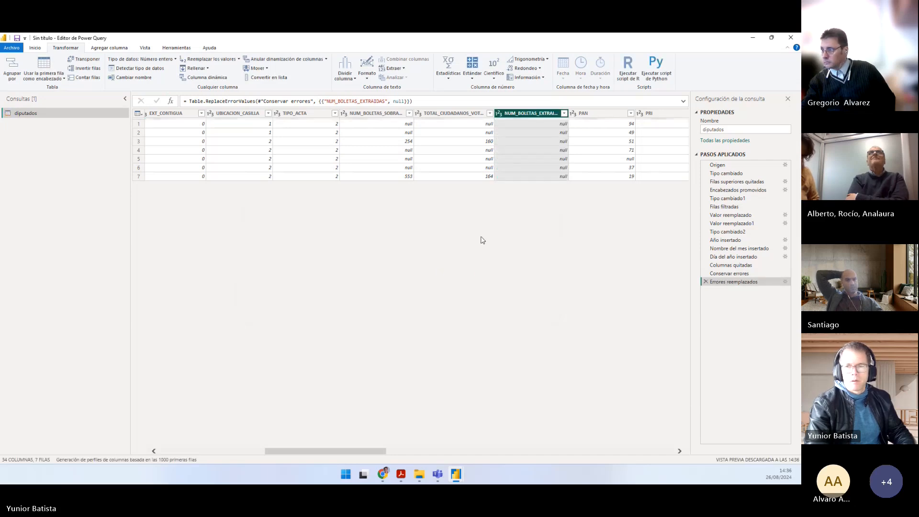
Step: Delete the applied step Conservar errores from the diputados query, confirming its removal
{"action": "left_click", "coordinate": [708, 273]}
{"action": "left_click", "coordinate": [705, 272]}
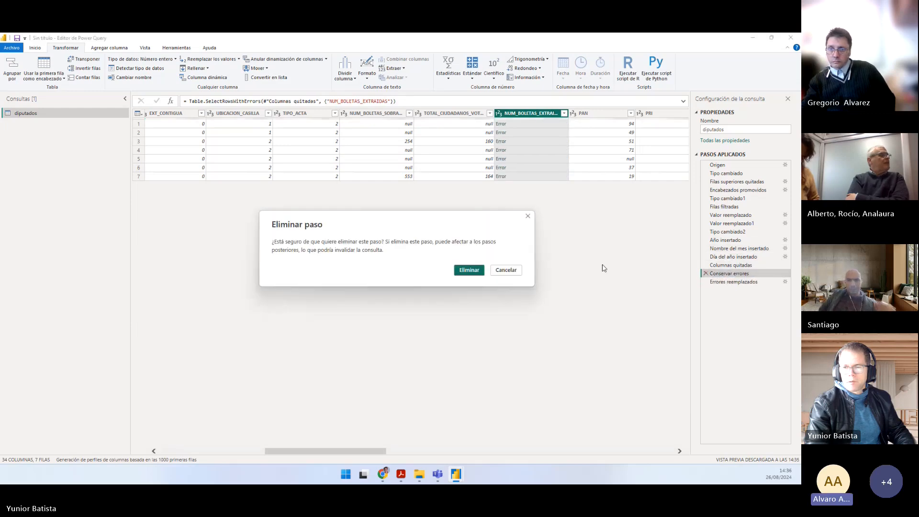
{"action": "left_click", "coordinate": [469, 269]}
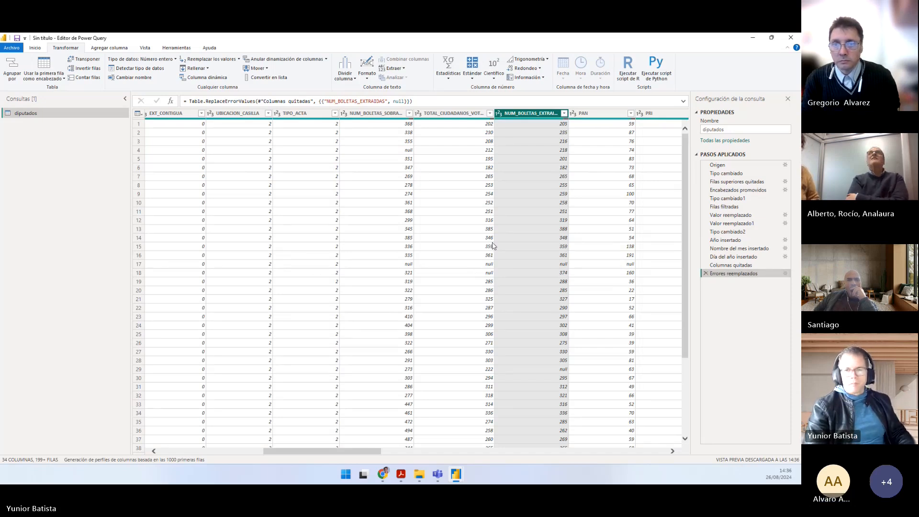
Step: Look across all diputados columns, from ID_ESTADO to Día del año, for any remaining without data
{"action": "left_click", "coordinate": [465, 231]}
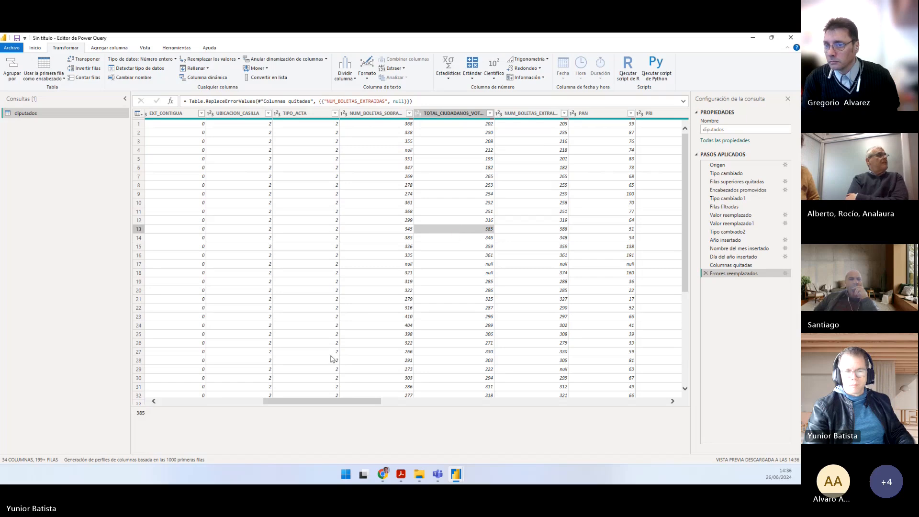
{"action": "left_click_drag", "start_coordinate": [320, 406], "coordinate": [197, 406]}
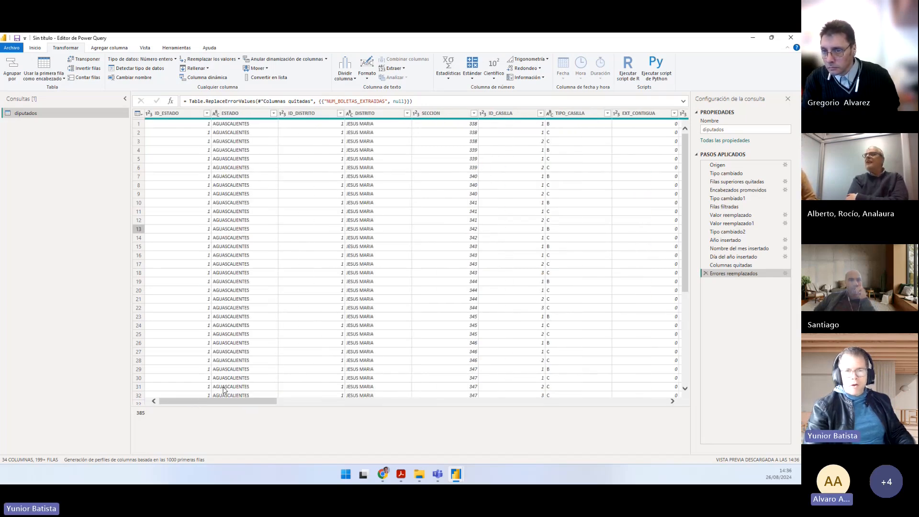
{"action": "left_click_drag", "start_coordinate": [203, 402], "coordinate": [611, 397]}
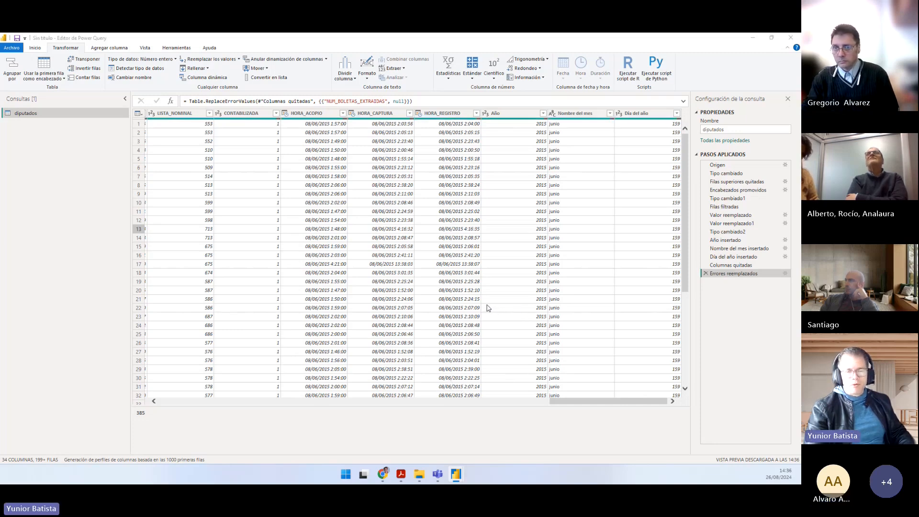
Step: Switch to Práctico.pdf and read point 9 on making each row a unique combination of fields
{"action": "left_click", "coordinate": [402, 477]}
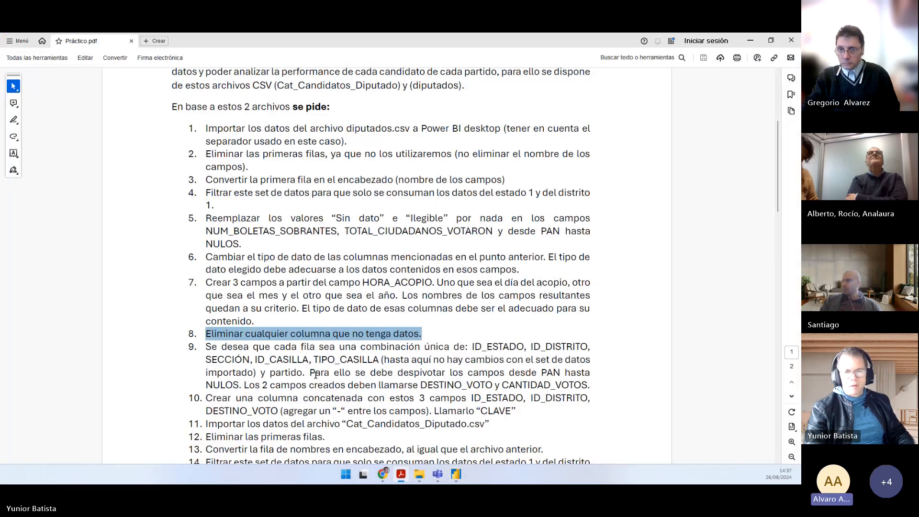
{"action": "scroll", "coordinate": [297, 372], "scroll_direction": "down", "scroll_amount": 2}
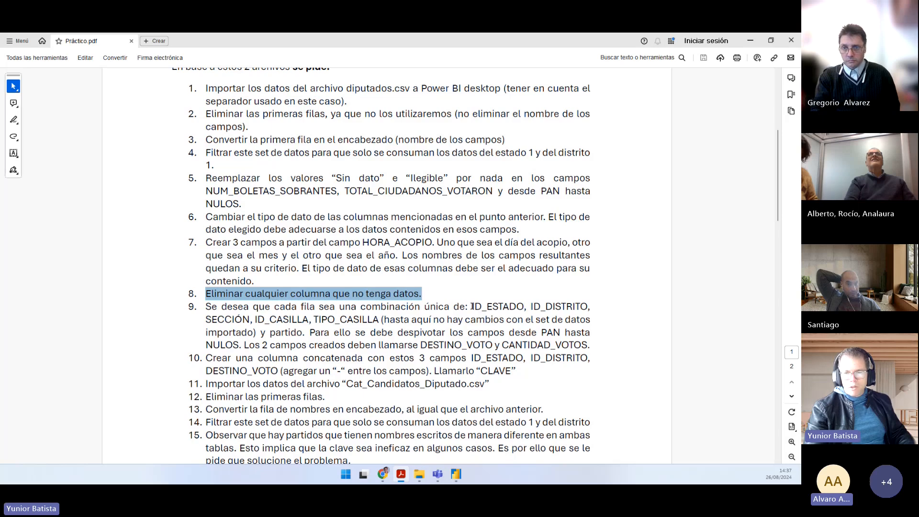
{"action": "left_click_drag", "start_coordinate": [472, 307], "coordinate": [517, 305]}
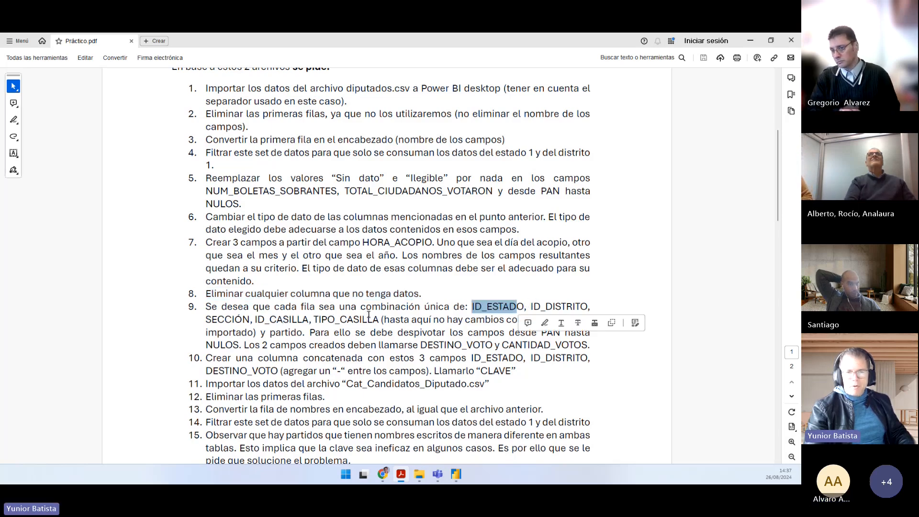
Step: Switch back to the Power Query editor and match the diputados columns from ID_ESTADO to TIPO_CASILLA against the fields listed in point 9
{"action": "mouse_move", "coordinate": [457, 477]}
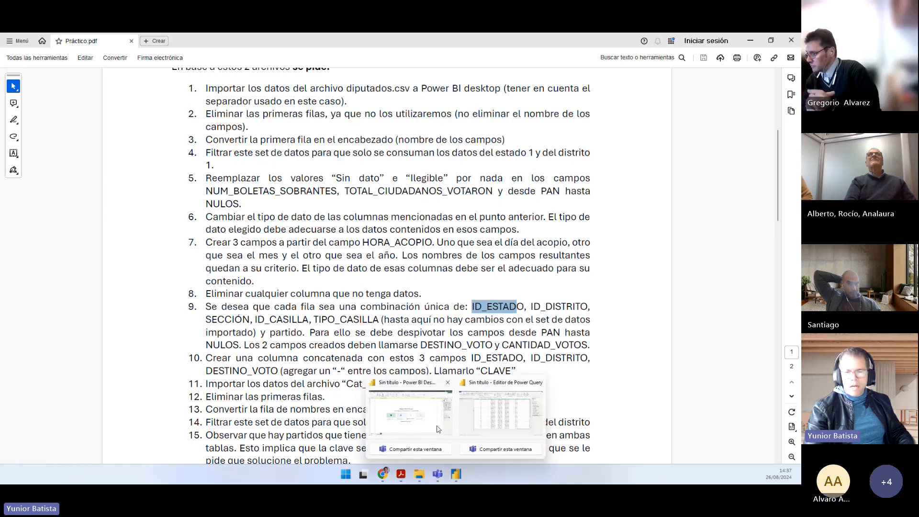
{"action": "left_click", "coordinate": [500, 413]}
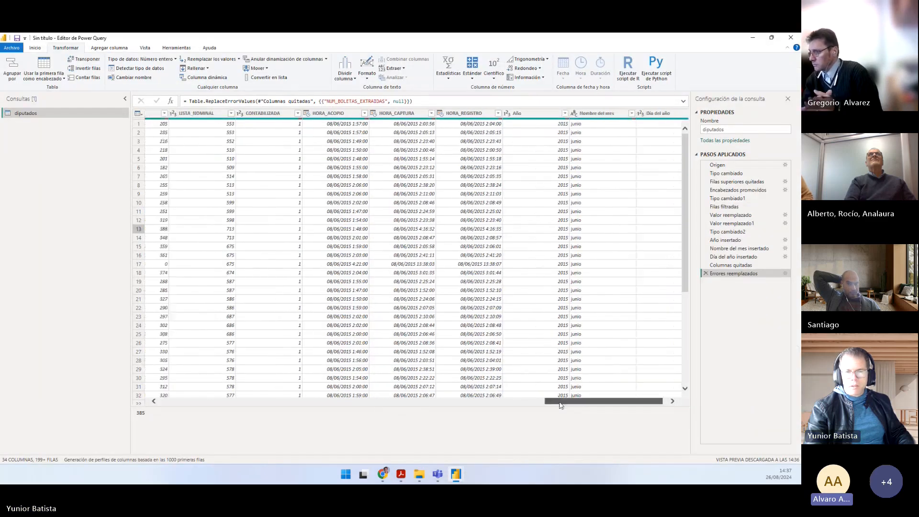
{"action": "left_click", "coordinate": [172, 114]}
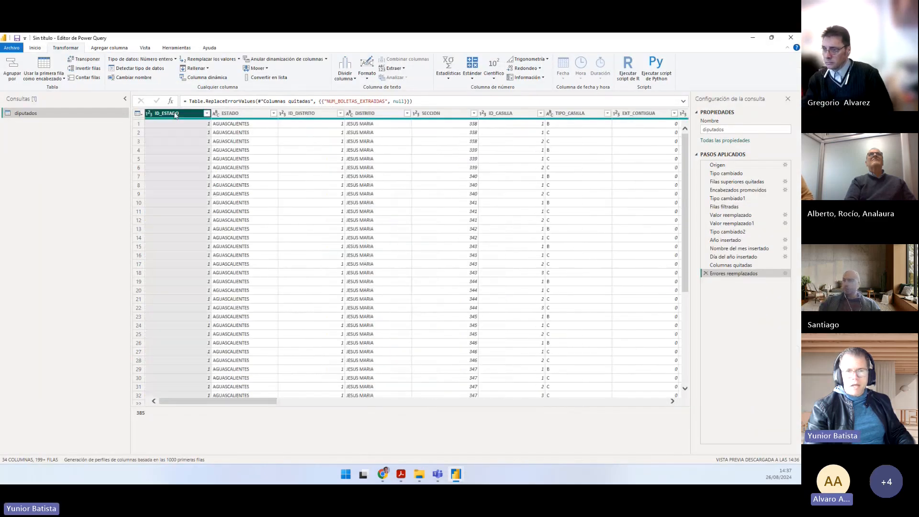
{"action": "left_click", "coordinate": [227, 115]}
{"action": "left_click", "coordinate": [311, 115]}
{"action": "left_click", "coordinate": [370, 115]}
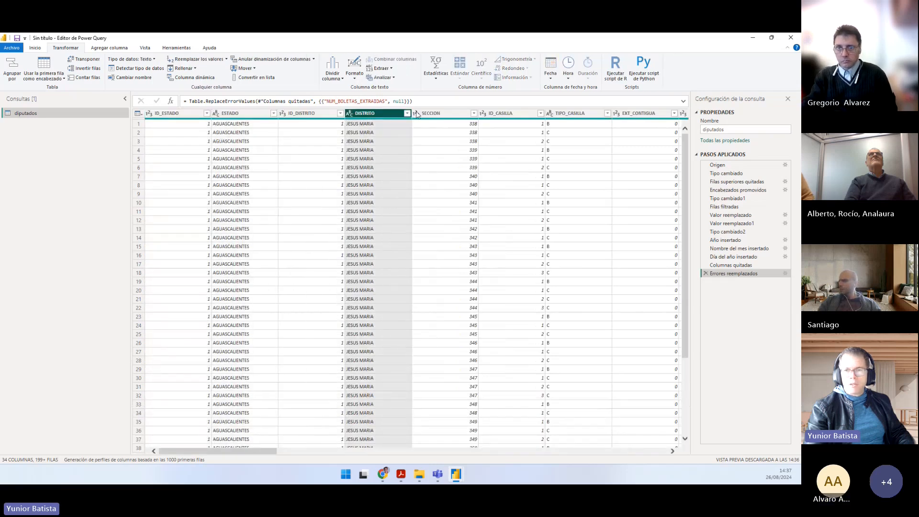
{"action": "left_click", "coordinate": [423, 114]}
{"action": "left_click", "coordinate": [502, 113]}
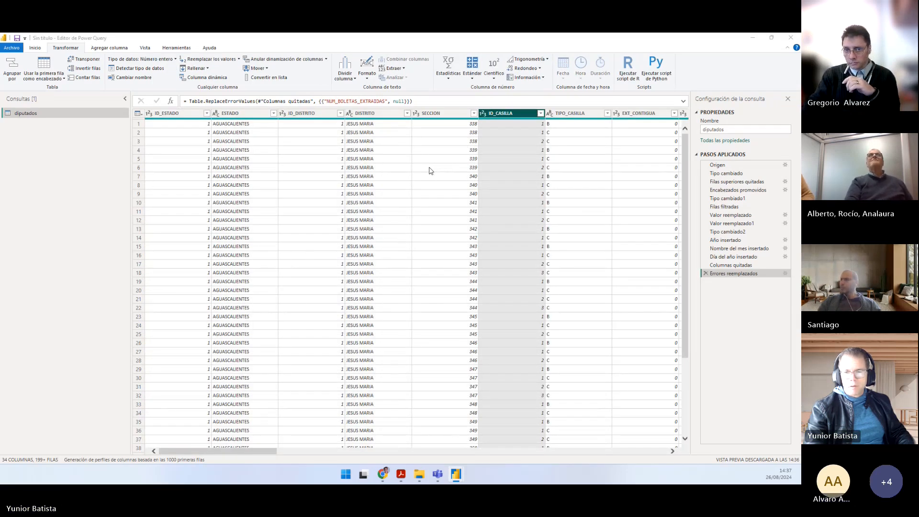
{"action": "key", "text": "alt+Tab"}
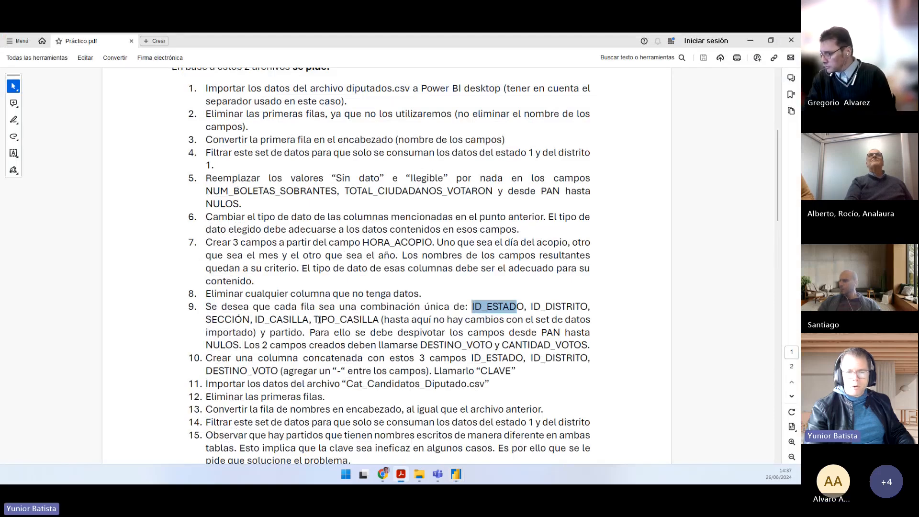
{"action": "key", "text": "alt+Tab"}
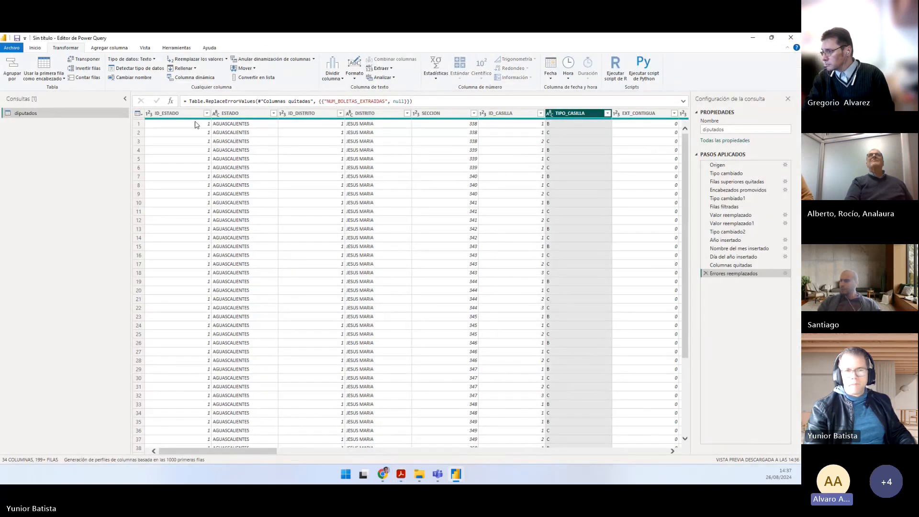
{"action": "left_click", "coordinate": [180, 114], "text": "shift"}
Step: Return to Práctico.pdf and reread point 9 on unpivoting PAN through NULOS into DESTINO_VOTO and CANTIDAD_VOTOS
{"action": "key", "text": "alt+Tab"}
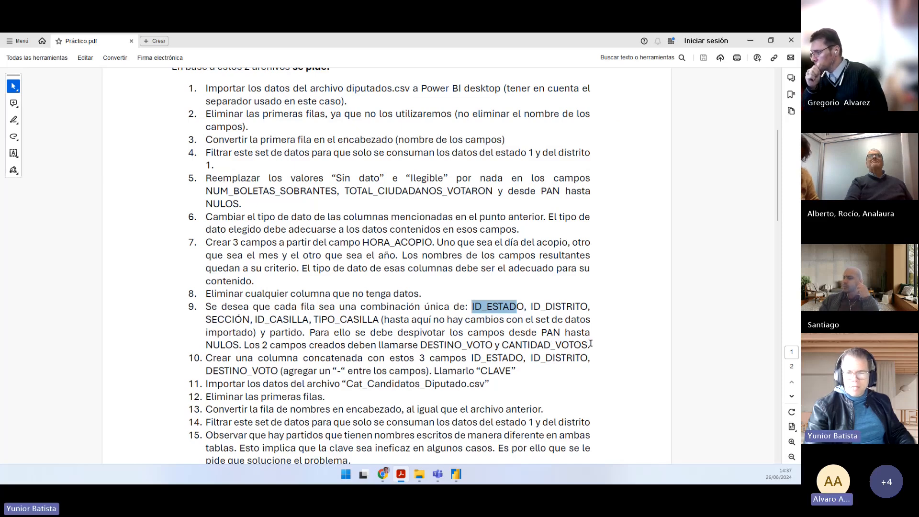
{"action": "mouse_move", "coordinate": [591, 343]}
{"action": "left_mouse_down"}
{"action": "mouse_move", "coordinate": [308, 344]}
{"action": "mouse_move", "coordinate": [242, 331]}
{"action": "mouse_move", "coordinate": [231, 306]}
{"action": "left_mouse_up"}
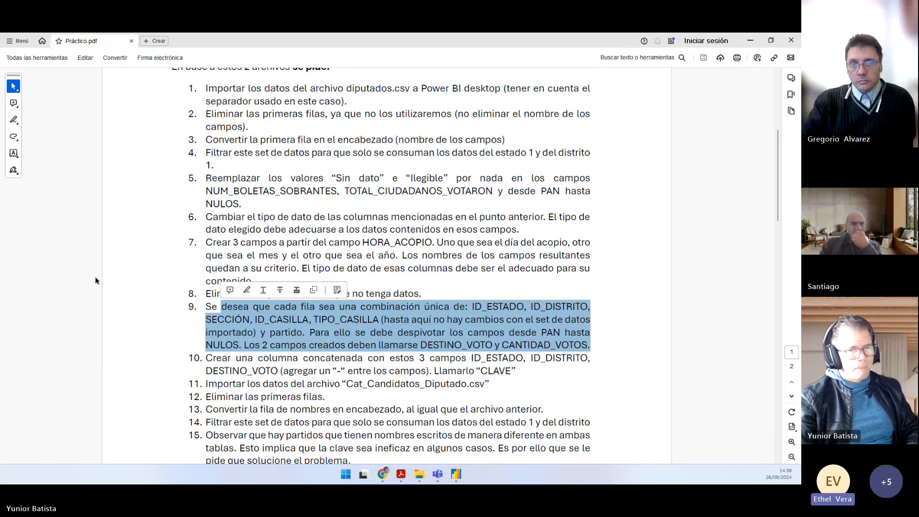
{"action": "left_click", "coordinate": [341, 322]}
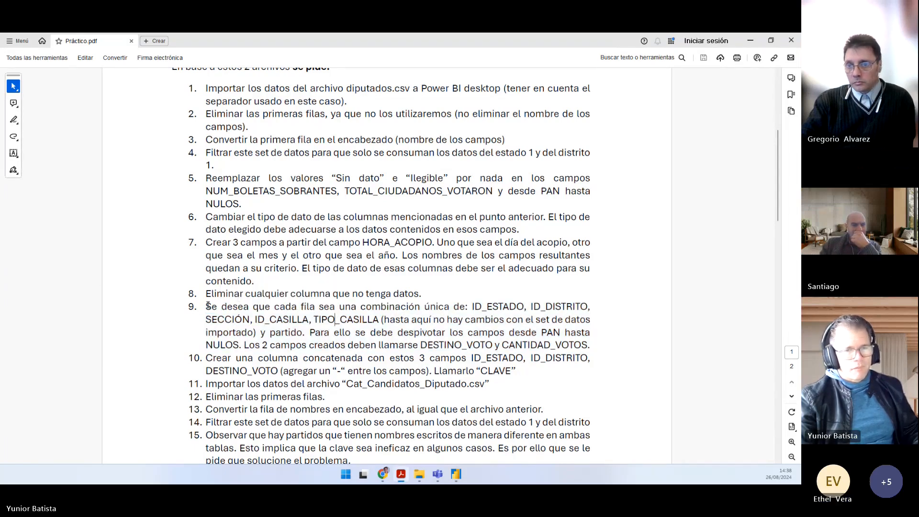
Step: Reread the whole of point 9 in Práctico.pdf and switch back to the Power Query editor
{"action": "left_click_drag", "start_coordinate": [207, 305], "coordinate": [571, 340]}
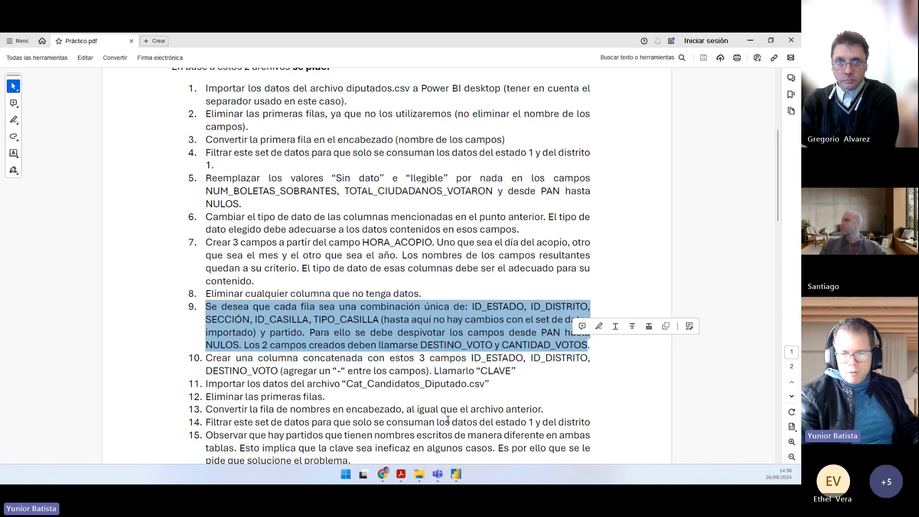
{"action": "mouse_move", "coordinate": [455, 474]}
{"action": "left_click", "coordinate": [492, 423]}
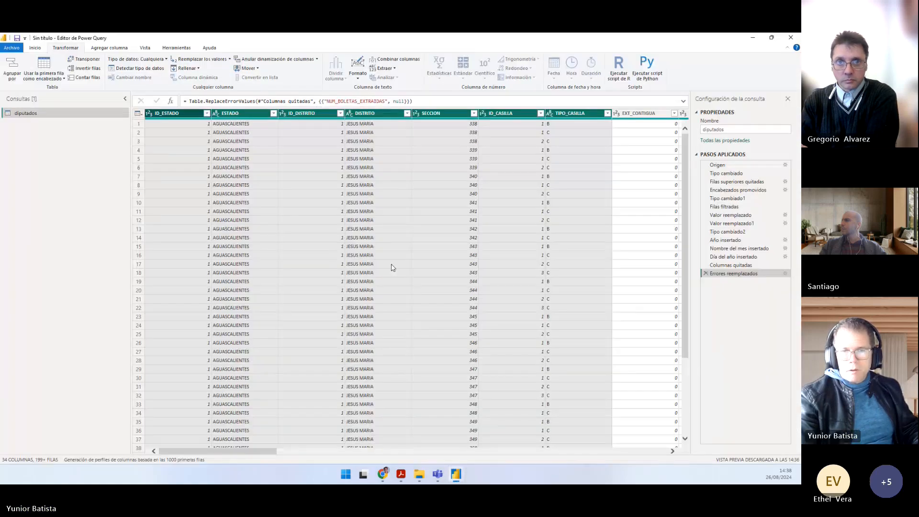
Step: Go through the party vote columns of diputados one by one, starting at PAN, PRI, PRD and PVEM
{"action": "left_click_drag", "start_coordinate": [231, 404], "coordinate": [301, 400]}
{"action": "left_click", "coordinate": [301, 395]}
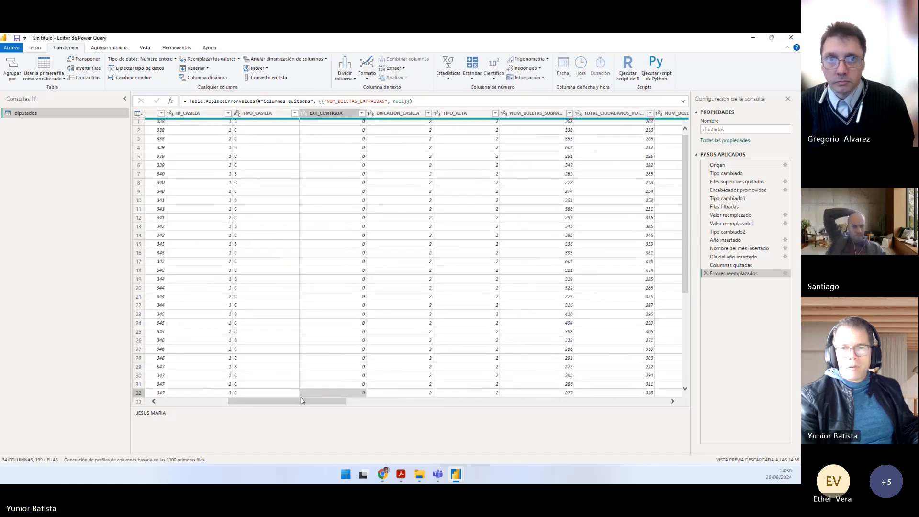
{"action": "left_click_drag", "start_coordinate": [306, 453], "coordinate": [325, 451]}
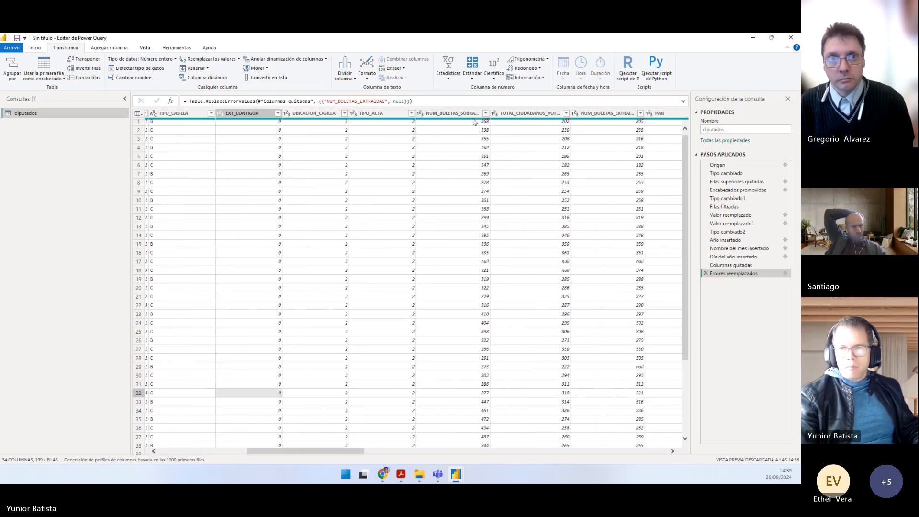
{"action": "left_click_drag", "start_coordinate": [330, 454], "coordinate": [369, 452]}
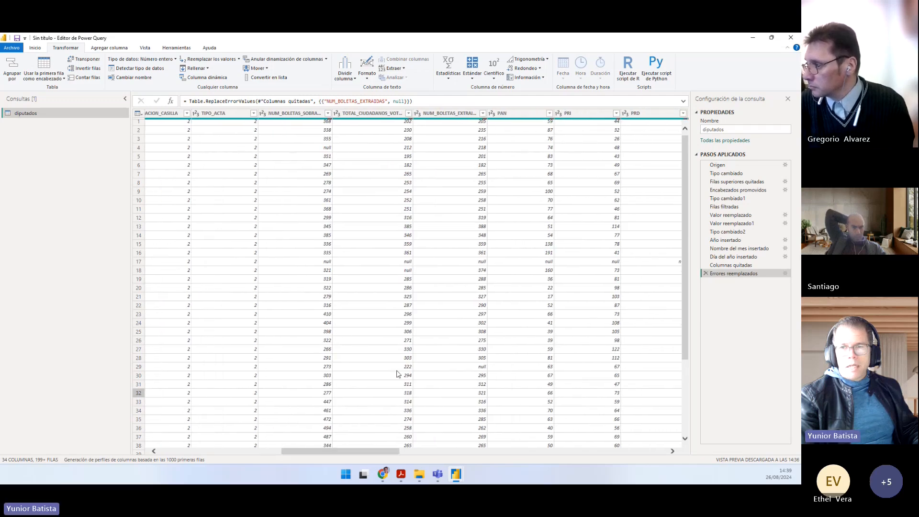
{"action": "left_click", "coordinate": [508, 114]}
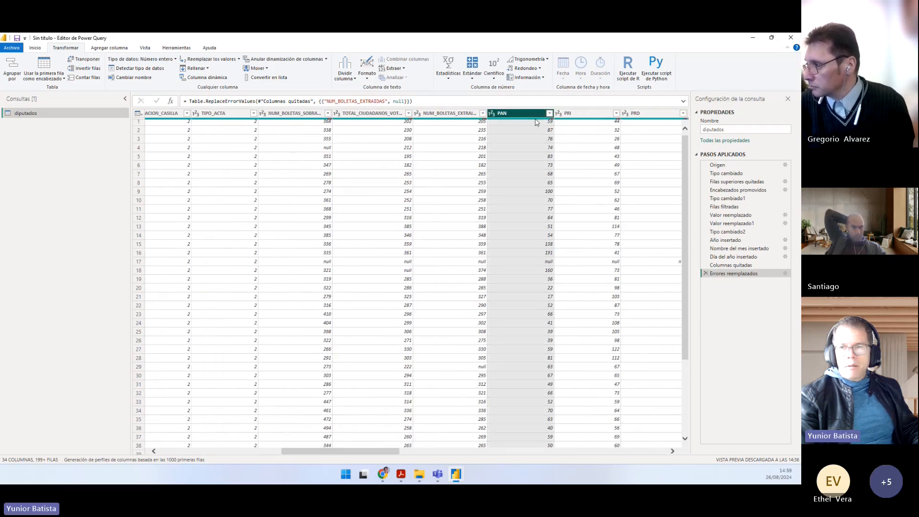
{"action": "left_click", "coordinate": [577, 117]}
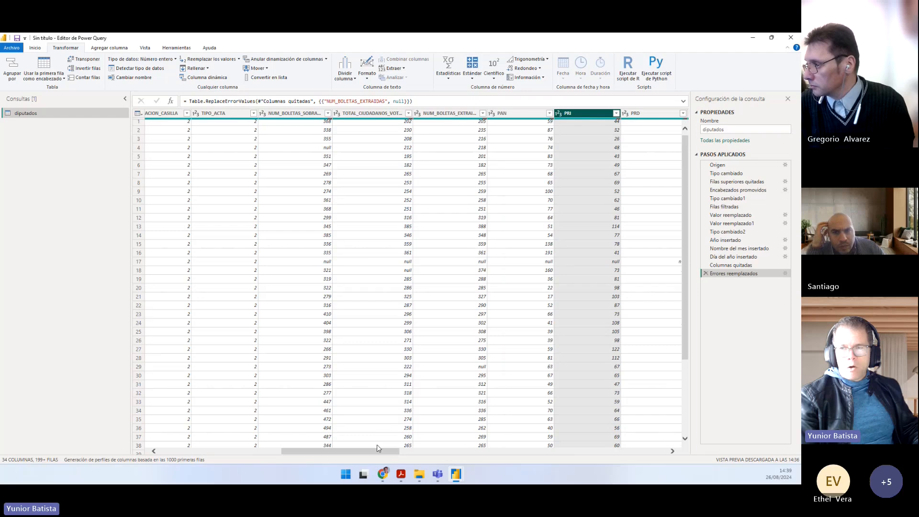
{"action": "left_click_drag", "start_coordinate": [377, 448], "coordinate": [401, 449]}
{"action": "left_click", "coordinate": [533, 115]}
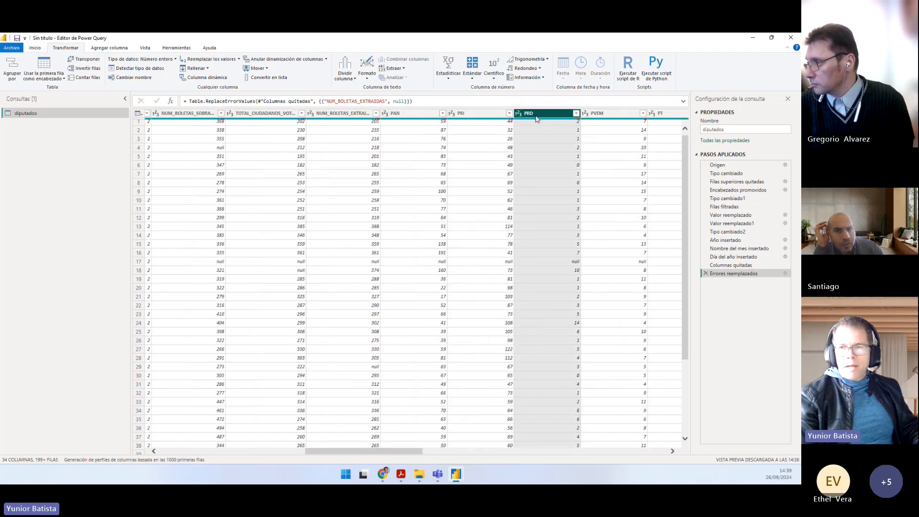
{"action": "left_click", "coordinate": [605, 116]}
{"action": "left_click_drag", "start_coordinate": [376, 454], "coordinate": [431, 452]}
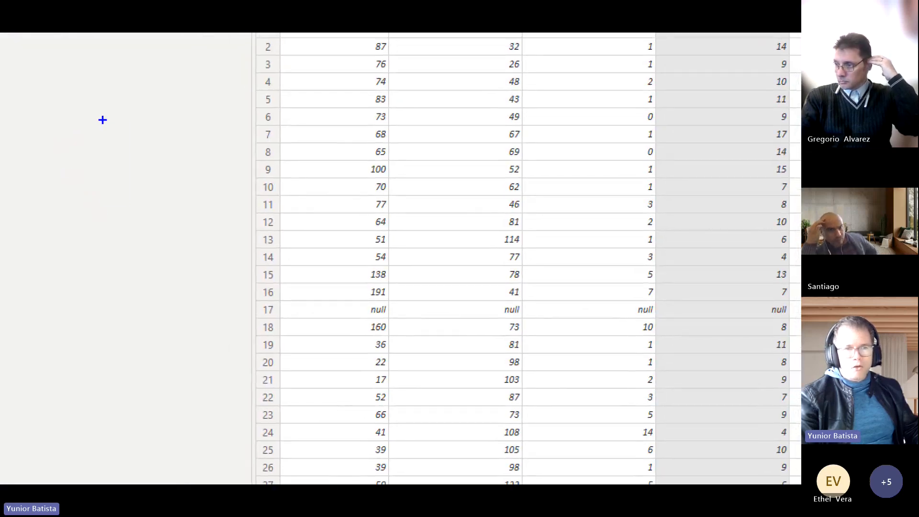
Step: Sketch two adjacent columns with handwritten sample entries over the zoomed table to illustrate the unpivoted layout, and close the annotation
{"action": "left_click_drag", "start_coordinate": [102, 119], "coordinate": [185, 395]}
{"action": "mouse_move", "coordinate": [188, 119]}
{"action": "left_mouse_down"}
{"action": "mouse_move", "coordinate": [267, 366]}
{"action": "mouse_move", "coordinate": [256, 395]}
{"action": "left_mouse_up"}
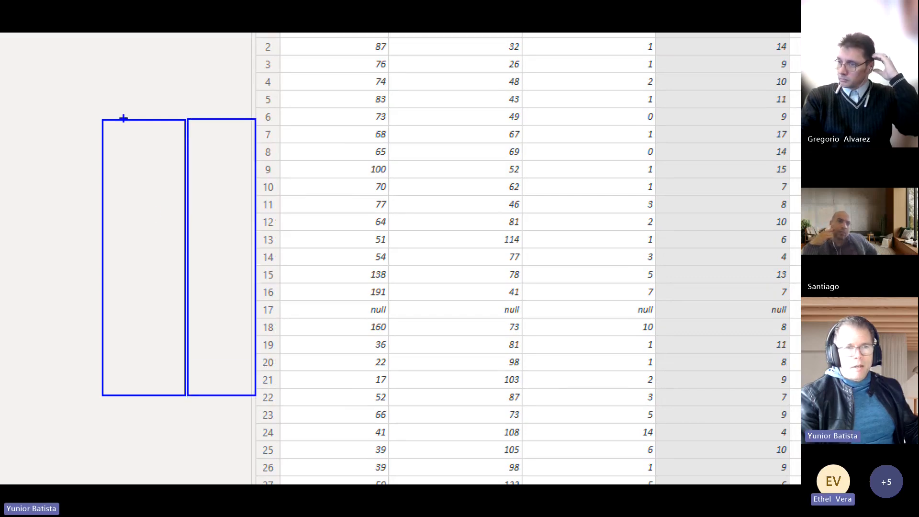
{"action": "mouse_move", "coordinate": [119, 104]}
{"action": "left_mouse_down"}
{"action": "mouse_move", "coordinate": [118, 118]}
{"action": "mouse_move", "coordinate": [154, 116]}
{"action": "mouse_move", "coordinate": [155, 104]}
{"action": "mouse_move", "coordinate": [163, 118]}
{"action": "left_mouse_up"}
{"action": "left_click_drag", "start_coordinate": [154, 102], "coordinate": [169, 102]}
{"action": "left_click_drag", "start_coordinate": [131, 127], "coordinate": [131, 143]}
{"action": "left_click_drag", "start_coordinate": [131, 129], "coordinate": [148, 139]}
{"action": "mouse_move", "coordinate": [154, 130]}
{"action": "left_mouse_down"}
{"action": "mouse_move", "coordinate": [130, 175]}
{"action": "mouse_move", "coordinate": [138, 158]}
{"action": "mouse_move", "coordinate": [170, 168]}
{"action": "left_mouse_up"}
{"action": "left_click_drag", "start_coordinate": [207, 131], "coordinate": [234, 131]}
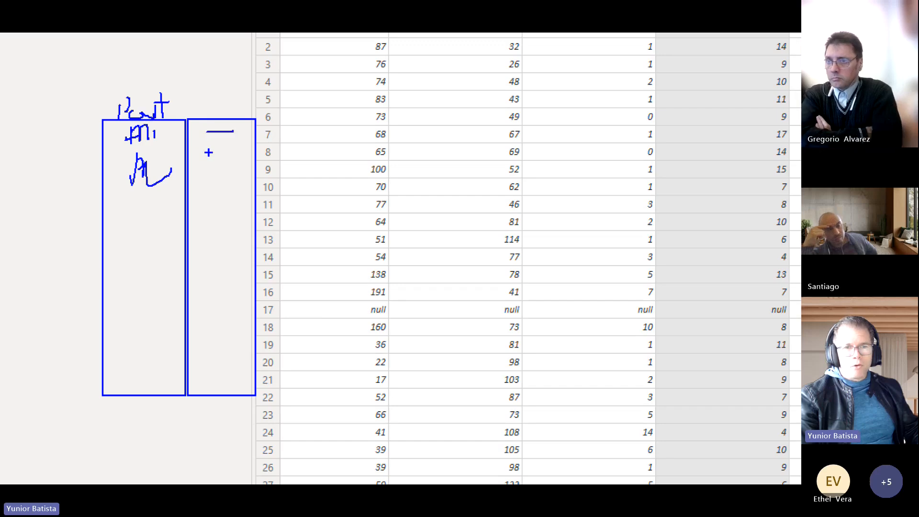
{"action": "left_click_drag", "start_coordinate": [199, 167], "coordinate": [226, 168]}
{"action": "key", "text": "Escape"}
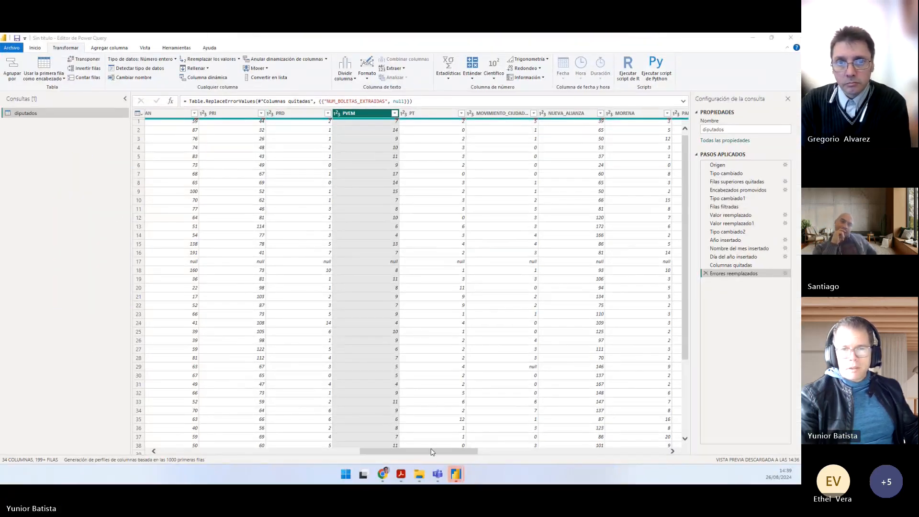
{"action": "left_click_drag", "start_coordinate": [432, 451], "coordinate": [382, 453]}
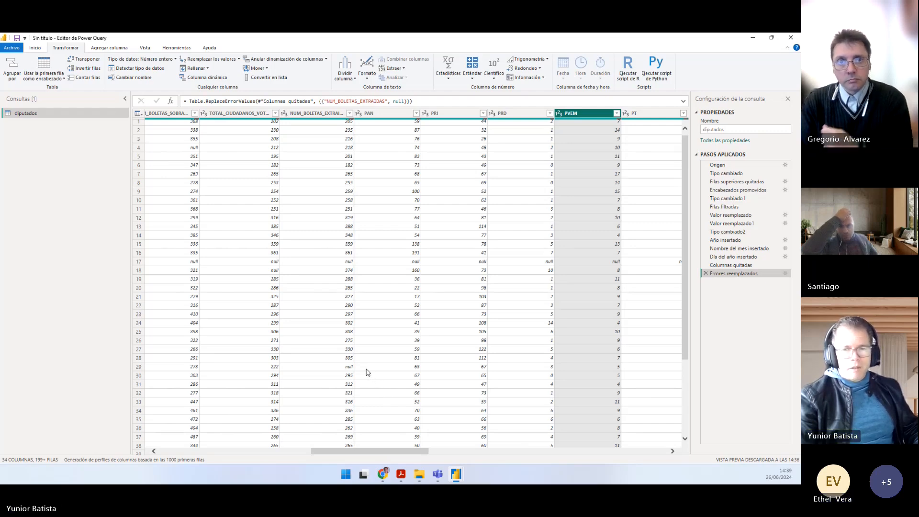
{"action": "left_click_drag", "start_coordinate": [389, 453], "coordinate": [237, 447]}
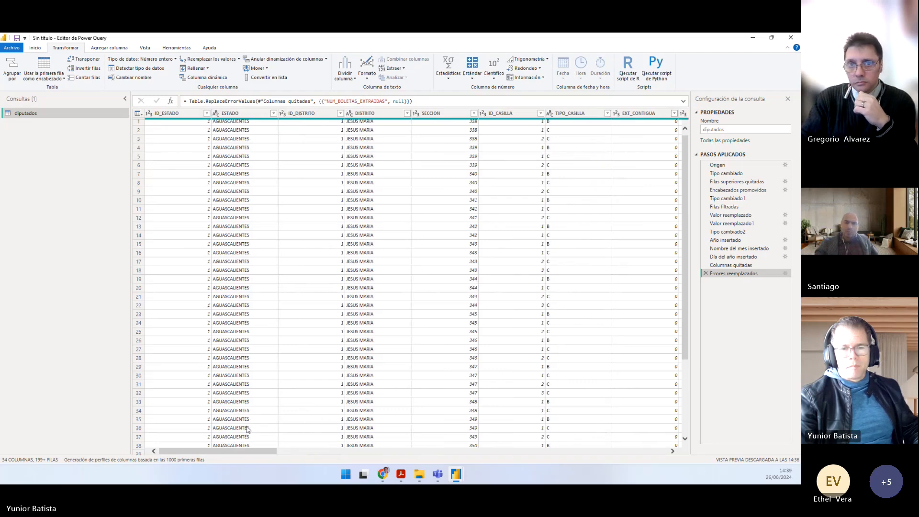
{"action": "left_click_drag", "start_coordinate": [220, 453], "coordinate": [206, 450]}
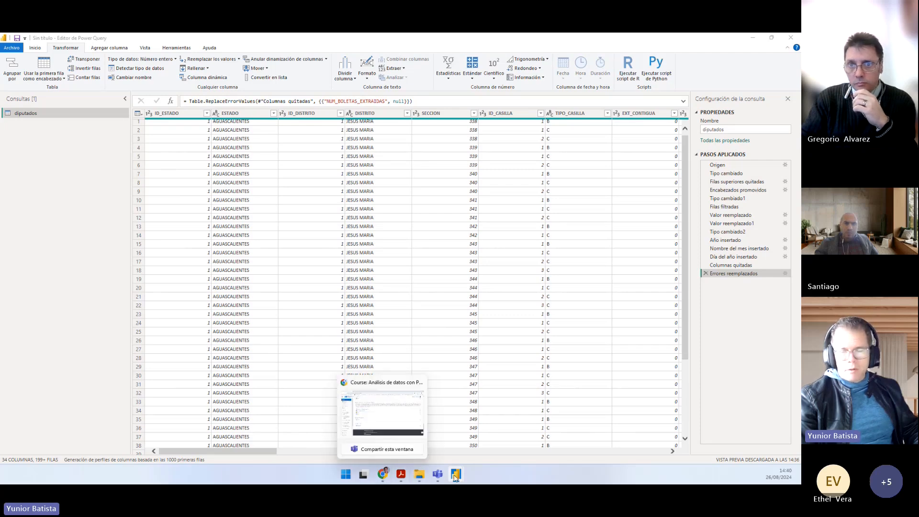
Step: Check the Prático folder briefly, return to the Power Query editor and look at the options for unpivoting columns
{"action": "mouse_move", "coordinate": [456, 478]}
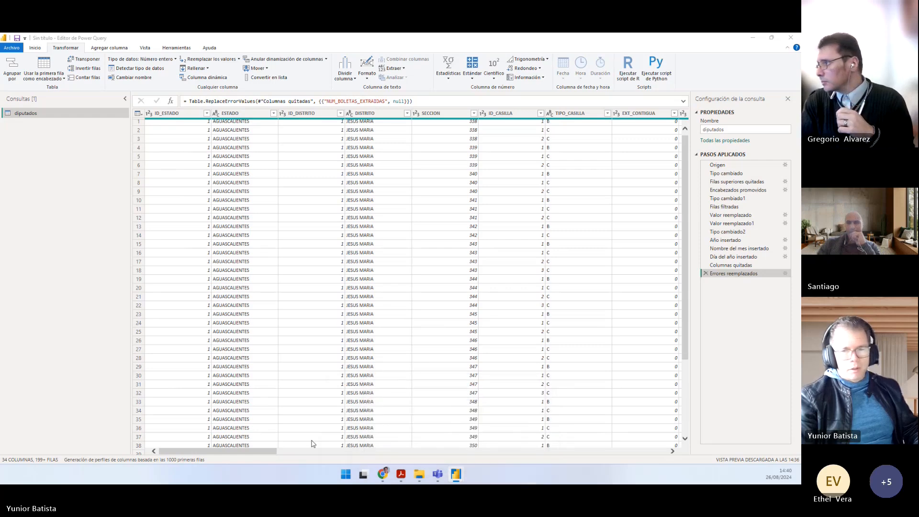
{"action": "left_click", "coordinate": [421, 477]}
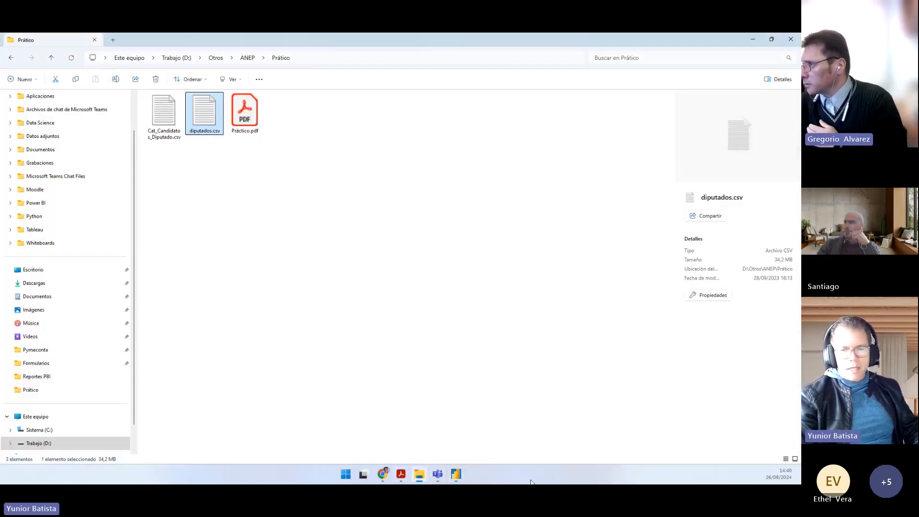
{"action": "left_click", "coordinate": [458, 477]}
{"action": "left_click", "coordinate": [502, 425]}
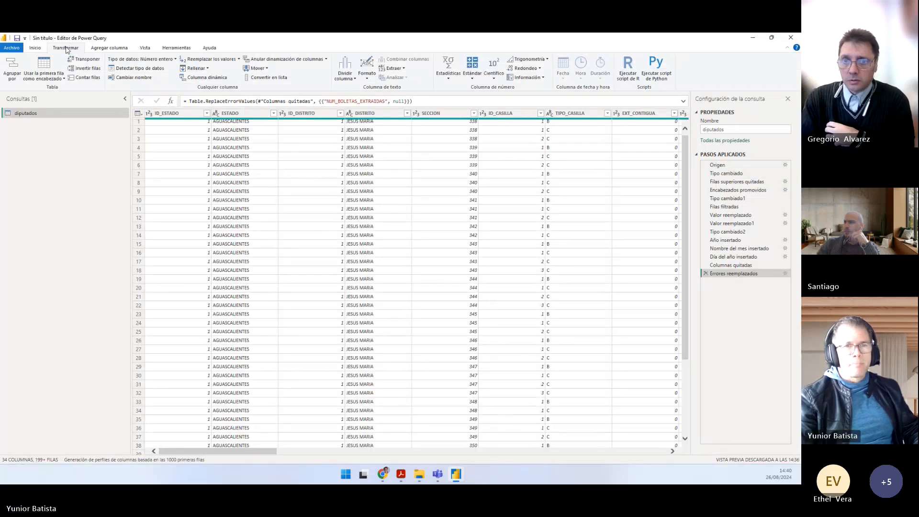
{"action": "left_click", "coordinate": [327, 61]}
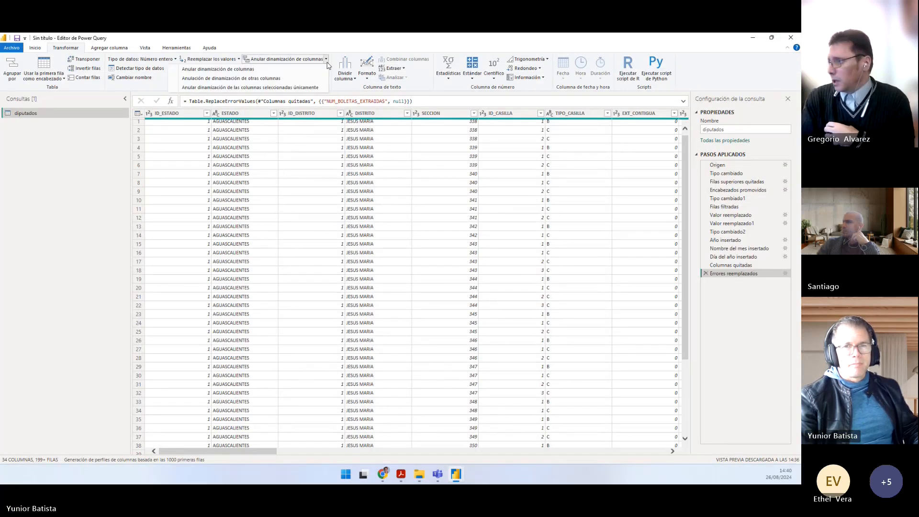
{"action": "left_click", "coordinate": [214, 452]}
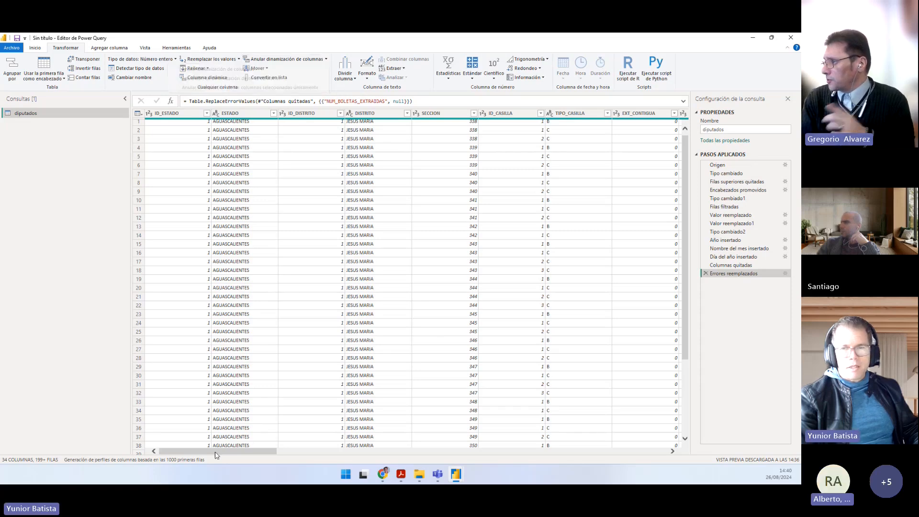
Step: Reread the point 9 instruction in Práctico.pdf on unpivoting PAN through NULOS, and return to the Power Query editor
{"action": "left_click", "coordinate": [419, 474]}
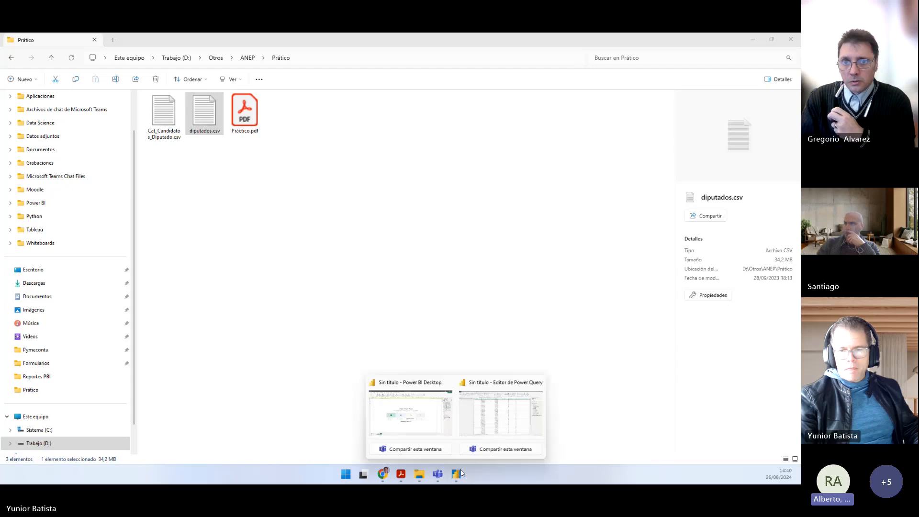
{"action": "left_click", "coordinate": [420, 474]}
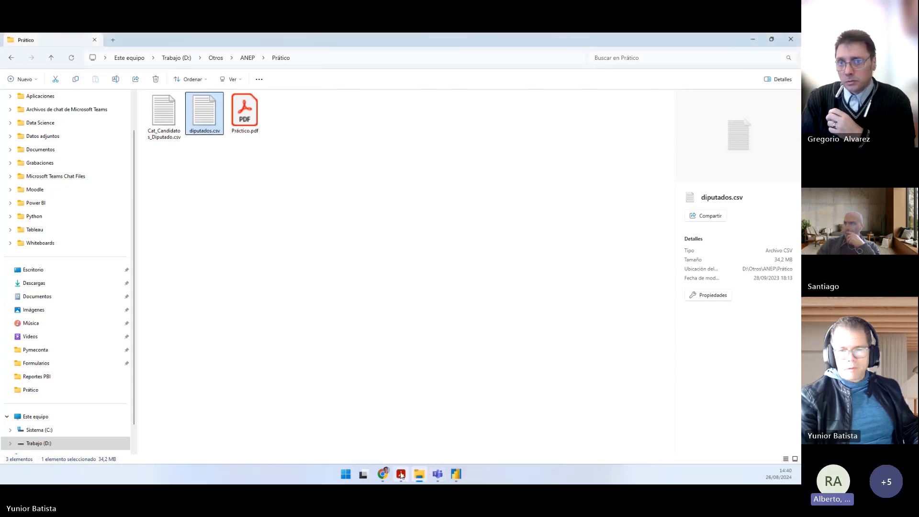
{"action": "left_click", "coordinate": [400, 474]}
{"action": "left_click", "coordinate": [462, 320]}
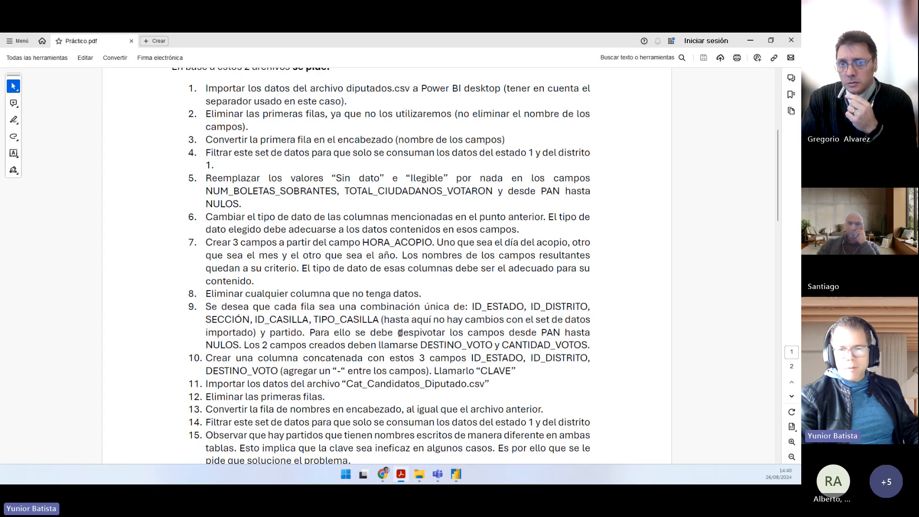
{"action": "left_click_drag", "start_coordinate": [403, 332], "coordinate": [554, 345]}
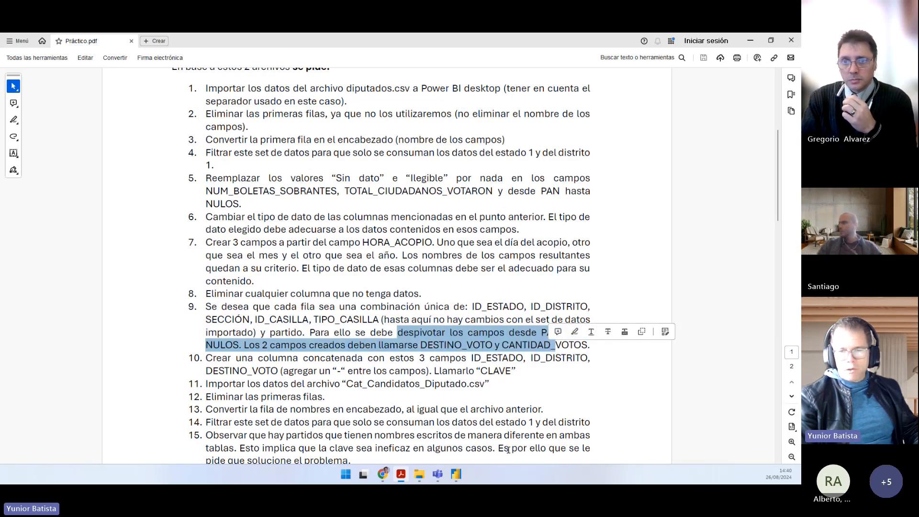
{"action": "mouse_move", "coordinate": [461, 480]}
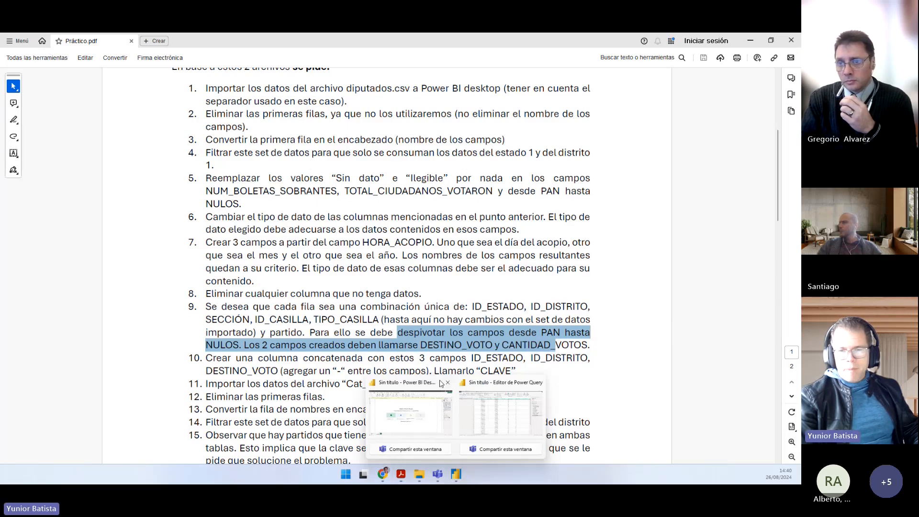
{"action": "left_click", "coordinate": [437, 359]}
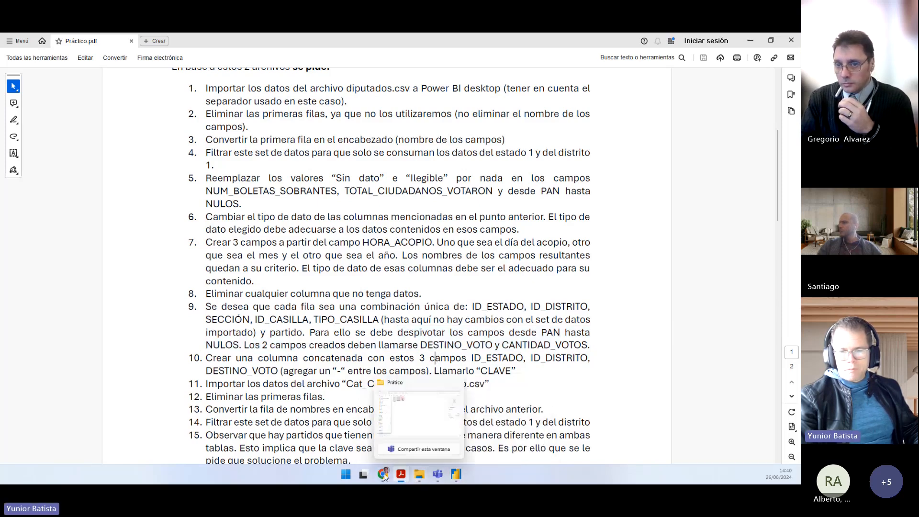
{"action": "mouse_move", "coordinate": [402, 476]}
{"action": "mouse_move", "coordinate": [461, 476]}
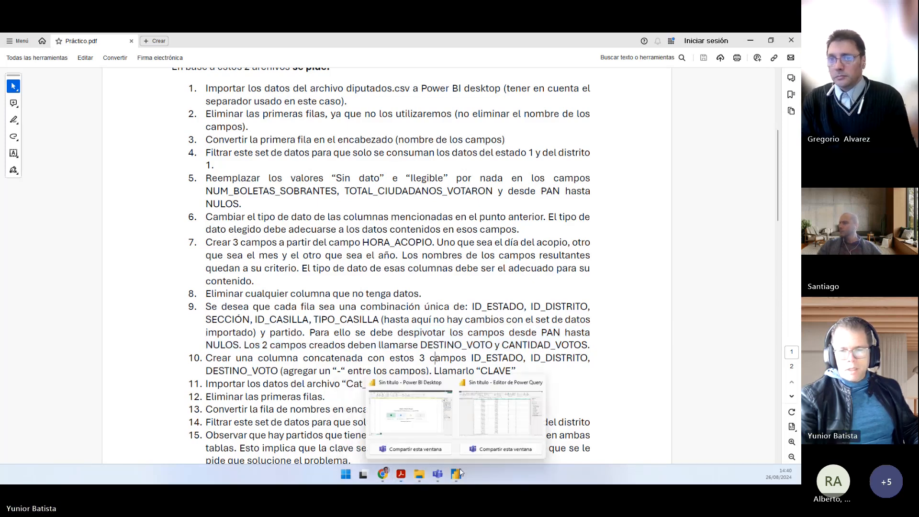
{"action": "left_click", "coordinate": [477, 430]}
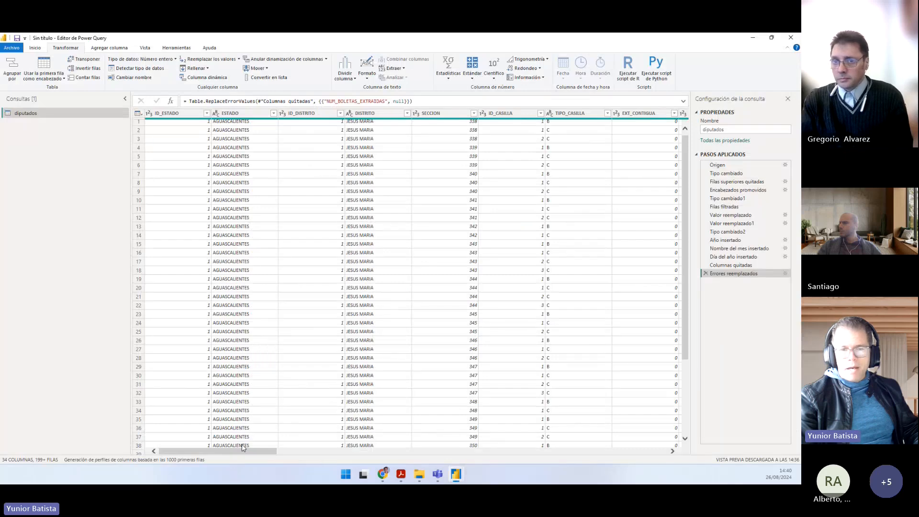
Step: Select the diputados columns from PAN through NULOS and apply the option that unpivots the other columns
{"action": "left_click_drag", "start_coordinate": [243, 447], "coordinate": [404, 447]}
{"action": "left_click", "coordinate": [342, 123]}
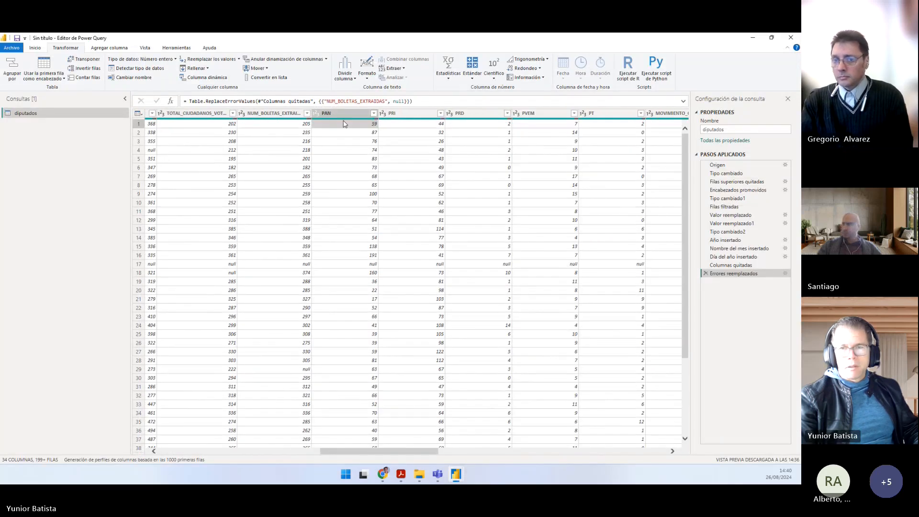
{"action": "left_click", "coordinate": [342, 113]}
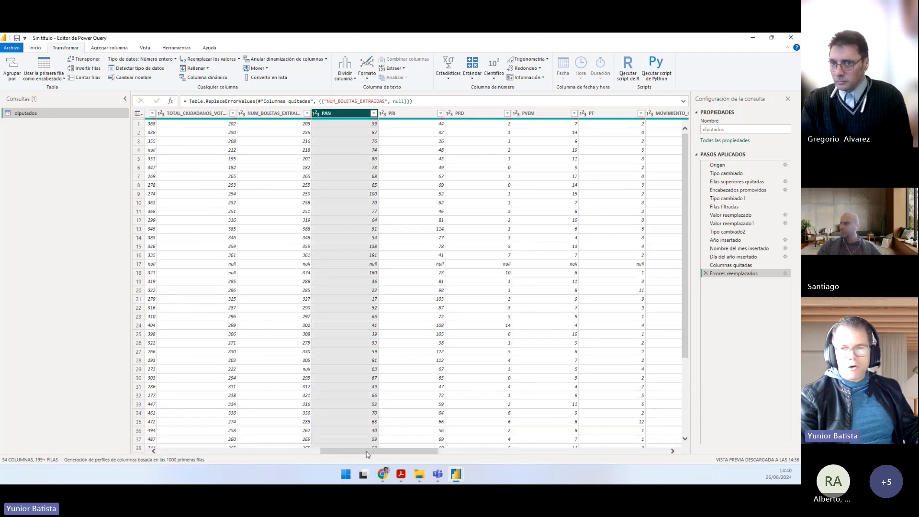
{"action": "left_click_drag", "start_coordinate": [368, 453], "coordinate": [496, 452]}
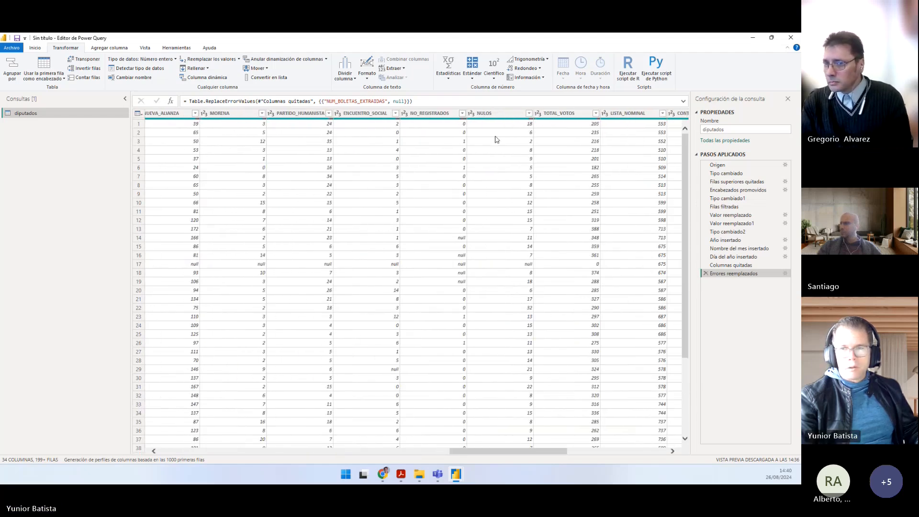
{"action": "left_click", "coordinate": [495, 115], "text": "shift"}
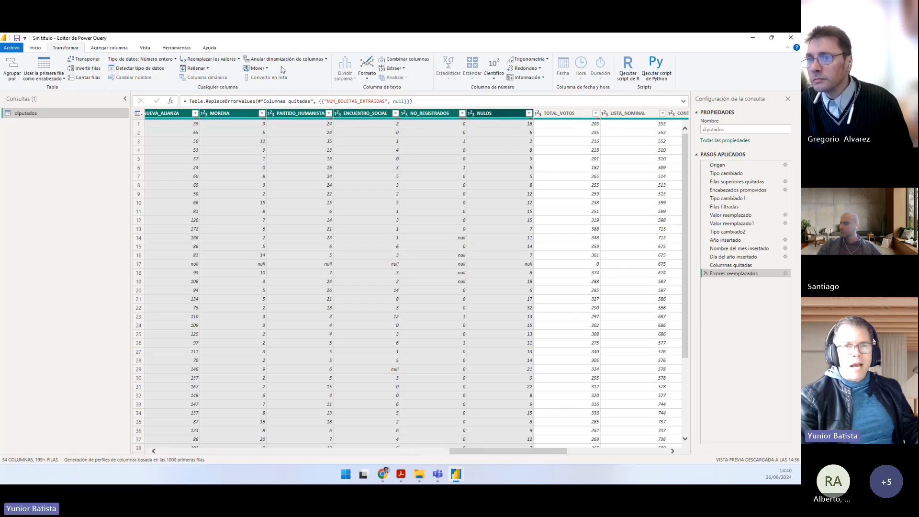
{"action": "left_click", "coordinate": [325, 59]}
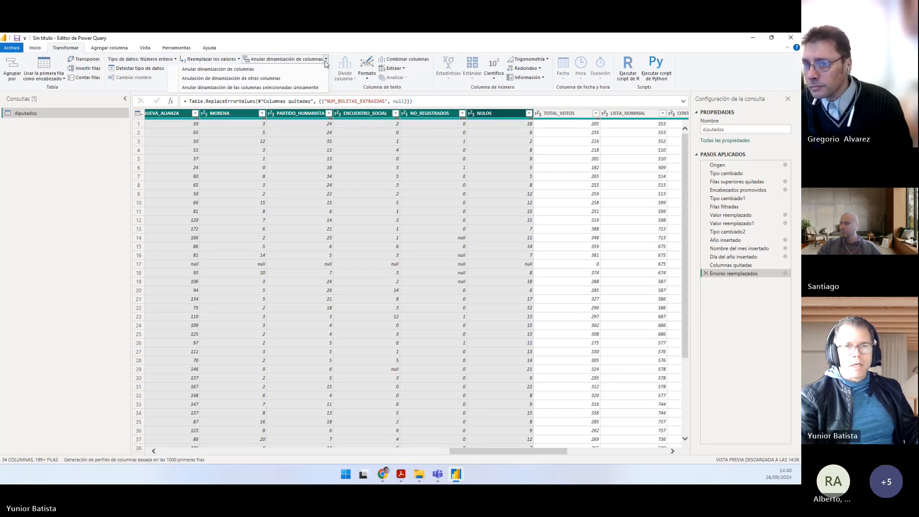
{"action": "left_click", "coordinate": [286, 79]}
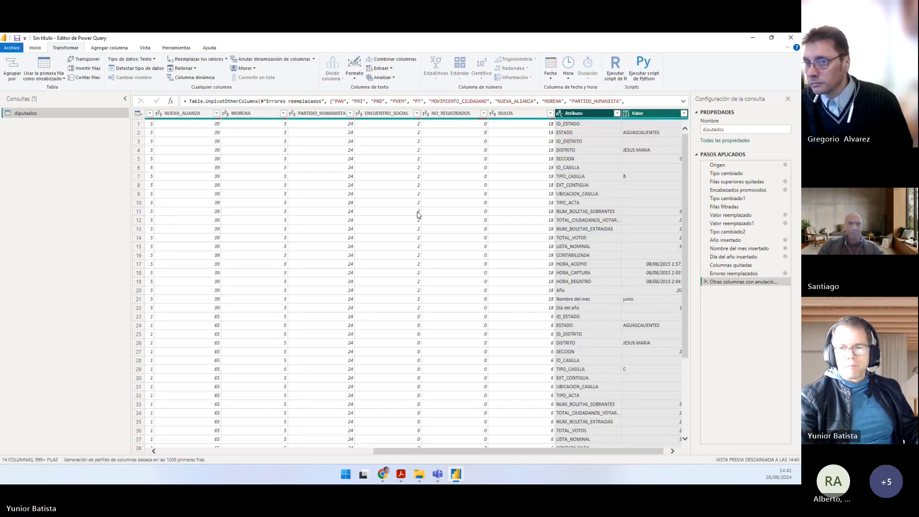
{"action": "left_click_drag", "start_coordinate": [537, 452], "coordinate": [543, 452]}
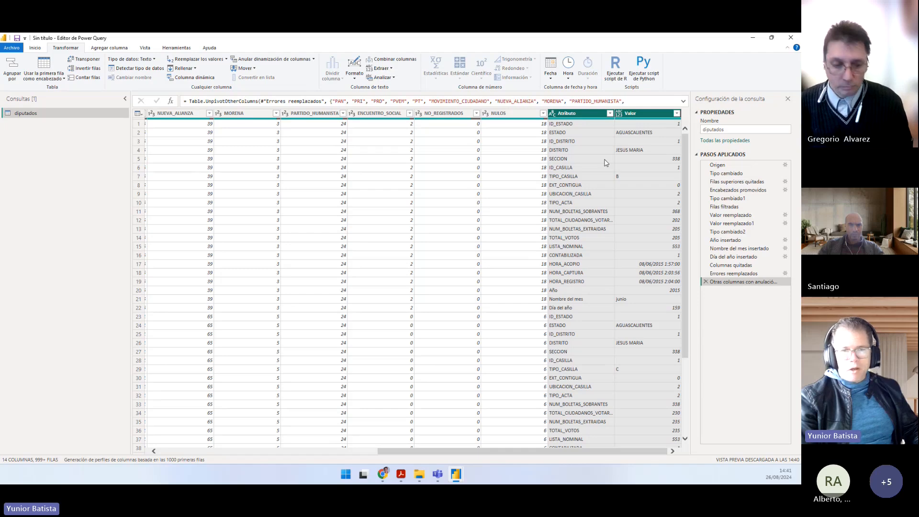
Step: Delete the applied step that unpivoted the other columns from the diputados query
{"action": "left_click", "coordinate": [705, 281]}
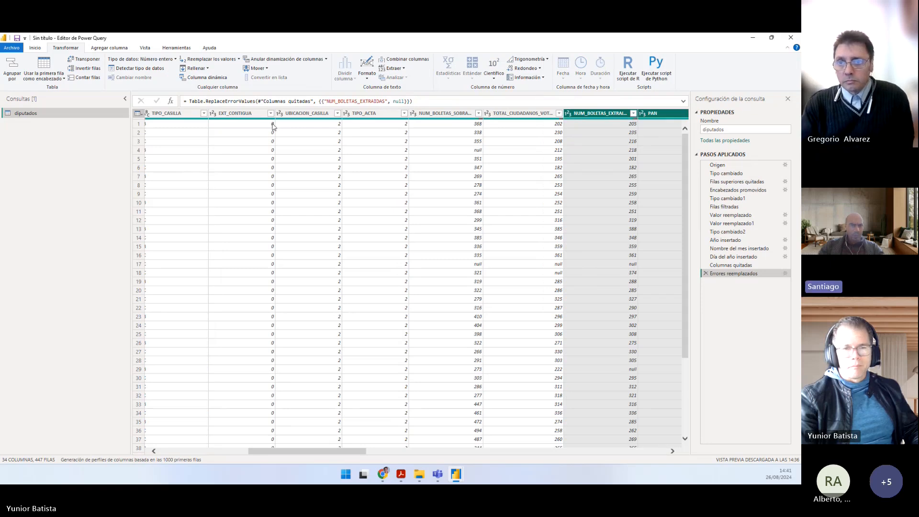
Step: Try the standard unpivot on the NUM_BOLETAS_EXTRAIDAS and PAN columns, and remove its applied step
{"action": "left_click", "coordinate": [327, 60]}
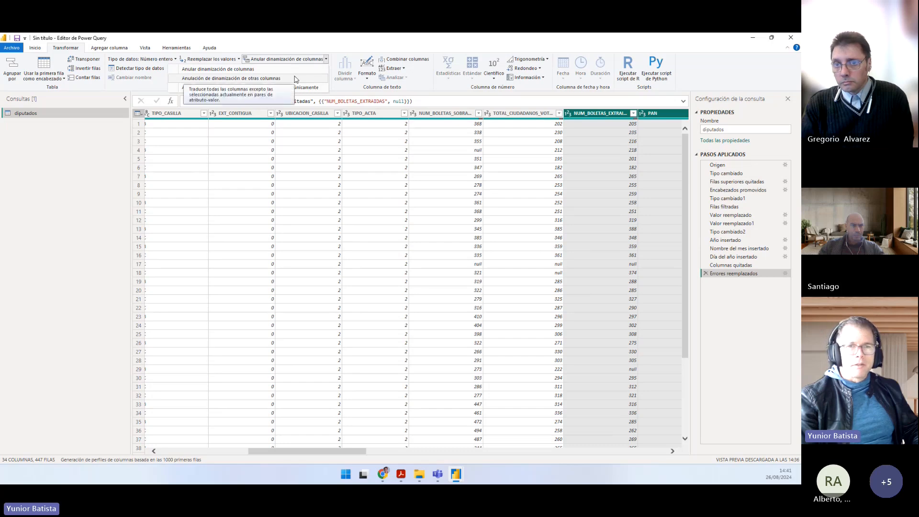
{"action": "left_click", "coordinate": [292, 71]}
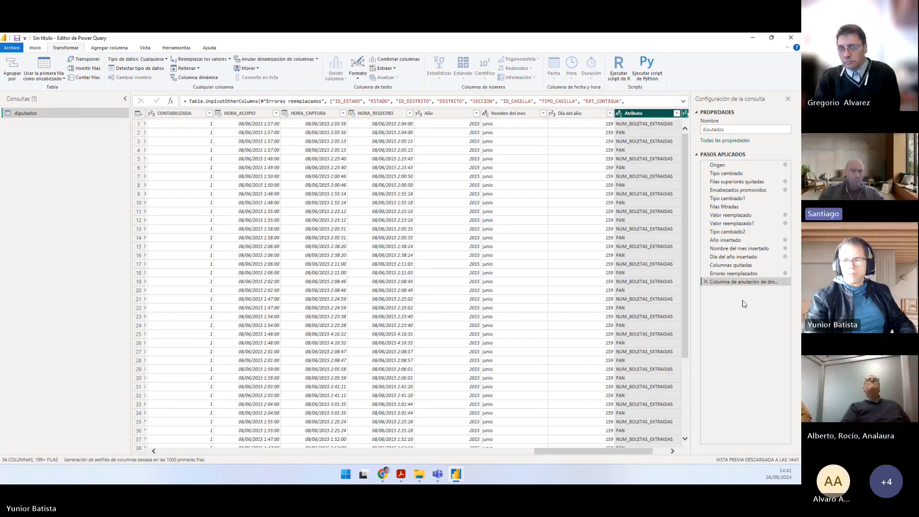
{"action": "left_click", "coordinate": [705, 282]}
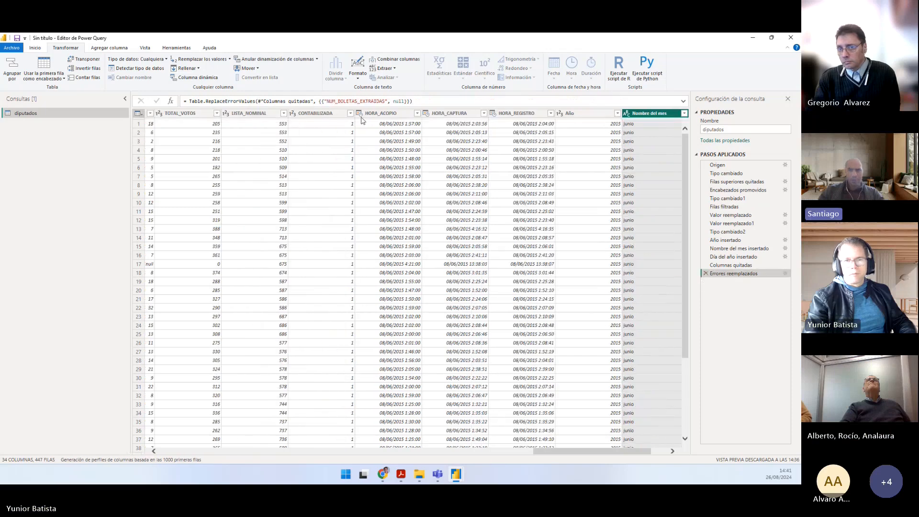
Step: Try unpivoting only the selected columns Nombre del mes and Día del año, and remove its applied step
{"action": "left_click", "coordinate": [316, 59]}
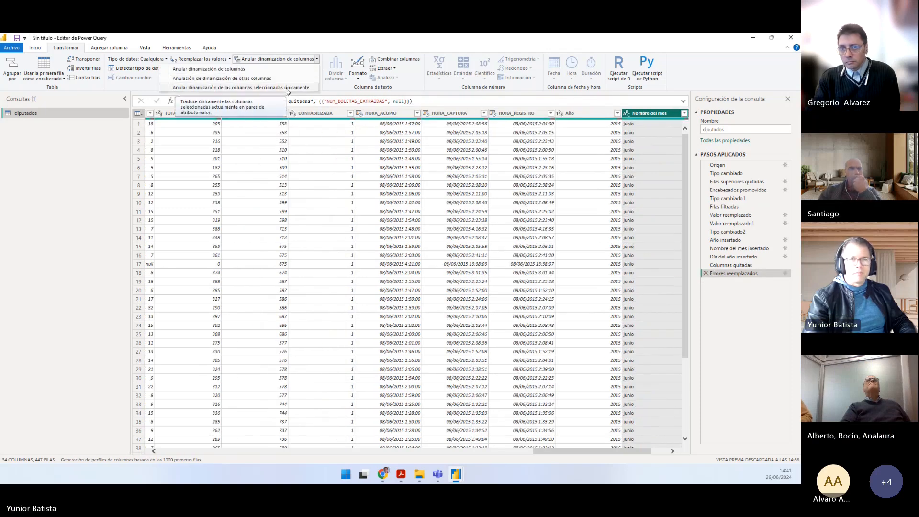
{"action": "left_click", "coordinate": [287, 88]}
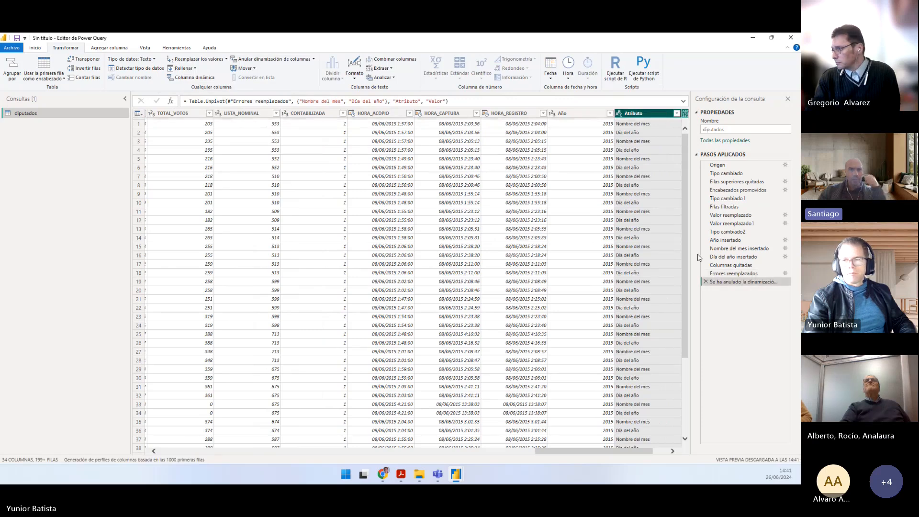
{"action": "left_click", "coordinate": [705, 281]}
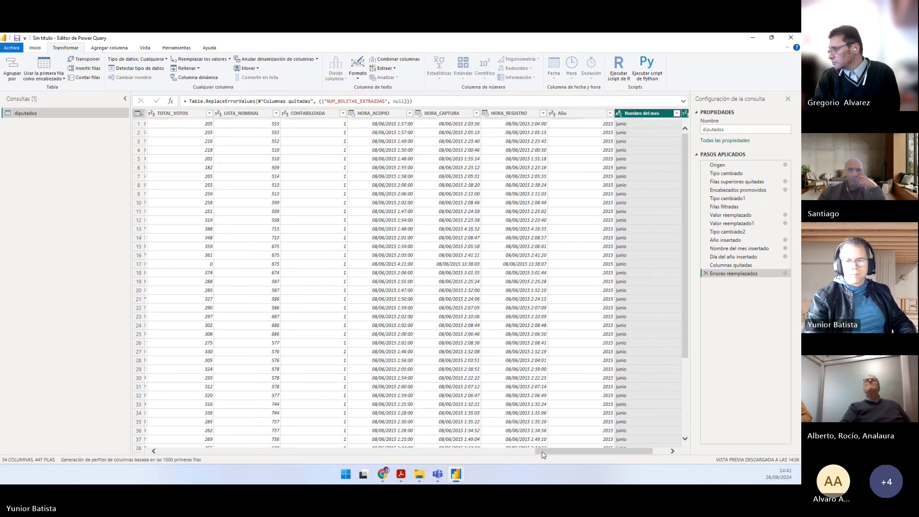
Step: Highlight the diputados columns from ID_ESTADO through TIPO_CASILLA to show the fields that identify each row
{"action": "left_click_drag", "start_coordinate": [549, 450], "coordinate": [161, 435]}
{"action": "left_click", "coordinate": [175, 115]}
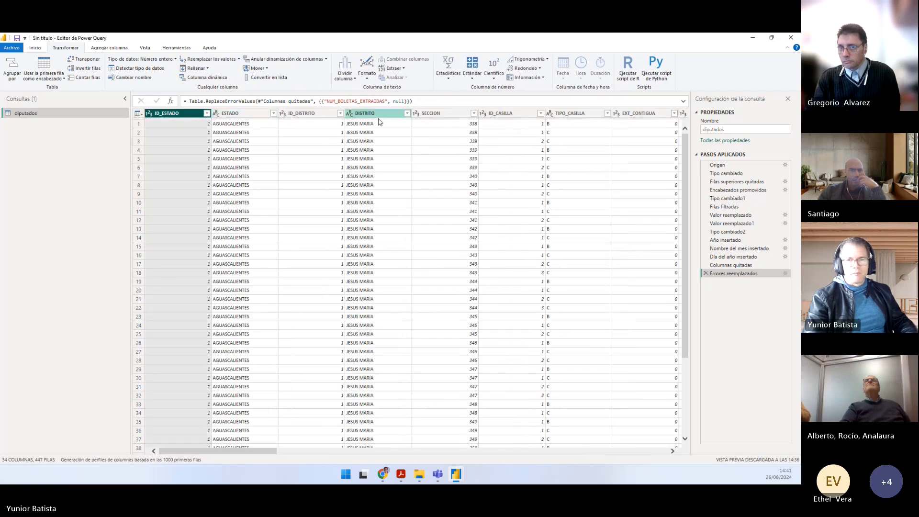
{"action": "left_click", "coordinate": [582, 114], "text": "shift"}
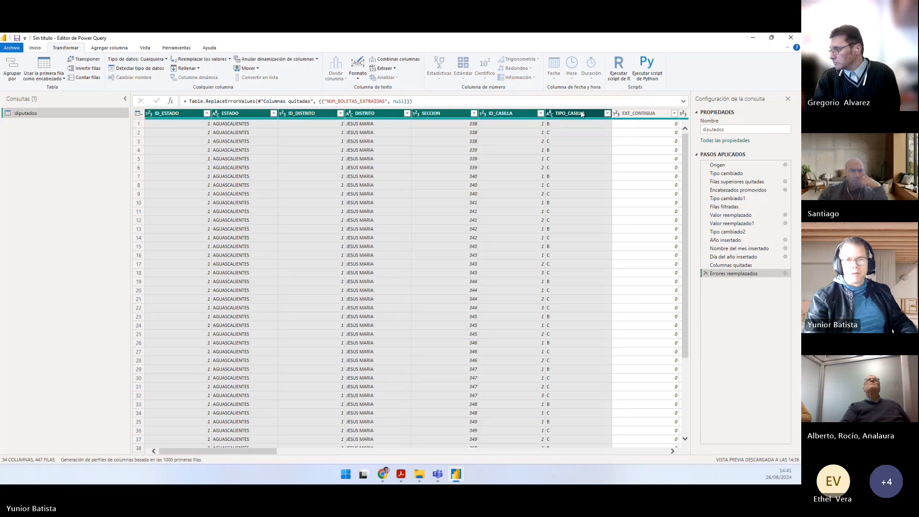
Step: Select the columns from PAN through NULOS and unpivot only those selected columns
{"action": "left_click_drag", "start_coordinate": [266, 453], "coordinate": [460, 450]}
{"action": "left_click", "coordinate": [490, 114]}
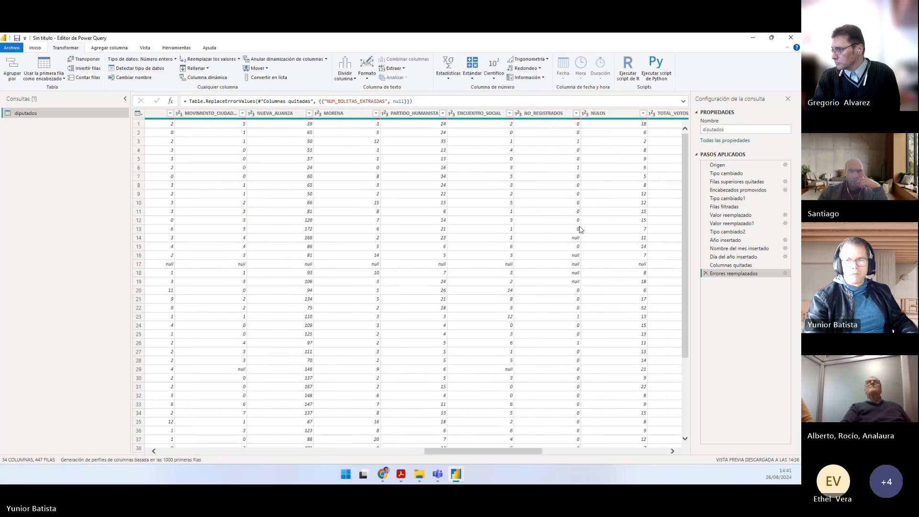
{"action": "left_click", "coordinate": [609, 117], "text": "shift"}
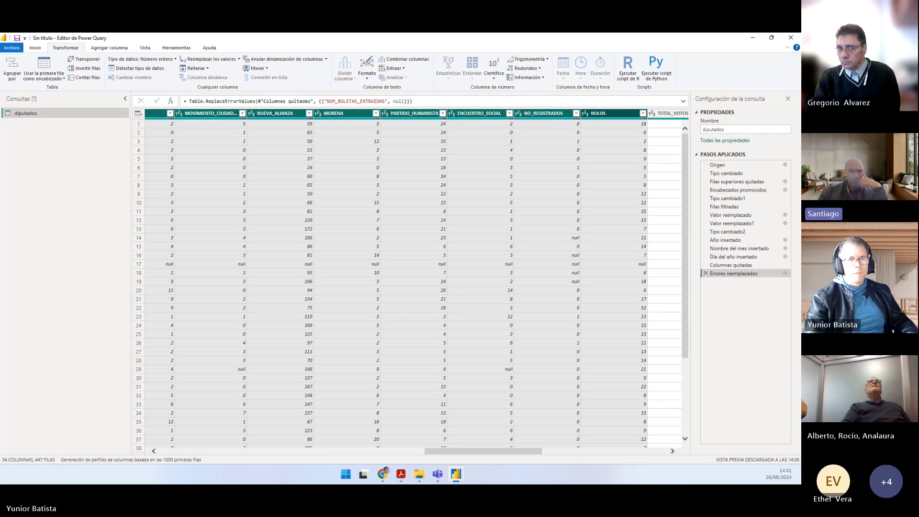
{"action": "left_click", "coordinate": [327, 59]}
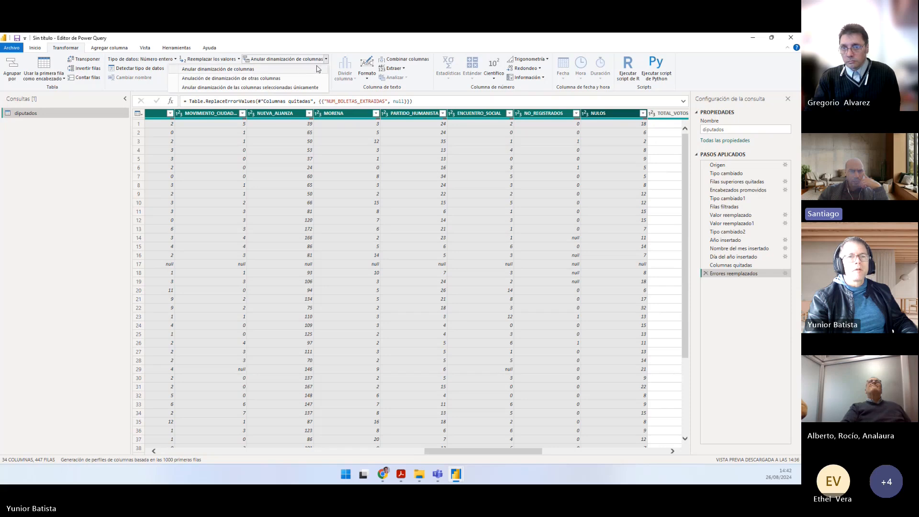
{"action": "left_click", "coordinate": [234, 87]}
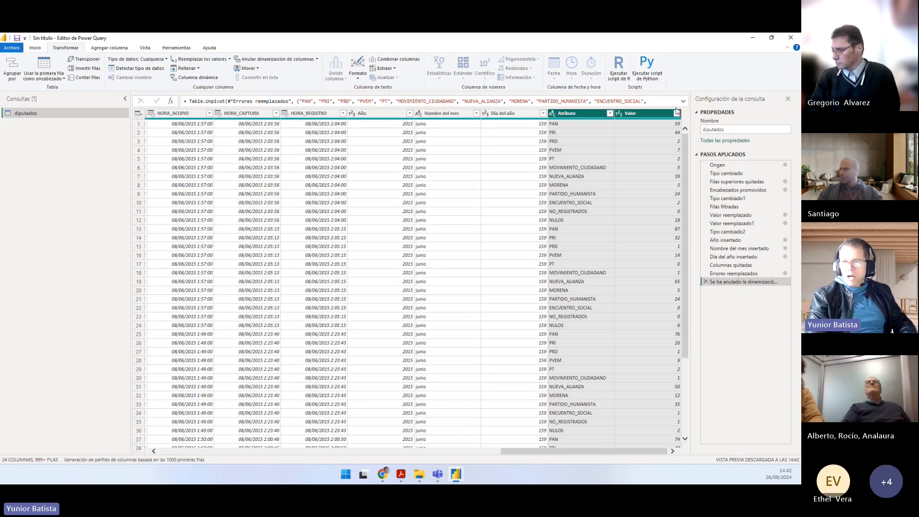
Step: Rename the Atributo column as DESTINO_VOTO, copying the name from point 9 of Práctico.pdf
{"action": "left_click", "coordinate": [632, 115]}
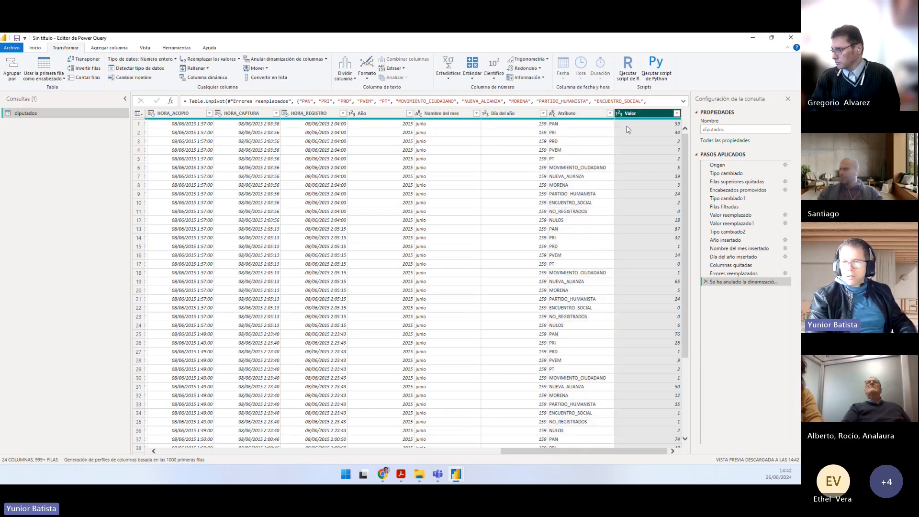
{"action": "left_click", "coordinate": [575, 114]}
{"action": "left_click", "coordinate": [644, 113]}
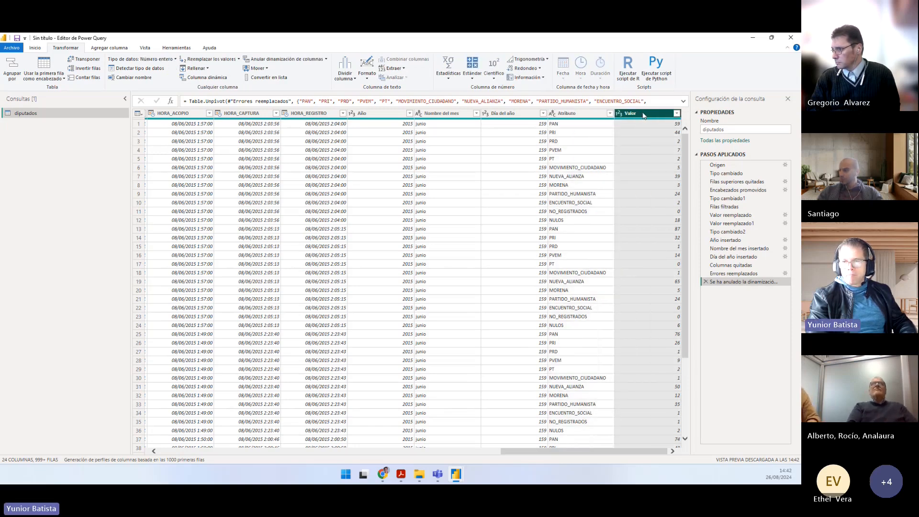
{"action": "left_click", "coordinate": [575, 115]}
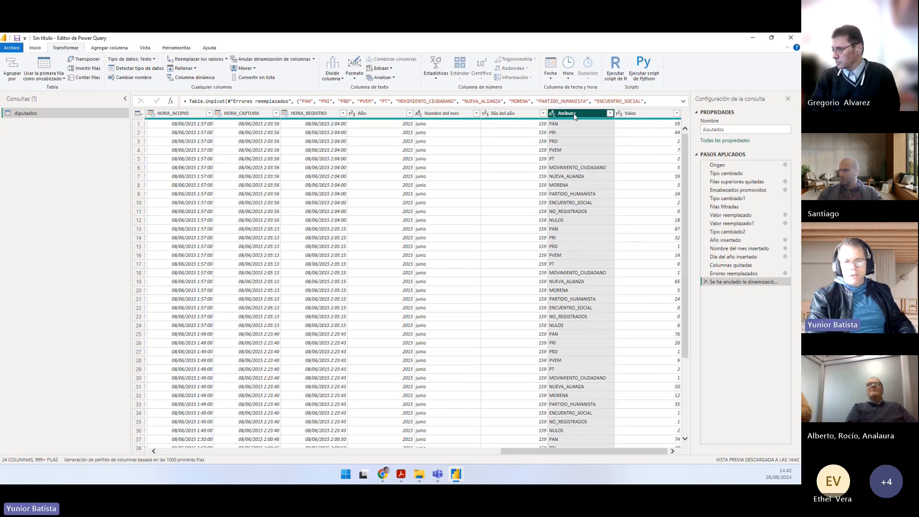
{"action": "key", "text": "alt+Tab"}
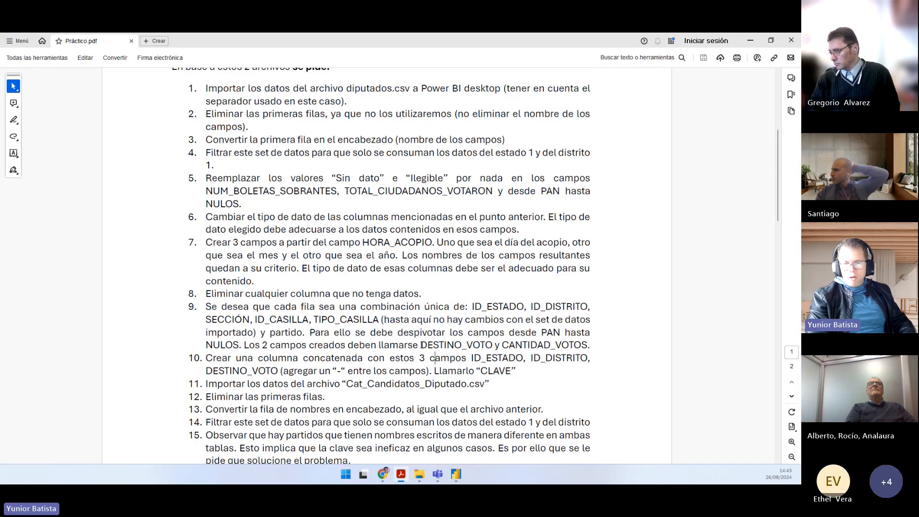
{"action": "left_click_drag", "start_coordinate": [423, 344], "coordinate": [484, 347]}
{"action": "right_click", "coordinate": [483, 348]}
{"action": "left_click", "coordinate": [496, 215]}
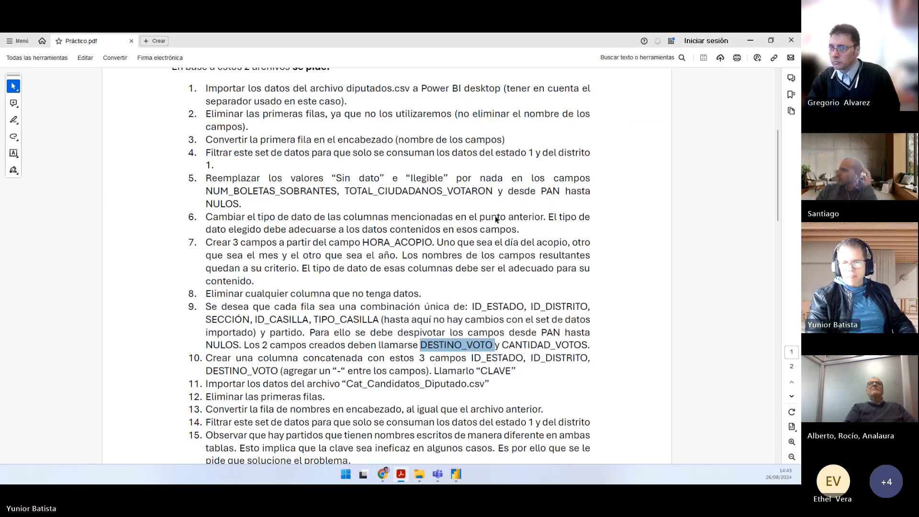
{"action": "key", "text": "alt+Tab"}
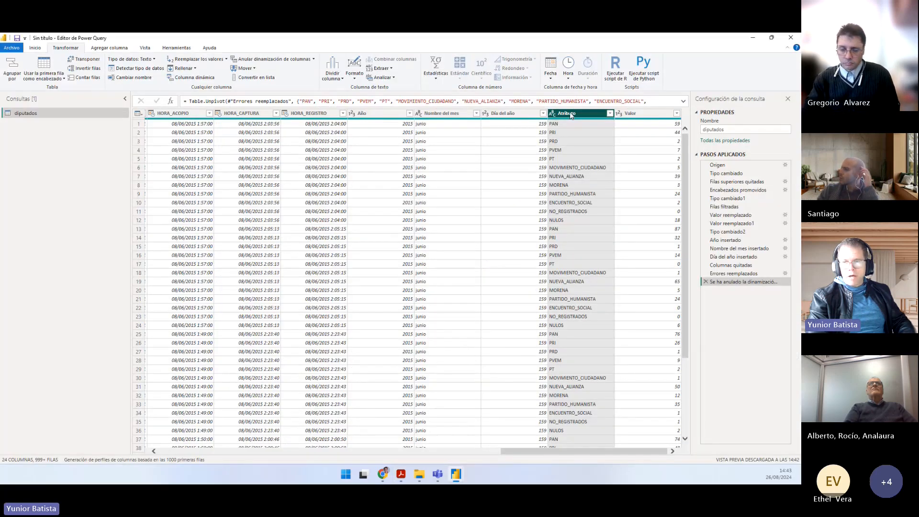
{"action": "double_click", "coordinate": [571, 115]}
{"action": "key", "text": "ctrl+v"}
{"action": "key", "text": "Return"}
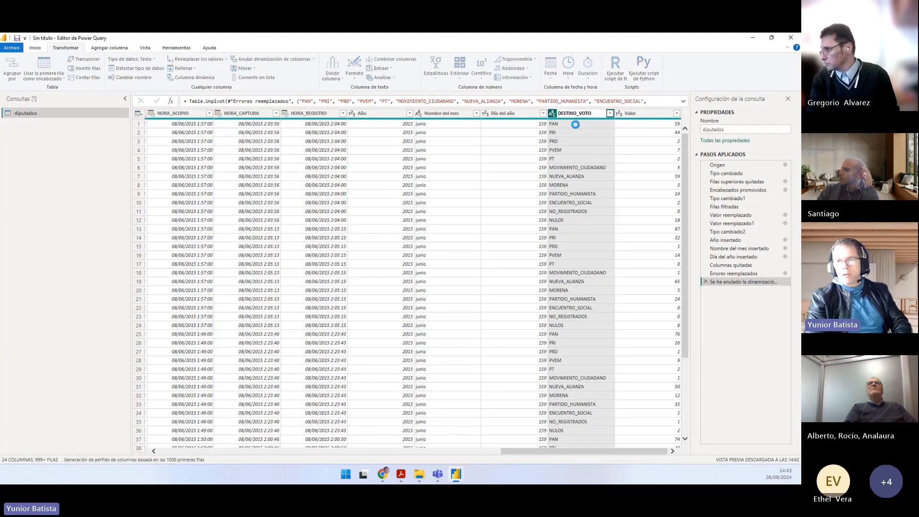
Step: Copy CANTIDAD_VOTOS from point 9 of Práctico.pdf and rename the Valor column with it
{"action": "key", "text": "alt+Tab"}
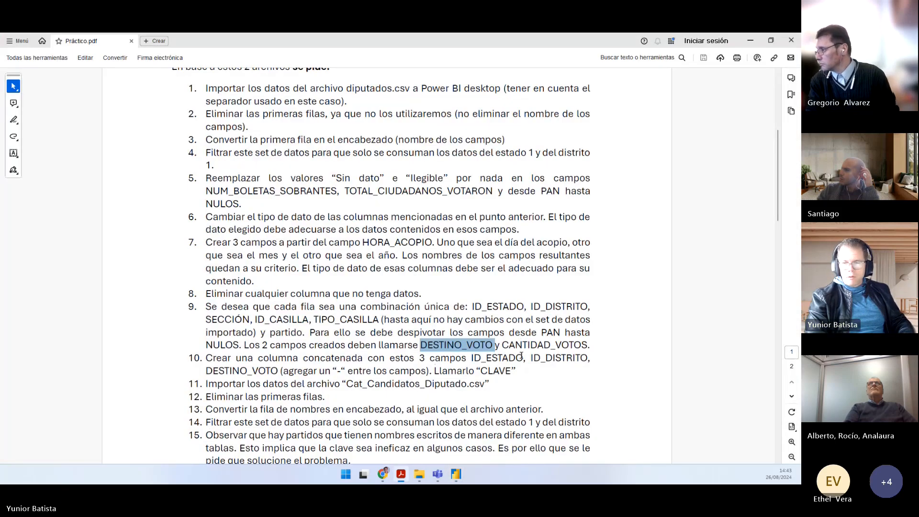
{"action": "left_click_drag", "start_coordinate": [503, 344], "coordinate": [585, 343]}
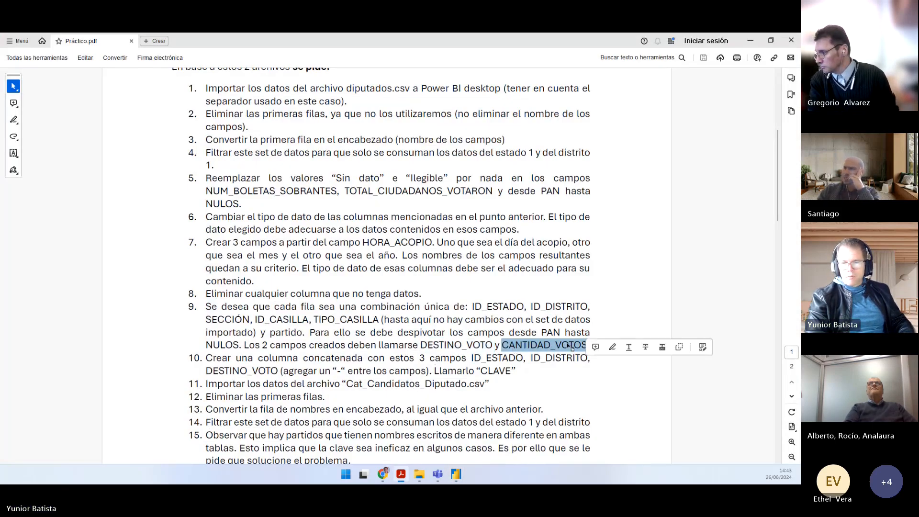
{"action": "right_click", "coordinate": [586, 342]}
{"action": "left_click", "coordinate": [591, 208]}
{"action": "key", "text": "alt+Tab"}
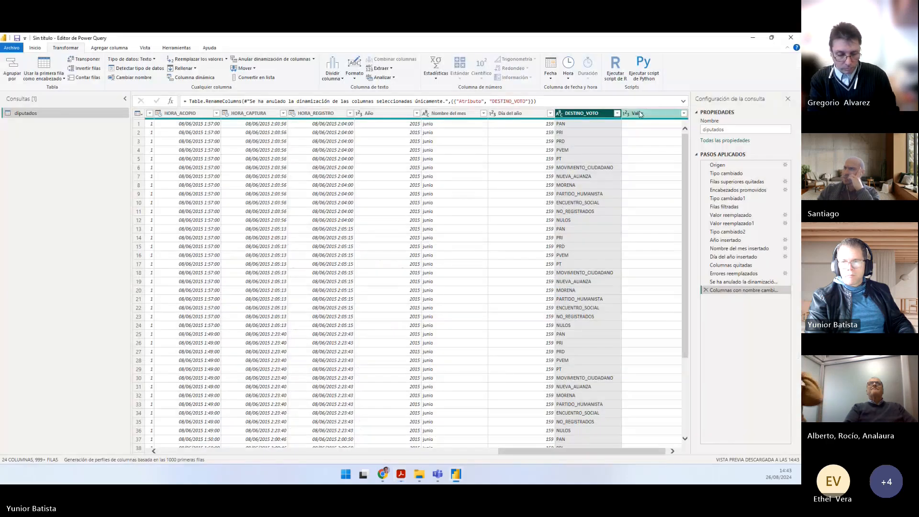
{"action": "double_click", "coordinate": [641, 113]}
{"action": "key", "text": "ctrl+v"}
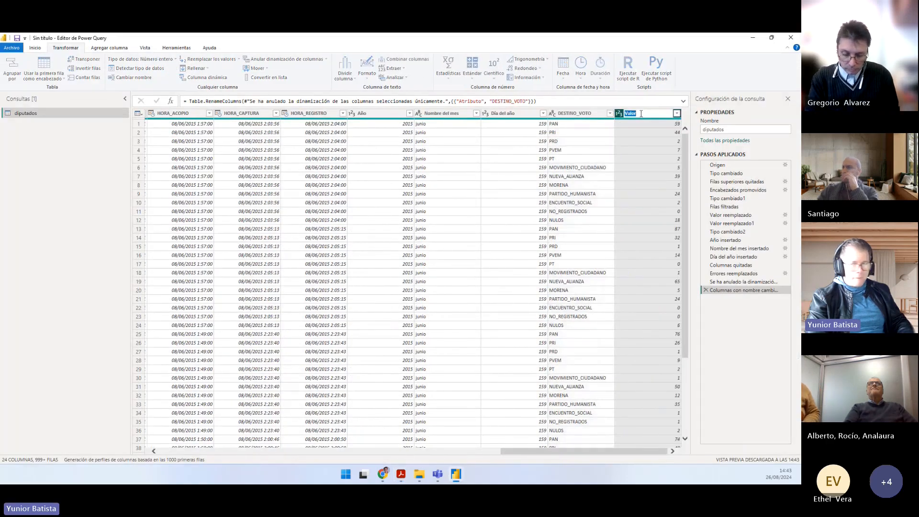
{"action": "key", "text": "Return"}
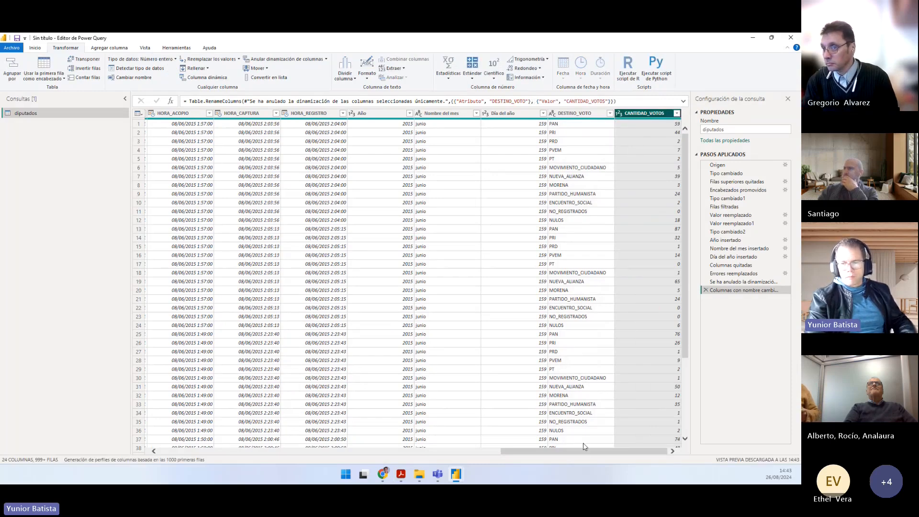
Step: Review the unpivoted diputados table from ID_ESTADO through CANTIDAD_VOTOS, checking Práctico.pdf and the Prático folder briefly along the way
{"action": "left_click_drag", "start_coordinate": [585, 452], "coordinate": [232, 437]}
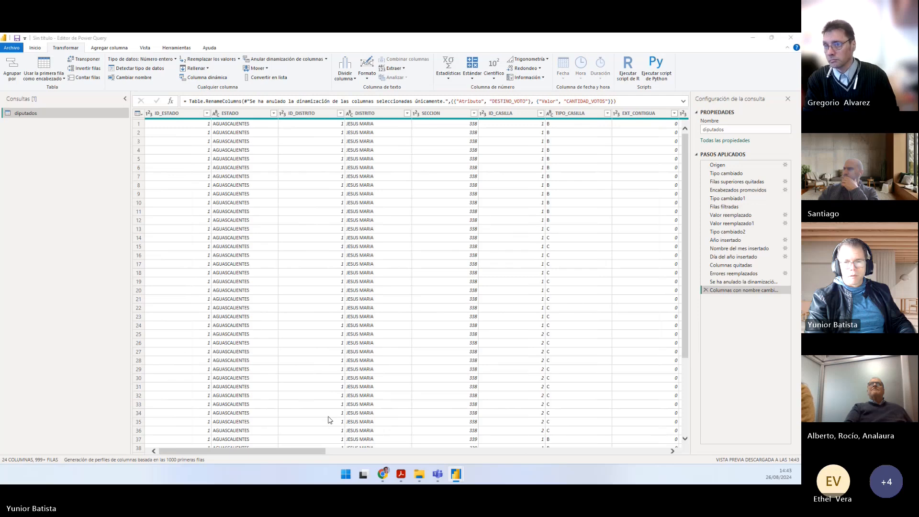
{"action": "key", "text": "alt+Tab"}
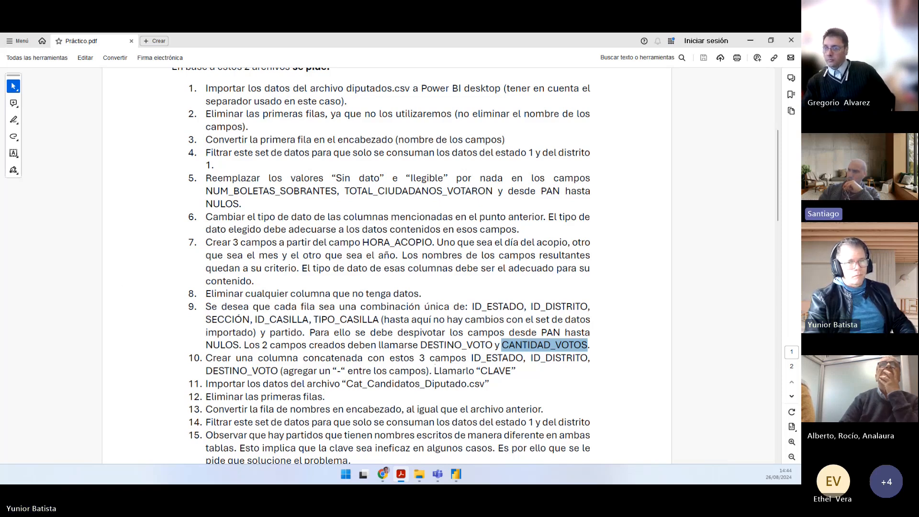
{"action": "key", "text": "alt+Tab"}
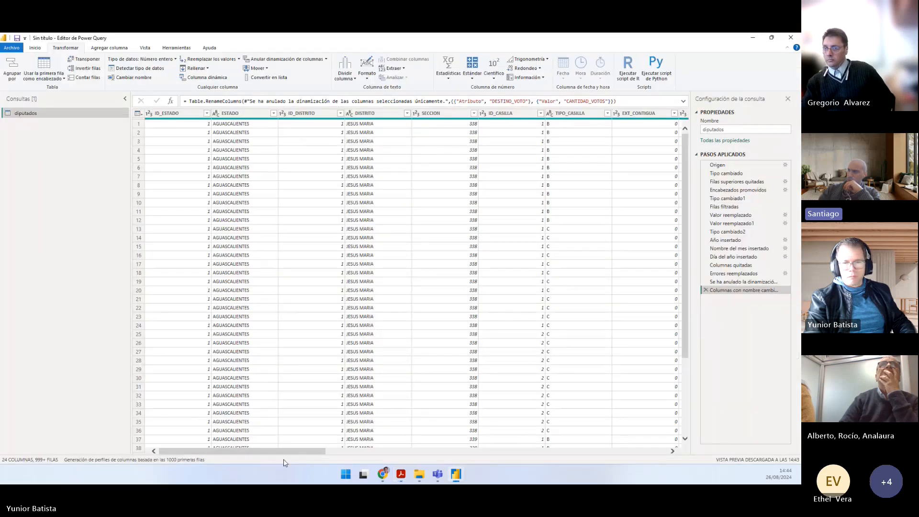
{"action": "left_click_drag", "start_coordinate": [295, 451], "coordinate": [644, 436]}
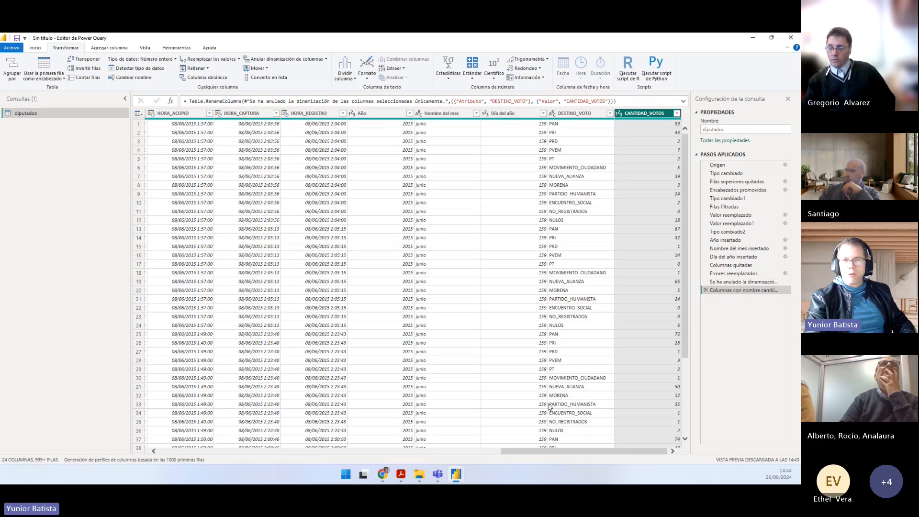
{"action": "left_click_drag", "start_coordinate": [569, 451], "coordinate": [574, 421]}
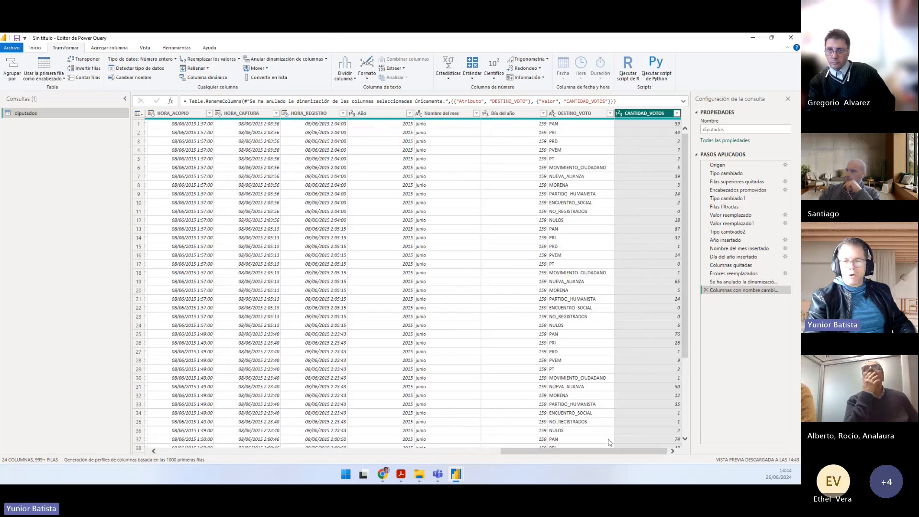
{"action": "left_click_drag", "start_coordinate": [609, 454], "coordinate": [455, 454]}
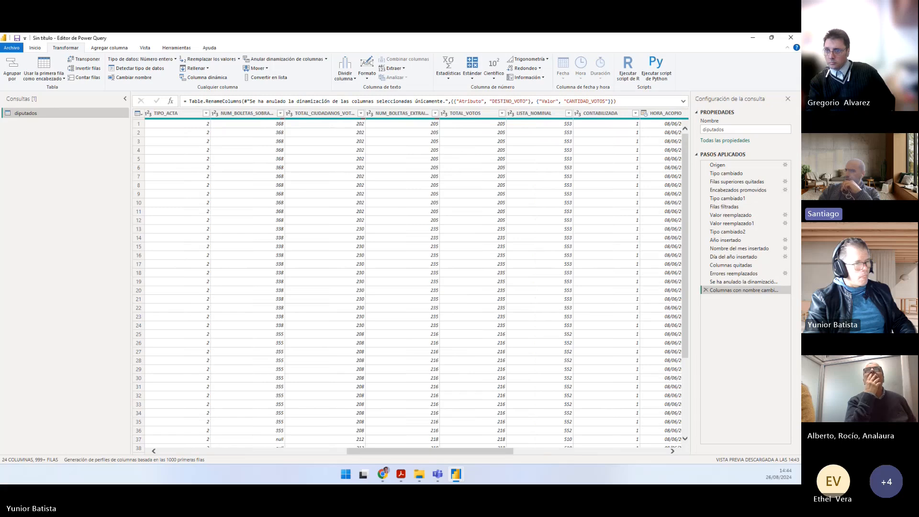
{"action": "left_click", "coordinate": [419, 473]}
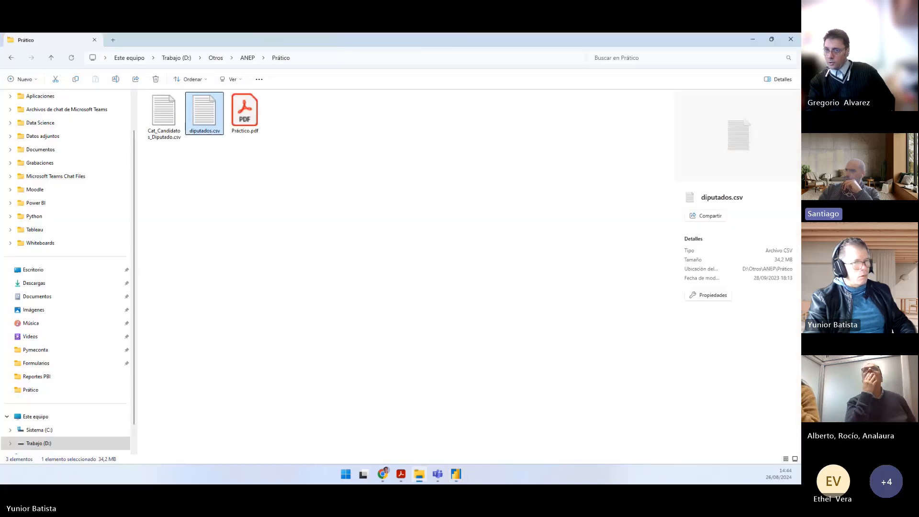
{"action": "left_click_drag", "start_coordinate": [253, 45], "coordinate": [0, 44]}
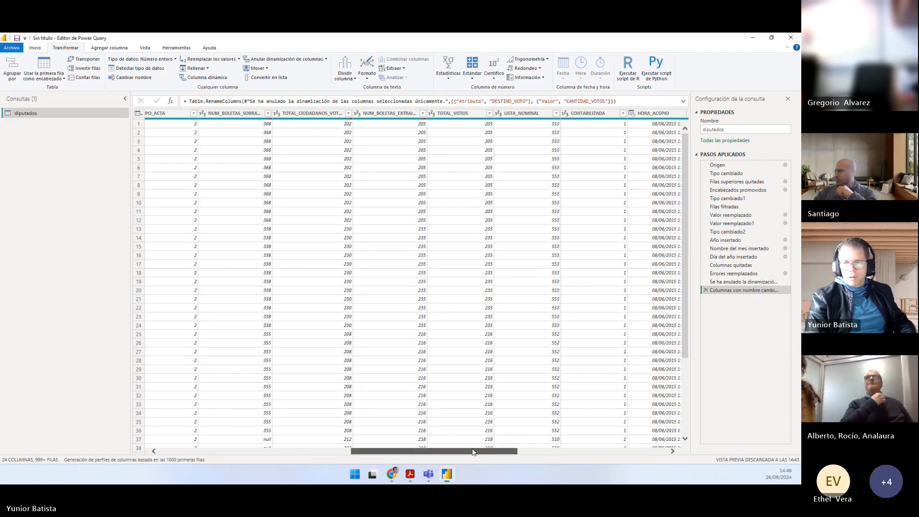
{"action": "left_click_drag", "start_coordinate": [457, 451], "coordinate": [611, 451]}
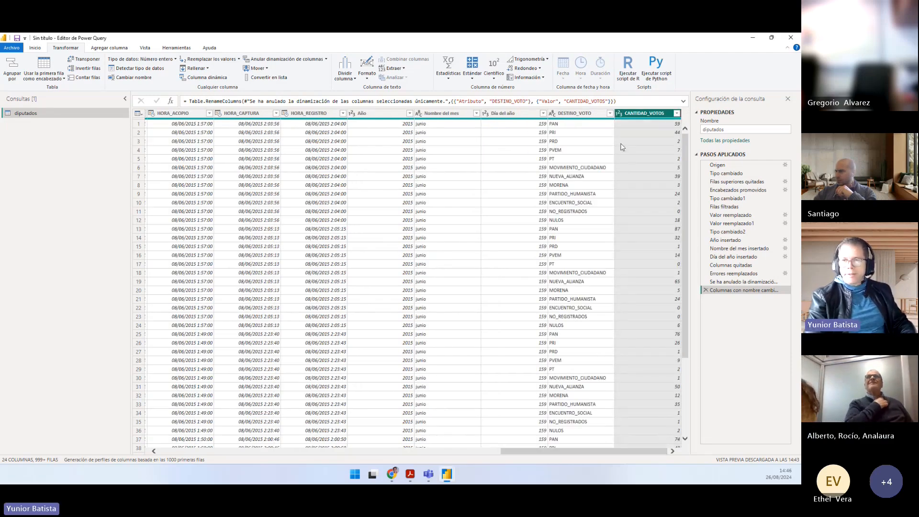
{"action": "left_click", "coordinate": [580, 115]}
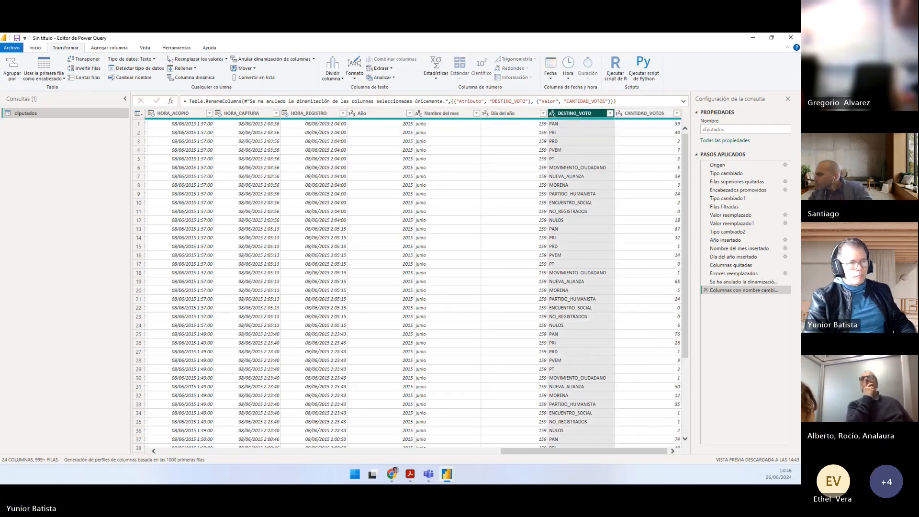
Step: Delete the renaming and selected-only unpivot steps, and apply the plain unpivot columns option to PAN through NULOS instead
{"action": "left_click", "coordinate": [705, 290]}
{"action": "left_click", "coordinate": [705, 281]}
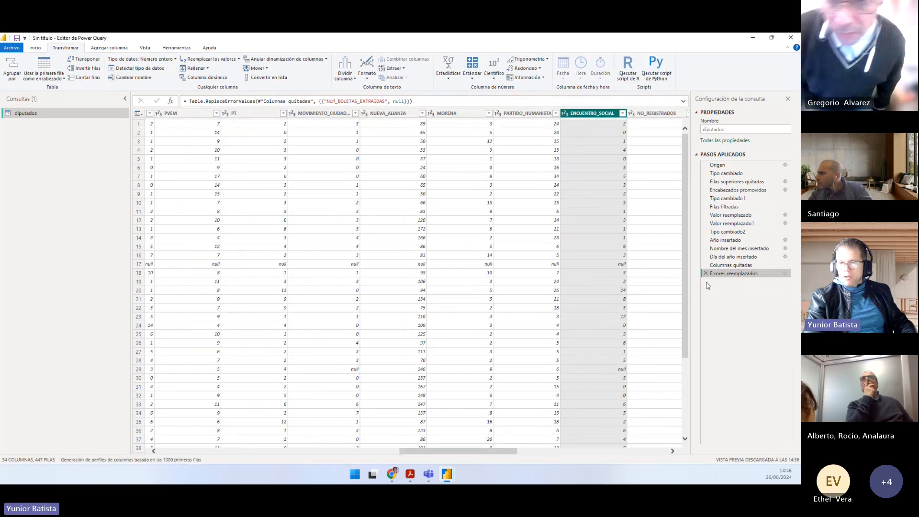
{"action": "left_click_drag", "start_coordinate": [451, 451], "coordinate": [514, 451]}
{"action": "left_click", "coordinate": [489, 116]}
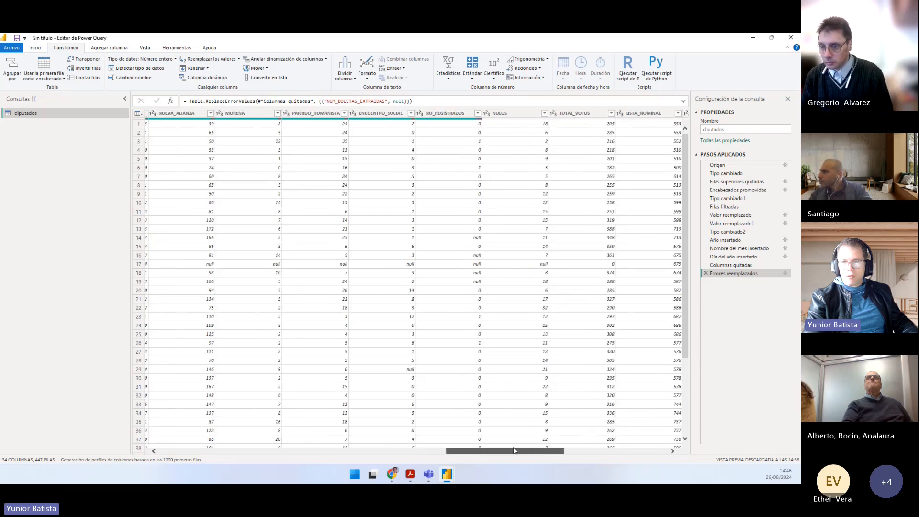
{"action": "left_click", "coordinate": [500, 114], "text": "shift"}
{"action": "left_click_drag", "start_coordinate": [506, 451], "coordinate": [372, 451]}
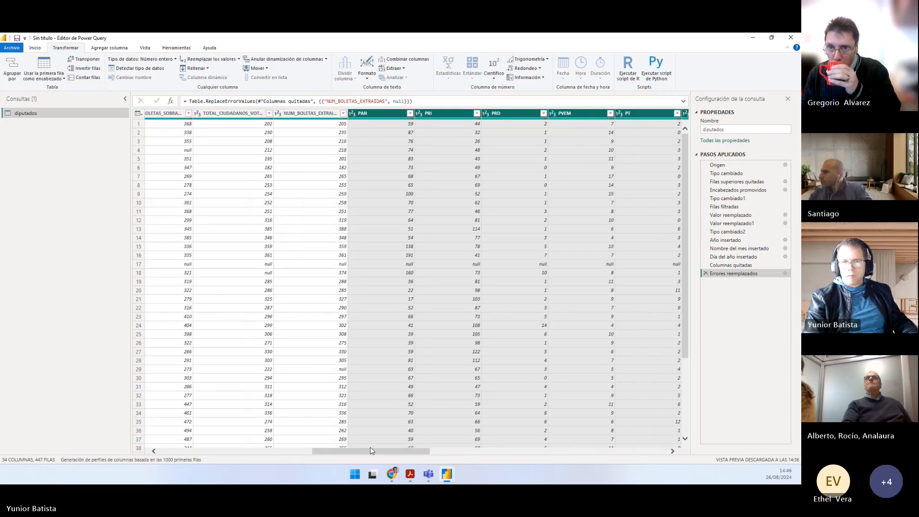
{"action": "left_click", "coordinate": [326, 60]}
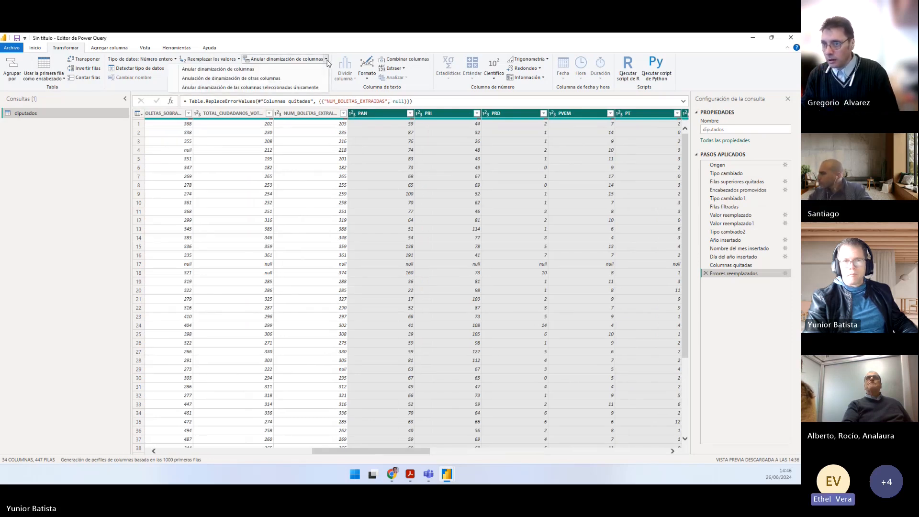
{"action": "left_click", "coordinate": [313, 69]}
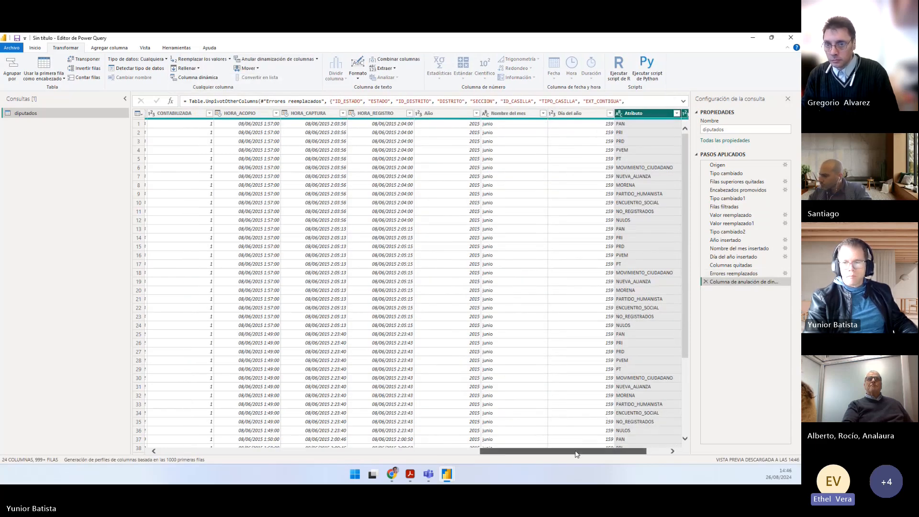
Step: Compare the diputados table before and after the unpivot, checking how the party columns relate to Atributo and Valor
{"action": "left_click_drag", "start_coordinate": [579, 451], "coordinate": [669, 458]}
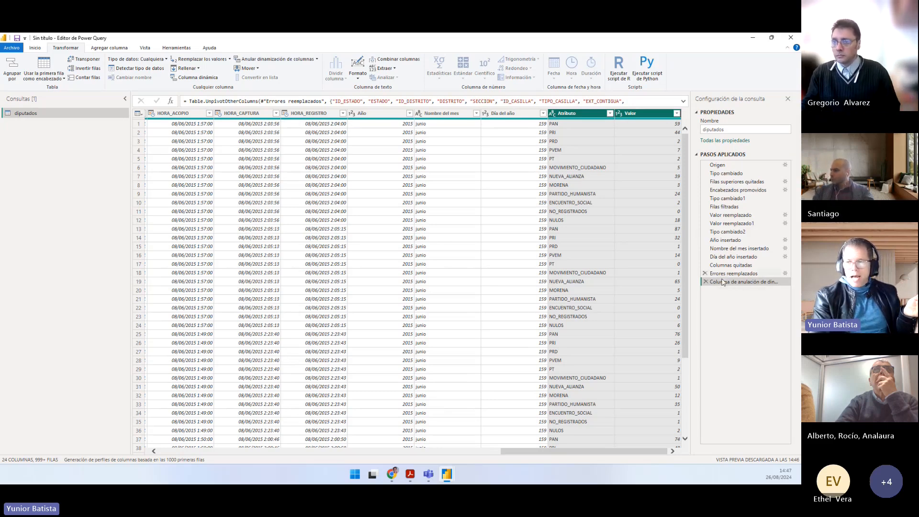
{"action": "left_click", "coordinate": [728, 273]}
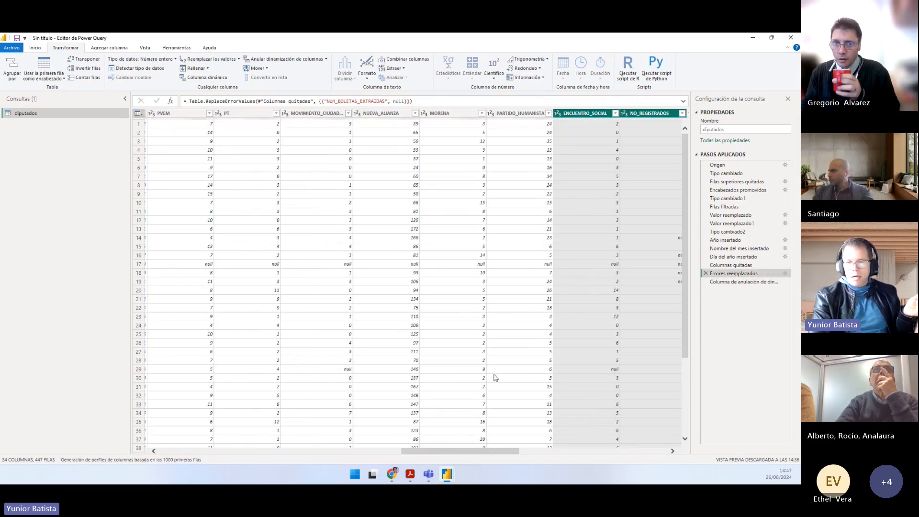
{"action": "left_click_drag", "start_coordinate": [448, 451], "coordinate": [483, 452]}
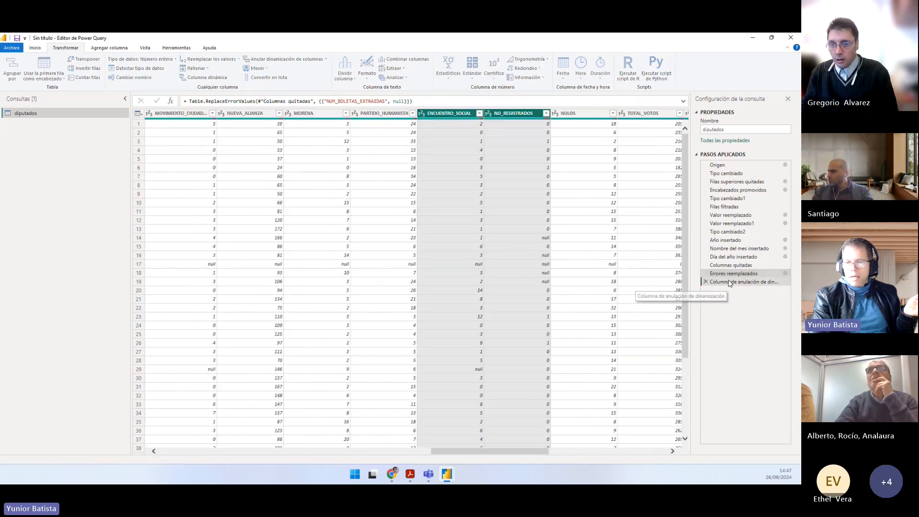
{"action": "left_click", "coordinate": [729, 282]}
{"action": "left_click", "coordinate": [556, 125]}
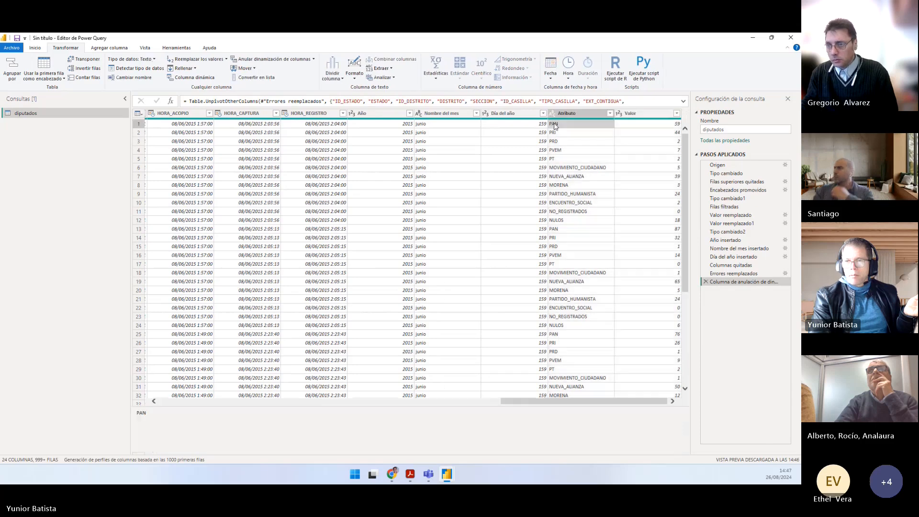
{"action": "left_click", "coordinate": [647, 125]}
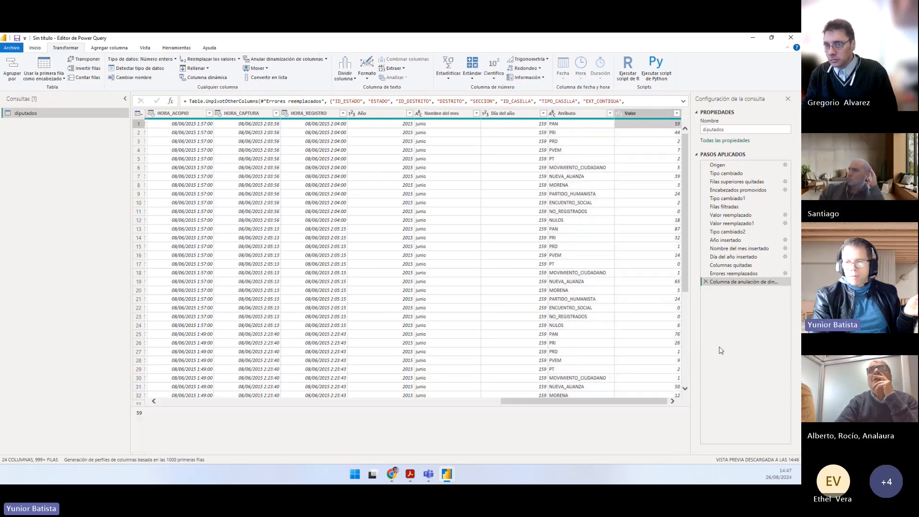
{"action": "left_click", "coordinate": [728, 274]}
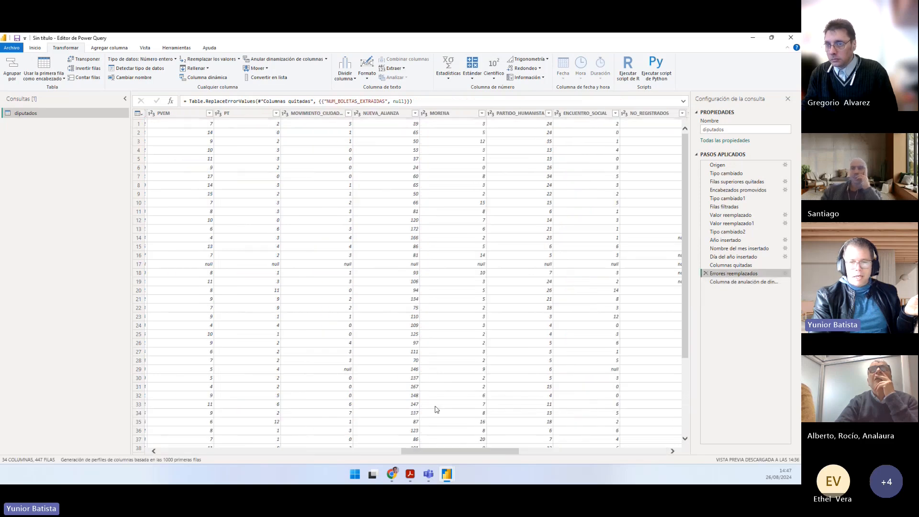
{"action": "left_click_drag", "start_coordinate": [444, 454], "coordinate": [351, 454]}
{"action": "left_click", "coordinate": [390, 115]}
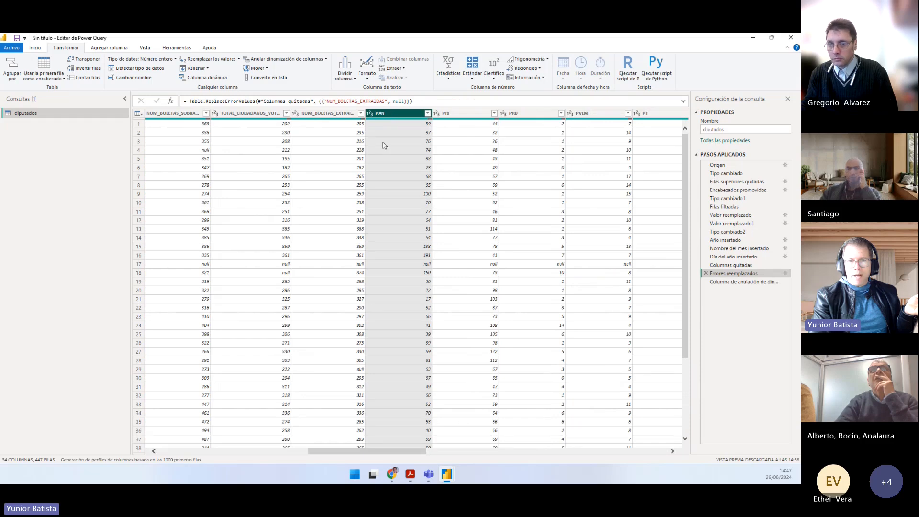
{"action": "left_click", "coordinate": [139, 124]}
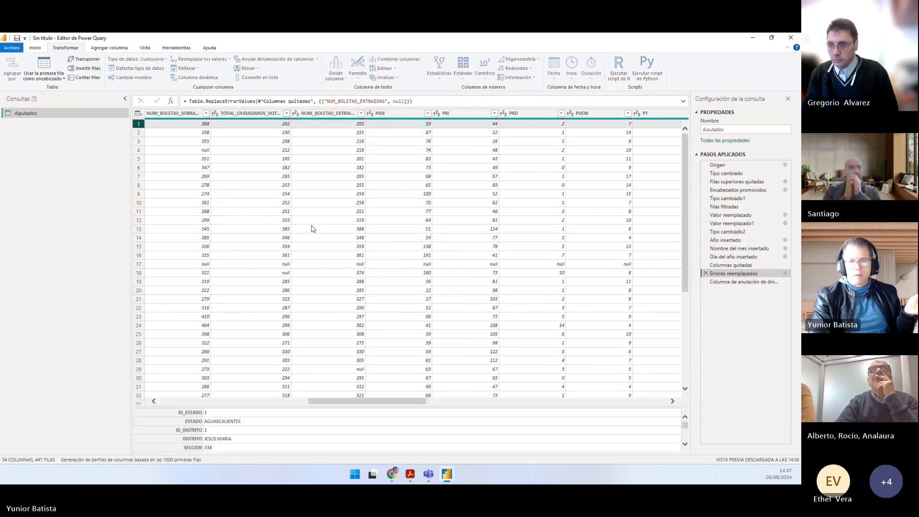
{"action": "left_click_drag", "start_coordinate": [392, 398], "coordinate": [669, 287]}
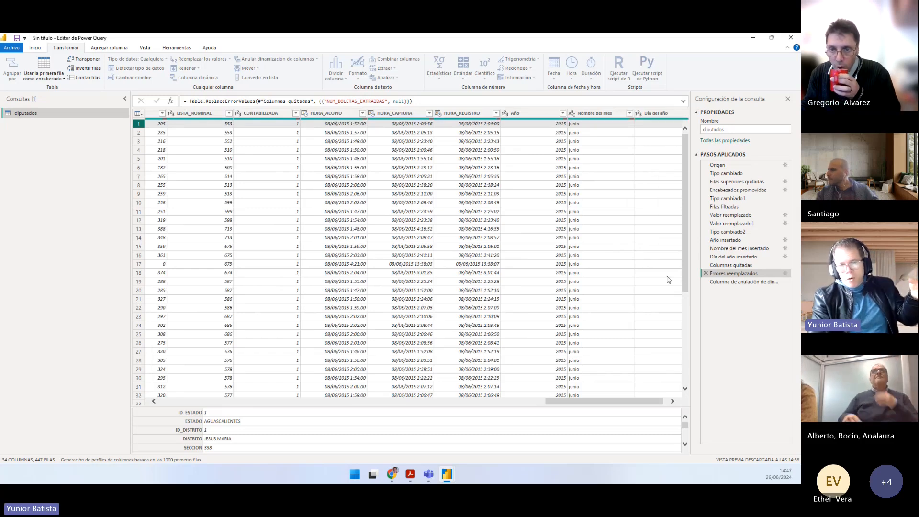
{"action": "left_click", "coordinate": [730, 282]}
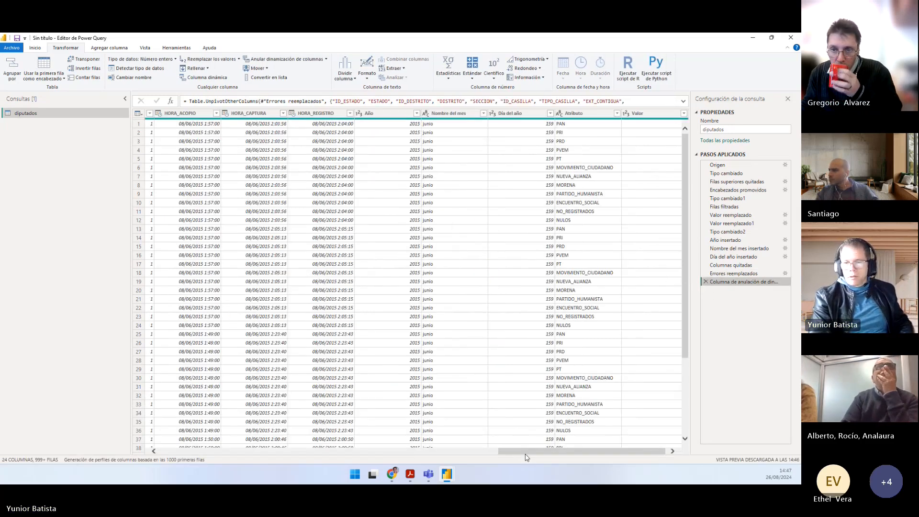
{"action": "left_click_drag", "start_coordinate": [617, 454], "coordinate": [657, 452]}
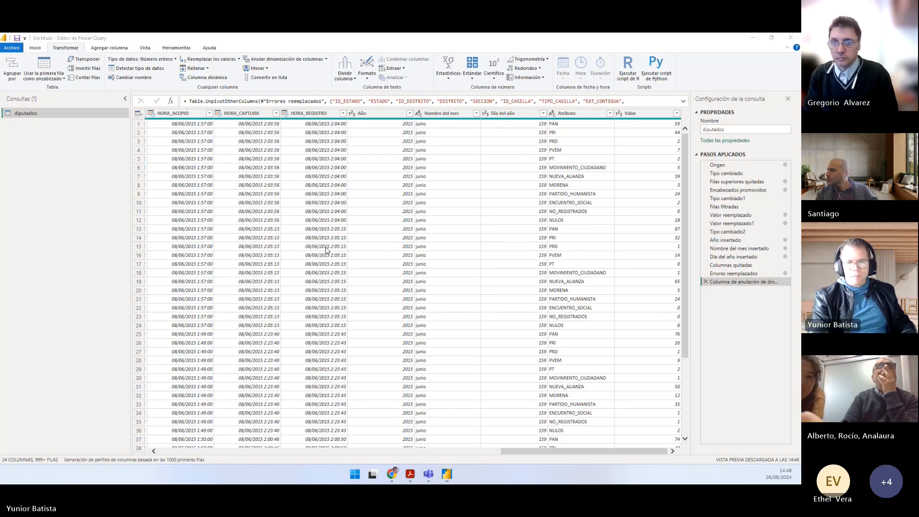
Step: Review point 10 of Práctico.pdf, including the fields to concatenate, the "-" separator and the column name CLAVE
{"action": "key", "text": "alt+Tab"}
{"action": "scroll", "coordinate": [339, 248], "scroll_direction": "down", "scroll_amount": 2}
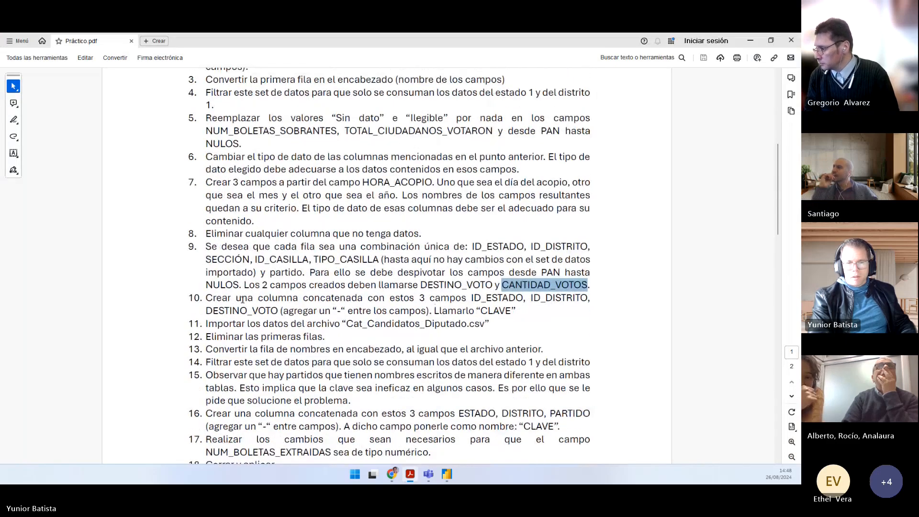
{"action": "left_click_drag", "start_coordinate": [206, 298], "coordinate": [277, 309]}
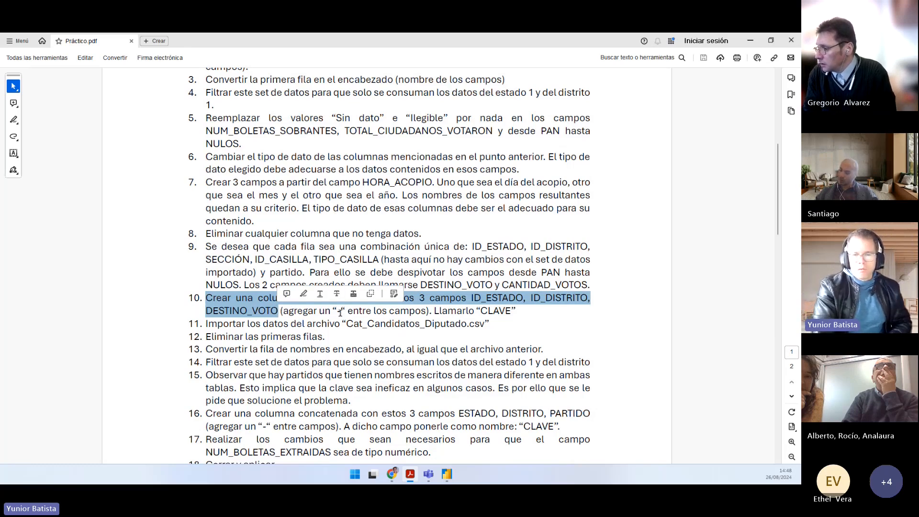
{"action": "left_click_drag", "start_coordinate": [339, 312], "coordinate": [425, 311]}
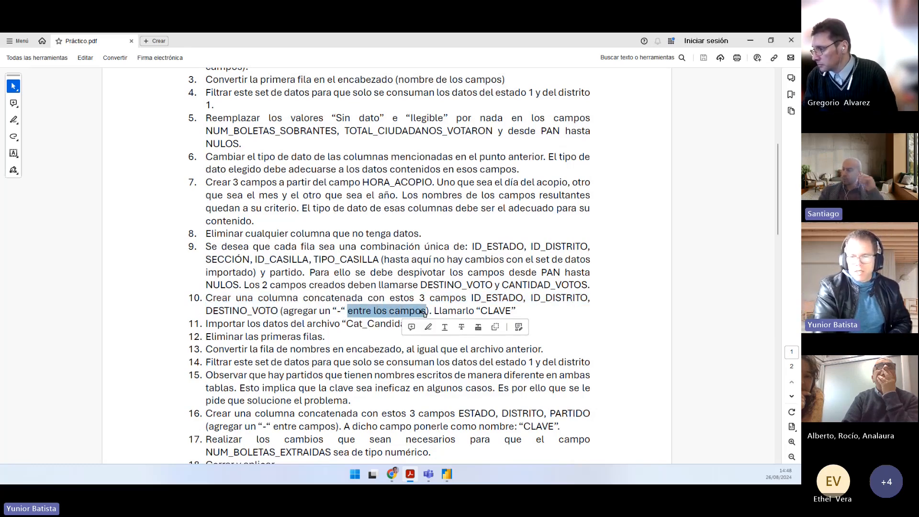
{"action": "double_click", "coordinate": [493, 311]}
{"action": "right_click", "coordinate": [494, 311]}
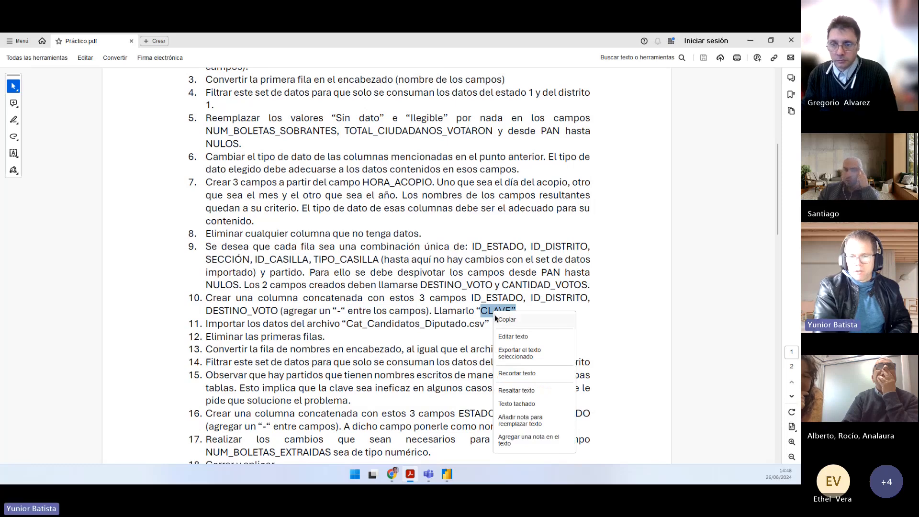
{"action": "left_click", "coordinate": [496, 318]}
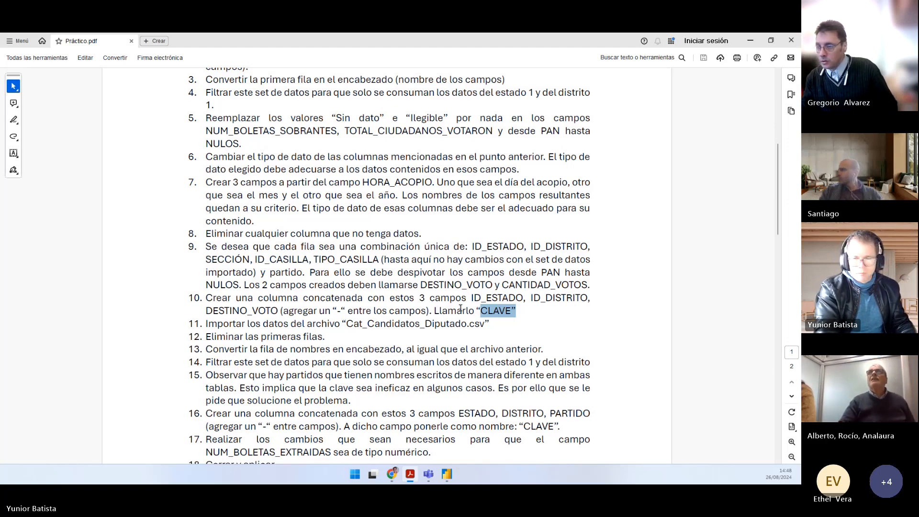
{"action": "left_click_drag", "start_coordinate": [430, 299], "coordinate": [523, 299]}
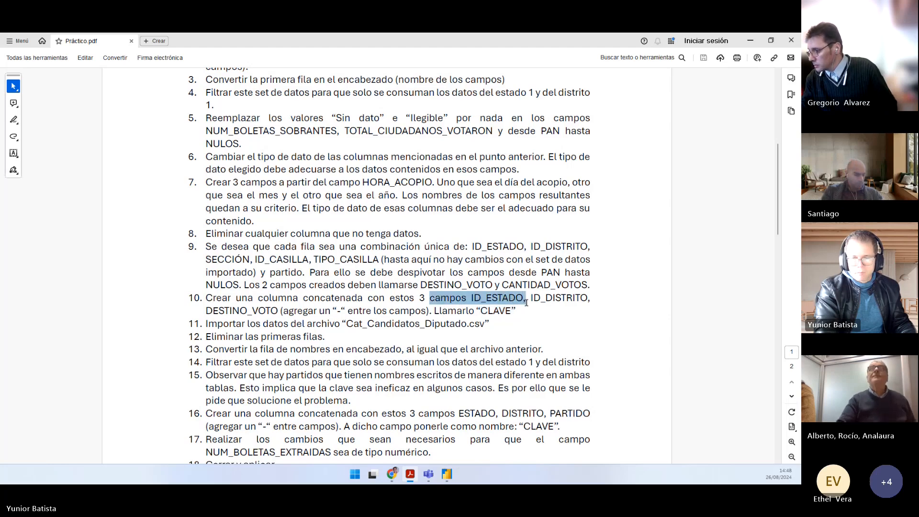
{"action": "left_click", "coordinate": [504, 300]}
{"action": "double_click", "coordinate": [505, 301]}
{"action": "double_click", "coordinate": [536, 299]}
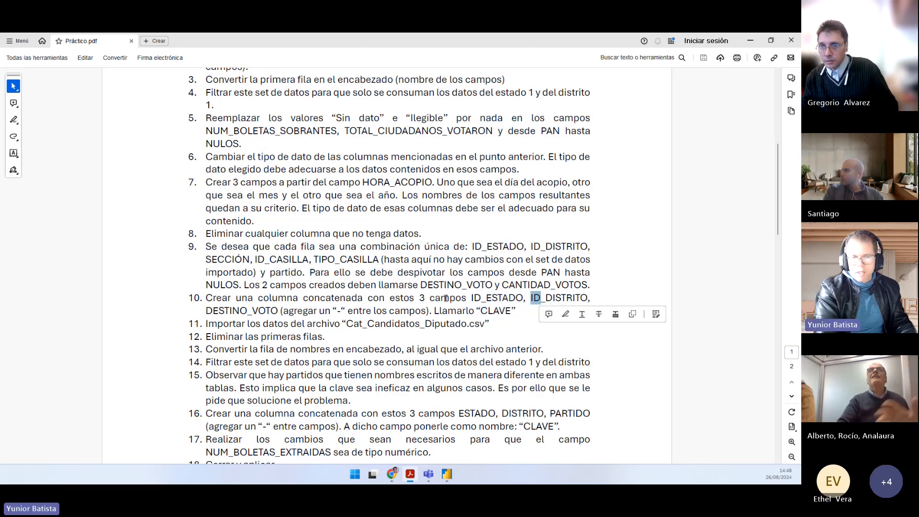
{"action": "double_click", "coordinate": [260, 310]}
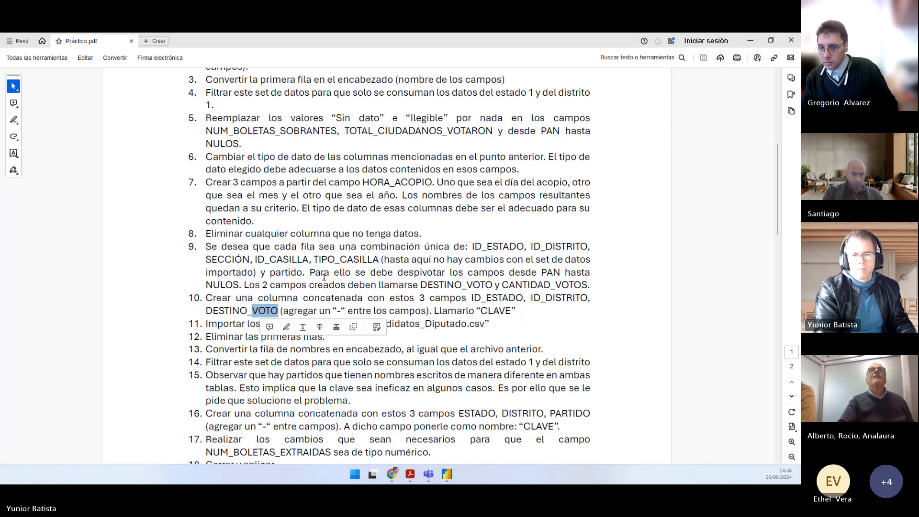
{"action": "key", "text": "alt+Tab"}
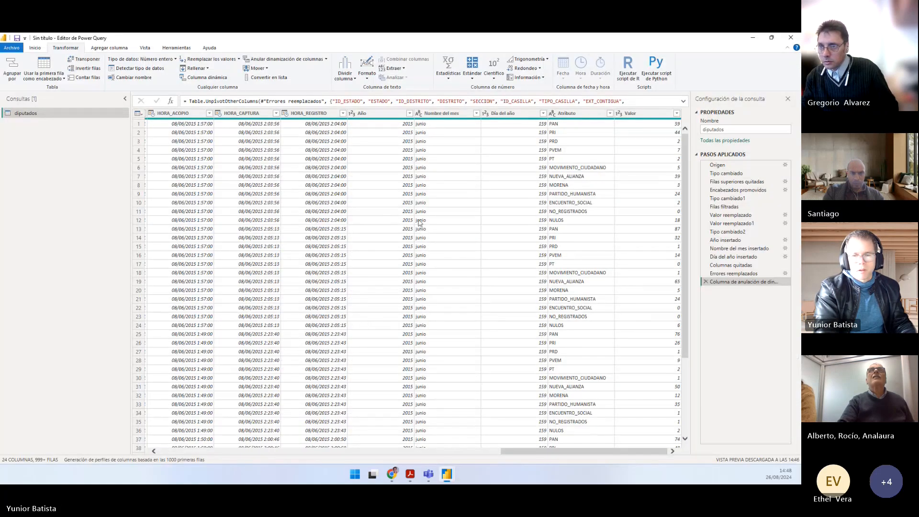
{"action": "left_click_drag", "start_coordinate": [536, 453], "coordinate": [197, 452]}
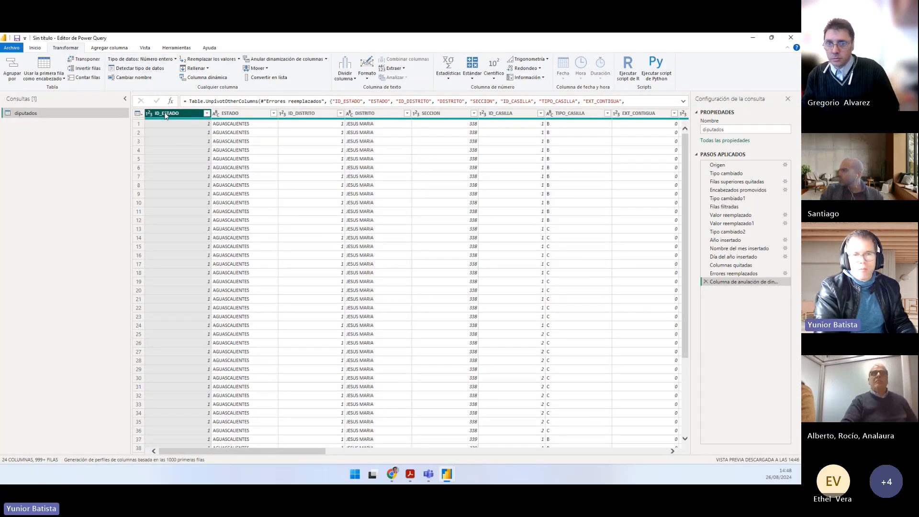
{"action": "left_click", "coordinate": [298, 114], "text": "ctrl"}
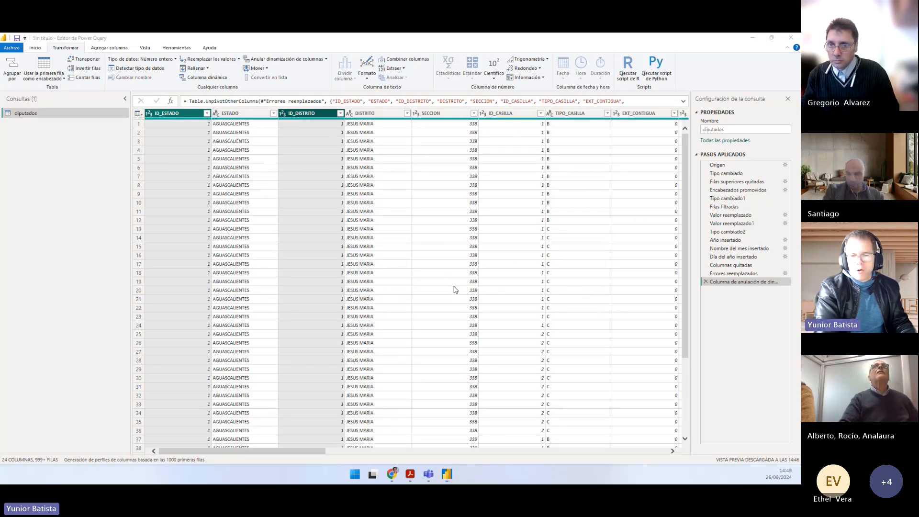
{"action": "key", "text": "alt+Tab"}
{"action": "key", "text": "alt+Tab"}
{"action": "left_click_drag", "start_coordinate": [262, 451], "coordinate": [648, 400]}
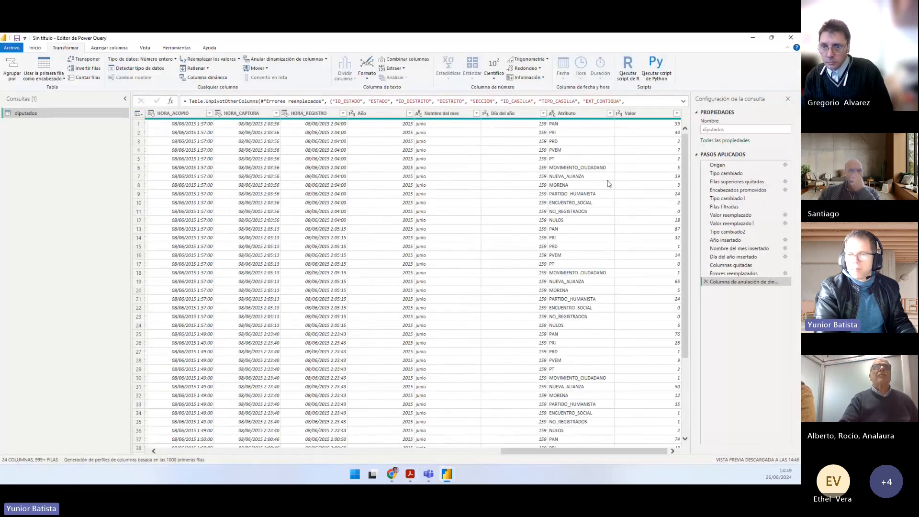
Step: Check the Atributo column and copy the name DESTINO_VOTO from point 9 of Práctico.pdf
{"action": "left_click", "coordinate": [568, 125]}
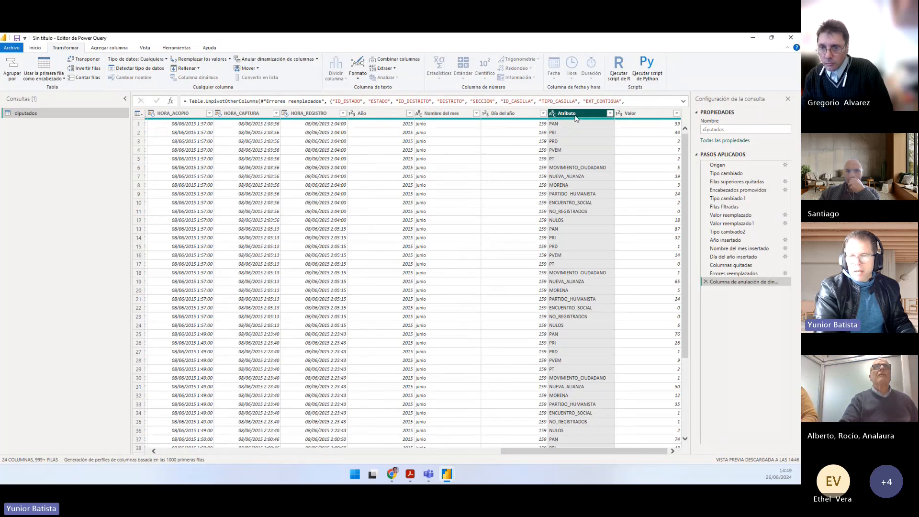
{"action": "left_click", "coordinate": [447, 474]}
{"action": "left_click", "coordinate": [411, 475]}
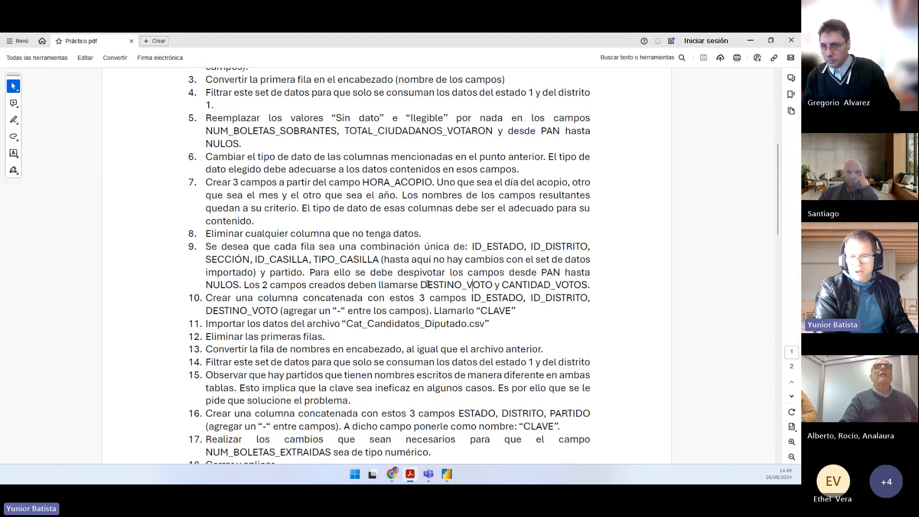
{"action": "left_click_drag", "start_coordinate": [421, 284], "coordinate": [493, 287]}
{"action": "right_click", "coordinate": [493, 291]}
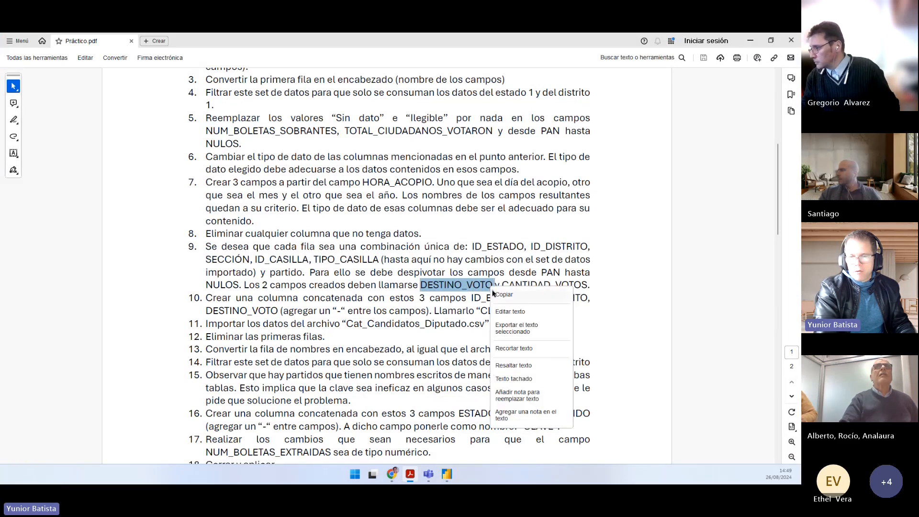
{"action": "left_click", "coordinate": [493, 292]}
{"action": "right_click", "coordinate": [473, 286]}
{"action": "left_click", "coordinate": [479, 292]}
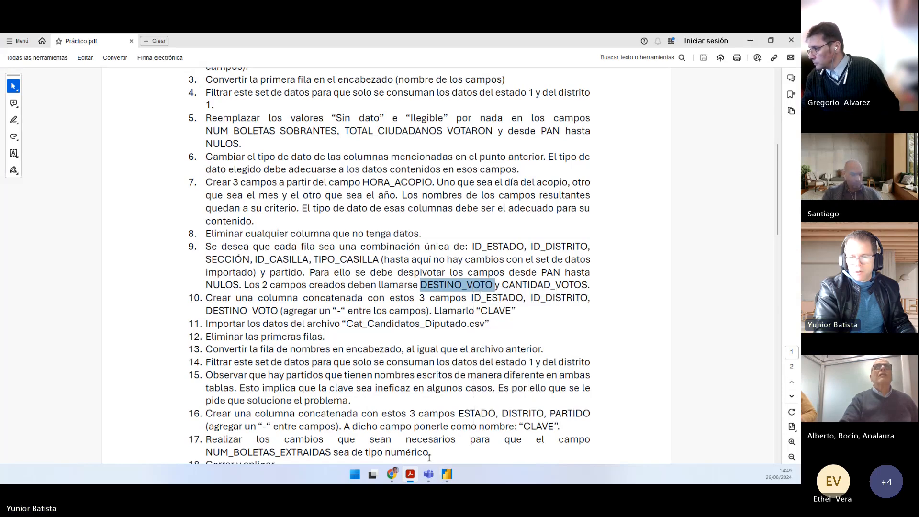
Step: Return to the Power Query editor and rename the Atributo column as DESTINO_VOTO using the copied name
{"action": "mouse_move", "coordinate": [450, 480]}
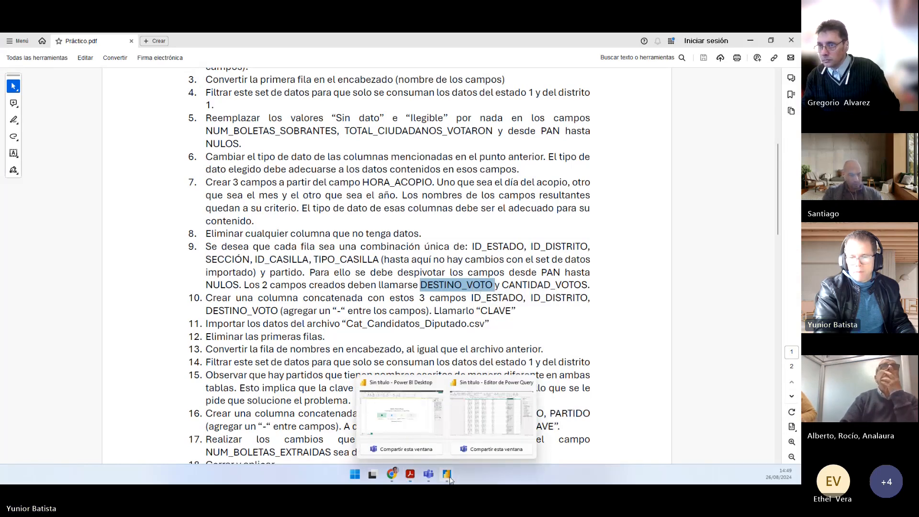
{"action": "left_click", "coordinate": [492, 411]}
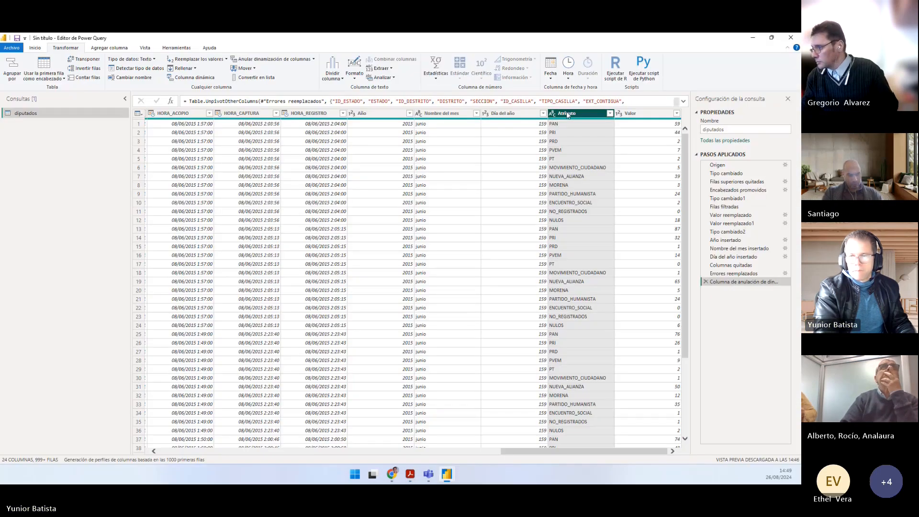
{"action": "double_click", "coordinate": [567, 114]}
{"action": "key", "text": "ctrl+v"}
{"action": "key", "text": "Return"}
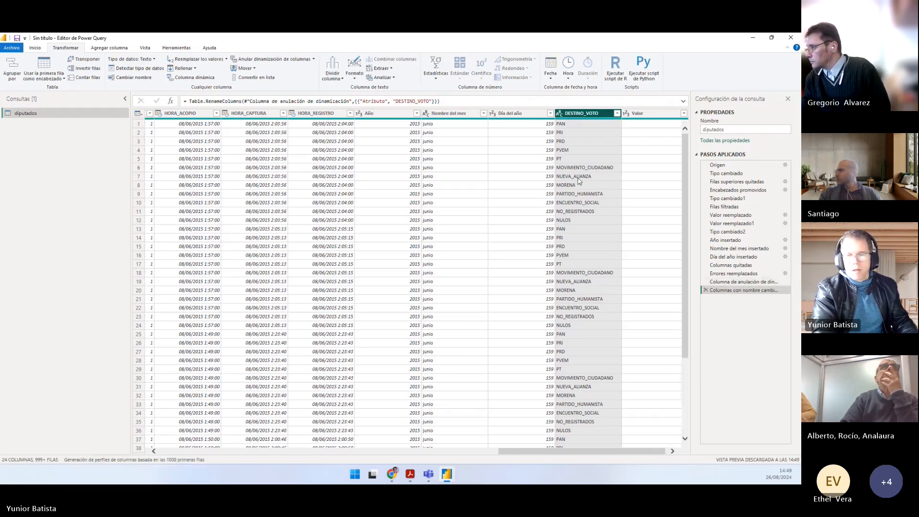
Step: Copy the name CANTIDAD_VOTOS from point 9 of Práctico.pdf and rename the Valor column with it in the Power Query editor
{"action": "mouse_move", "coordinate": [410, 475]}
{"action": "left_click", "coordinate": [461, 436]}
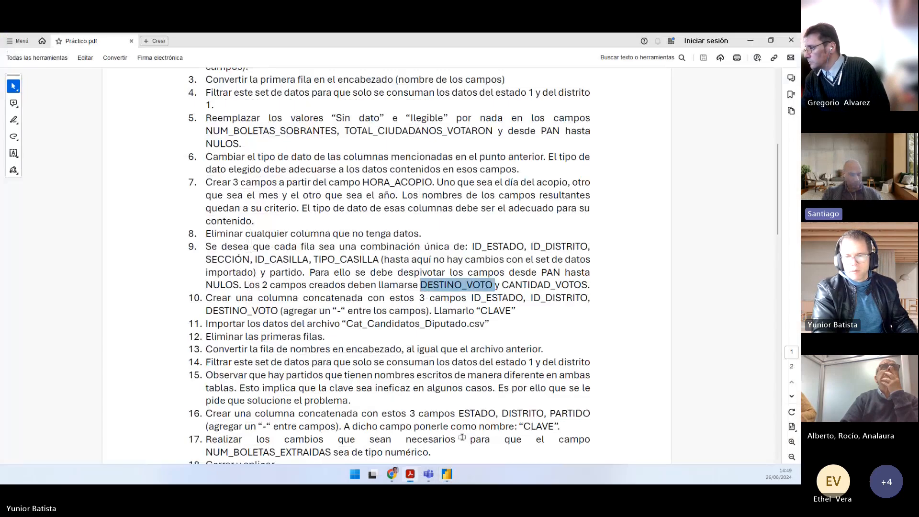
{"action": "left_click_drag", "start_coordinate": [502, 285], "coordinate": [589, 287]}
{"action": "key", "text": "alt+Tab"}
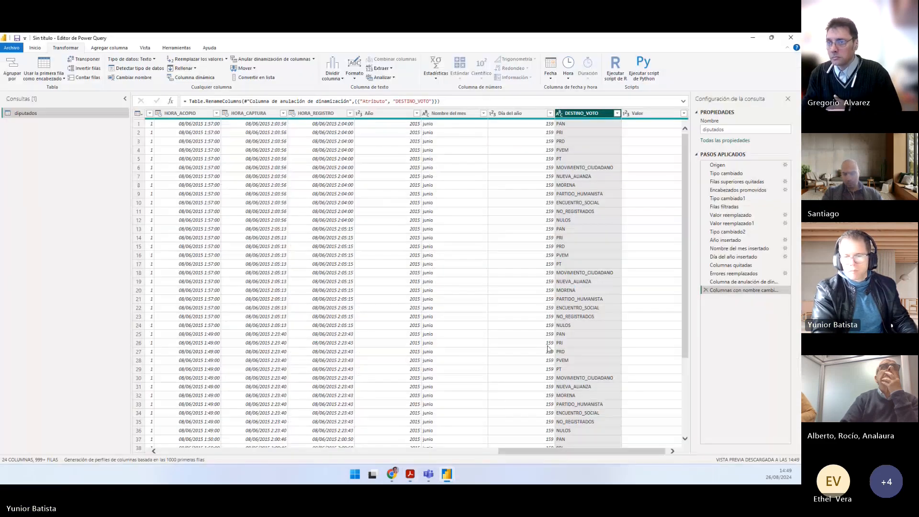
{"action": "left_click_drag", "start_coordinate": [550, 450], "coordinate": [552, 449]}
{"action": "double_click", "coordinate": [638, 113]}
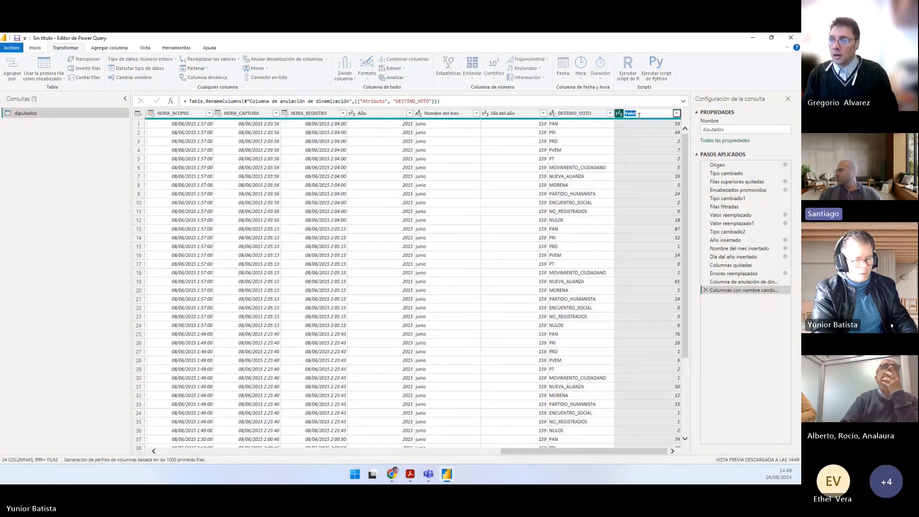
{"action": "key", "text": "ctrl+v"}
{"action": "key", "text": "Return"}
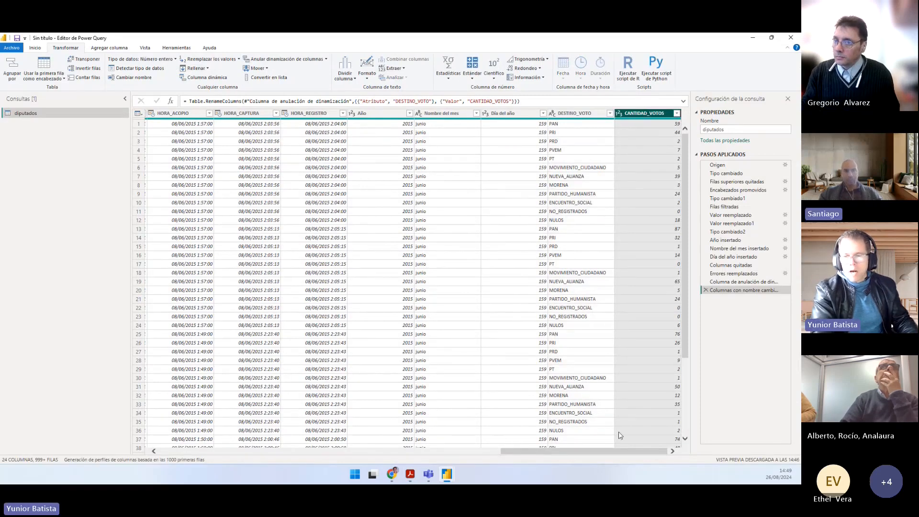
{"action": "left_click_drag", "start_coordinate": [617, 450], "coordinate": [237, 450]}
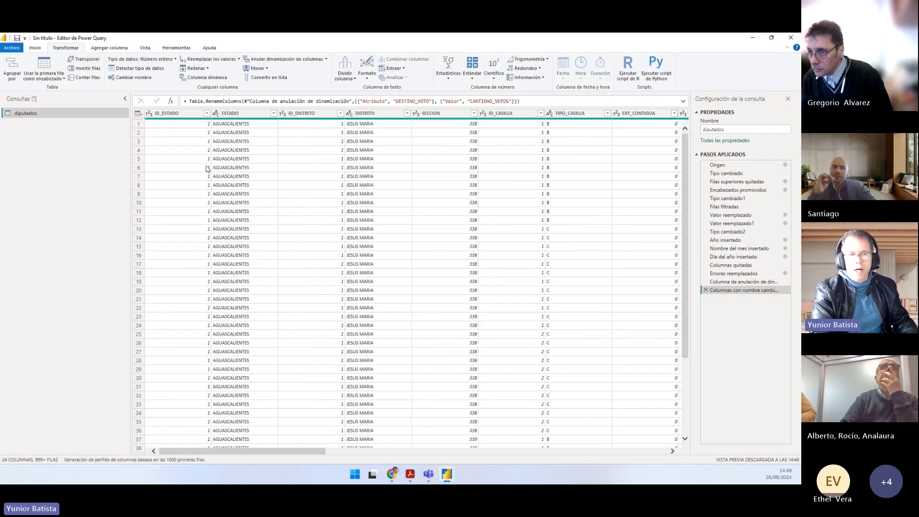
{"action": "left_click", "coordinate": [156, 115]}
{"action": "left_click", "coordinate": [156, 115]}
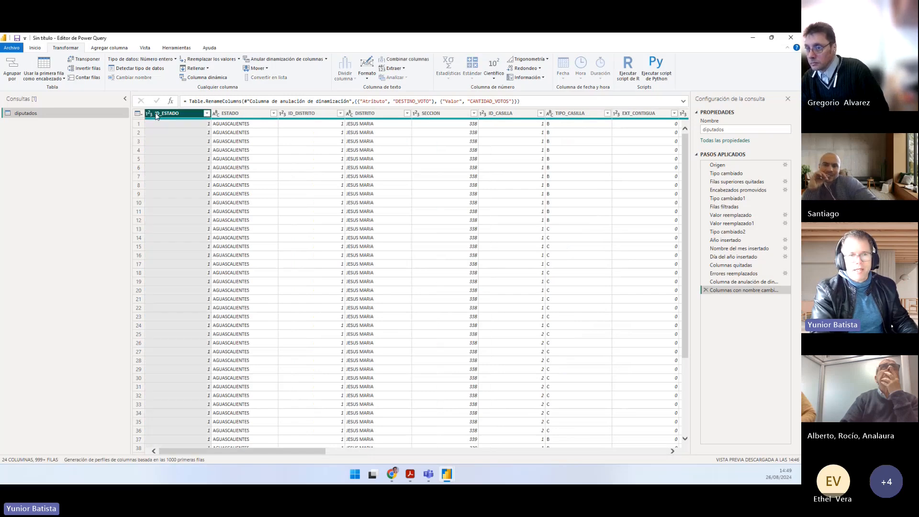
{"action": "left_click", "coordinate": [306, 113]}
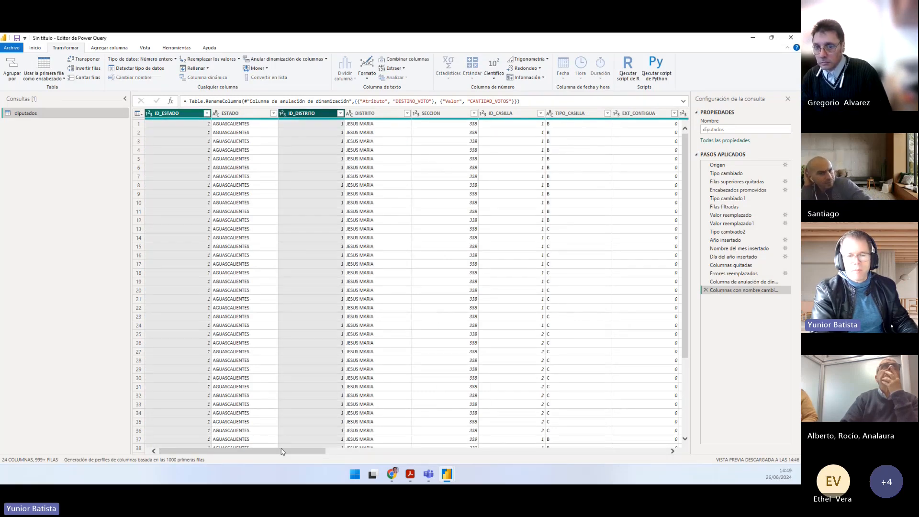
{"action": "left_click_drag", "start_coordinate": [283, 450], "coordinate": [660, 455]}
{"action": "left_click", "coordinate": [585, 115], "text": "ctrl"}
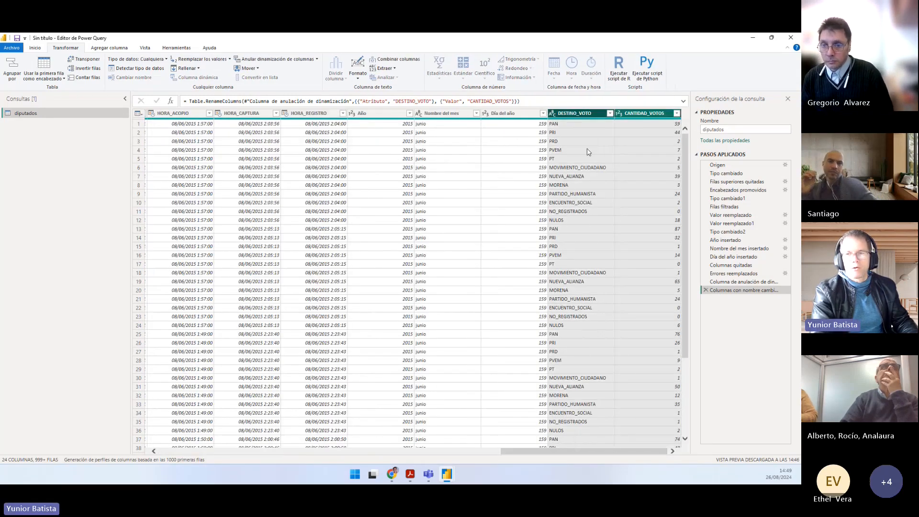
{"action": "left_click", "coordinate": [574, 316]}
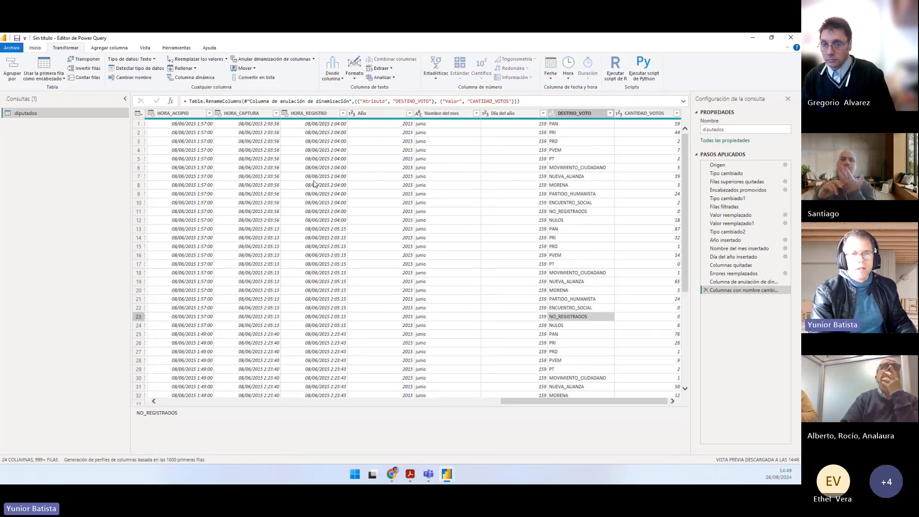
{"action": "left_click", "coordinate": [123, 50]}
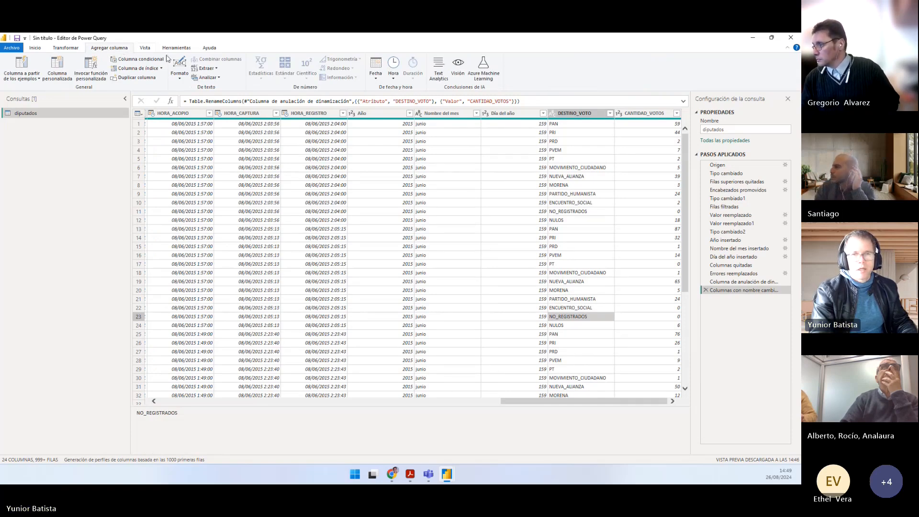
Step: Select the ID_ESTADO, ID_DISTRITO and DESTINO_VOTO columns in that order and start combining them into a new column
{"action": "left_click_drag", "start_coordinate": [610, 404], "coordinate": [254, 431]}
{"action": "left_click", "coordinate": [173, 114]}
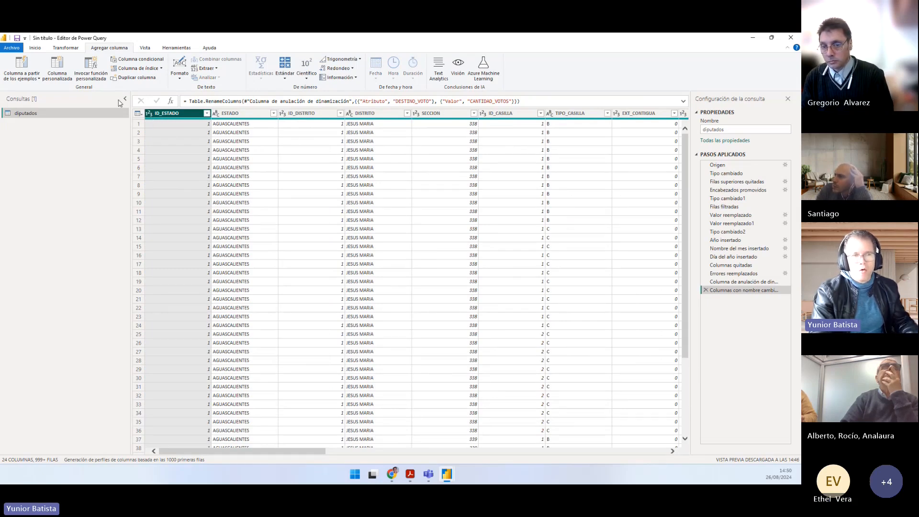
{"action": "left_click", "coordinate": [67, 47]}
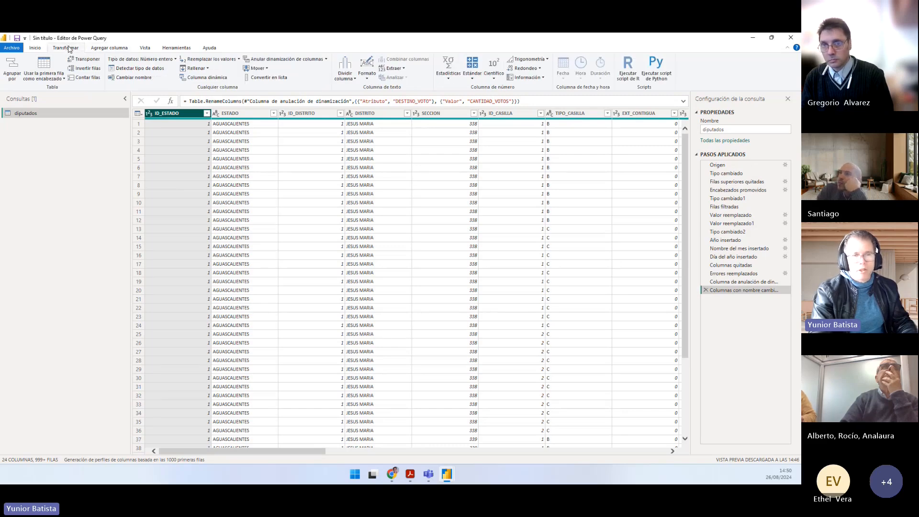
{"action": "left_click", "coordinate": [302, 114], "text": "ctrl"}
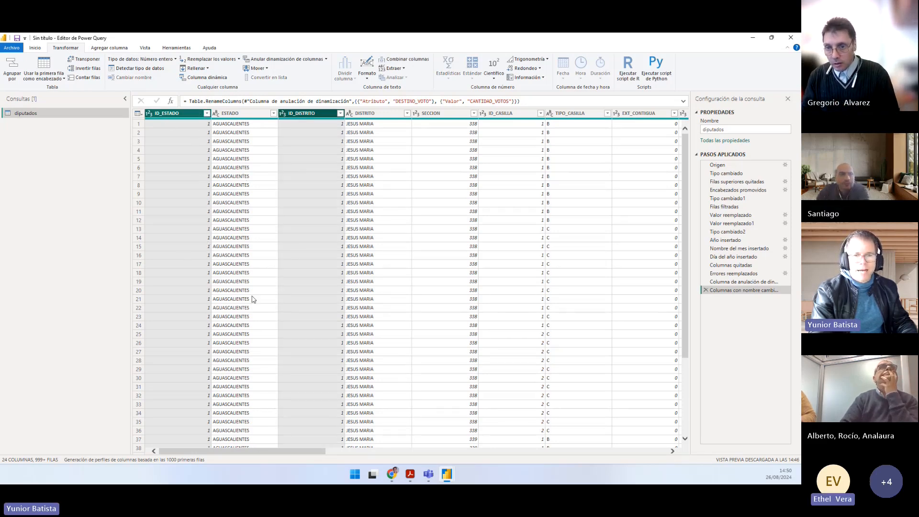
{"action": "left_click_drag", "start_coordinate": [278, 451], "coordinate": [658, 432]}
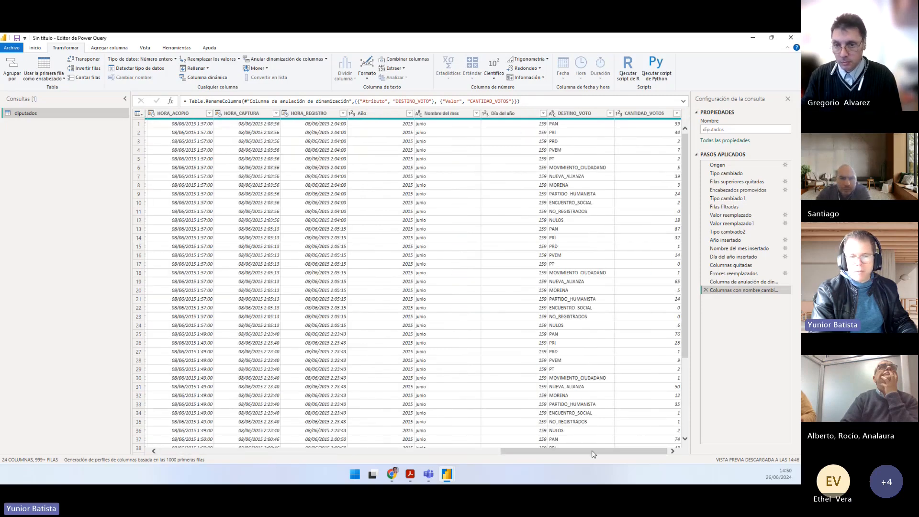
{"action": "left_click_drag", "start_coordinate": [594, 454], "coordinate": [252, 452]}
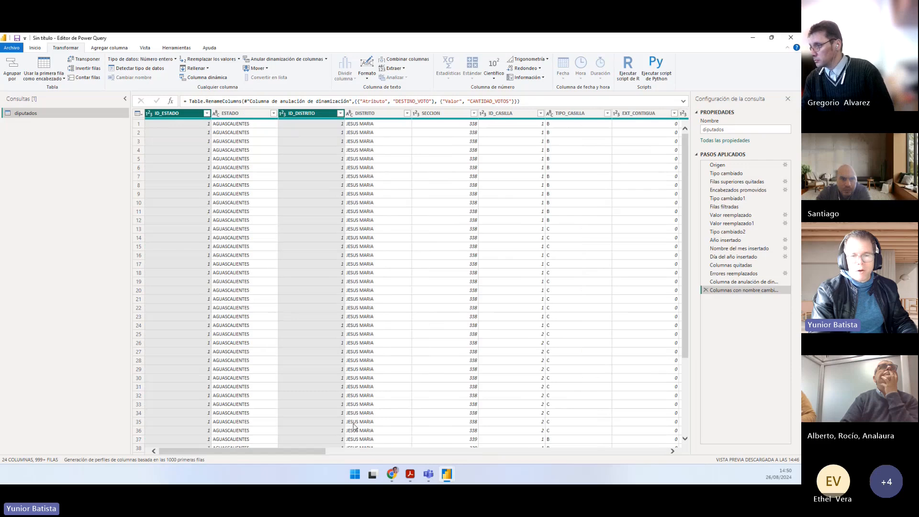
{"action": "left_click_drag", "start_coordinate": [313, 449], "coordinate": [641, 450]}
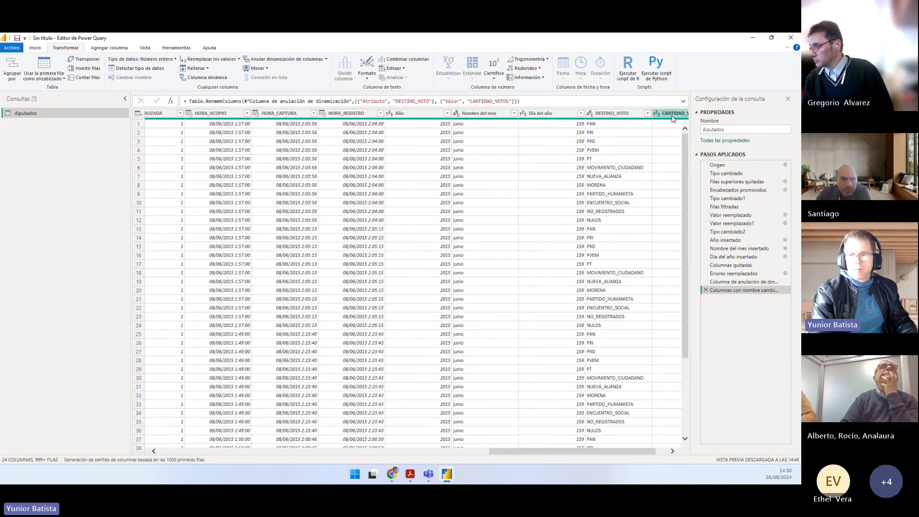
{"action": "left_click_drag", "start_coordinate": [538, 452], "coordinate": [550, 452]}
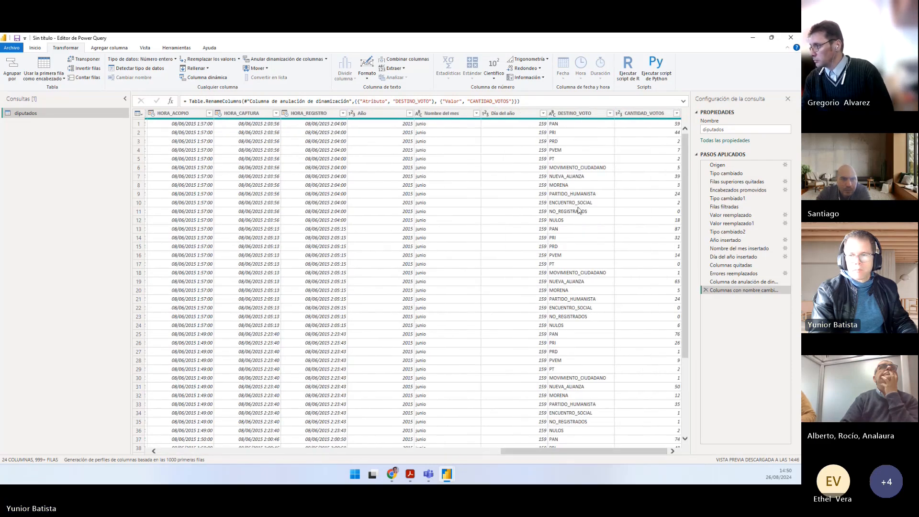
{"action": "left_click", "coordinate": [576, 114]}
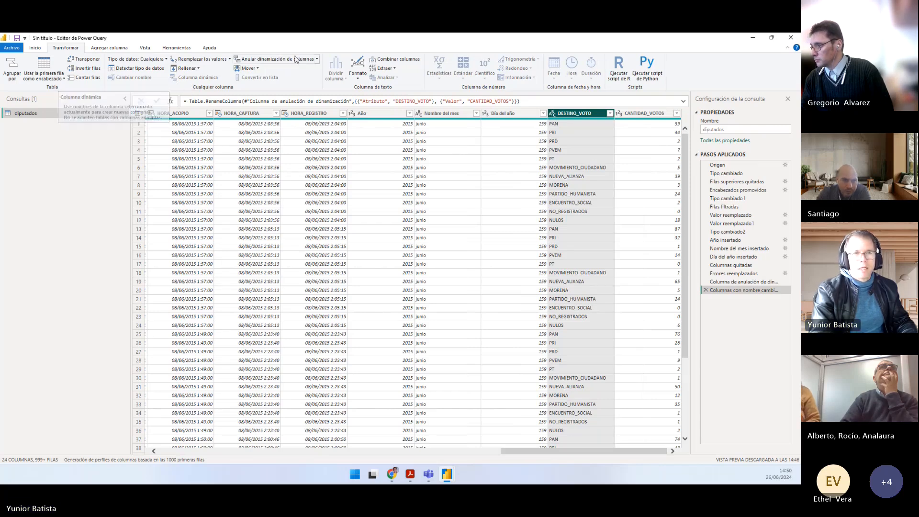
{"action": "left_click", "coordinate": [99, 48]}
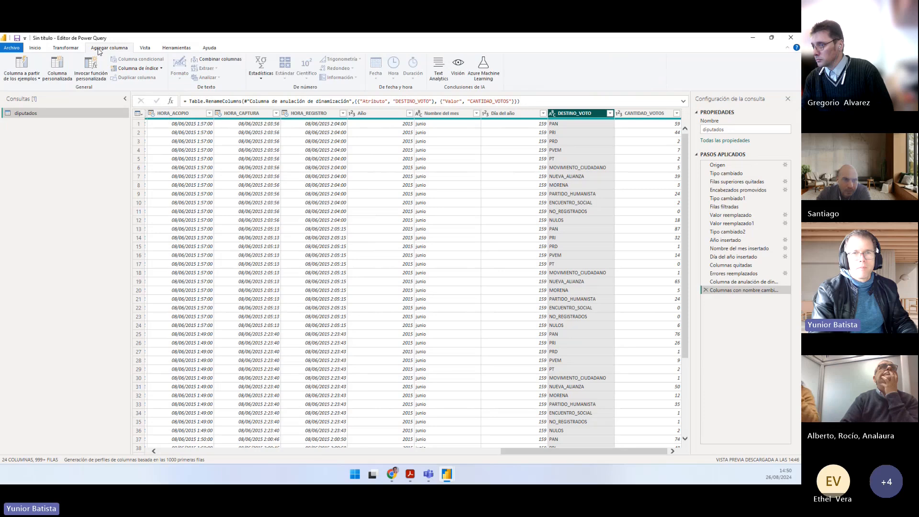
{"action": "left_click", "coordinate": [222, 60]}
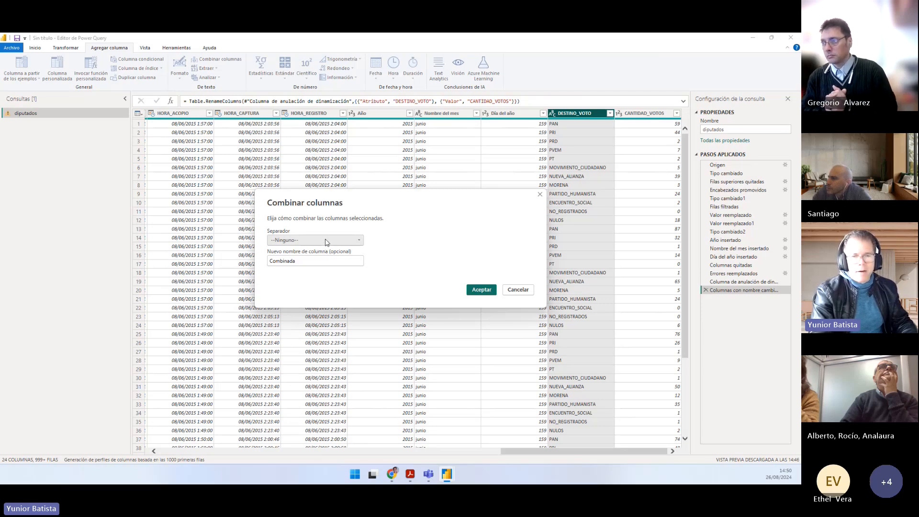
Step: Copy the name CLAVE from point 10 of Práctico.pdf and enter it as the combined column's name
{"action": "double_click", "coordinate": [287, 261]}
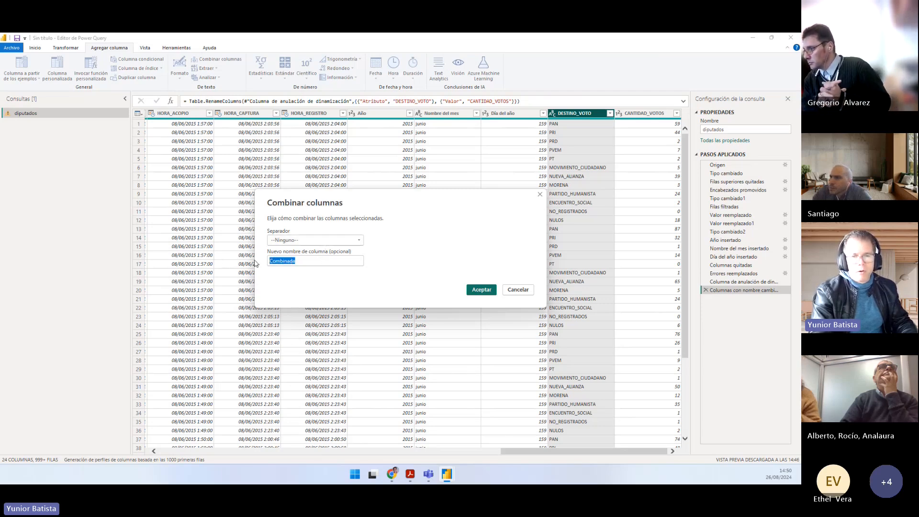
{"action": "key", "text": "alt+Tab"}
{"action": "double_click", "coordinate": [490, 310]}
{"action": "key", "text": "ctrl+c"}
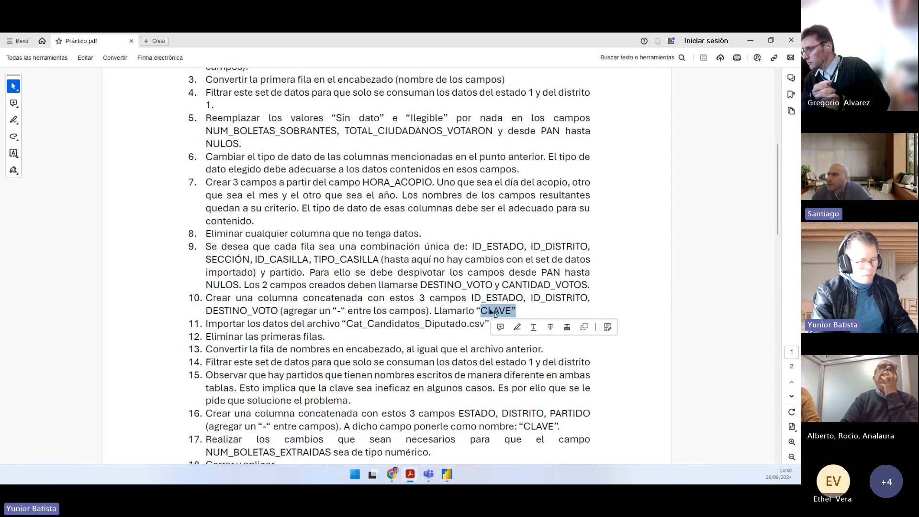
{"action": "key", "text": "alt+Tab"}
{"action": "double_click", "coordinate": [307, 262]}
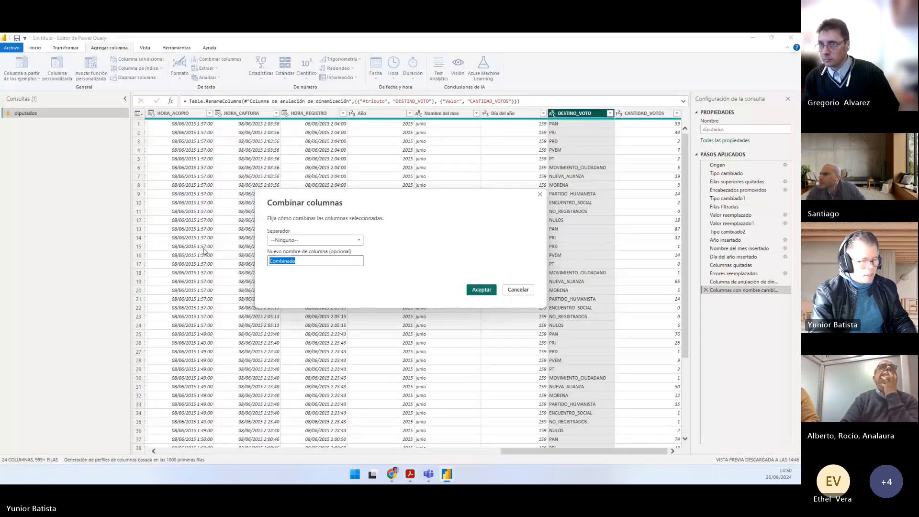
{"action": "key", "text": "ctrl+v"}
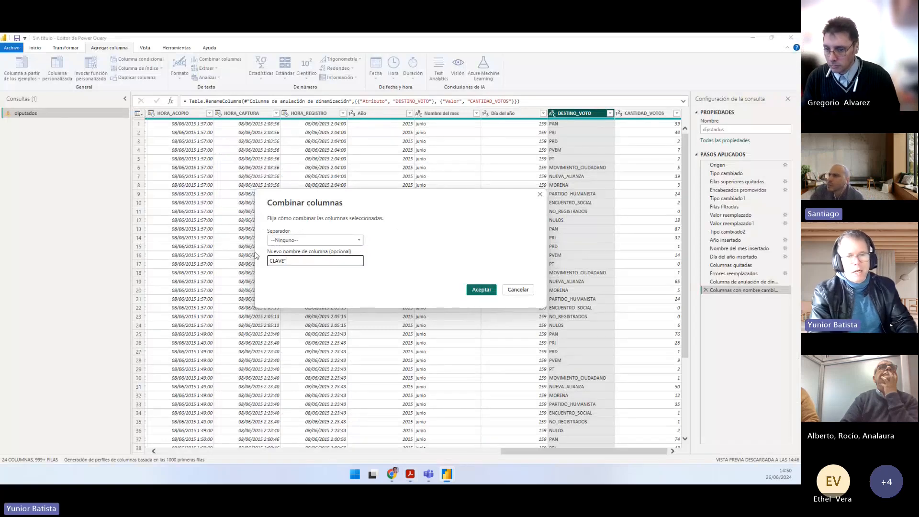
Step: Set a custom separator "-" for the combined column and create it
{"action": "left_click", "coordinate": [340, 240]}
{"action": "left_click", "coordinate": [301, 309]}
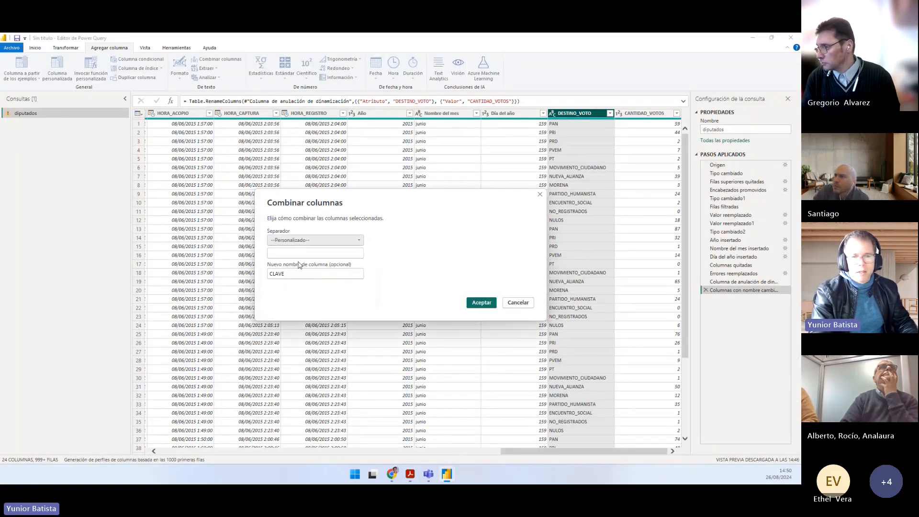
{"action": "left_click", "coordinate": [301, 250]}
{"action": "type", "text": "-"}
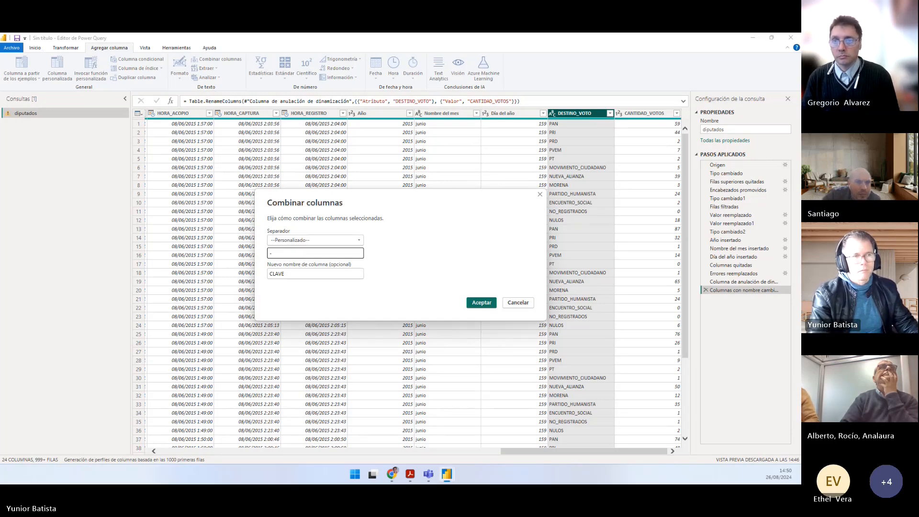
{"action": "left_click", "coordinate": [483, 302]}
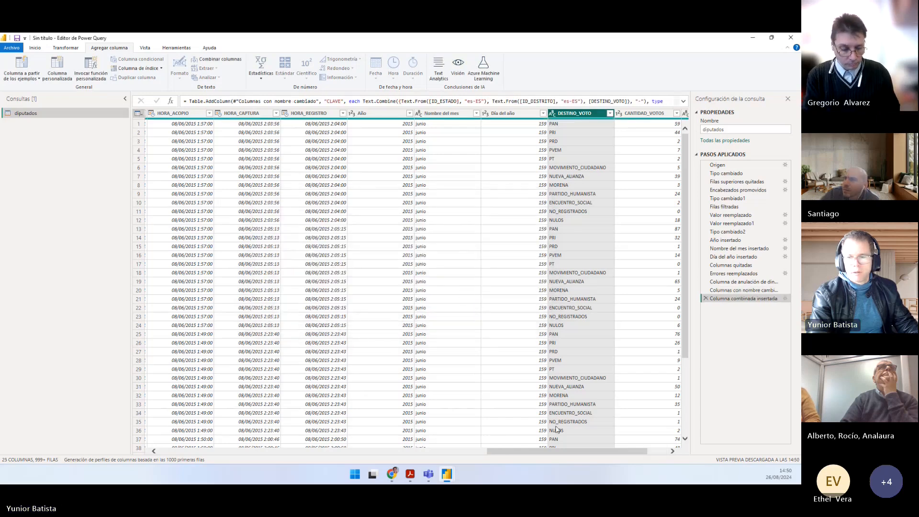
Step: Check the CLAVE column against ID_ESTADO, ID_DISTRITO and DESTINO_VOTO, comparing the query before and after the combined column was inserted
{"action": "left_click_drag", "start_coordinate": [548, 452], "coordinate": [574, 452]}
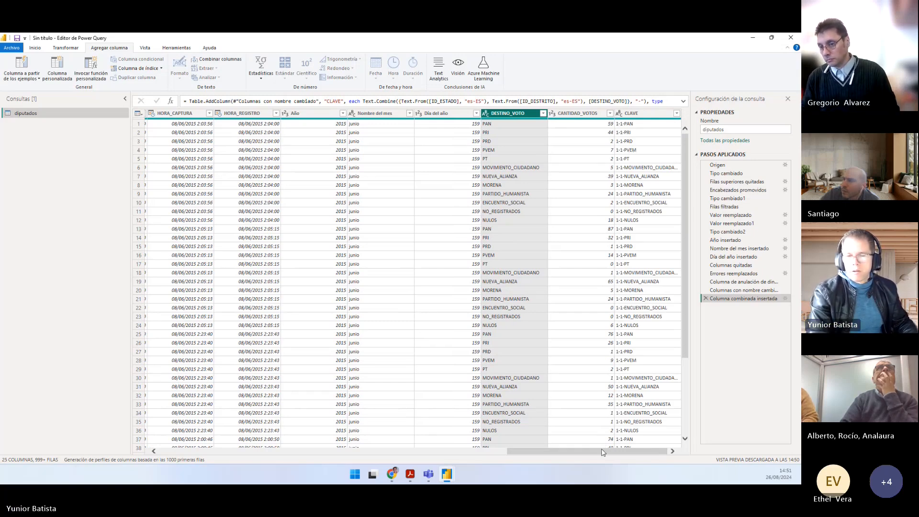
{"action": "left_click_drag", "start_coordinate": [602, 451], "coordinate": [189, 451]}
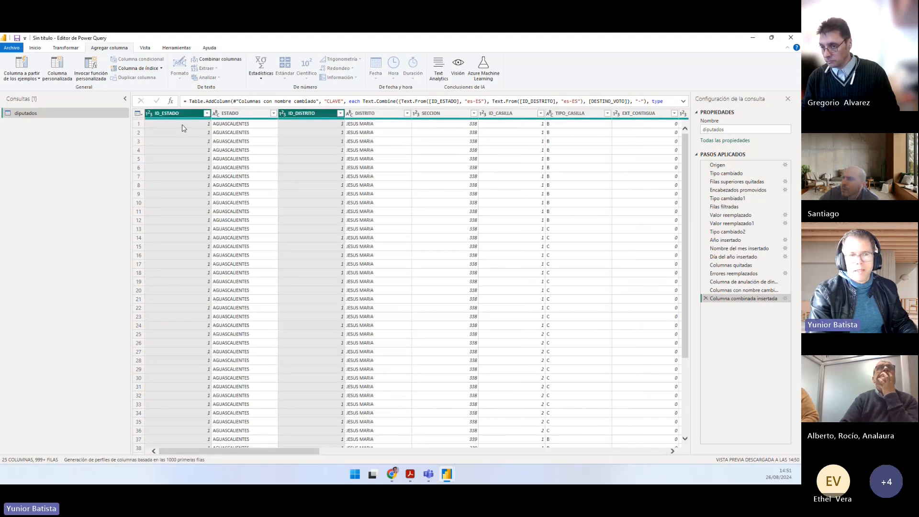
{"action": "left_click_drag", "start_coordinate": [272, 451], "coordinate": [621, 451]}
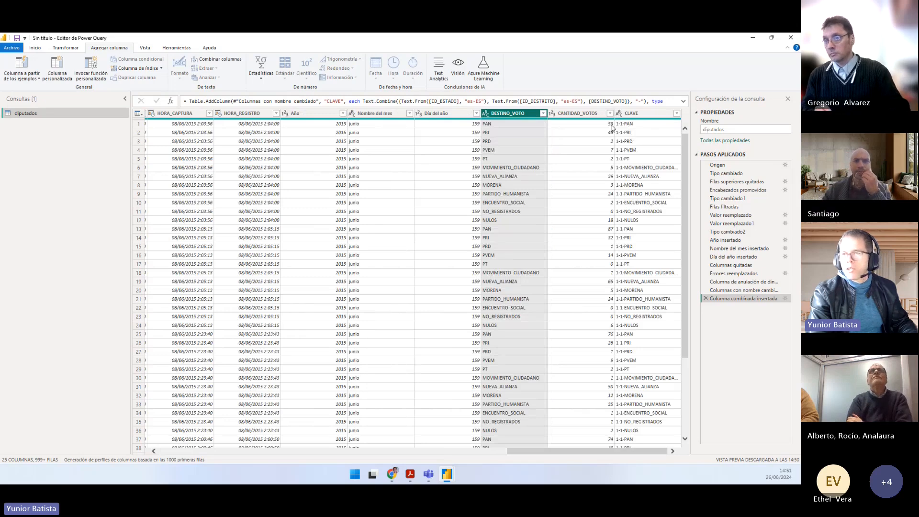
{"action": "left_click", "coordinate": [610, 124]}
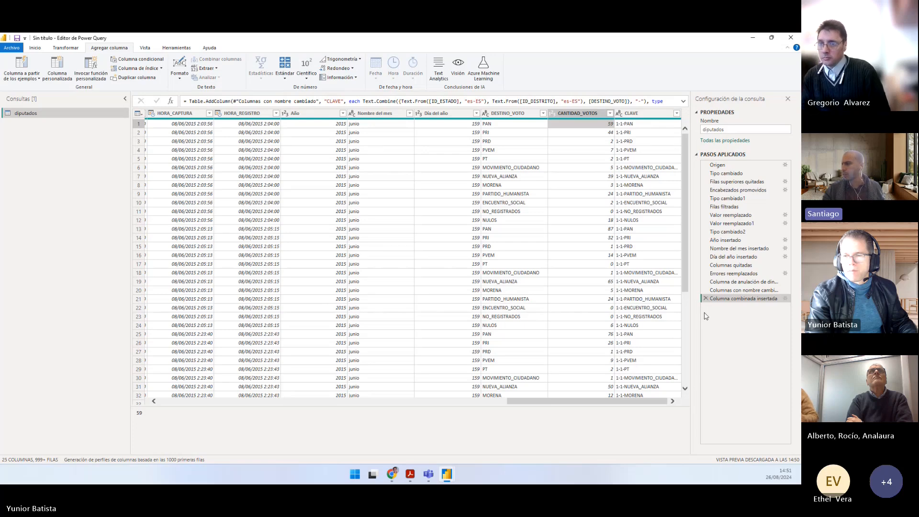
{"action": "left_click", "coordinate": [725, 291]}
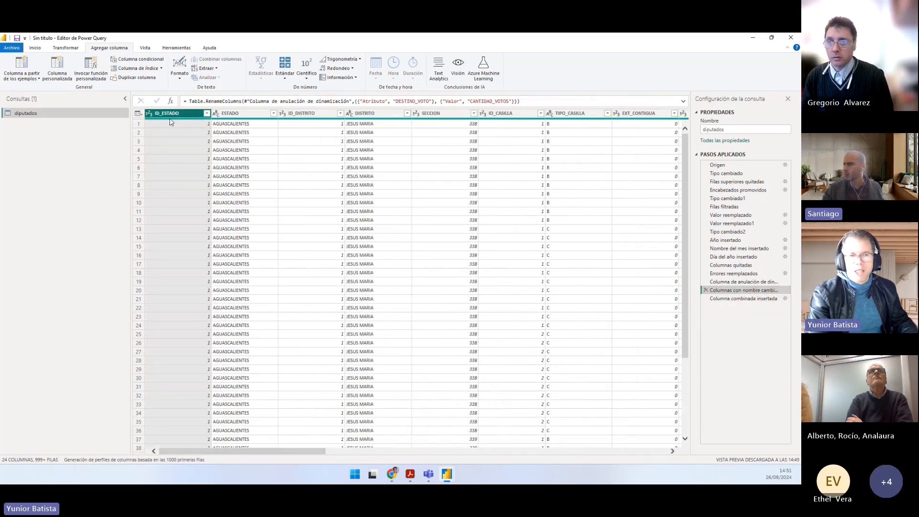
{"action": "left_click", "coordinate": [306, 113], "text": "ctrl"}
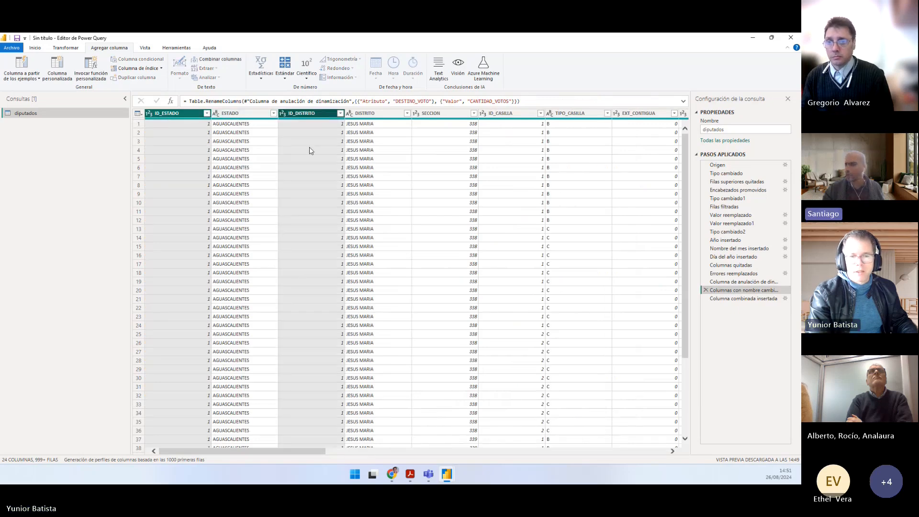
{"action": "left_click_drag", "start_coordinate": [248, 455], "coordinate": [588, 454]}
{"action": "left_click", "coordinate": [574, 113]}
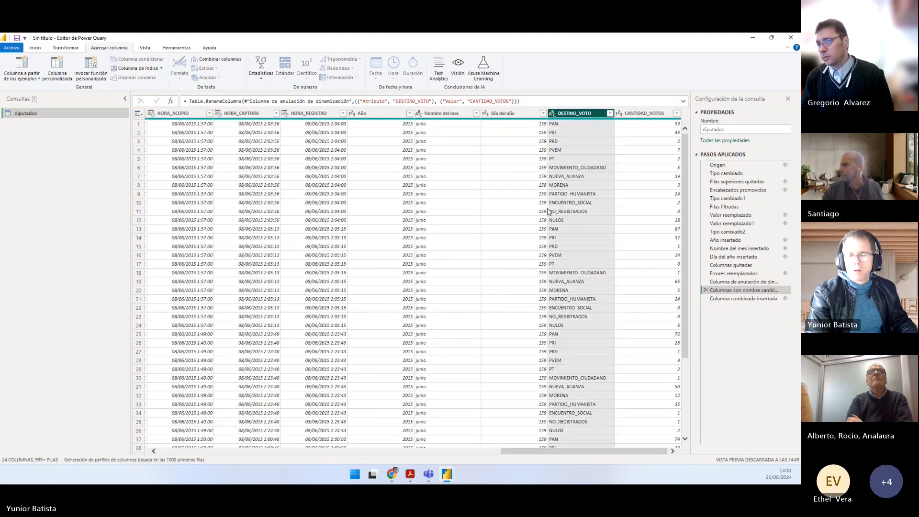
{"action": "left_click", "coordinate": [727, 299]}
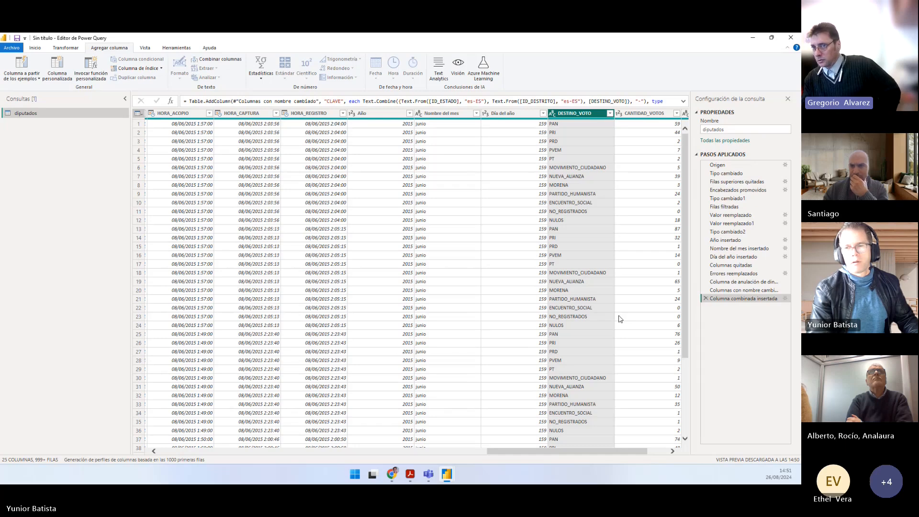
Step: Review the CLAVE column and the separator settings of its combined-column step, keeping the "-" separator
{"action": "left_click_drag", "start_coordinate": [549, 453], "coordinate": [613, 448]}
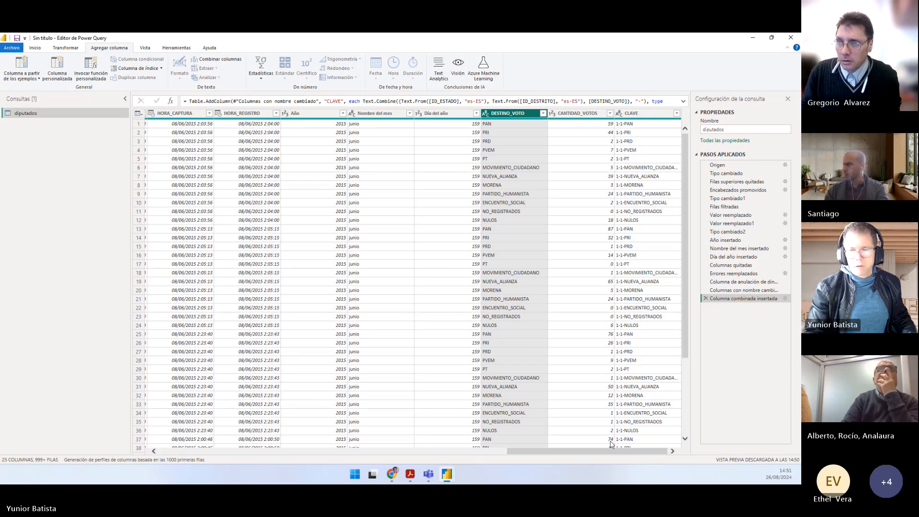
{"action": "left_click", "coordinate": [786, 299]}
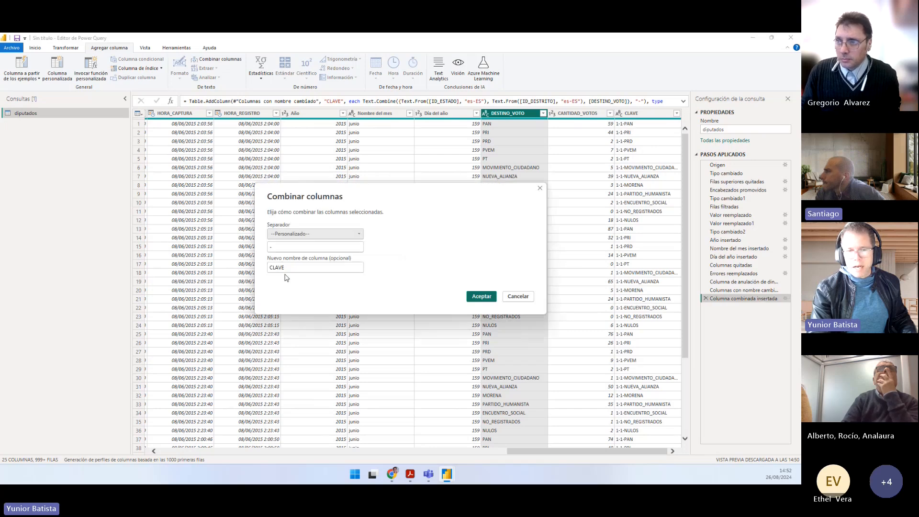
{"action": "left_click_drag", "start_coordinate": [285, 246], "coordinate": [234, 248]}
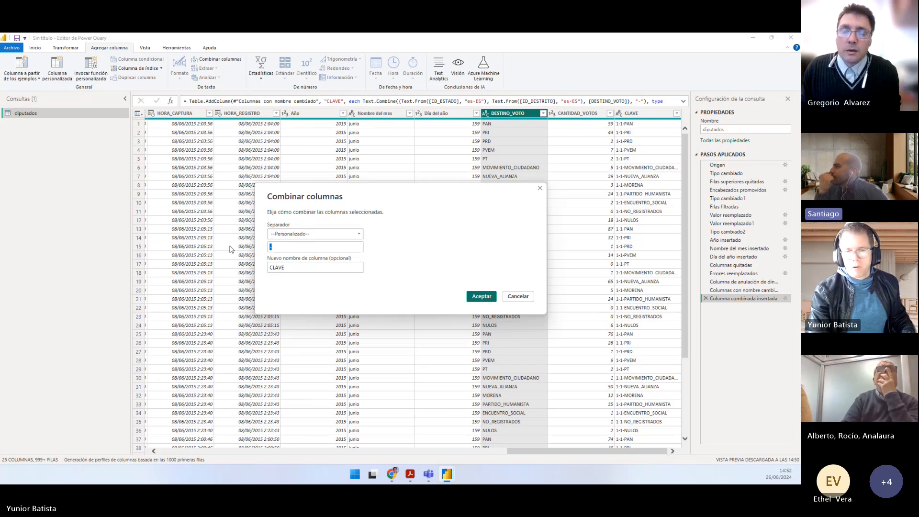
{"action": "left_click", "coordinate": [480, 296]}
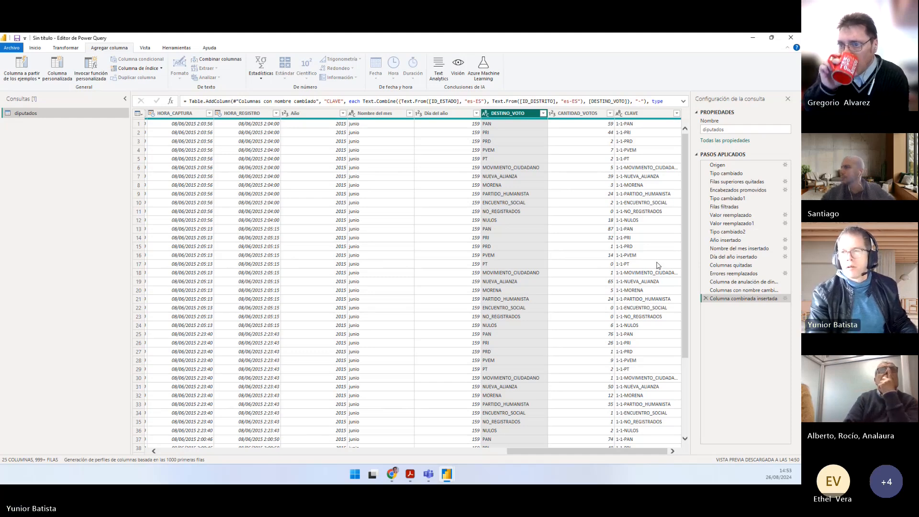
{"action": "left_click", "coordinate": [641, 114]}
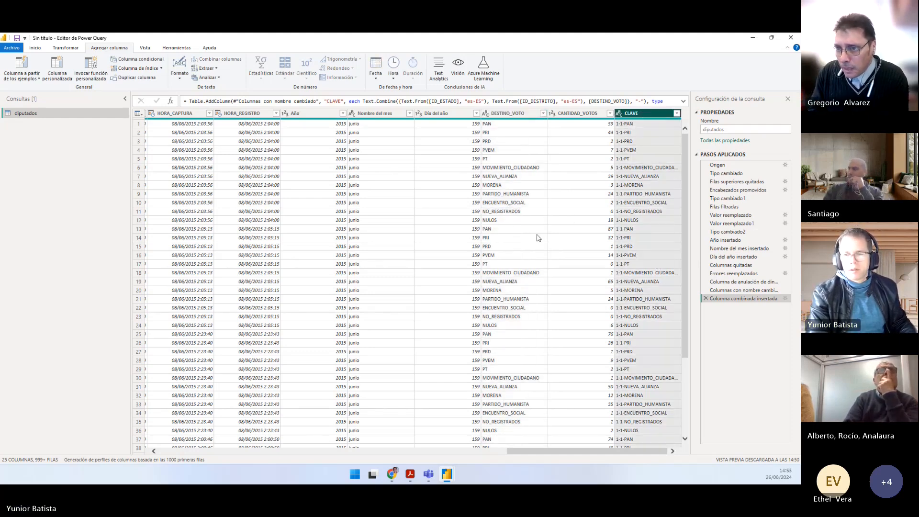
Step: Switch to Práctico.pdf and read point 11 about importing the candidates file
{"action": "key", "text": "alt+Tab"}
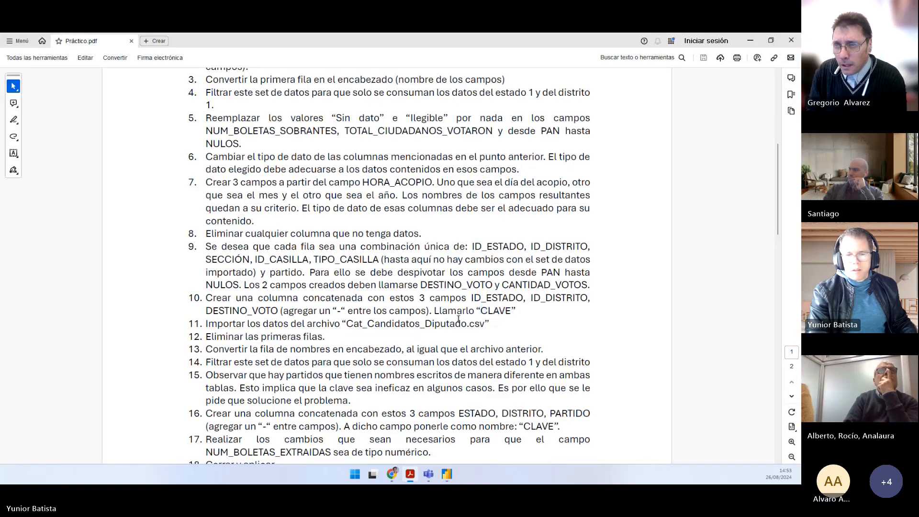
{"action": "left_click_drag", "start_coordinate": [206, 325], "coordinate": [492, 325]}
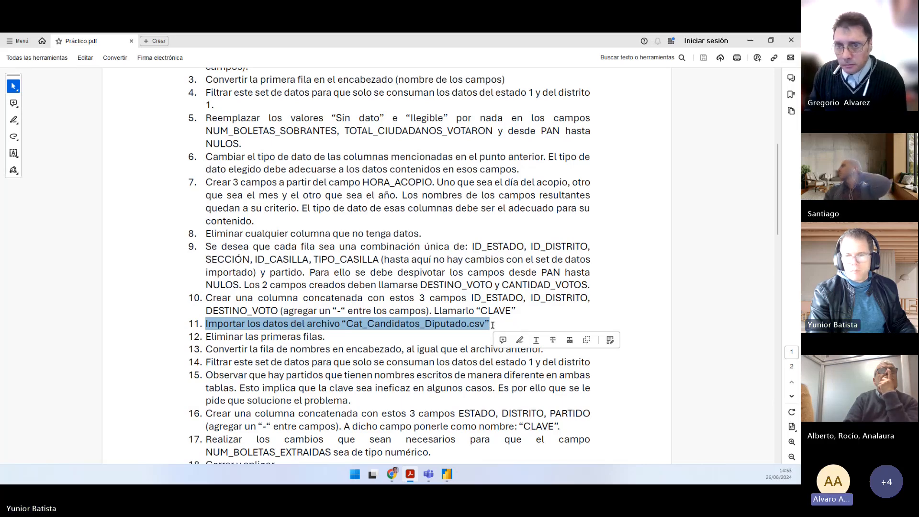
{"action": "key", "text": "alt+Tab"}
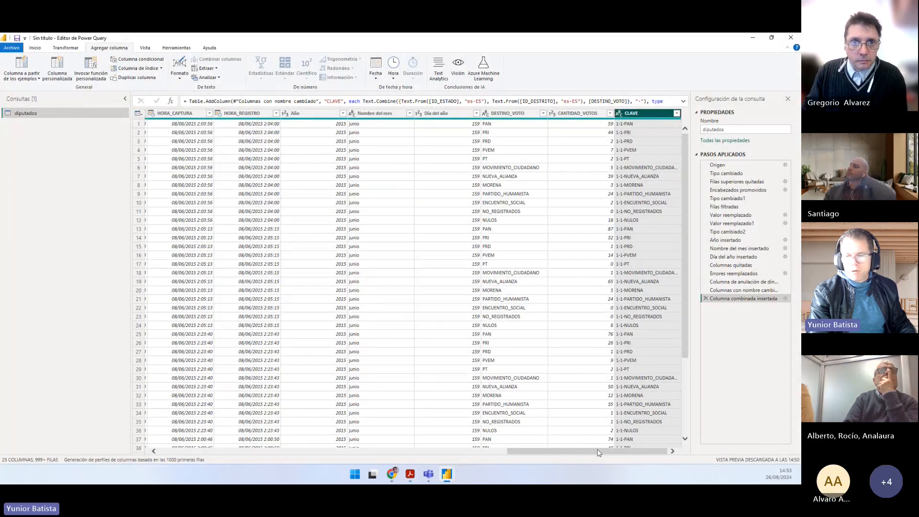
Step: Import Cat_Candidatos_Diputado.csv as a new text/CSV source, checking the file name against point 11 and accepting the proposed import settings
{"action": "left_click_drag", "start_coordinate": [570, 451], "coordinate": [221, 431]}
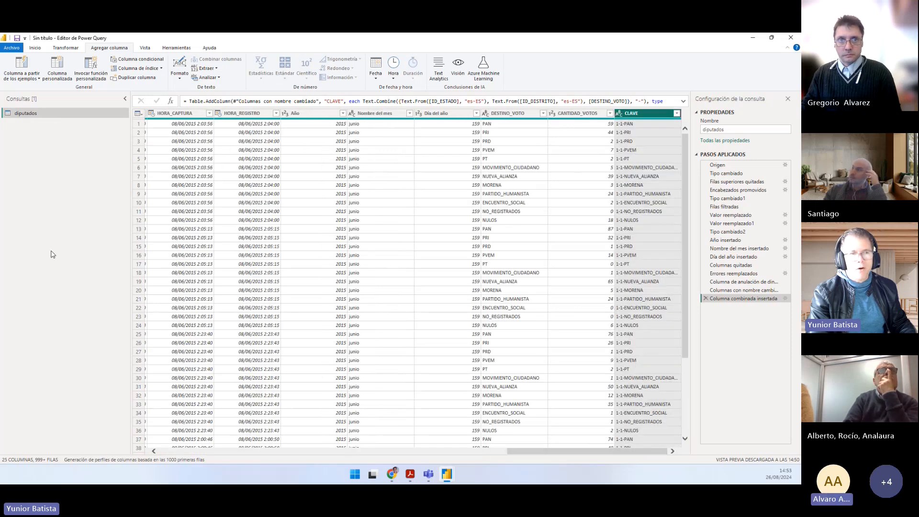
{"action": "left_click", "coordinate": [35, 48]}
{"action": "left_click", "coordinate": [36, 76]}
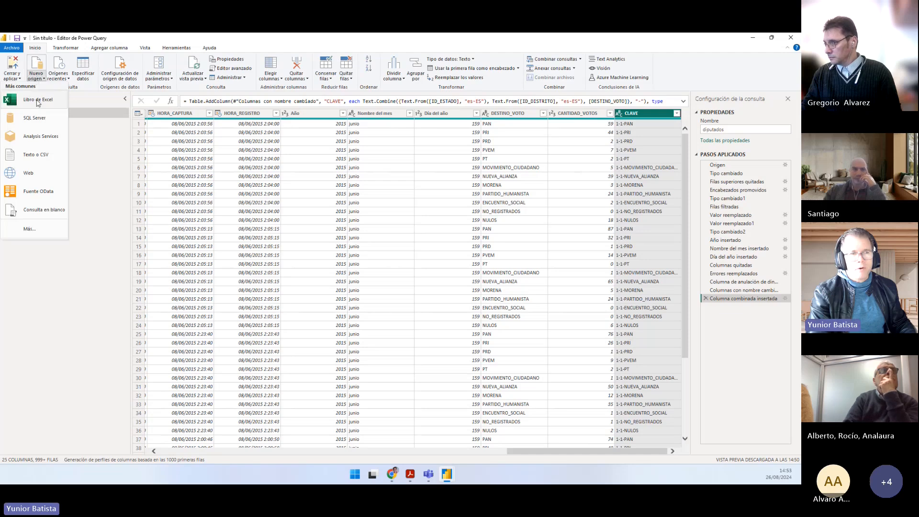
{"action": "left_click", "coordinate": [49, 162]}
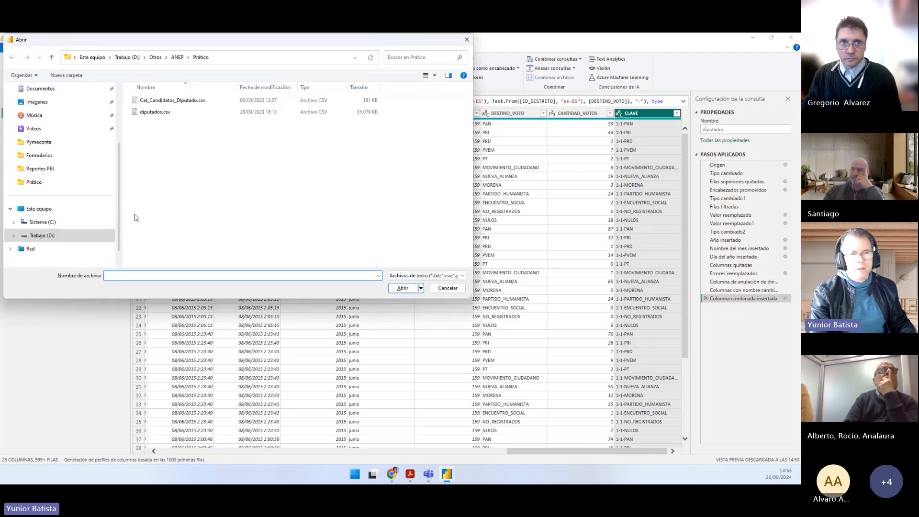
{"action": "key", "text": "alt+Tab"}
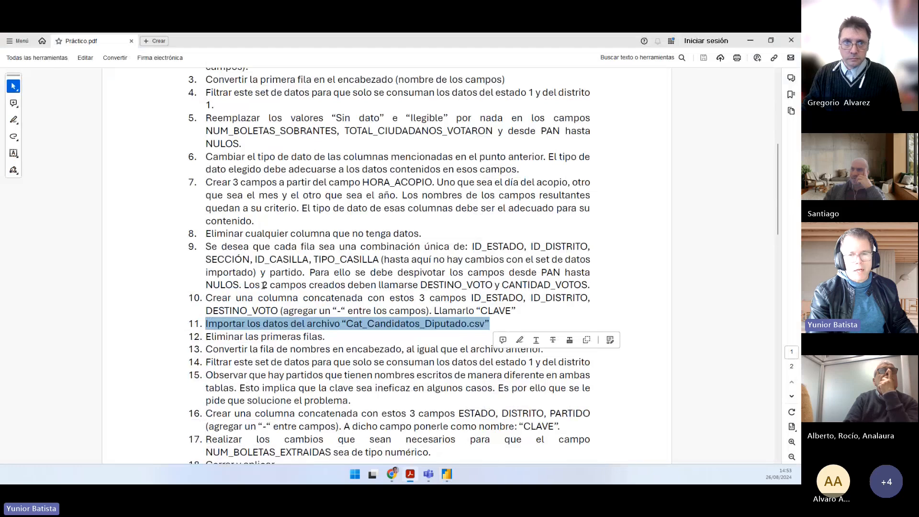
{"action": "left_click", "coordinate": [381, 323]}
{"action": "left_click_drag", "start_coordinate": [351, 324], "coordinate": [471, 324]}
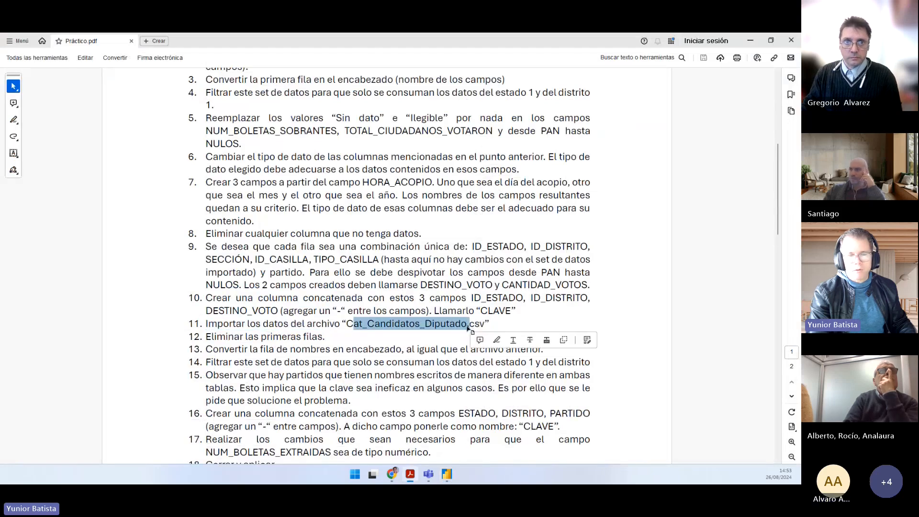
{"action": "key", "text": "alt+Tab"}
{"action": "double_click", "coordinate": [162, 101]}
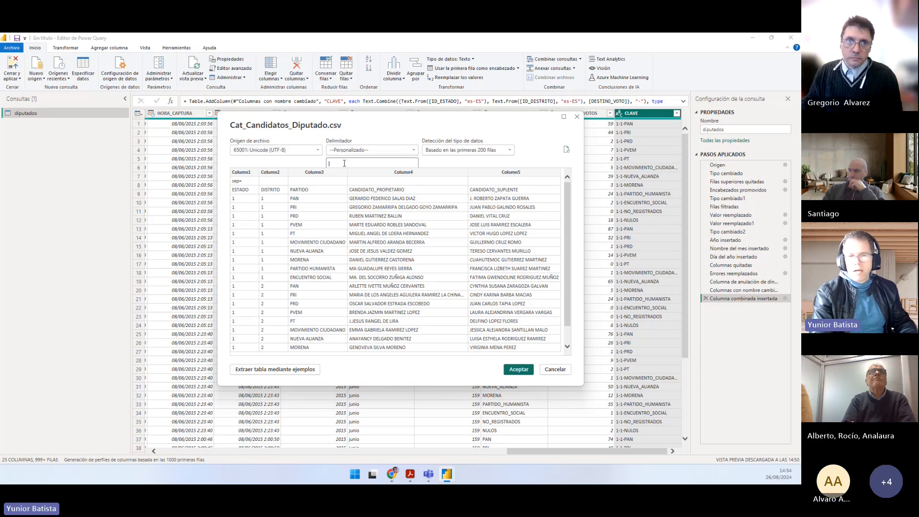
{"action": "left_click", "coordinate": [510, 368]}
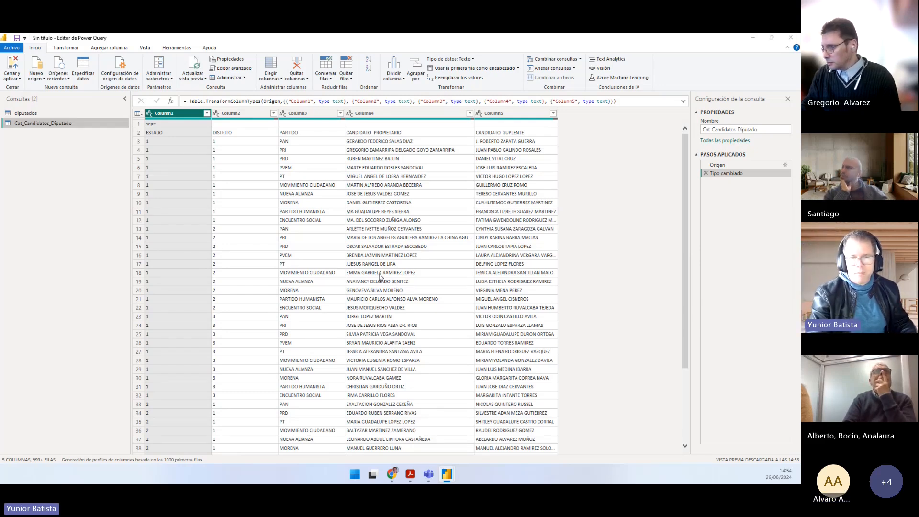
Step: Read points 12 and 13 of Práctico.pdf on removing the first rows and promoting the row of names to headers
{"action": "key", "text": "alt+Tab"}
{"action": "scroll", "coordinate": [313, 297], "scroll_direction": "down", "scroll_amount": 1}
{"action": "left_click_drag", "start_coordinate": [335, 295], "coordinate": [230, 296]}
{"action": "left_click", "coordinate": [302, 297]}
{"action": "left_click_drag", "start_coordinate": [329, 299], "coordinate": [201, 297]}
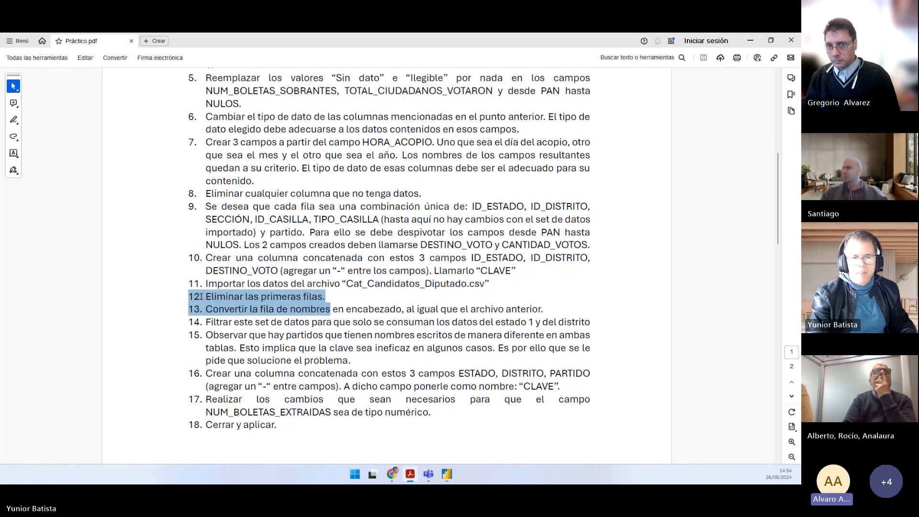
{"action": "left_click", "coordinate": [243, 298]}
{"action": "left_click_drag", "start_coordinate": [330, 298], "coordinate": [206, 296]}
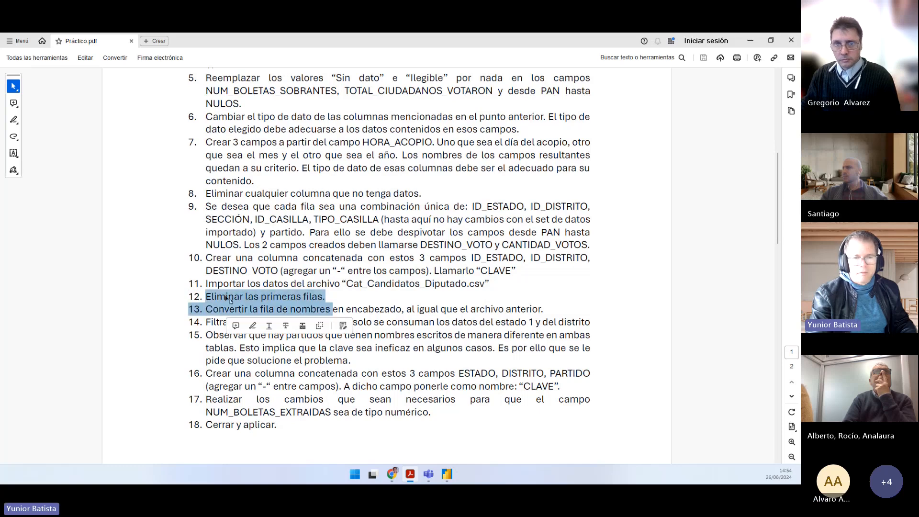
{"action": "left_click", "coordinate": [225, 297]}
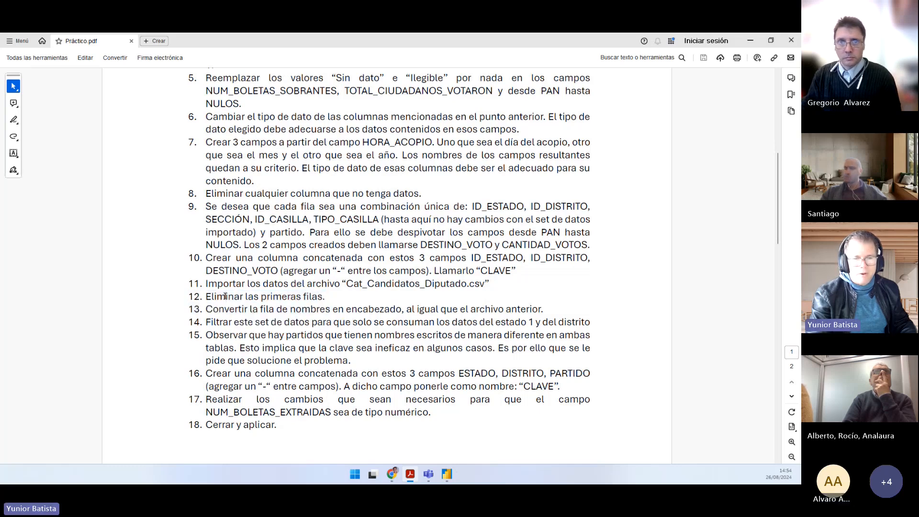
Step: Return to Power Query and remove the top 1 row from the Cat_Candidatos_Diputado query
{"action": "key", "text": "alt+Tab"}
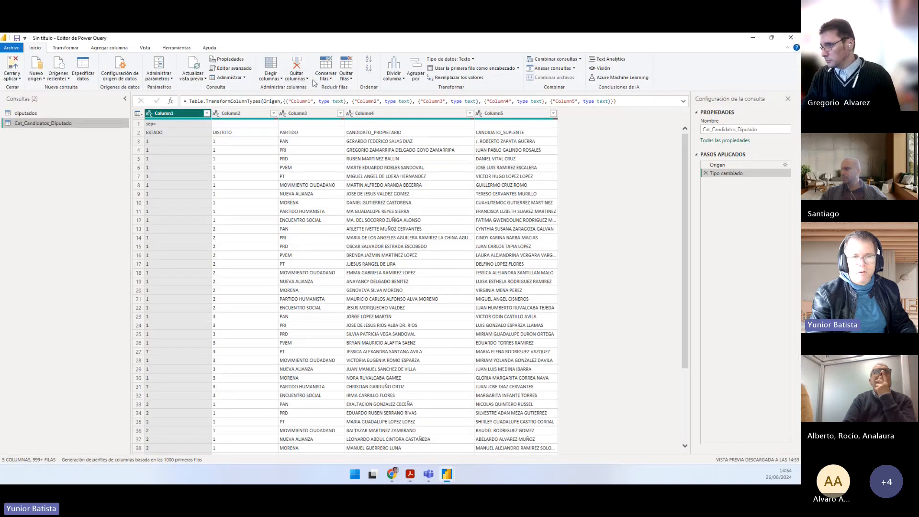
{"action": "left_click", "coordinate": [347, 78]}
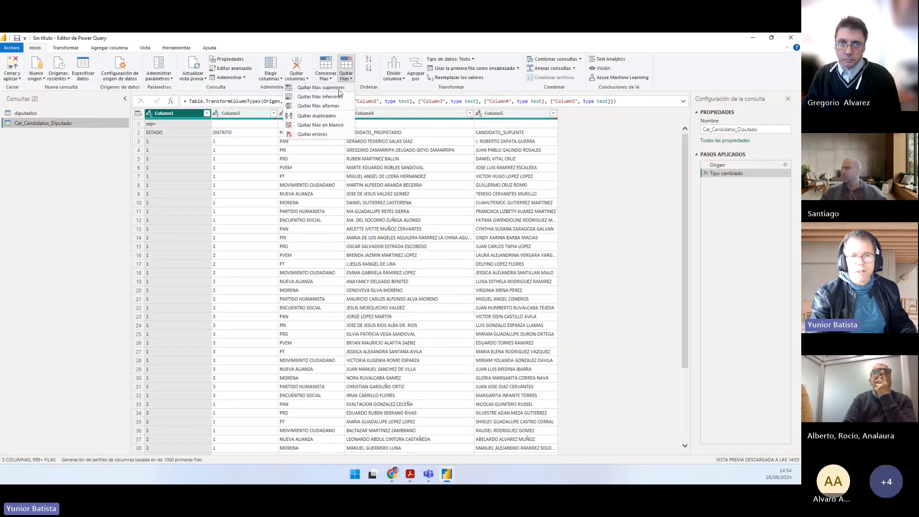
{"action": "left_click", "coordinate": [320, 87]}
{"action": "type", "text": "1"}
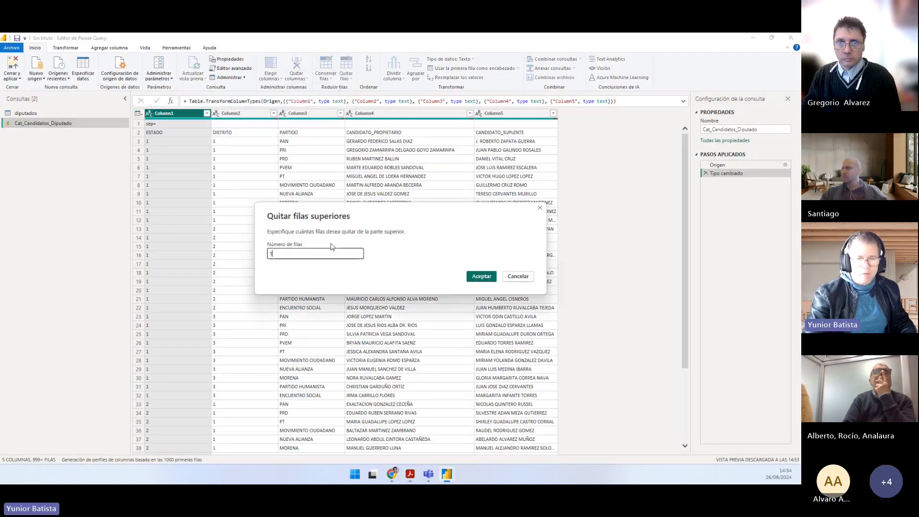
{"action": "left_click", "coordinate": [481, 276]}
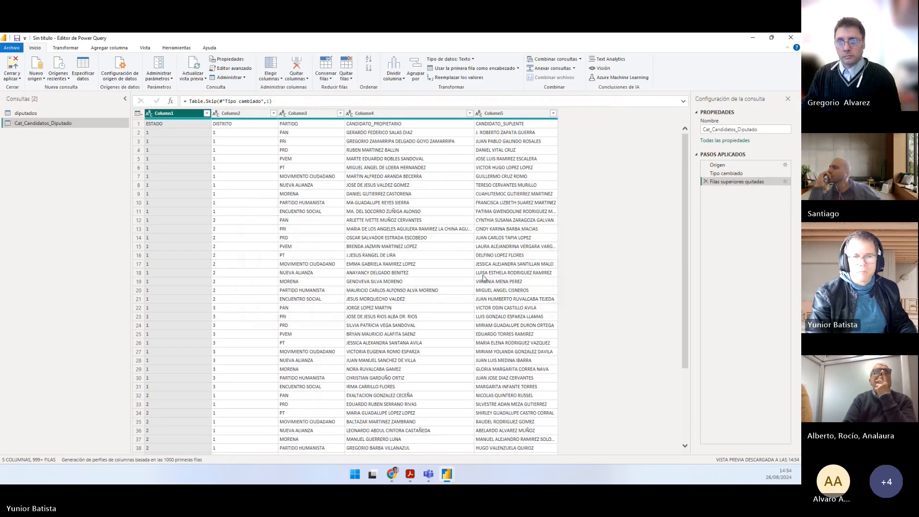
Step: Inspect the first row holding ESTADO, DISTRITO, PARTIDO and the candidate field names, and promote it to column headers
{"action": "left_click", "coordinate": [138, 124]}
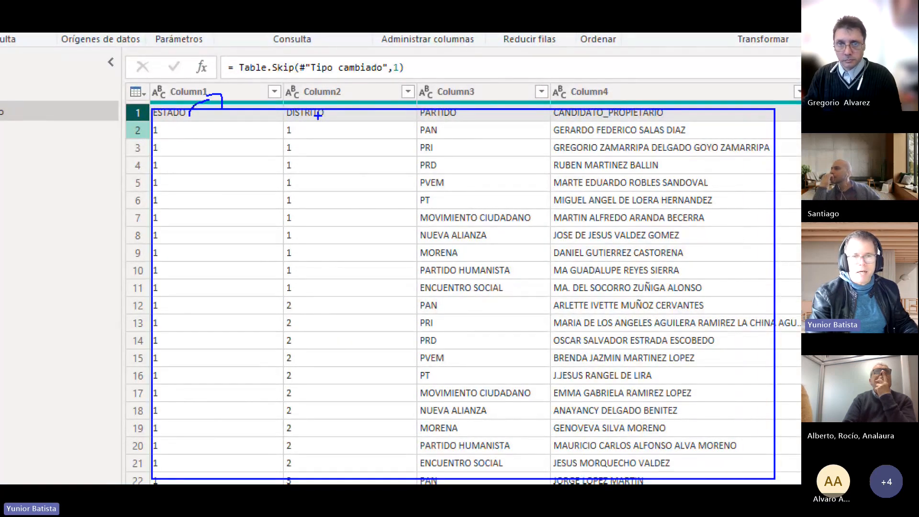
{"action": "left_click_drag", "start_coordinate": [318, 115], "coordinate": [335, 88]}
{"action": "left_click_drag", "start_coordinate": [325, 85], "coordinate": [342, 92]}
{"action": "mouse_move", "coordinate": [447, 116]}
{"action": "left_mouse_down"}
{"action": "mouse_move", "coordinate": [463, 93]}
{"action": "mouse_move", "coordinate": [472, 99]}
{"action": "left_mouse_up"}
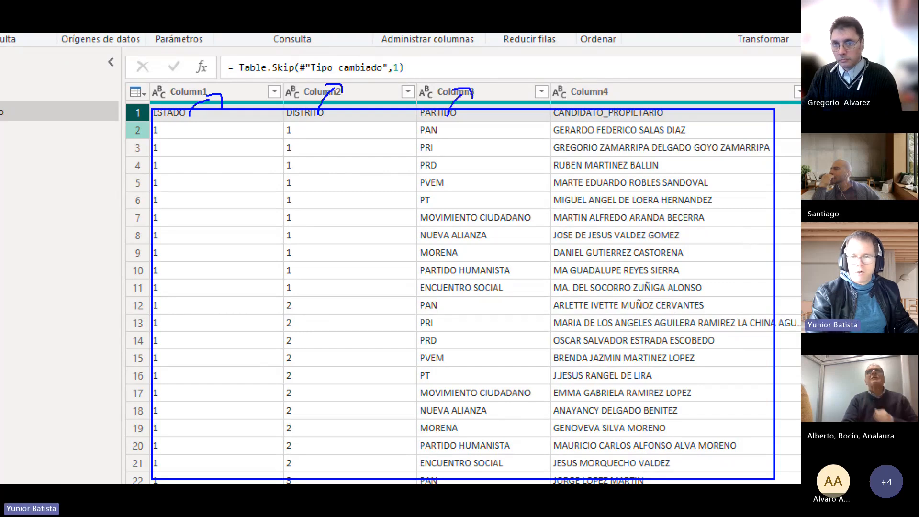
{"action": "mouse_move", "coordinate": [570, 114]}
{"action": "left_mouse_down"}
{"action": "mouse_move", "coordinate": [582, 94]}
{"action": "mouse_move", "coordinate": [593, 97]}
{"action": "left_mouse_up"}
{"action": "key", "text": "Escape"}
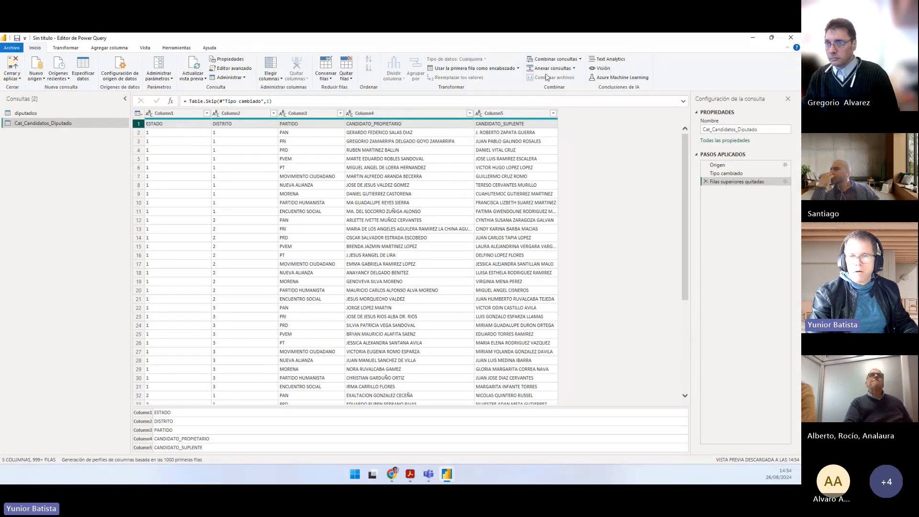
{"action": "left_click", "coordinate": [488, 69]}
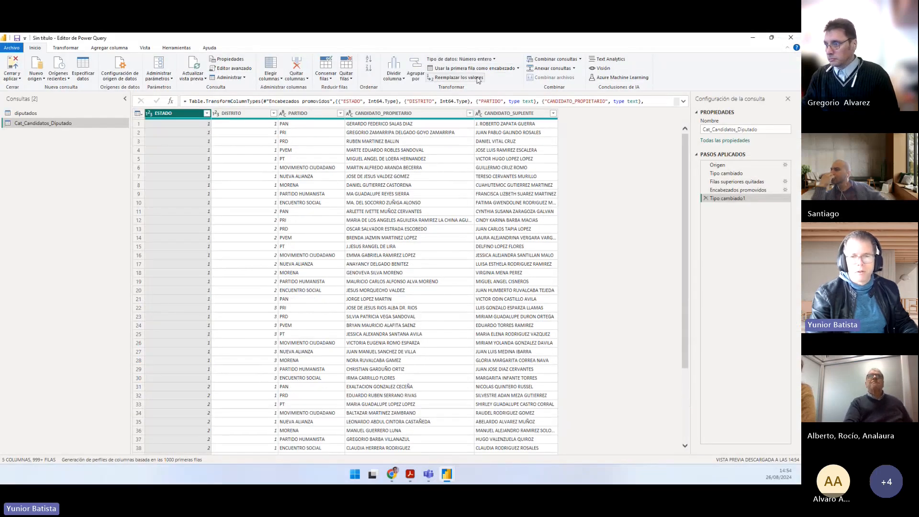
Step: Switch to Práctico.pdf and read point 14 on filtering the candidates data by state and district
{"action": "key", "text": "alt+Tab"}
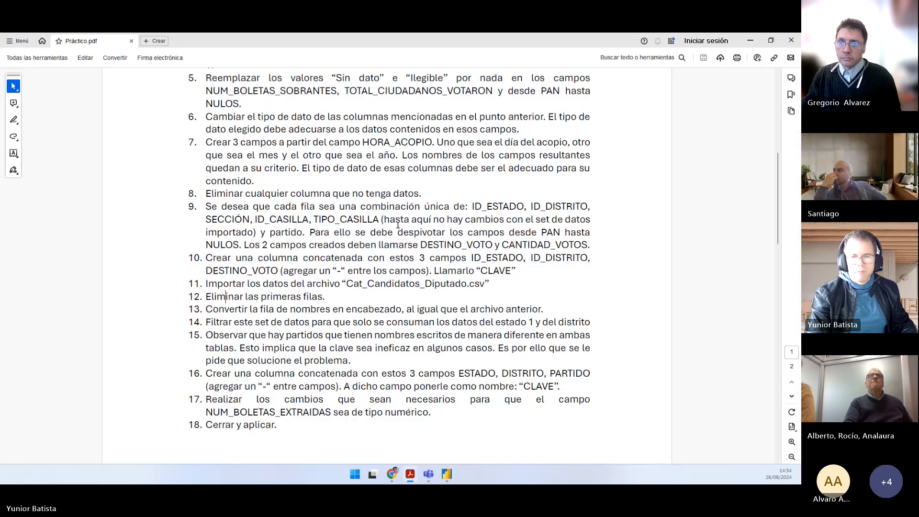
{"action": "key", "text": "alt+Tab"}
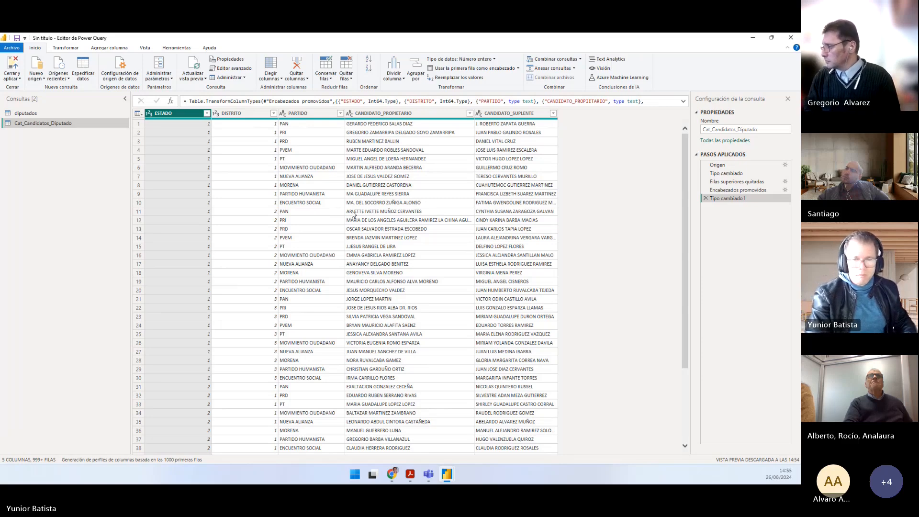
{"action": "key", "text": "alt+Tab"}
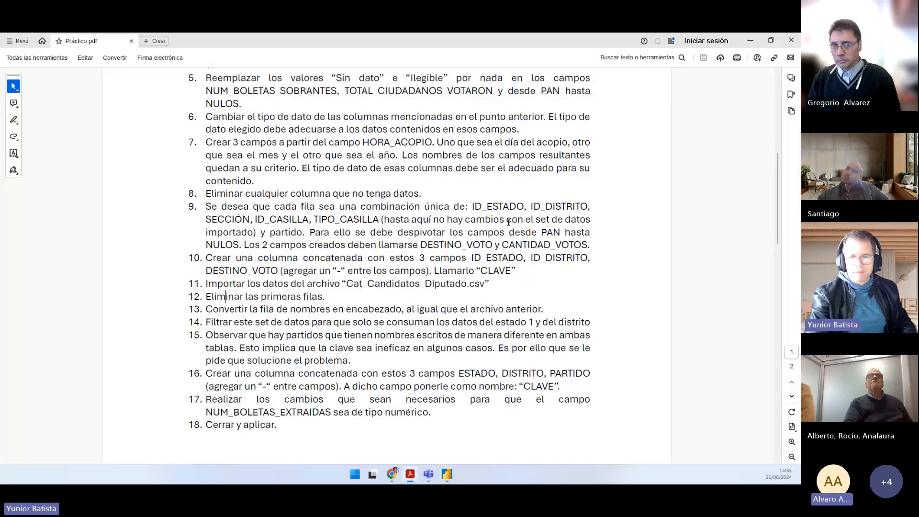
{"action": "scroll", "coordinate": [457, 262], "scroll_direction": "down", "scroll_amount": 1}
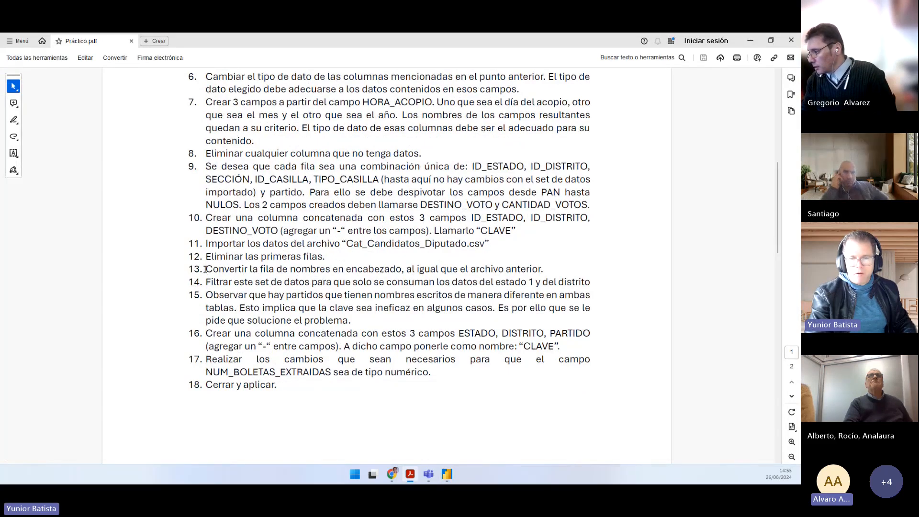
{"action": "left_click_drag", "start_coordinate": [203, 281], "coordinate": [593, 283]}
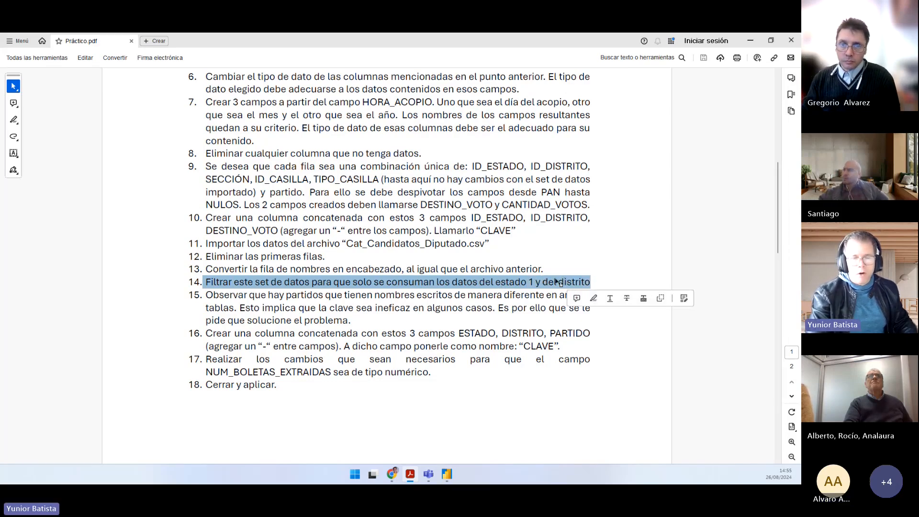
Step: Return to Power Query and filter the ESTADO column of Cat_Candidatos_Diputado to keep only value 1, loading the complete value list first
{"action": "key", "text": "alt+Tab"}
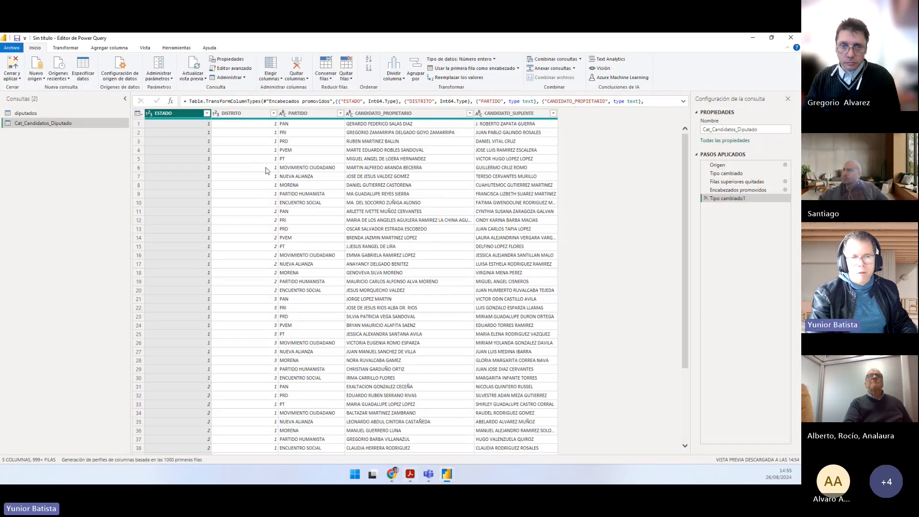
{"action": "left_click", "coordinate": [207, 113]}
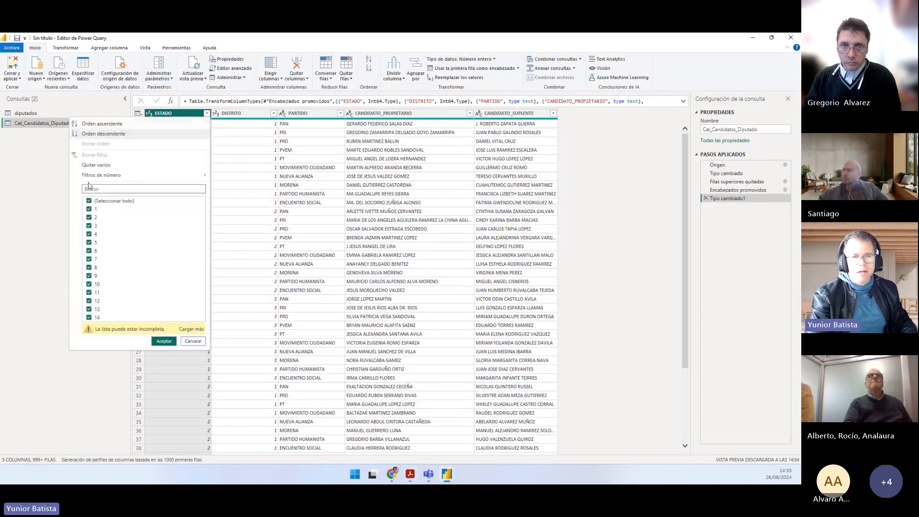
{"action": "left_click", "coordinate": [190, 328]}
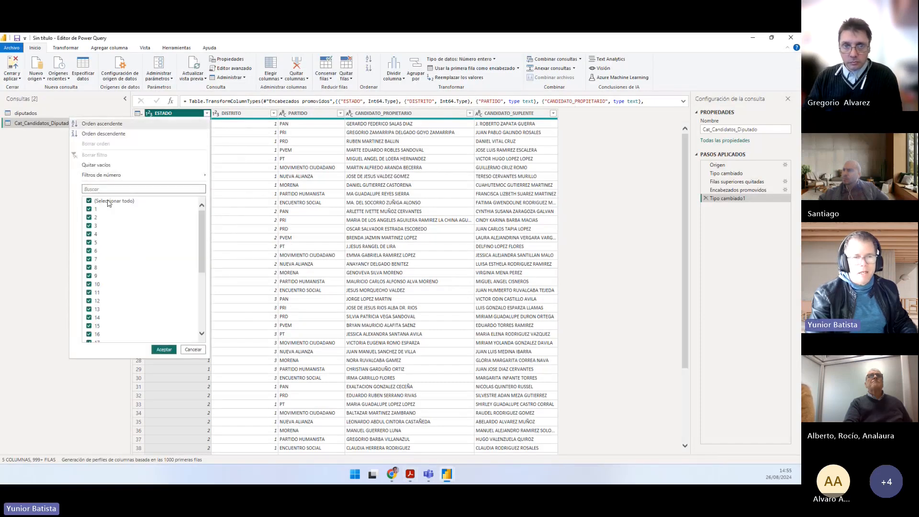
{"action": "left_click", "coordinate": [89, 201]}
{"action": "left_click", "coordinate": [89, 209]}
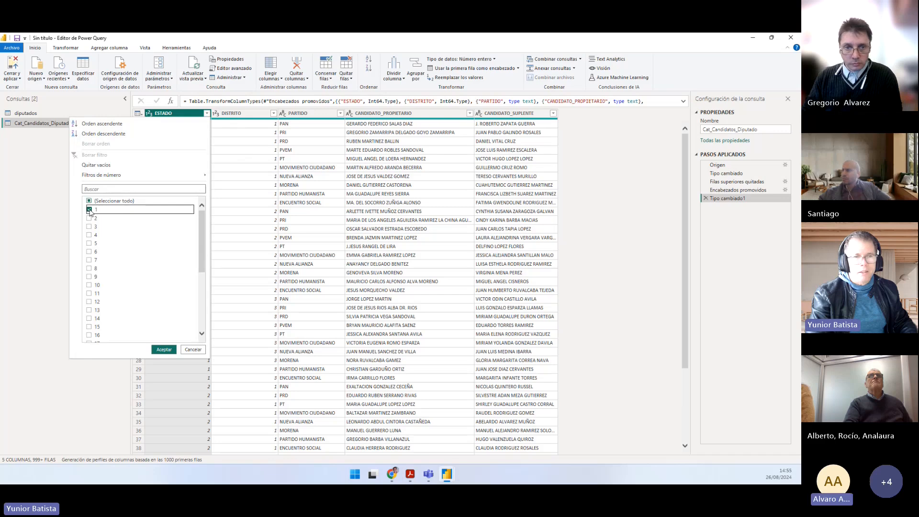
{"action": "left_click", "coordinate": [163, 350]}
Step: Filter the DISTRITO column of the candidates query to keep only value 1
{"action": "left_click", "coordinate": [274, 113]}
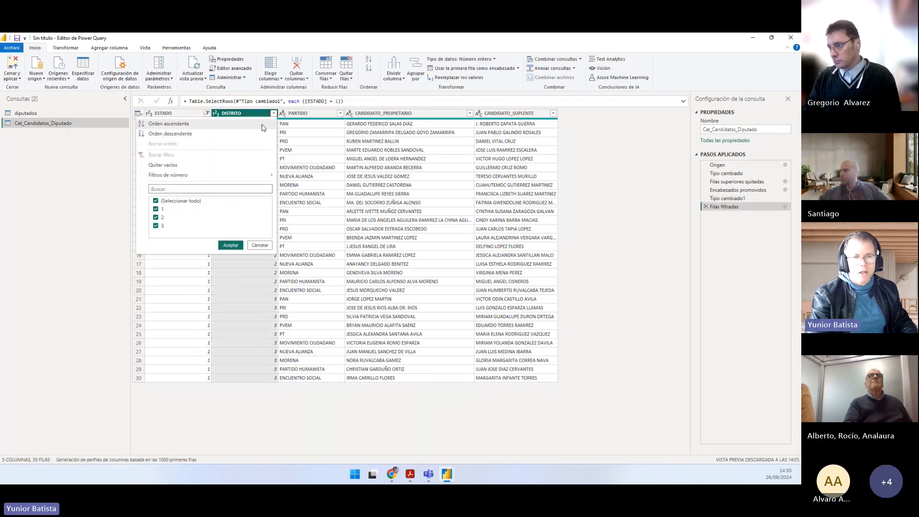
{"action": "left_click", "coordinate": [156, 201]}
{"action": "left_click", "coordinate": [155, 209]}
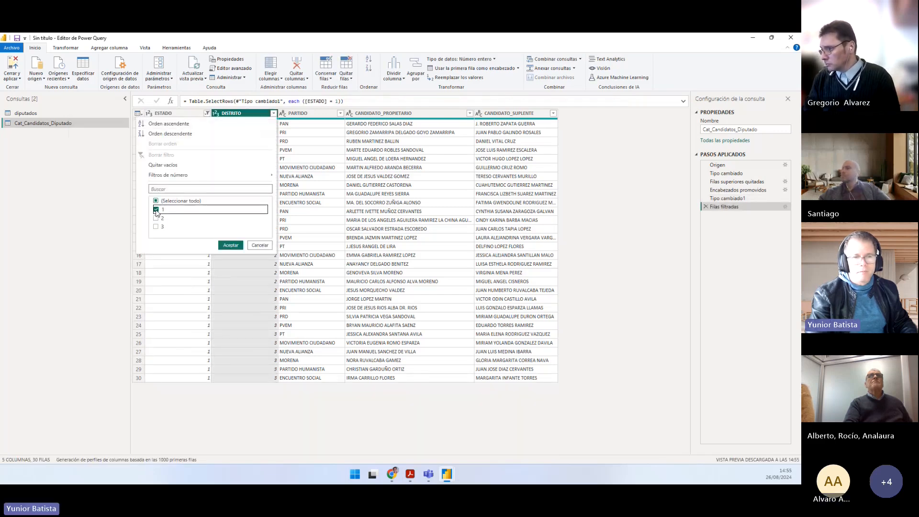
{"action": "left_click", "coordinate": [230, 245]}
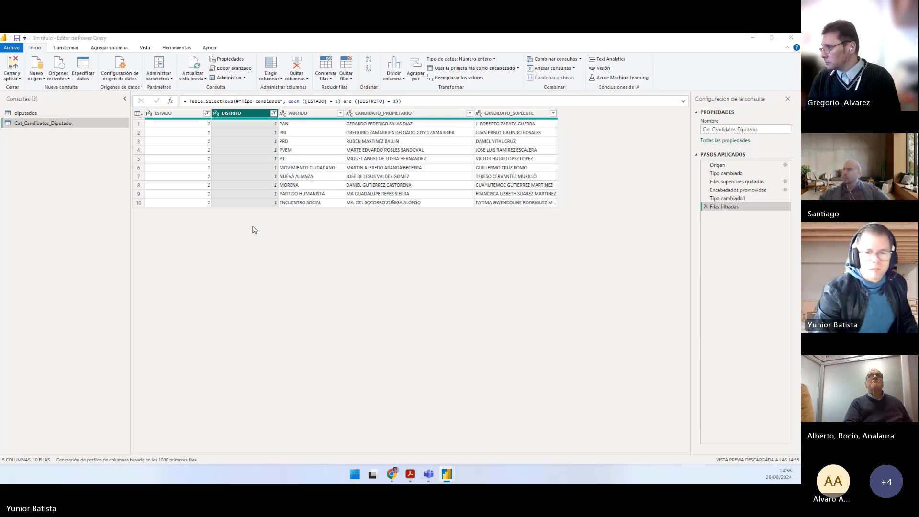
Step: Switch to Práctico.pdf and read point 15 on fixing party names written differently in the two tables
{"action": "key", "text": "alt+Tab"}
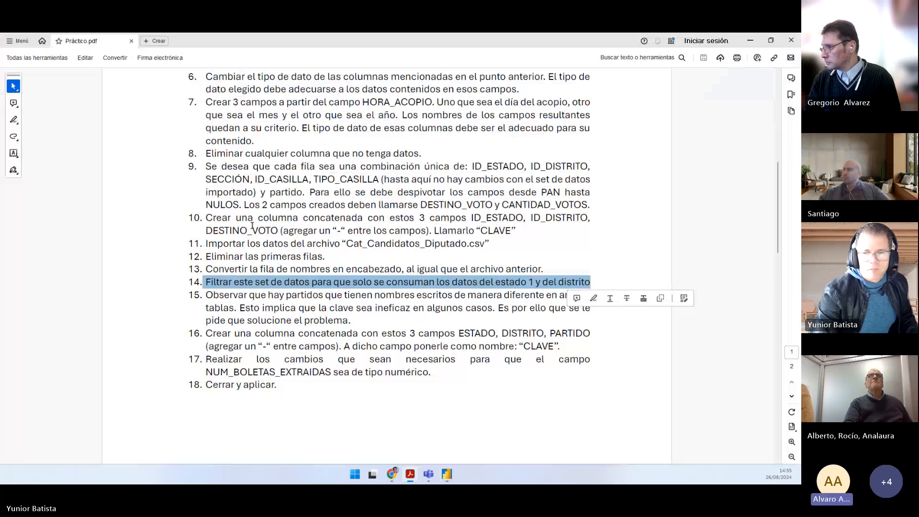
{"action": "left_click", "coordinate": [341, 290]}
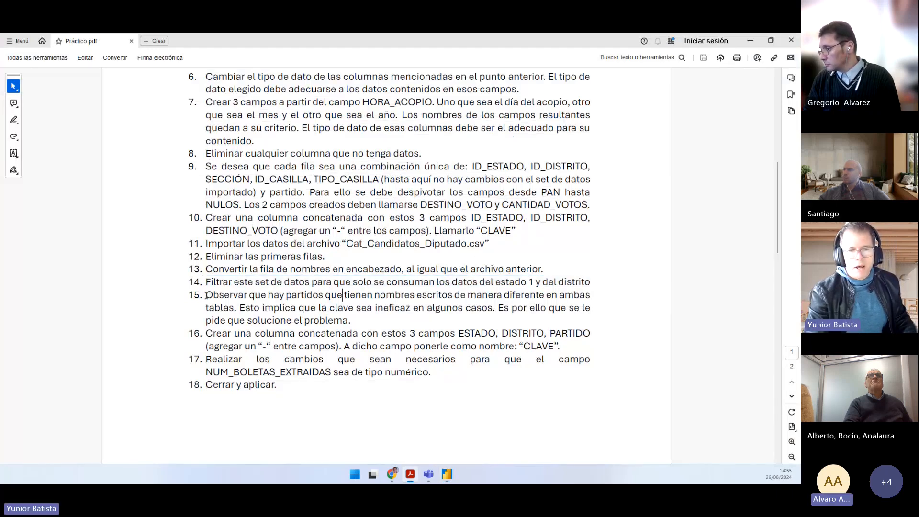
{"action": "left_click_drag", "start_coordinate": [207, 295], "coordinate": [461, 307]}
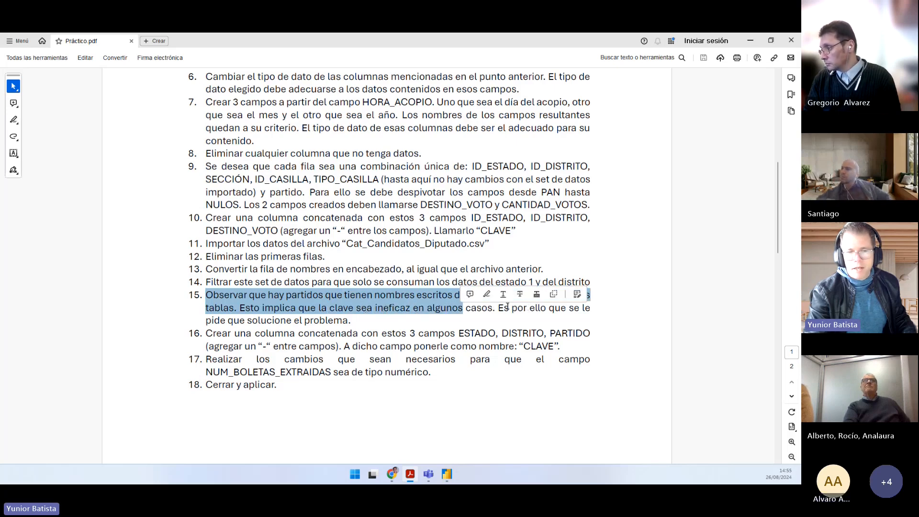
{"action": "left_click", "coordinate": [241, 326]}
{"action": "left_click_drag", "start_coordinate": [241, 325], "coordinate": [320, 326]}
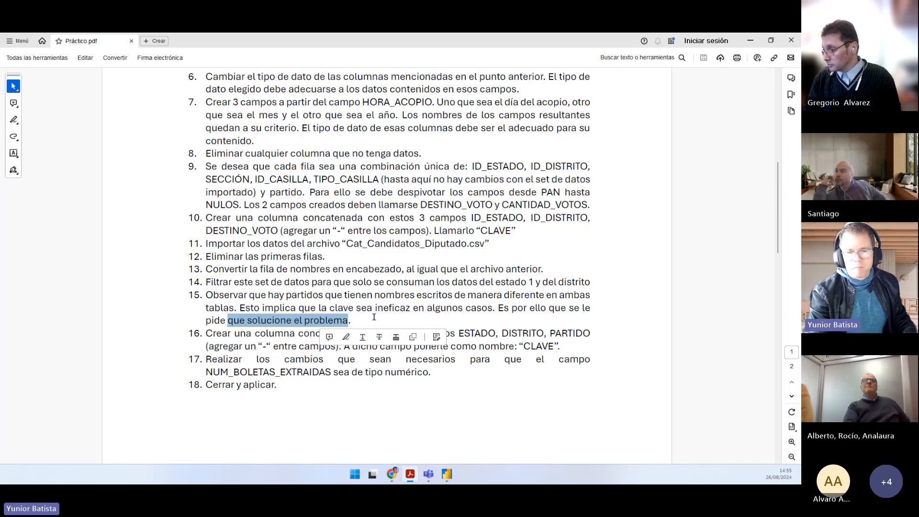
{"action": "left_click_drag", "start_coordinate": [223, 295], "coordinate": [353, 308]}
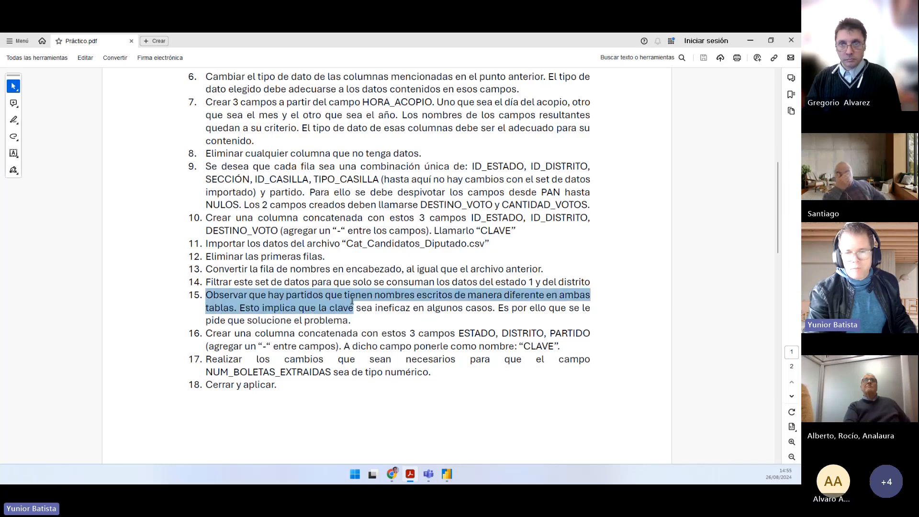
Step: Return to Power Query and compare the PARTIDO names in Cat_Candidatos_Diputado with the DESTINO_VOTO names in the diputados query
{"action": "key", "text": "alt+Tab"}
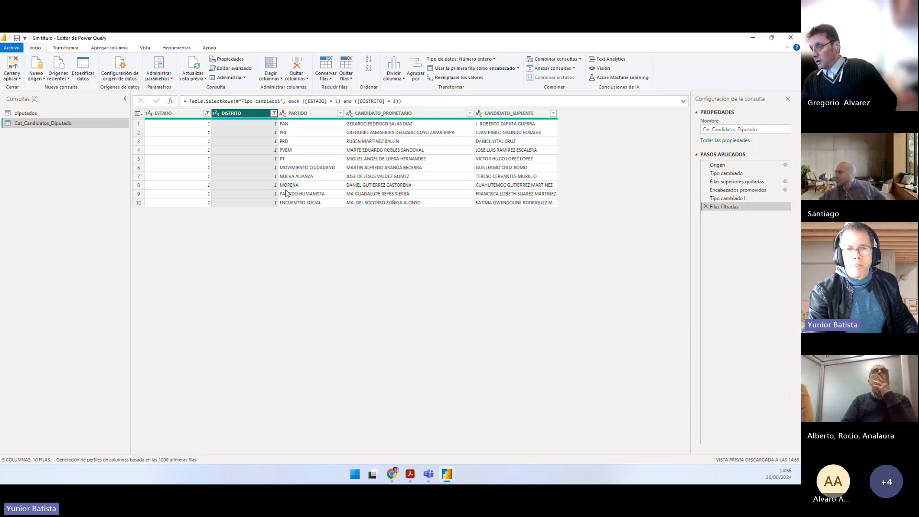
{"action": "left_click", "coordinate": [288, 172]}
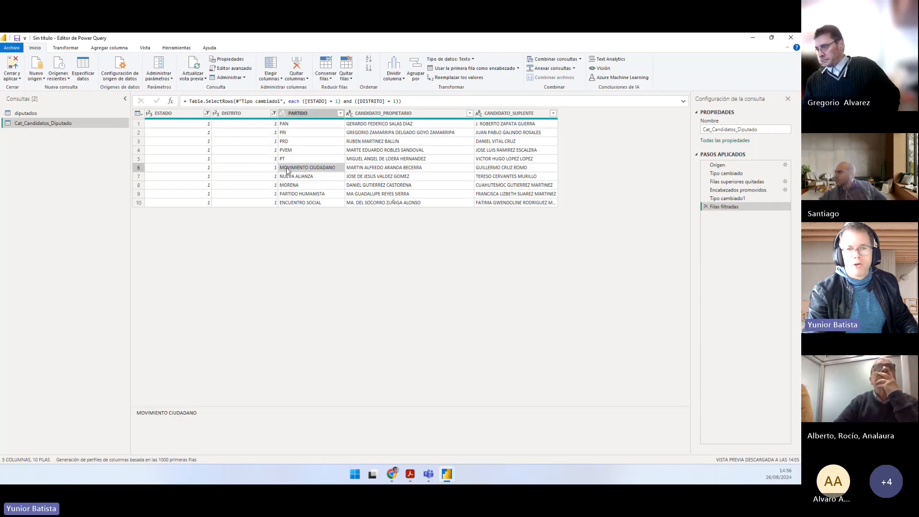
{"action": "left_click", "coordinate": [39, 113]}
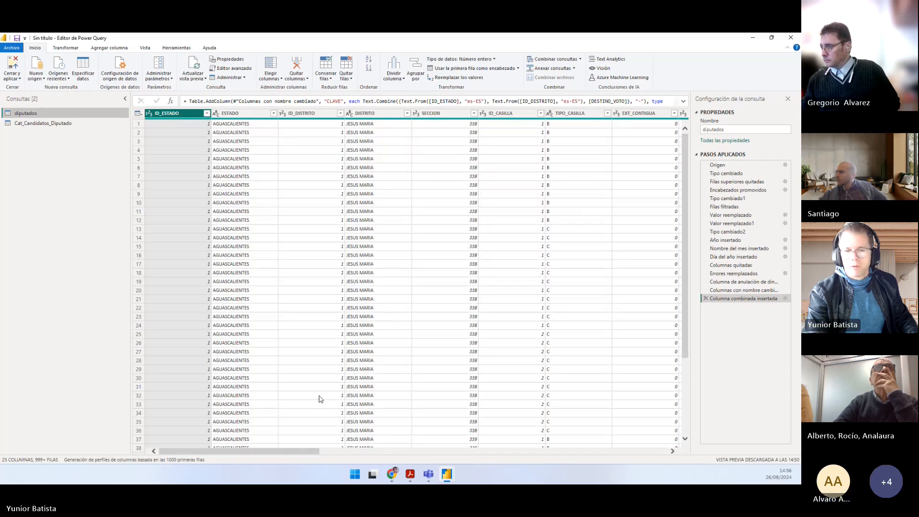
{"action": "left_click_drag", "start_coordinate": [297, 451], "coordinate": [673, 458]}
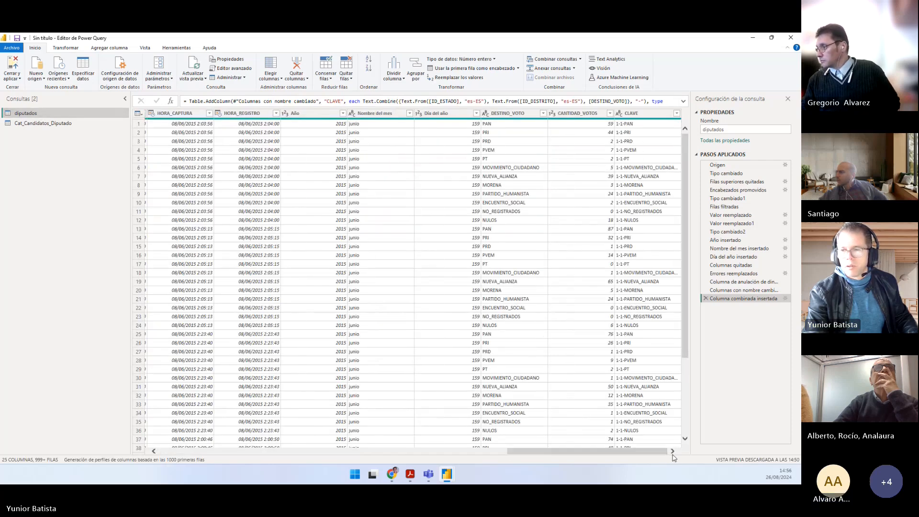
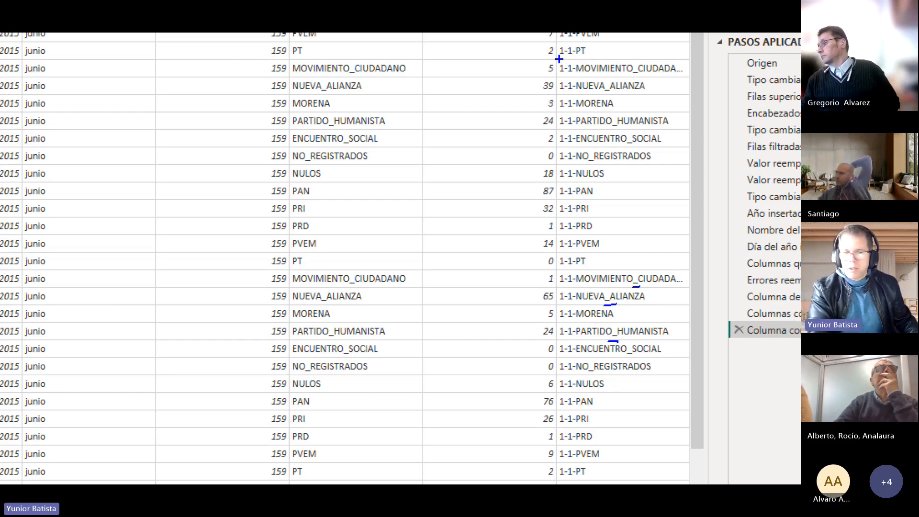
Step: Switch to Práctico.pdf and reread point 15 on why the key fails when party names differ
{"action": "key", "text": "Escape"}
{"action": "key", "text": "alt+Tab"}
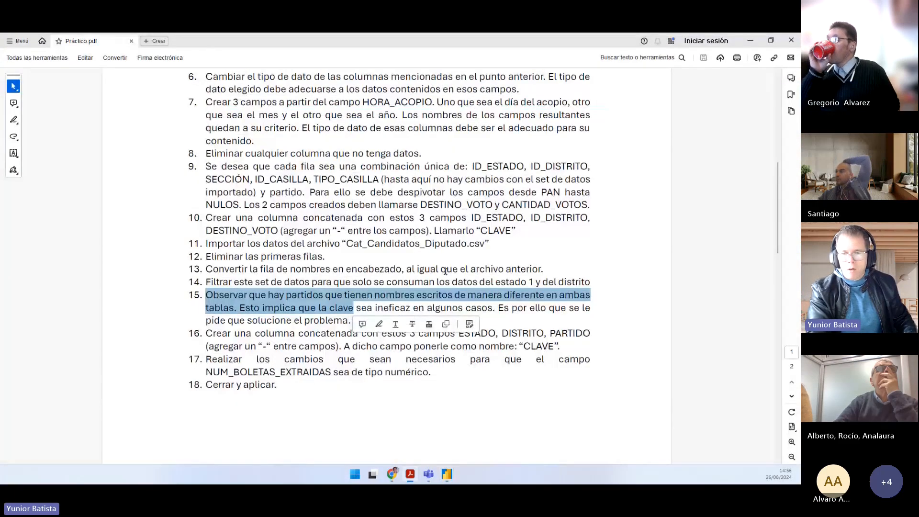
{"action": "left_click", "coordinate": [424, 308]}
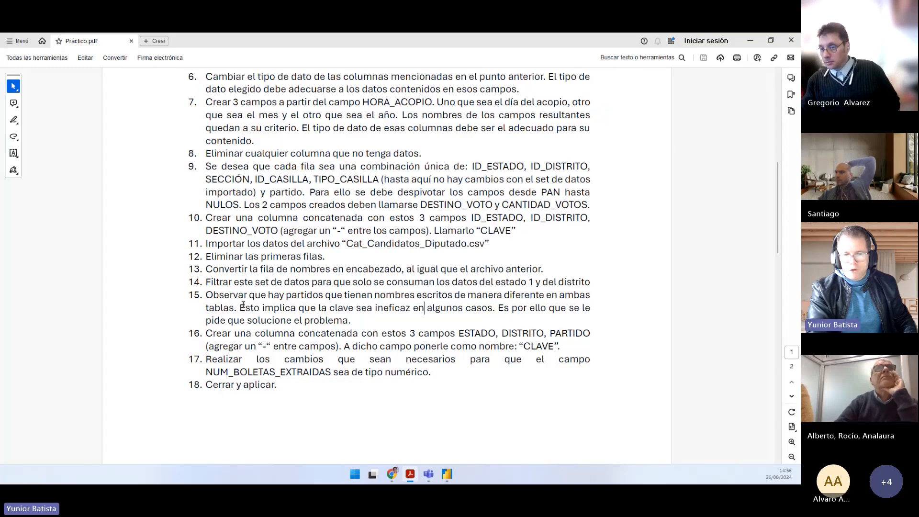
{"action": "left_click_drag", "start_coordinate": [240, 308], "coordinate": [472, 310]}
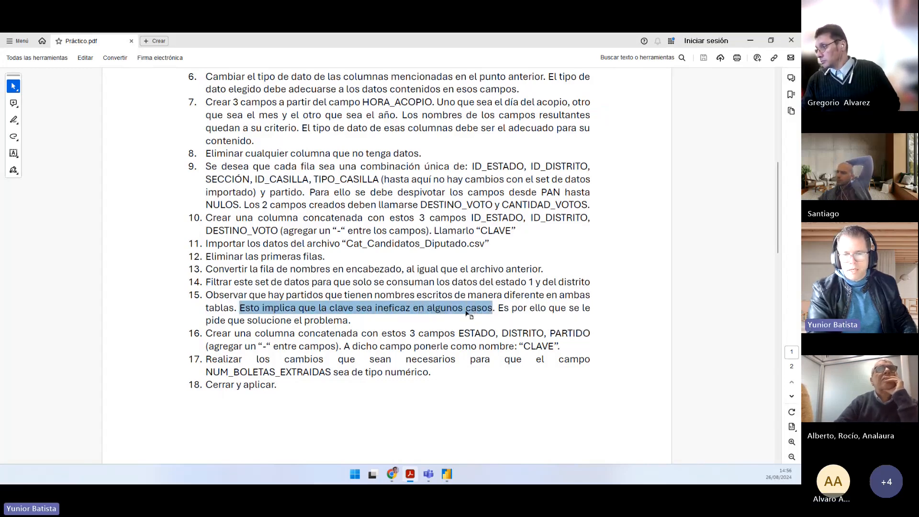
{"action": "left_click", "coordinate": [466, 310]}
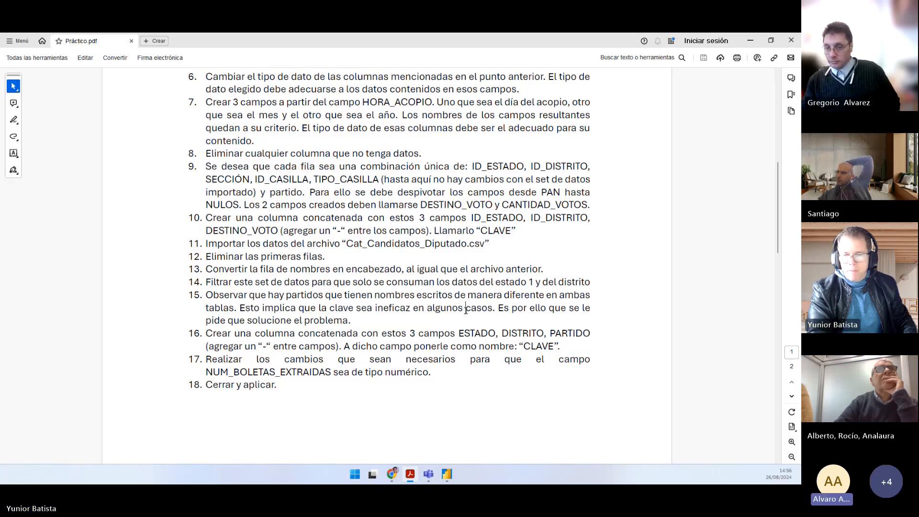
Step: Return to Power Query and try replacing the spaces in the PARTIDO column of Cat_Candidatos_Diputado with underscores
{"action": "key", "text": "alt+Tab"}
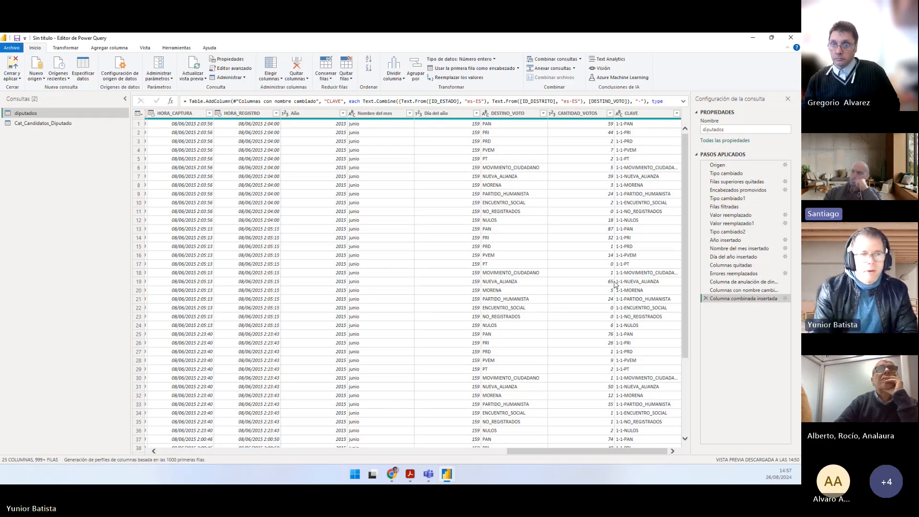
{"action": "left_click", "coordinate": [43, 123]}
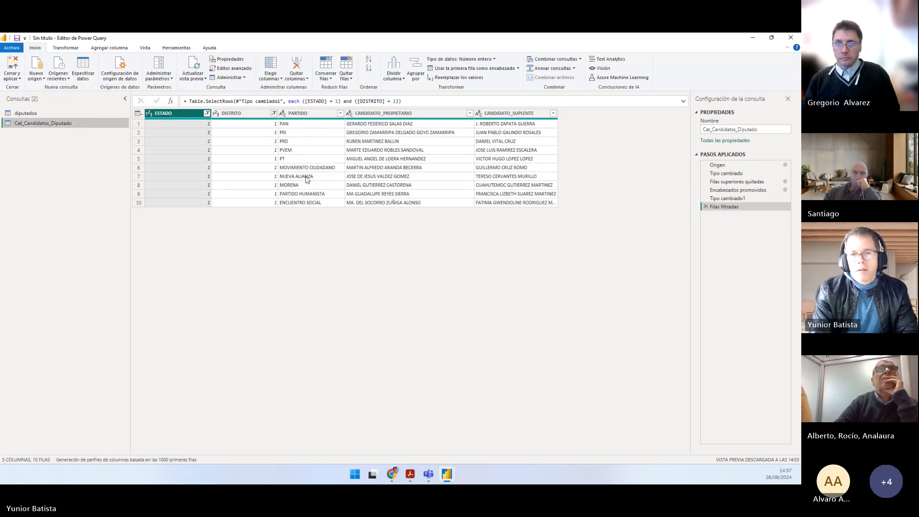
{"action": "right_click", "coordinate": [311, 116]}
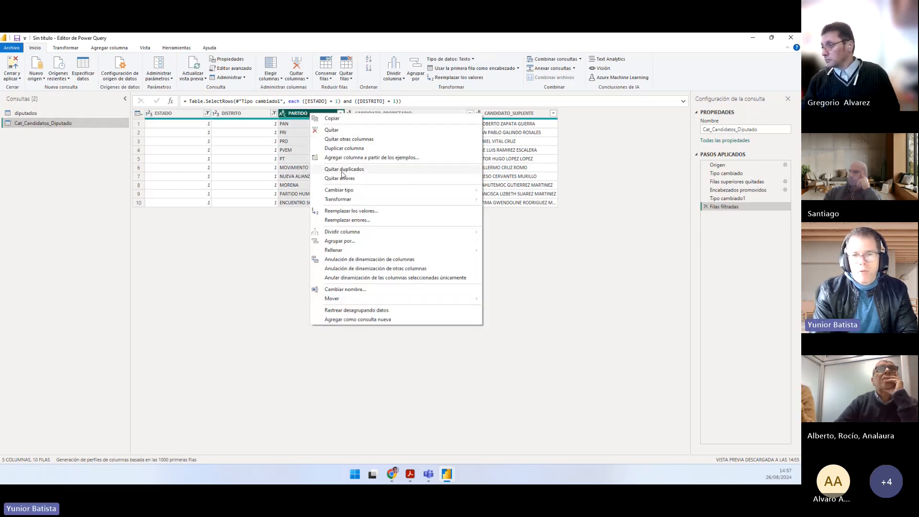
{"action": "left_click", "coordinate": [352, 210]}
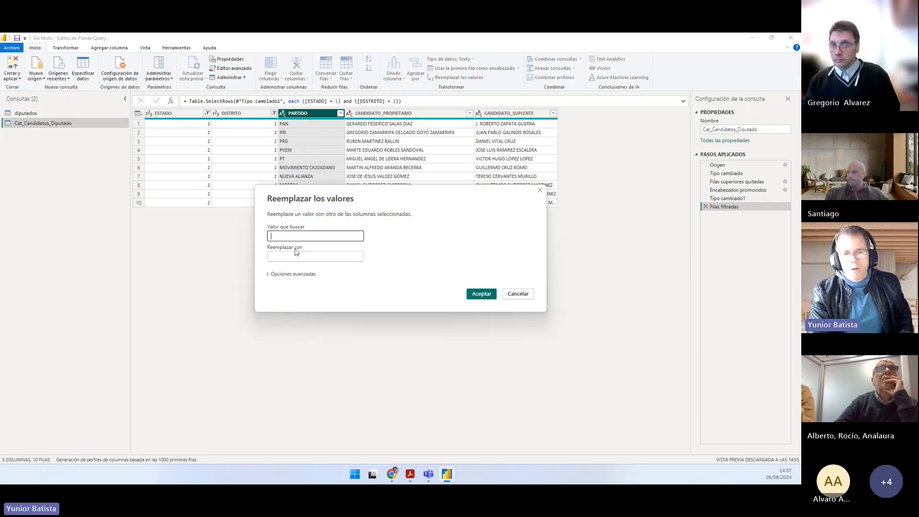
{"action": "left_click", "coordinate": [286, 257]}
{"action": "type", "text": "_"}
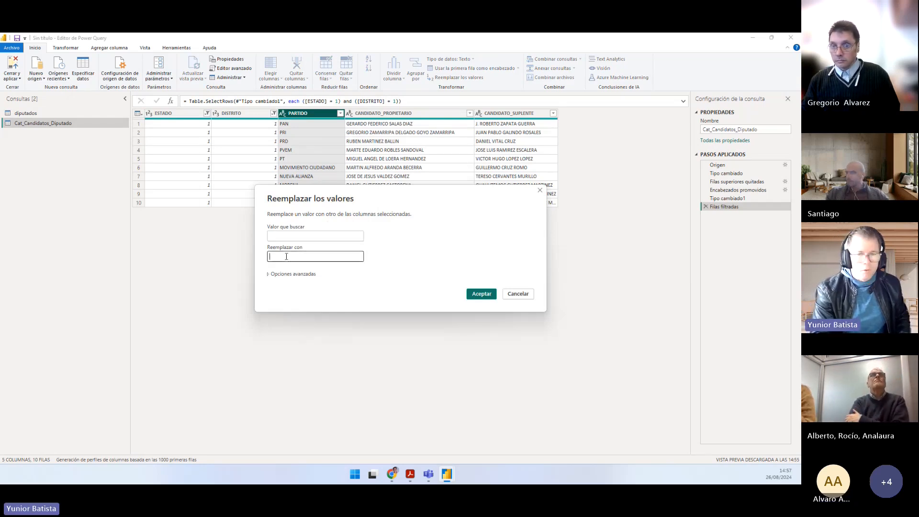
{"action": "left_click", "coordinate": [486, 294]}
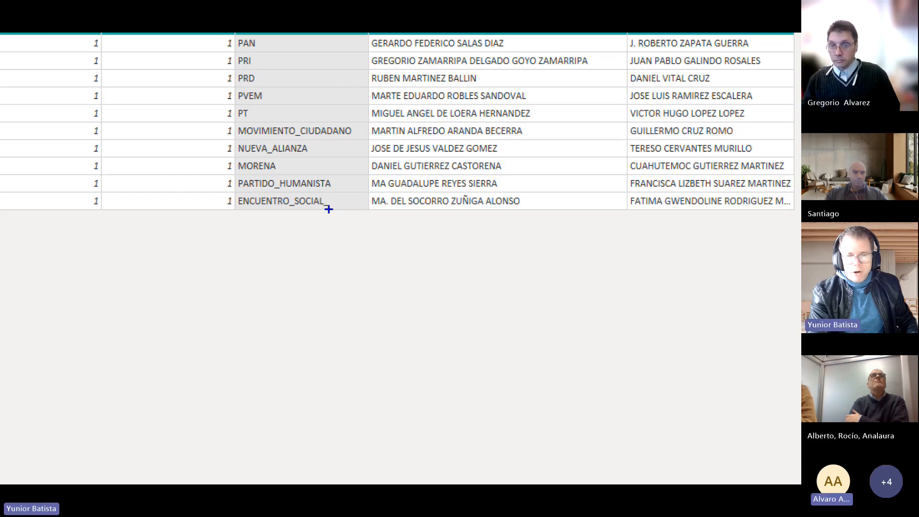
{"action": "left_click_drag", "start_coordinate": [327, 209], "coordinate": [327, 250]}
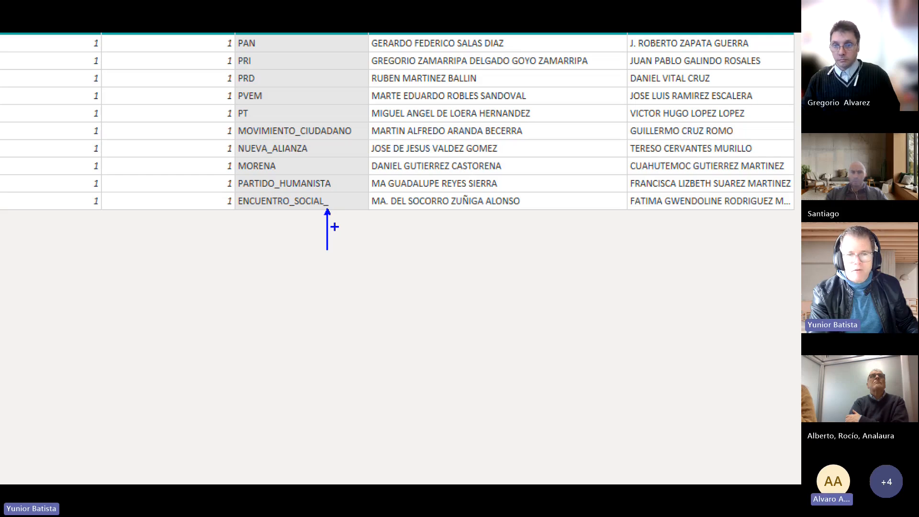
{"action": "key", "text": "Escape"}
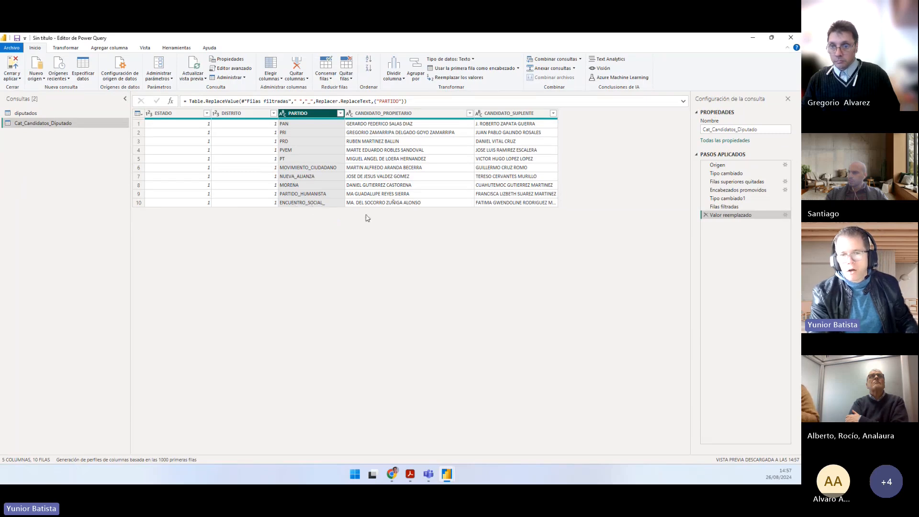
Step: Check how ENCUENTRO_SOCIAL is written in the CLAVE column of the diputados query
{"action": "key", "text": "alt+Tab"}
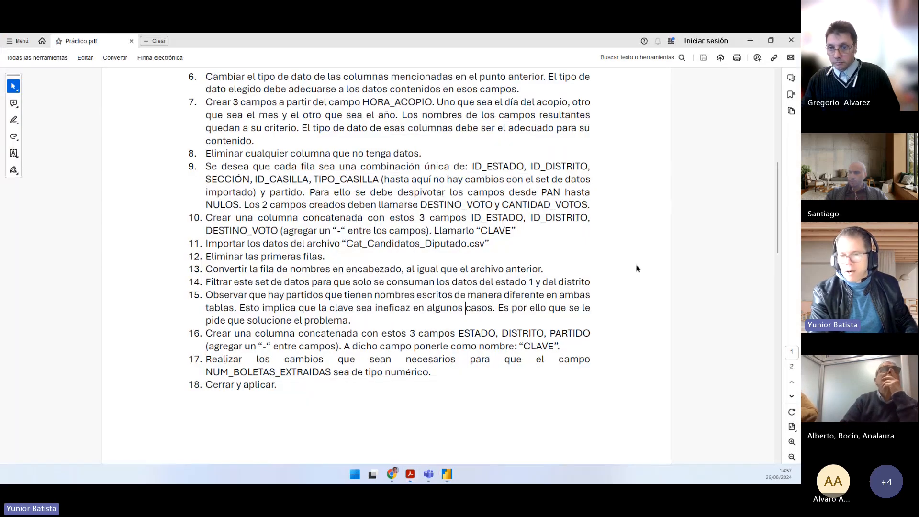
{"action": "key", "text": "alt+Tab"}
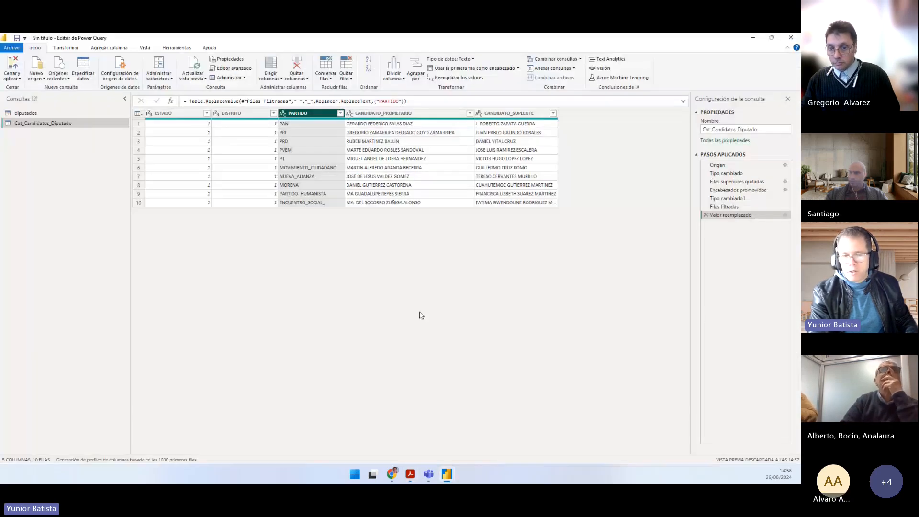
{"action": "left_click", "coordinate": [77, 113]}
{"action": "left_click_drag", "start_coordinate": [306, 451], "coordinate": [665, 445]}
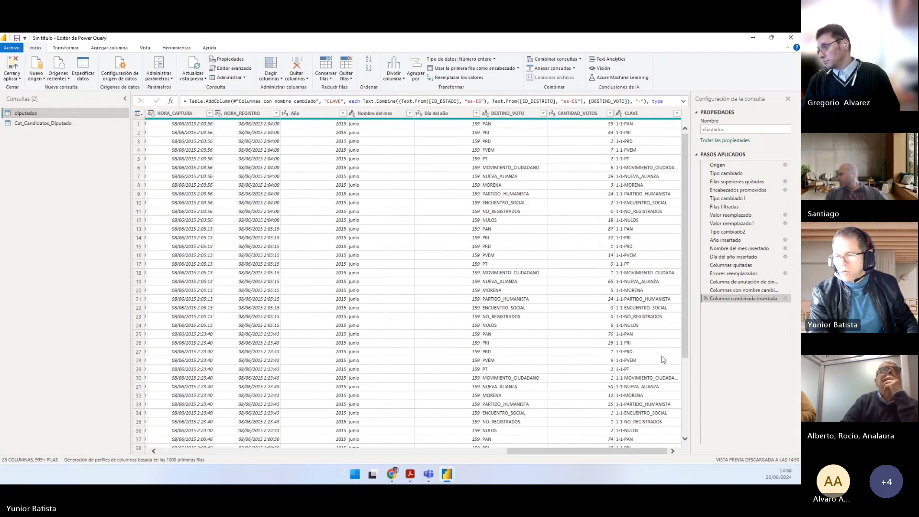
{"action": "left_click_drag", "start_coordinate": [684, 305], "coordinate": [690, 379]}
{"action": "scroll", "coordinate": [689, 379], "scroll_direction": "down", "scroll_amount": 15}
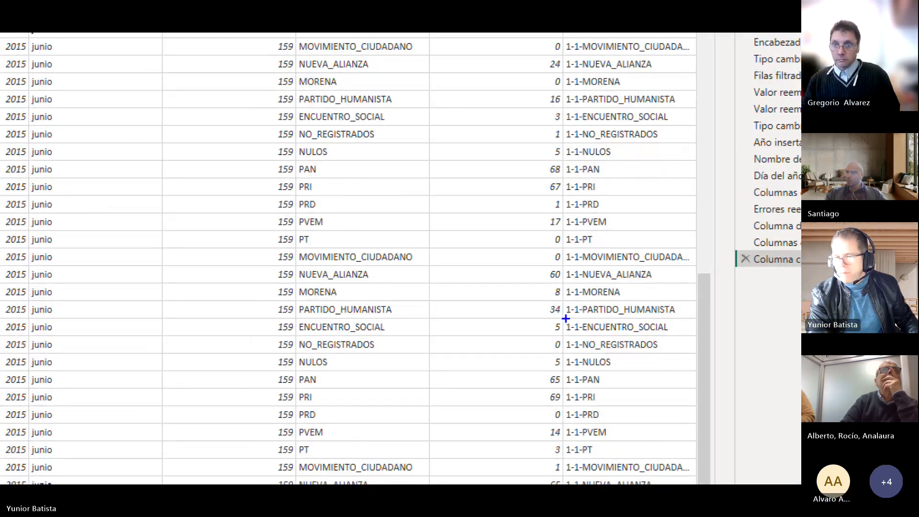
{"action": "left_click_drag", "start_coordinate": [608, 328], "coordinate": [666, 335]}
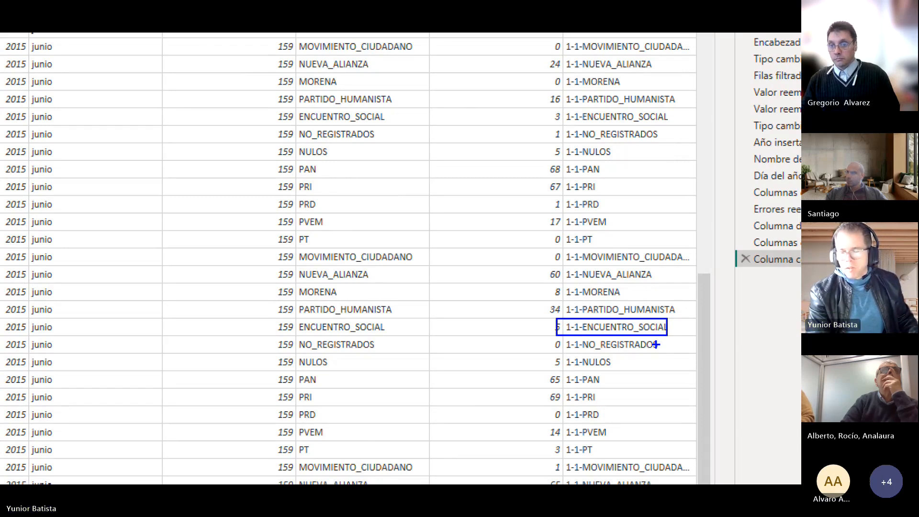
{"action": "key", "text": "Escape"}
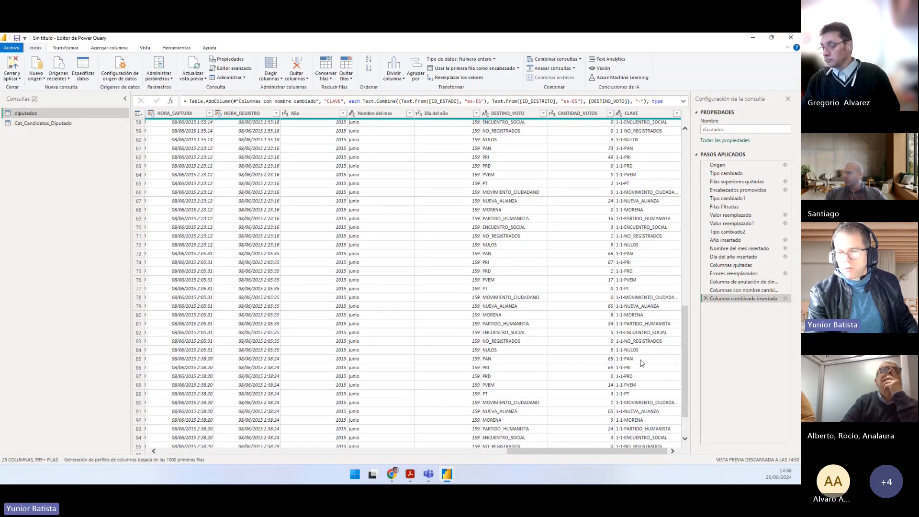
Step: Delete the value replacement step from the Cat_Candidatos_Diputado query
{"action": "left_click", "coordinate": [76, 124]}
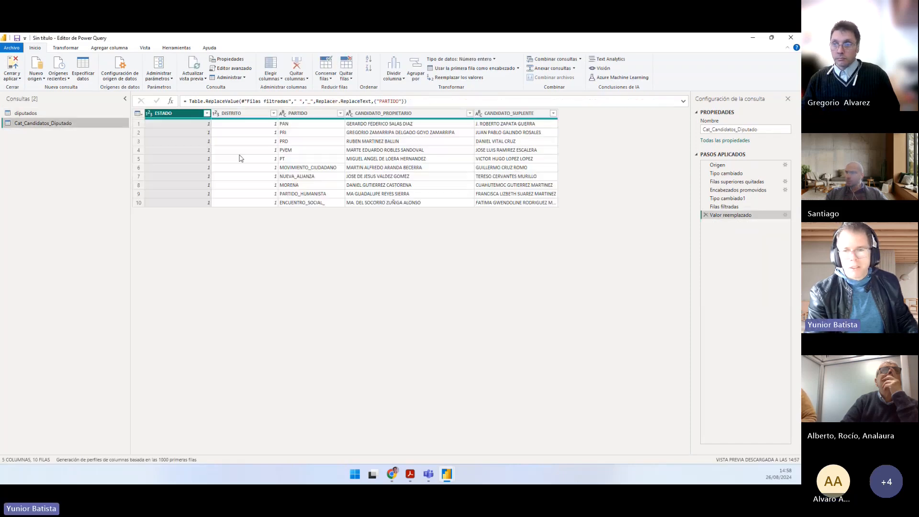
{"action": "left_click", "coordinate": [705, 215]}
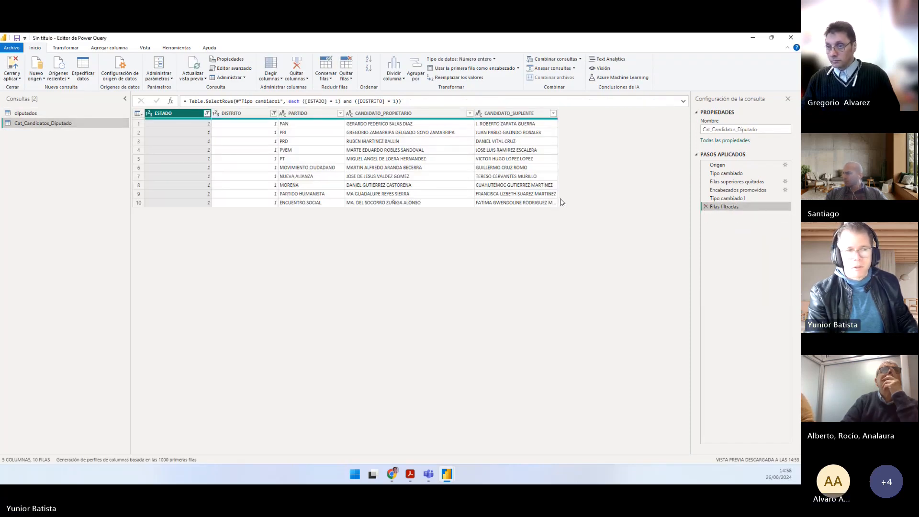
Step: Replace the underscores in the CLAVE column of the diputados query with a space
{"action": "left_click", "coordinate": [42, 113]}
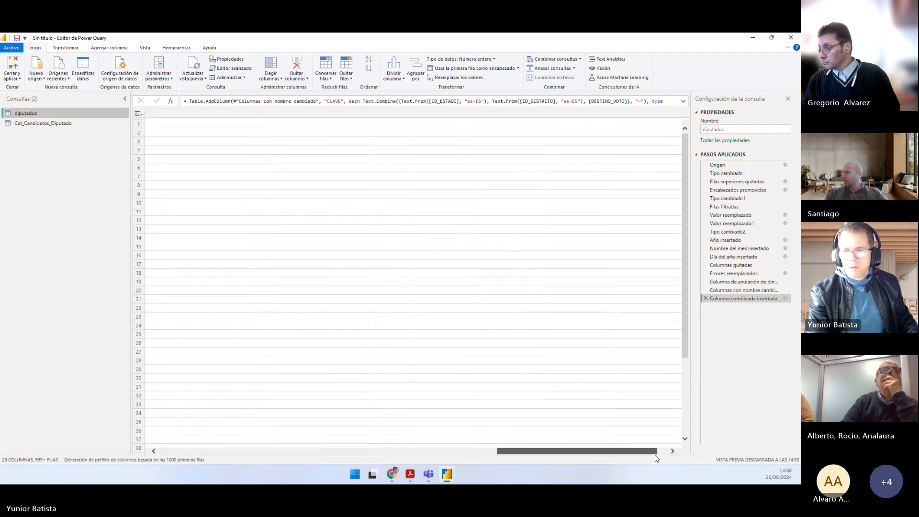
{"action": "right_click", "coordinate": [631, 117]}
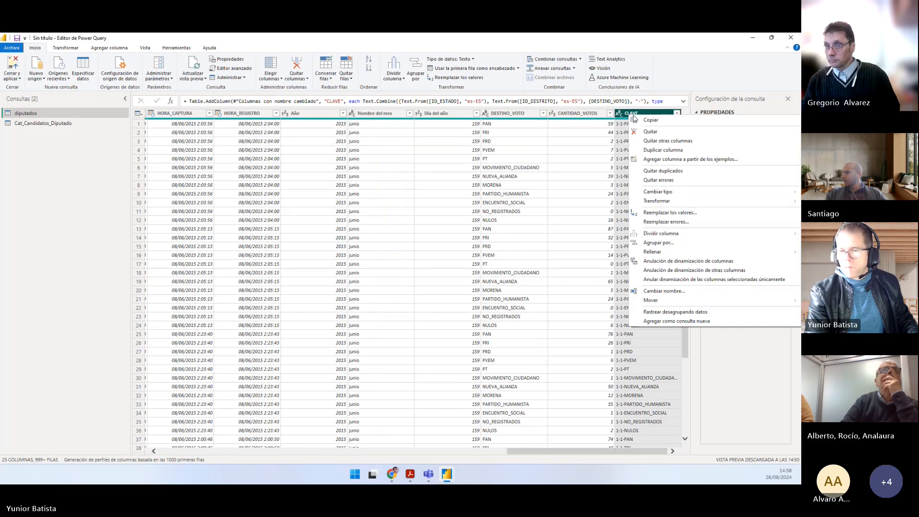
{"action": "left_click", "coordinate": [669, 213]}
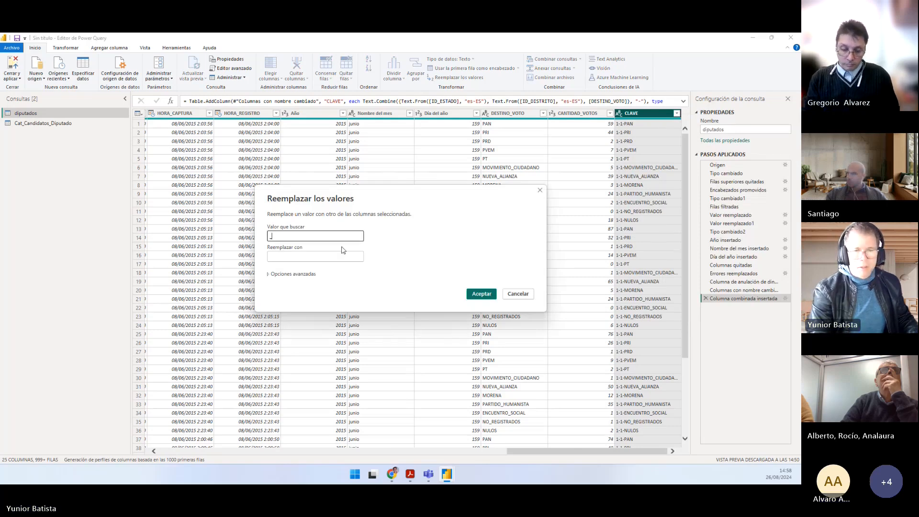
{"action": "type", "text": "_"}
{"action": "left_click", "coordinate": [323, 255]}
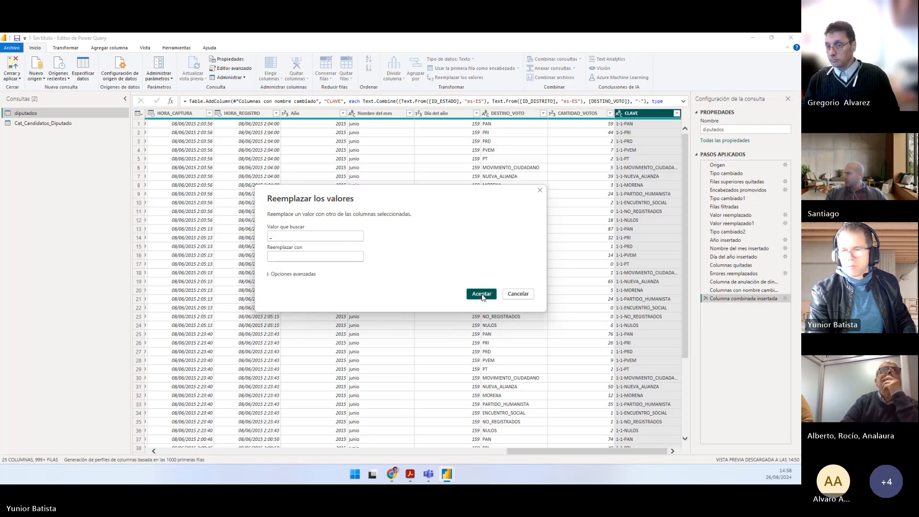
{"action": "left_click", "coordinate": [481, 294]}
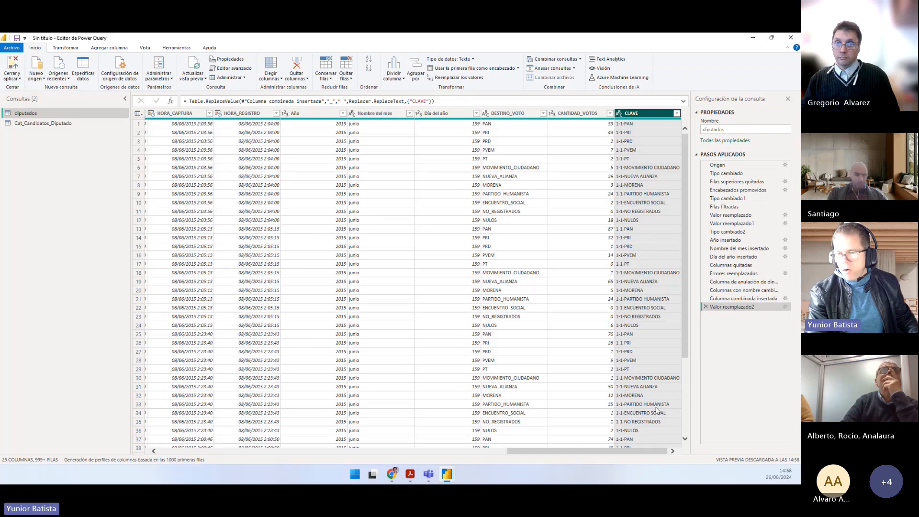
{"action": "key", "text": "ctrl+1"}
{"action": "left_click", "coordinate": [670, 345]}
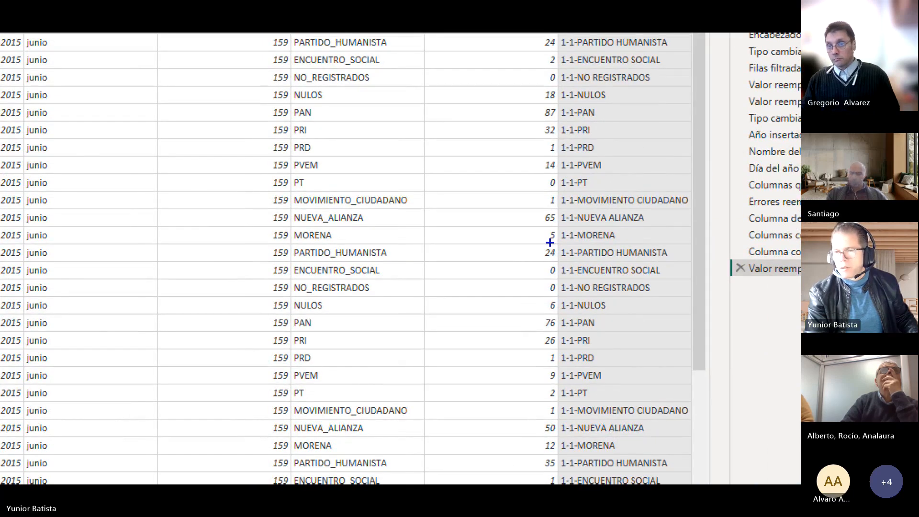
{"action": "key", "text": "Escape"}
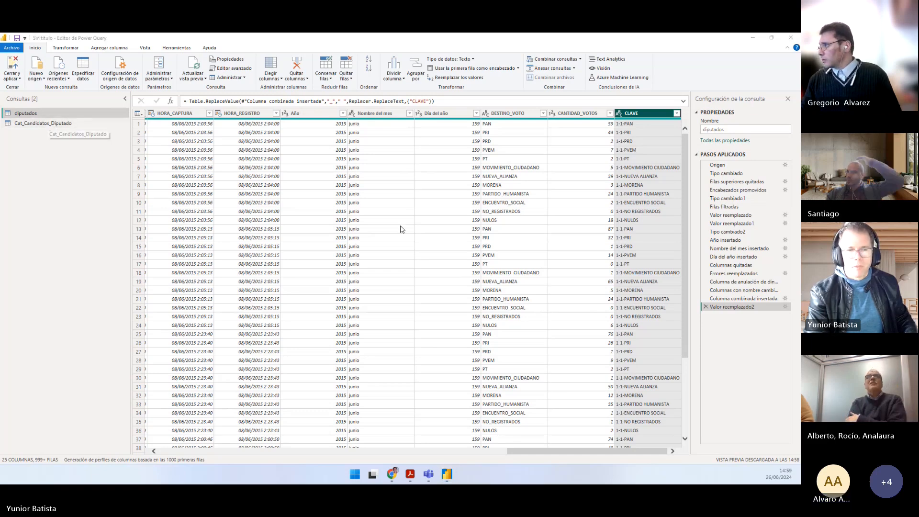
Step: Switch to Práctico.pdf and read point 16 on concatenating ESTADO, DISTRITO and PARTIDO
{"action": "key", "text": "alt+Tab"}
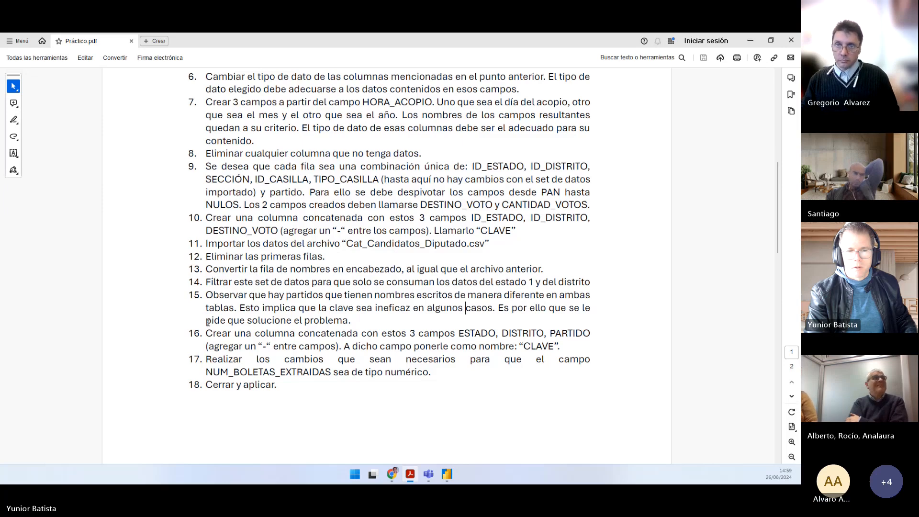
{"action": "left_click_drag", "start_coordinate": [206, 333], "coordinate": [336, 345]}
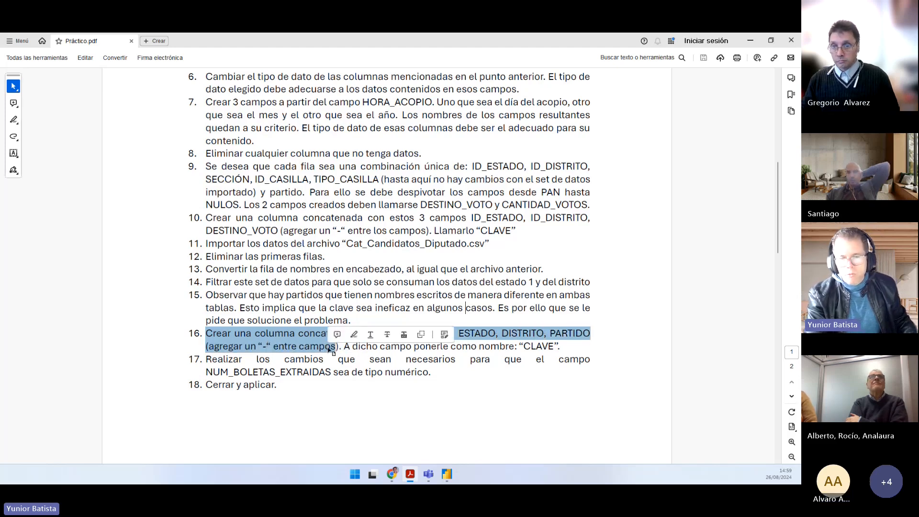
Step: Switch to Power Query and start combining the ESTADO, DISTRITO and PARTIDO columns of Cat_Candidatos_Diputado into a new column
{"action": "key", "text": "alt+Tab"}
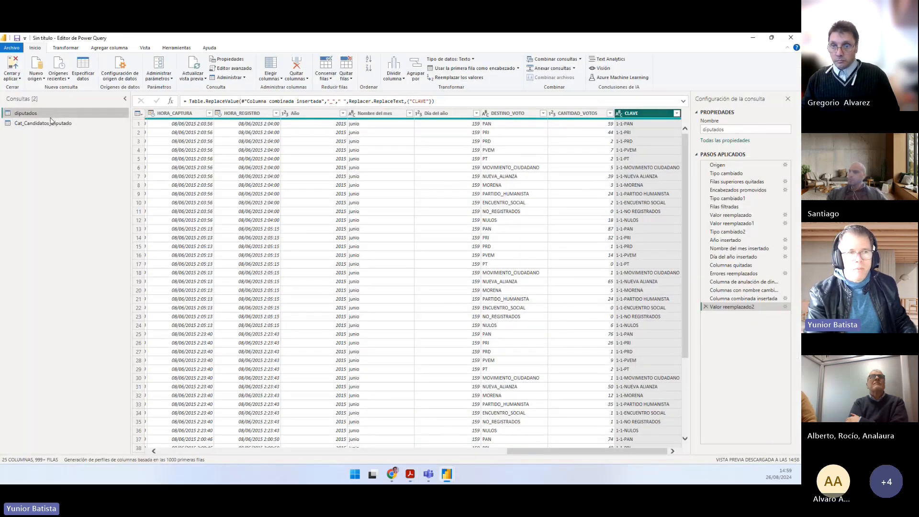
{"action": "left_click", "coordinate": [52, 124]}
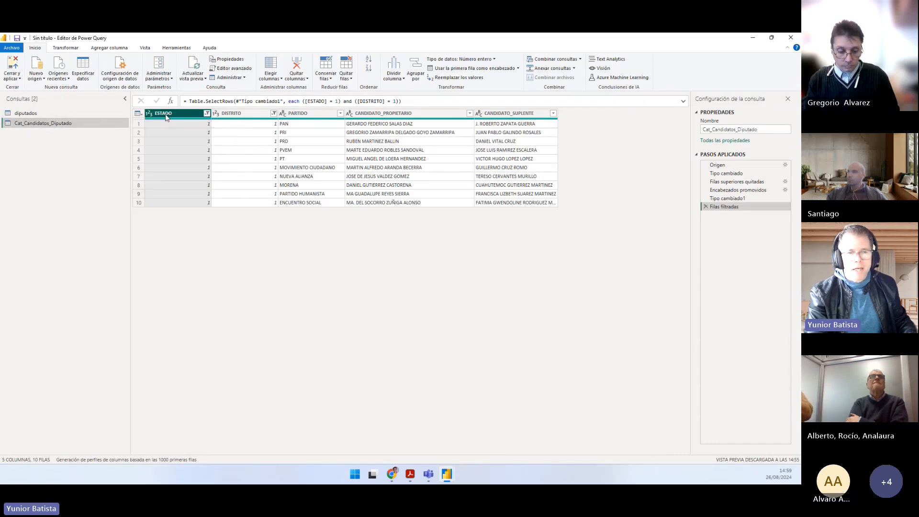
{"action": "left_click", "coordinate": [234, 116], "text": "ctrl"}
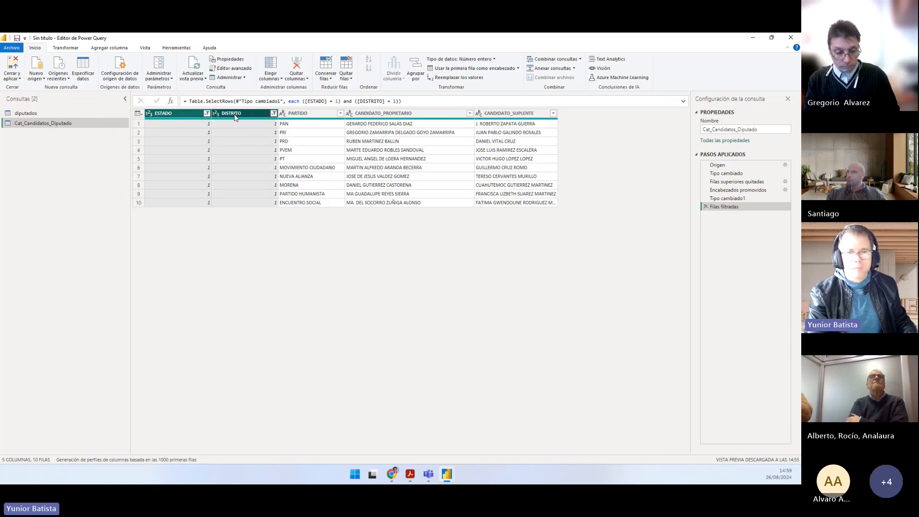
{"action": "left_click", "coordinate": [297, 114], "text": "ctrl"}
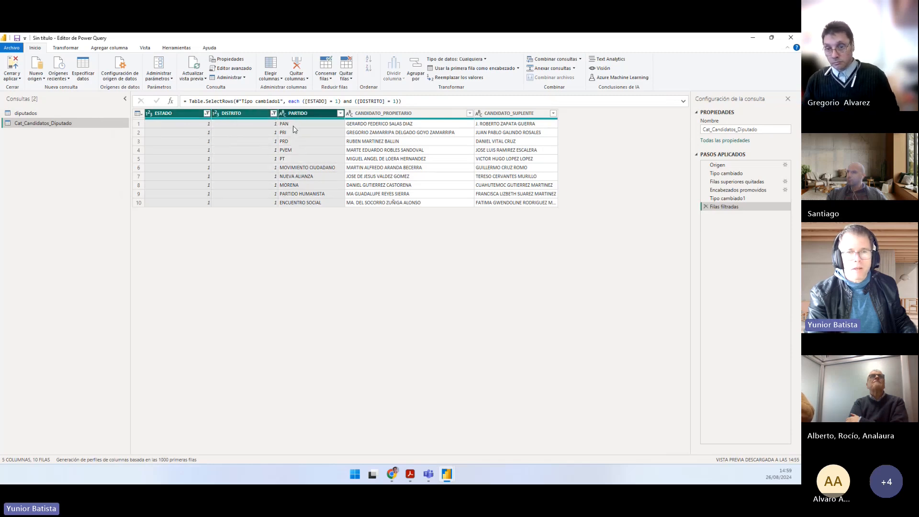
{"action": "left_click", "coordinate": [127, 49]}
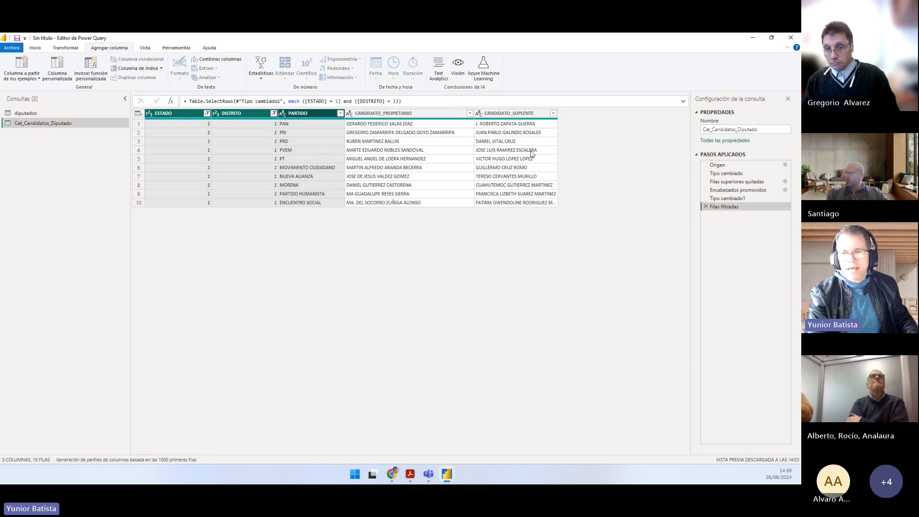
{"action": "left_click_drag", "start_coordinate": [557, 111], "coordinate": [622, 206]}
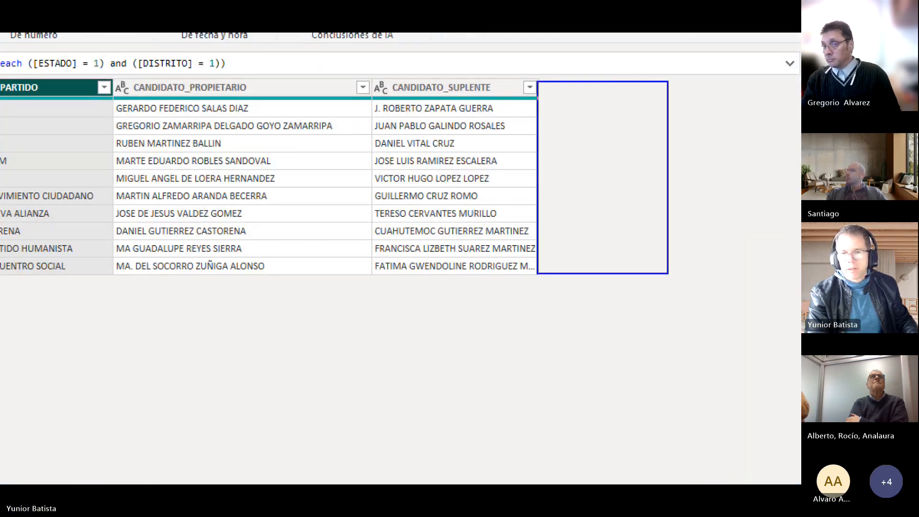
{"action": "key", "text": "Escape"}
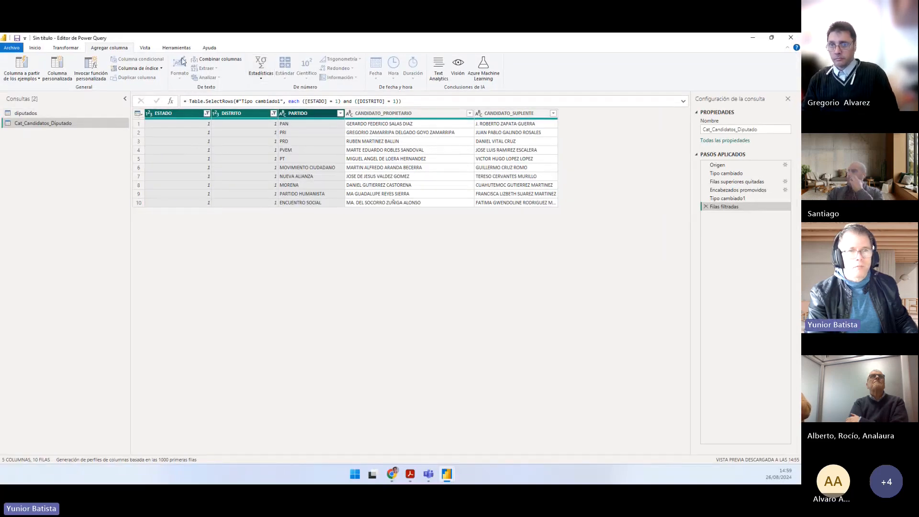
{"action": "left_click", "coordinate": [216, 59]}
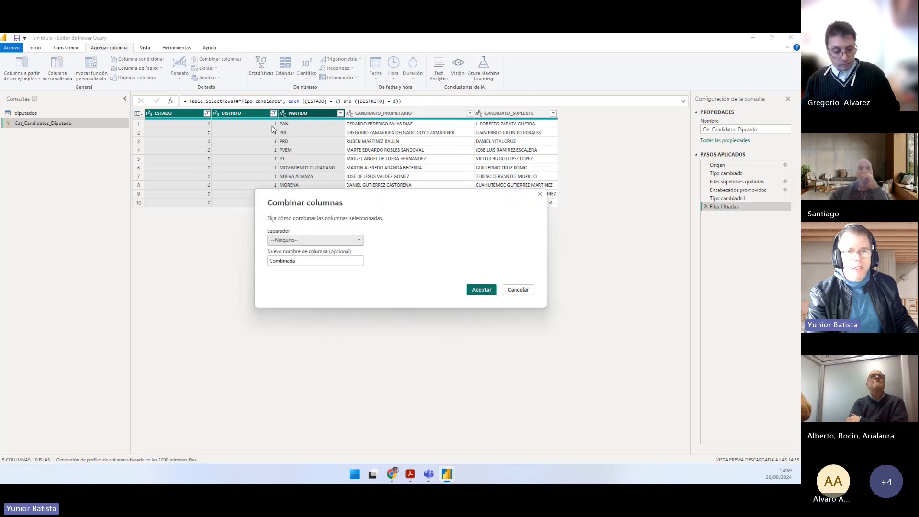
Step: Name the new combined column CLAVE, copying the name from point 10 of Práctico.pdf
{"action": "double_click", "coordinate": [302, 260]}
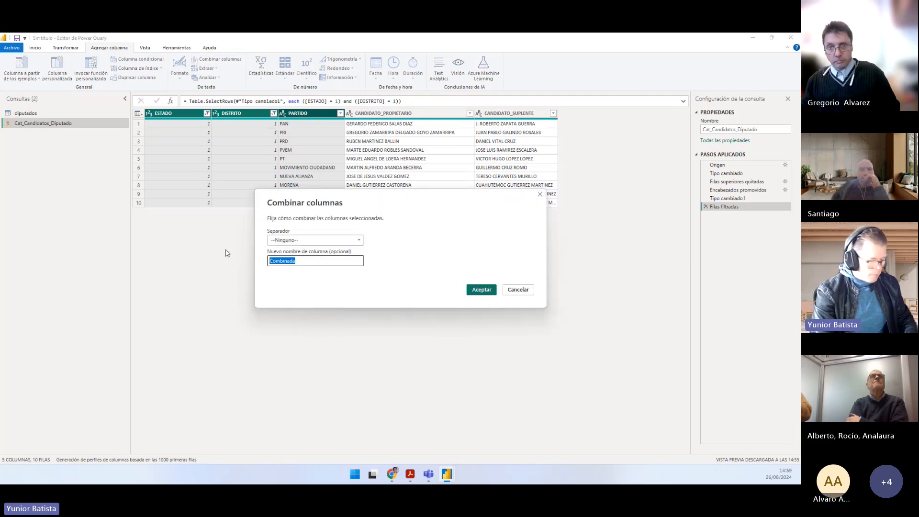
{"action": "type", "text": "CLave"}
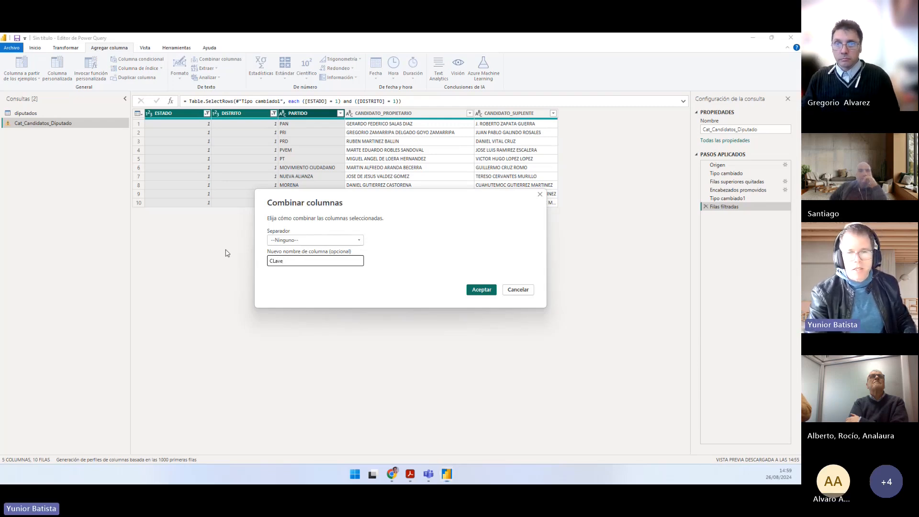
{"action": "key", "text": "alt+Tab"}
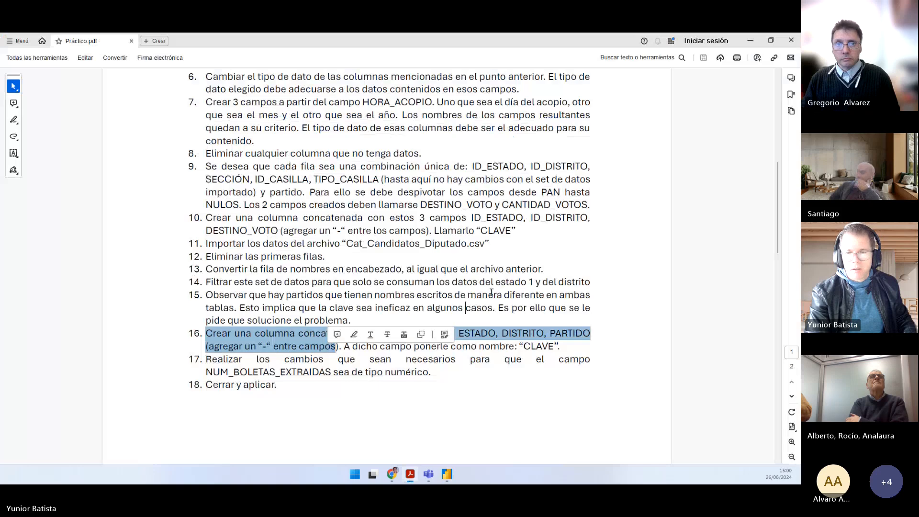
{"action": "double_click", "coordinate": [495, 231]}
{"action": "key", "text": "ctrl+c"}
{"action": "key", "text": "alt+Tab"}
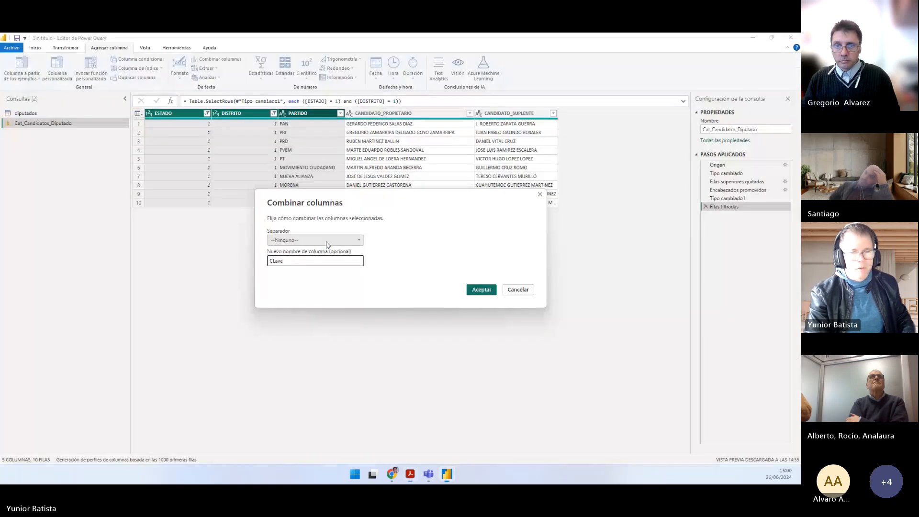
{"action": "key", "text": "ctrl+a"}
{"action": "key", "text": "ctrl+v"}
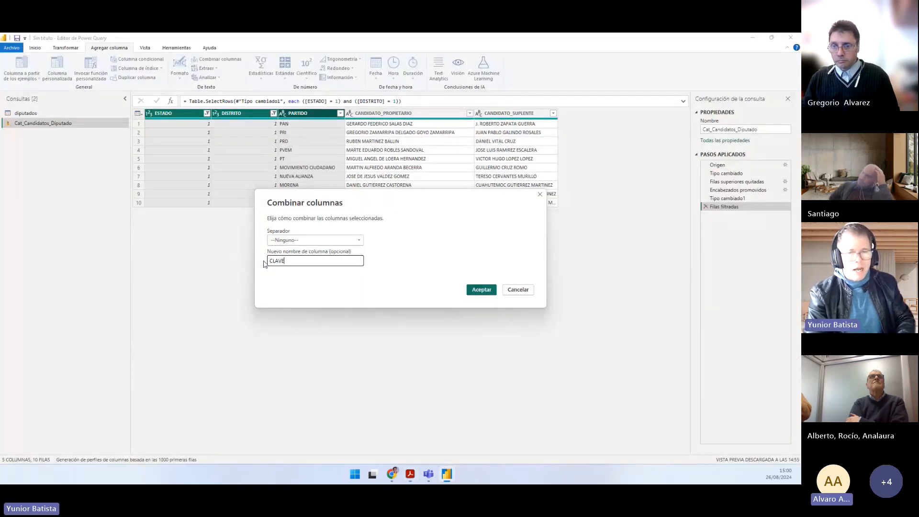
Step: Set "-" as the custom separator and create the combined column
{"action": "left_click", "coordinate": [297, 241]}
{"action": "left_click", "coordinate": [295, 307]}
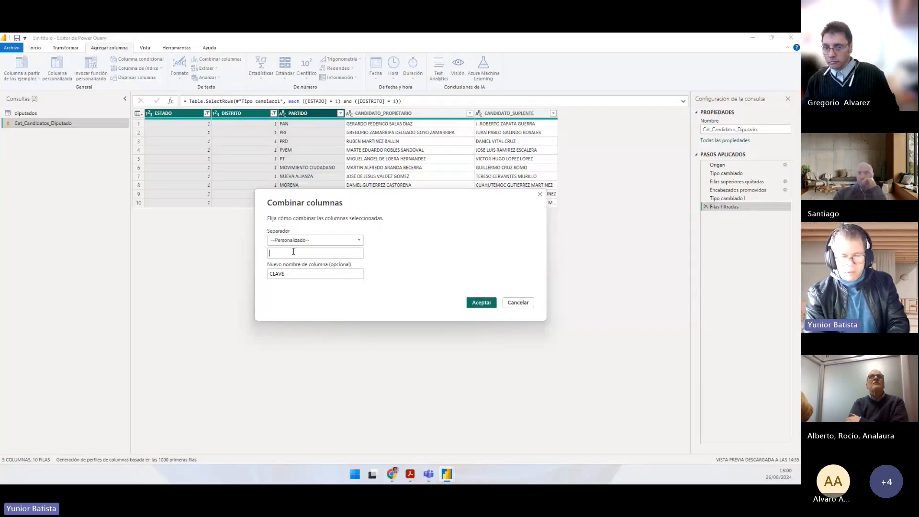
{"action": "type", "text": "-"}
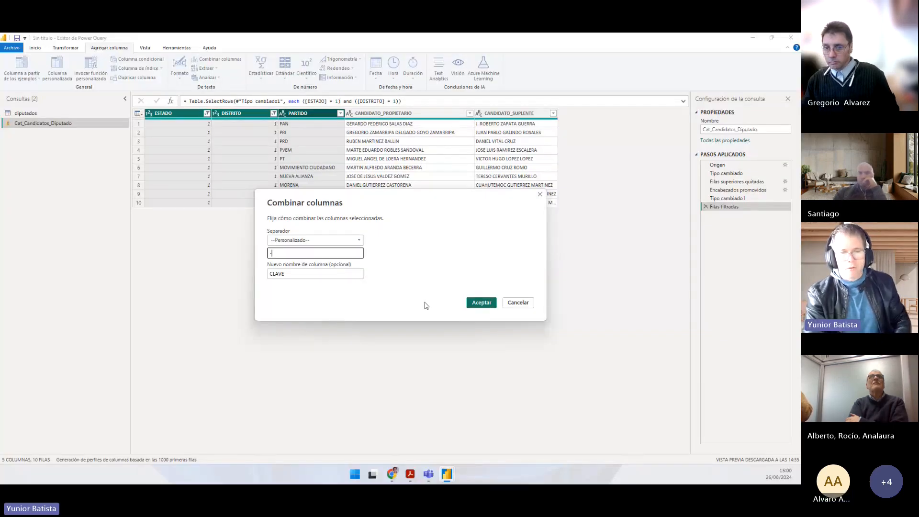
{"action": "left_click", "coordinate": [481, 303]}
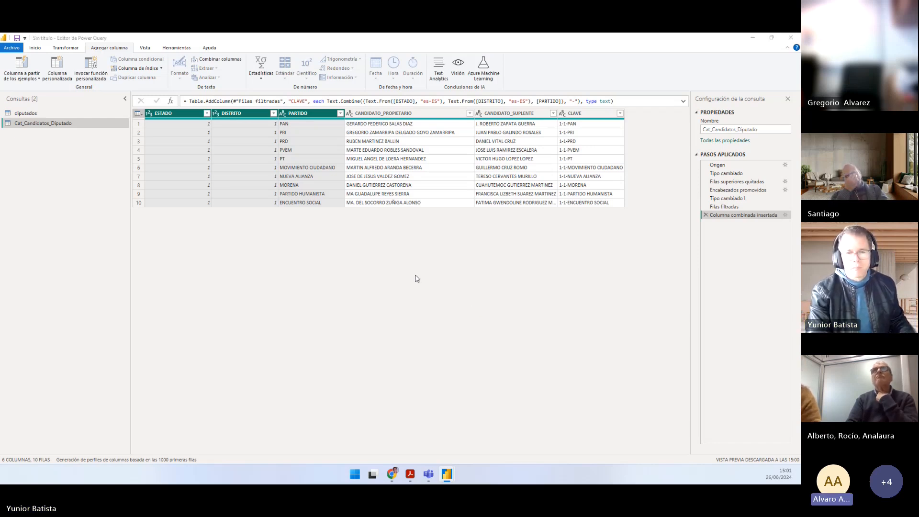
Step: Switch to Práctico.pdf and read point 17 on making NUM_BOLETAS_EXTRAIDAS a numeric field
{"action": "key", "text": "alt+Tab"}
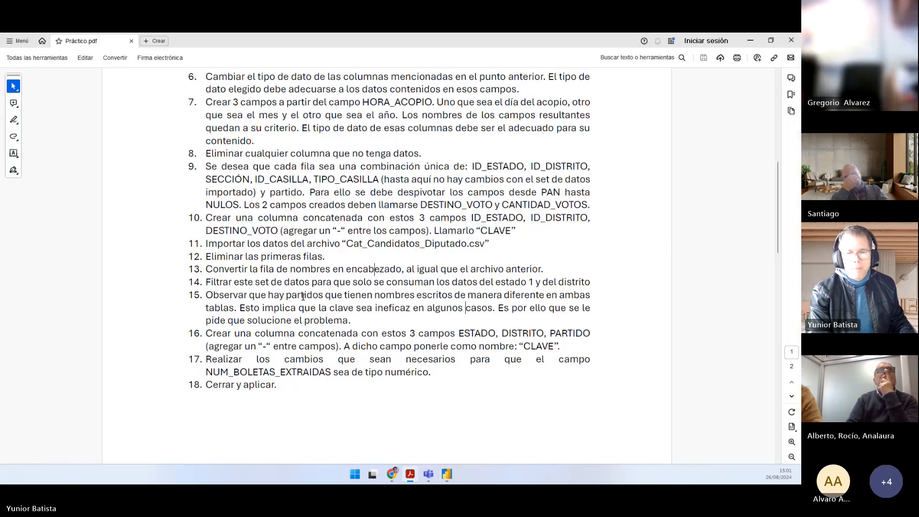
{"action": "scroll", "coordinate": [249, 345], "scroll_direction": "down", "scroll_amount": 2}
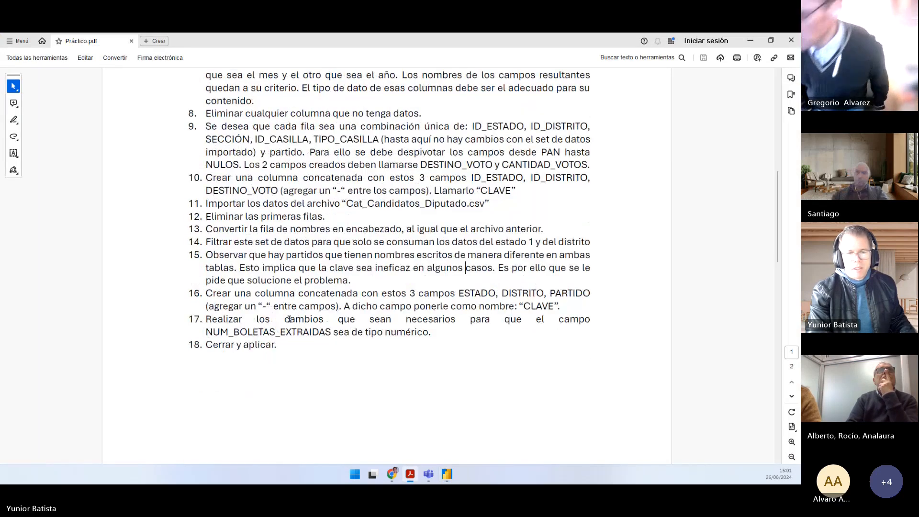
{"action": "left_click_drag", "start_coordinate": [206, 319], "coordinate": [480, 318]}
{"action": "left_click", "coordinate": [305, 338]}
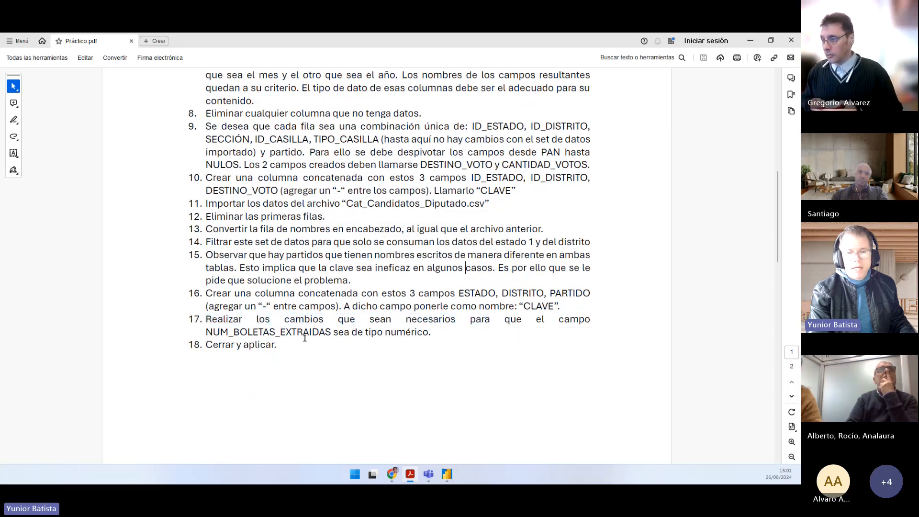
{"action": "left_click_drag", "start_coordinate": [431, 332], "coordinate": [214, 320]}
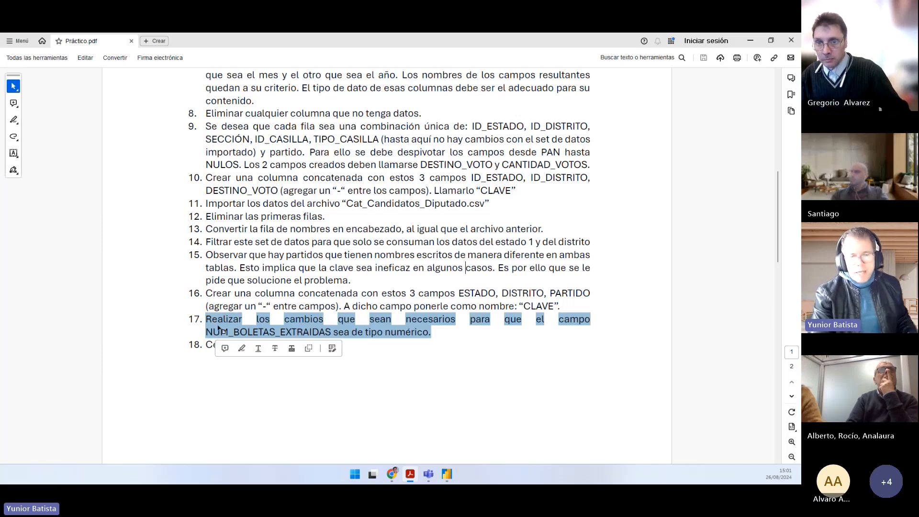
{"action": "left_click", "coordinate": [217, 373]}
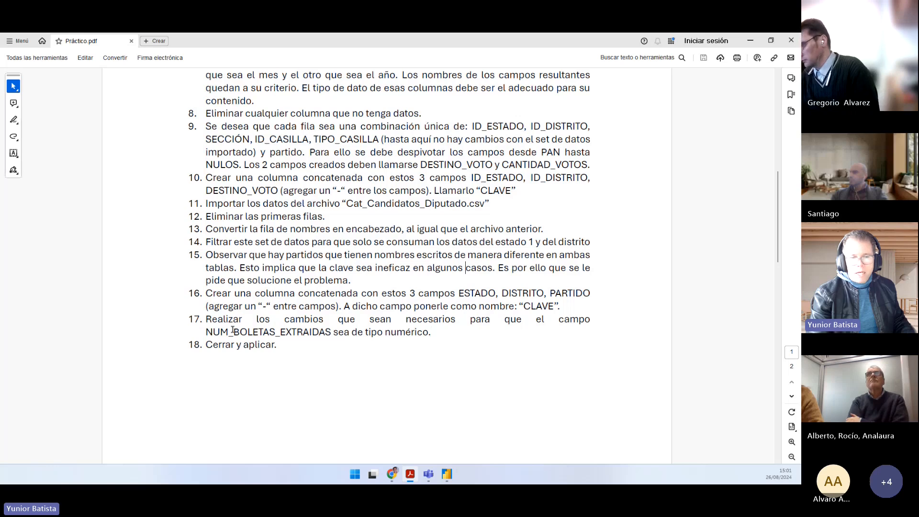
{"action": "left_click_drag", "start_coordinate": [214, 332], "coordinate": [330, 327]}
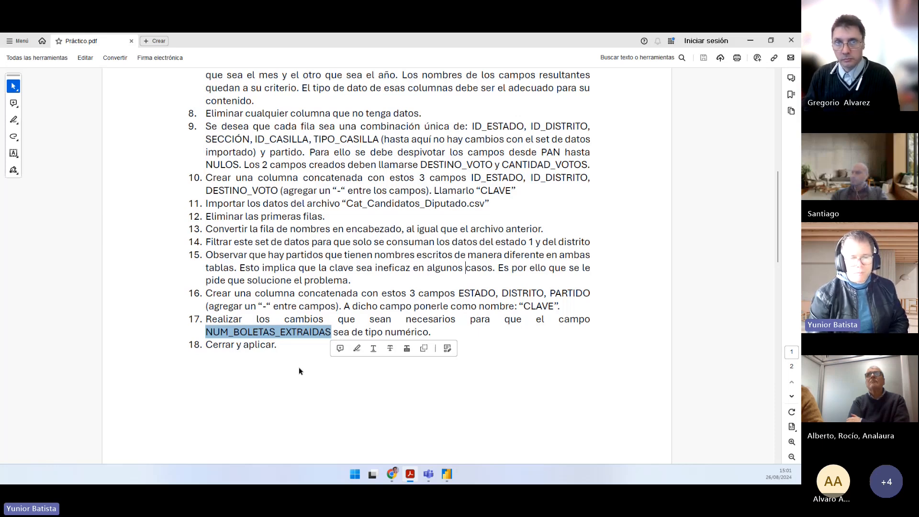
{"action": "left_click", "coordinate": [350, 326]}
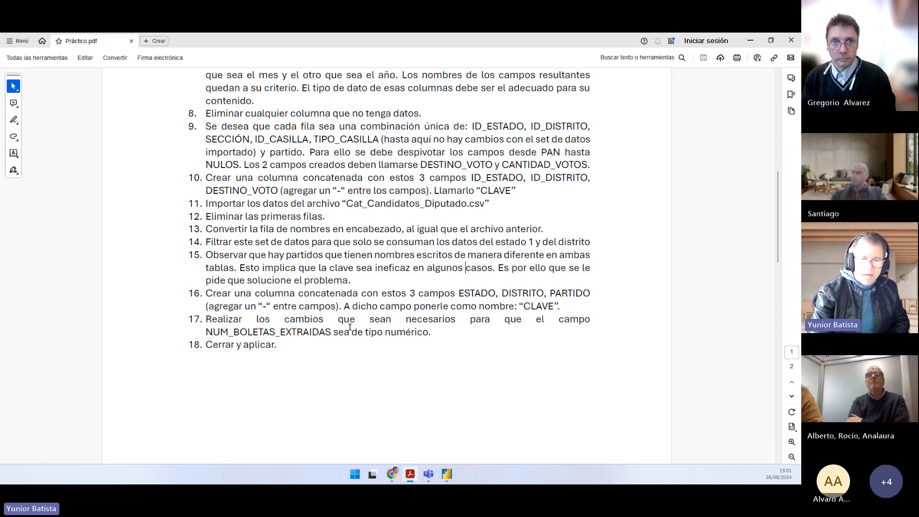
Step: Review the list of points in Ejercicio 1 from the start through point 18, Cerrar y aplicar
{"action": "scroll", "coordinate": [347, 327], "scroll_direction": "up", "scroll_amount": 5}
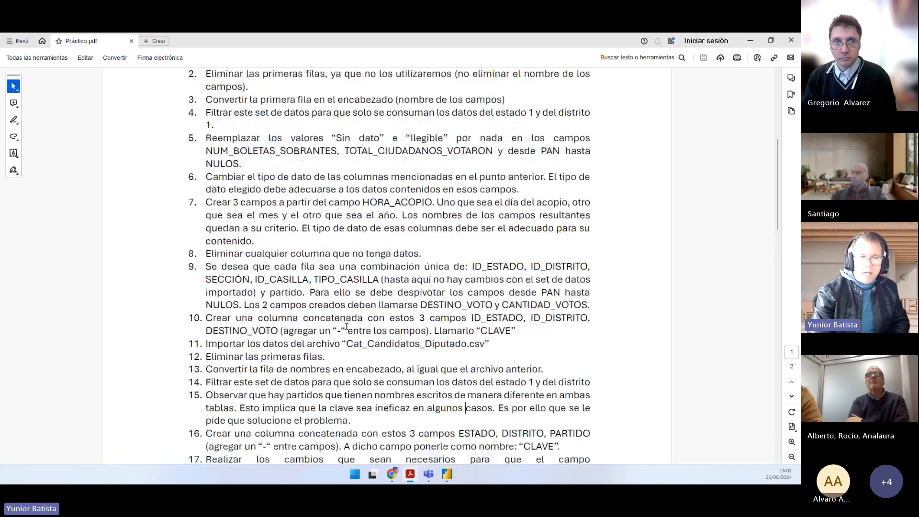
{"action": "scroll", "coordinate": [346, 326], "scroll_direction": "up", "scroll_amount": 2}
{"action": "scroll", "coordinate": [347, 327], "scroll_direction": "up", "scroll_amount": 1}
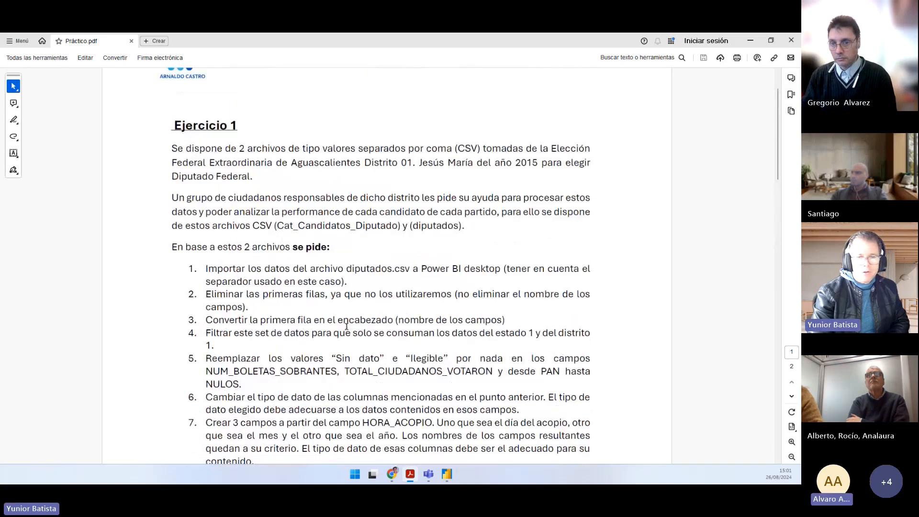
{"action": "scroll", "coordinate": [342, 324], "scroll_direction": "down", "scroll_amount": 4}
{"action": "scroll", "coordinate": [339, 322], "scroll_direction": "down", "scroll_amount": 2}
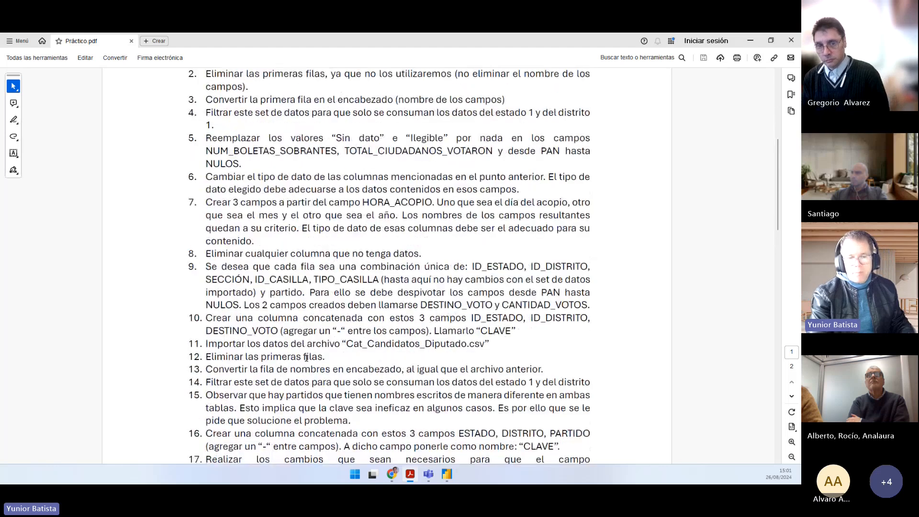
{"action": "left_click_drag", "start_coordinate": [278, 404], "coordinate": [218, 403]}
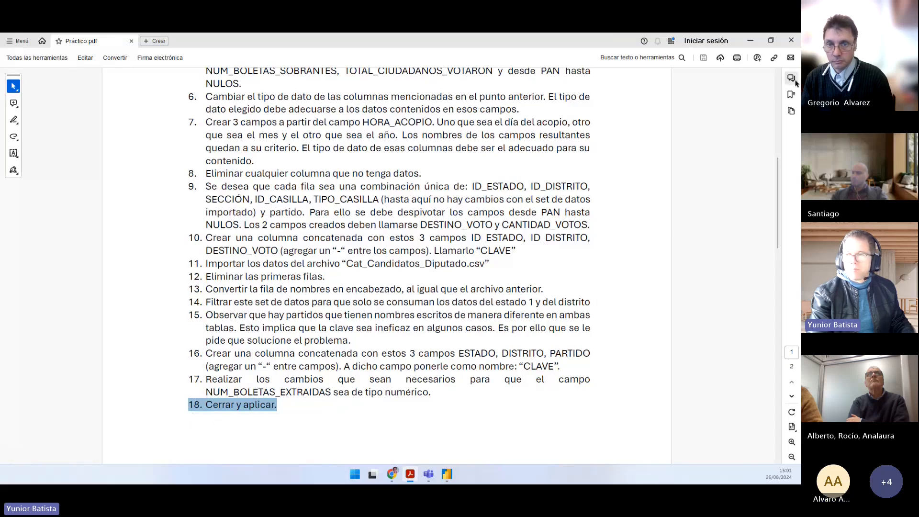
{"action": "left_click", "coordinate": [440, 264]}
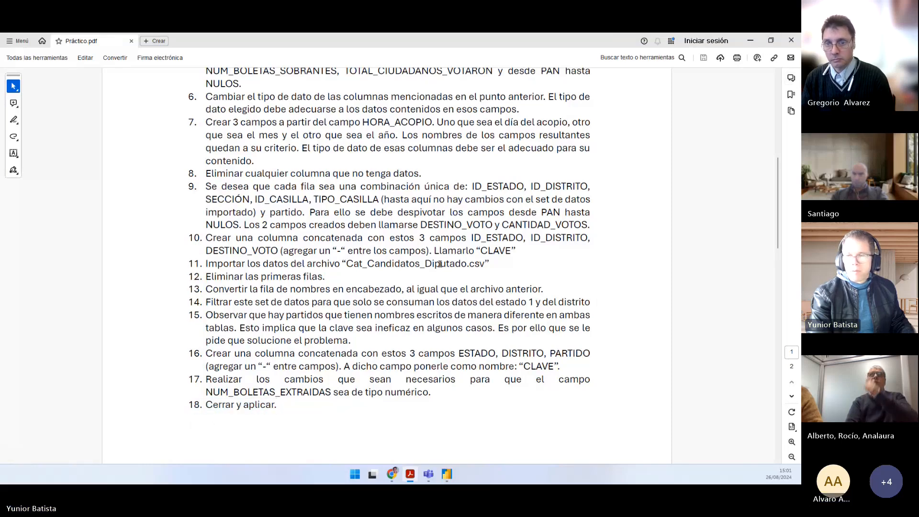
Step: Return to the Power Query Editor and close it, applying the changes of both queries to the report
{"action": "left_click", "coordinate": [749, 41]}
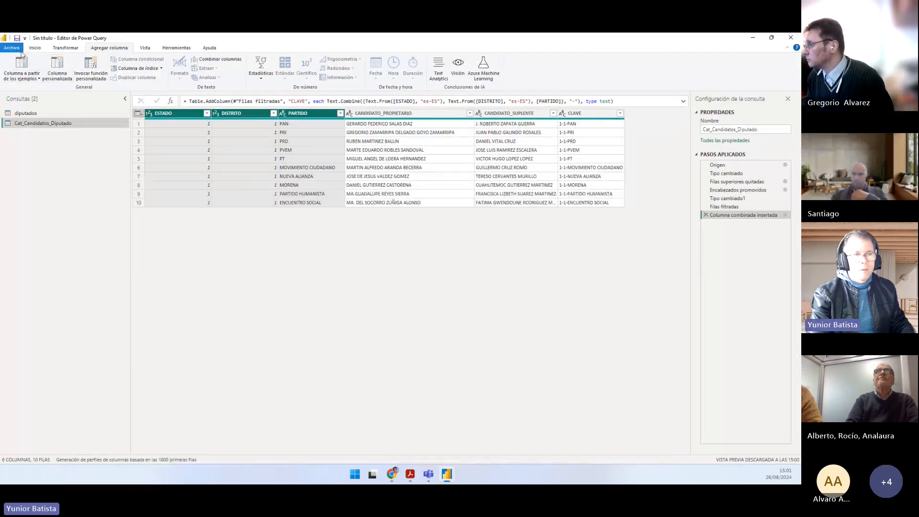
{"action": "left_click", "coordinate": [35, 47]}
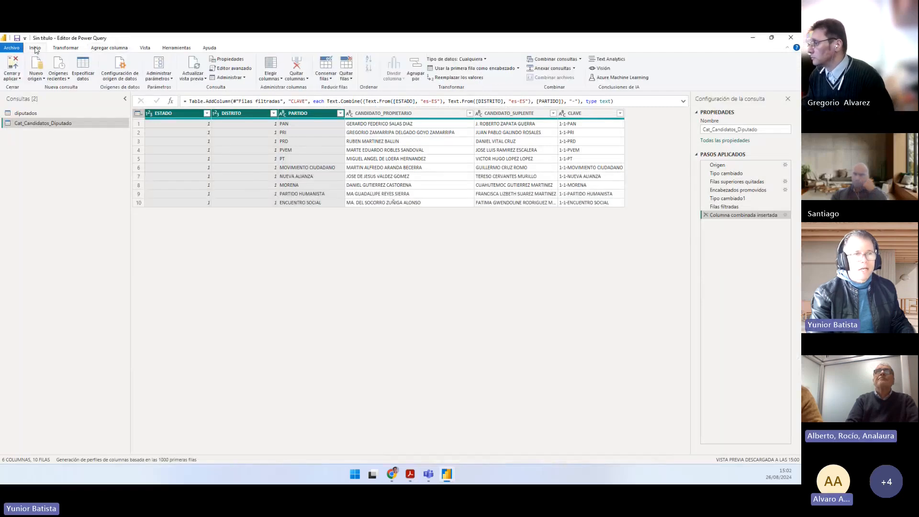
{"action": "left_click", "coordinate": [15, 65]}
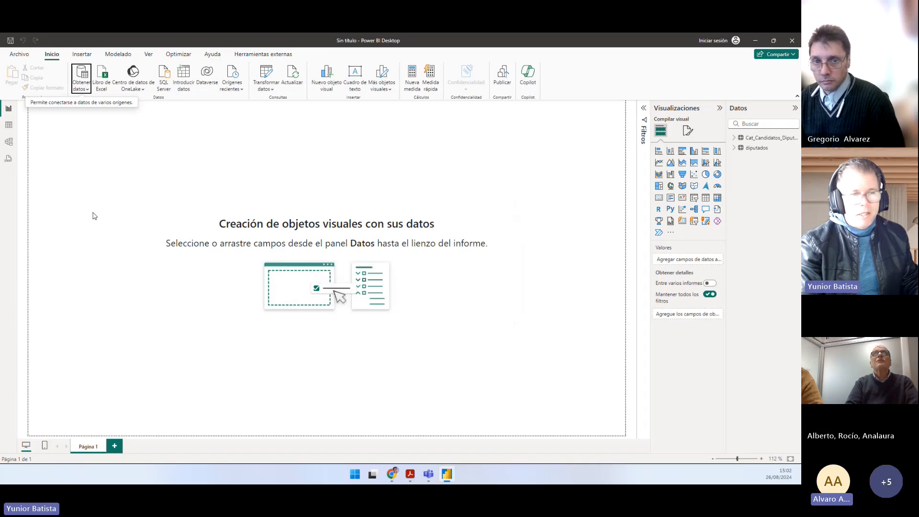
{"action": "left_click", "coordinate": [8, 143]}
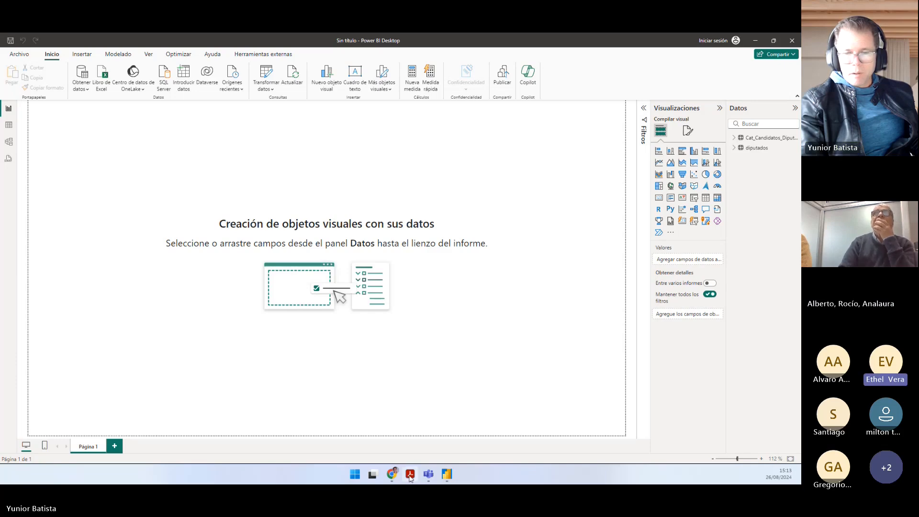
Step: Switch to Práctico.pdf and read the points and questions of Ejercicio 2
{"action": "key", "text": "alt+Tab"}
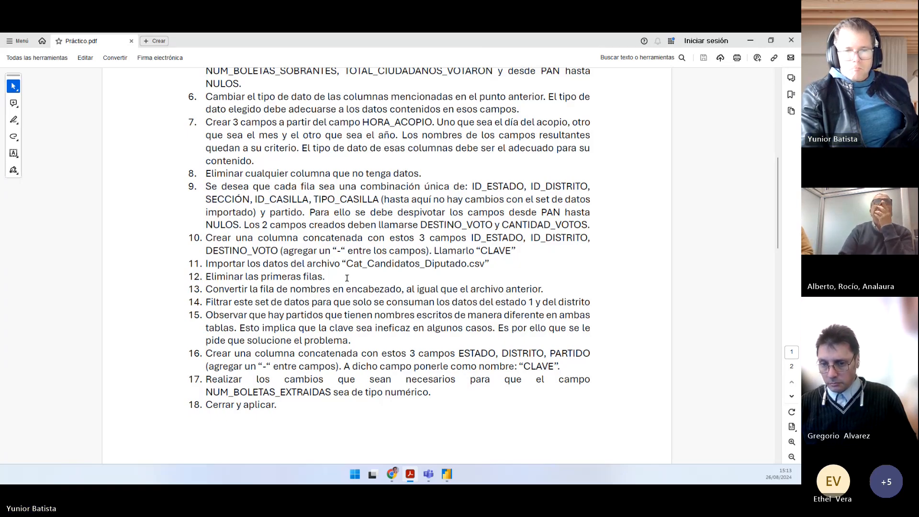
{"action": "scroll", "coordinate": [347, 278], "scroll_direction": "down", "scroll_amount": 10}
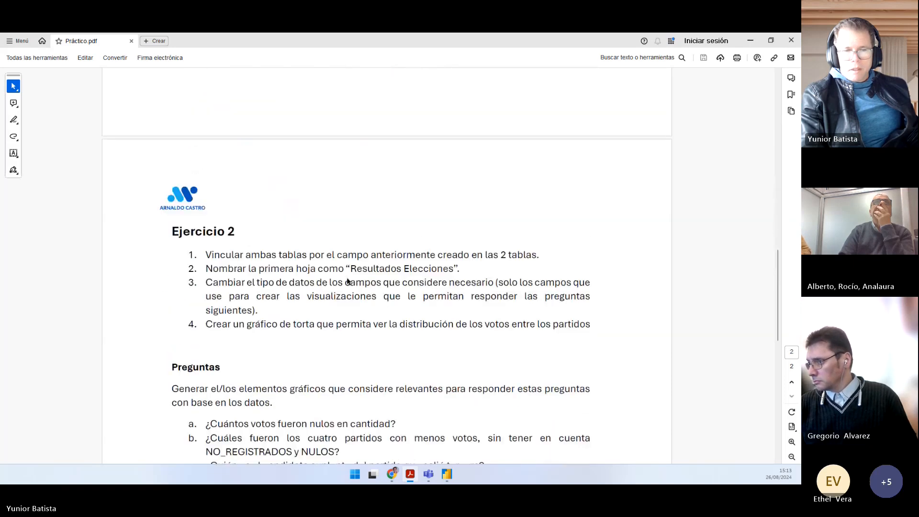
{"action": "scroll", "coordinate": [347, 282], "scroll_direction": "down", "scroll_amount": 3}
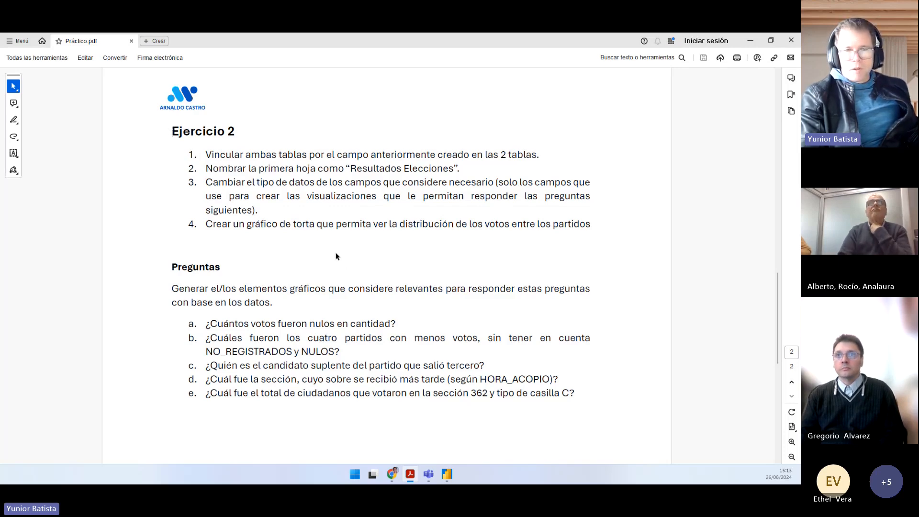
Step: Highlight point 1 of Ejercicio 2 on linking both tables, and switch to Power BI Desktop's model diagram
{"action": "left_click_drag", "start_coordinate": [205, 155], "coordinate": [536, 156]}
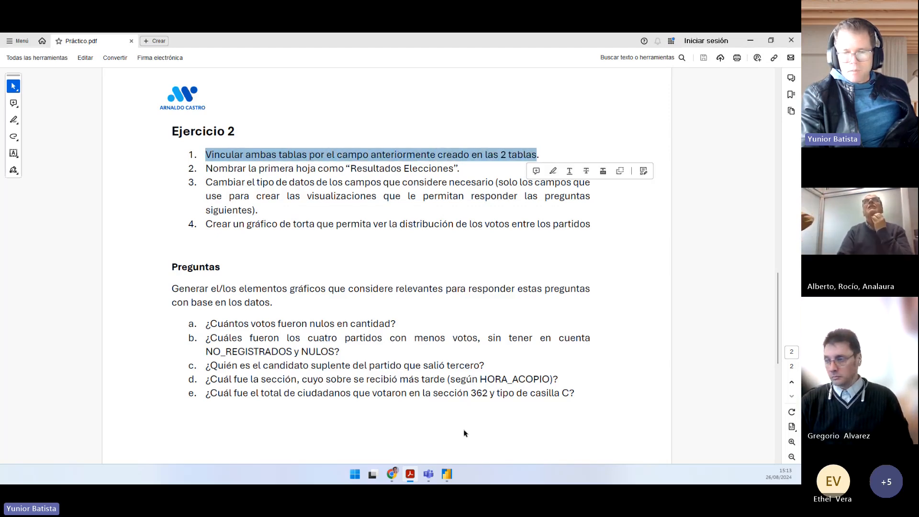
{"action": "left_click", "coordinate": [446, 474]}
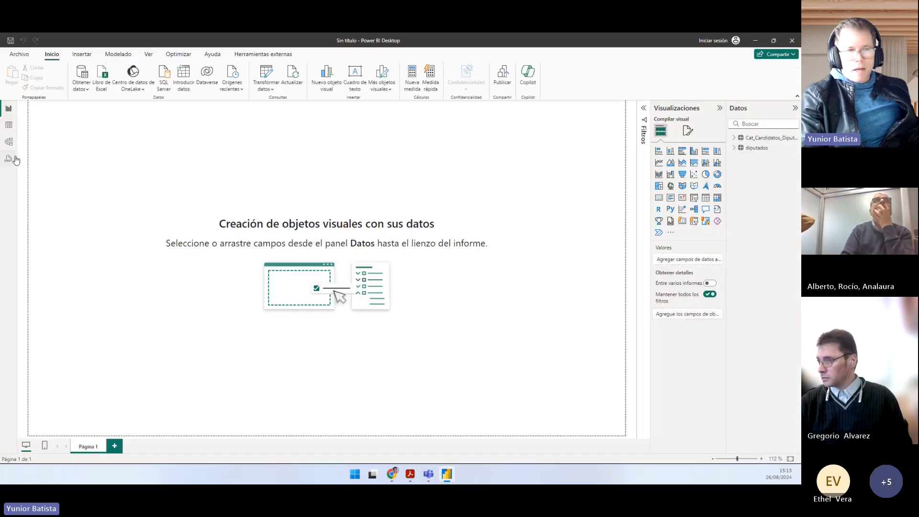
{"action": "left_click", "coordinate": [9, 142]}
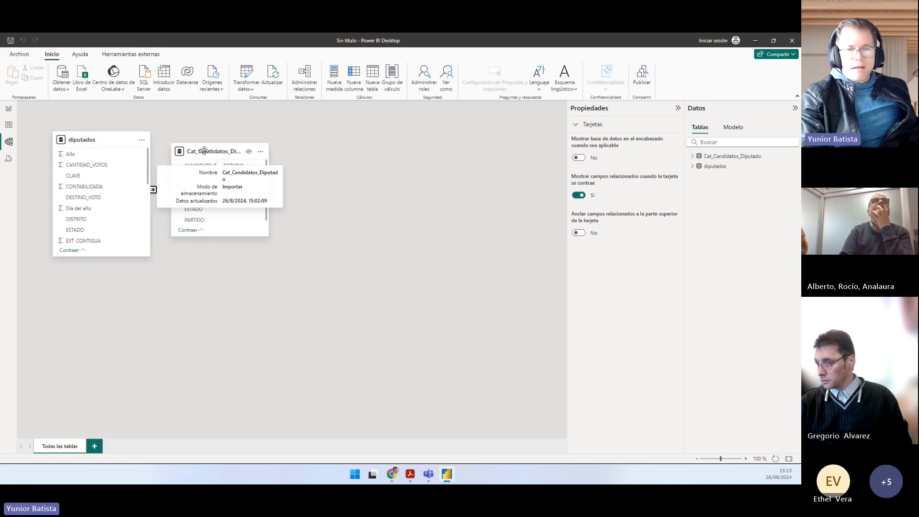
Step: Arrange Cat_Candidatos_Diputado above and to the right of diputados in the diagram, and select the relationship between them to show its properties
{"action": "left_click_drag", "start_coordinate": [209, 156], "coordinate": [293, 186]}
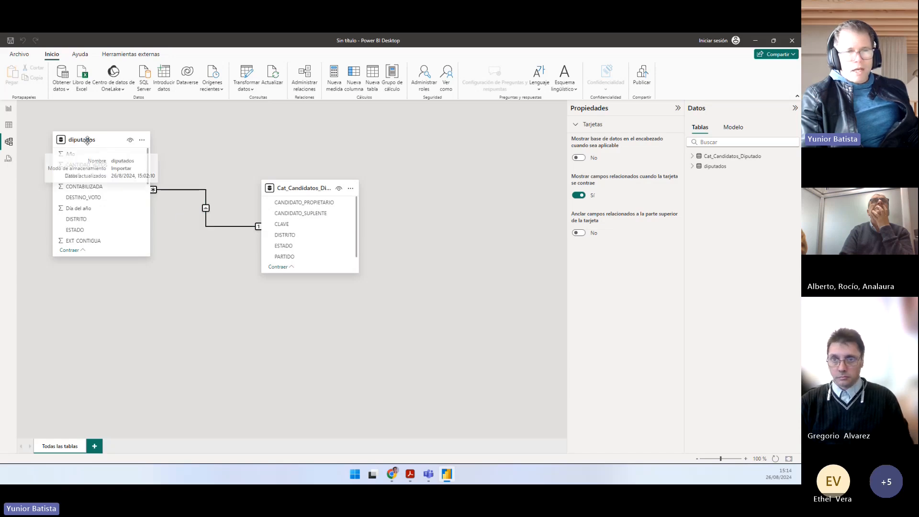
{"action": "left_click_drag", "start_coordinate": [87, 139], "coordinate": [110, 222]}
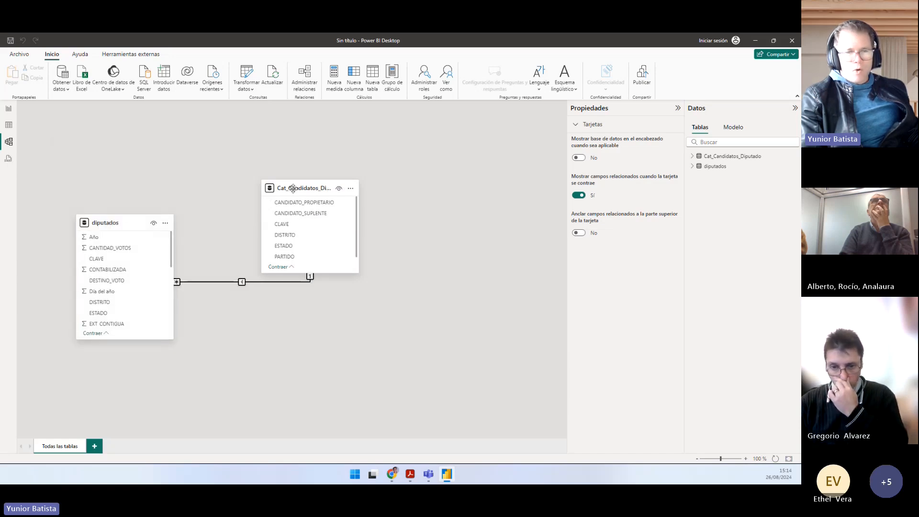
{"action": "left_click_drag", "start_coordinate": [293, 188], "coordinate": [239, 140]}
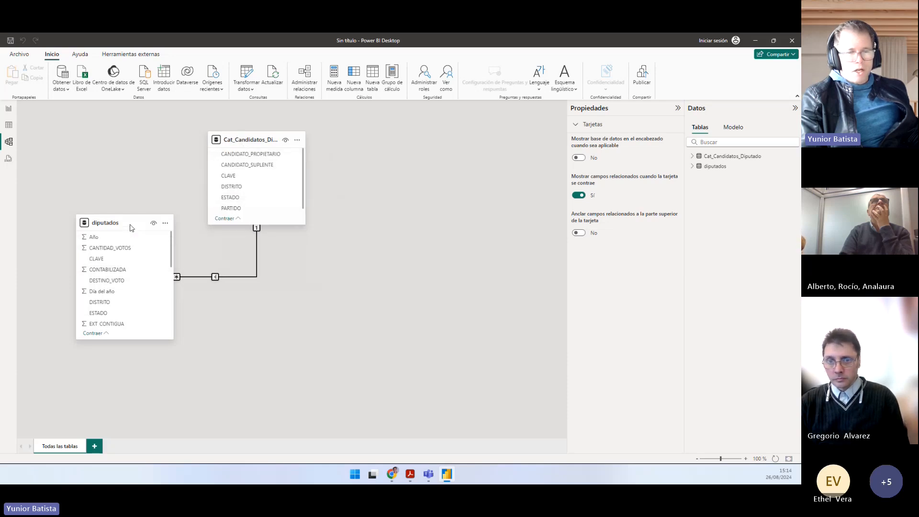
{"action": "left_click_drag", "start_coordinate": [127, 225], "coordinate": [150, 249]}
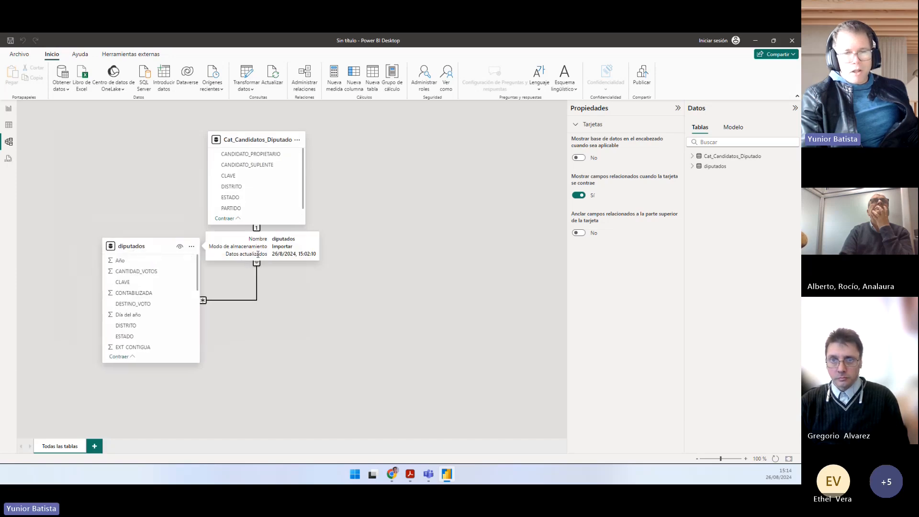
{"action": "left_click", "coordinate": [257, 278]}
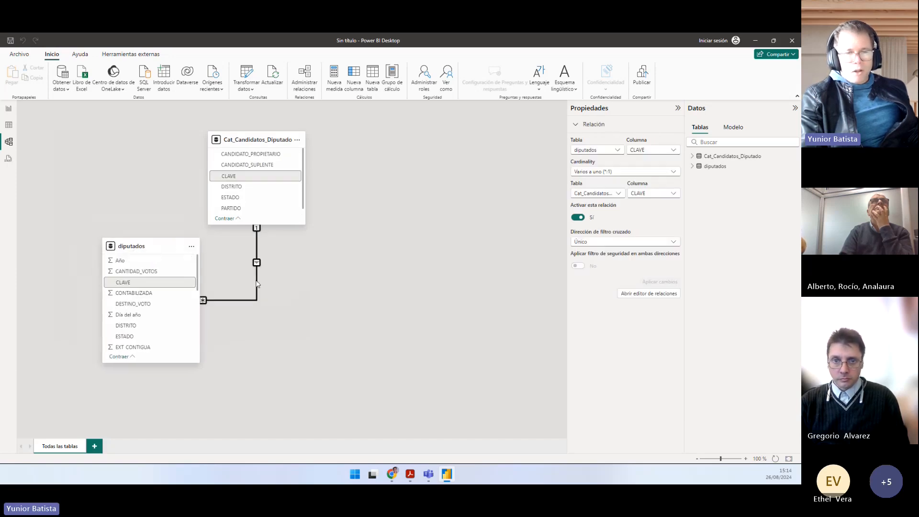
Step: Examine the CLAVE column in the table data of both Cat_Candidatos_Diputado and diputados
{"action": "left_click", "coordinate": [9, 124]}
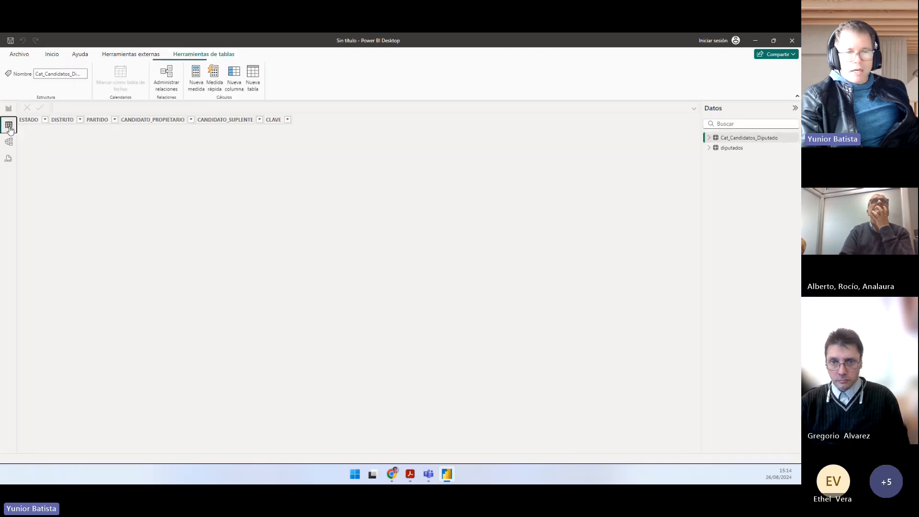
{"action": "left_click", "coordinate": [727, 148]}
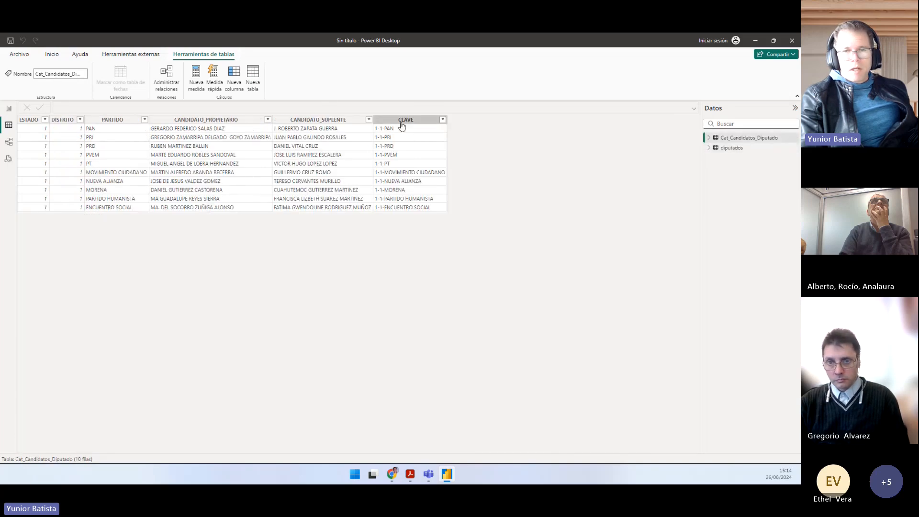
{"action": "left_click", "coordinate": [404, 120]}
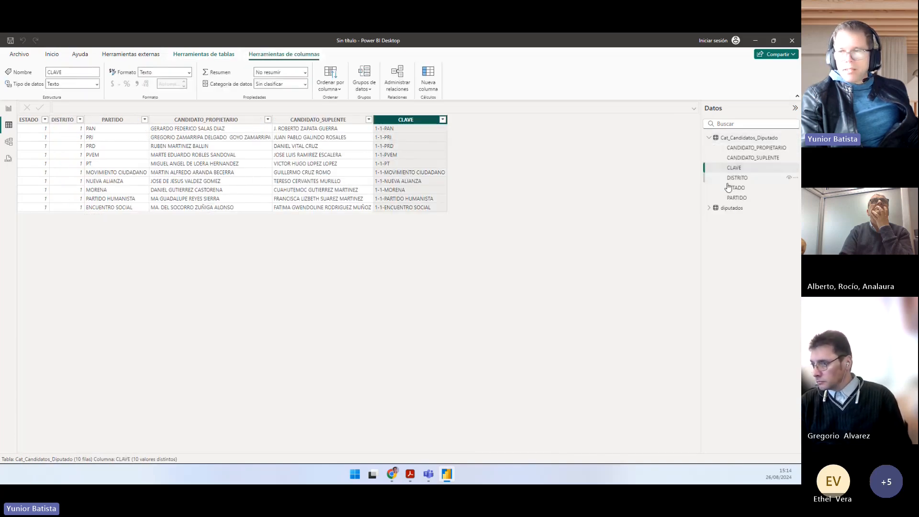
{"action": "left_click", "coordinate": [729, 209]}
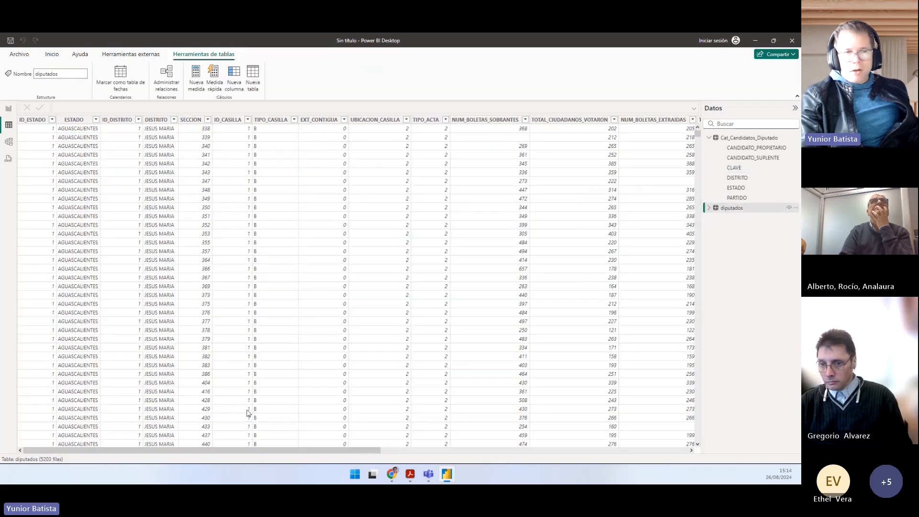
{"action": "left_click_drag", "start_coordinate": [238, 450], "coordinate": [579, 447]}
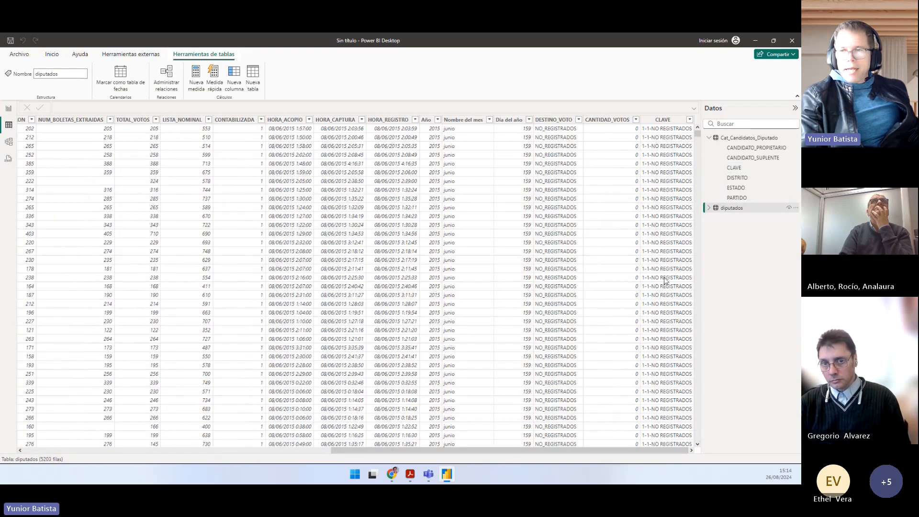
{"action": "left_click", "coordinate": [672, 121]}
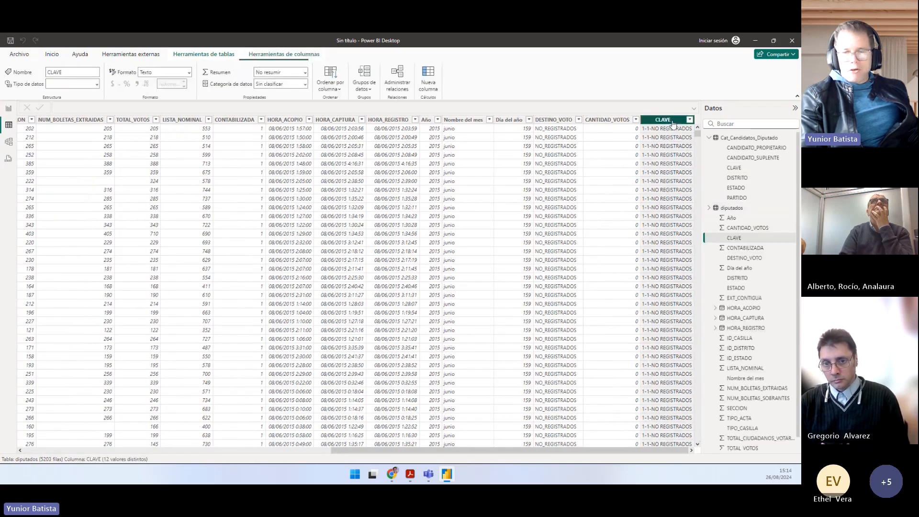
Step: Return to the model diagram, shift the Cat_Candidatos_Diputado table slightly to the right and deselect everything
{"action": "left_click", "coordinate": [10, 110]}
{"action": "left_click", "coordinate": [10, 143]}
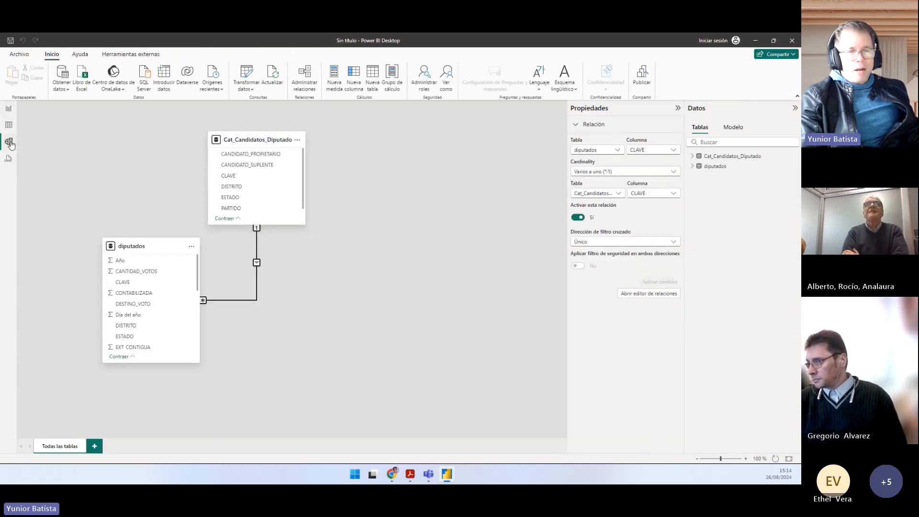
{"action": "left_click_drag", "start_coordinate": [238, 140], "coordinate": [265, 145]}
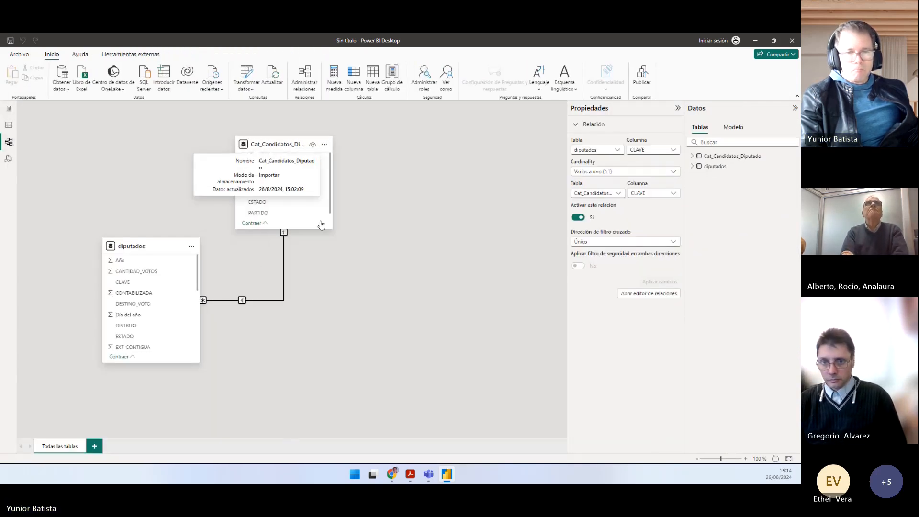
{"action": "left_click", "coordinate": [401, 268]}
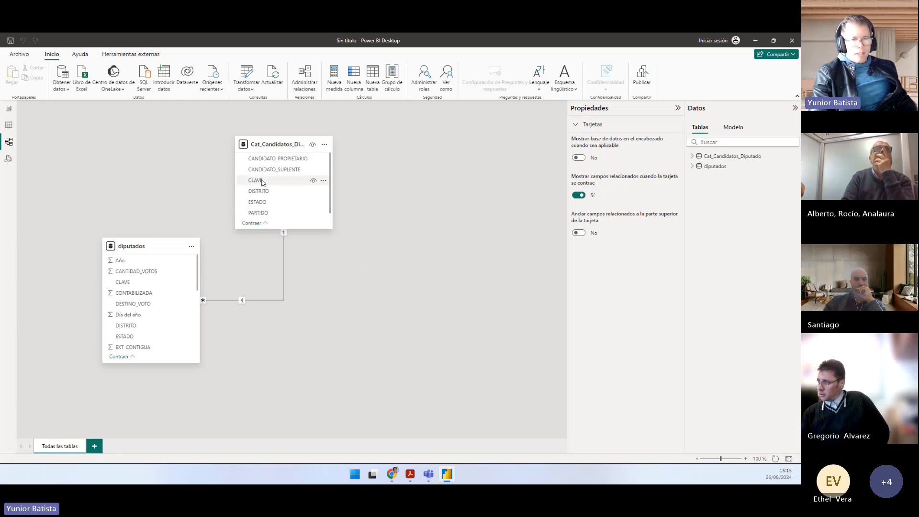
Step: Point out CLAVE in Cat_Candidatos_Diputado, review the model's relationships with Administrar relaciones, and close the list without changes
{"action": "left_click_drag", "start_coordinate": [260, 180], "coordinate": [373, 201]}
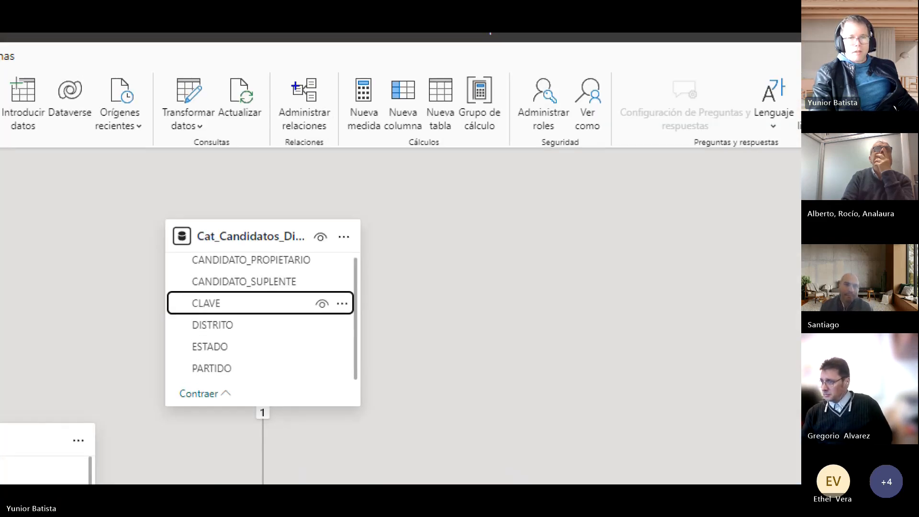
{"action": "left_click_drag", "start_coordinate": [294, 202], "coordinate": [299, 149]}
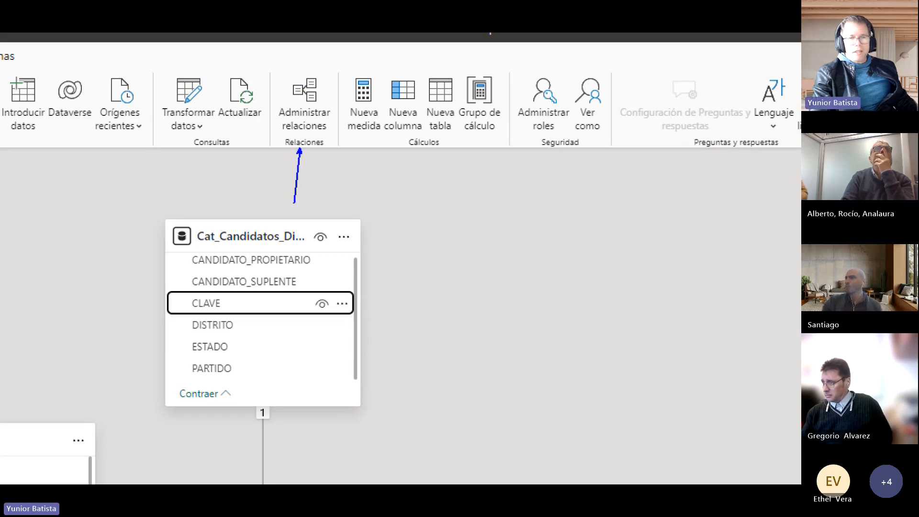
{"action": "left_click_drag", "start_coordinate": [276, 75], "coordinate": [347, 143]}
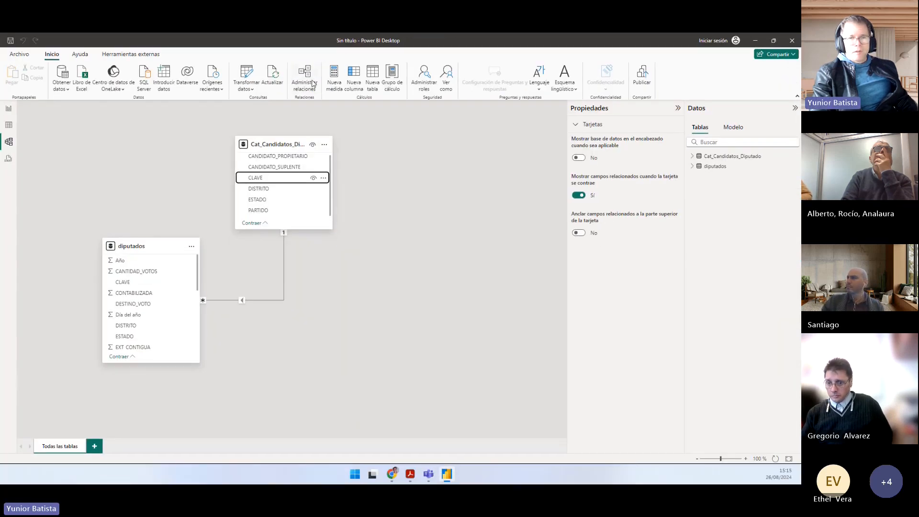
{"action": "left_click", "coordinate": [319, 114]}
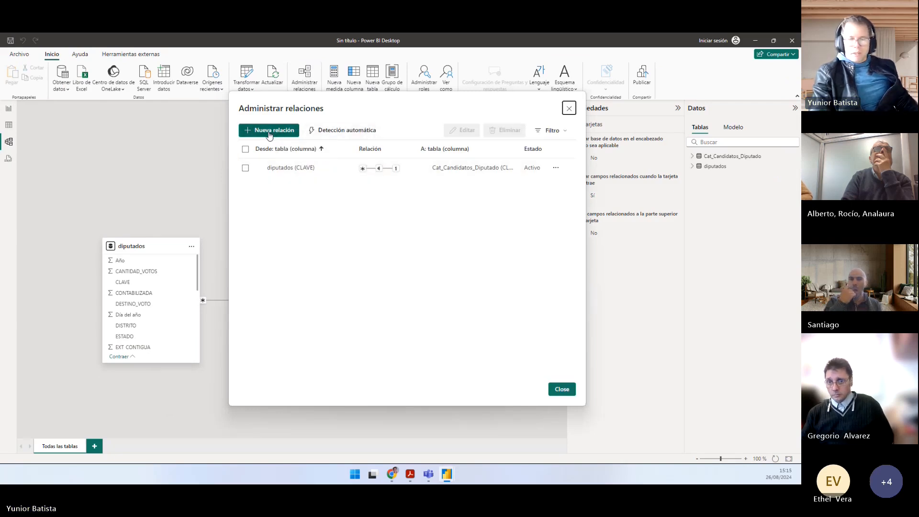
{"action": "left_click", "coordinate": [568, 109]}
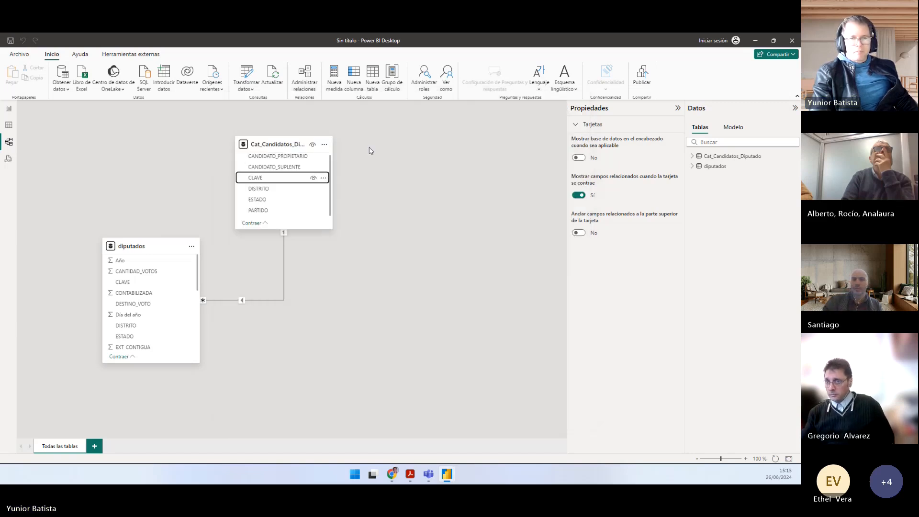
{"action": "left_click_drag", "start_coordinate": [283, 144], "coordinate": [269, 145]}
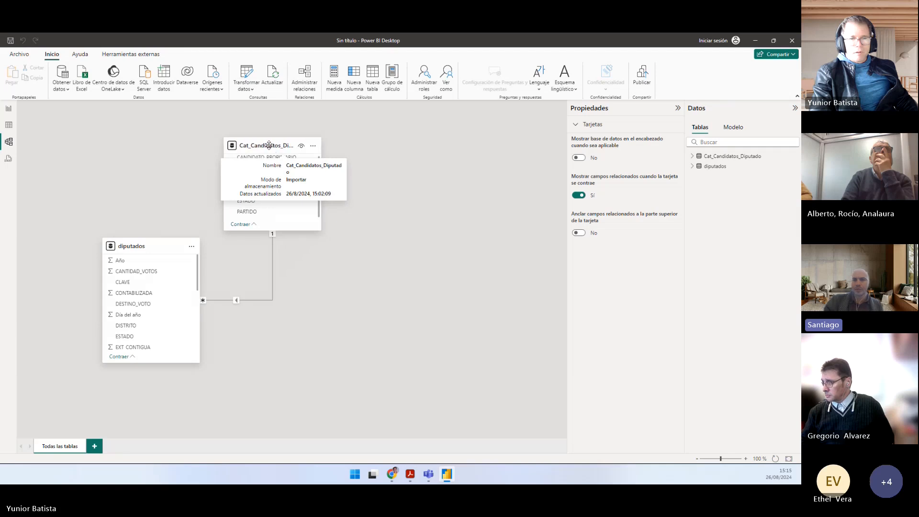
{"action": "left_click", "coordinate": [305, 75]}
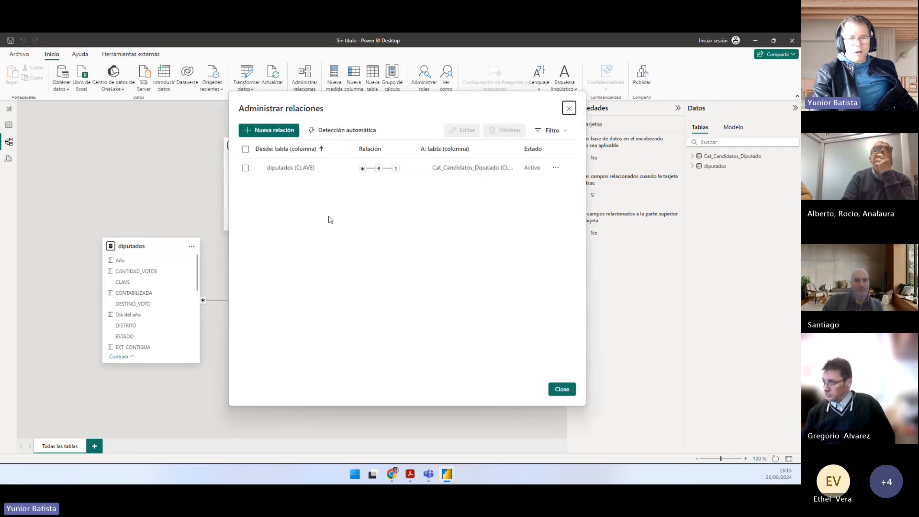
{"action": "left_click", "coordinate": [569, 108]}
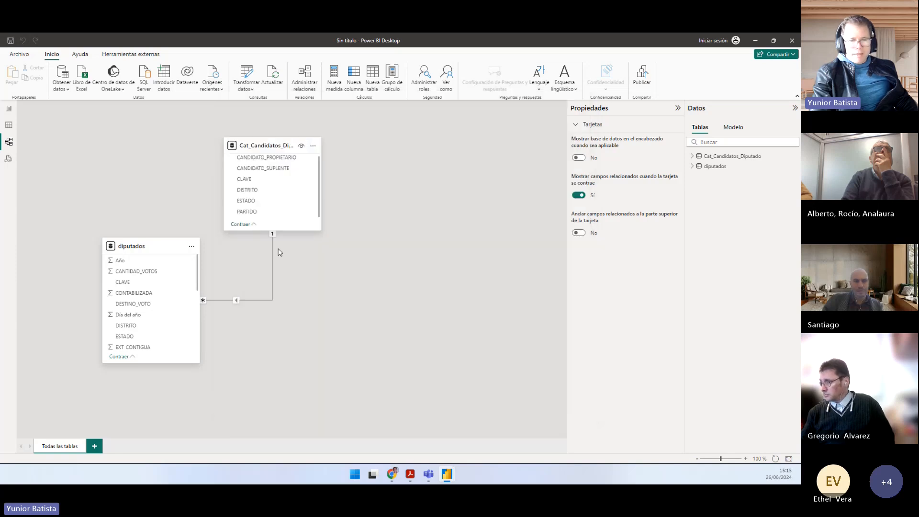
Step: Reposition both tables with diputados below and to the left of Cat_Candidatos_Diputado, and check the list of relationships again
{"action": "scroll", "coordinate": [299, 305], "scroll_direction": "down", "scroll_amount": 4}
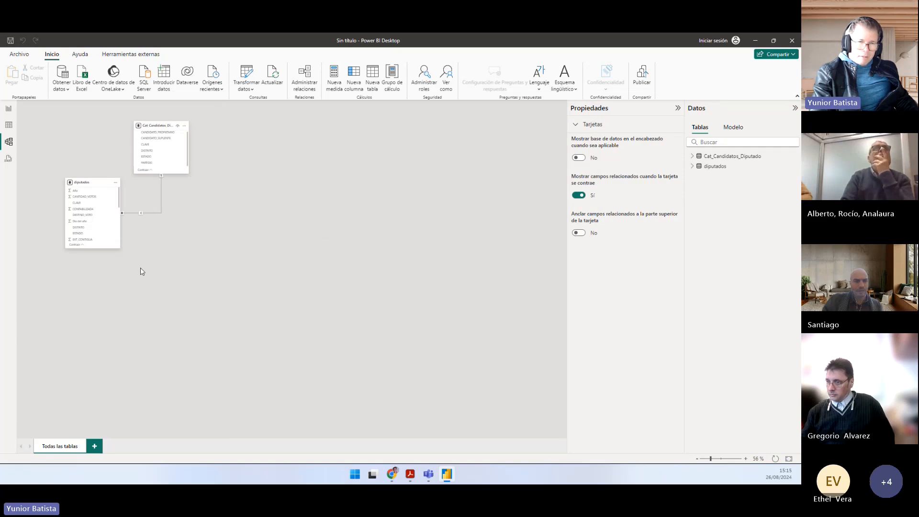
{"action": "left_click_drag", "start_coordinate": [150, 126], "coordinate": [227, 180]}
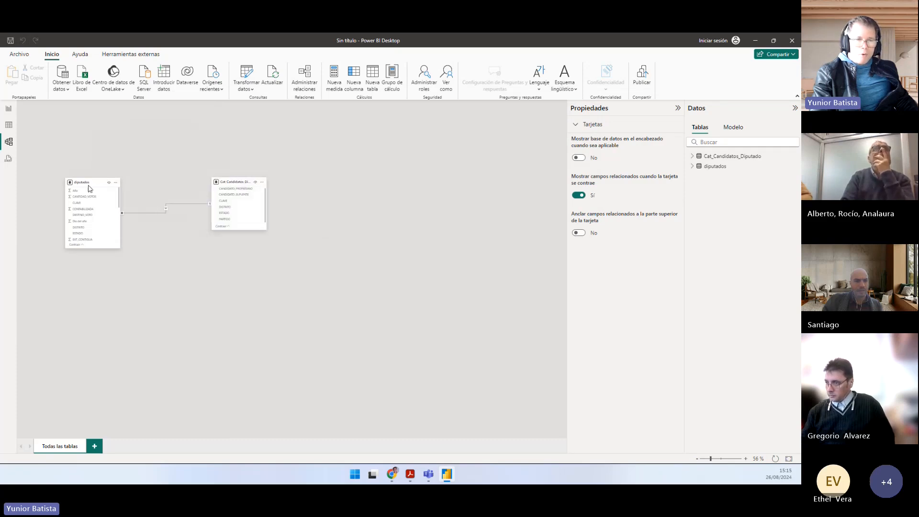
{"action": "left_click_drag", "start_coordinate": [88, 188], "coordinate": [147, 246]}
{"action": "left_click_drag", "start_coordinate": [230, 180], "coordinate": [230, 162]}
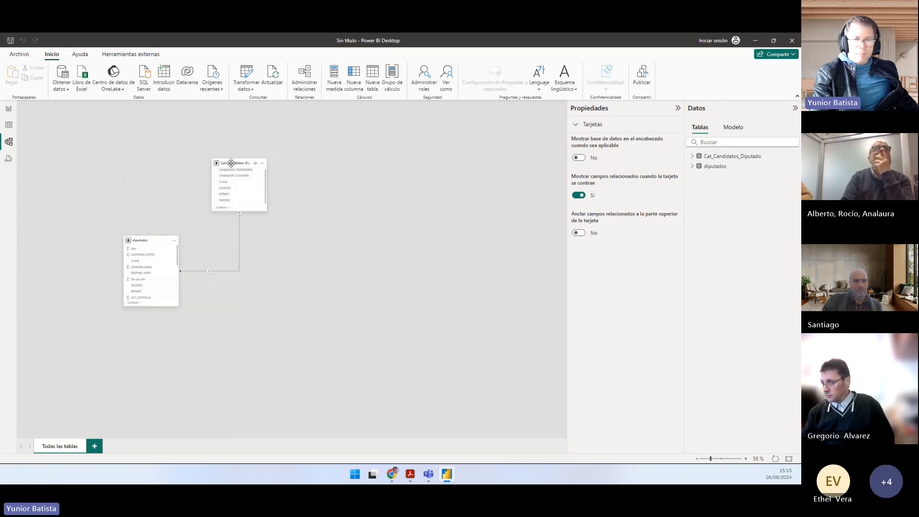
{"action": "left_click", "coordinate": [304, 77]}
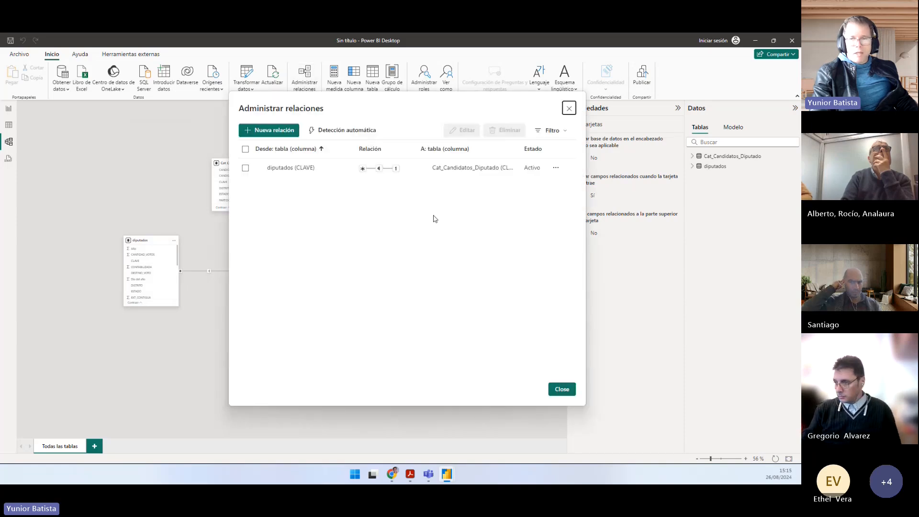
{"action": "key", "text": "Escape"}
Step: Move the diputados and Cat_Candidatos_Diputado tables up and to the left in the diagram
{"action": "scroll", "coordinate": [257, 298], "scroll_direction": "up", "scroll_amount": 3}
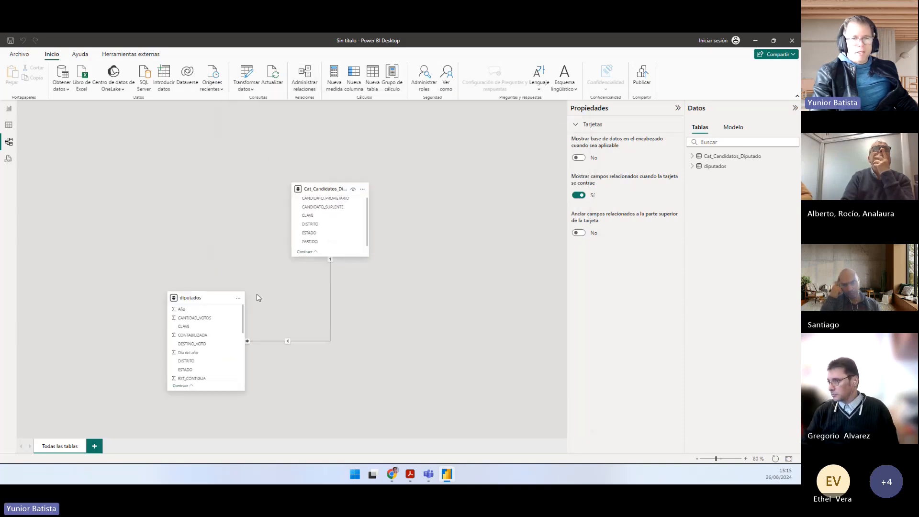
{"action": "left_click_drag", "start_coordinate": [194, 297], "coordinate": [176, 256]}
{"action": "left_click_drag", "start_coordinate": [318, 188], "coordinate": [286, 160]}
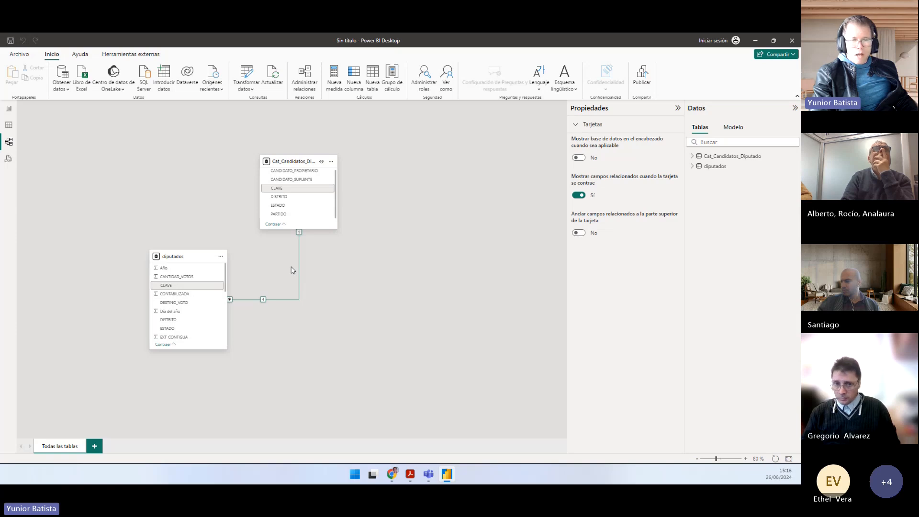
Step: In the diputados table data, format the HORA_ACOPIO column as Short Date
{"action": "left_click", "coordinate": [11, 127]}
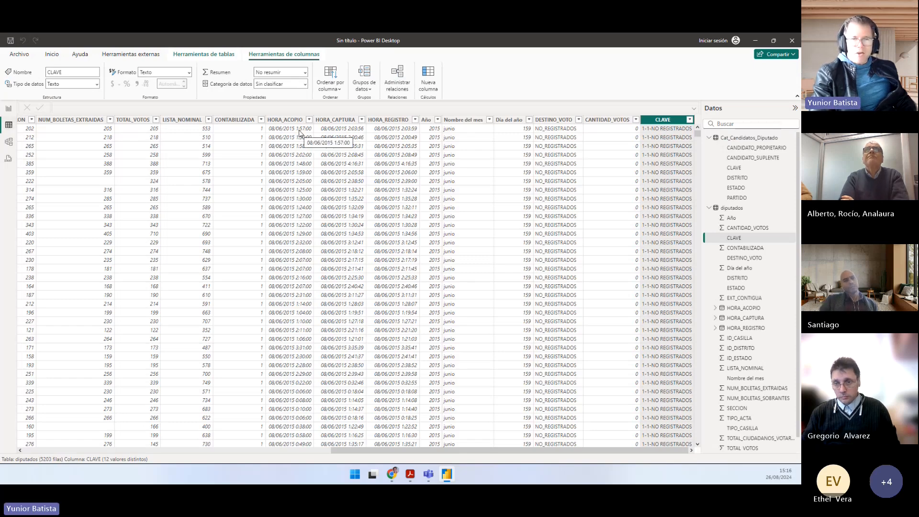
{"action": "left_click", "coordinate": [287, 120]}
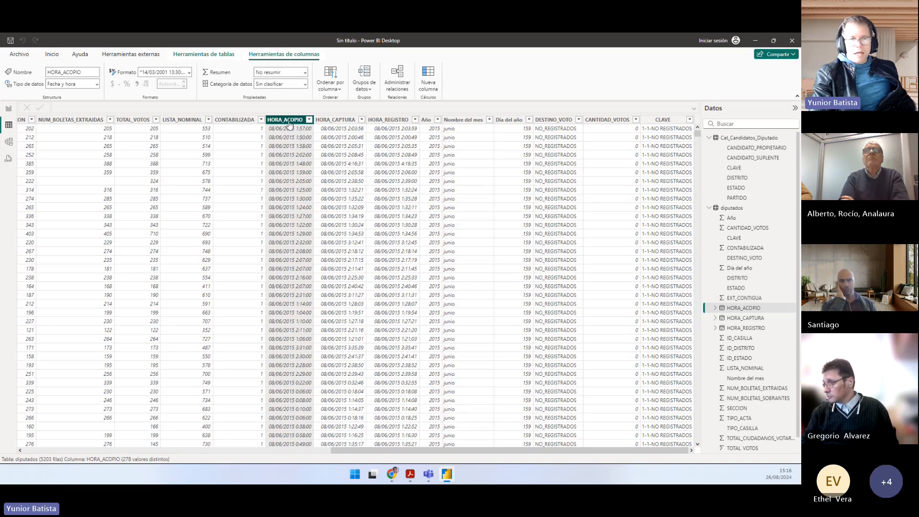
{"action": "left_click", "coordinate": [187, 73]}
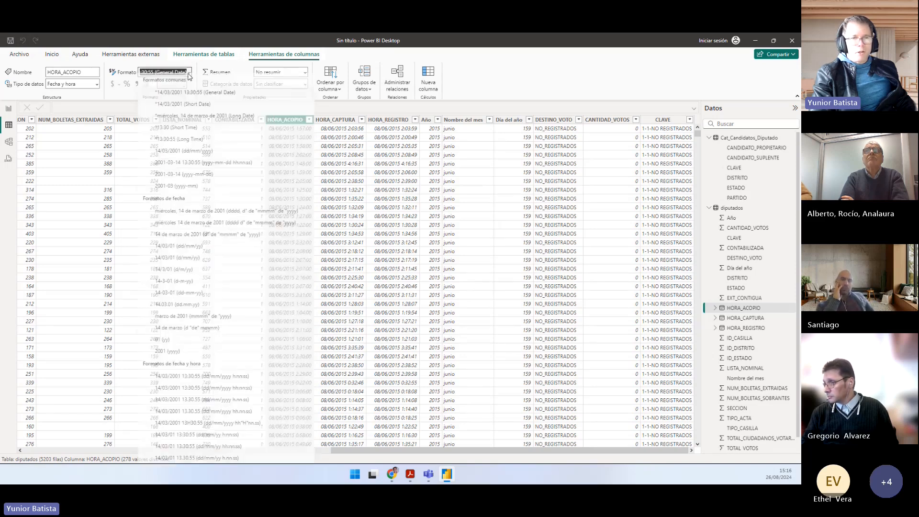
{"action": "left_click", "coordinate": [189, 108]}
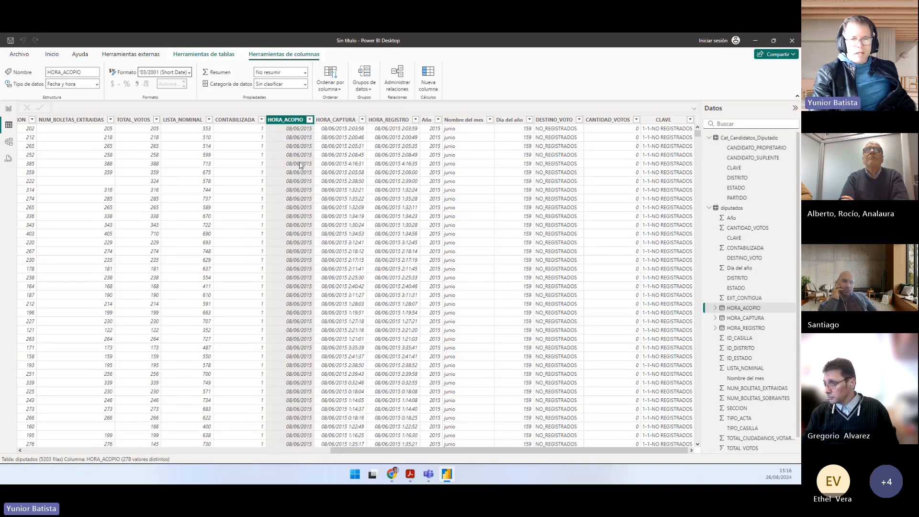
Step: Review the date and time formats available for the HORA_CAPTURA column without choosing one
{"action": "left_click", "coordinate": [335, 120]}
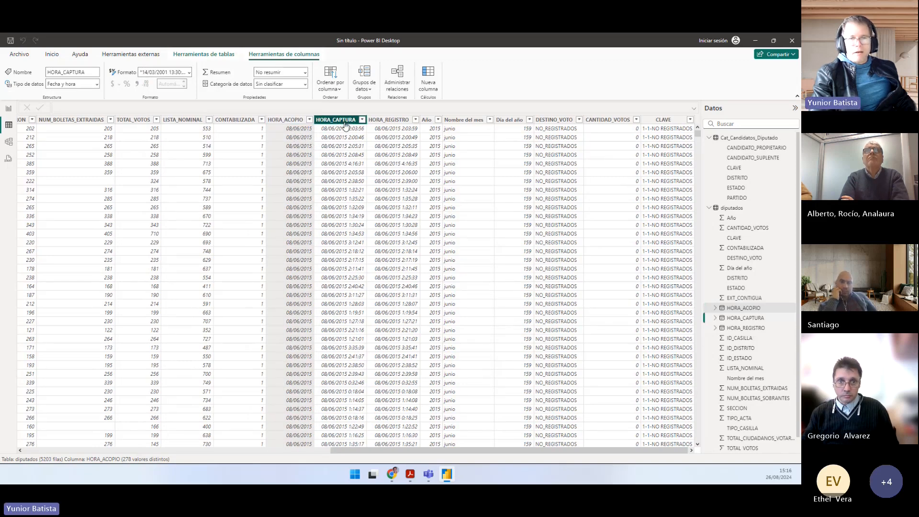
{"action": "left_click", "coordinate": [189, 72]}
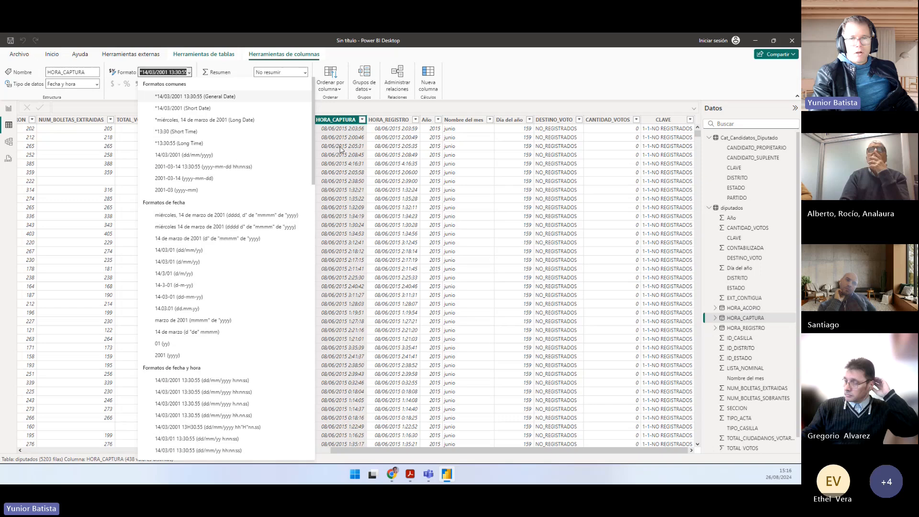
{"action": "left_click", "coordinate": [502, 67]}
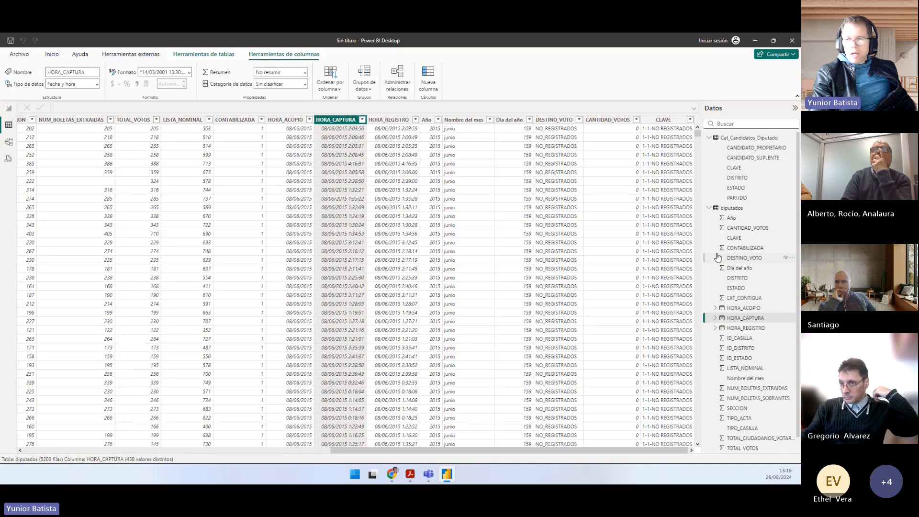
Step: Return to the report page, expand the diputados and Cat_Candidatos_Diputado field lists, and widen the data list to show full field names
{"action": "left_click", "coordinate": [9, 141]}
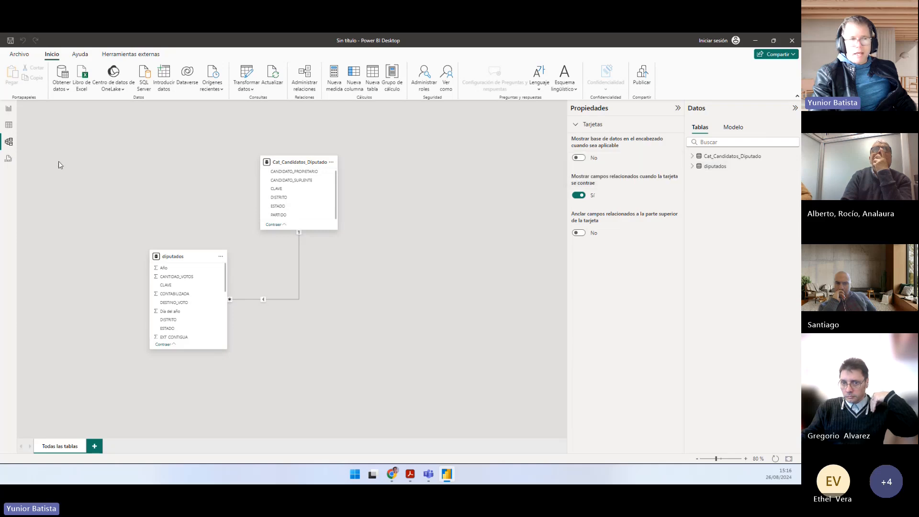
{"action": "left_click", "coordinate": [8, 108]}
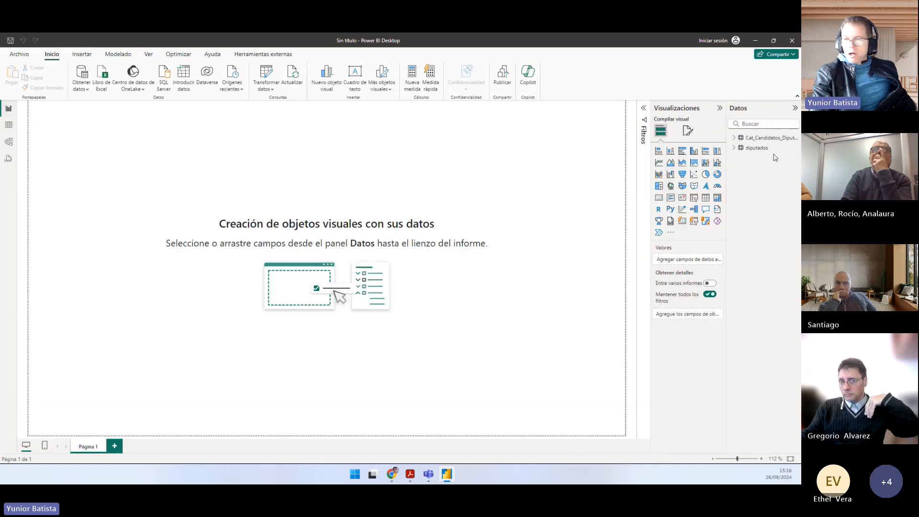
{"action": "left_click", "coordinate": [735, 149]}
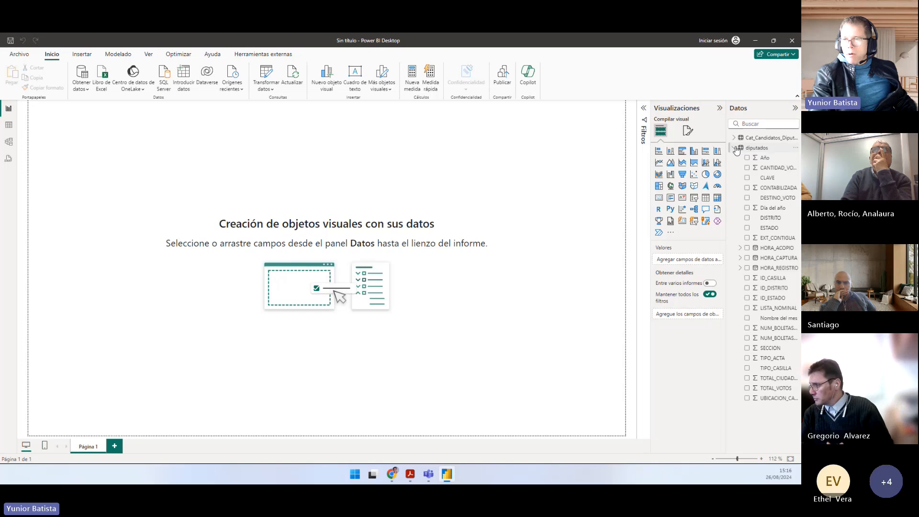
{"action": "left_click", "coordinate": [733, 137]}
{"action": "left_click_drag", "start_coordinate": [727, 195], "coordinate": [641, 196]}
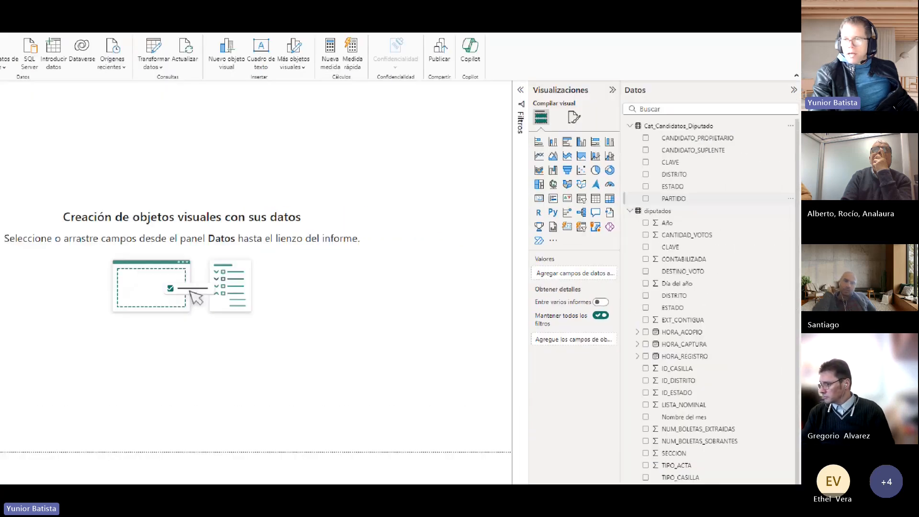
Step: Mark the CLAVE field of Cat_Candidatos_Diputado with a rectangle on screen, and hide that field from the report
{"action": "left_click", "coordinate": [700, 170]}
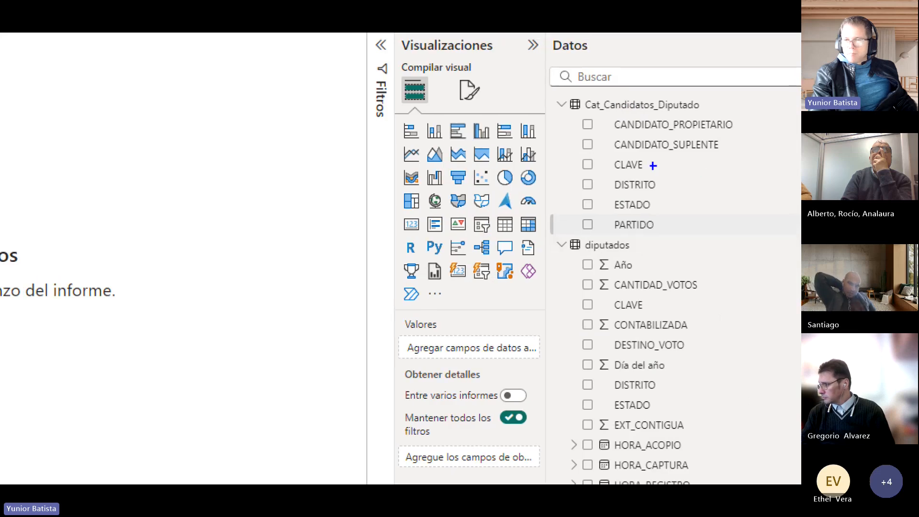
{"action": "left_click_drag", "start_coordinate": [577, 158], "coordinate": [659, 173]}
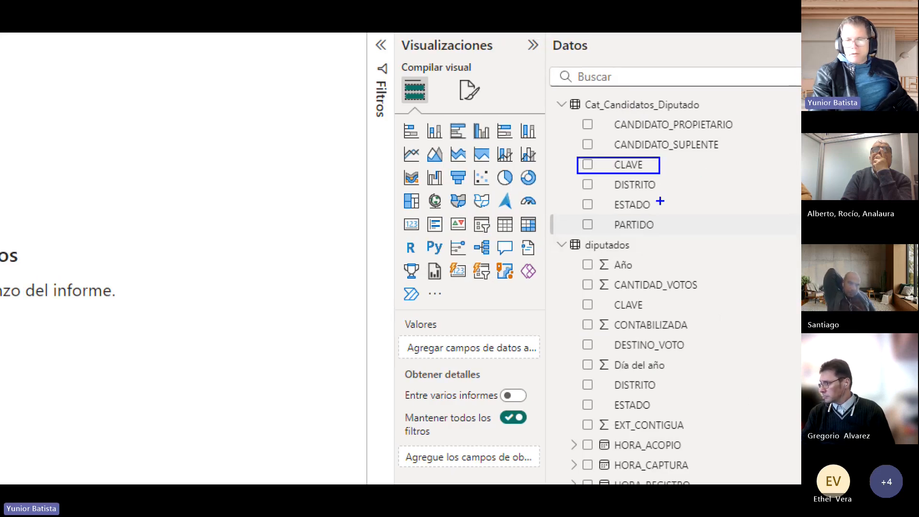
{"action": "key", "text": "Escape"}
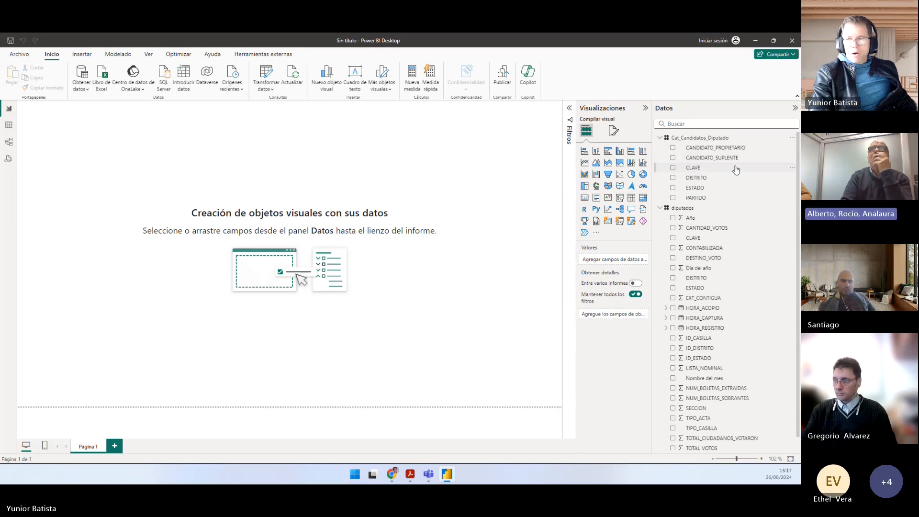
{"action": "left_click", "coordinate": [792, 167]}
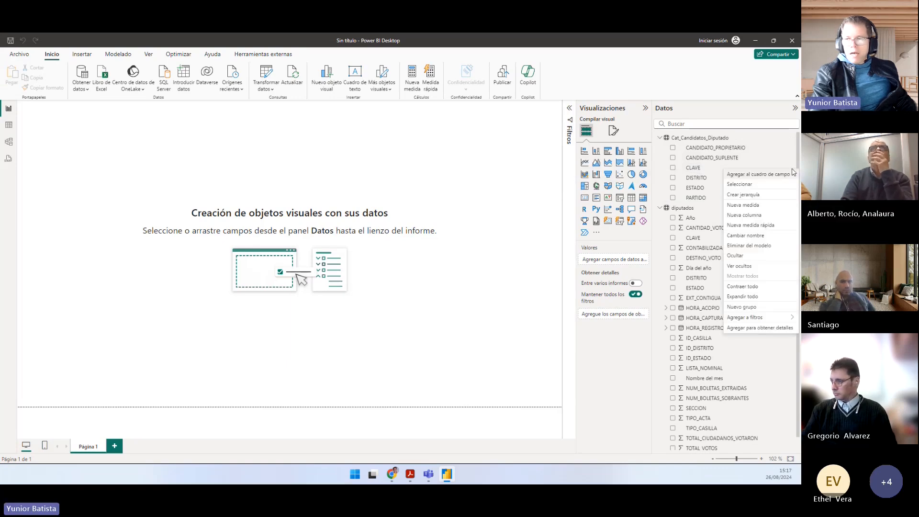
{"action": "left_click", "coordinate": [751, 257]}
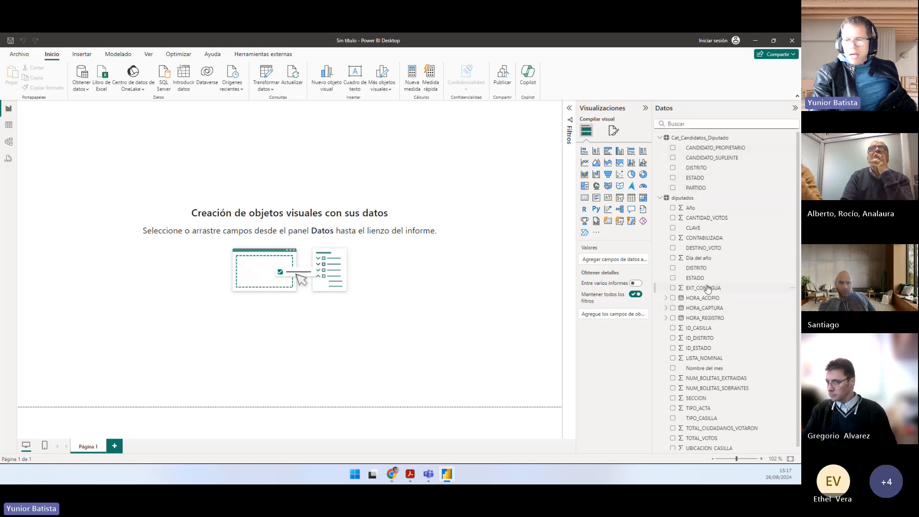
Step: Go through the ID fields of the diputados table, pointing out ID_CASILLA and ID_ESTADO
{"action": "scroll", "coordinate": [701, 311], "scroll_direction": "down", "scroll_amount": 1}
{"action": "left_click", "coordinate": [703, 327]}
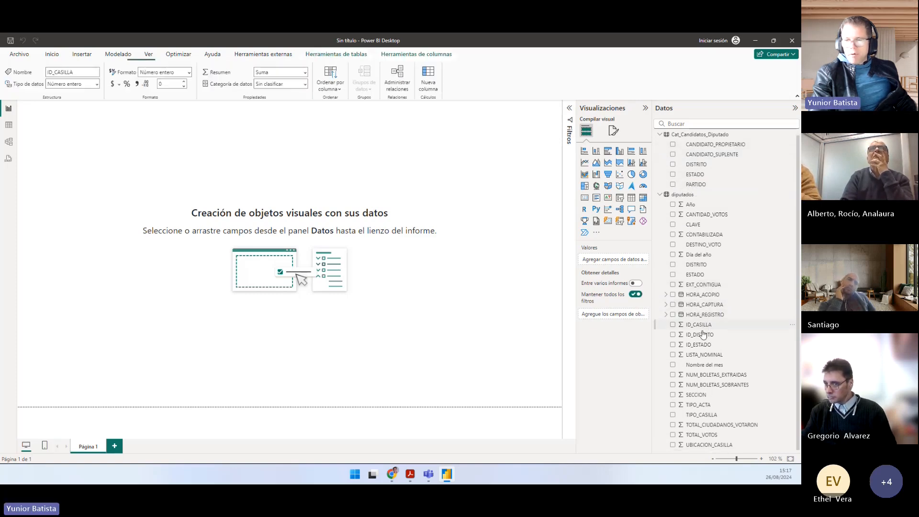
{"action": "left_click", "coordinate": [698, 344]}
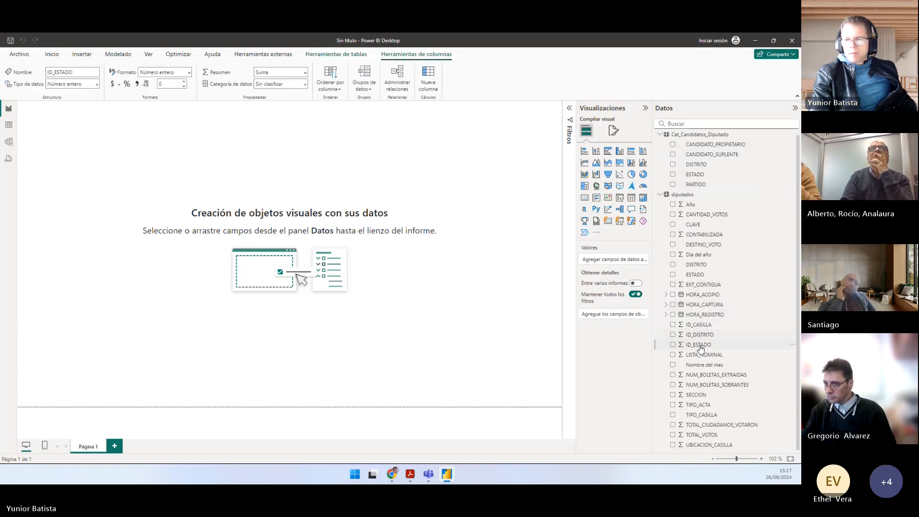
{"action": "left_click", "coordinate": [681, 196]}
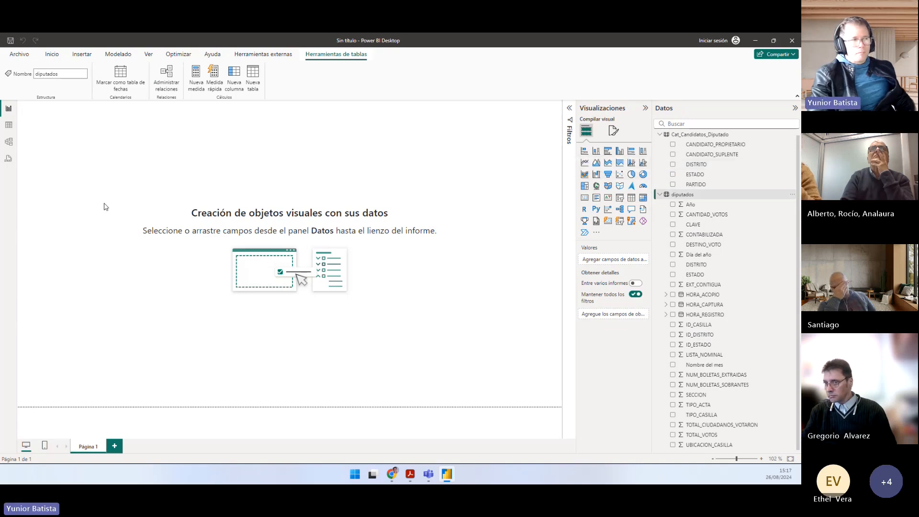
Step: Copy the sheet name from item 2 of Práctico.pdf and rename the report page as Resultados Elecciones
{"action": "key", "text": "alt+Tab"}
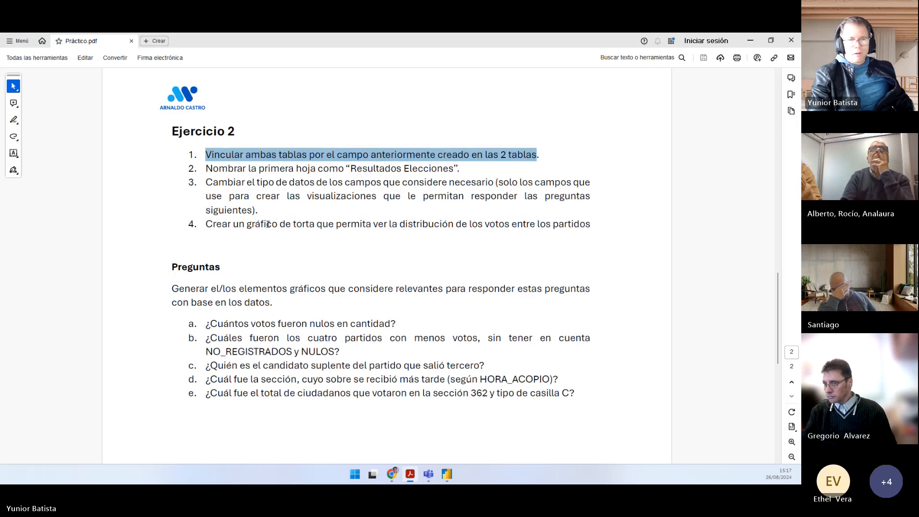
{"action": "left_click_drag", "start_coordinate": [205, 168], "coordinate": [453, 171]}
{"action": "right_click", "coordinate": [456, 178]}
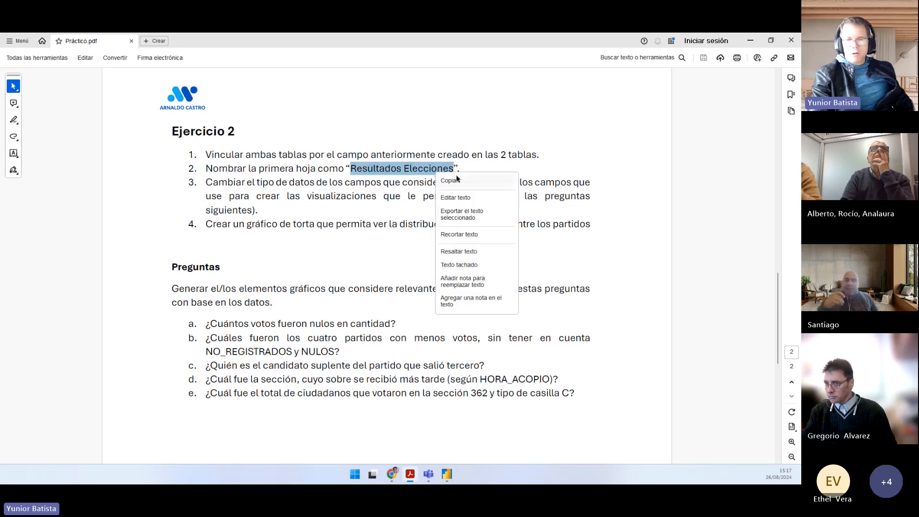
{"action": "left_click", "coordinate": [456, 179]}
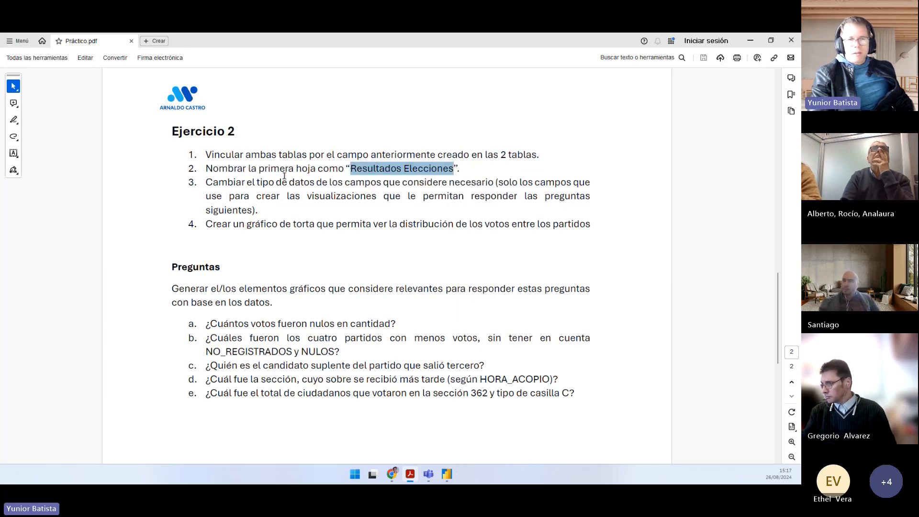
{"action": "key", "text": "alt+Tab"}
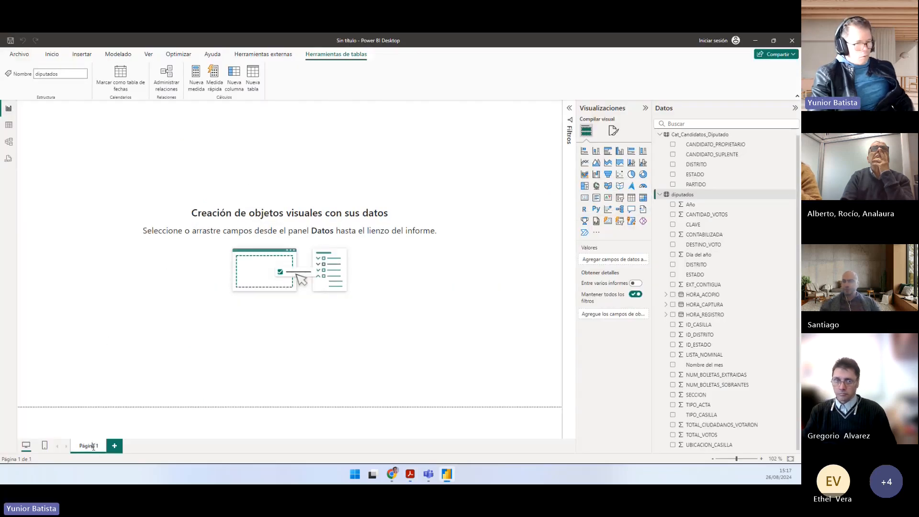
{"action": "key", "text": "ctrl+v"}
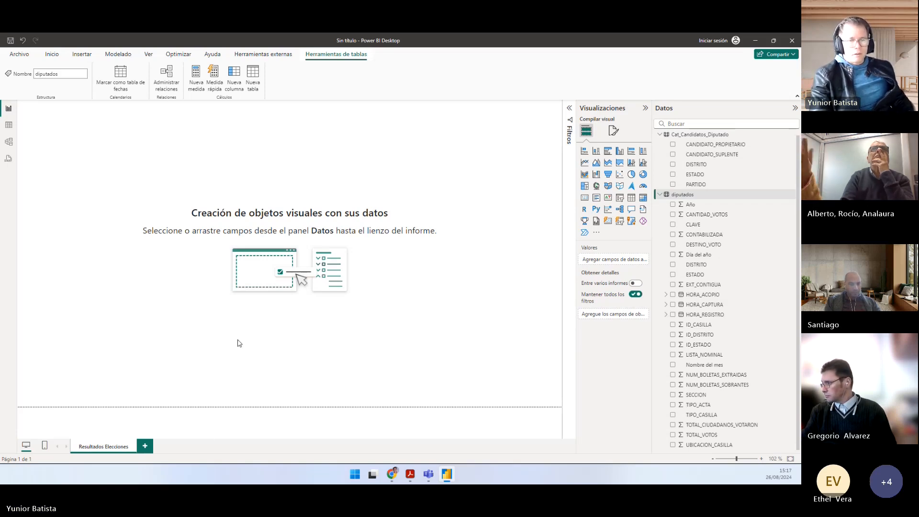
Step: Switch to Práctico.pdf and read items 3 and 4 of Ejercicio 2, on field data types and the pie chart of votes
{"action": "key", "text": "alt+Tab"}
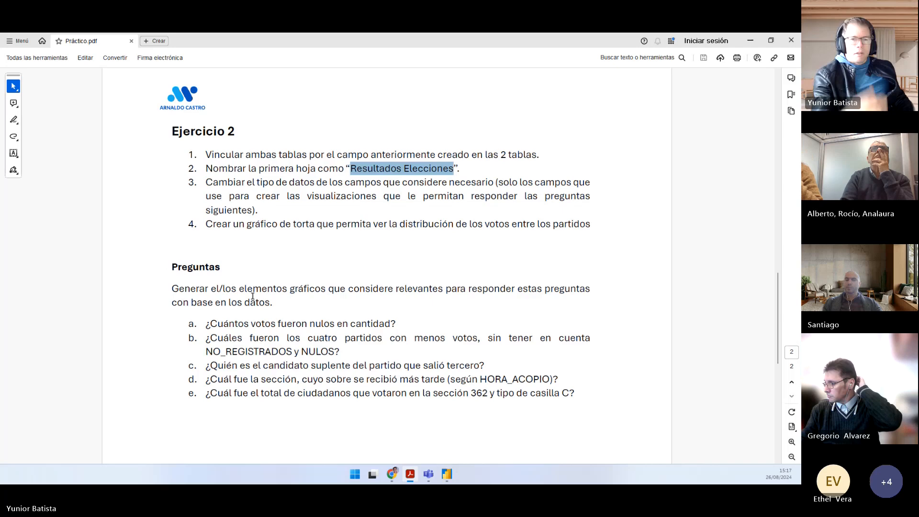
{"action": "left_click_drag", "start_coordinate": [210, 185], "coordinate": [488, 183]}
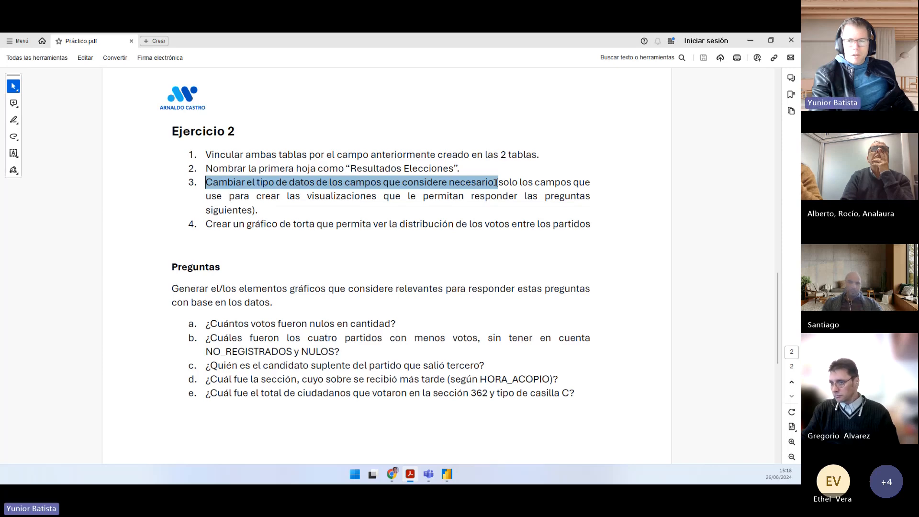
{"action": "left_click_drag", "start_coordinate": [495, 182], "coordinate": [253, 211]}
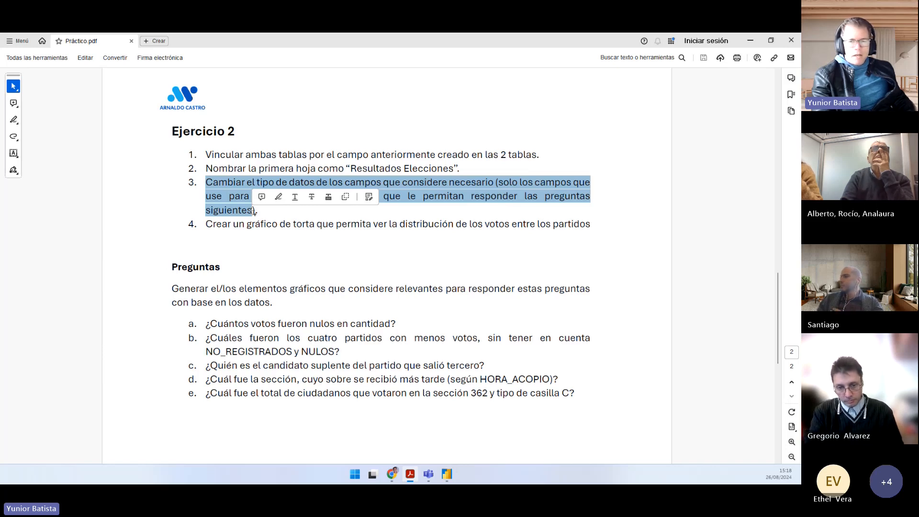
{"action": "left_click", "coordinate": [256, 234]}
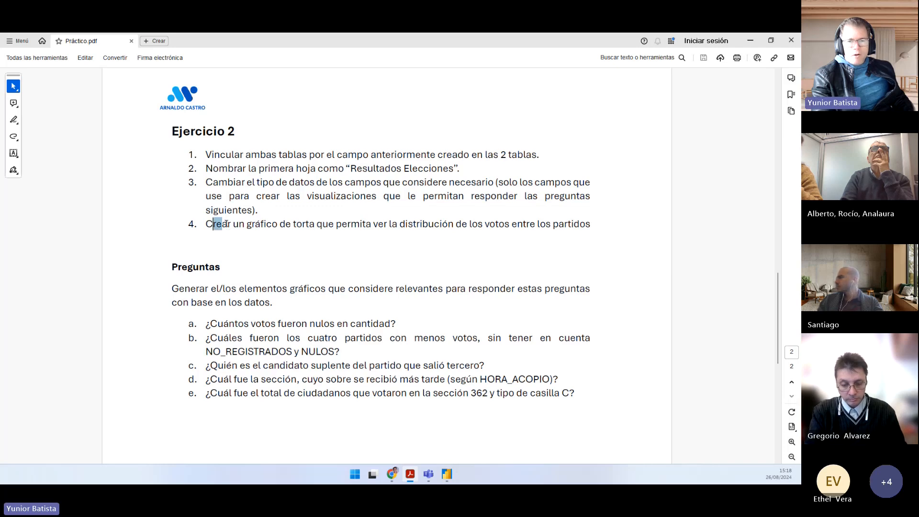
{"action": "left_click_drag", "start_coordinate": [226, 224], "coordinate": [567, 224]}
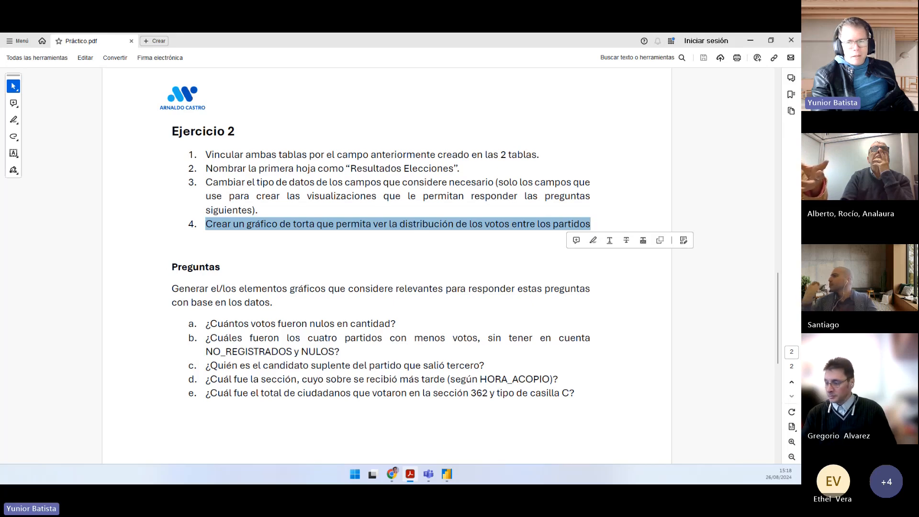
{"action": "left_click", "coordinate": [498, 227]}
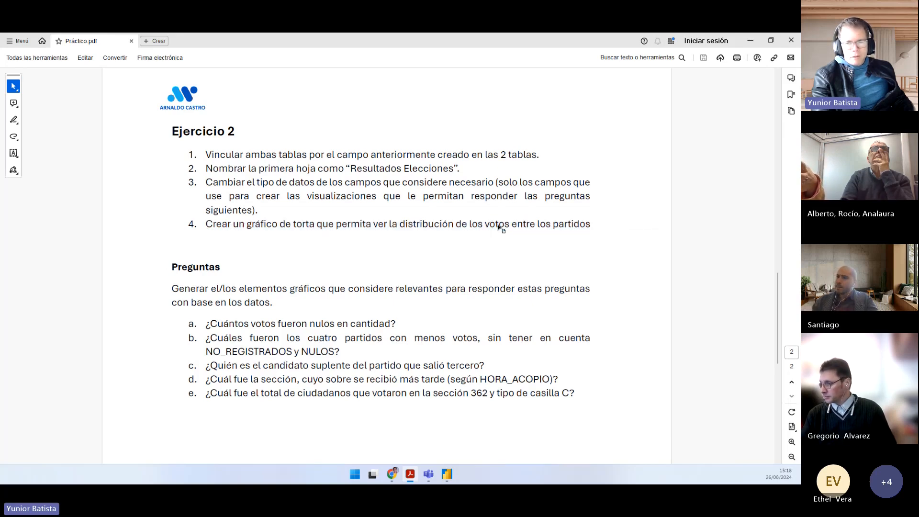
{"action": "double_click", "coordinate": [498, 226]}
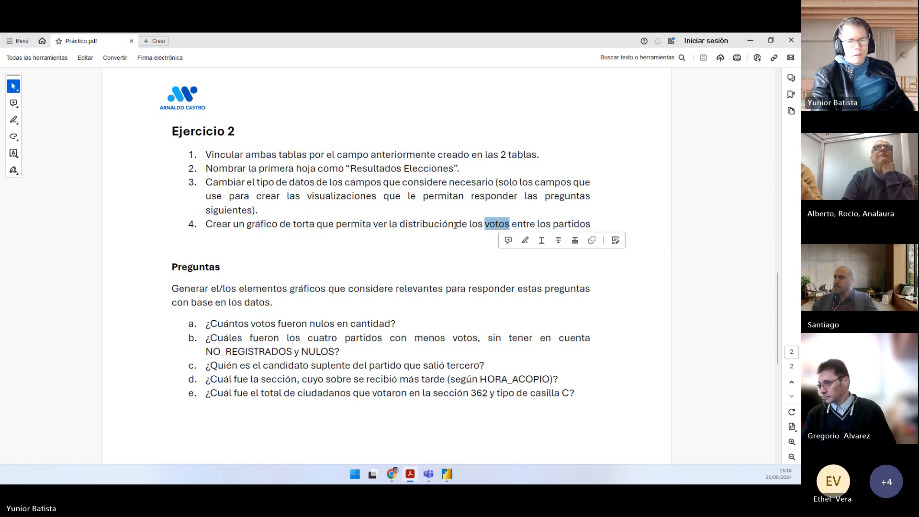
Step: Return to Power BI, add an empty pie chart to the Resultados Elecciones page, and enlarge it
{"action": "key", "text": "alt+Tab"}
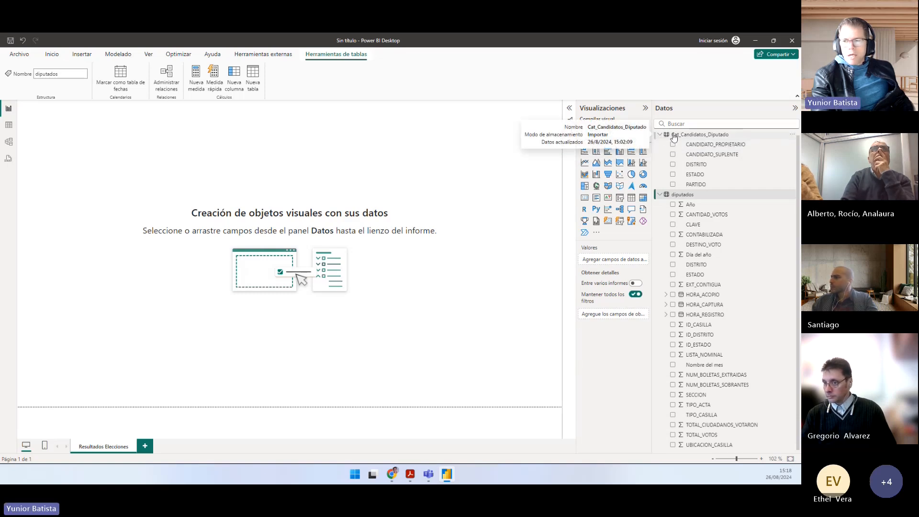
{"action": "left_click", "coordinate": [692, 136]}
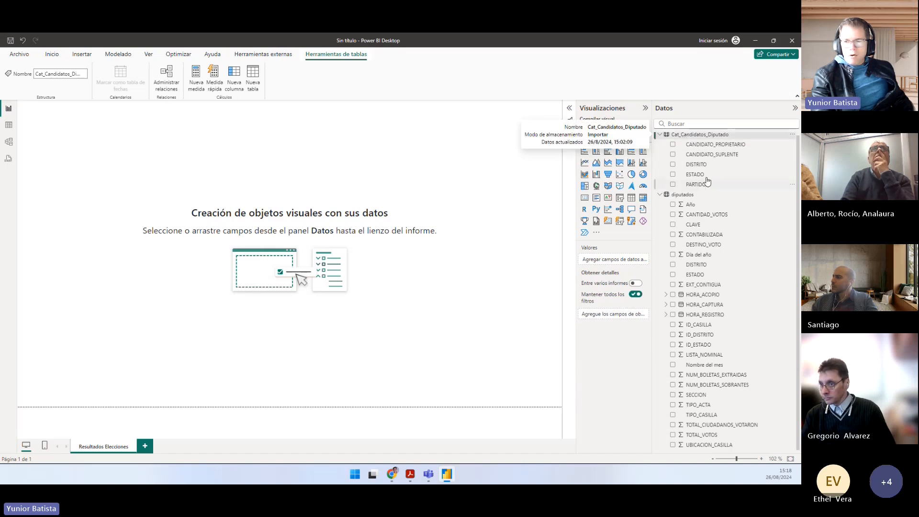
{"action": "left_click", "coordinate": [631, 175]}
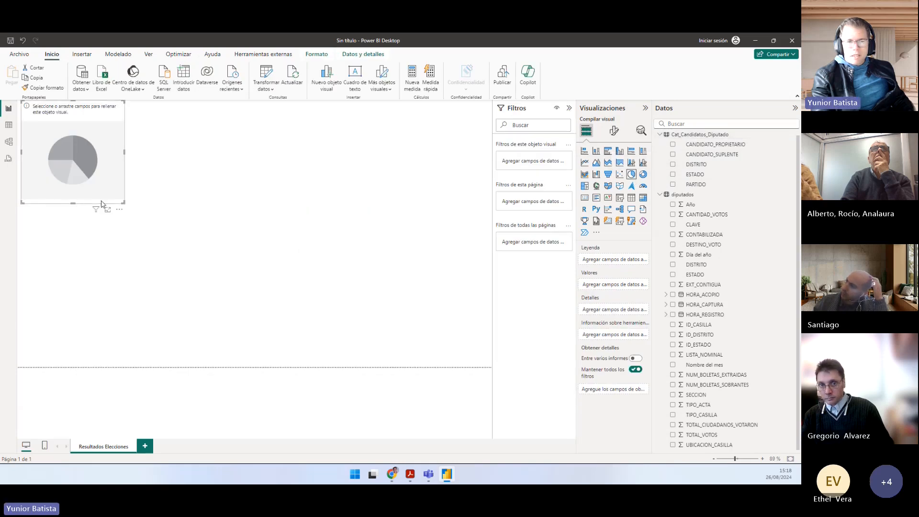
{"action": "left_click_drag", "start_coordinate": [123, 202], "coordinate": [209, 260]}
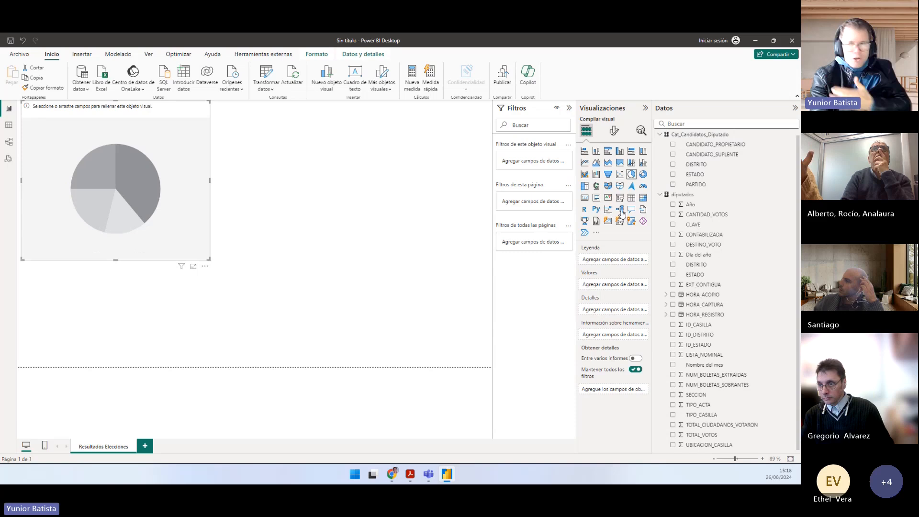
Step: Fill the pie chart with PARTIDO from Cat_Candidatos_Diputado as legend and CANTIDAD_VOTOS from diputados as values
{"action": "left_click", "coordinate": [672, 184]}
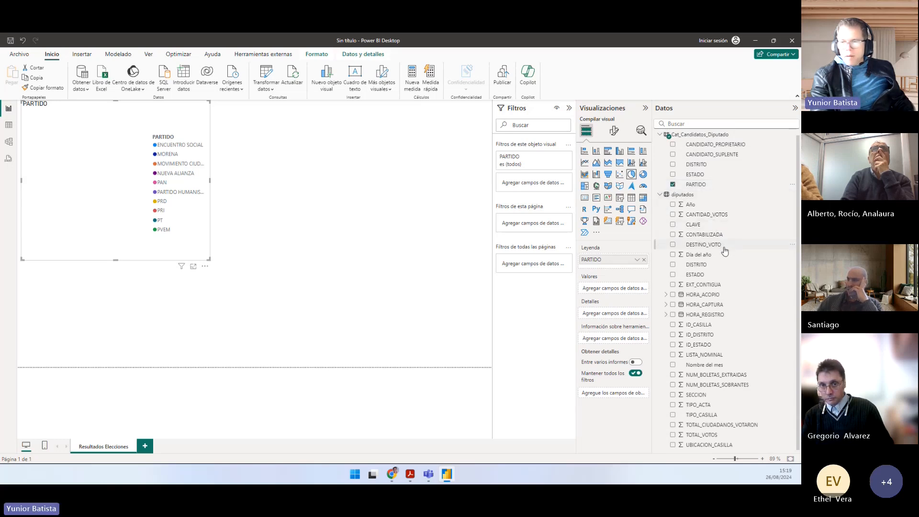
{"action": "left_click", "coordinate": [715, 214]}
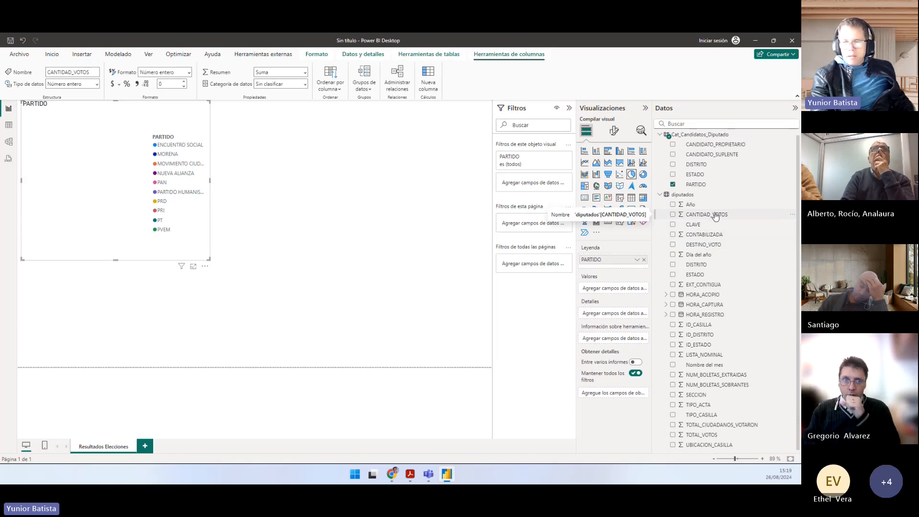
{"action": "left_click_drag", "start_coordinate": [720, 216], "coordinate": [105, 175]}
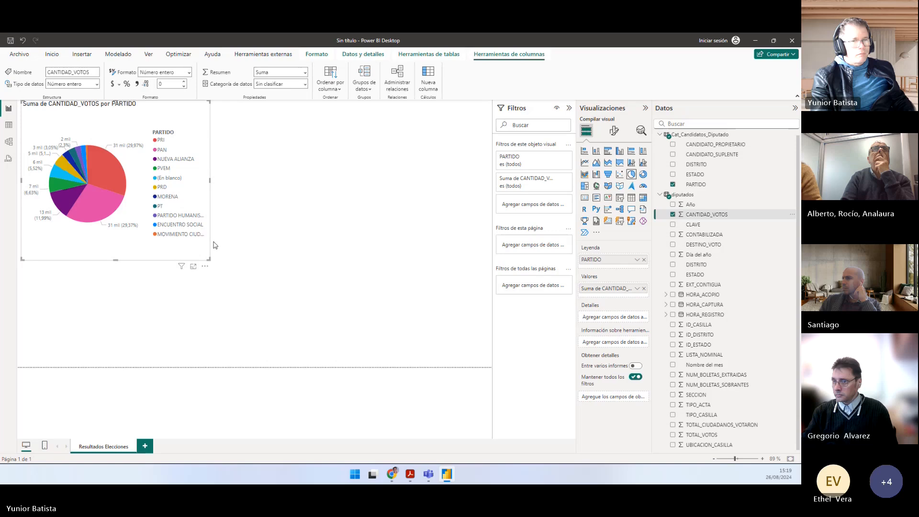
Step: Enlarge the pie chart to nearly the page's full height, shift it slightly to the right, and switch back to Práctico.pdf
{"action": "left_click_drag", "start_coordinate": [242, 284], "coordinate": [348, 366]}
{"action": "left_click_drag", "start_coordinate": [302, 338], "coordinate": [374, 359]}
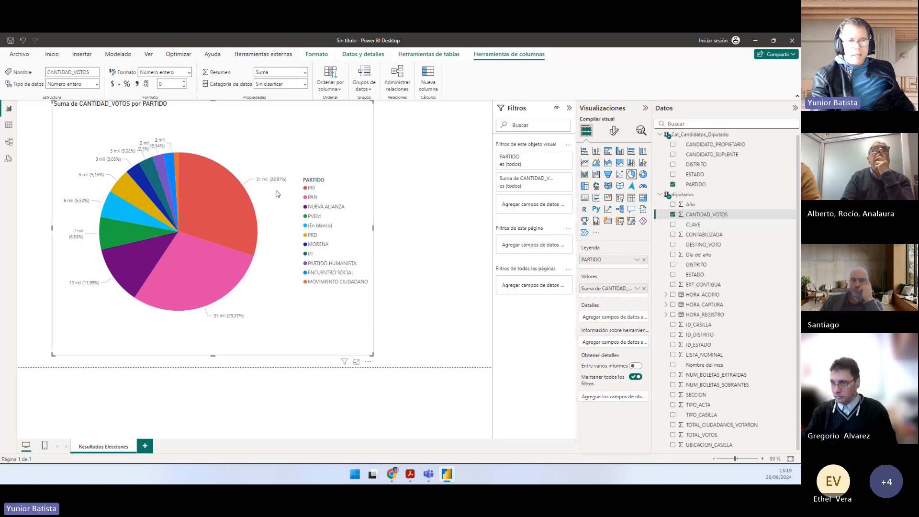
{"action": "key", "text": "alt+Tab"}
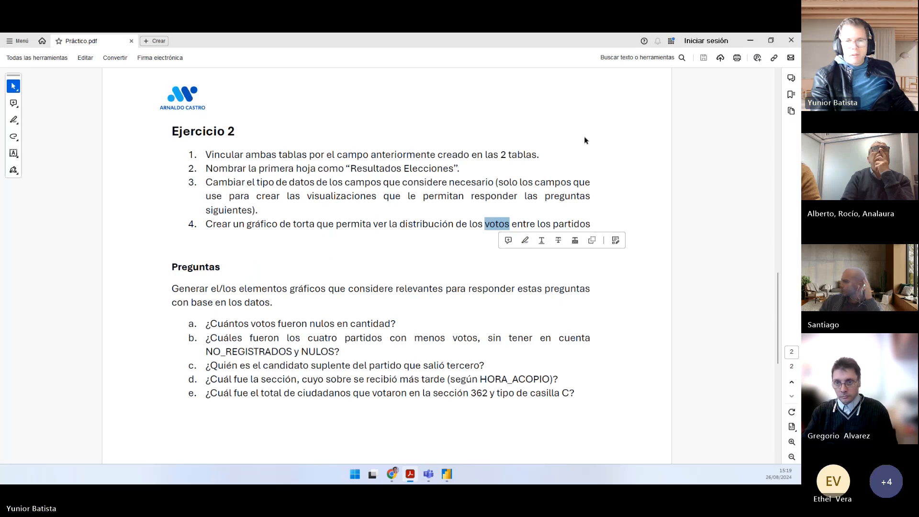
Step: Return to Power BI and set the pie chart's title text to "Cantidades de votos por partidos"
{"action": "key", "text": "alt+Tab"}
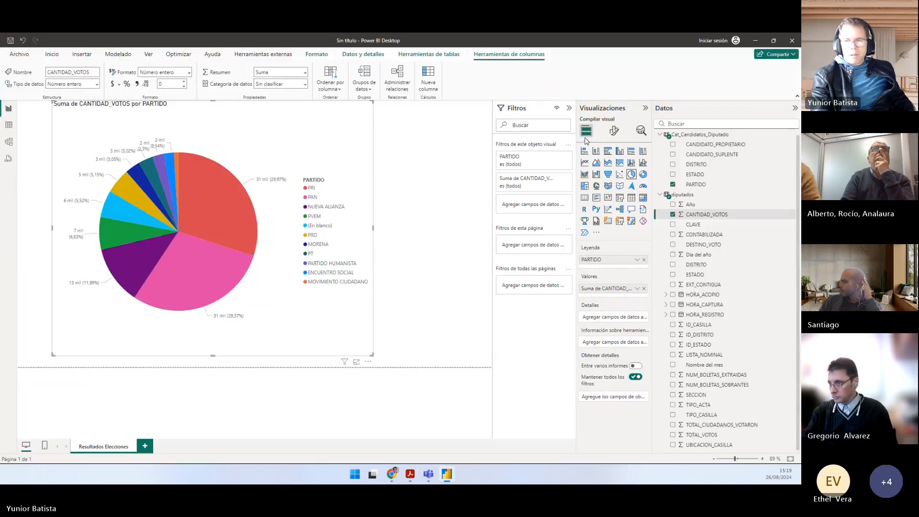
{"action": "left_click", "coordinate": [615, 133]}
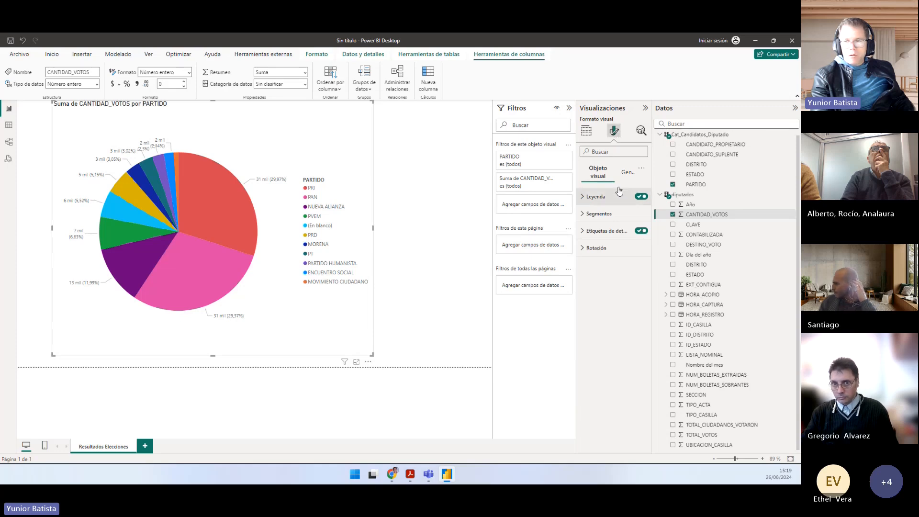
{"action": "left_click", "coordinate": [624, 173]}
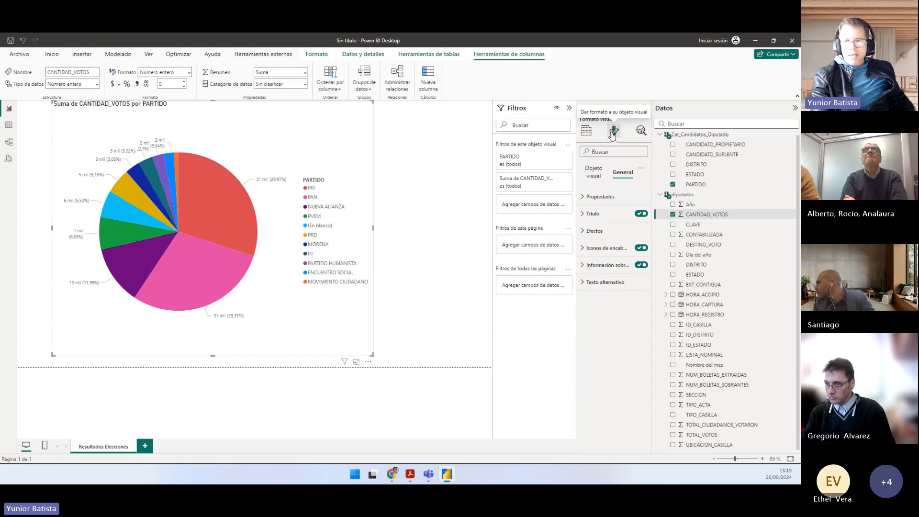
{"action": "left_click", "coordinate": [601, 216]}
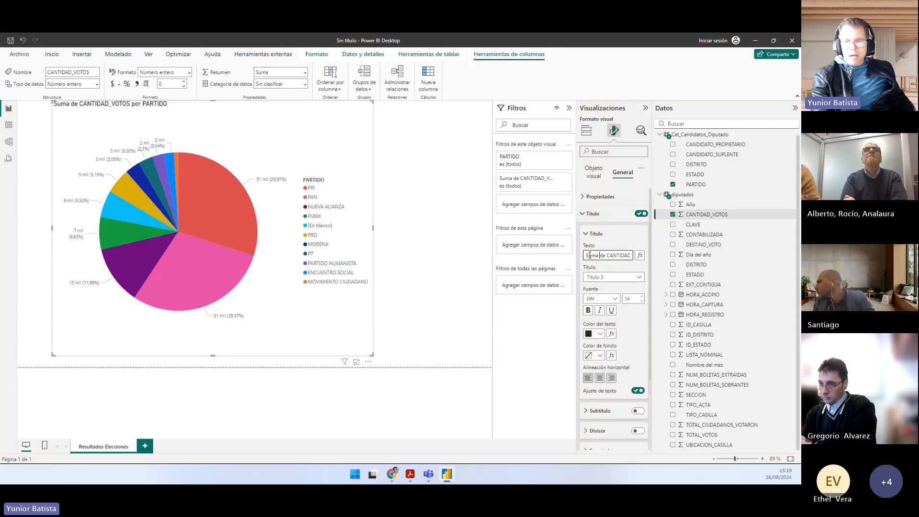
{"action": "left_click_drag", "start_coordinate": [586, 255], "coordinate": [649, 256]}
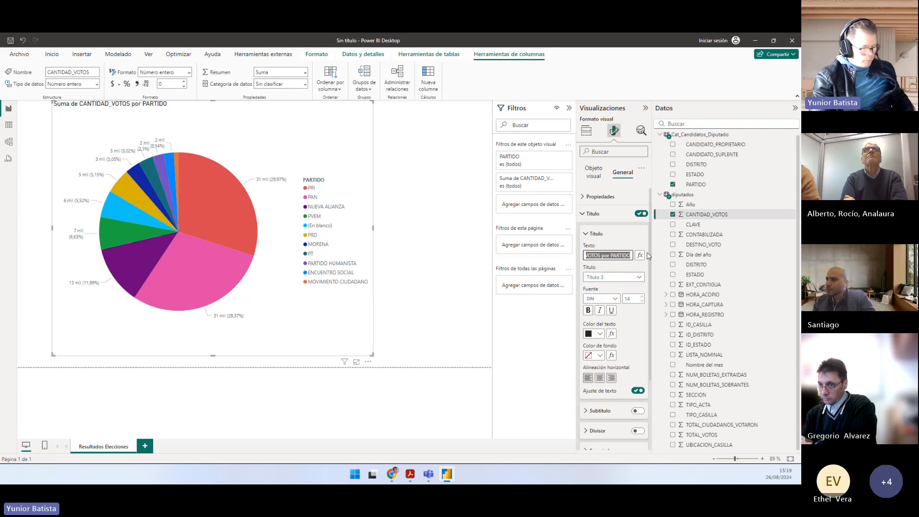
{"action": "type", "text": "Cantidad"}
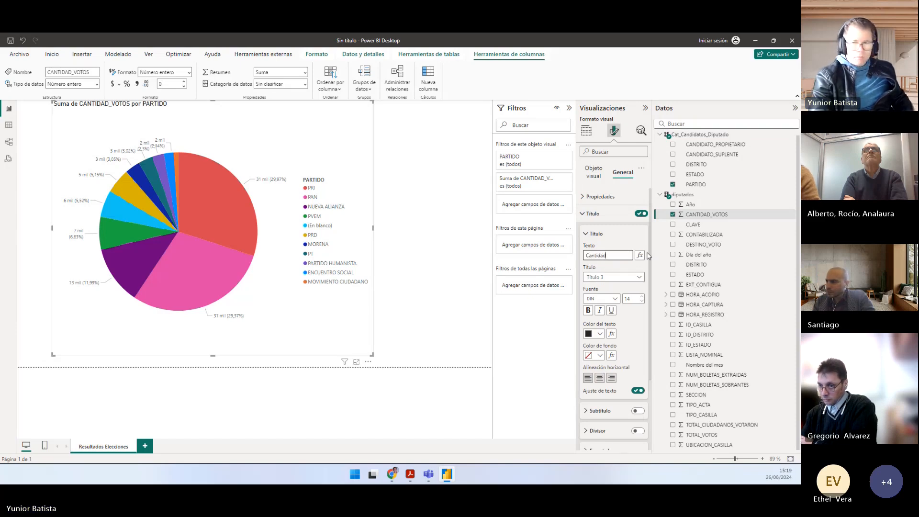
{"action": "type", "text": "es de vo"}
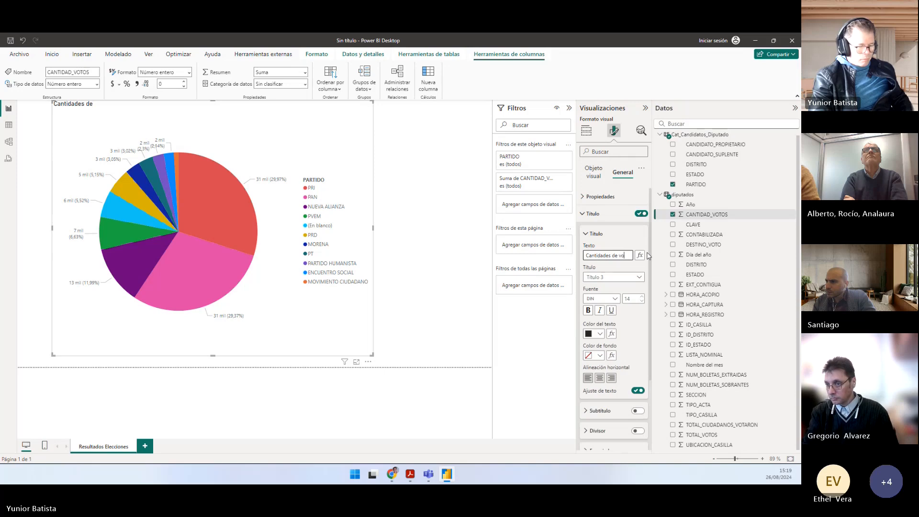
{"action": "type", "text": "stos por"}
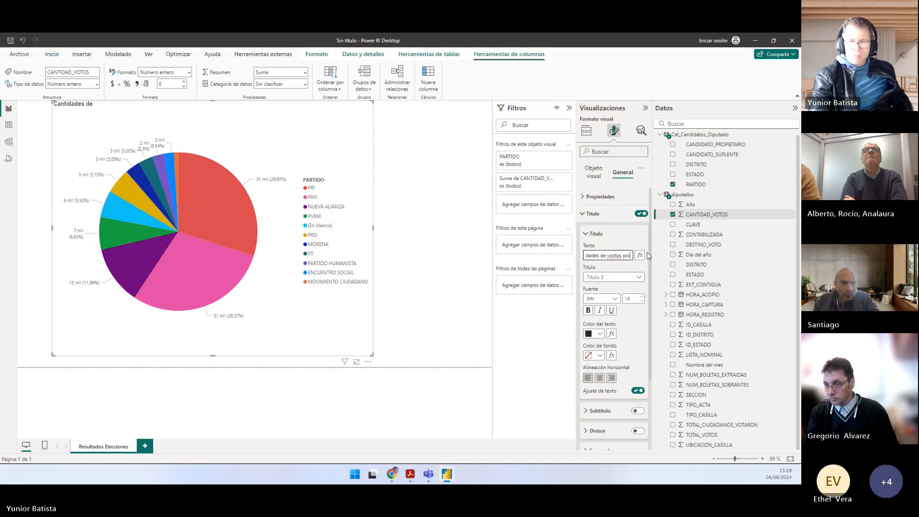
{"action": "key", "text": "BackSpace"}
{"action": "key", "text": "BackSpace"}
{"action": "key", "text": "BackSpace"}
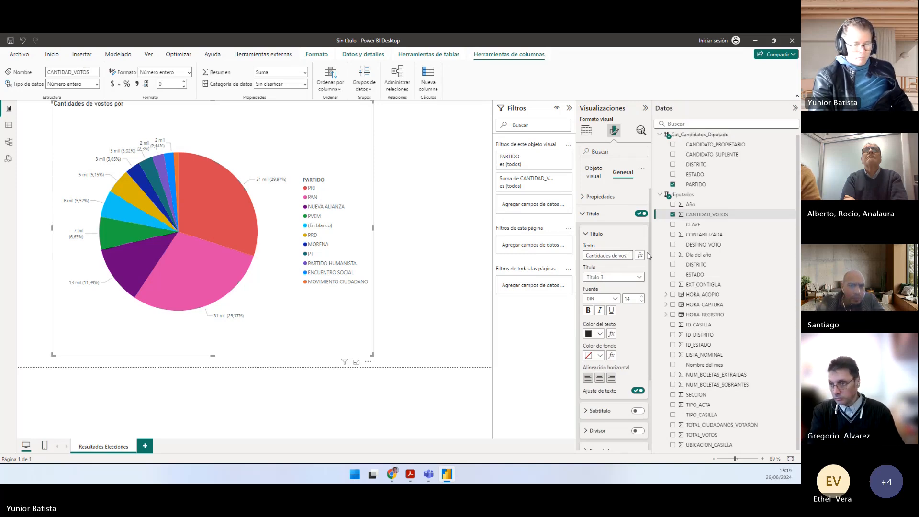
{"action": "type", "text": "tos por p"}
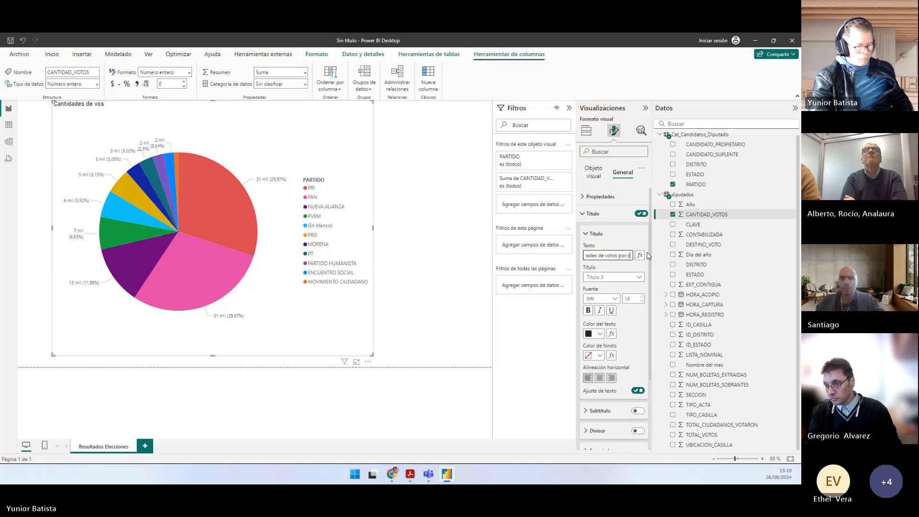
{"action": "type", "text": "artidos"}
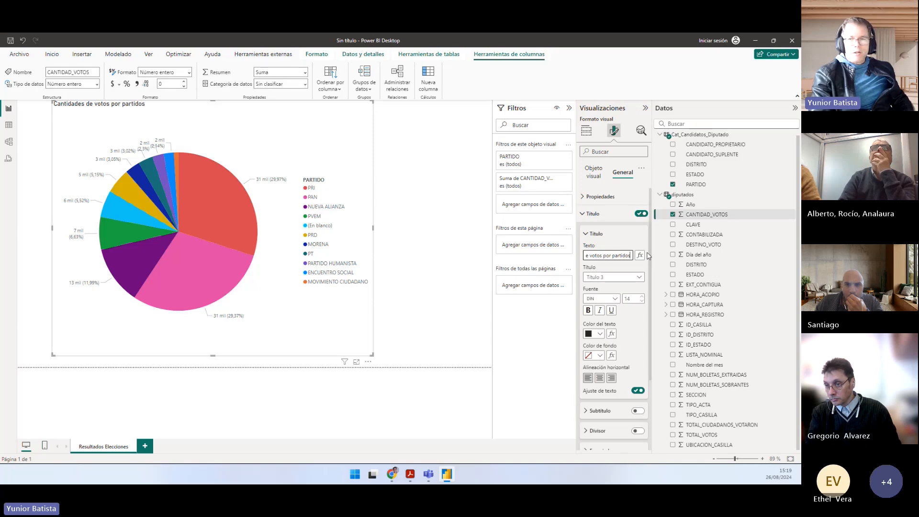
Step: Format the pie chart's title as centred, bold, size 20 text on a blue background
{"action": "left_click", "coordinate": [641, 300]}
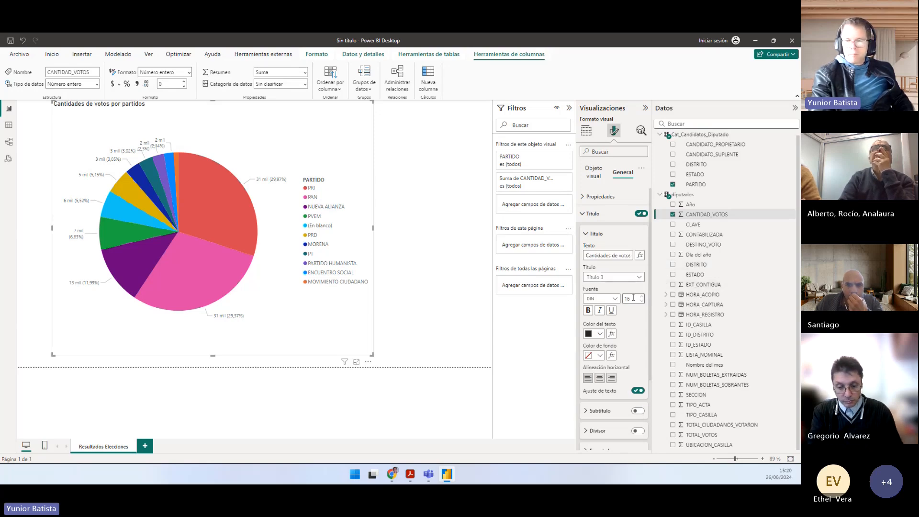
{"action": "left_click", "coordinate": [600, 378]}
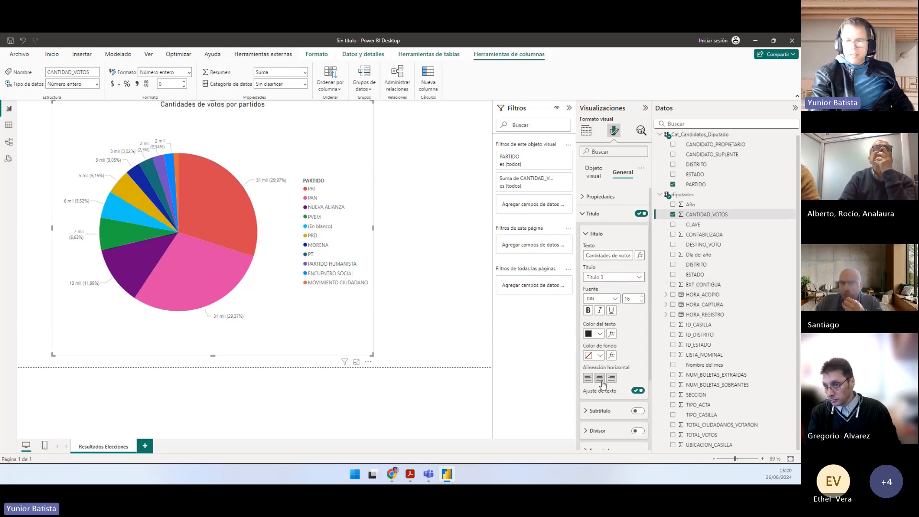
{"action": "left_click", "coordinate": [600, 355]}
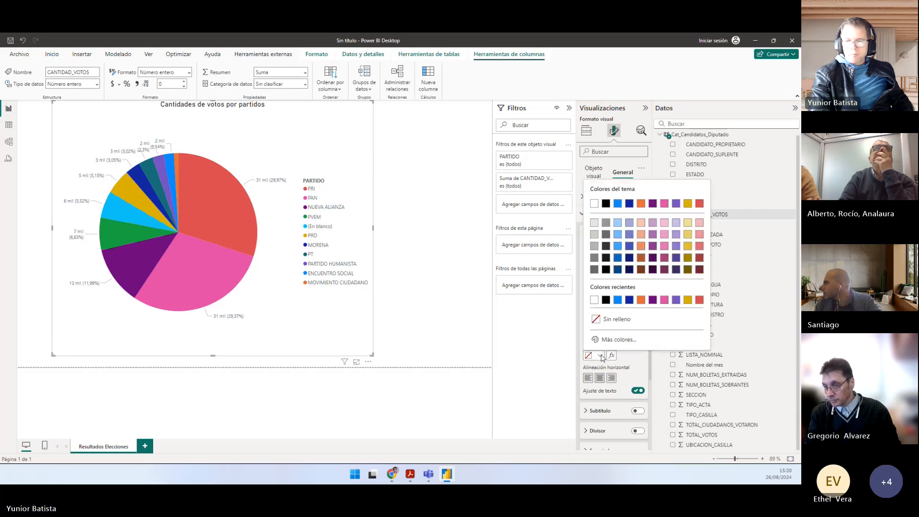
{"action": "left_click", "coordinate": [618, 246]}
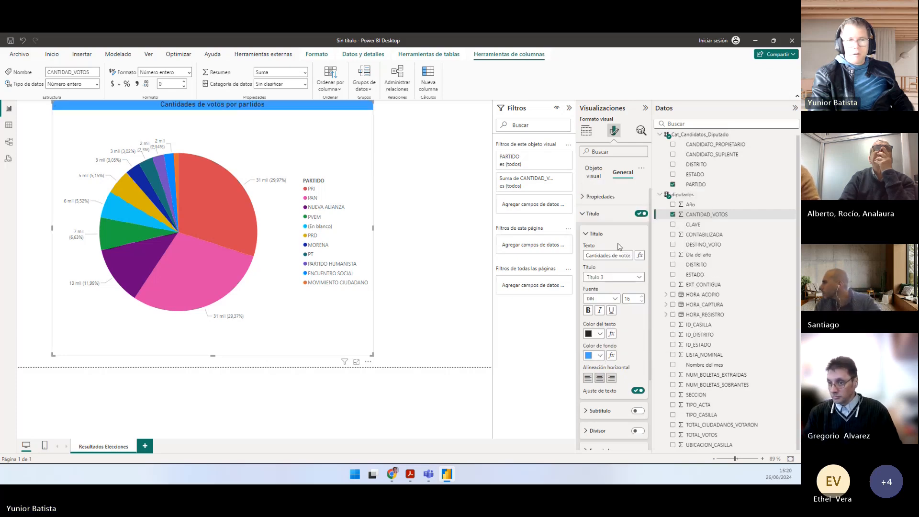
{"action": "left_click", "coordinate": [588, 311]}
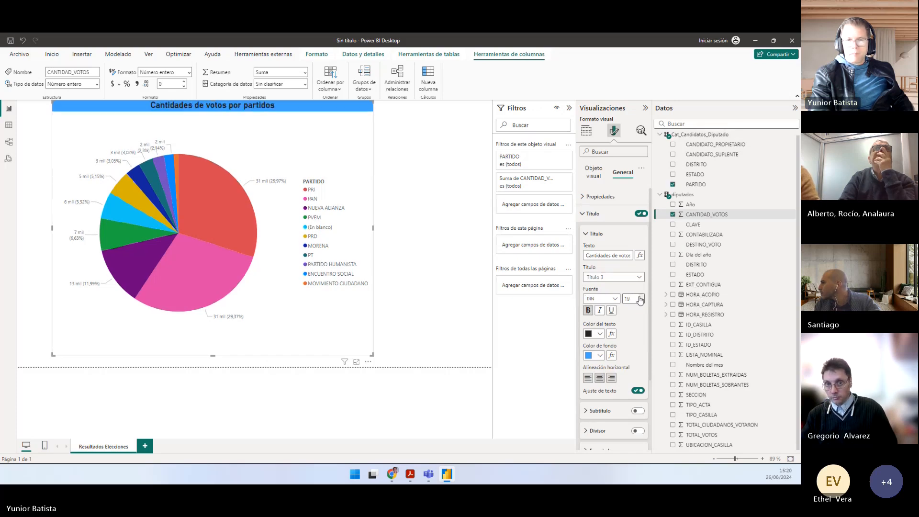
{"action": "left_click", "coordinate": [642, 296]}
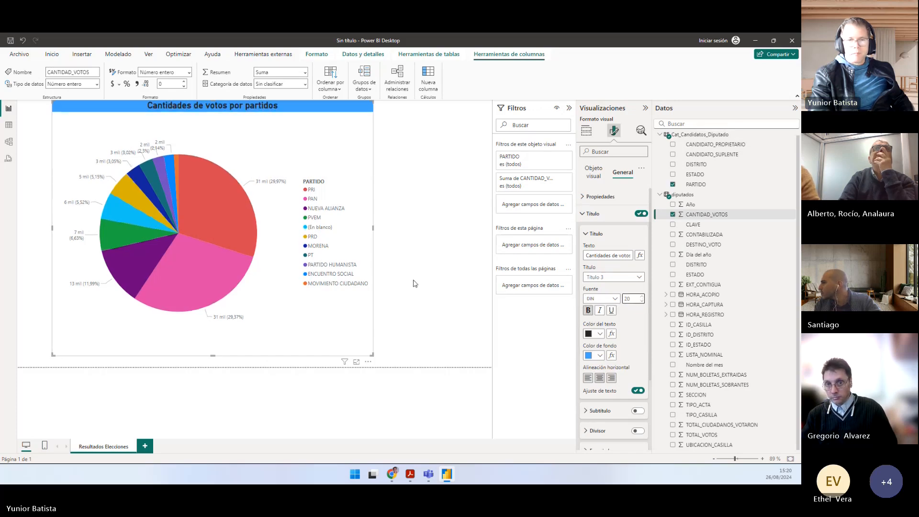
{"action": "left_click", "coordinate": [586, 238]}
{"action": "left_click", "coordinate": [593, 213]}
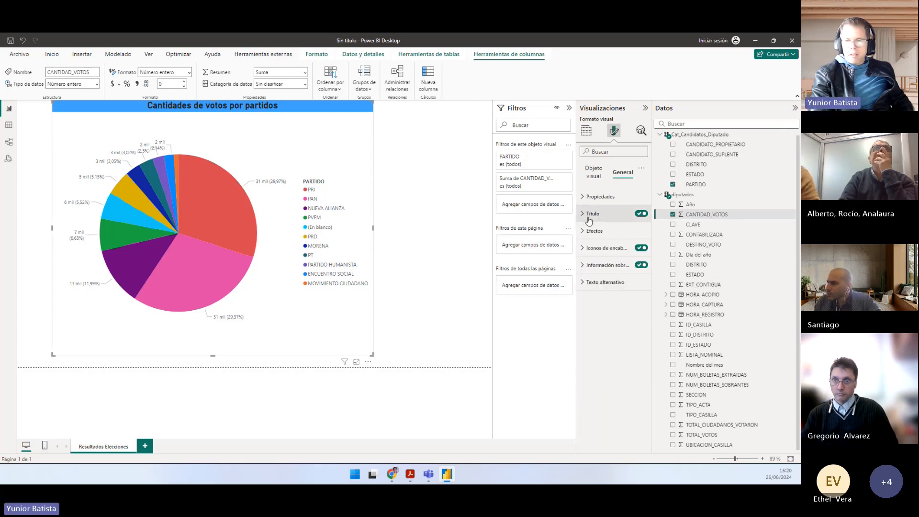
Step: Give the pie chart a shadow and a visual border with 20 px rounded corners
{"action": "left_click", "coordinate": [593, 230]}
{"action": "left_click", "coordinate": [603, 319]}
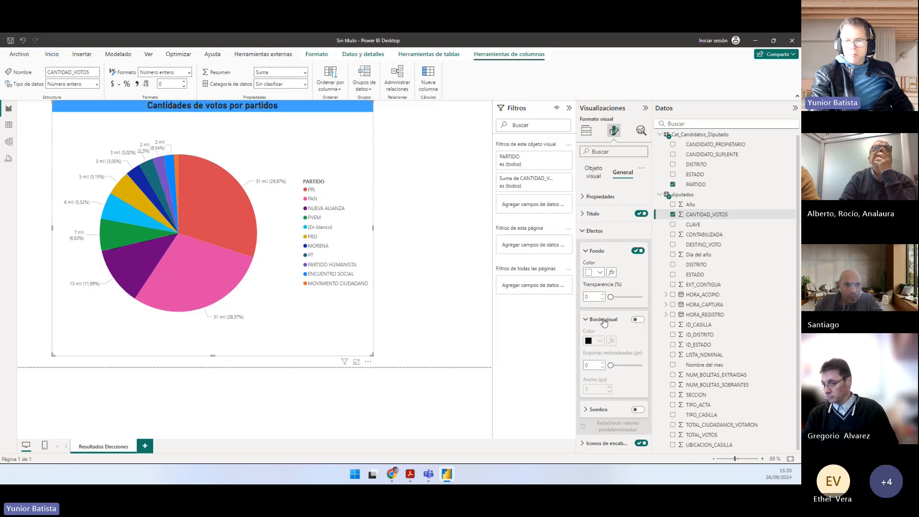
{"action": "left_click", "coordinate": [603, 319]}
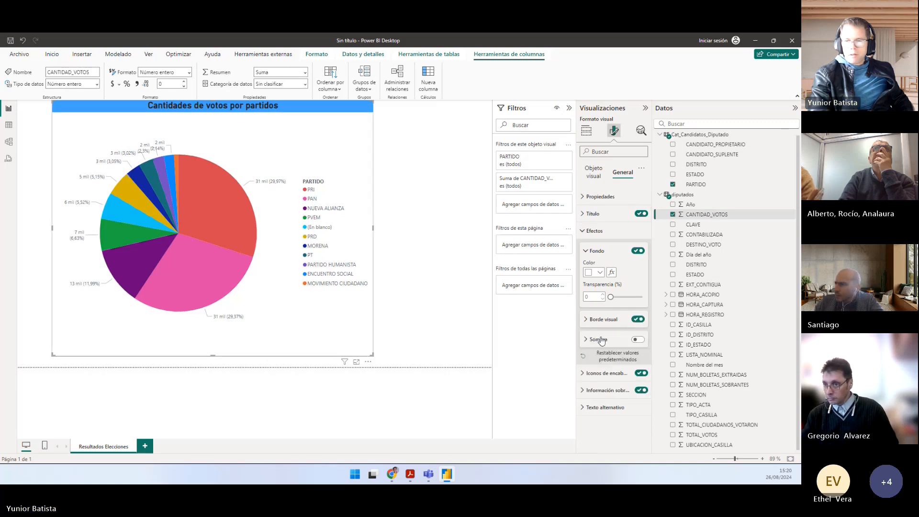
{"action": "left_click", "coordinate": [598, 338]}
{"action": "left_click", "coordinate": [637, 338]}
{"action": "scroll", "coordinate": [598, 322], "scroll_direction": "down", "scroll_amount": 1}
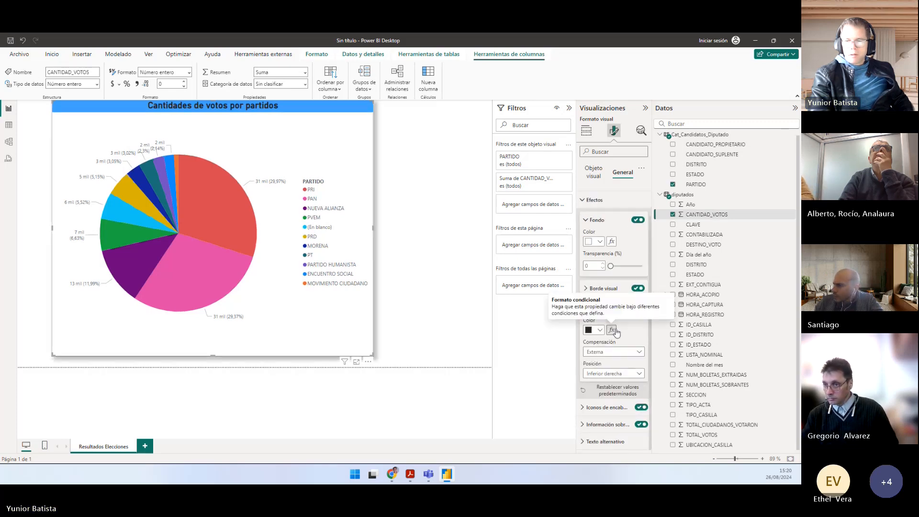
{"action": "left_click", "coordinate": [602, 288]}
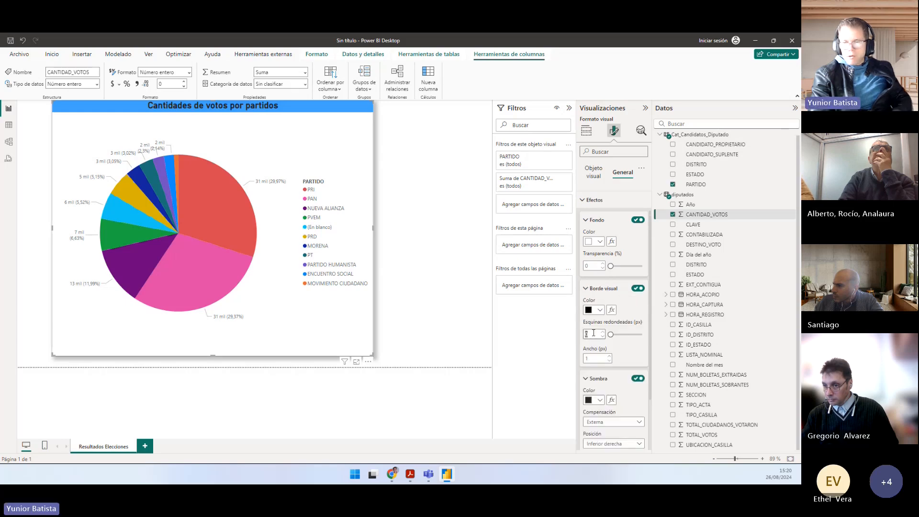
{"action": "type", "text": "20"}
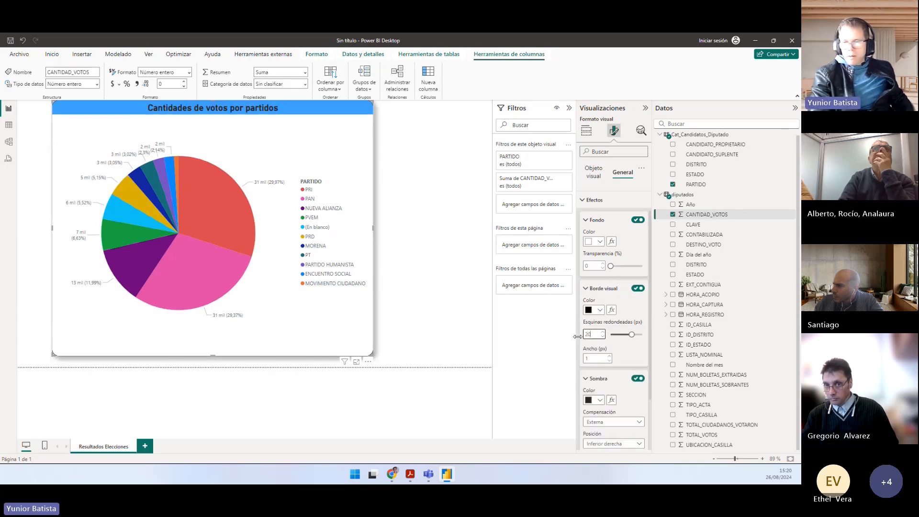
{"action": "left_click", "coordinate": [463, 303]}
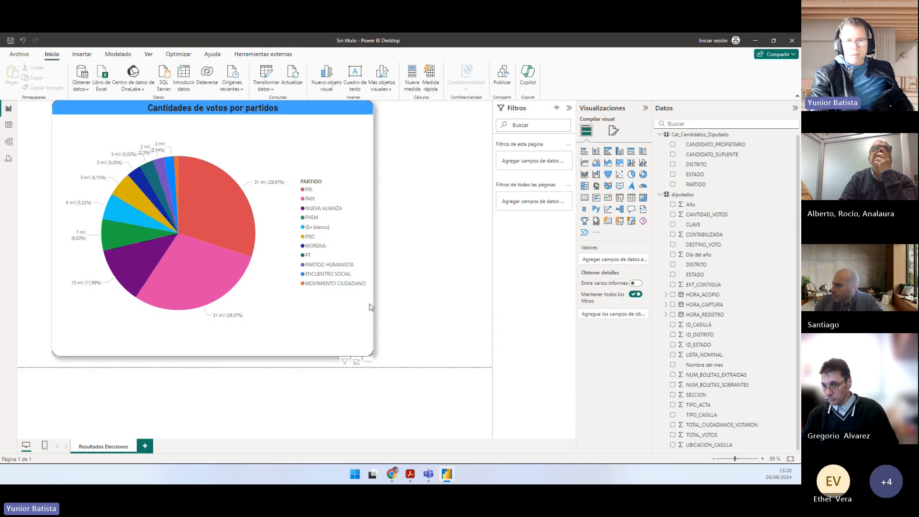
Step: Shift the pie chart slightly left and down on the page, and make it narrower
{"action": "left_click_drag", "start_coordinate": [357, 318], "coordinate": [359, 319]}
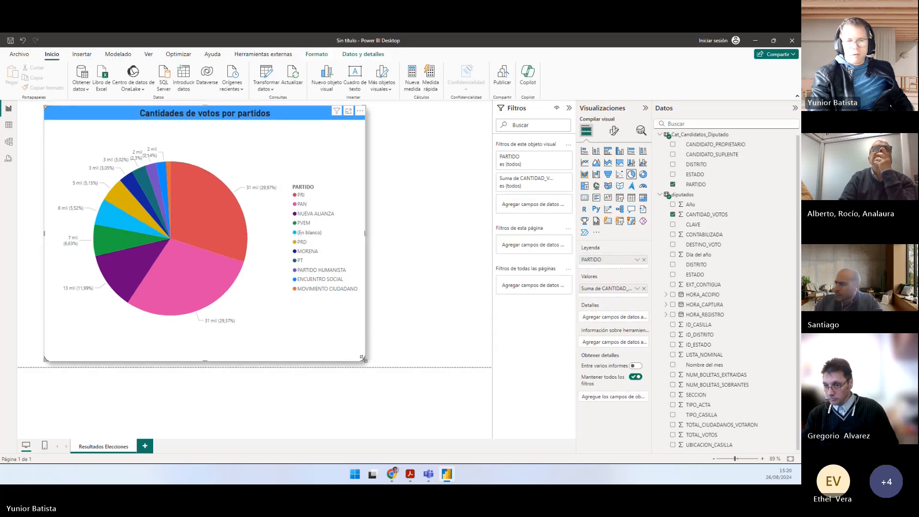
{"action": "left_click_drag", "start_coordinate": [363, 359], "coordinate": [336, 357]}
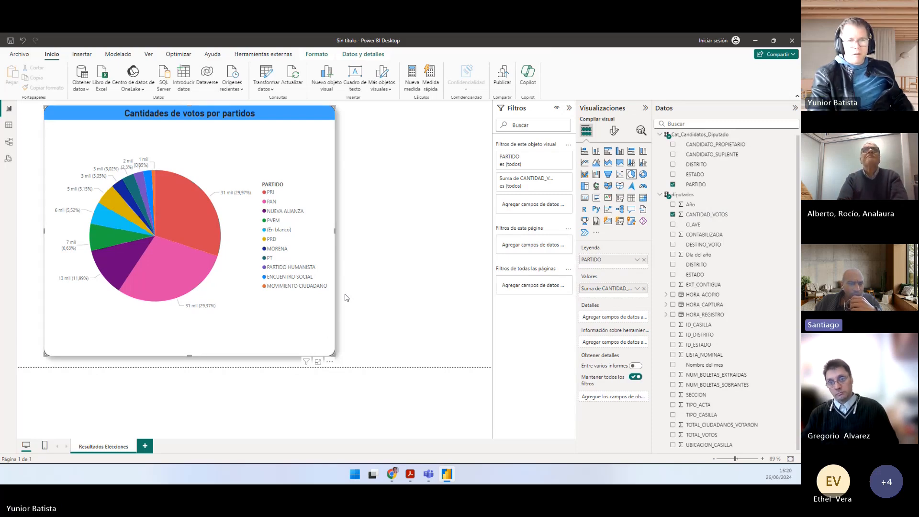
{"action": "left_click", "coordinate": [282, 233]}
{"action": "left_click", "coordinate": [283, 232]}
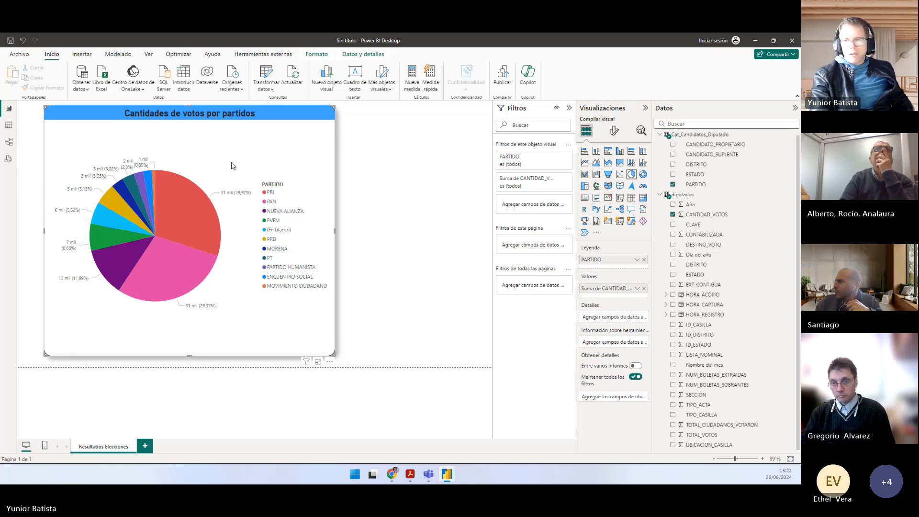
Step: Set the display units of the pie chart's detail label values to Ninguno
{"action": "left_click", "coordinate": [614, 130]}
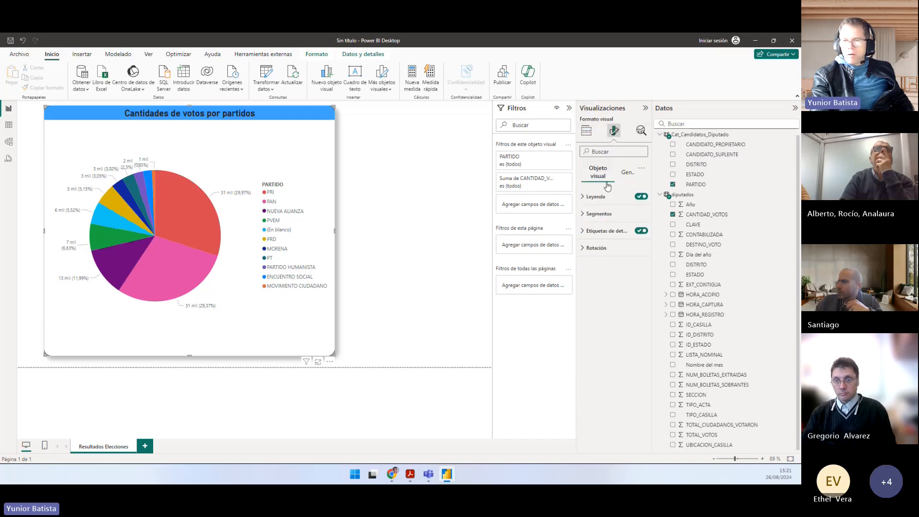
{"action": "left_click", "coordinate": [604, 214]}
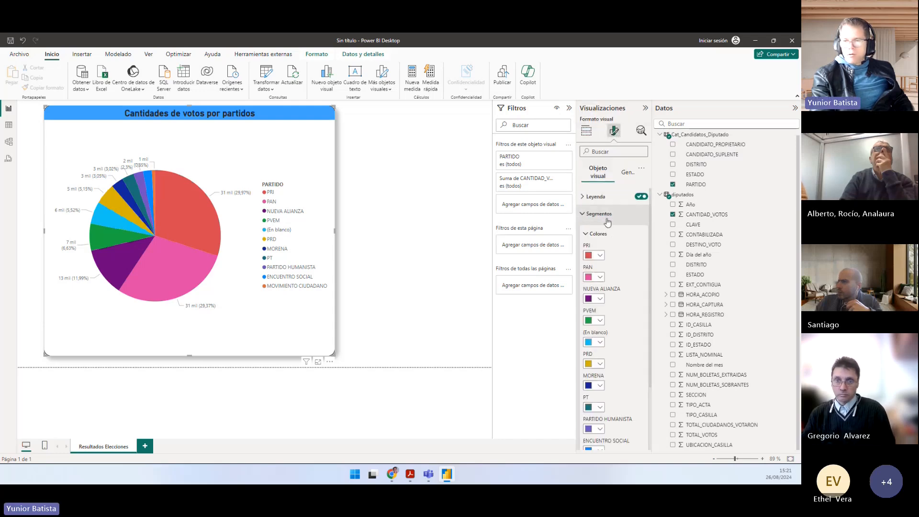
{"action": "left_click", "coordinate": [605, 215]}
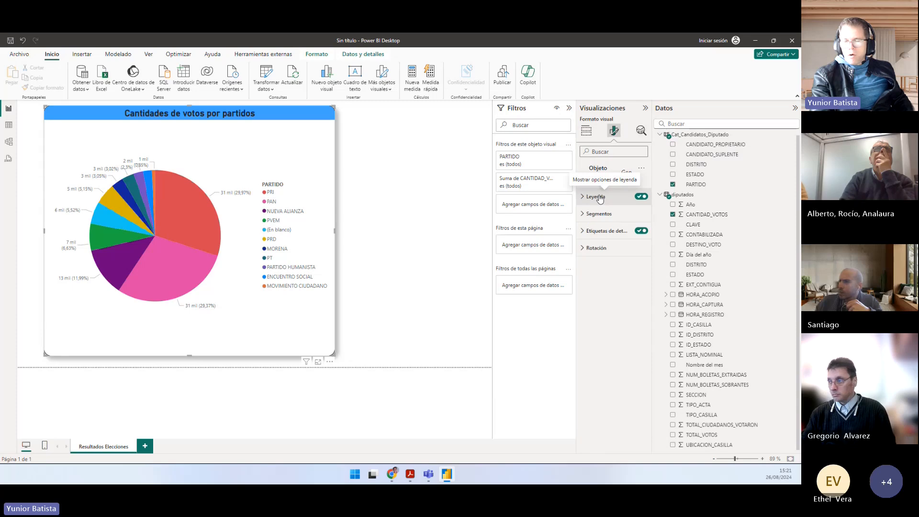
{"action": "left_click", "coordinate": [600, 198]}
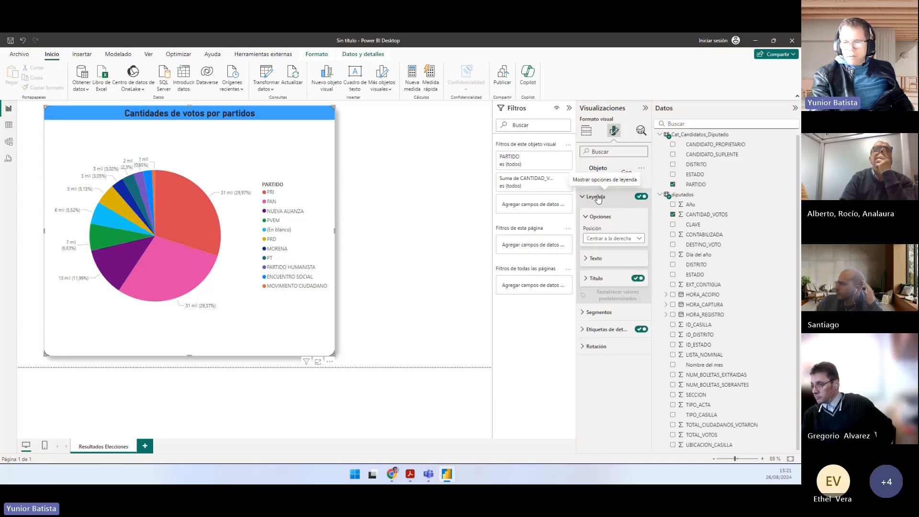
{"action": "left_click", "coordinate": [596, 197]}
{"action": "left_click", "coordinate": [602, 231]}
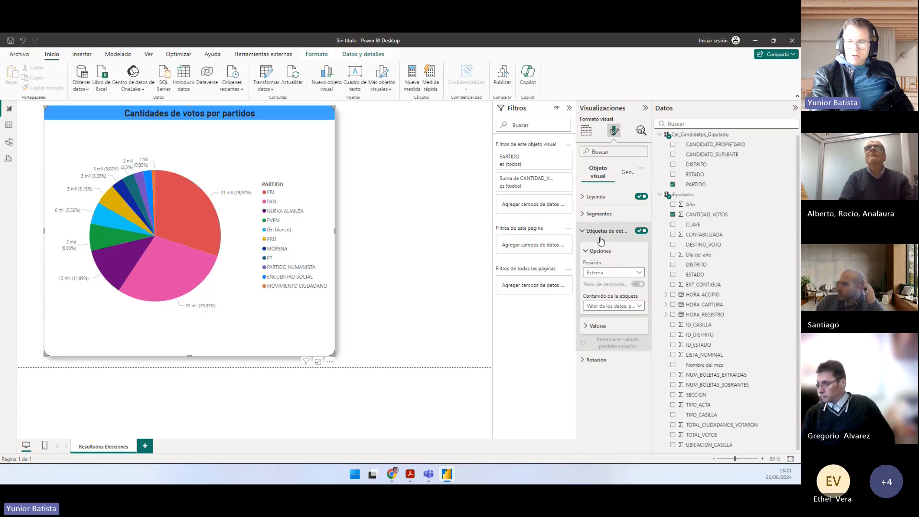
{"action": "left_click", "coordinate": [624, 306]}
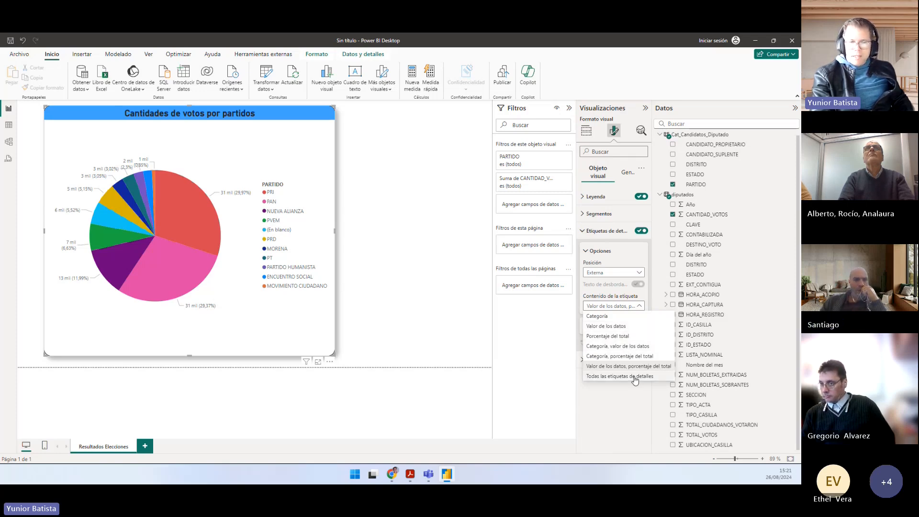
{"action": "left_click", "coordinate": [626, 394]}
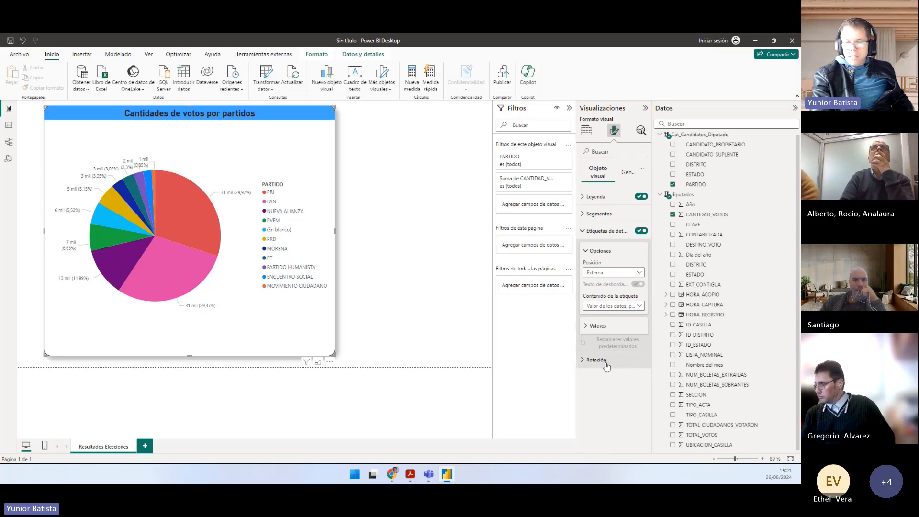
{"action": "left_click", "coordinate": [597, 326]}
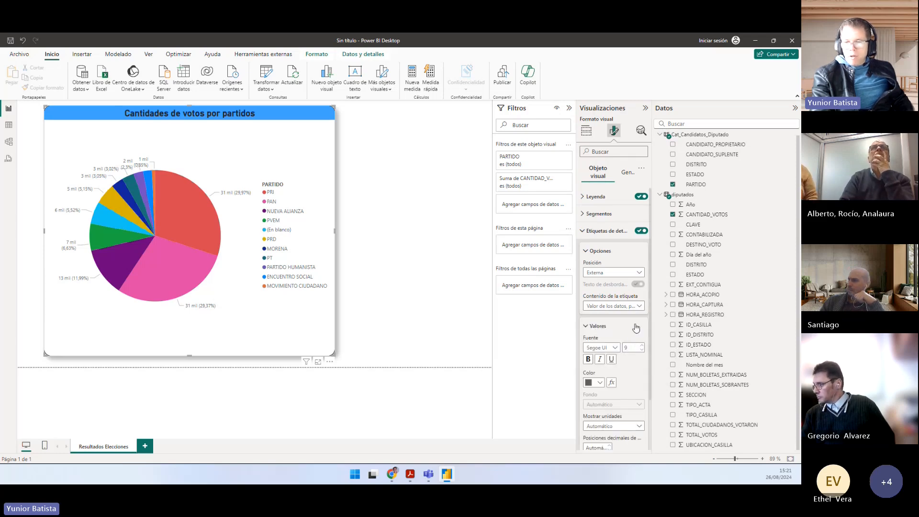
{"action": "scroll", "coordinate": [631, 327], "scroll_direction": "down", "scroll_amount": 2}
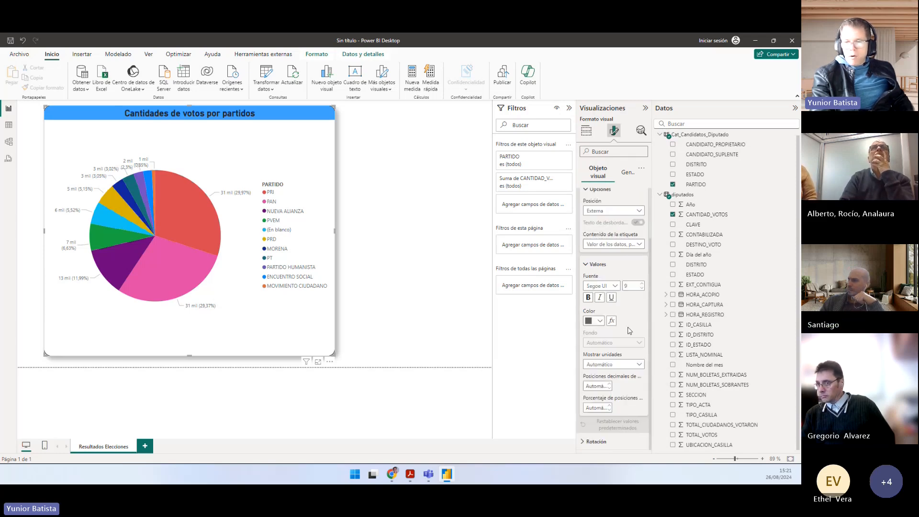
{"action": "left_click", "coordinate": [613, 366]}
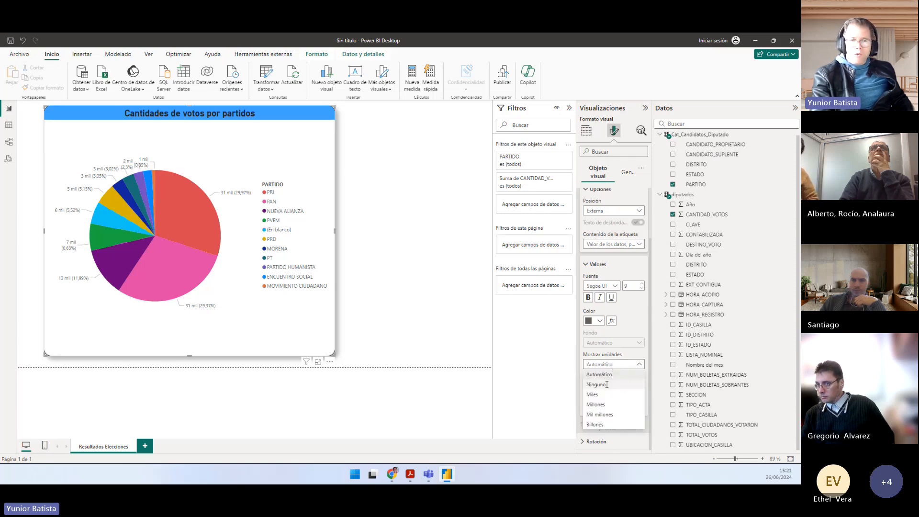
{"action": "left_click", "coordinate": [606, 384]}
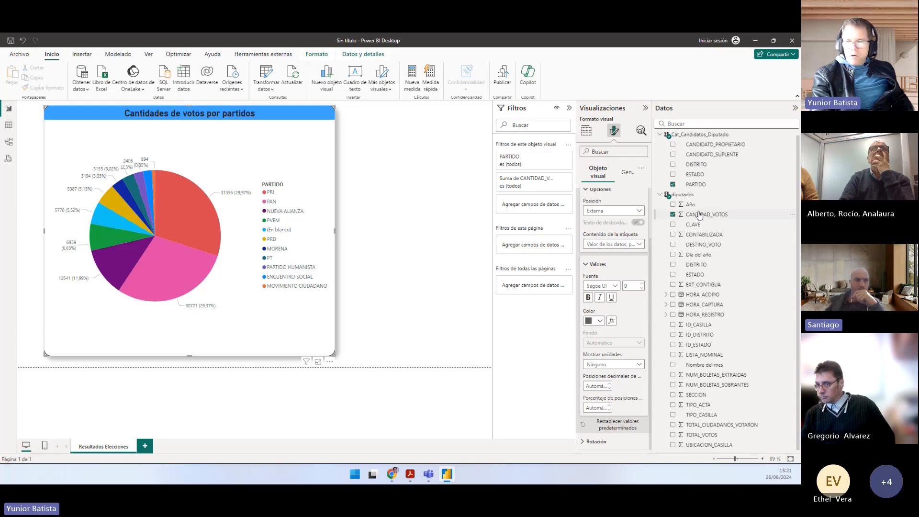
Step: Inspect the CANTIDAD_VOTOS column's settings and highlight the (En blanco) category in the pie chart, clearing the highlight again
{"action": "left_click", "coordinate": [695, 215]}
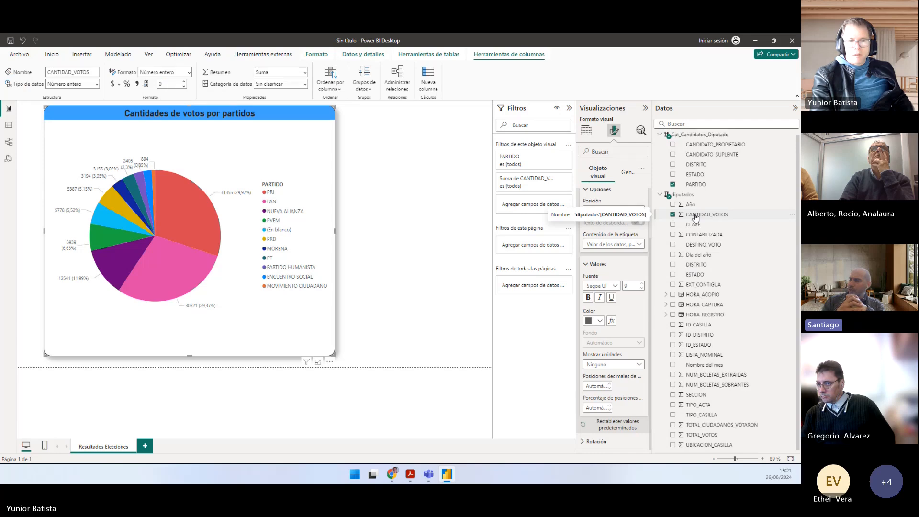
{"action": "left_click", "coordinate": [285, 229]}
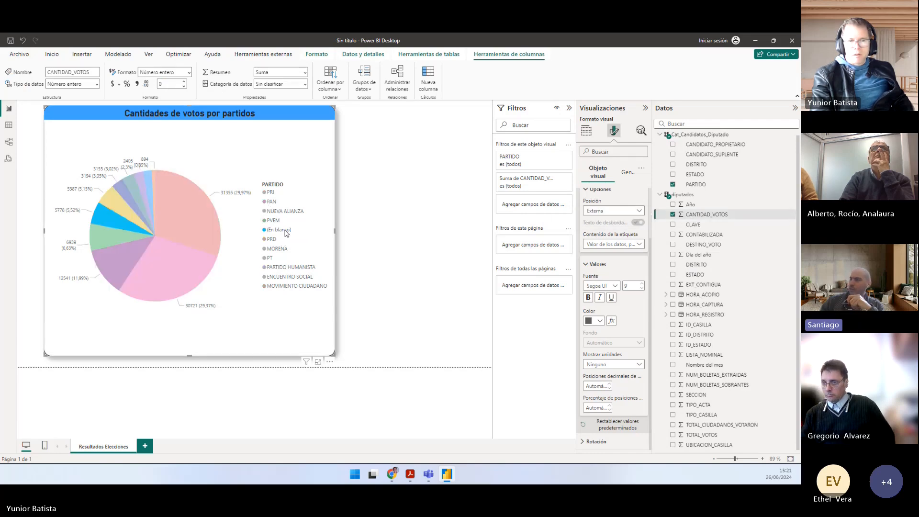
{"action": "left_click", "coordinate": [285, 229]}
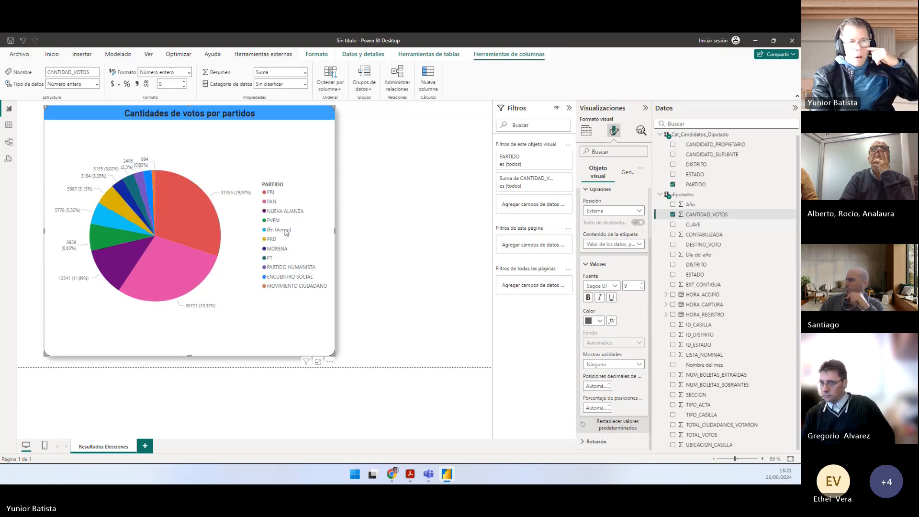
{"action": "left_click", "coordinate": [286, 230]}
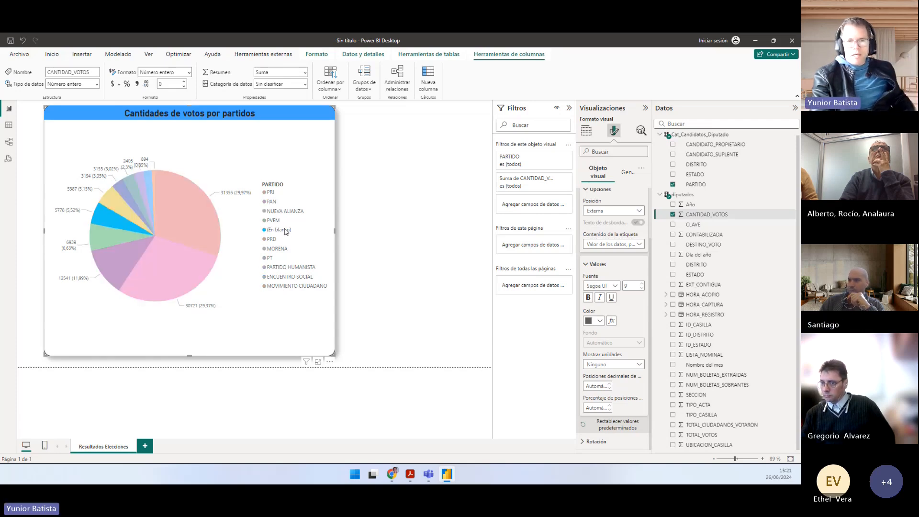
{"action": "left_click", "coordinate": [286, 229]}
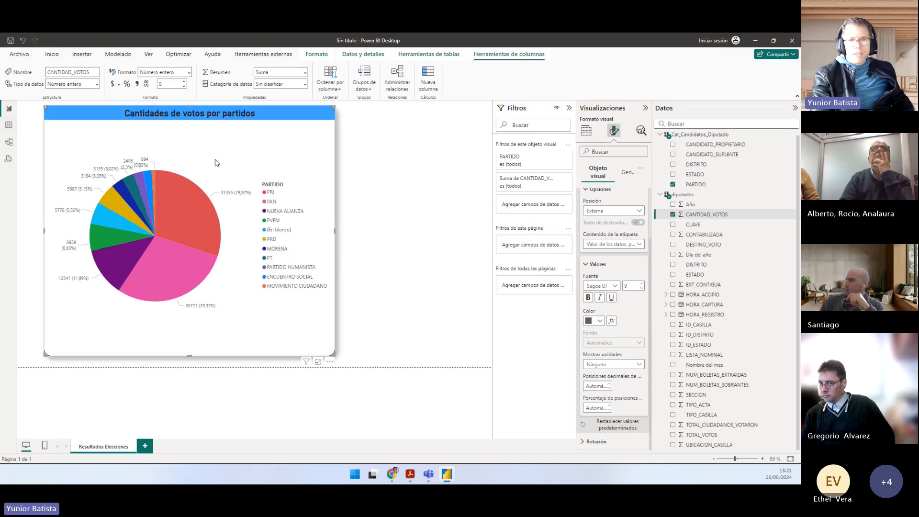
Step: Add a new report page and unhide the CLAVE column of the Cat_Candidatos_Diputado table
{"action": "left_click", "coordinate": [145, 445]}
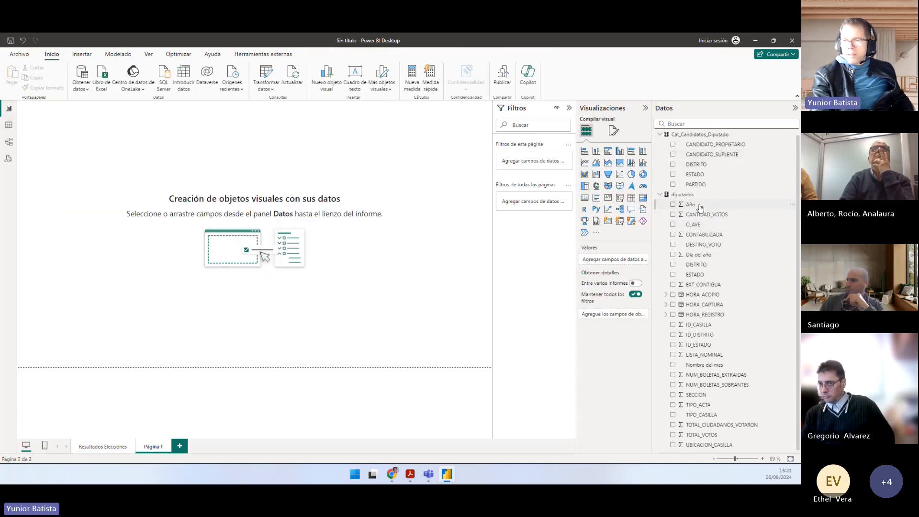
{"action": "scroll", "coordinate": [711, 163], "scroll_direction": "up", "scroll_amount": 1}
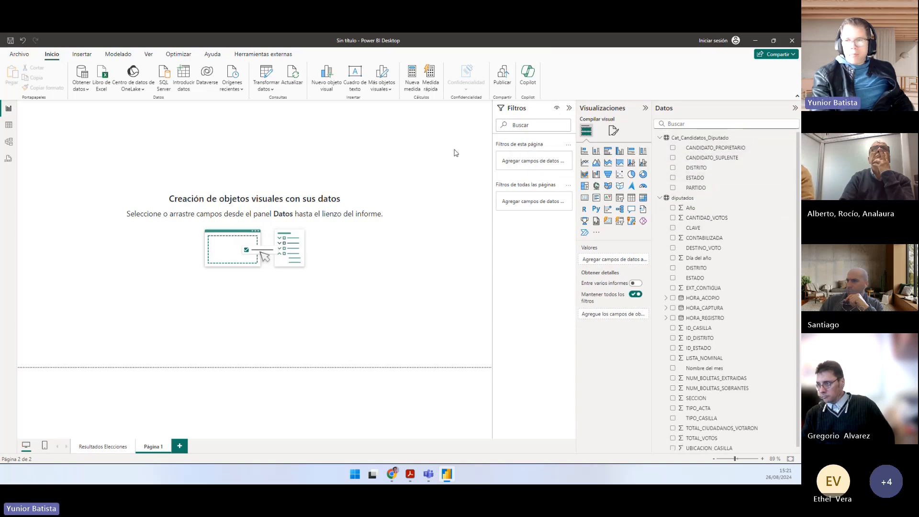
{"action": "left_click", "coordinate": [8, 125]}
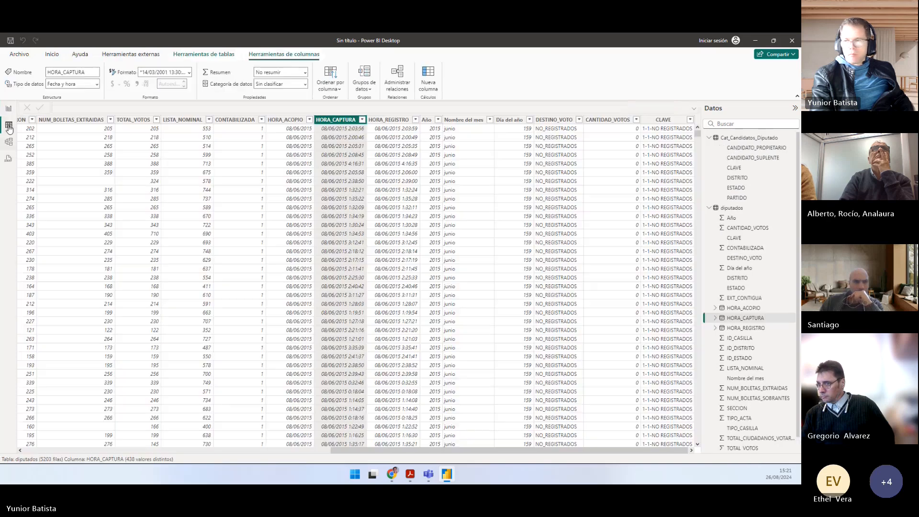
{"action": "left_click", "coordinate": [785, 171]}
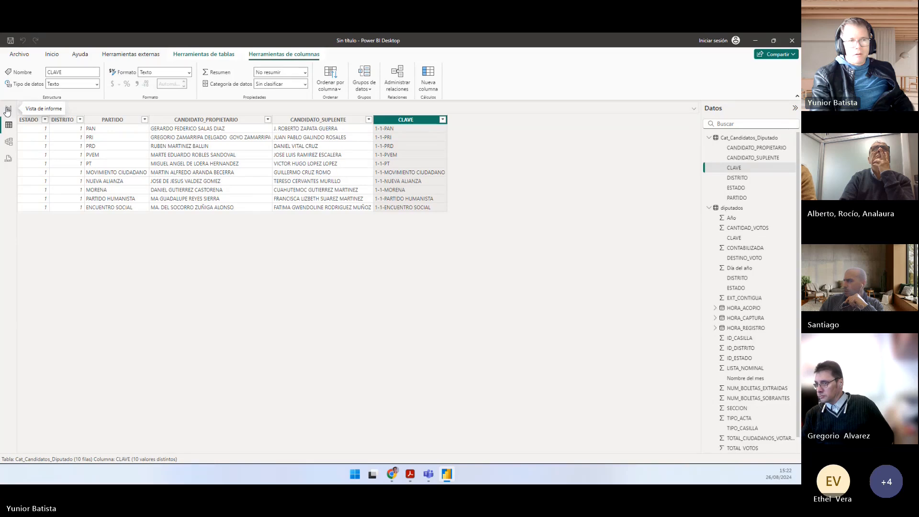
{"action": "left_click", "coordinate": [6, 108]}
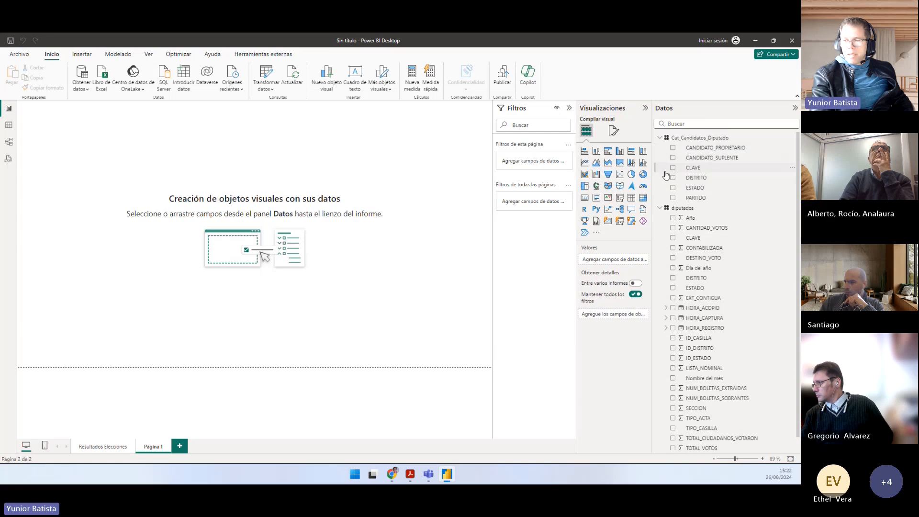
Step: Create a table on the new page with the CLAVE fields of Cat_Candidatos_Diputado and diputados, and enlarge it
{"action": "left_click_drag", "start_coordinate": [369, 194], "coordinate": [369, 195]}
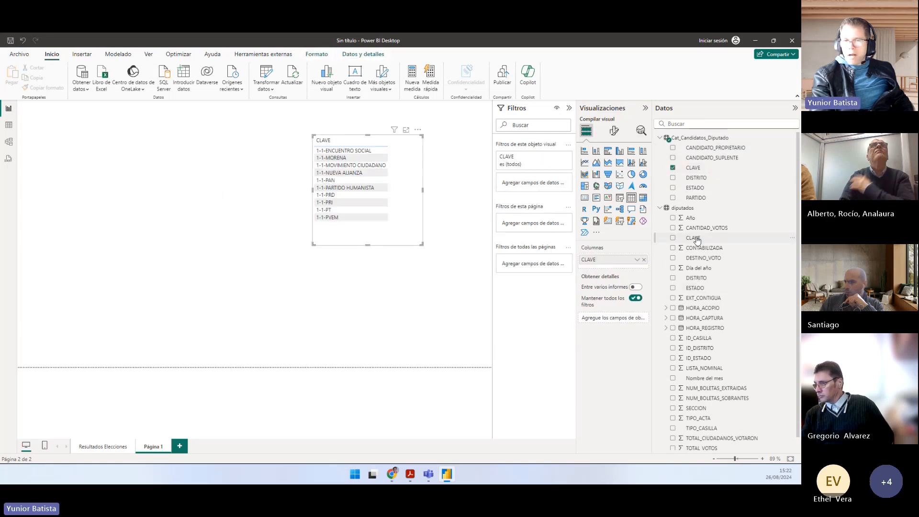
{"action": "left_click_drag", "start_coordinate": [692, 237], "coordinate": [229, 279]}
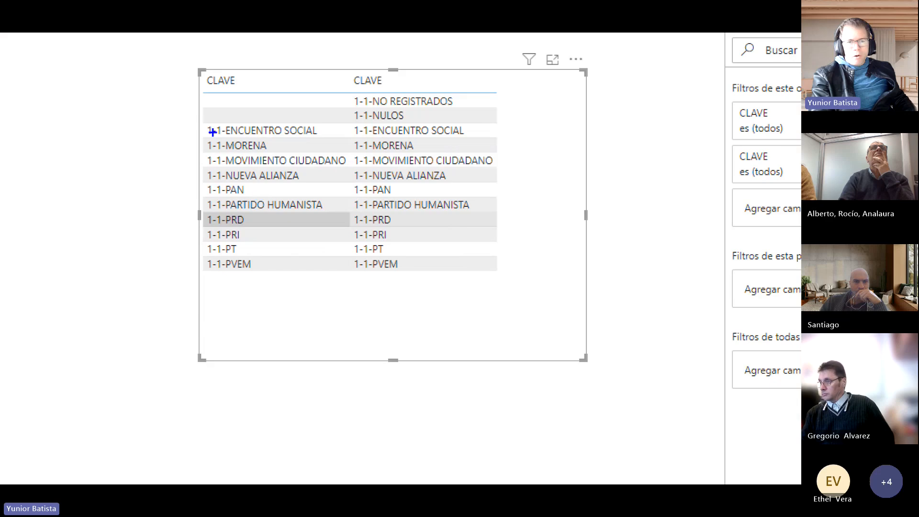
Step: Compare the two CLAVE columns by outlining them in blue and marking the blank cells in red, and clear the annotations
{"action": "mouse_move", "coordinate": [202, 123]}
{"action": "left_mouse_down"}
{"action": "mouse_move", "coordinate": [325, 276]}
{"action": "mouse_move", "coordinate": [352, 276]}
{"action": "left_mouse_up"}
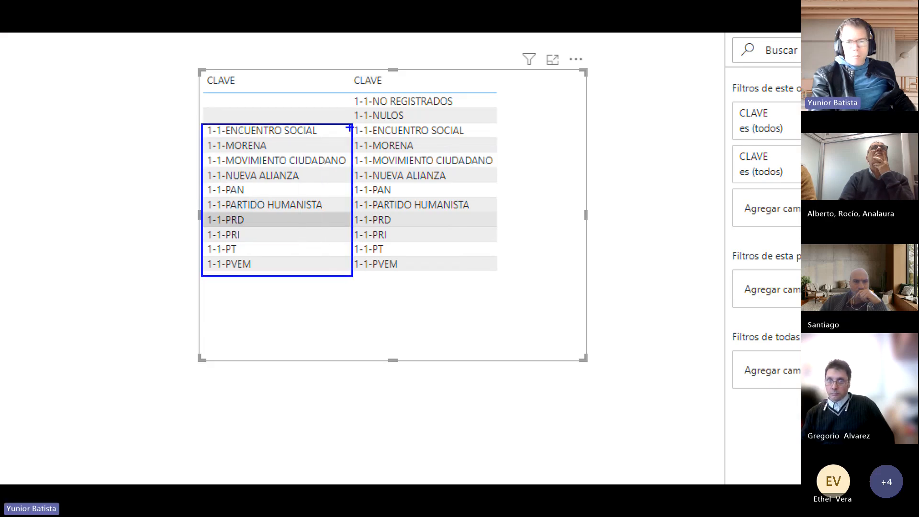
{"action": "mouse_move", "coordinate": [351, 98]}
{"action": "left_mouse_down"}
{"action": "mouse_move", "coordinate": [358, 124]}
{"action": "mouse_move", "coordinate": [449, 261]}
{"action": "mouse_move", "coordinate": [503, 278]}
{"action": "left_mouse_up"}
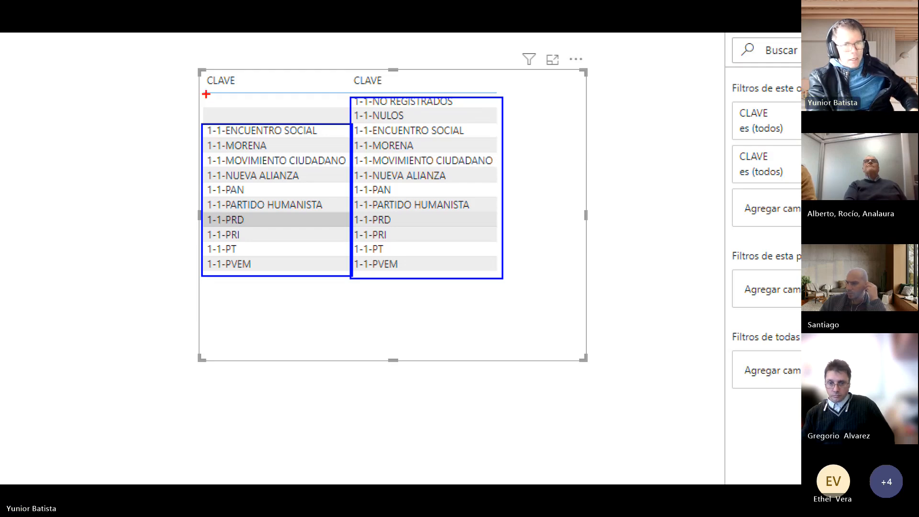
{"action": "mouse_move", "coordinate": [202, 91]}
{"action": "left_mouse_down"}
{"action": "mouse_move", "coordinate": [211, 111]}
{"action": "mouse_move", "coordinate": [346, 122]}
{"action": "left_mouse_up"}
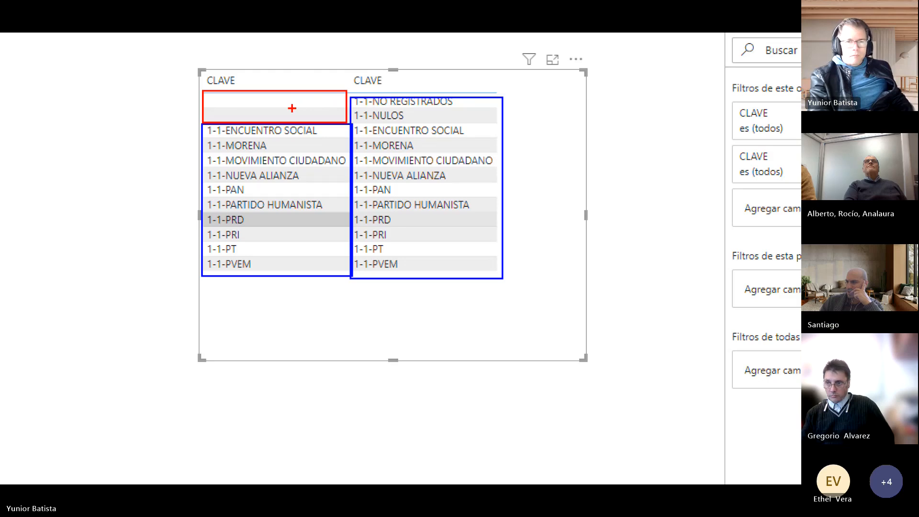
{"action": "mouse_move", "coordinate": [331, 116]}
{"action": "left_mouse_down"}
{"action": "mouse_move", "coordinate": [359, 117]}
{"action": "mouse_move", "coordinate": [326, 103]}
{"action": "left_mouse_up"}
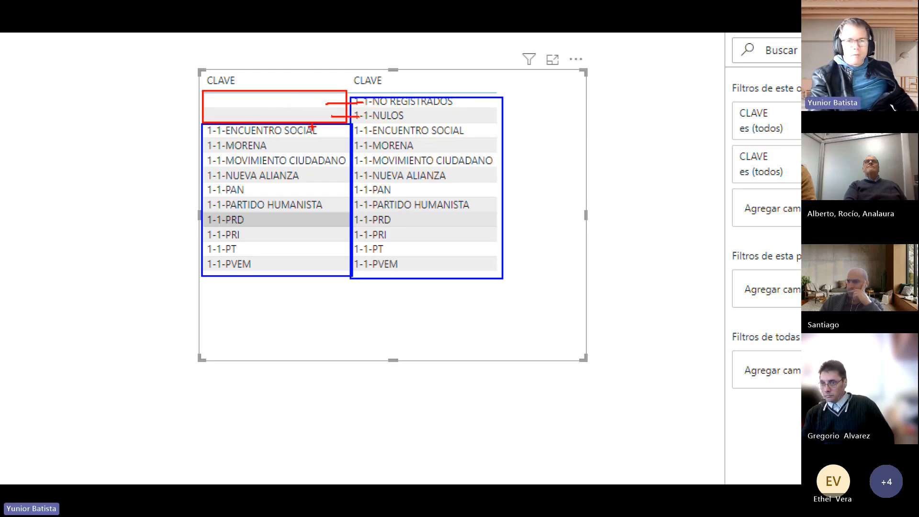
{"action": "key", "text": "Escape"}
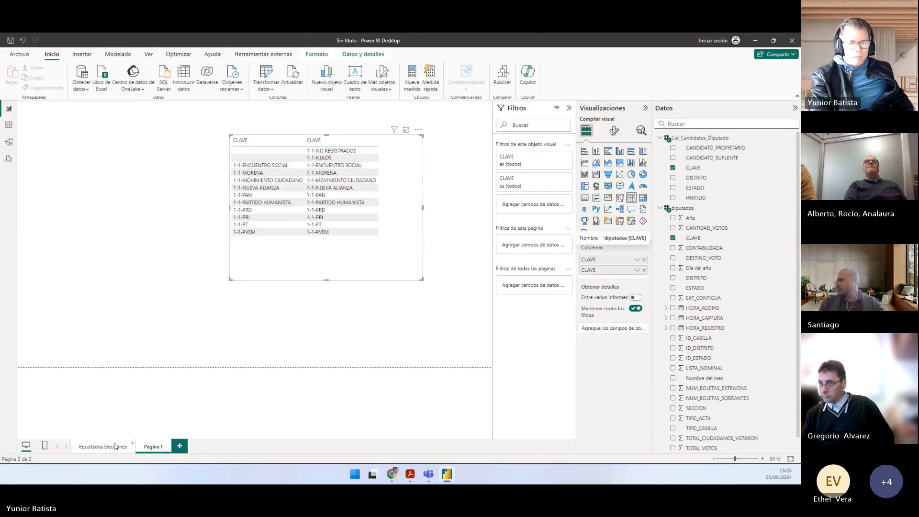
Step: Return to the Resultados Elecciones page and examine the (En blanco) slice of the pie chart
{"action": "left_click", "coordinate": [115, 445]}
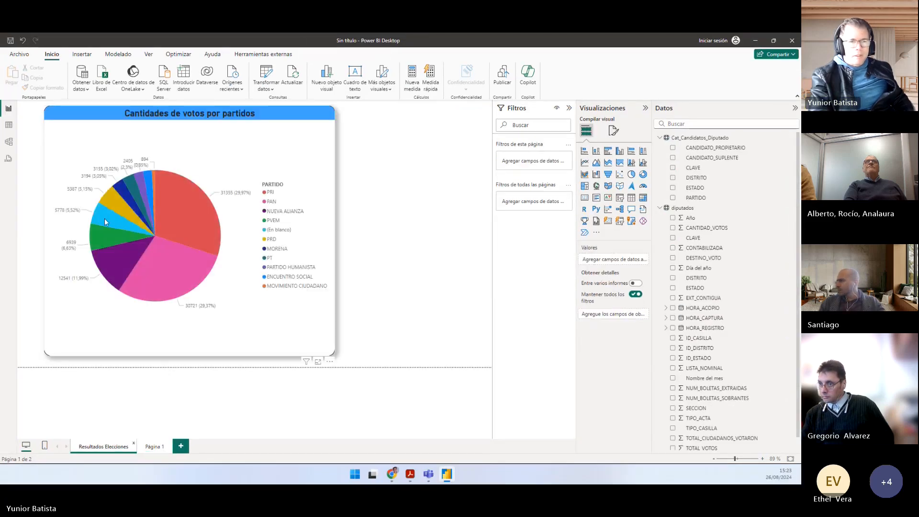
{"action": "mouse_move", "coordinate": [105, 218]}
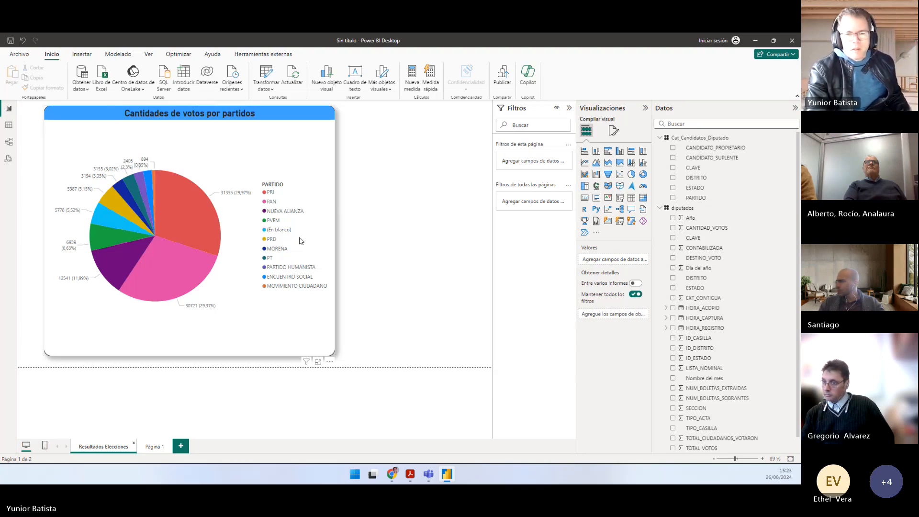
Step: Switch to Práctico.pdf in Acrobat and read the Preguntas instructions of Ejercicio 2 and question a about null votes
{"action": "key", "text": "alt+Tab"}
{"action": "left_click", "coordinate": [371, 223]}
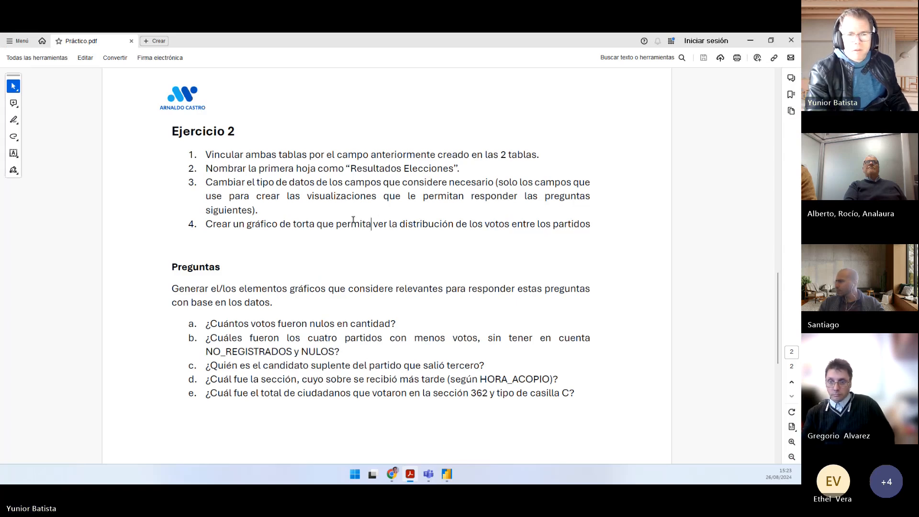
{"action": "scroll", "coordinate": [353, 219], "scroll_direction": "down", "scroll_amount": 1}
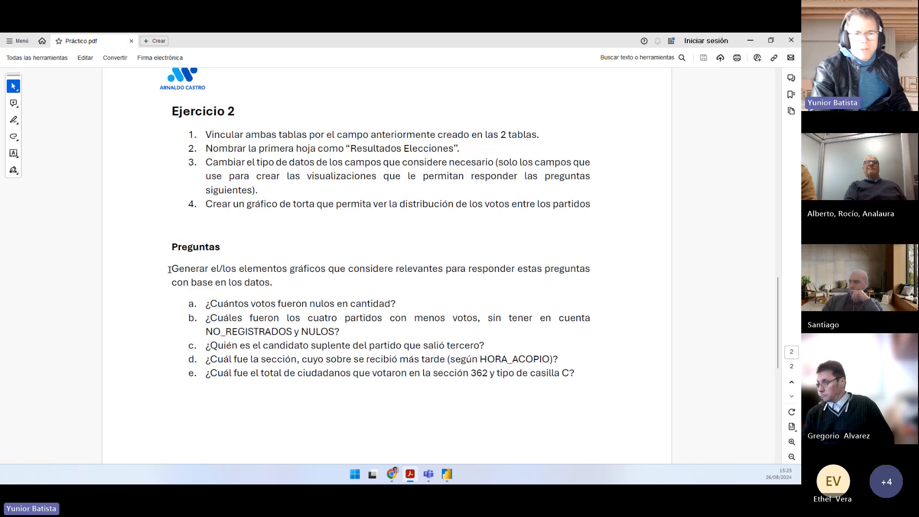
{"action": "left_click_drag", "start_coordinate": [170, 270], "coordinate": [539, 271]}
{"action": "mouse_move", "coordinate": [277, 286]}
{"action": "left_mouse_down"}
{"action": "mouse_move", "coordinate": [170, 282]}
{"action": "mouse_move", "coordinate": [164, 265]}
{"action": "left_mouse_up"}
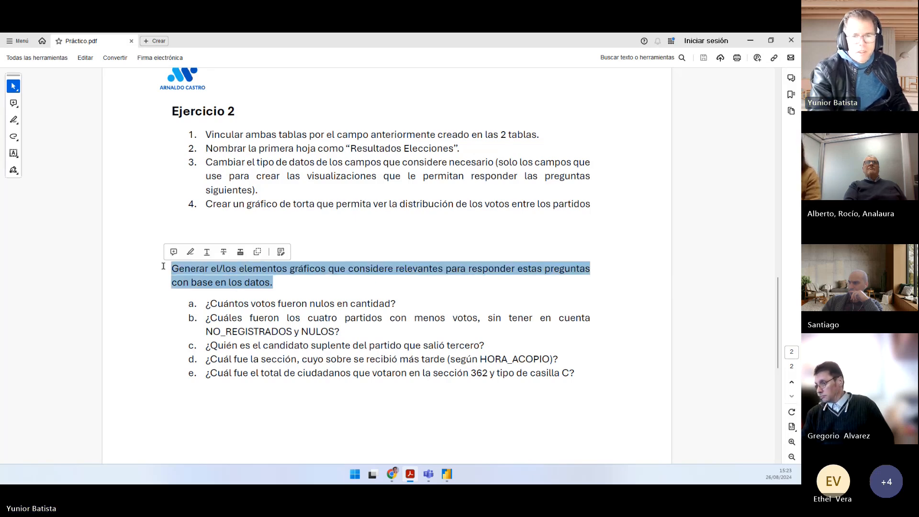
{"action": "left_click_drag", "start_coordinate": [208, 305], "coordinate": [398, 307]}
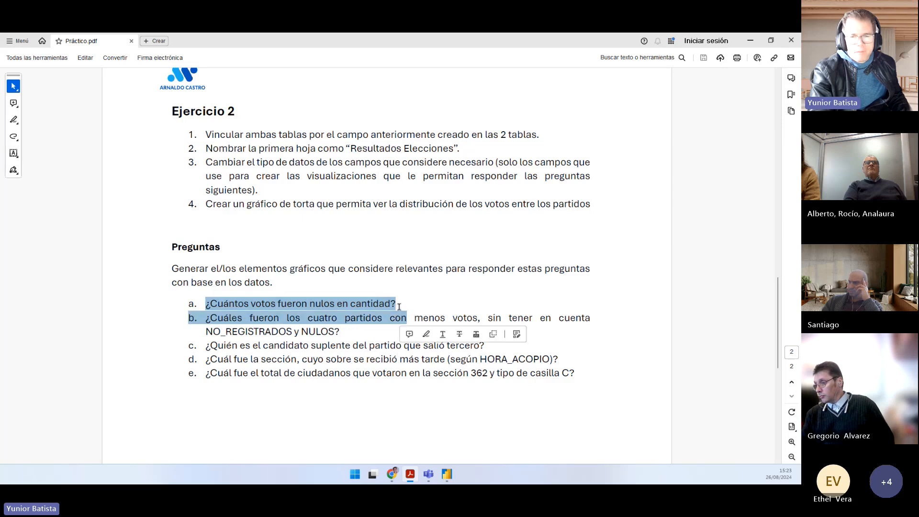
{"action": "left_click", "coordinate": [395, 304]}
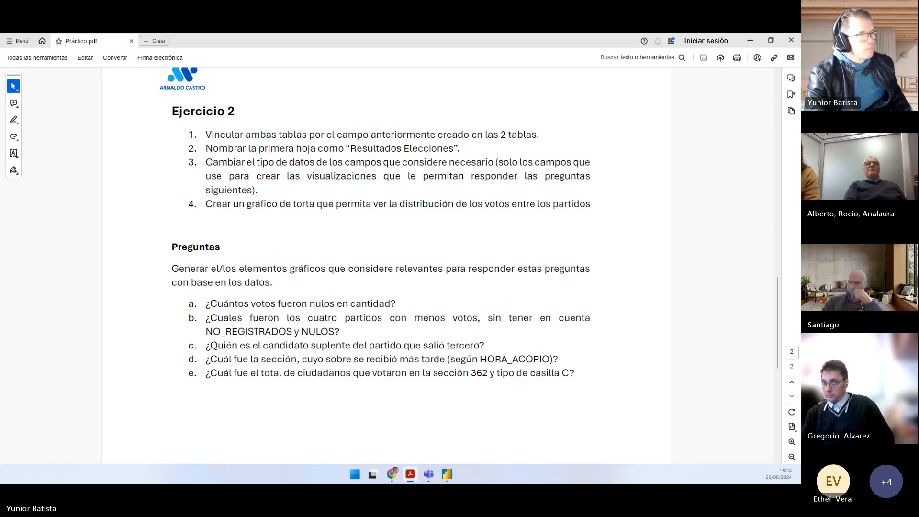
Step: Compare question a of Práctico.pdf with the NO REGISTRADOS and NULOS rows of the CLAVE table on Página 1
{"action": "key", "text": "alt+Tab"}
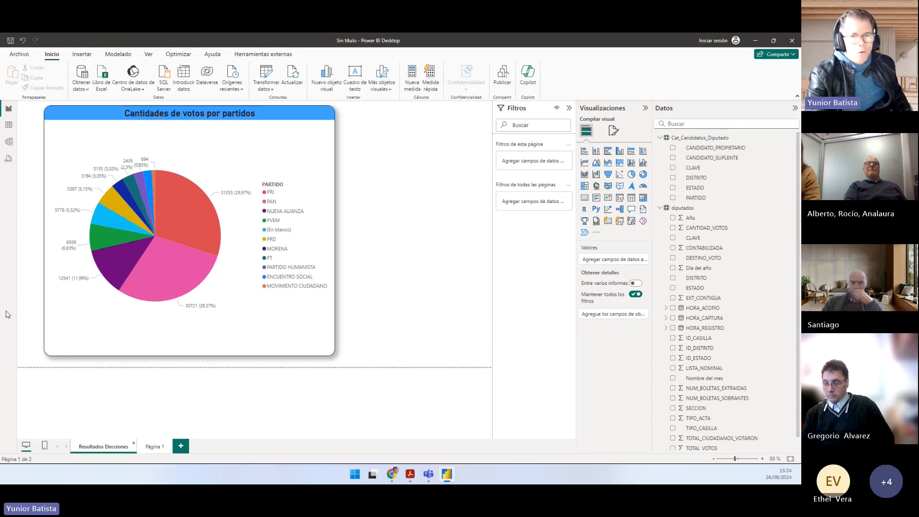
{"action": "key", "text": "alt+Tab"}
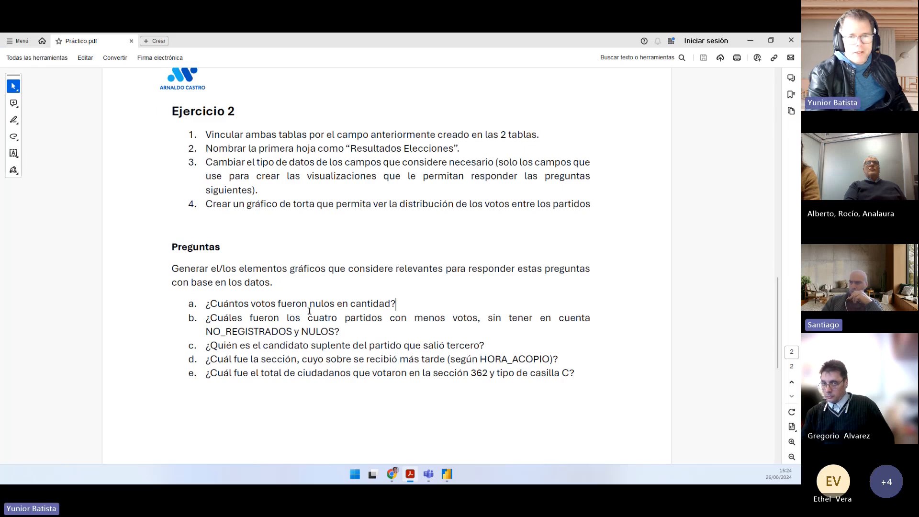
{"action": "key", "text": "alt+Tab"}
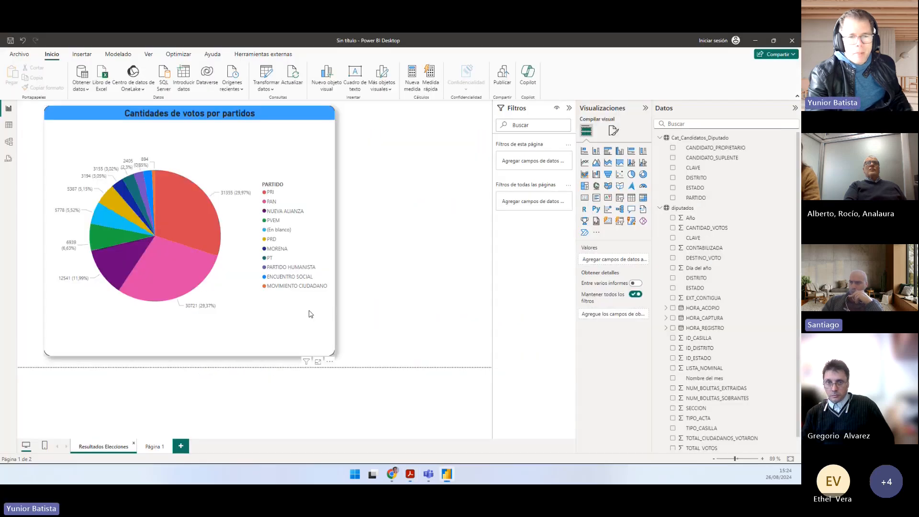
{"action": "left_click", "coordinate": [155, 446]}
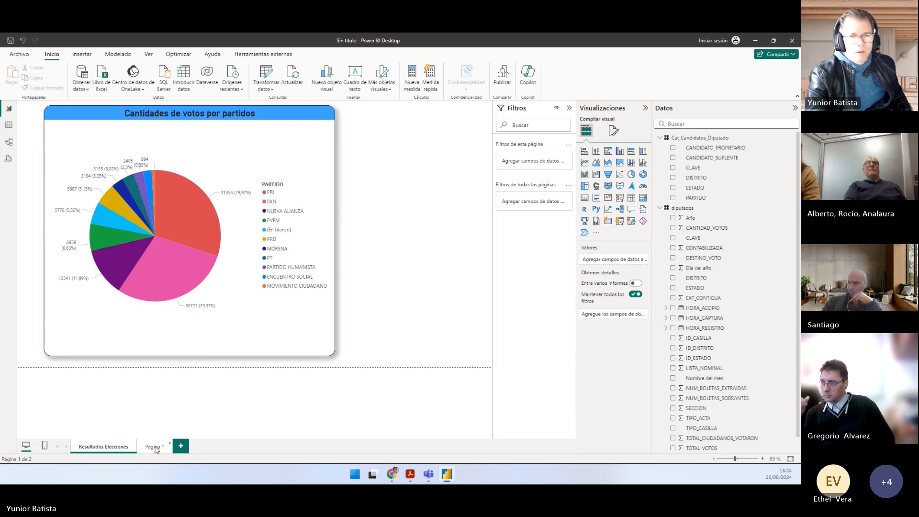
{"action": "left_click", "coordinate": [122, 445]}
{"action": "left_click", "coordinate": [151, 447]}
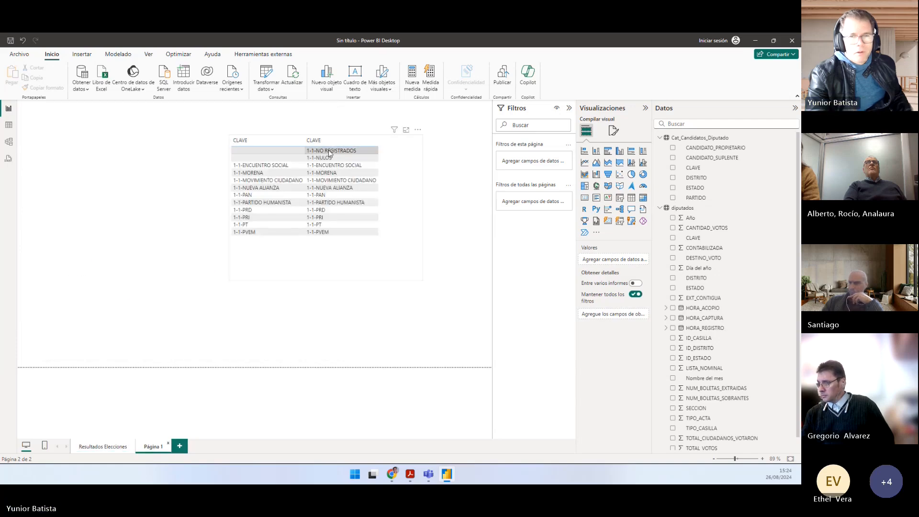
{"action": "key", "text": "alt+Tab"}
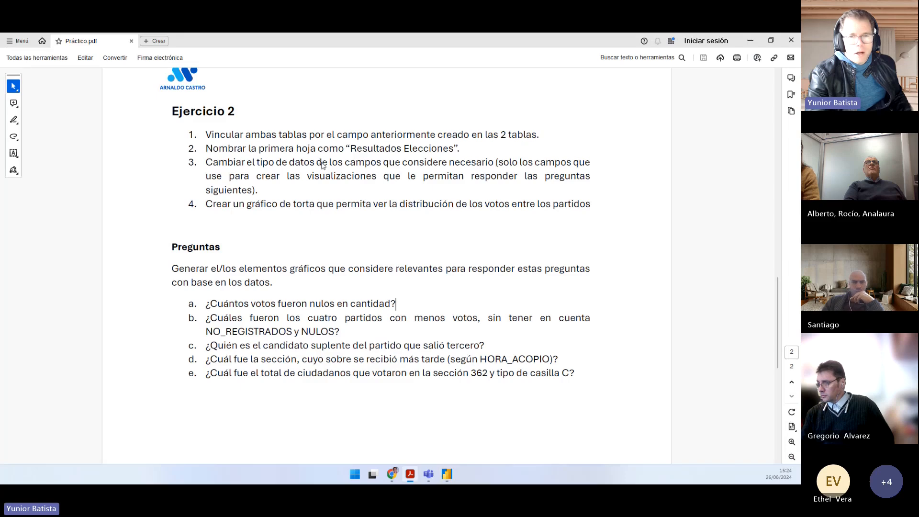
{"action": "key", "text": "alt+Tab"}
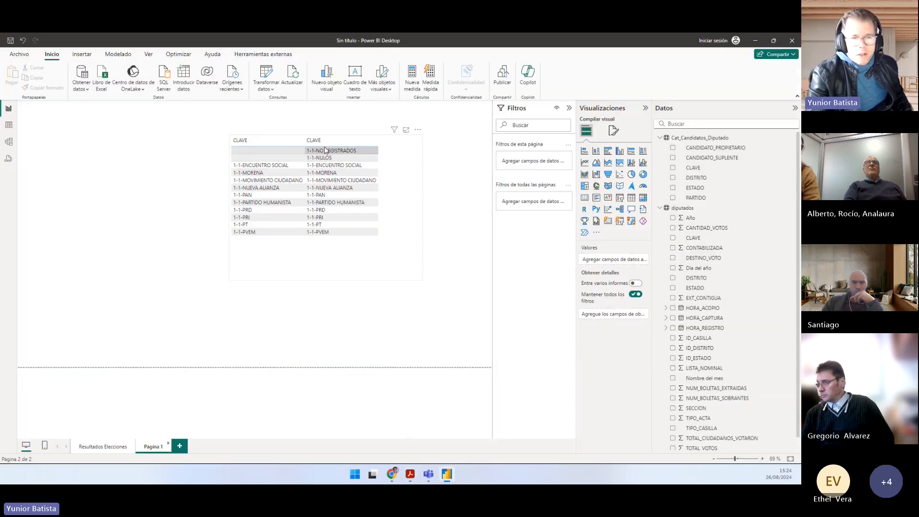
{"action": "key", "text": "alt+Tab"}
{"action": "key", "text": "alt+Tab"}
Step: Return to the Resultados Elecciones page, outline the pie chart's (En blanco) legend entry in red, and clear the annotation
{"action": "left_click", "coordinate": [103, 446]}
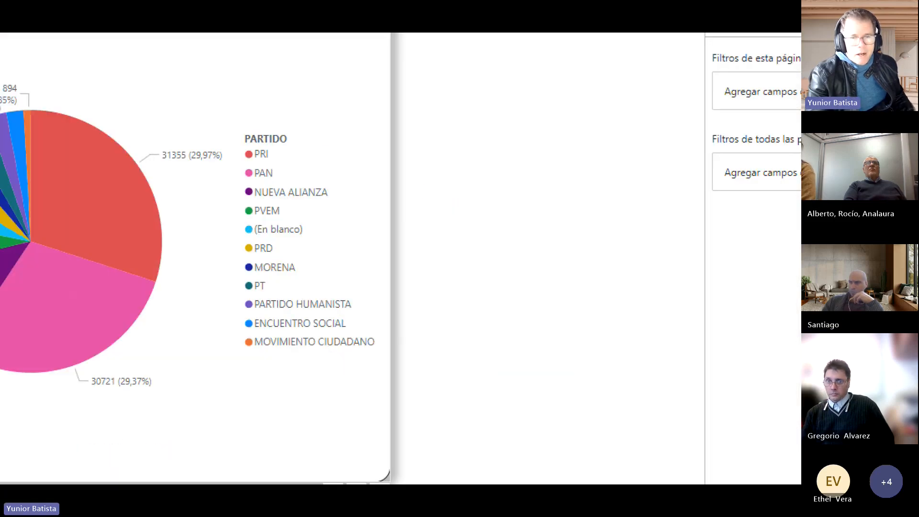
{"action": "left_click_drag", "start_coordinate": [260, 225], "coordinate": [296, 235]}
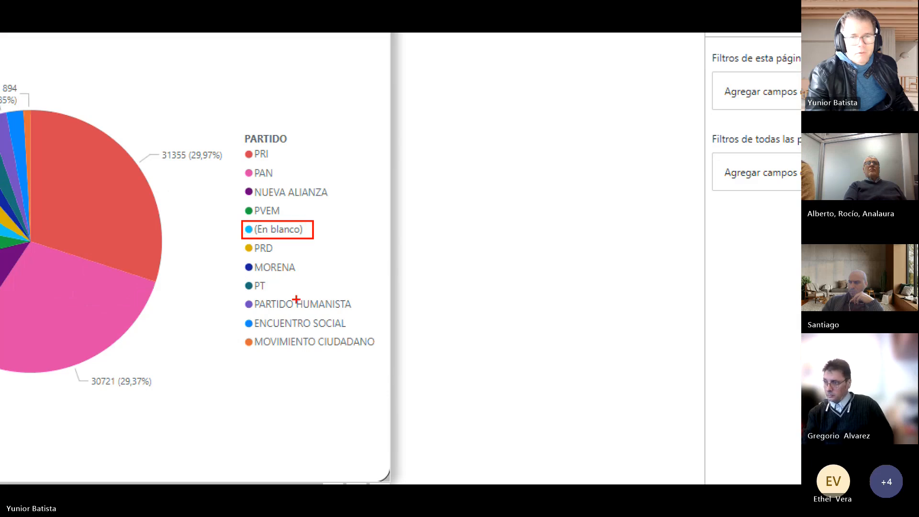
{"action": "key", "text": "Escape"}
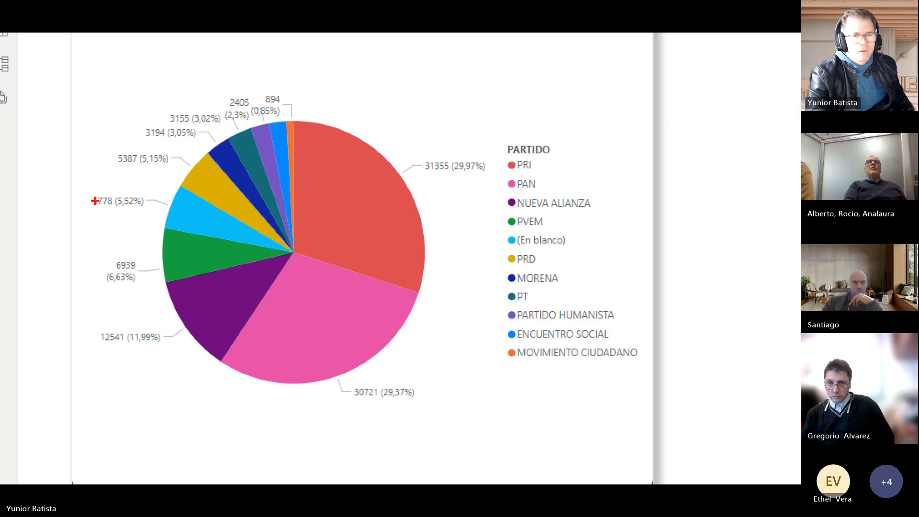
{"action": "left_click_drag", "start_coordinate": [79, 190], "coordinate": [147, 209]}
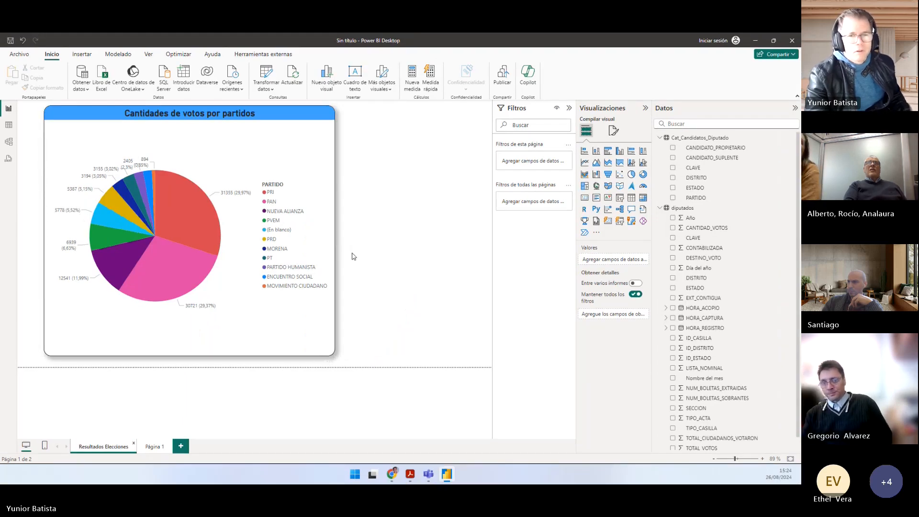
Step: Switch to Práctico.pdf in Acrobat and read question b about the four parties with fewest votes, and question a on null votes
{"action": "key", "text": "alt+Tab"}
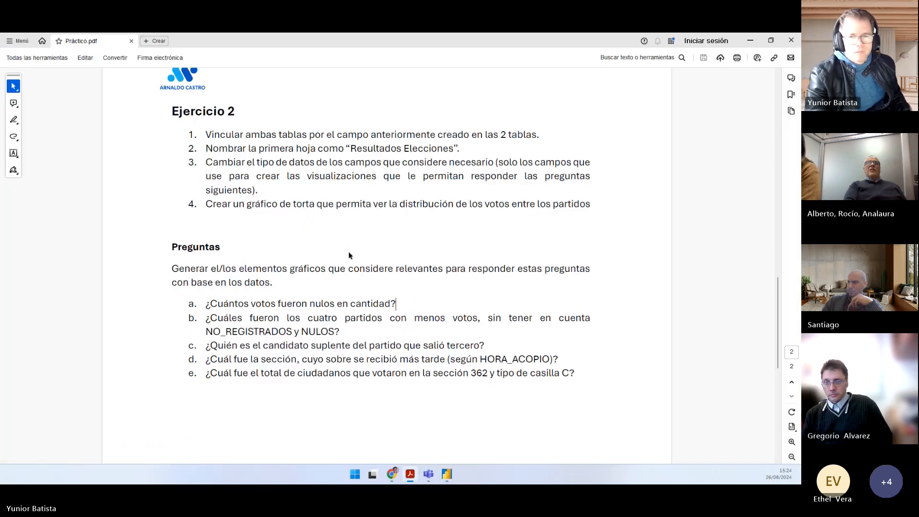
{"action": "scroll", "coordinate": [312, 259], "scroll_direction": "down", "scroll_amount": 1}
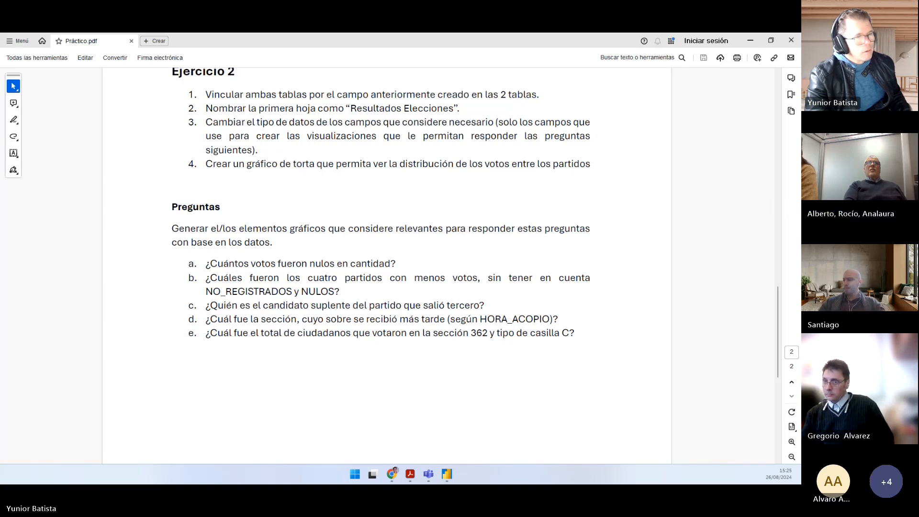
{"action": "left_click", "coordinate": [396, 245]}
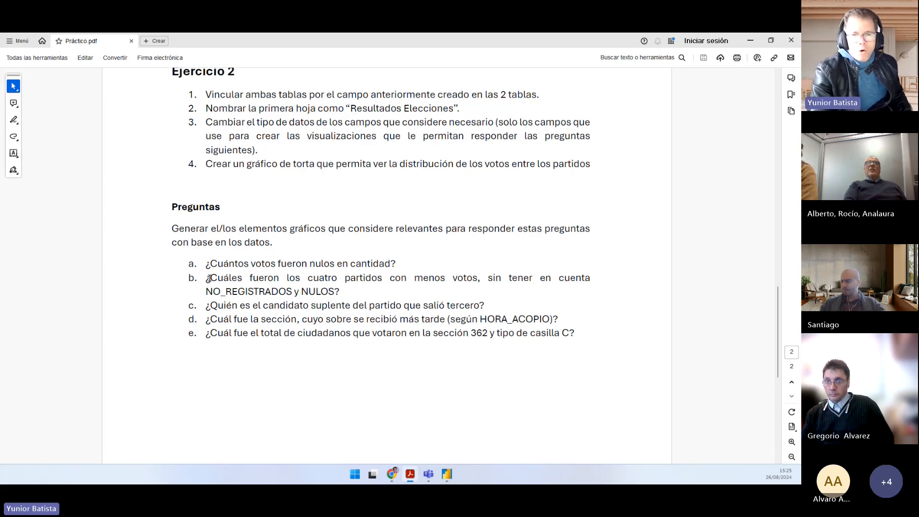
{"action": "mouse_move", "coordinate": [208, 278]}
{"action": "left_mouse_down"}
{"action": "mouse_move", "coordinate": [530, 279]}
{"action": "mouse_move", "coordinate": [393, 305]}
{"action": "mouse_move", "coordinate": [324, 291]}
{"action": "mouse_move", "coordinate": [341, 293]}
{"action": "left_mouse_up"}
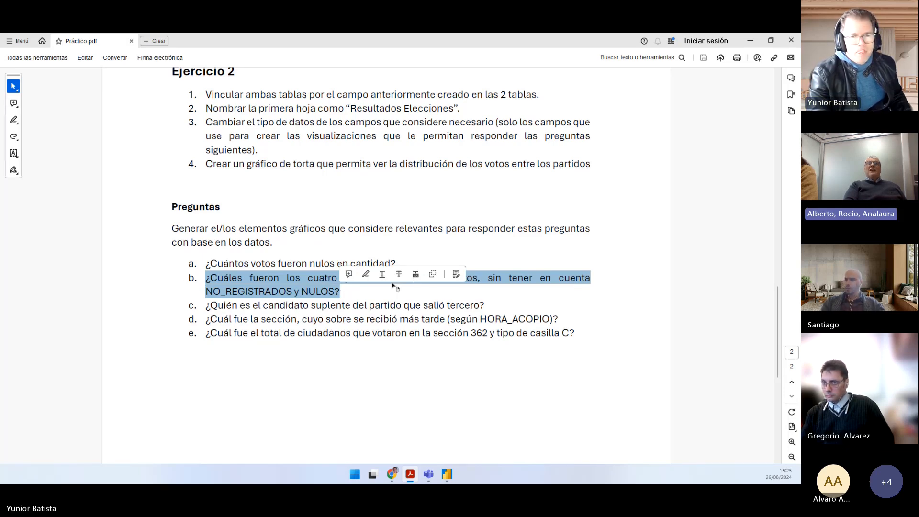
{"action": "key", "text": "alt+Tab"}
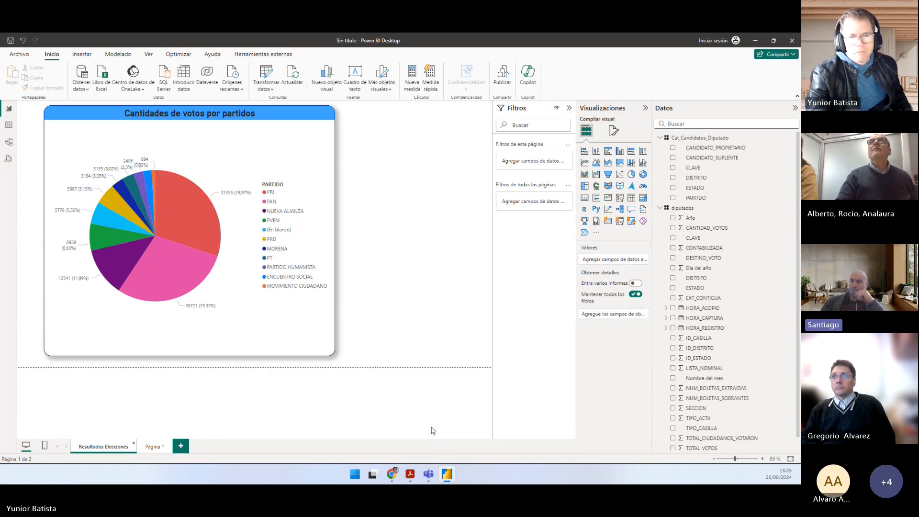
{"action": "left_click", "coordinate": [452, 476]}
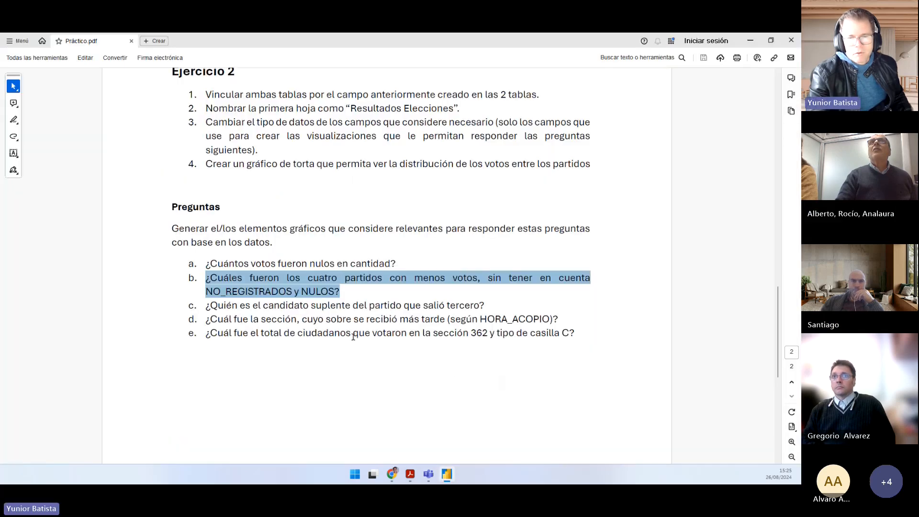
{"action": "left_click", "coordinate": [335, 305]}
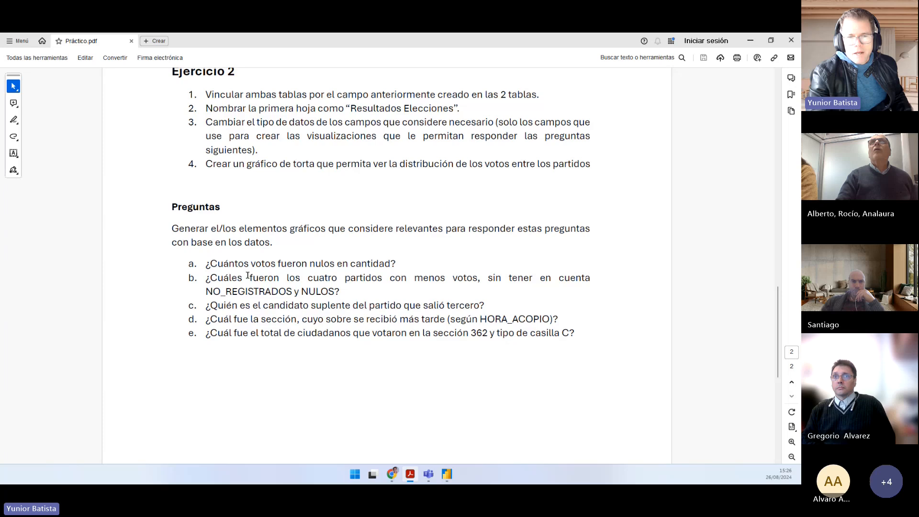
{"action": "left_click_drag", "start_coordinate": [242, 262], "coordinate": [375, 266]}
Step: Switch to Power BI, outline the 1-1-NULOS cell of the CLAVE table on Página 1 in red, and clear the annotation
{"action": "key", "text": "alt+Tab"}
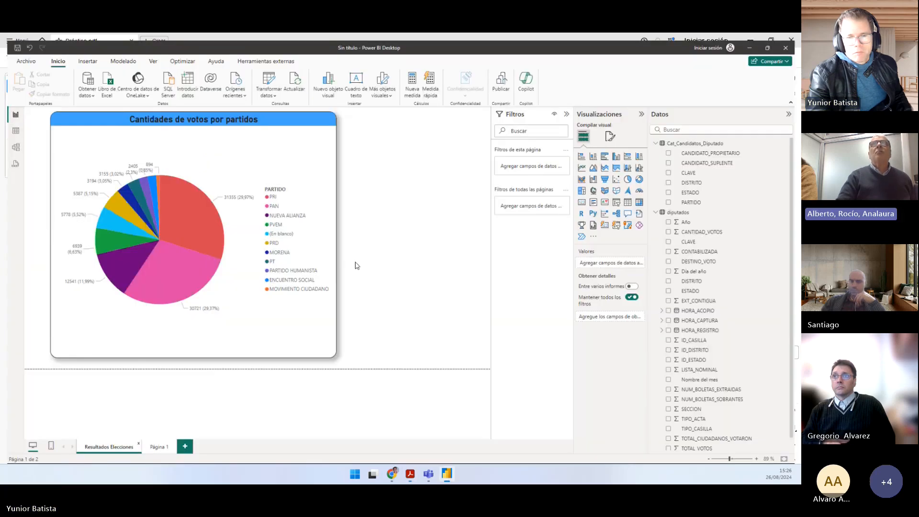
{"action": "left_click", "coordinate": [154, 445]}
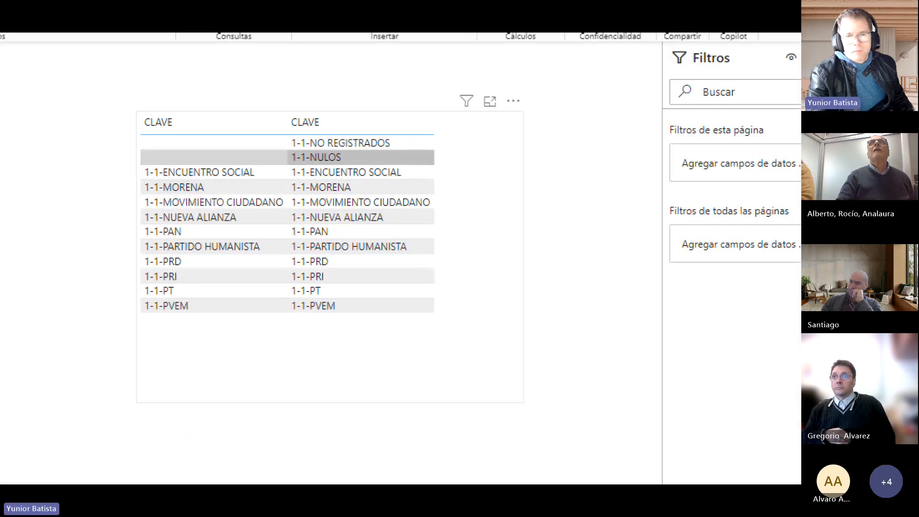
{"action": "left_click", "coordinate": [309, 157]}
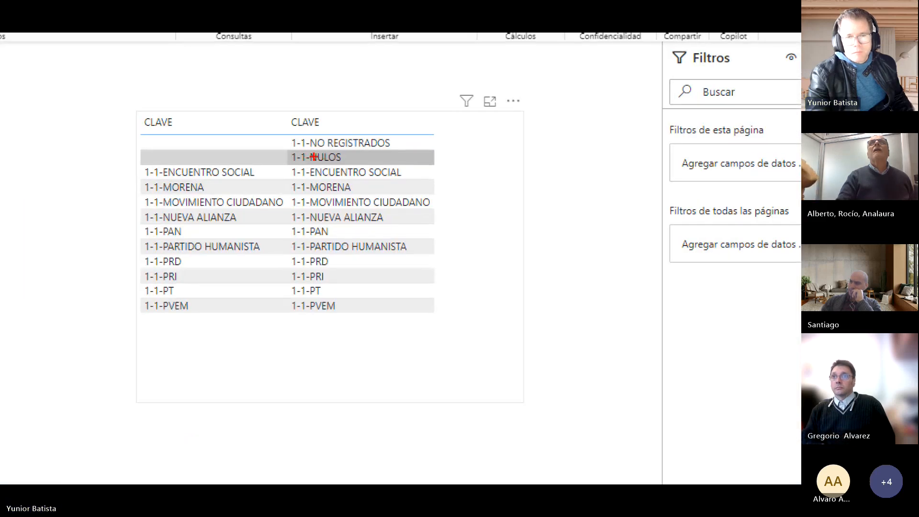
{"action": "left_click_drag", "start_coordinate": [279, 149], "coordinate": [353, 164]}
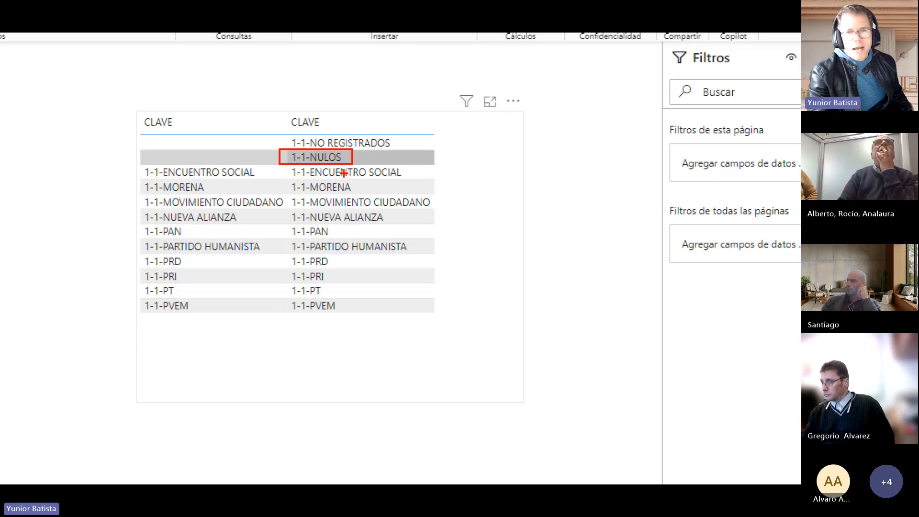
{"action": "key", "text": "Escape"}
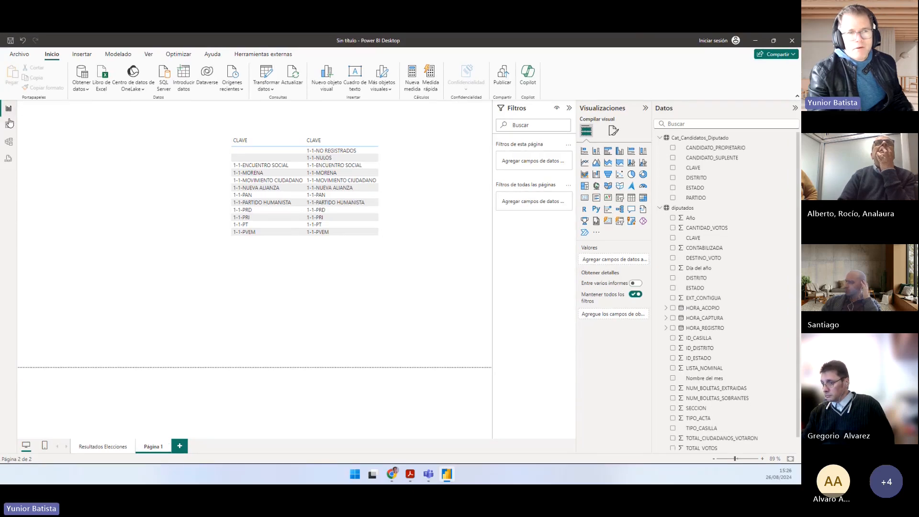
Step: Create a slicer with the CLAVE field of diputados beside the pie chart on the Resultados Elecciones page
{"action": "left_click", "coordinate": [88, 447]}
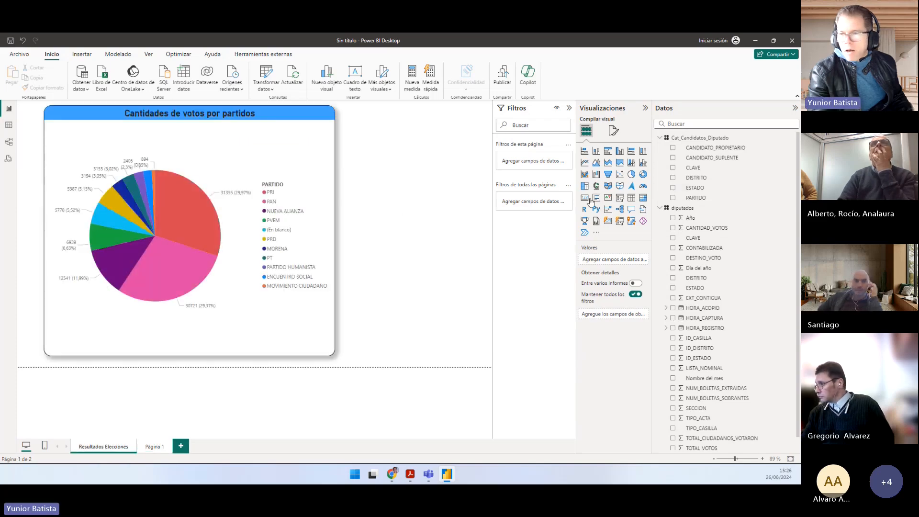
{"action": "left_click", "coordinate": [660, 138]}
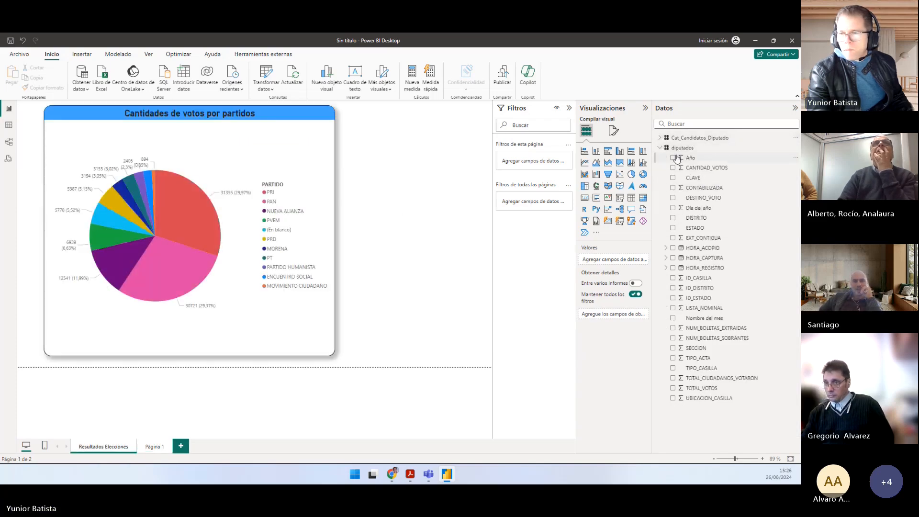
{"action": "left_click_drag", "start_coordinate": [637, 178], "coordinate": [443, 180]}
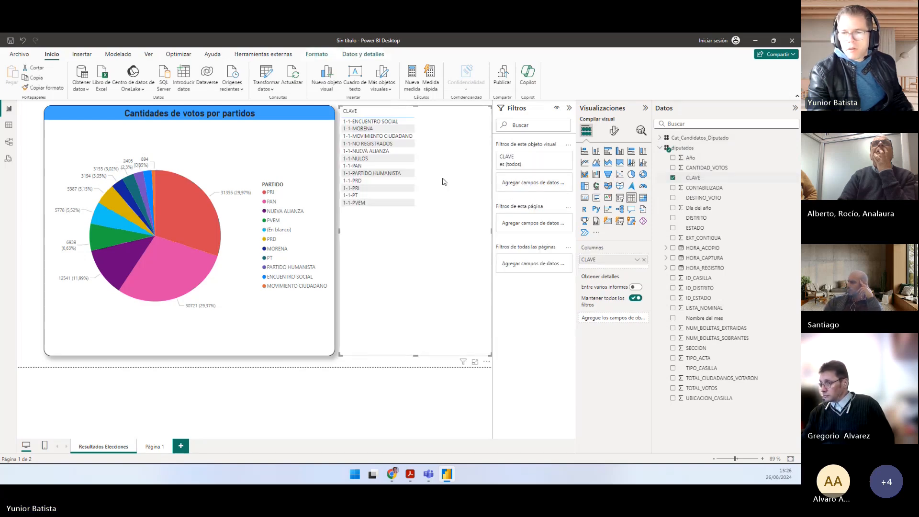
{"action": "left_click", "coordinate": [620, 200]}
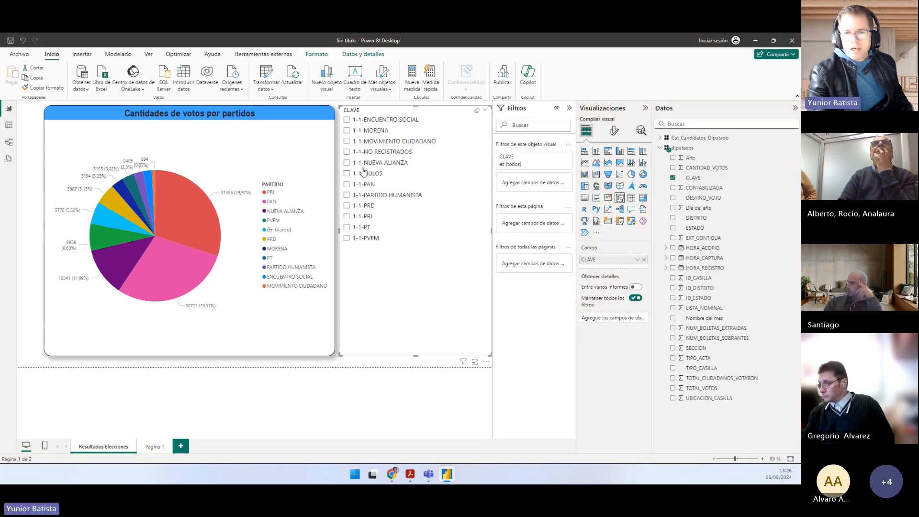
Step: Filter the pie chart by 1-1-NULOS to check the null votes, clear the filter, and delete the CLAVE slicer
{"action": "left_click", "coordinate": [347, 174]}
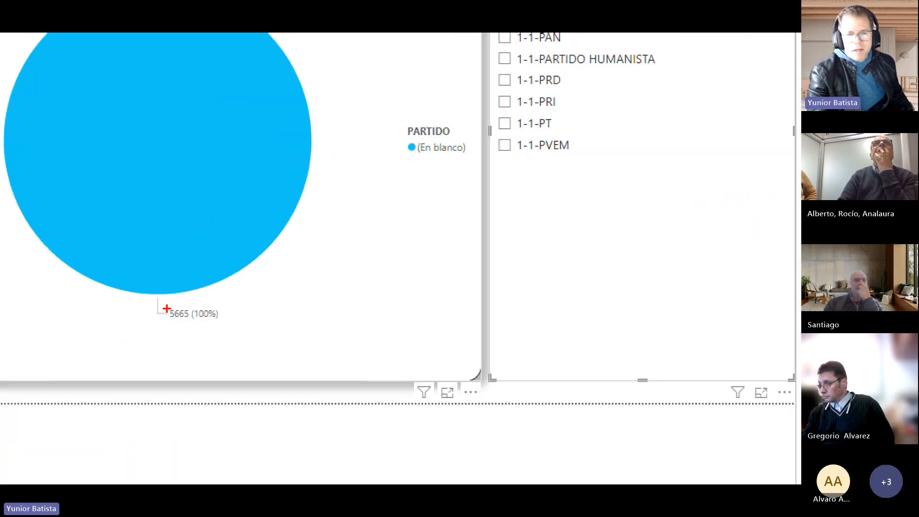
{"action": "left_click_drag", "start_coordinate": [166, 309], "coordinate": [190, 320]}
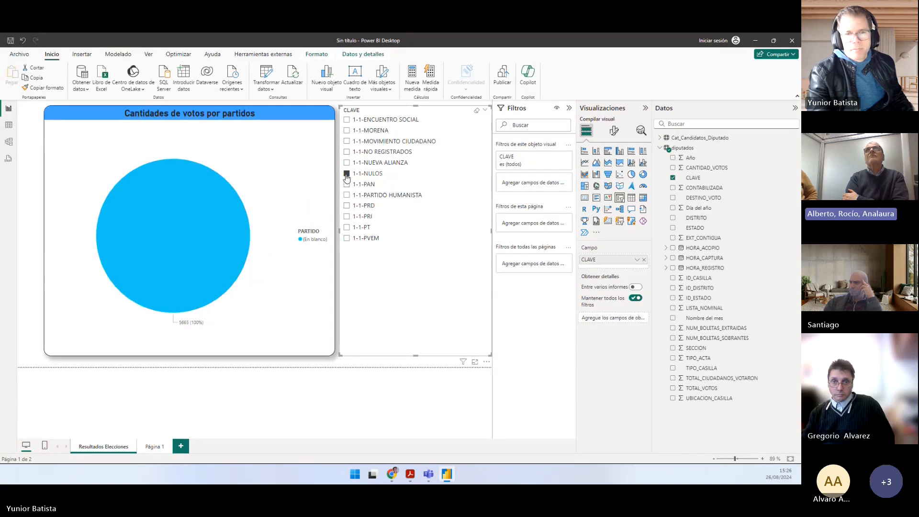
{"action": "left_click", "coordinate": [346, 175]}
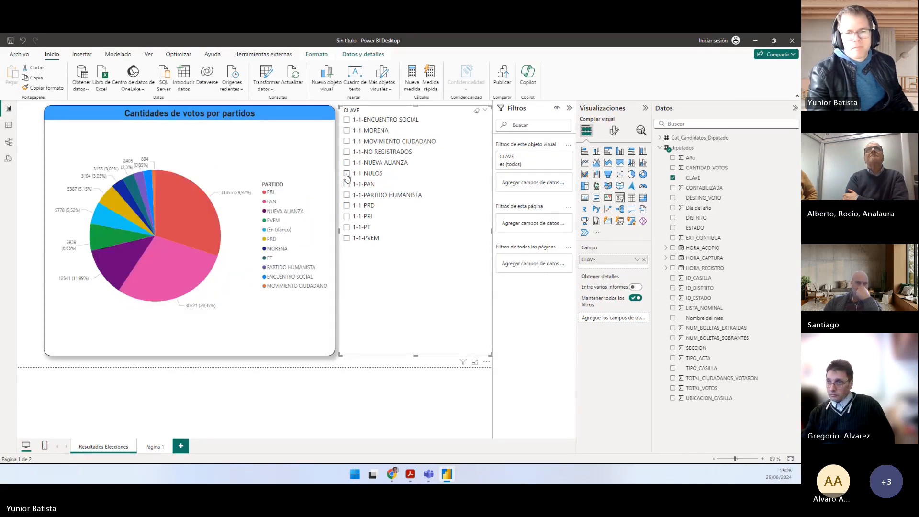
{"action": "key", "text": "Delete"}
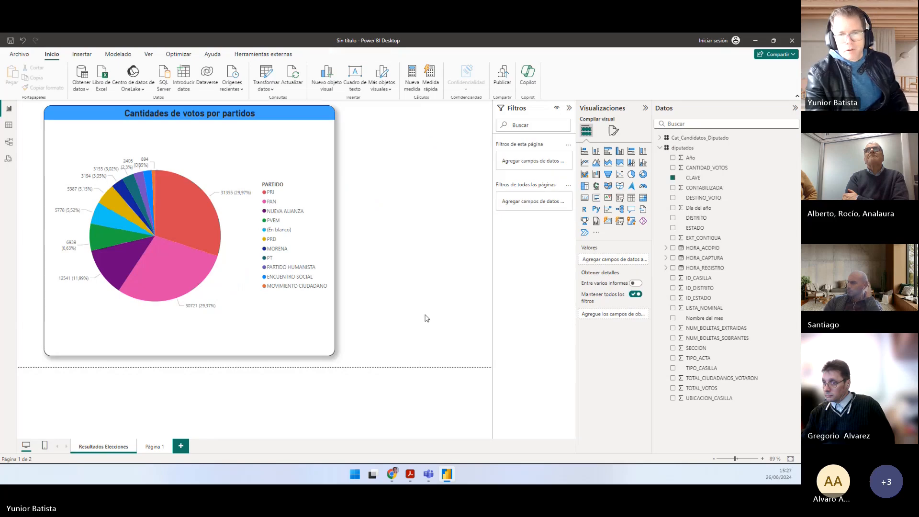
Step: Switch to Práctico.pdf in Acrobat and highlight question b about the four parties with fewest votes, excluding NO_REGISTRADOS and NULOS
{"action": "key", "text": "alt+Tab"}
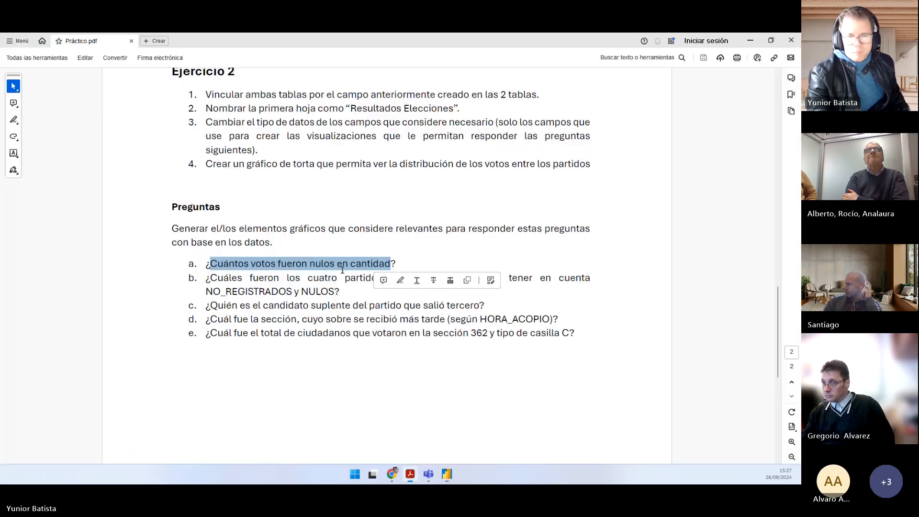
{"action": "left_click", "coordinate": [262, 281]}
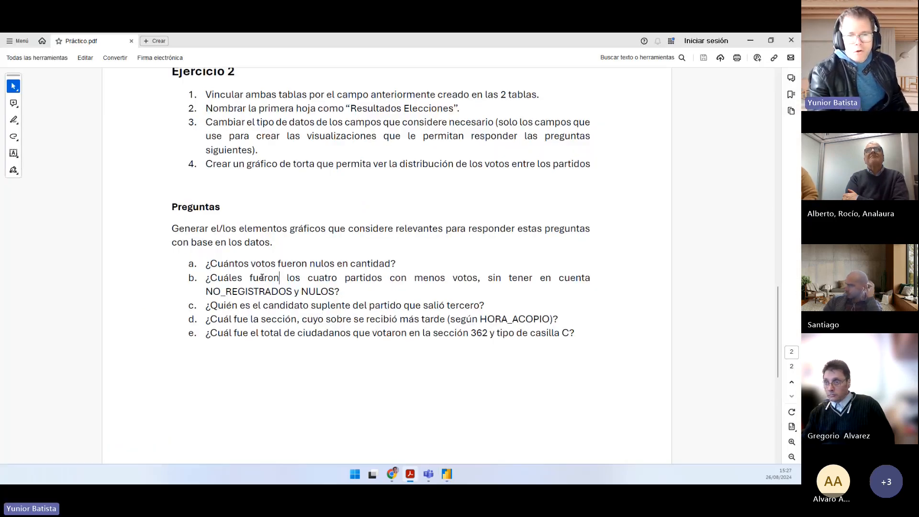
{"action": "left_click_drag", "start_coordinate": [431, 276], "coordinate": [537, 276]}
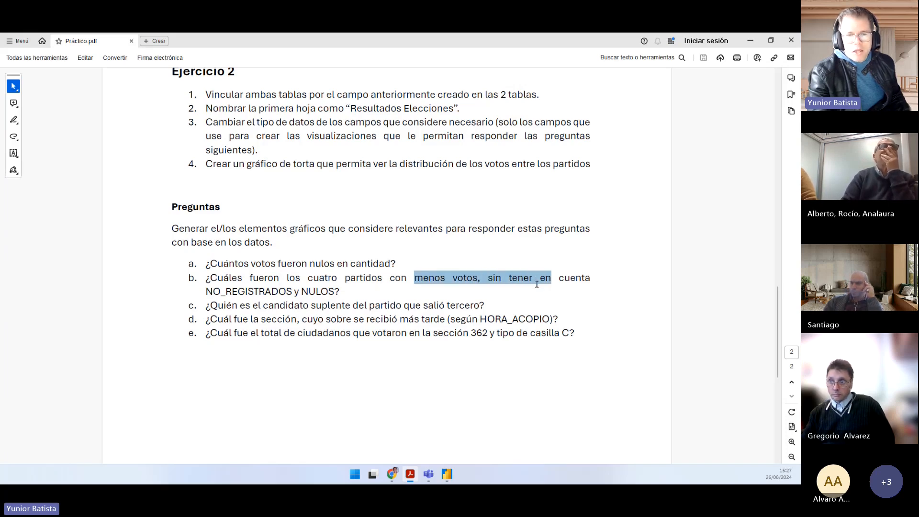
{"action": "left_click_drag", "start_coordinate": [367, 306], "coordinate": [340, 292]}
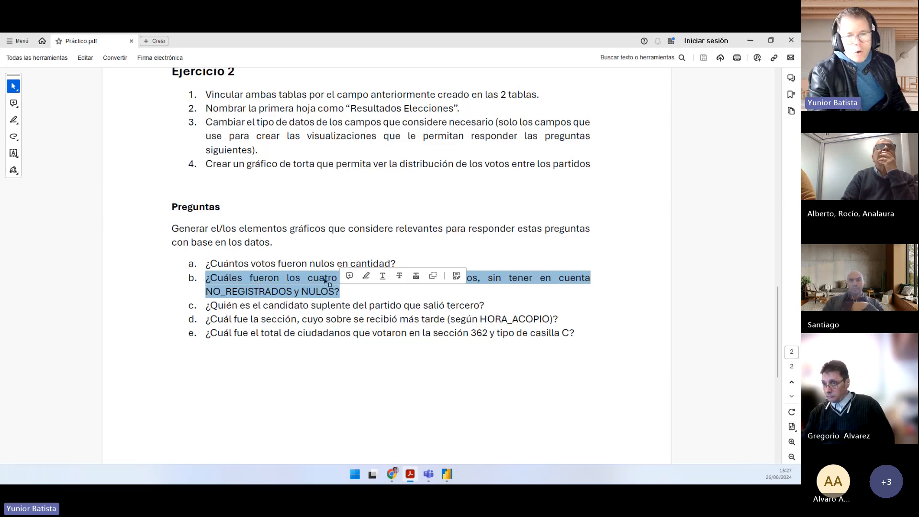
Step: Clear the highlight on question b, switch to Power BI, and widen the votes-by-party pie chart slightly
{"action": "left_click", "coordinate": [336, 292]}
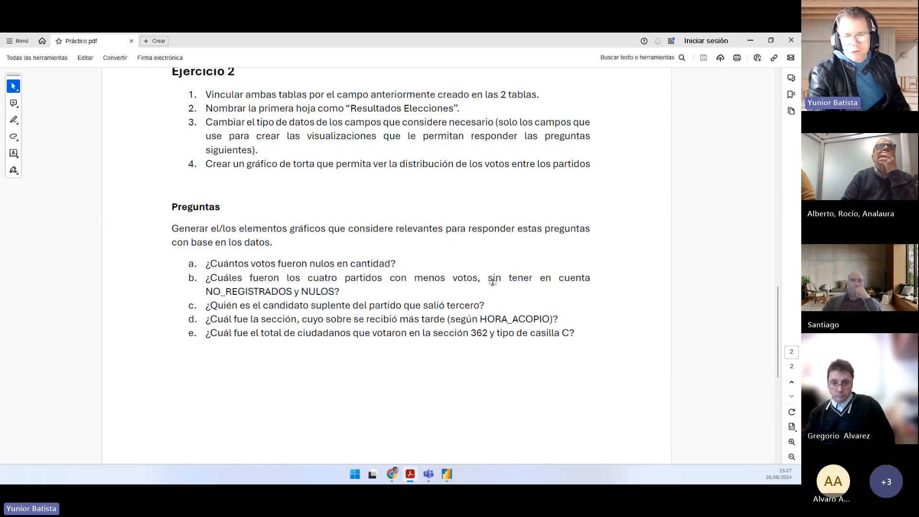
{"action": "key", "text": "alt+Tab"}
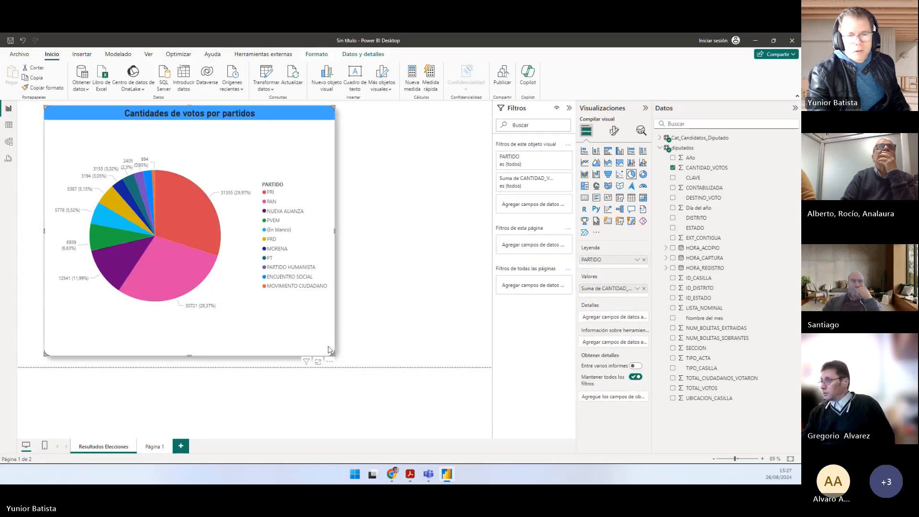
{"action": "mouse_move", "coordinate": [332, 354]}
{"action": "left_mouse_down"}
{"action": "mouse_move", "coordinate": [325, 351]}
{"action": "mouse_move", "coordinate": [344, 353]}
{"action": "left_mouse_up"}
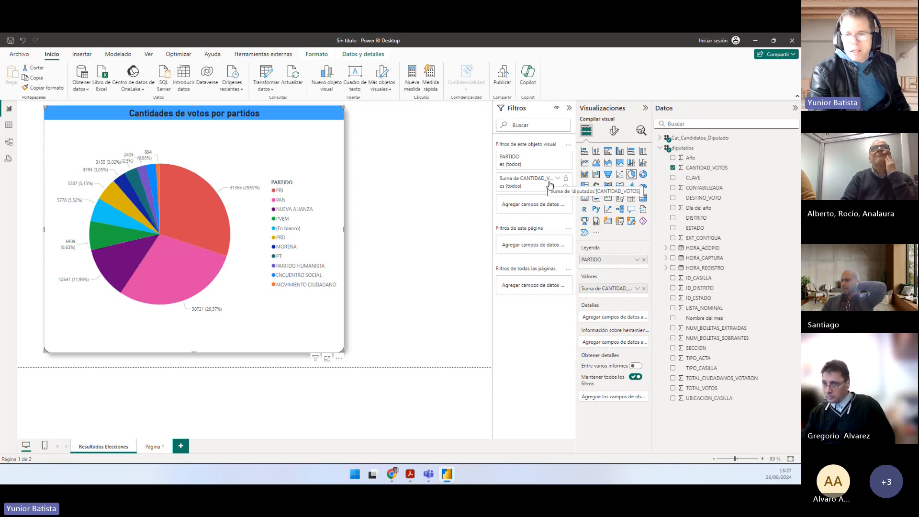
Step: Filter the pie chart's PARTIDO field with a Top N filter showing the Inferior 4 by sum of CANTIDAD_VOTOS
{"action": "left_click", "coordinate": [556, 157]}
{"action": "left_click", "coordinate": [539, 187]}
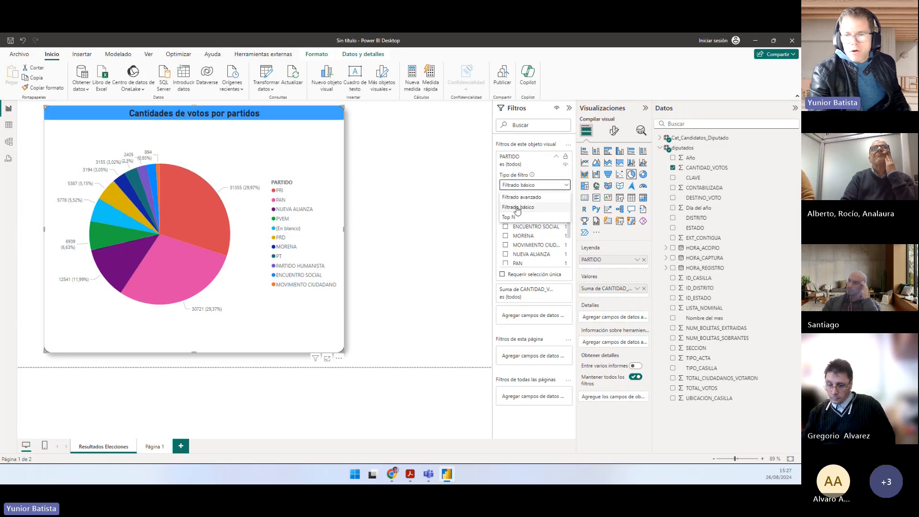
{"action": "left_click", "coordinate": [508, 217]}
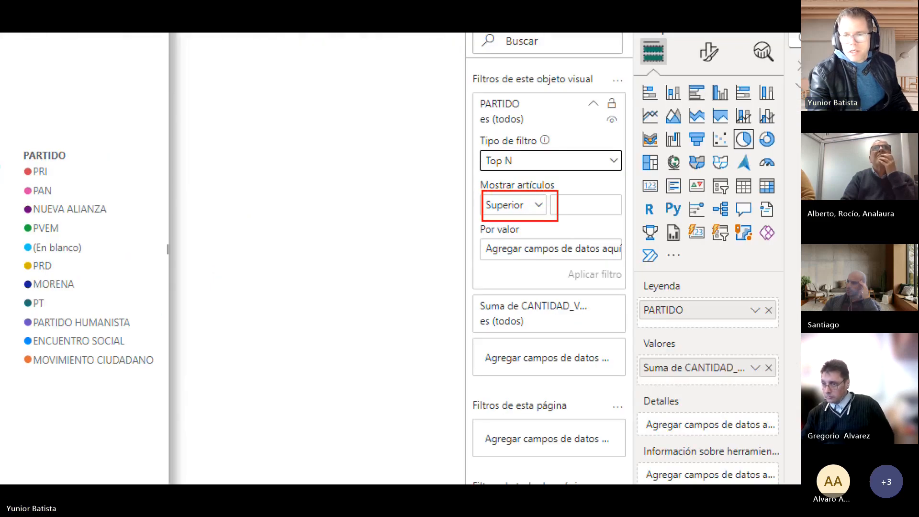
{"action": "left_click", "coordinate": [514, 204]}
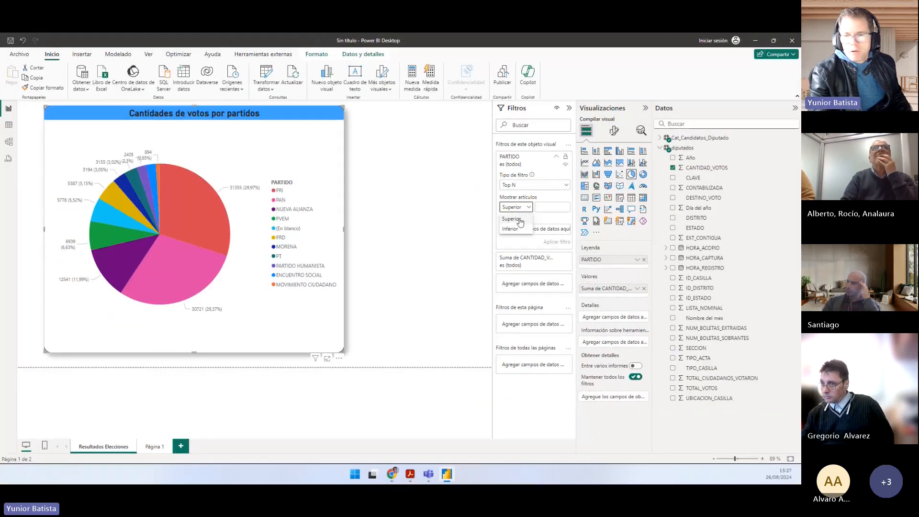
{"action": "left_click", "coordinate": [510, 228]}
{"action": "left_click", "coordinate": [551, 207]}
{"action": "type", "text": "4"}
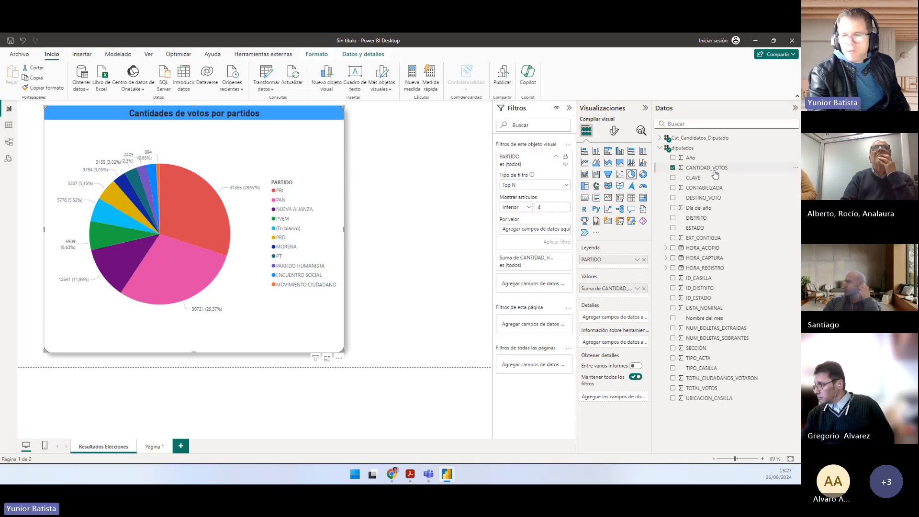
{"action": "left_click_drag", "start_coordinate": [718, 172], "coordinate": [533, 234]}
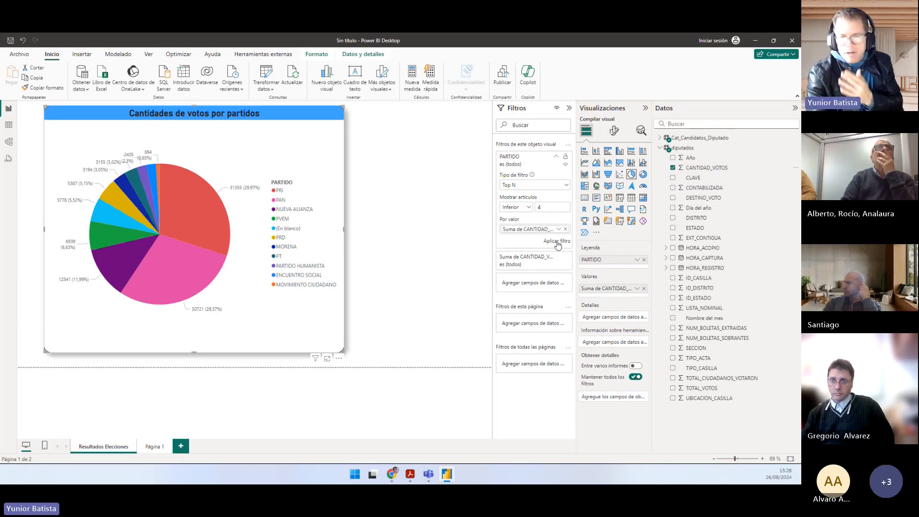
{"action": "left_click", "coordinate": [557, 241]}
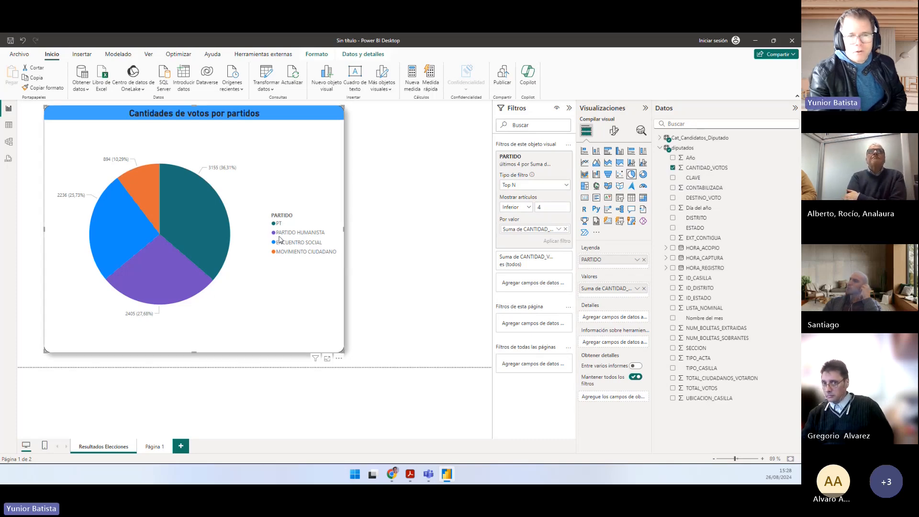
Step: Remove CANTIDAD_VOTOS as the Top N filter's value, add it again, and reapply the filter
{"action": "left_click", "coordinate": [565, 230]}
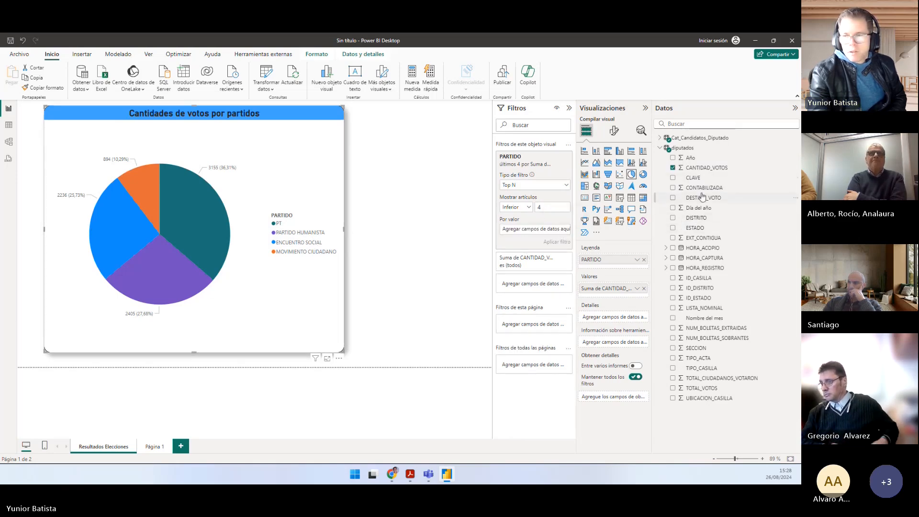
{"action": "left_click_drag", "start_coordinate": [706, 167], "coordinate": [534, 231]}
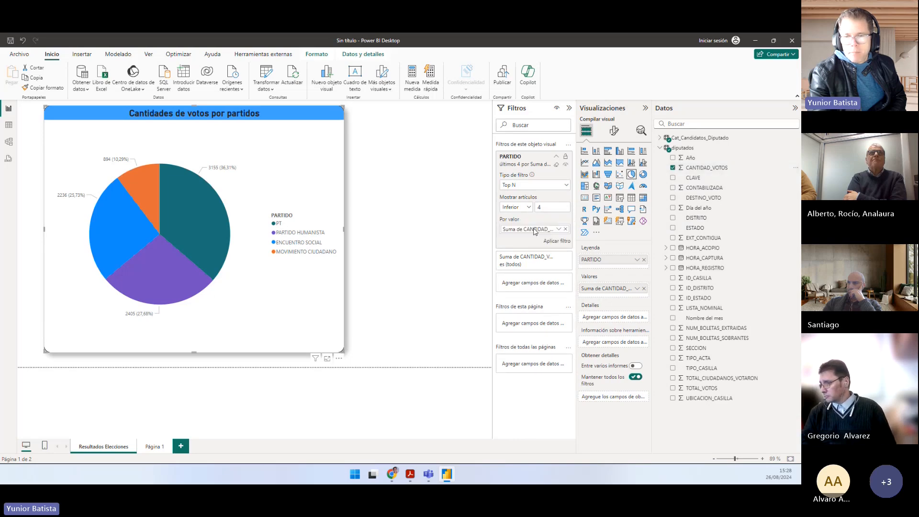
{"action": "left_click", "coordinate": [553, 241]}
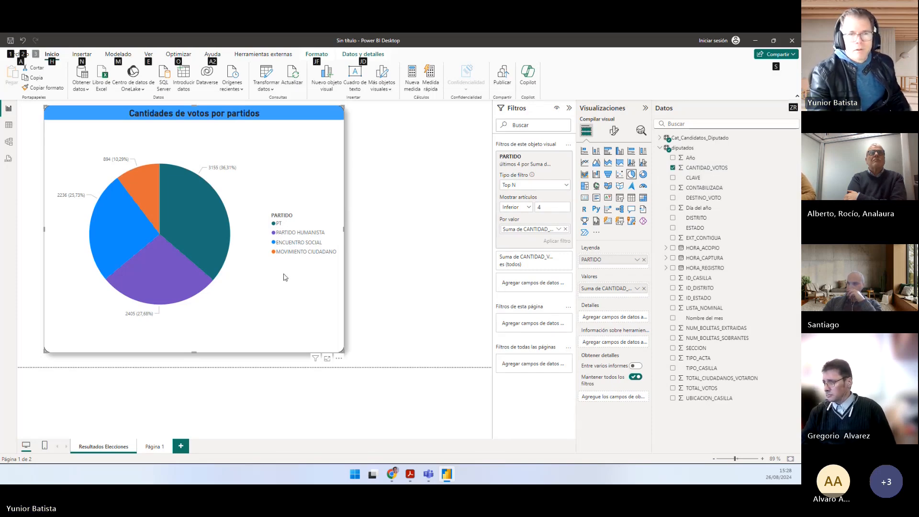
Step: Switch to Práctico.pdf in Acrobat and highlight question c about the substitute candidate of the third-placed party
{"action": "key", "text": "alt+Tab"}
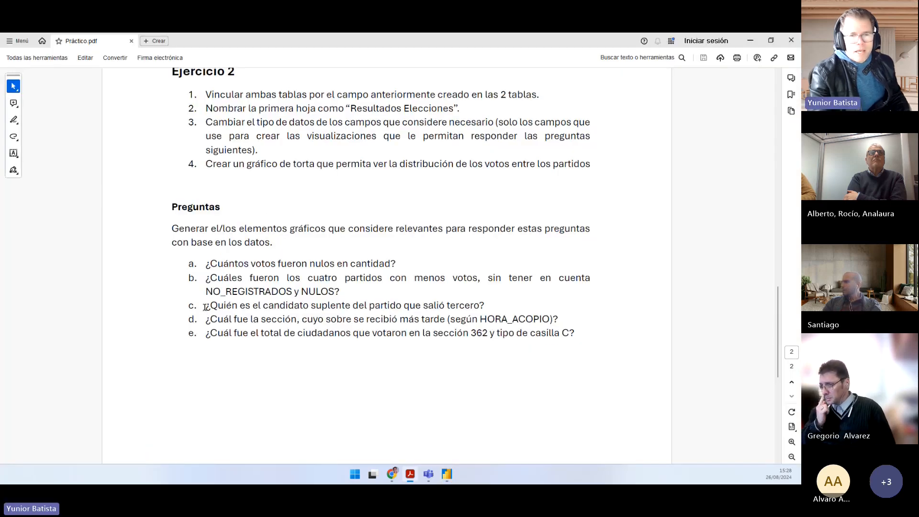
{"action": "left_click_drag", "start_coordinate": [206, 306], "coordinate": [496, 306]}
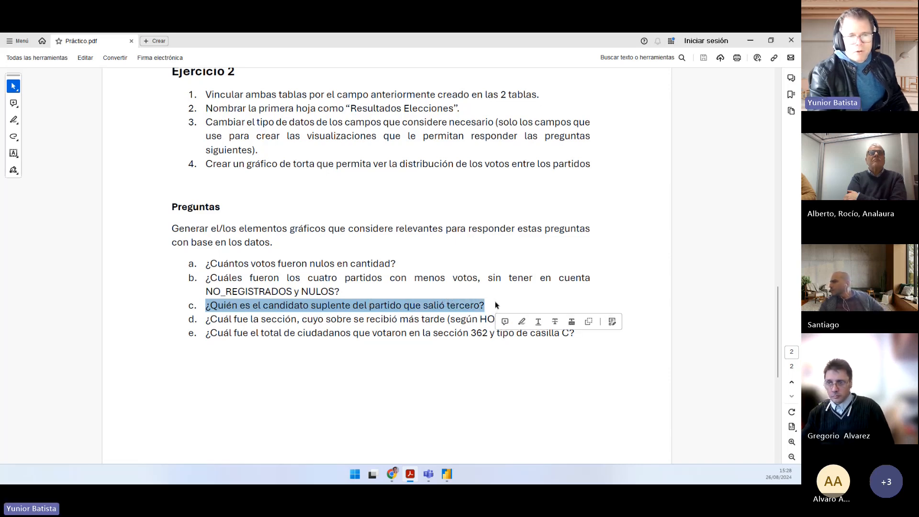
Step: In Power BI, shrink the pie chart, place a copy beside it, clear the copy's PARTIDO filter, and enlarge the copy
{"action": "key", "text": "alt+Tab"}
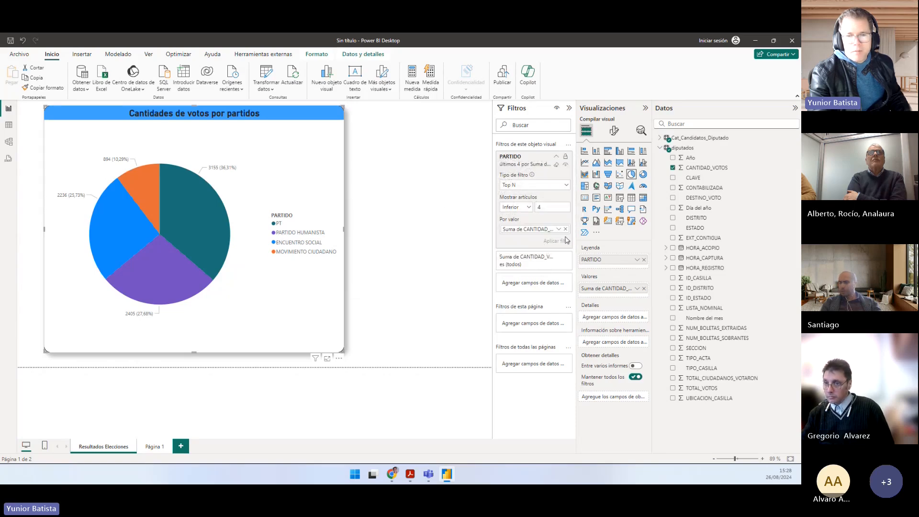
{"action": "left_click_drag", "start_coordinate": [343, 352], "coordinate": [211, 269]}
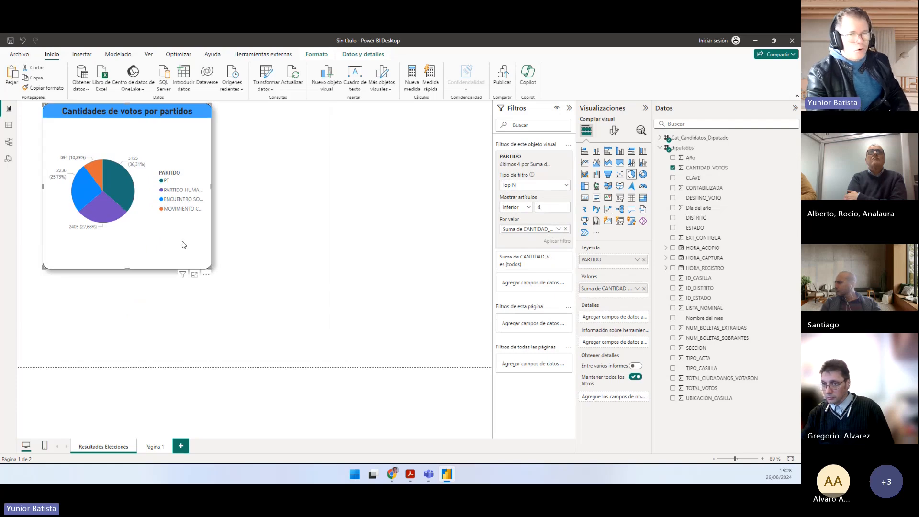
{"action": "key", "text": "ctrl+v"}
{"action": "left_click_drag", "start_coordinate": [154, 238], "coordinate": [353, 236]}
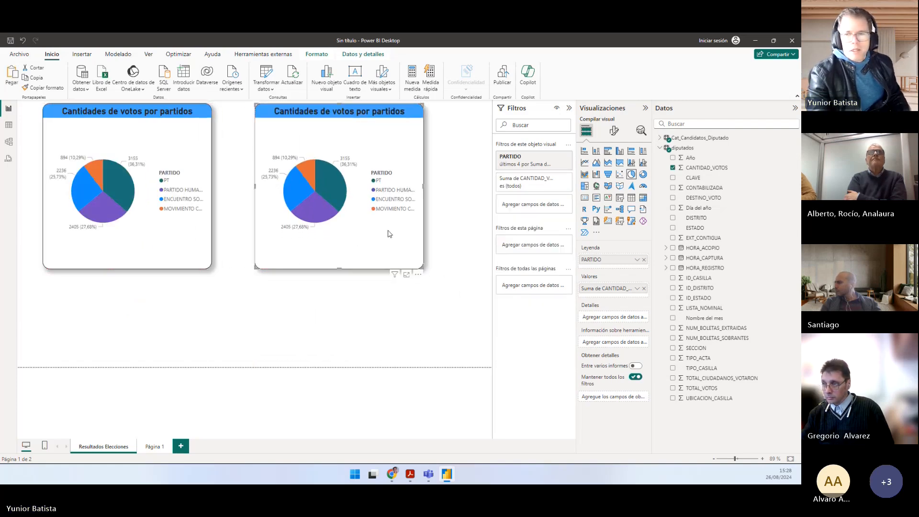
{"action": "left_click", "coordinate": [556, 165]}
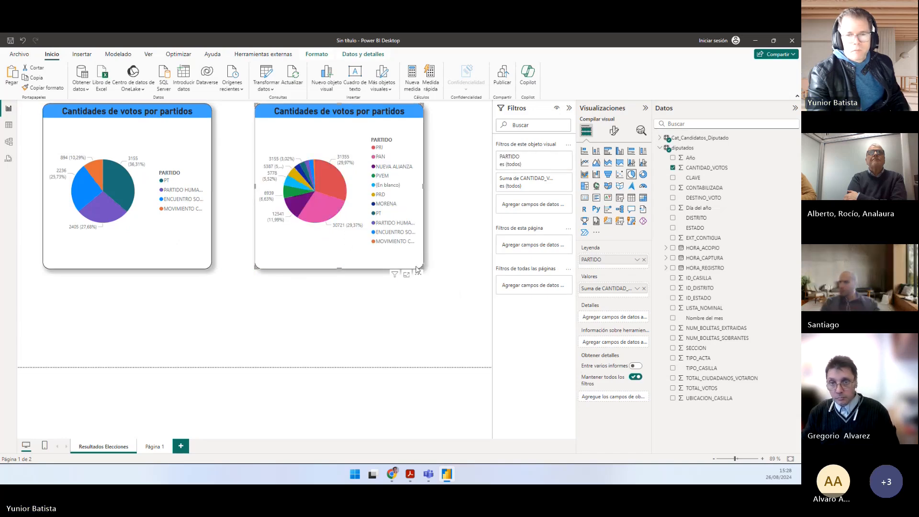
{"action": "left_click_drag", "start_coordinate": [423, 268], "coordinate": [481, 323]}
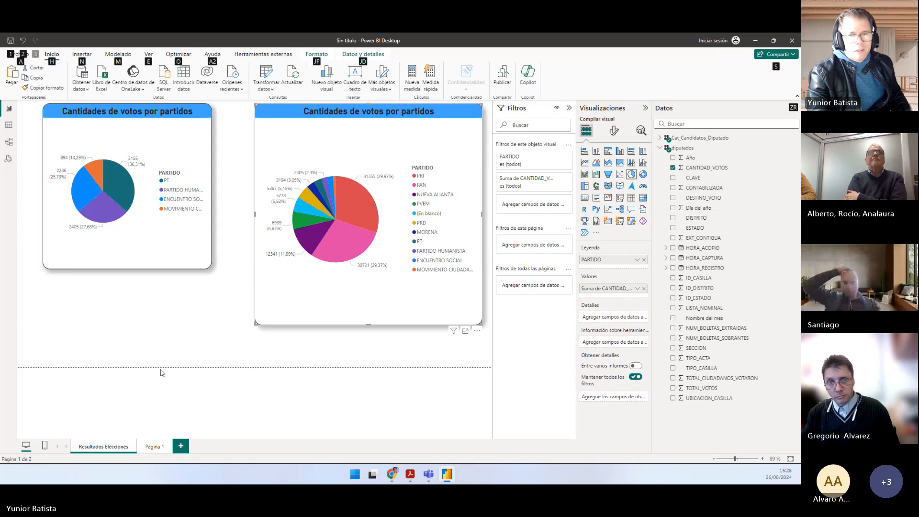
Step: Switch to Práctico.pdf and highlight "tercero?" and "candidato suplente del partido" in question c
{"action": "key", "text": "alt+Tab"}
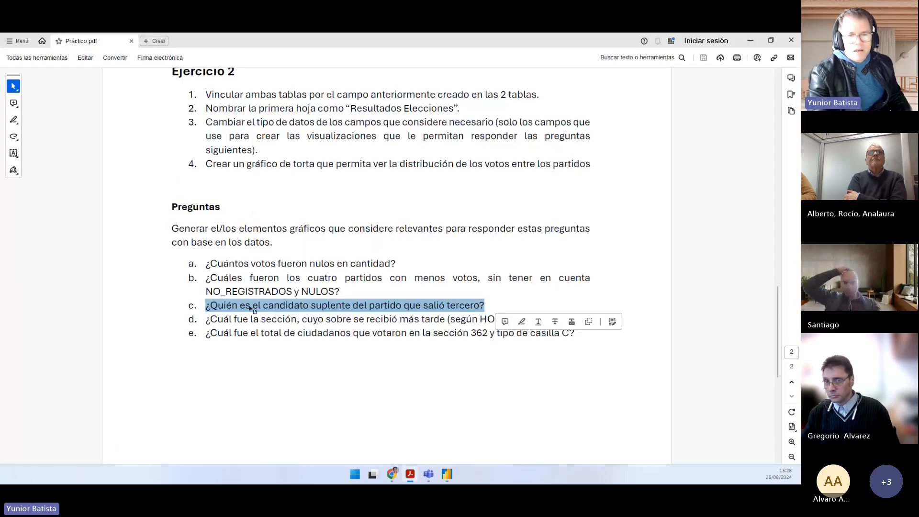
{"action": "left_click", "coordinate": [381, 307]}
{"action": "double_click", "coordinate": [456, 305]}
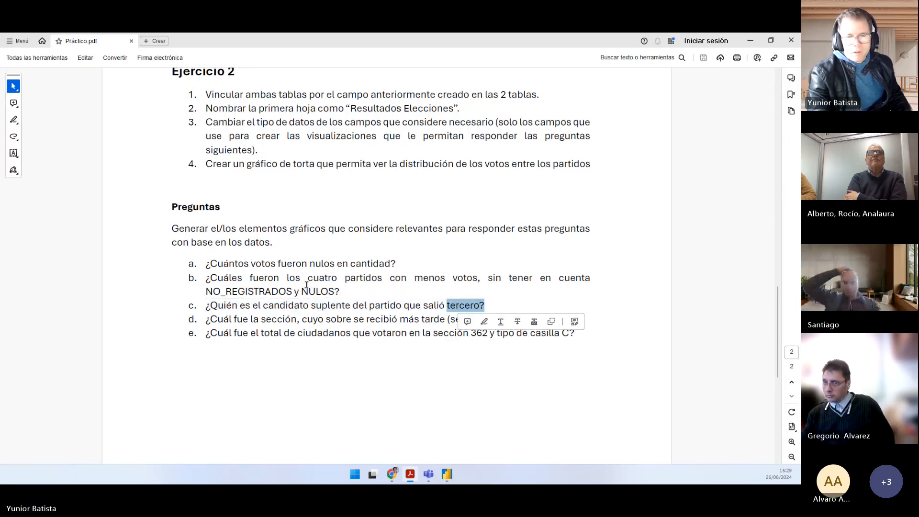
{"action": "left_click_drag", "start_coordinate": [262, 306], "coordinate": [379, 313]}
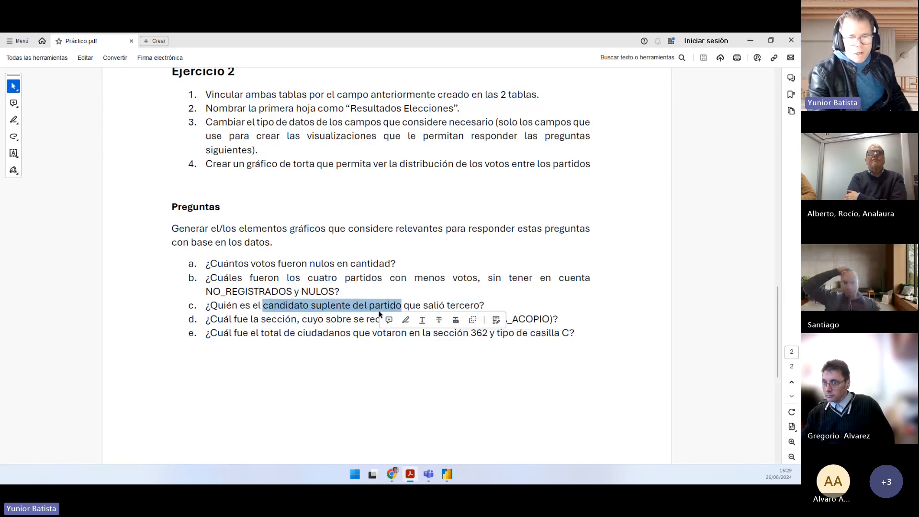
Step: In Power BI, examine the candidate and CLAVE columns of the Cat_Candidatos_Diputado table, and return to the report
{"action": "key", "text": "alt+Tab"}
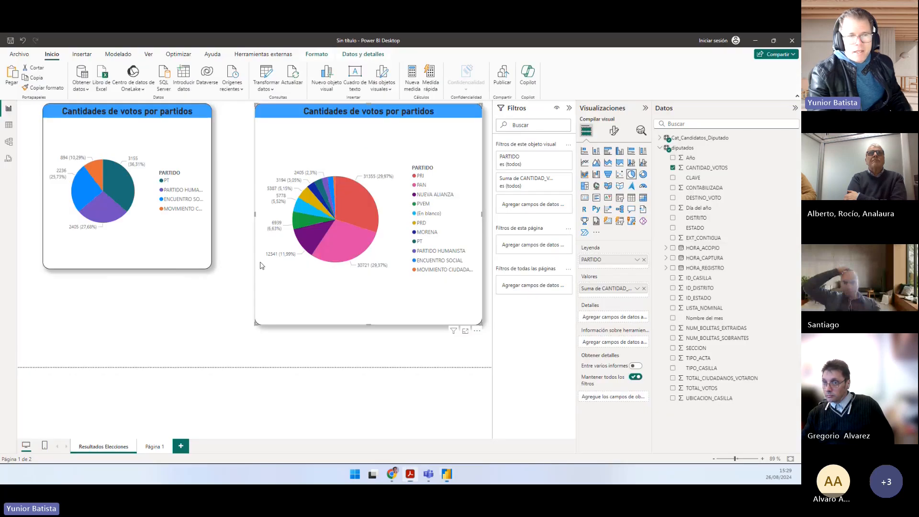
{"action": "left_click", "coordinate": [9, 125]}
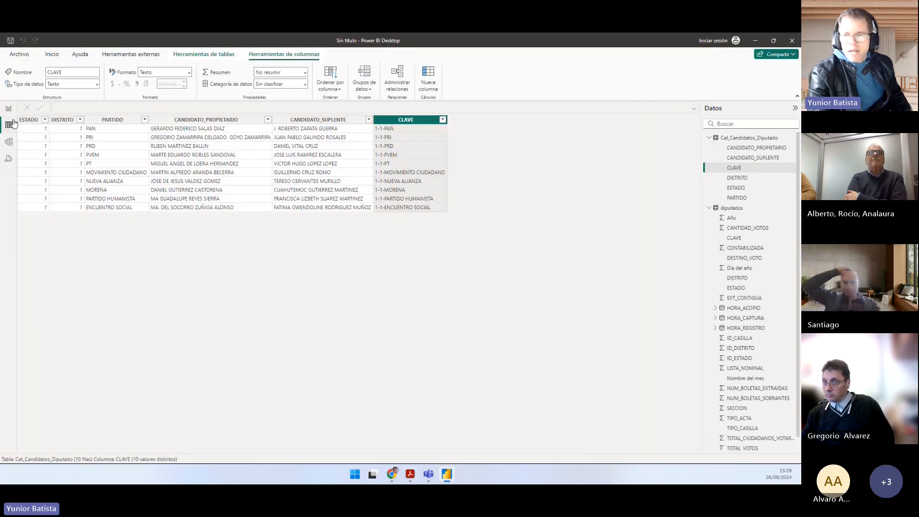
{"action": "left_click", "coordinate": [709, 138]}
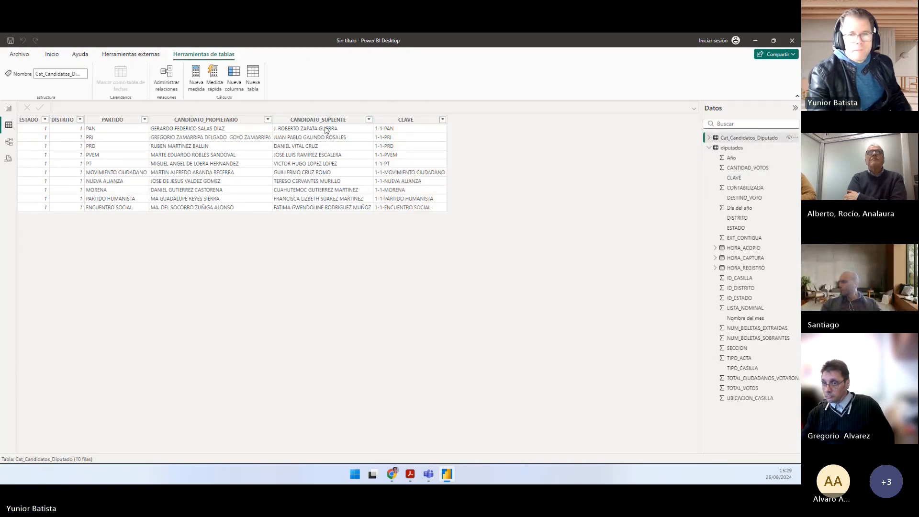
{"action": "left_click", "coordinate": [6, 110]}
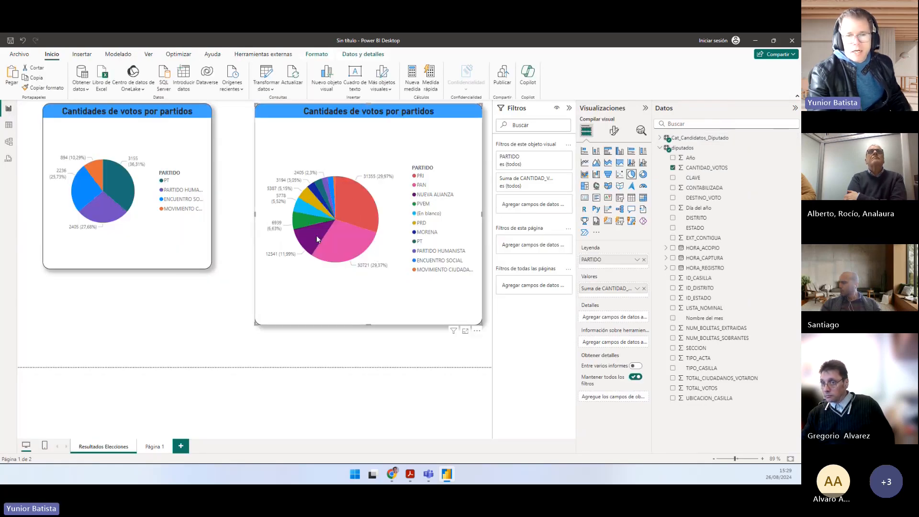
Step: Check the NUEVA ALIANZA slice's details and shrink the unfiltered pie chart to free space beneath it
{"action": "mouse_move", "coordinate": [314, 239]}
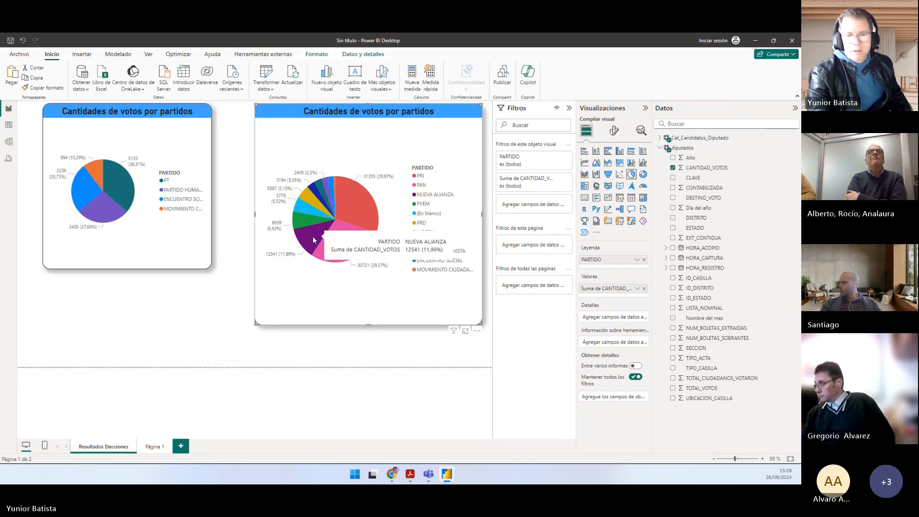
{"action": "left_click_drag", "start_coordinate": [255, 324], "coordinate": [270, 285]}
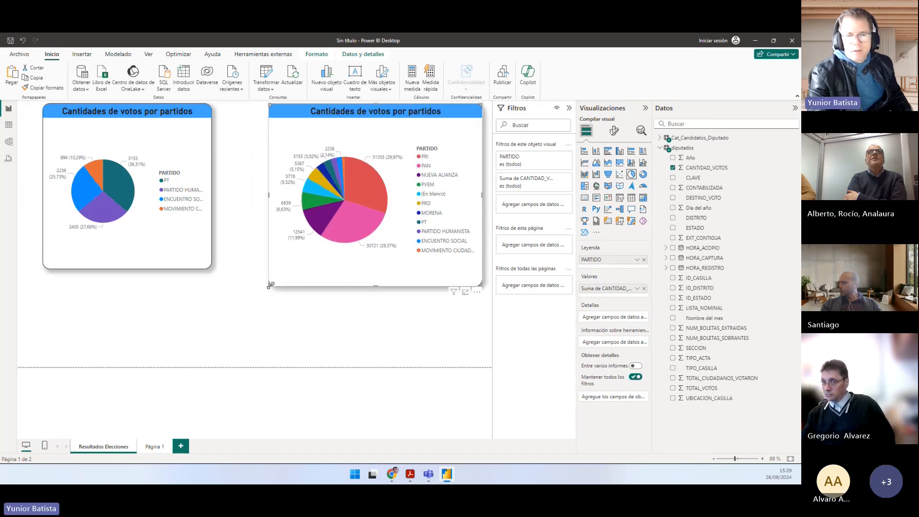
{"action": "mouse_move", "coordinate": [335, 212]}
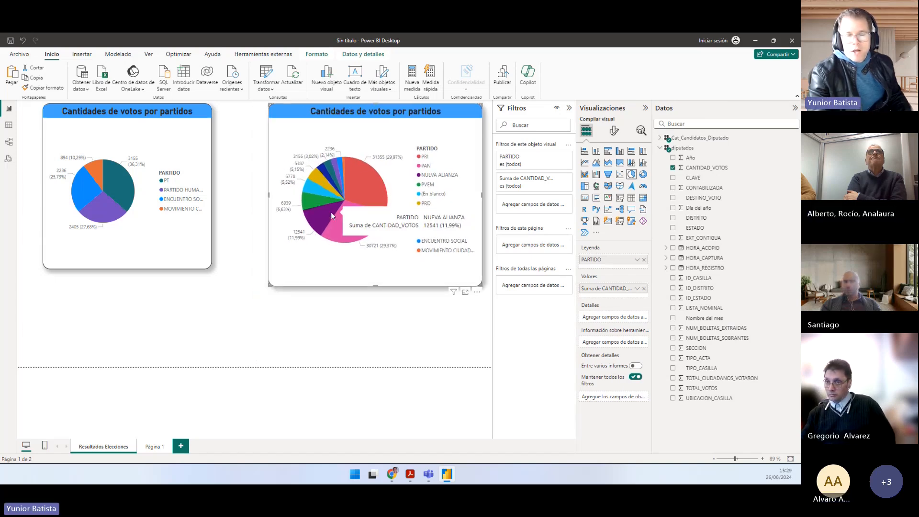
Step: Create a table visual with the CANDIDATO_SUPLENTE field of Cat_Candidatos_Diputado on the Resultados Elecciones page
{"action": "left_click", "coordinate": [215, 304]}
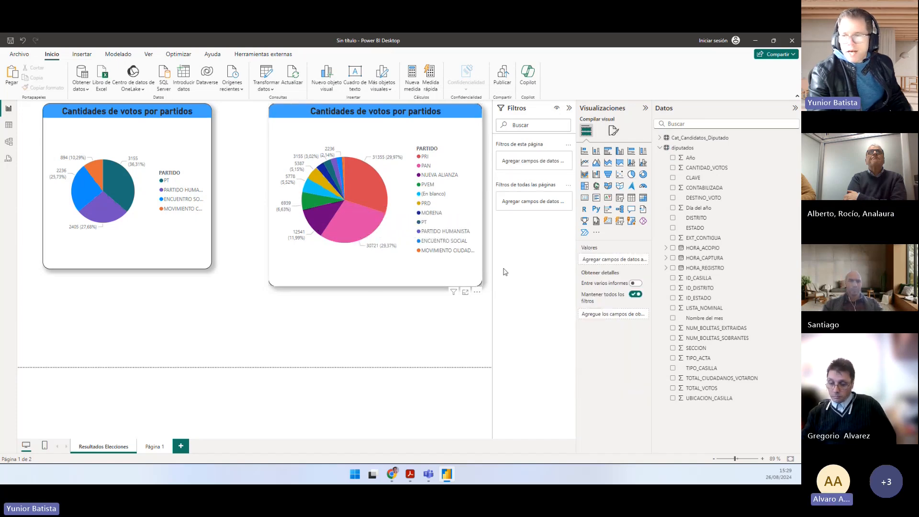
{"action": "left_click", "coordinate": [660, 138]}
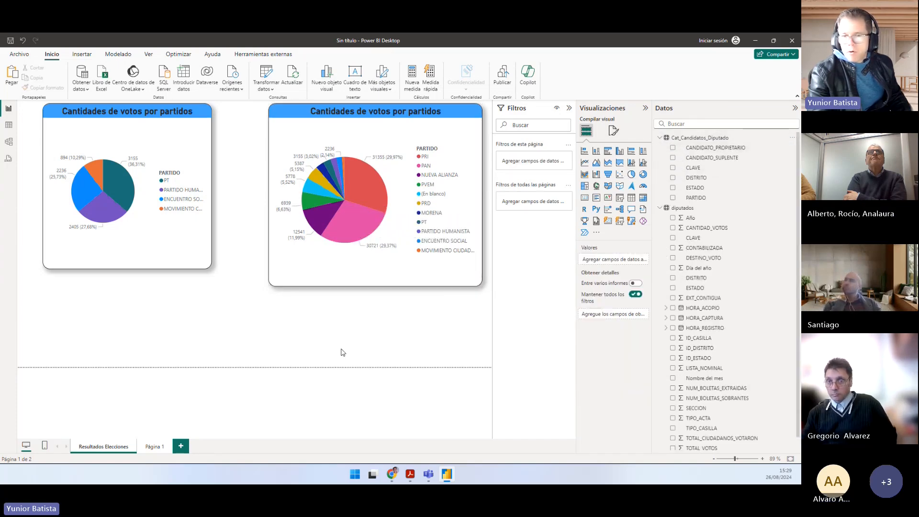
{"action": "left_click", "coordinate": [631, 197]}
{"action": "left_click", "coordinate": [673, 158]}
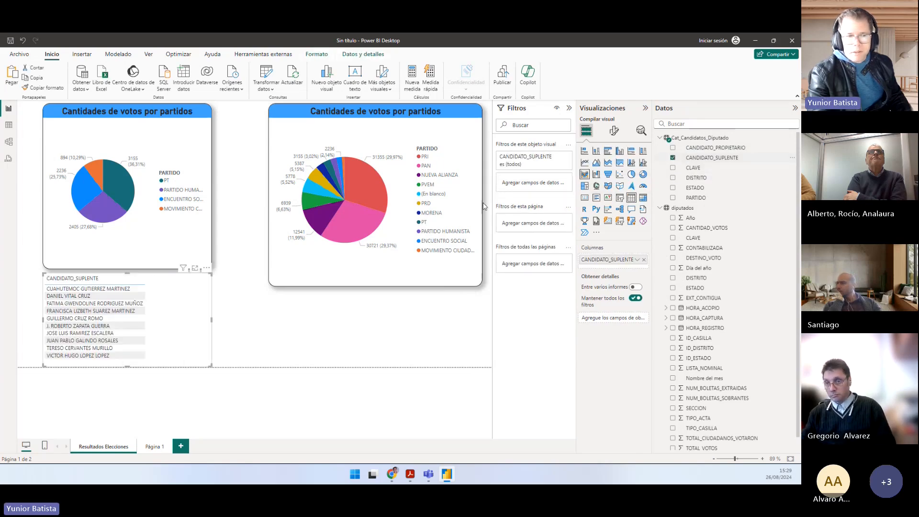
Step: Place the CANDIDATO_SUPLENTE table under the unfiltered pie chart, nudging the chart up and widening the table to fit
{"action": "left_click_drag", "start_coordinate": [172, 312], "coordinate": [432, 312]}
{"action": "left_click_drag", "start_coordinate": [349, 116], "coordinate": [353, 113]}
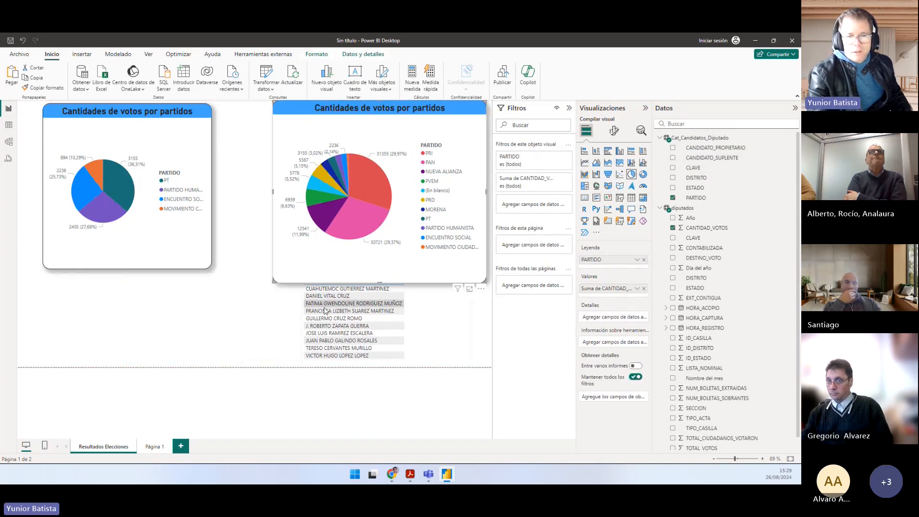
{"action": "left_click_drag", "start_coordinate": [427, 338], "coordinate": [426, 339]}
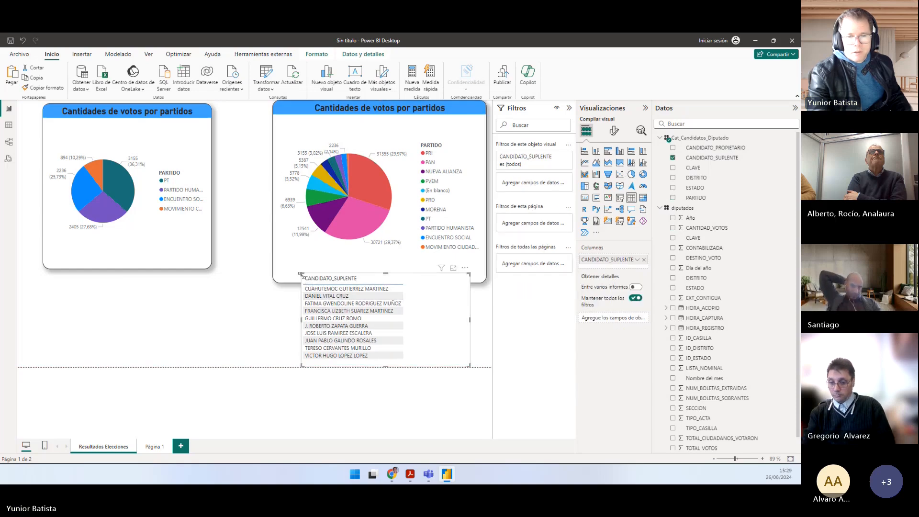
{"action": "left_click_drag", "start_coordinate": [302, 274], "coordinate": [245, 287]}
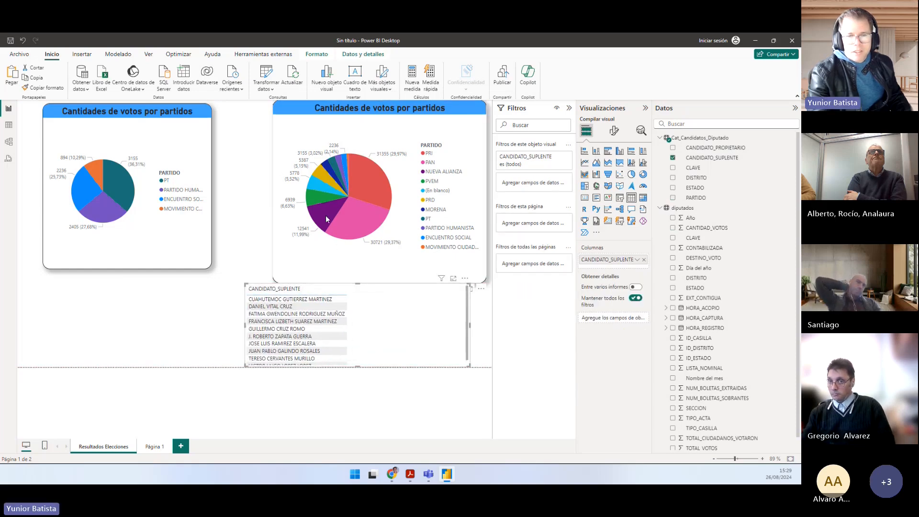
Step: Filter the CANDIDATO_SUPLENTE table by the NUEVA ALIANZA slice of the unfiltered pie chart, toggling the selection to compare, and read the substitute candidate
{"action": "mouse_move", "coordinate": [324, 216]}
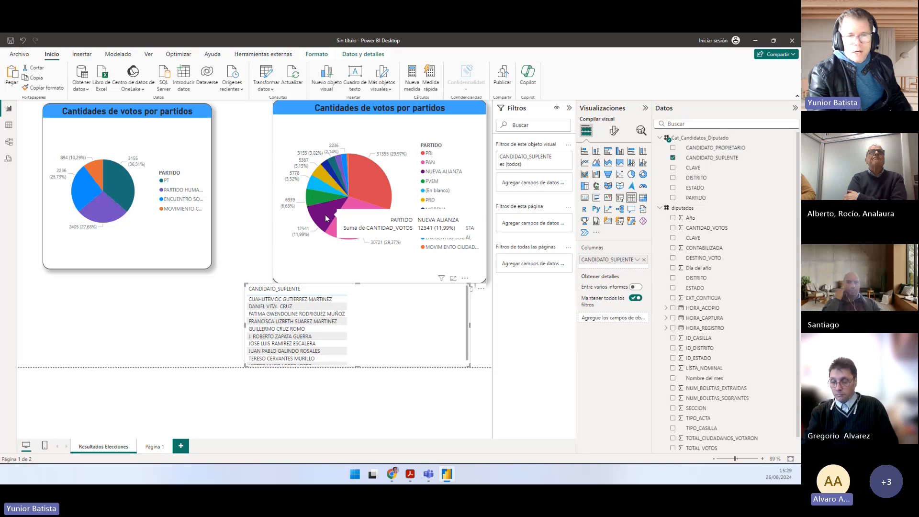
{"action": "left_click", "coordinate": [326, 218]}
{"action": "mouse_move", "coordinate": [324, 217]}
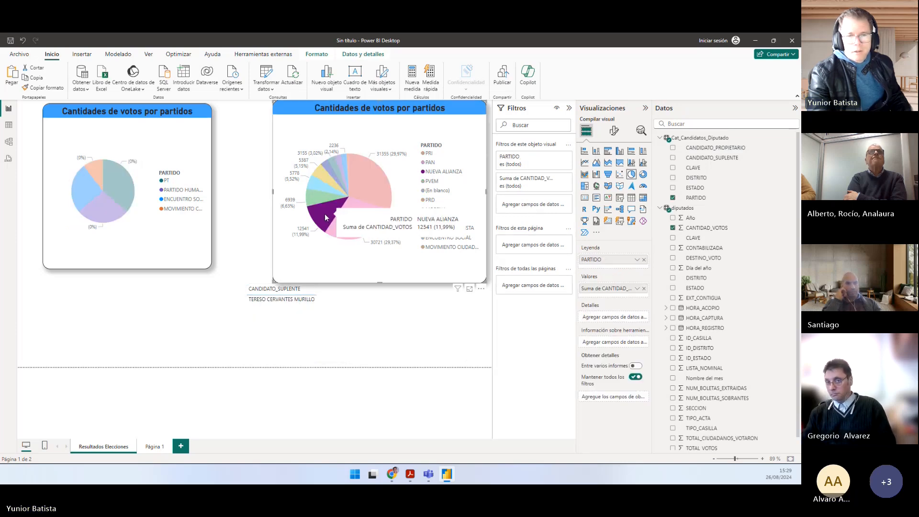
{"action": "left_click", "coordinate": [283, 318]}
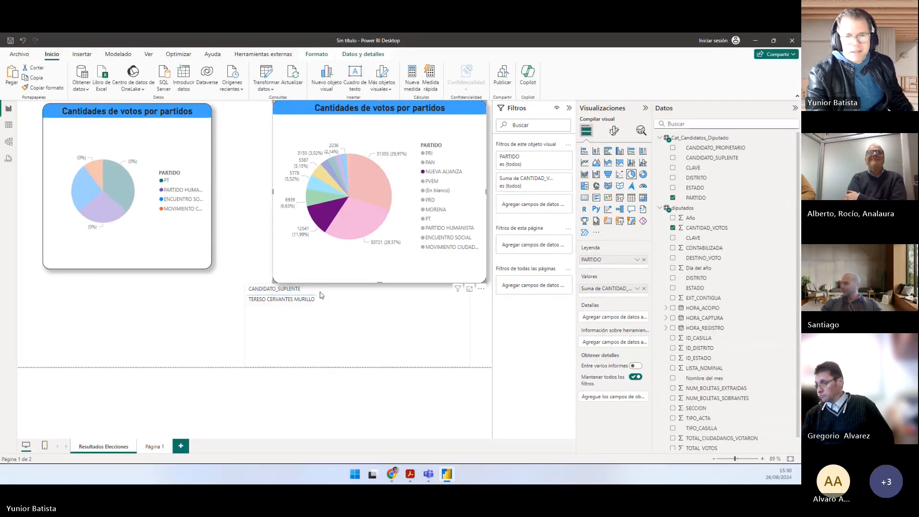
{"action": "mouse_move", "coordinate": [324, 223]}
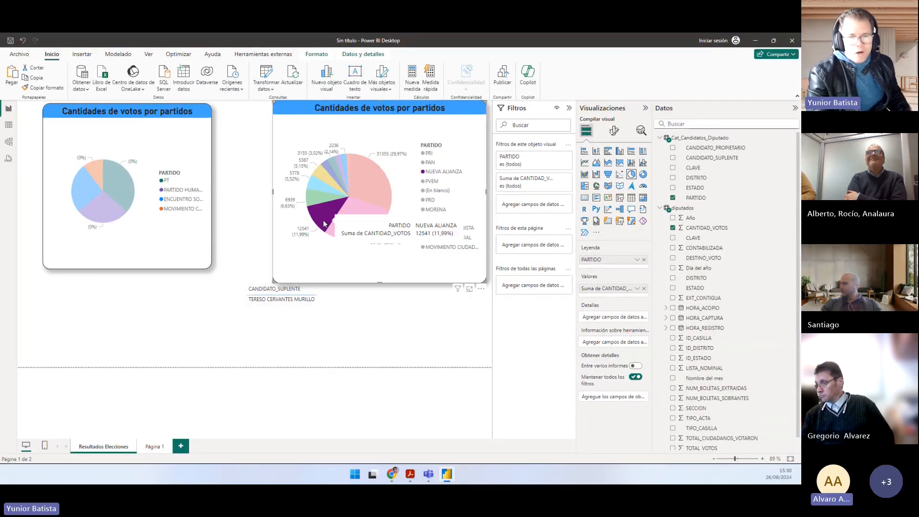
{"action": "left_click", "coordinate": [324, 224]}
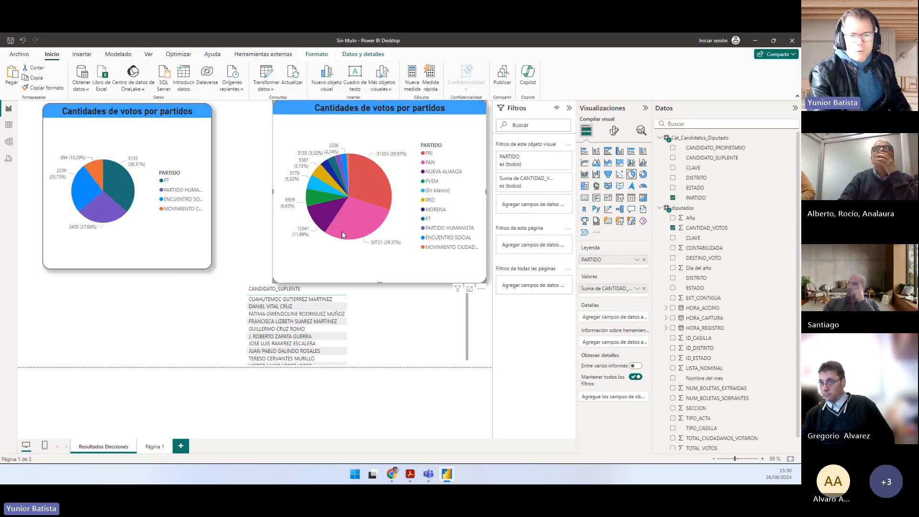
{"action": "left_click", "coordinate": [328, 220]}
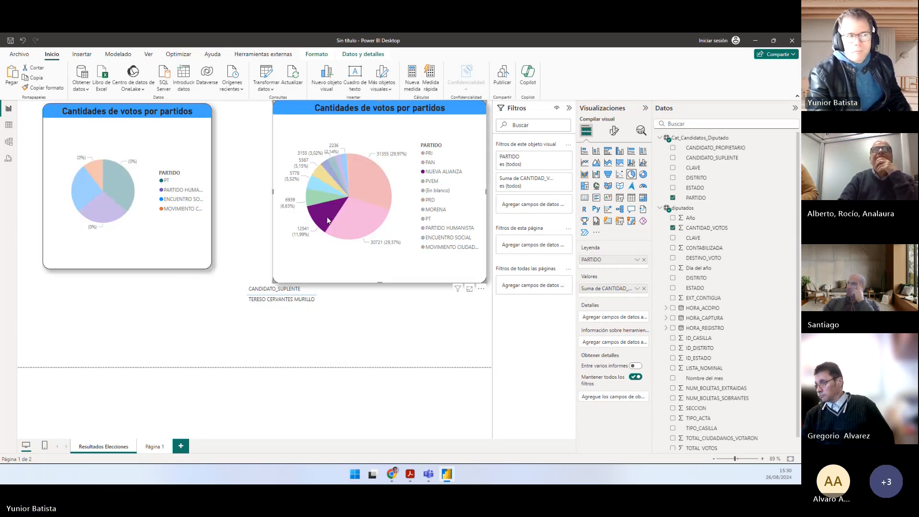
Step: Switch to Práctico.pdf and read question d about the section whose envelope was received latest according to HORA_ACOPIO
{"action": "key", "text": "alt+Tab"}
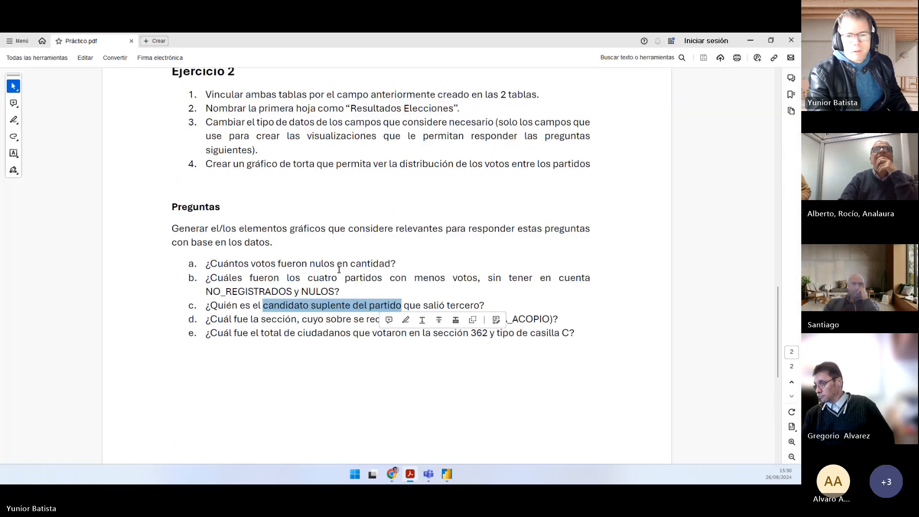
{"action": "left_click", "coordinate": [260, 313]}
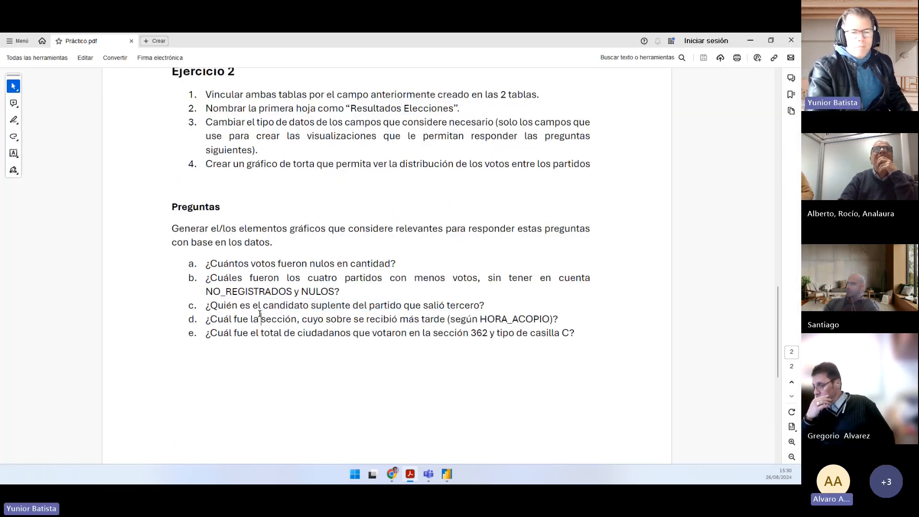
{"action": "left_click_drag", "start_coordinate": [206, 318], "coordinate": [549, 319]}
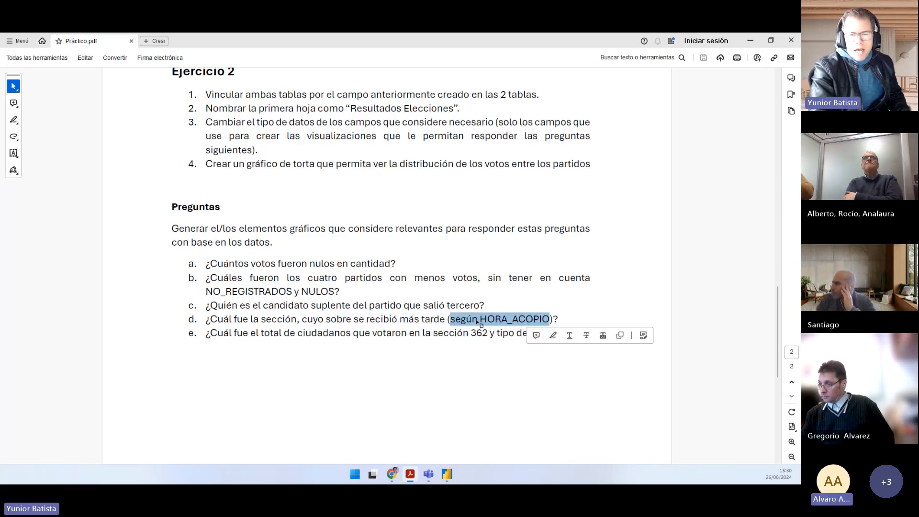
{"action": "left_click", "coordinate": [278, 330]}
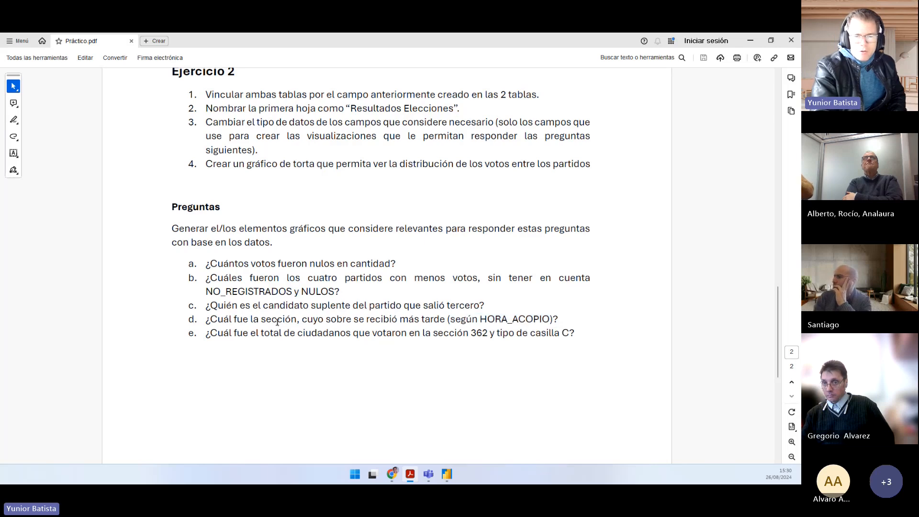
{"action": "double_click", "coordinate": [277, 320]}
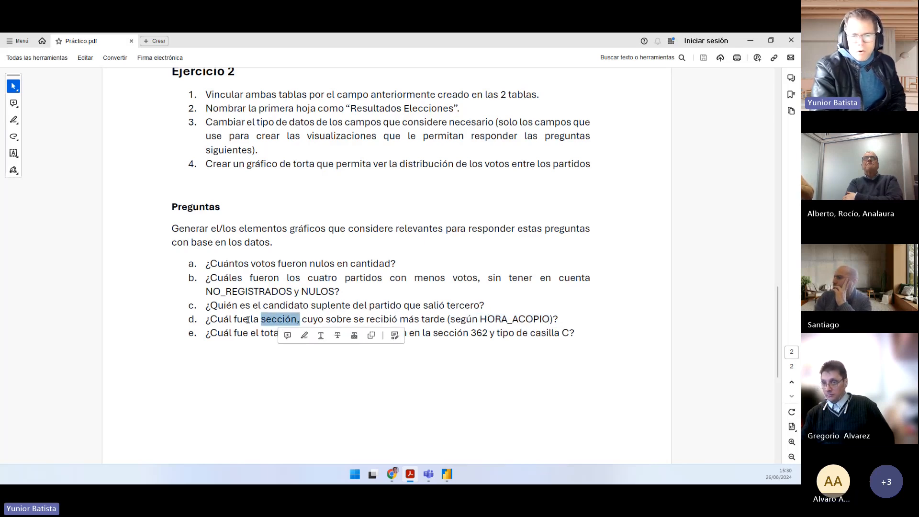
{"action": "left_click", "coordinate": [208, 318]}
{"action": "left_click_drag", "start_coordinate": [208, 318], "coordinate": [296, 319]}
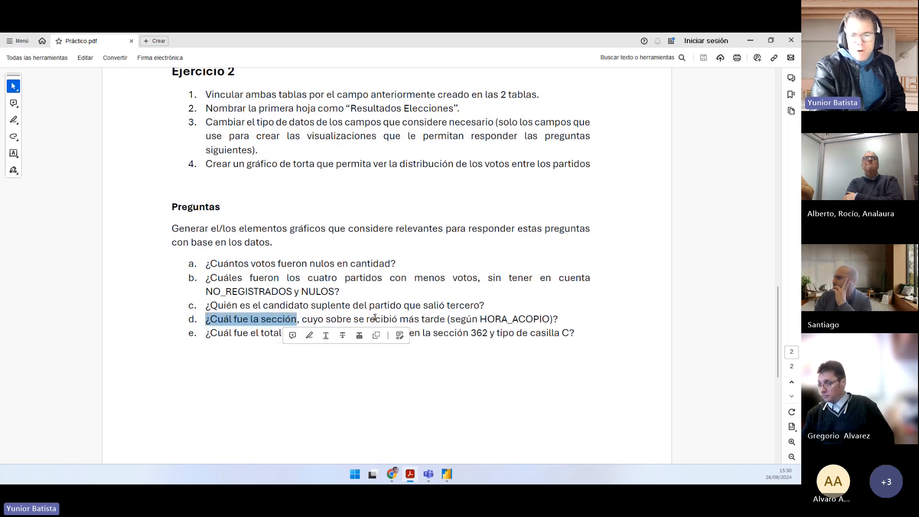
{"action": "left_click_drag", "start_coordinate": [478, 319], "coordinate": [564, 333]}
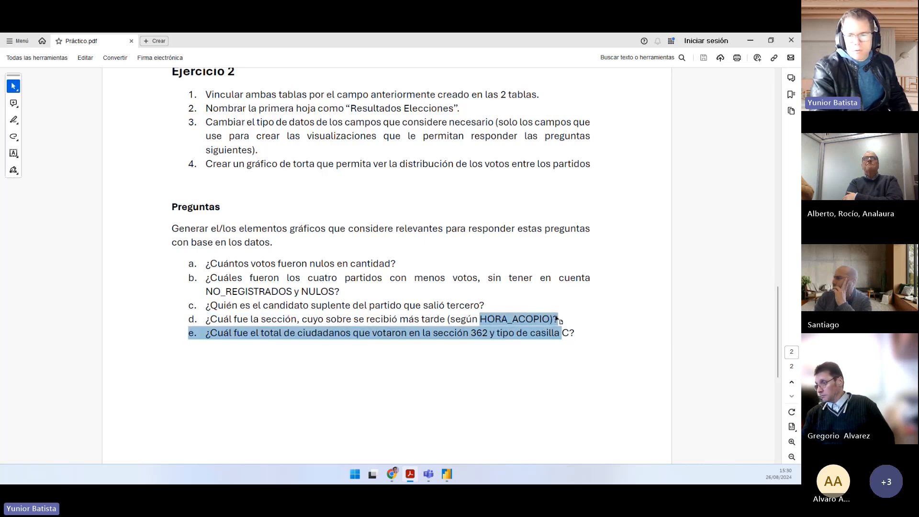
{"action": "left_click", "coordinate": [526, 319]}
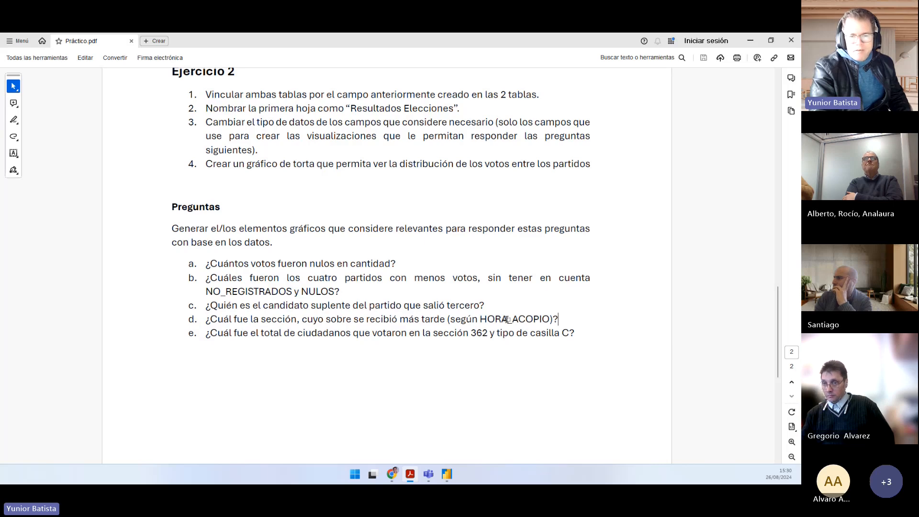
Step: Return to Power BI, clear the NUEVA ALIANZA selection, and examine the diputados table's data, locating the SECCION and HORA_ACOPIO columns
{"action": "key", "text": "alt+Tab"}
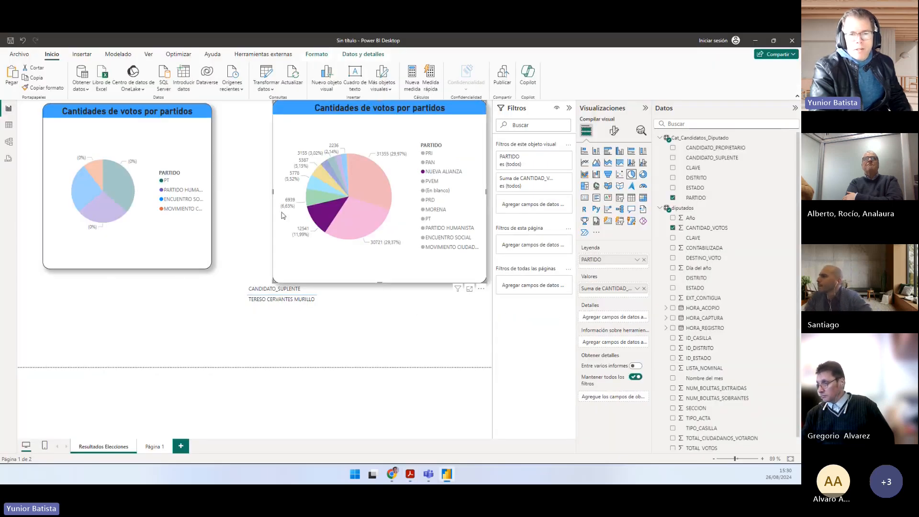
{"action": "left_click", "coordinate": [319, 219]}
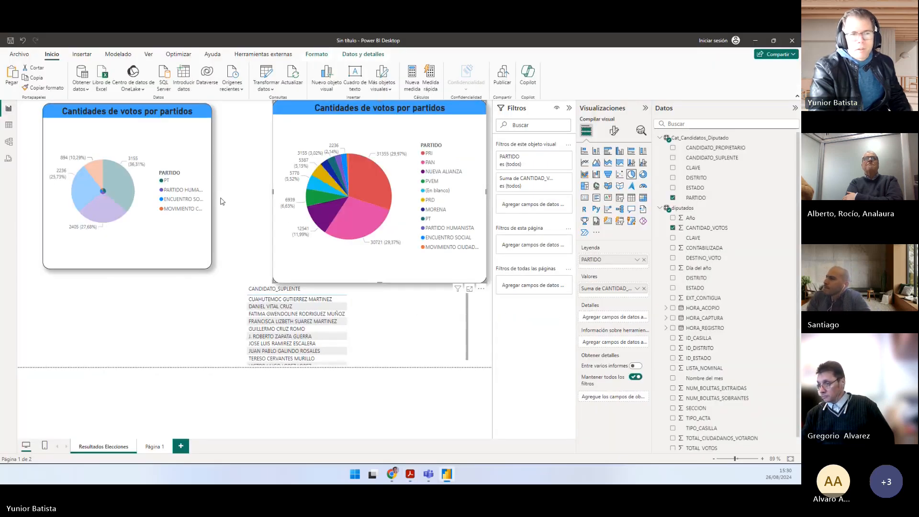
{"action": "left_click", "coordinate": [8, 127]}
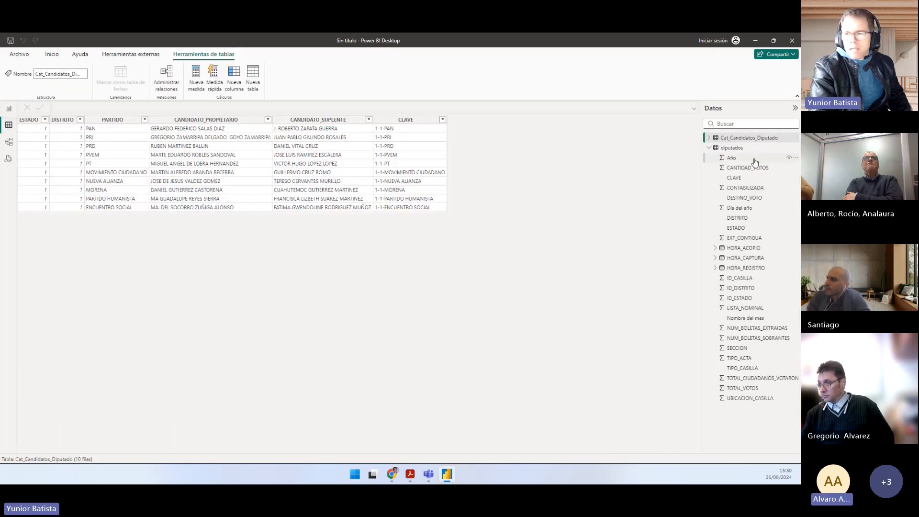
{"action": "left_click", "coordinate": [732, 147]}
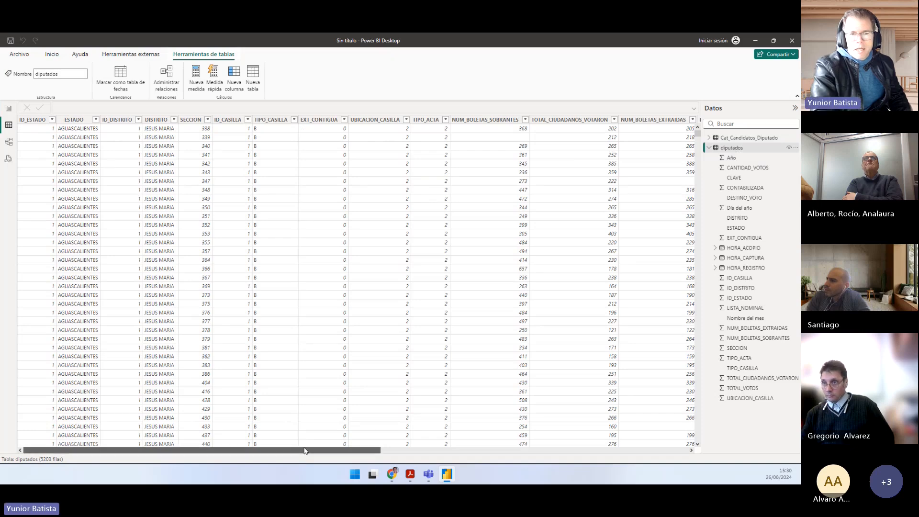
{"action": "left_click", "coordinate": [192, 119]}
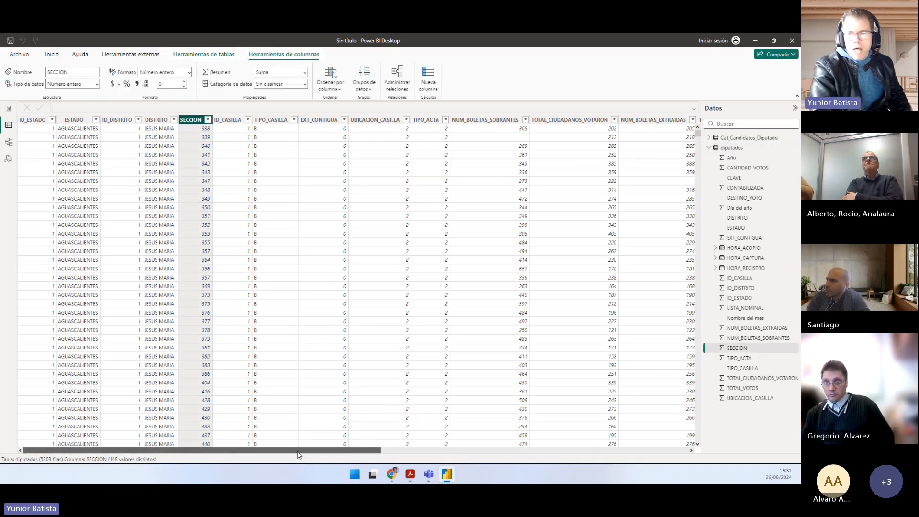
{"action": "left_click_drag", "start_coordinate": [306, 449], "coordinate": [512, 456]}
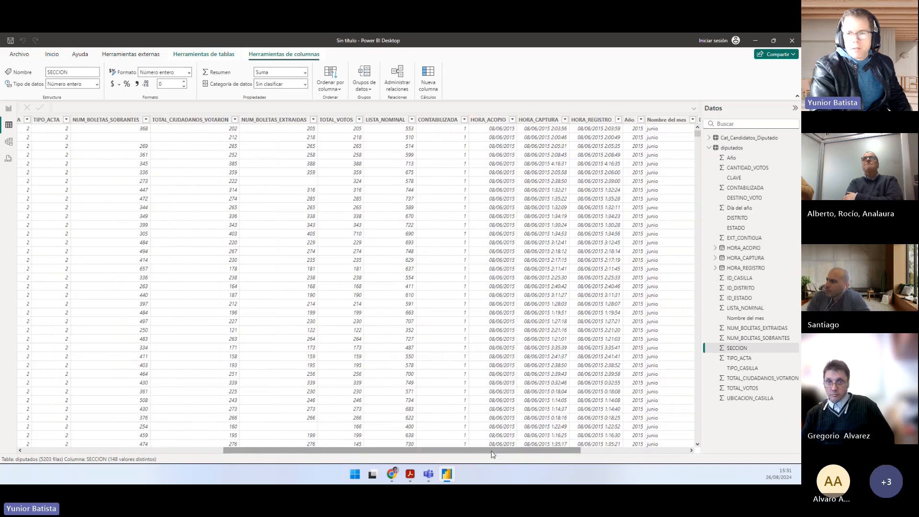
{"action": "left_click", "coordinate": [487, 121]}
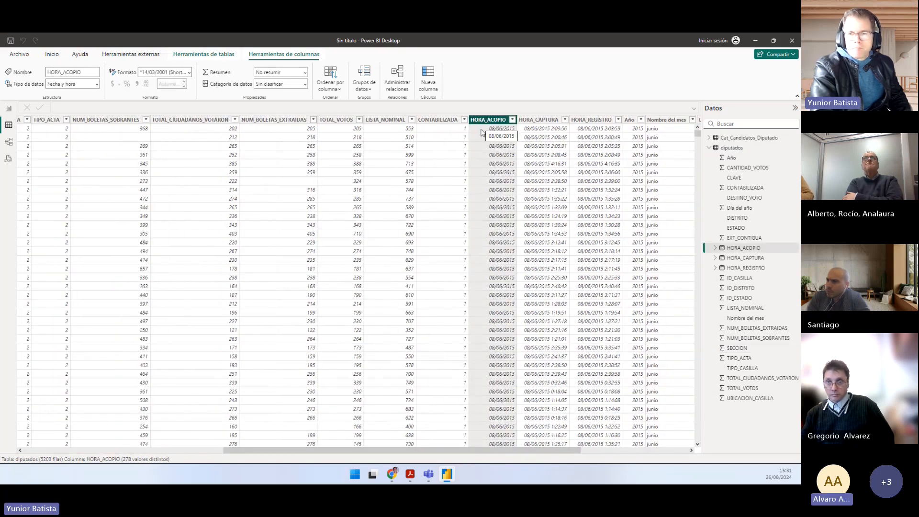
{"action": "left_click", "coordinate": [189, 72]}
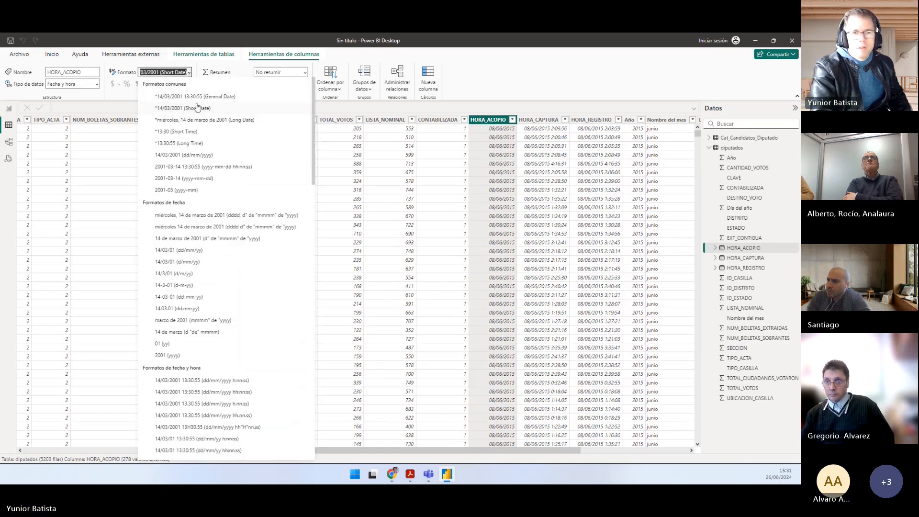
{"action": "left_click", "coordinate": [208, 169]}
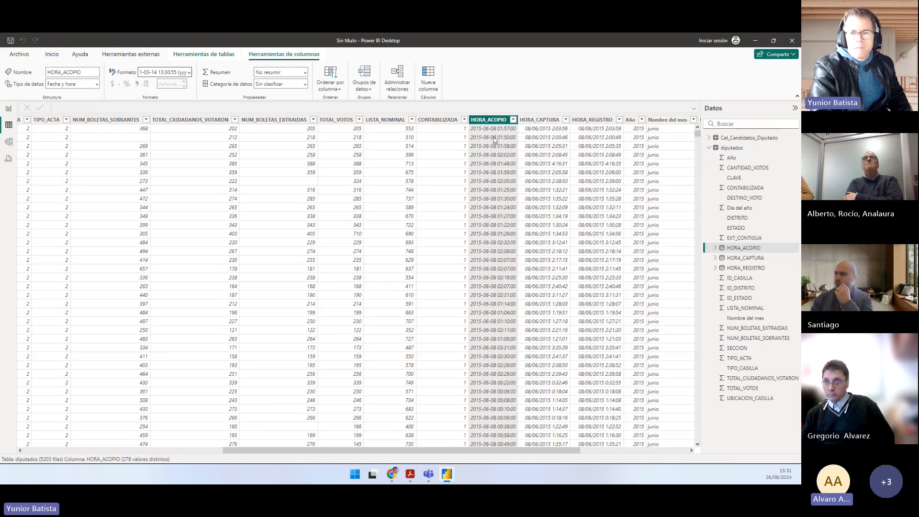
{"action": "left_click_drag", "start_coordinate": [420, 452], "coordinate": [422, 453]}
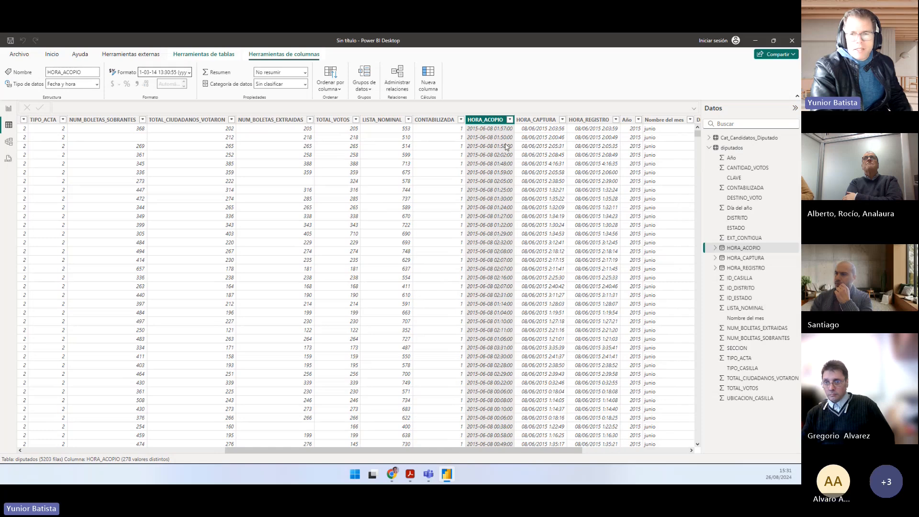
Step: Sort the diputados table by HORA_ACOPIO, comparing ascending and descending order, and leave it in ascending order
{"action": "left_click", "coordinate": [510, 120]}
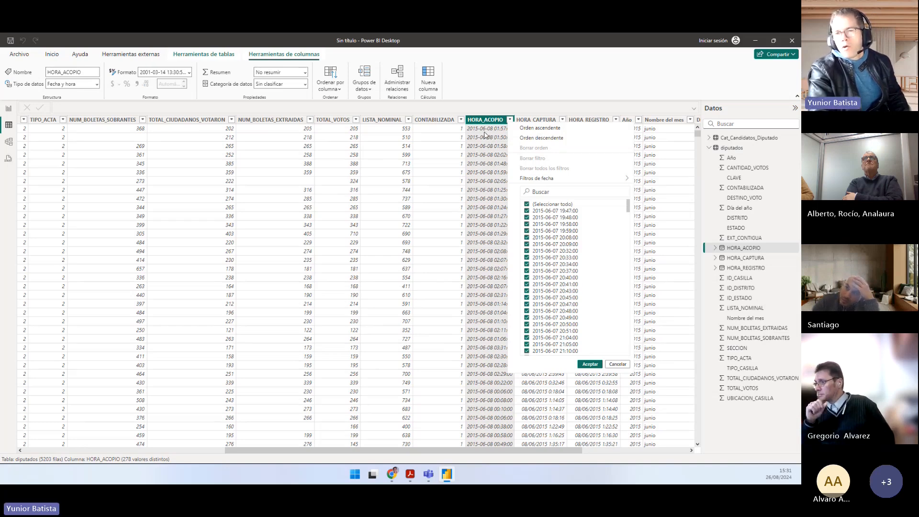
{"action": "left_click", "coordinate": [533, 130]}
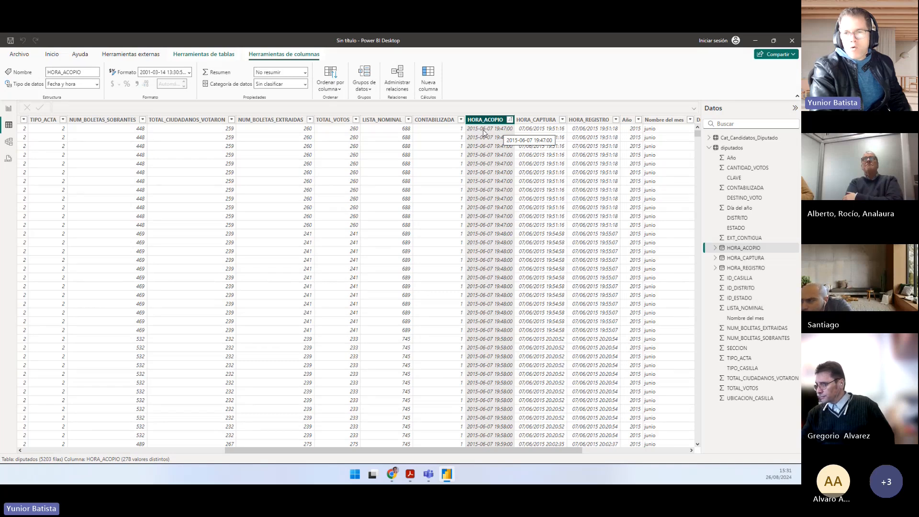
{"action": "left_click", "coordinate": [509, 120]}
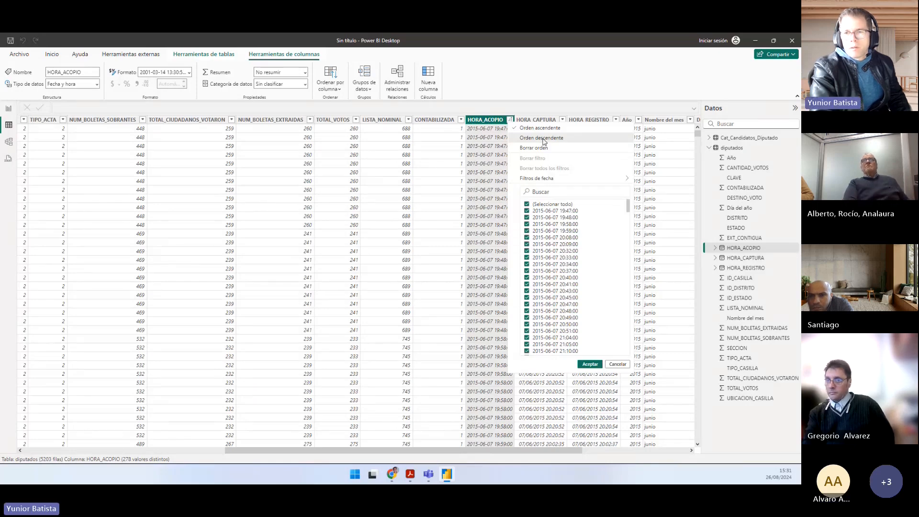
{"action": "left_click", "coordinate": [543, 138]}
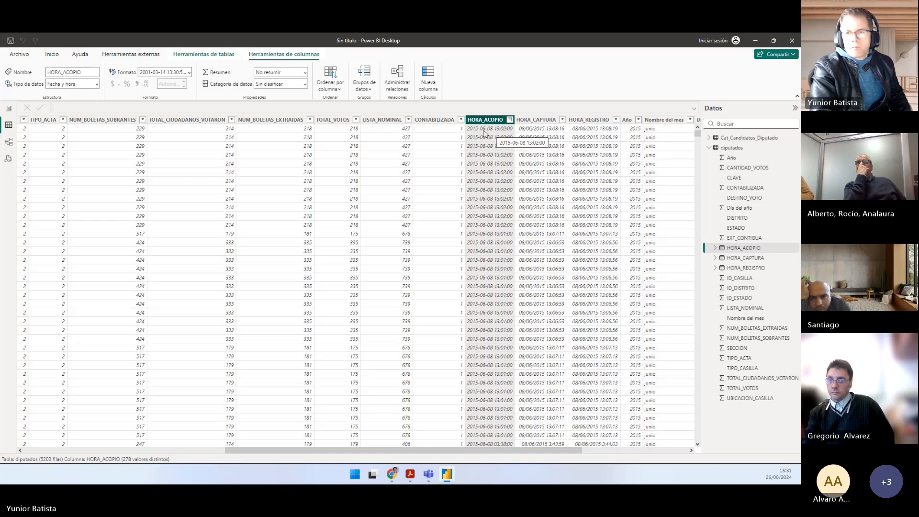
{"action": "left_click", "coordinate": [510, 120]}
{"action": "left_click", "coordinate": [525, 128]}
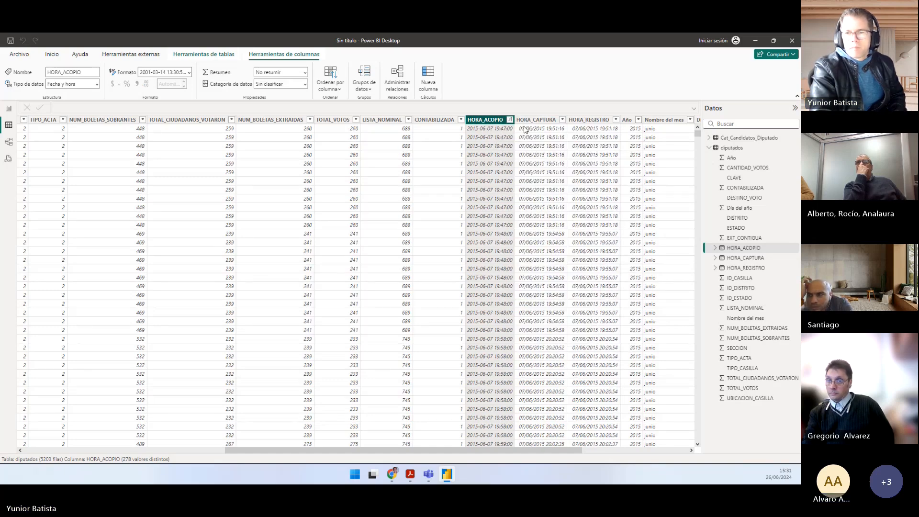
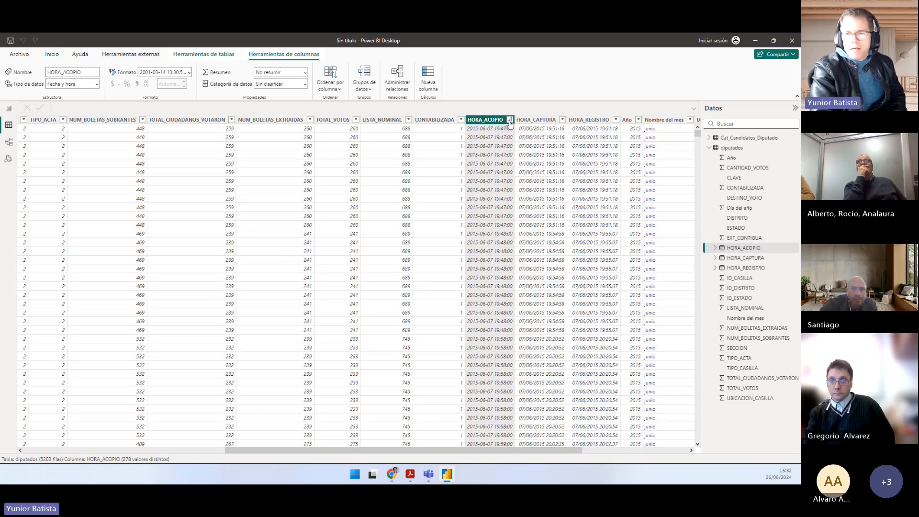
Step: Sort the diputados data by HORA_ACOPIO in descending order and check the SECCION value of the latest record
{"action": "left_click", "coordinate": [509, 120]}
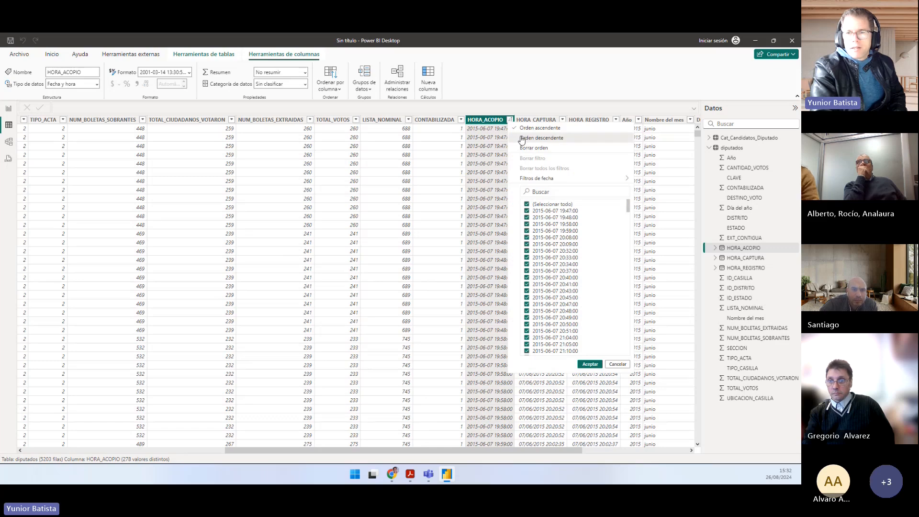
{"action": "left_click", "coordinate": [521, 138]}
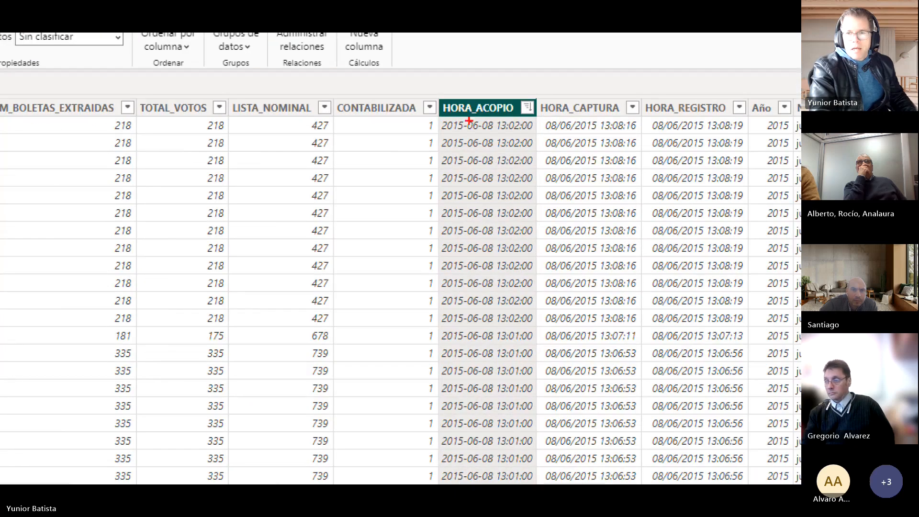
{"action": "mouse_move", "coordinate": [438, 118]}
{"action": "left_mouse_down"}
{"action": "mouse_move", "coordinate": [475, 133]}
{"action": "mouse_move", "coordinate": [531, 135]}
{"action": "left_mouse_up"}
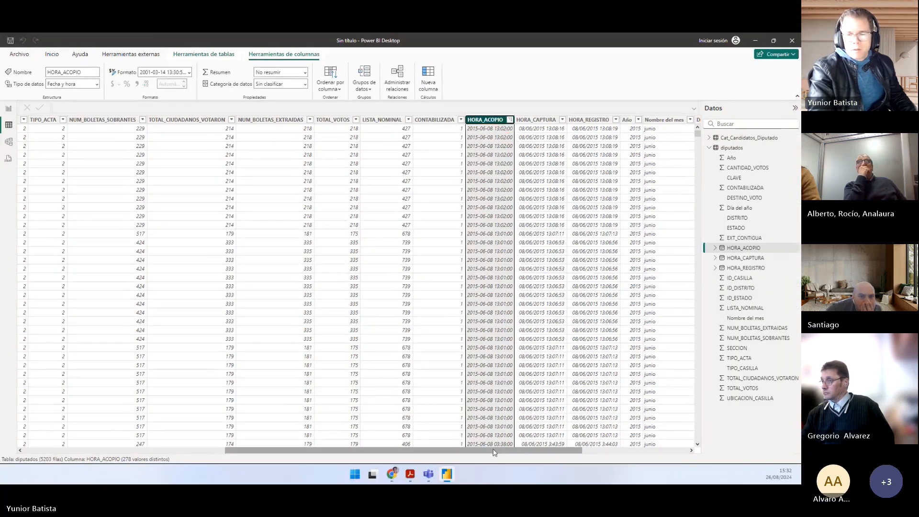
{"action": "left_click_drag", "start_coordinate": [494, 452], "coordinate": [340, 450]}
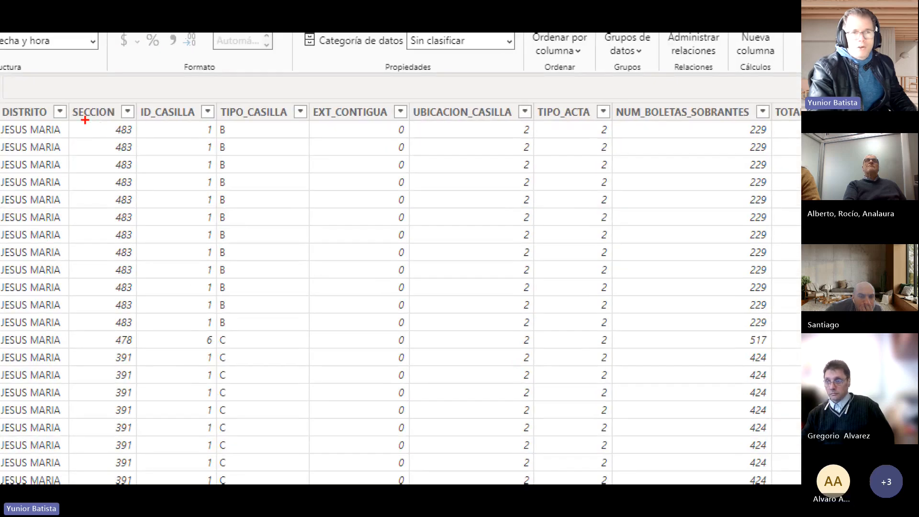
{"action": "left_click_drag", "start_coordinate": [93, 124], "coordinate": [120, 132]}
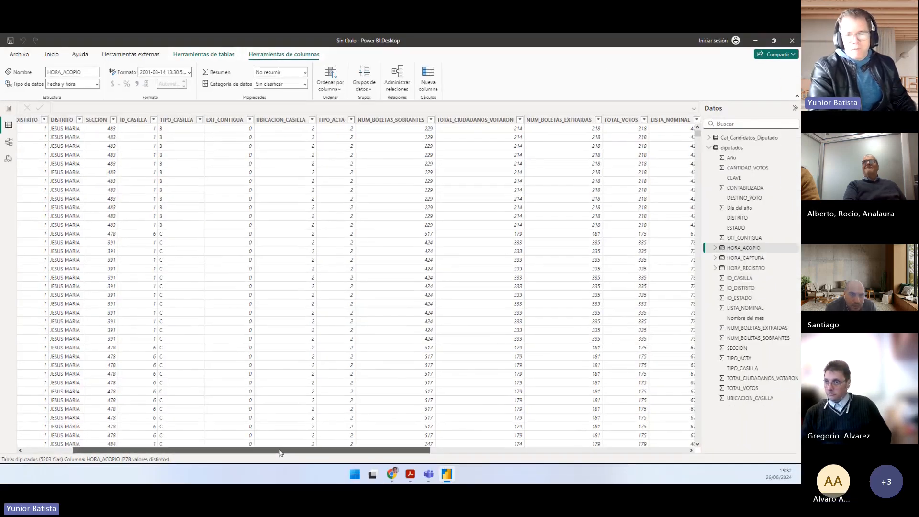
{"action": "left_click_drag", "start_coordinate": [280, 452], "coordinate": [466, 450]}
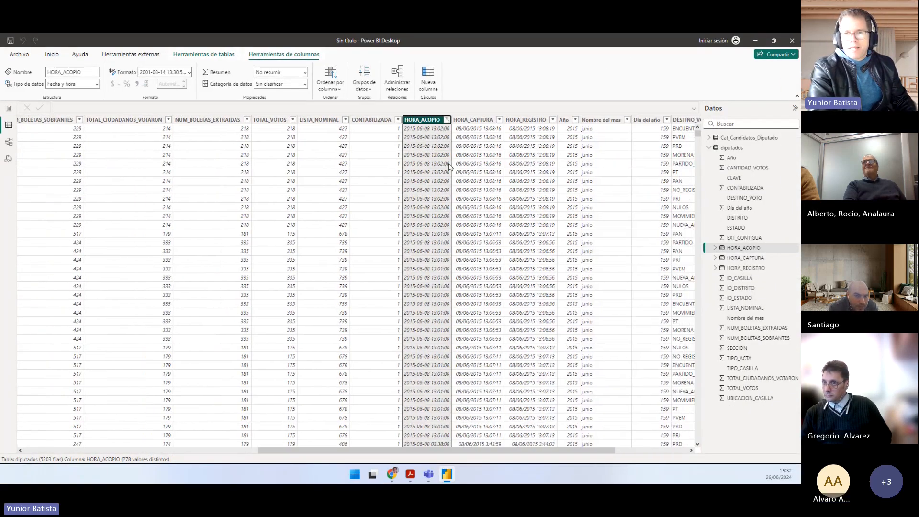
{"action": "left_click", "coordinate": [447, 120]}
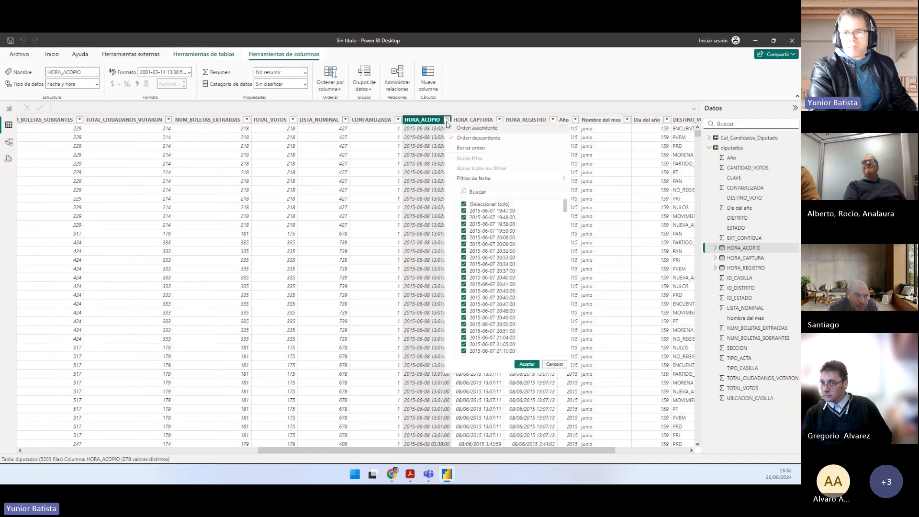
{"action": "left_click", "coordinate": [324, 451]}
{"action": "left_click_drag", "start_coordinate": [325, 451], "coordinate": [29, 452]}
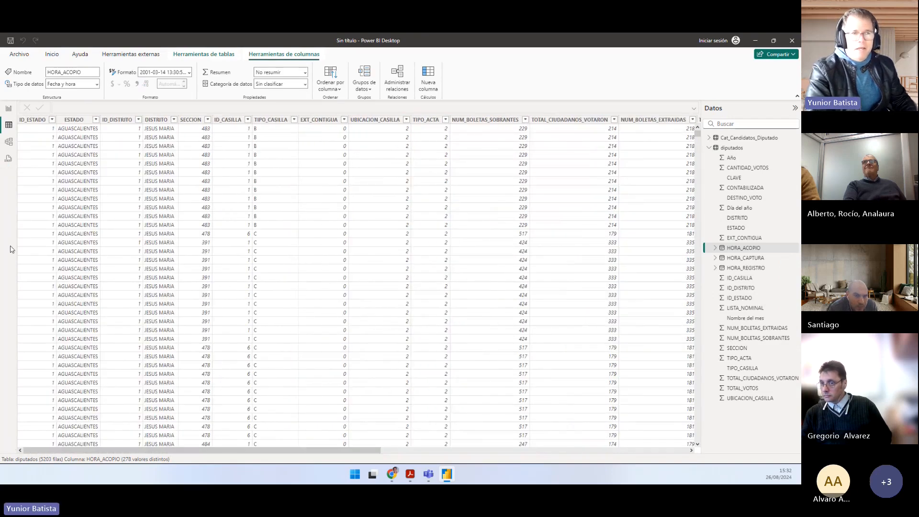
Step: Return to the Resultados Elecciones report page, then shift and narrow the CANDIDATO_SUPLENTE table beneath the larger pie chart
{"action": "left_click", "coordinate": [8, 109]}
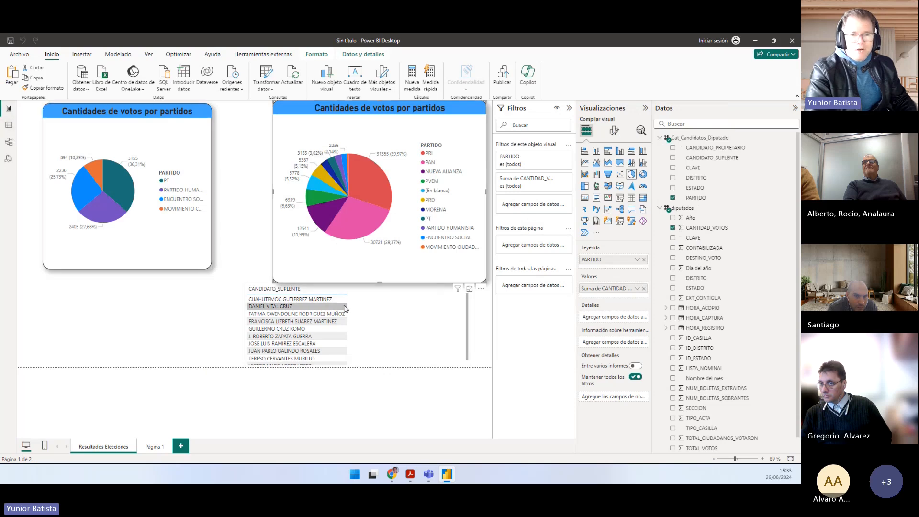
{"action": "left_click_drag", "start_coordinate": [374, 335], "coordinate": [396, 335]}
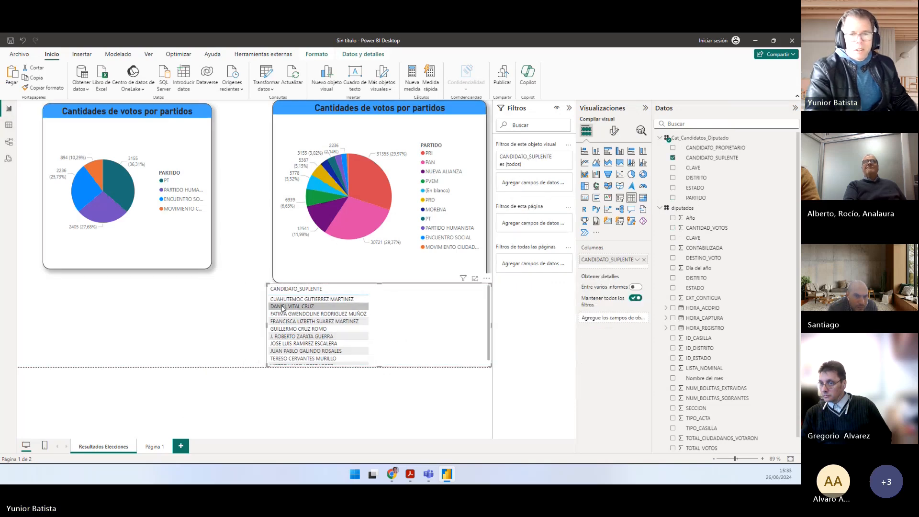
{"action": "left_click_drag", "start_coordinate": [266, 284], "coordinate": [319, 284]}
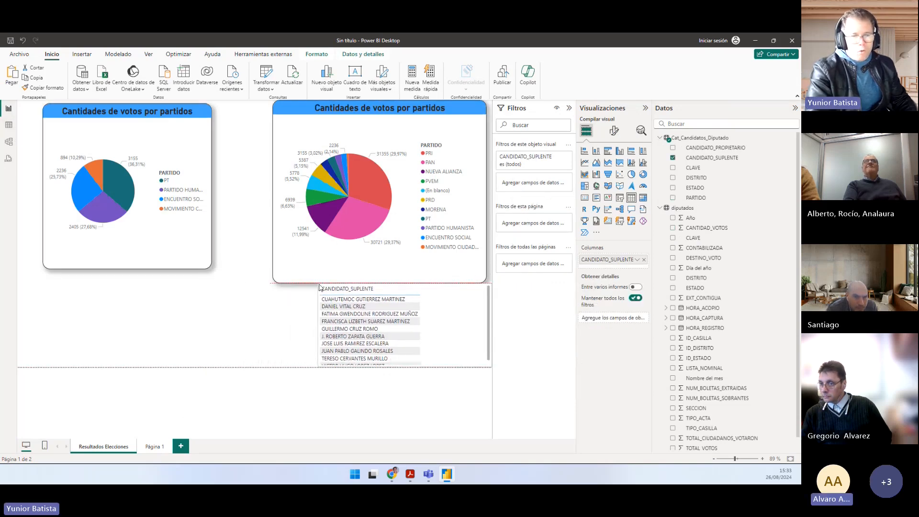
{"action": "left_click", "coordinate": [173, 312]}
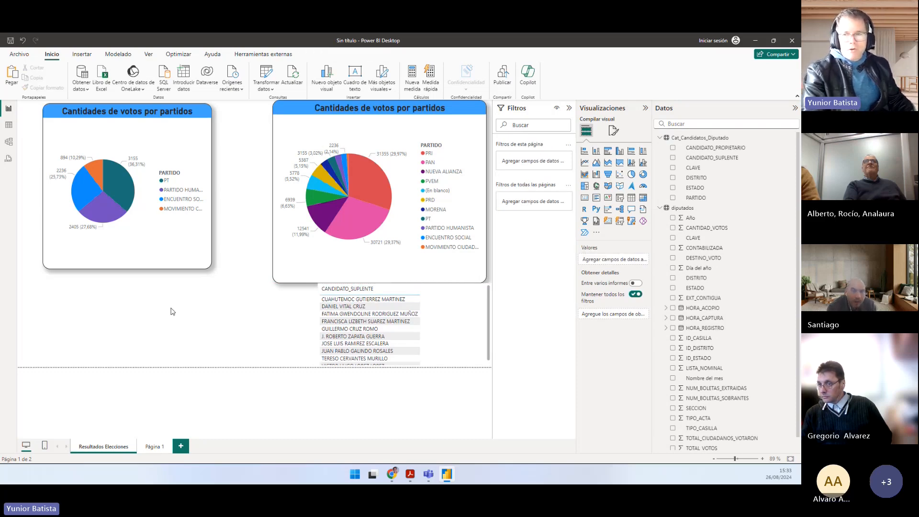
Step: Insert a matrix visual below the smaller pie chart with SECCION from the diputados table as its rows
{"action": "left_click", "coordinate": [643, 201]}
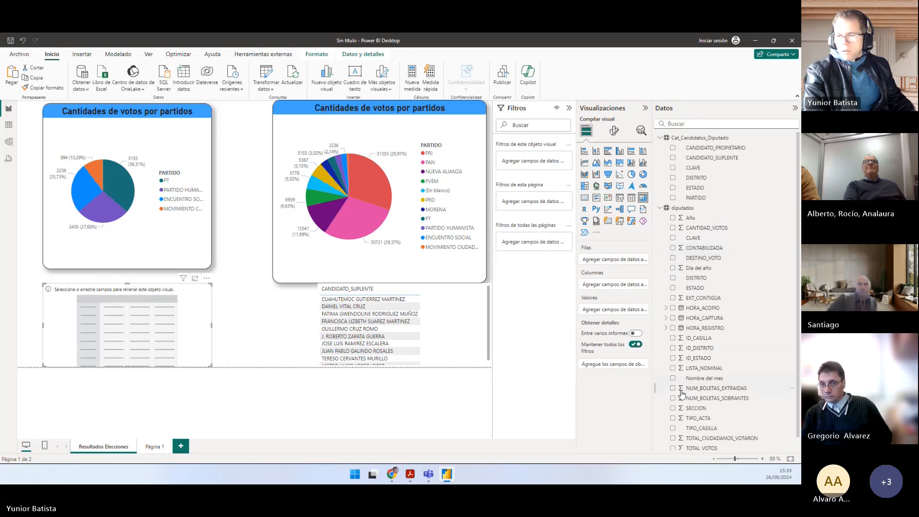
{"action": "left_click", "coordinate": [673, 408]}
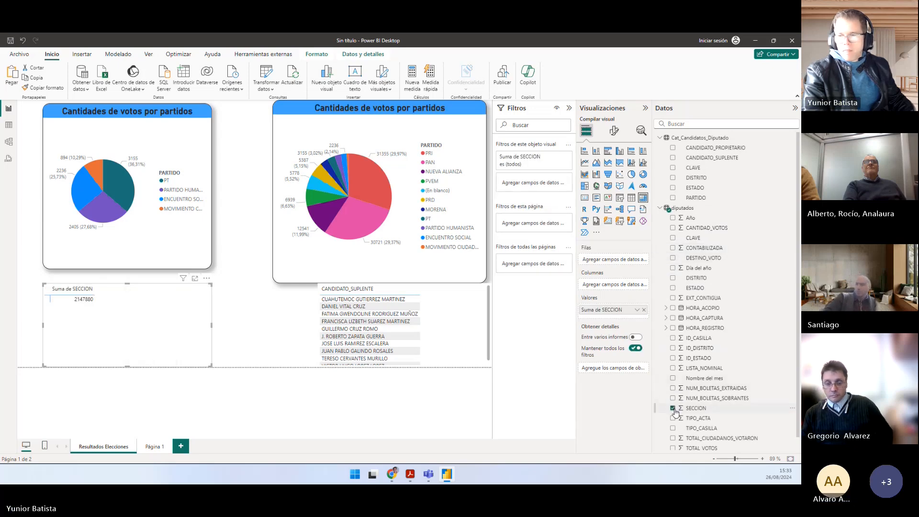
{"action": "left_click_drag", "start_coordinate": [626, 311], "coordinate": [617, 260]}
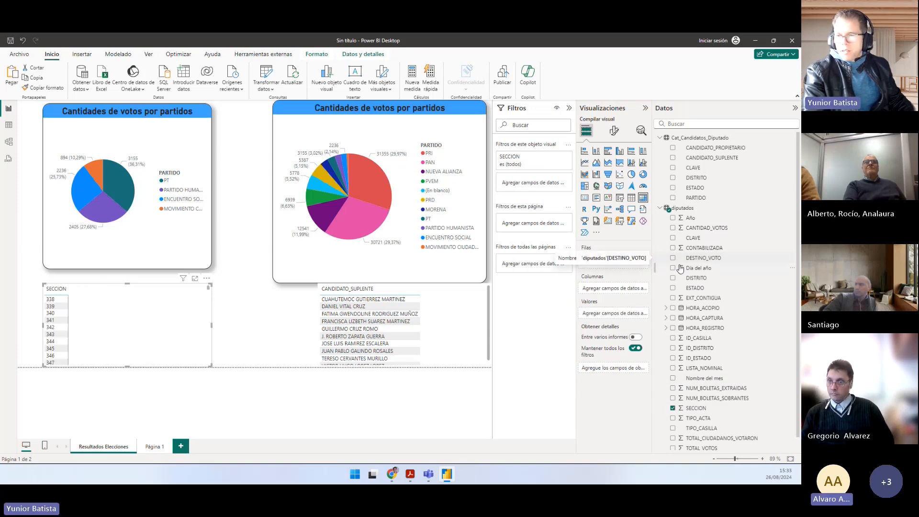
{"action": "scroll", "coordinate": [716, 271], "scroll_direction": "down", "scroll_amount": 1}
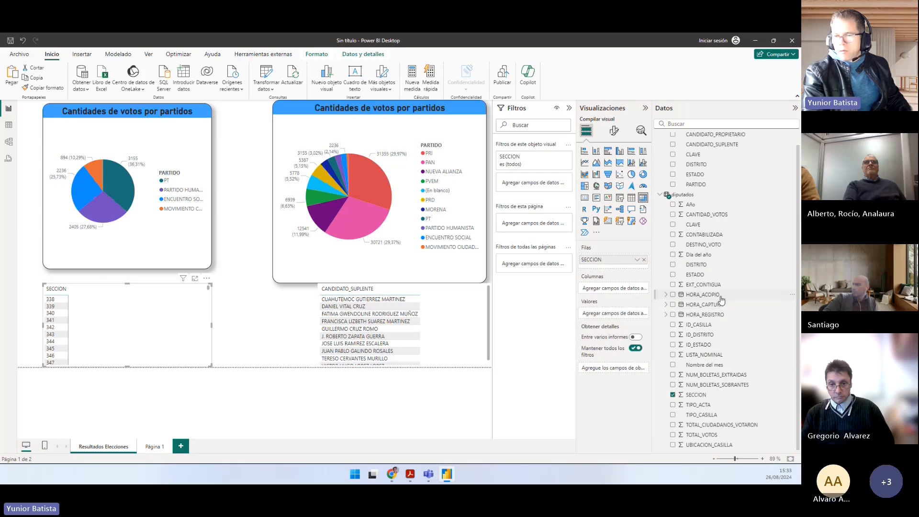
{"action": "left_click_drag", "start_coordinate": [717, 295], "coordinate": [172, 323]}
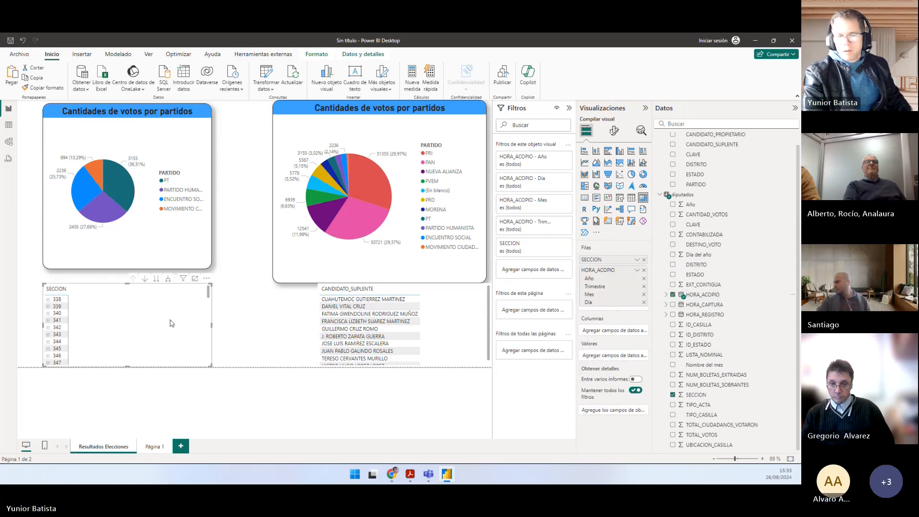
{"action": "left_click", "coordinate": [643, 272]}
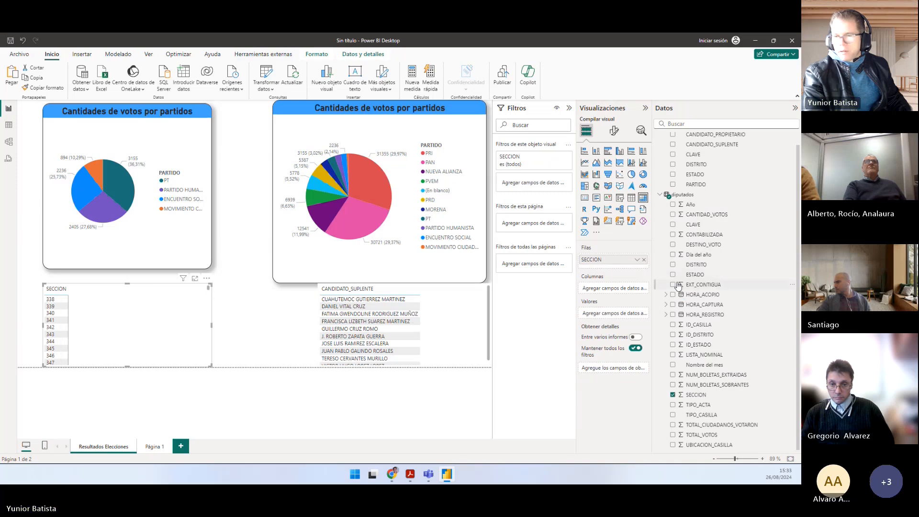
Step: Convert the matrix to a table and add HORA_ACOPIO as a column showing the plain field instead of the date hierarchy
{"action": "left_click", "coordinate": [631, 199]}
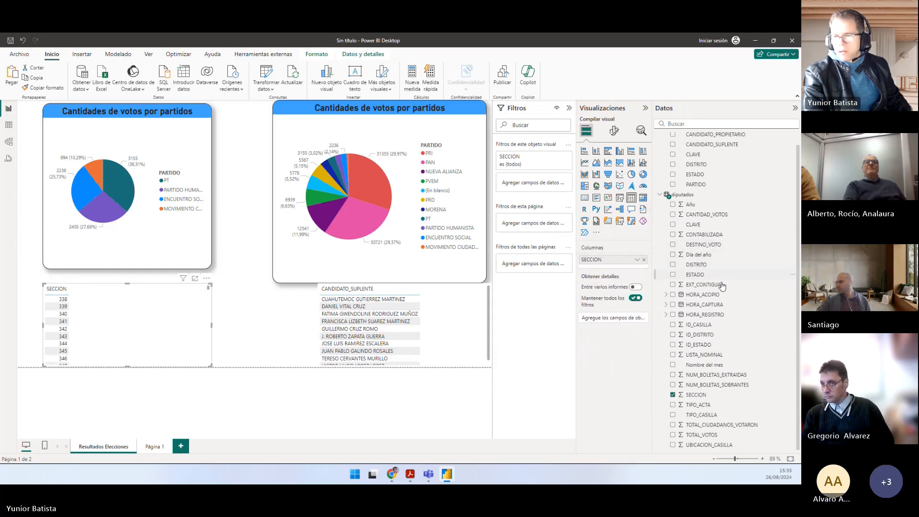
{"action": "left_click_drag", "start_coordinate": [718, 296], "coordinate": [616, 272]}
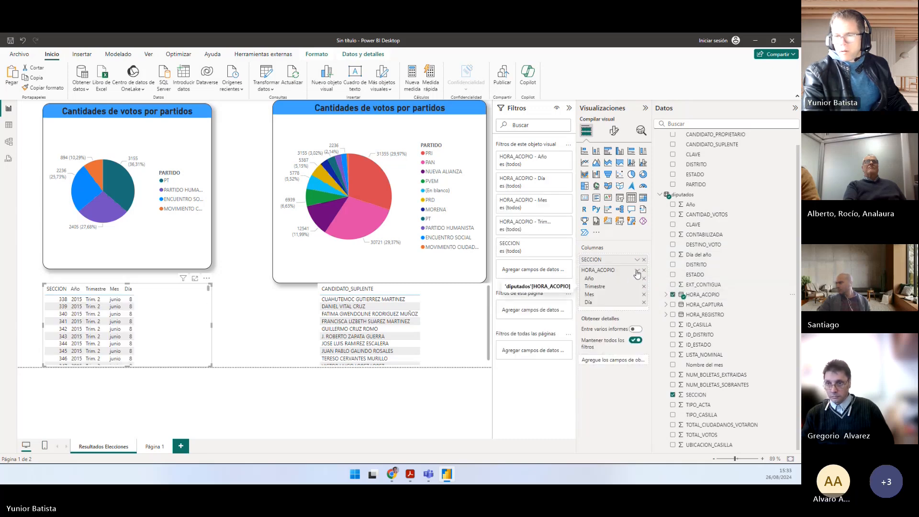
{"action": "left_click", "coordinate": [636, 272]}
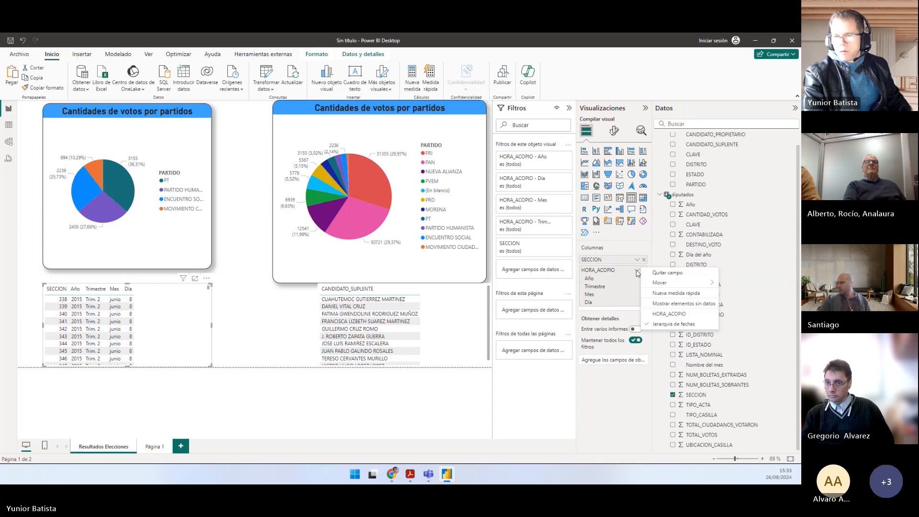
{"action": "left_click", "coordinate": [669, 313]}
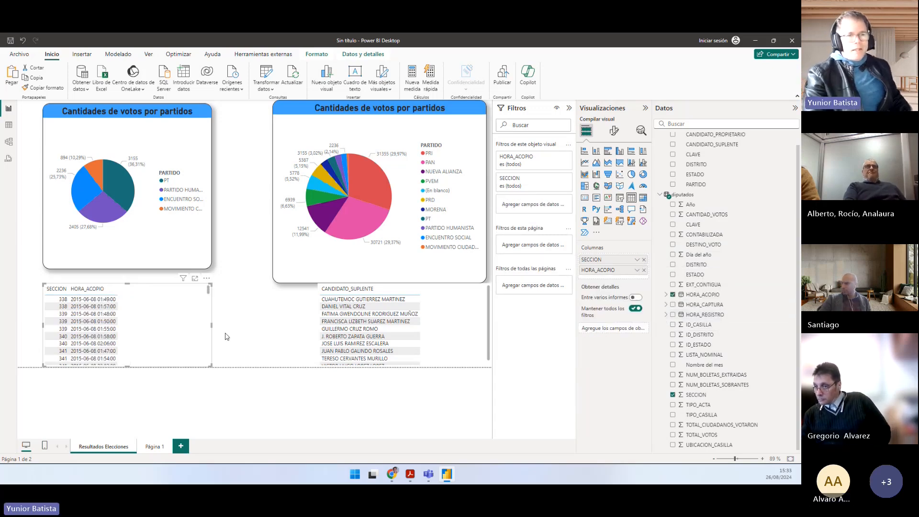
Step: Reposition the SECCION table between the two charts and sort it by HORA_ACOPIO in descending order
{"action": "left_click_drag", "start_coordinate": [179, 325], "coordinate": [211, 322]}
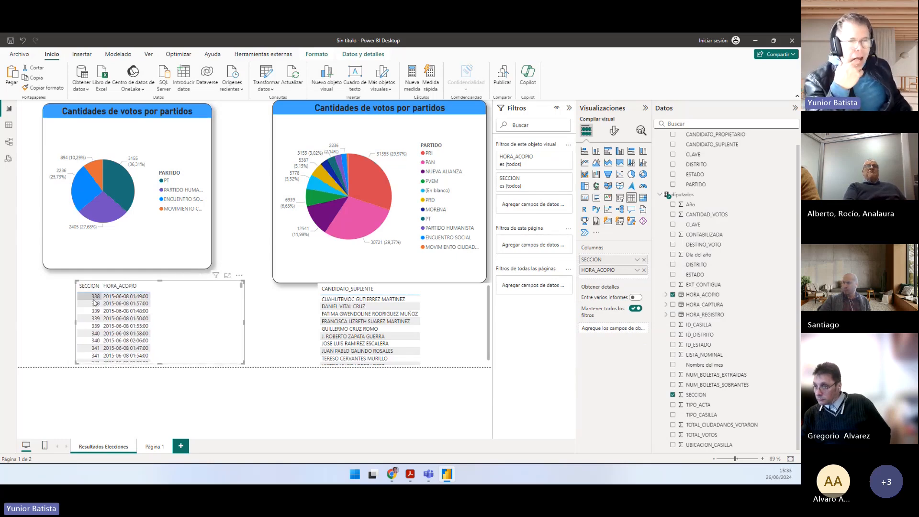
{"action": "left_click", "coordinate": [239, 275]}
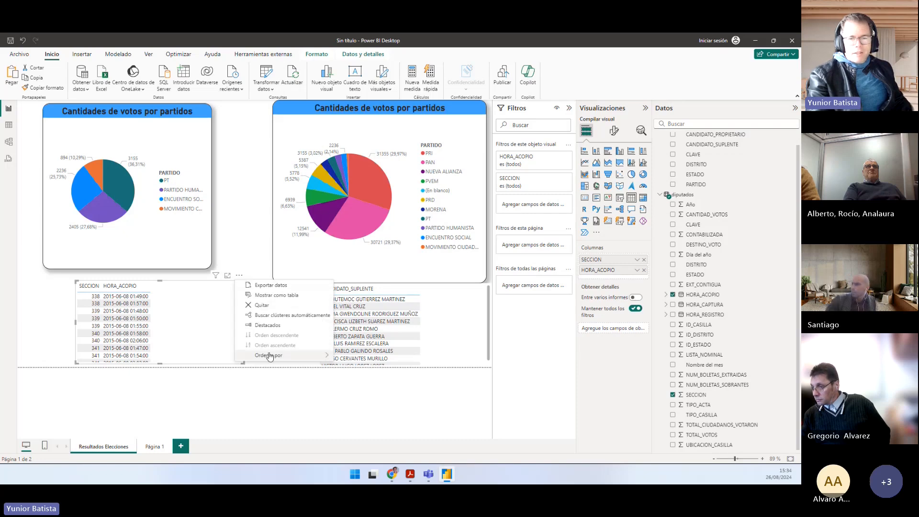
{"action": "mouse_move", "coordinate": [270, 356]}
{"action": "left_click", "coordinate": [361, 366]}
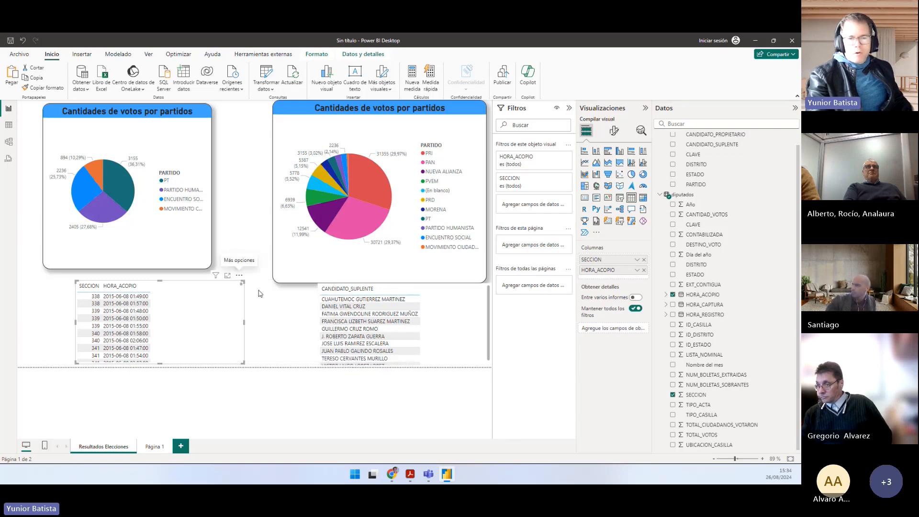
{"action": "left_click", "coordinate": [239, 275]}
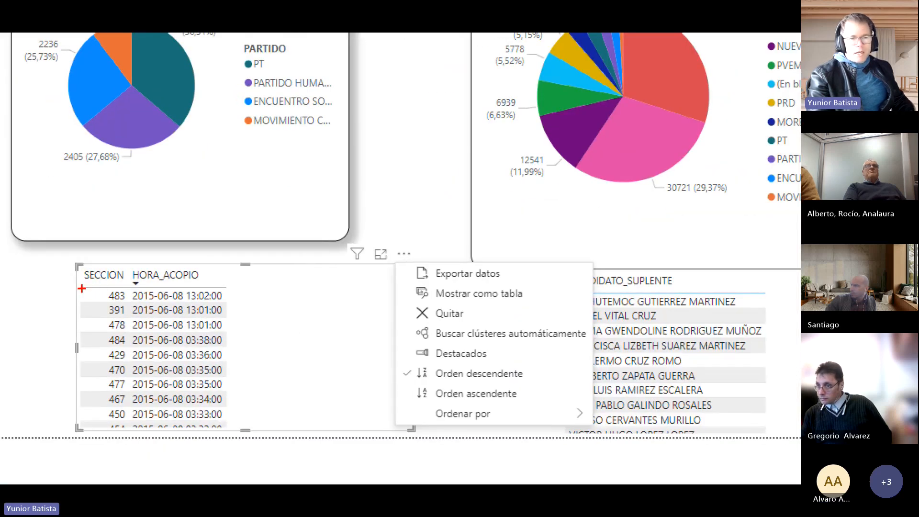
{"action": "left_click_drag", "start_coordinate": [81, 288], "coordinate": [226, 305]}
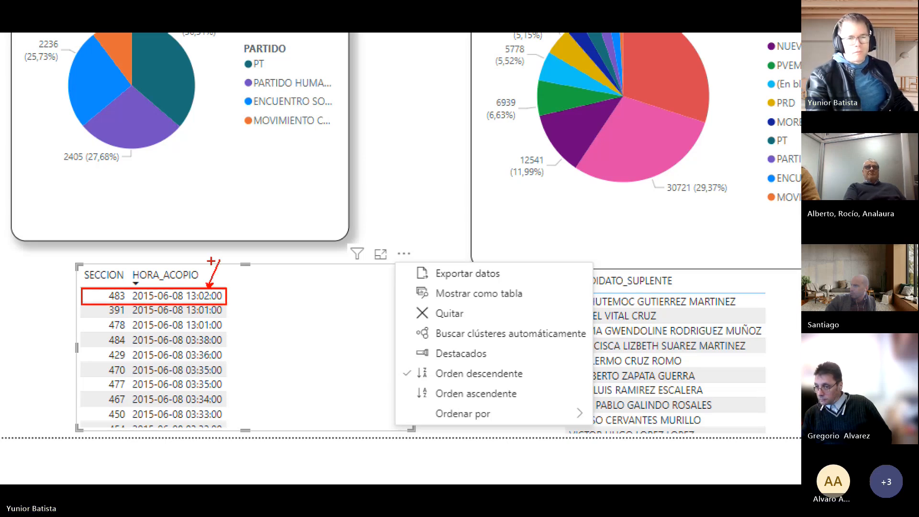
{"action": "key", "text": "Escape"}
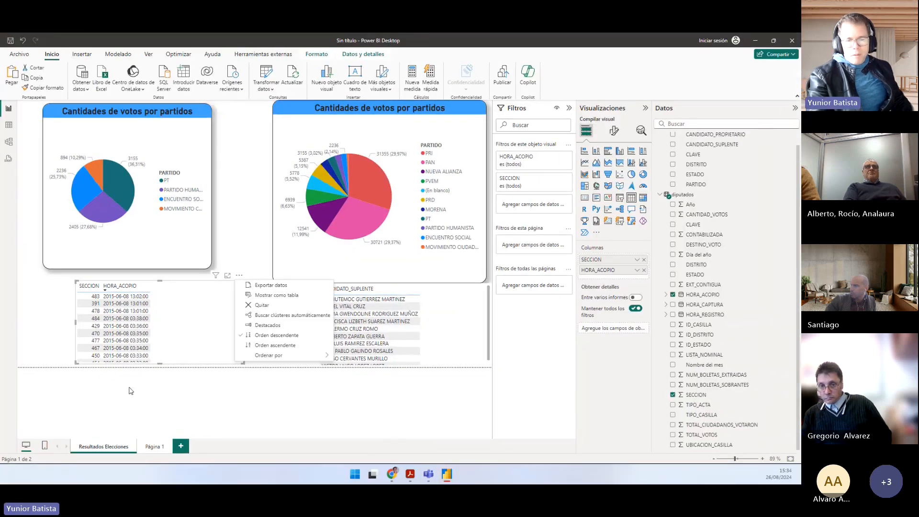
Step: Switch to Práctico.pdf in Acrobat and read questions d and e about the latest-received section and the voters in section 362, casilla C
{"action": "key", "text": "alt+Tab"}
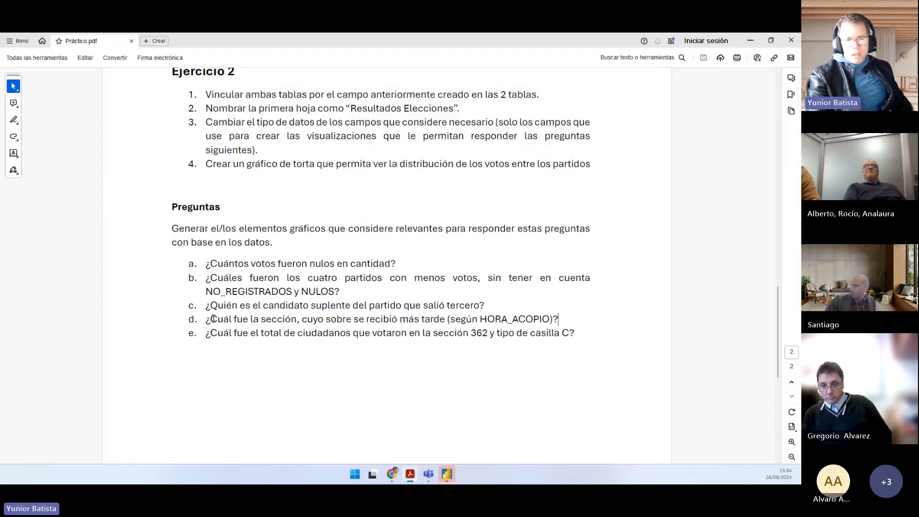
{"action": "left_click_drag", "start_coordinate": [207, 319], "coordinate": [559, 324]}
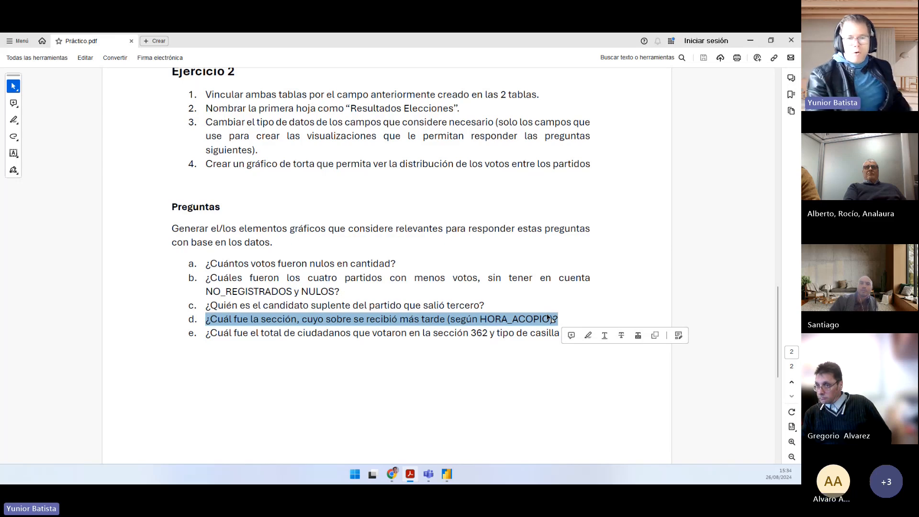
{"action": "left_click_drag", "start_coordinate": [206, 333], "coordinate": [576, 333]}
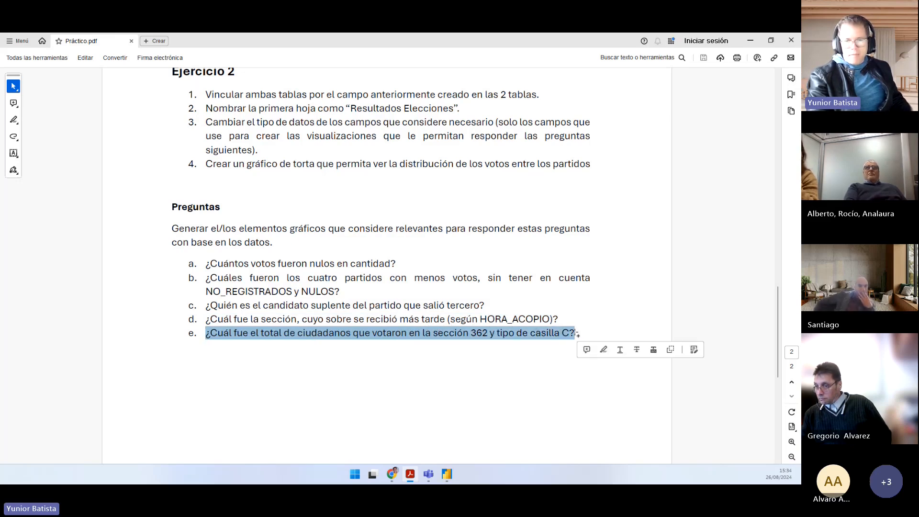
{"action": "double_click", "coordinate": [367, 335]}
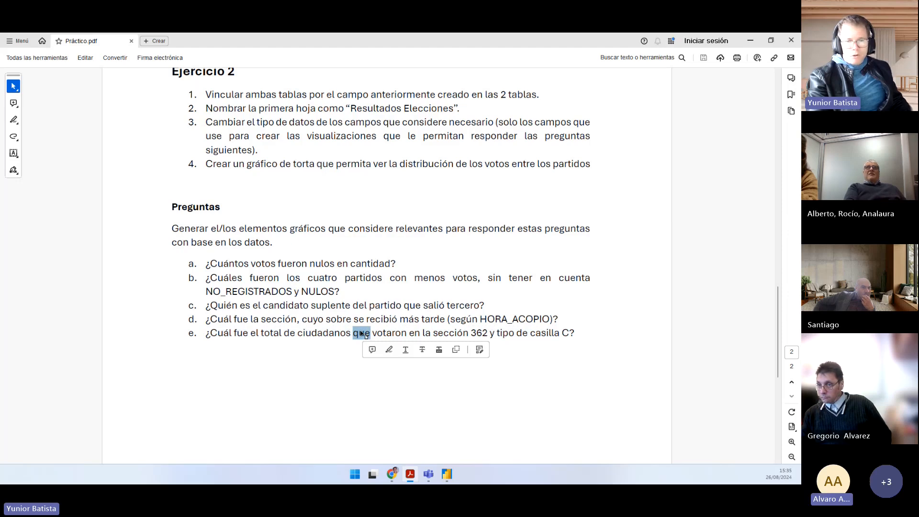
{"action": "left_click", "coordinate": [349, 333]}
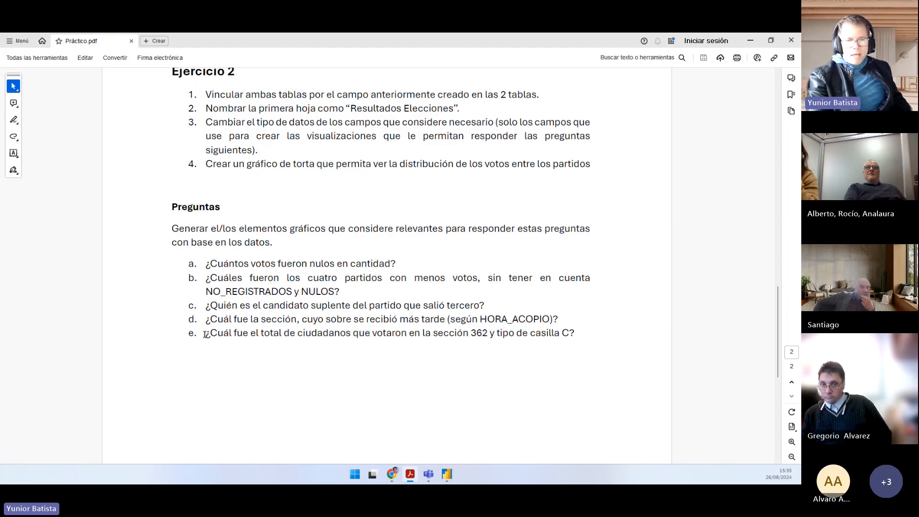
{"action": "left_click_drag", "start_coordinate": [205, 333], "coordinate": [573, 338]}
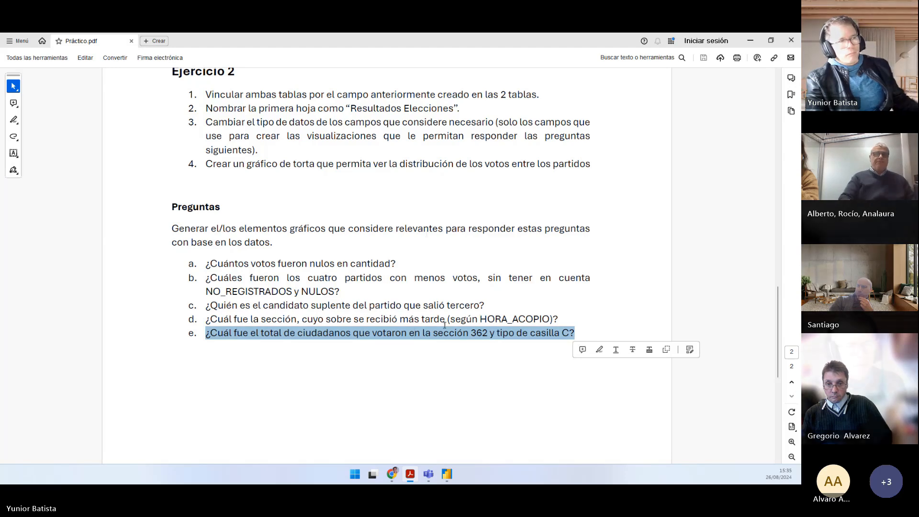
{"action": "left_click", "coordinate": [311, 323]}
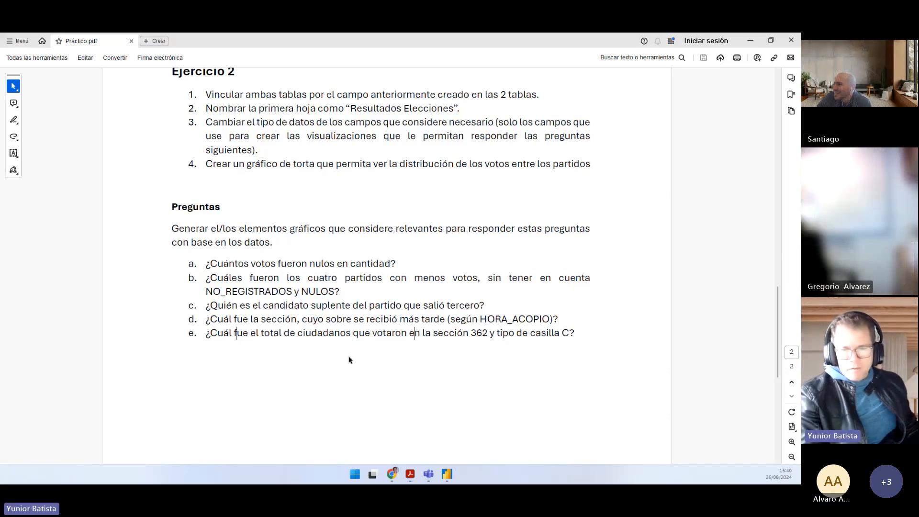
Step: Highlight section 362 and casilla type C in question e of Práctico.pdf, and return to Power BI Desktop
{"action": "double_click", "coordinate": [479, 332]}
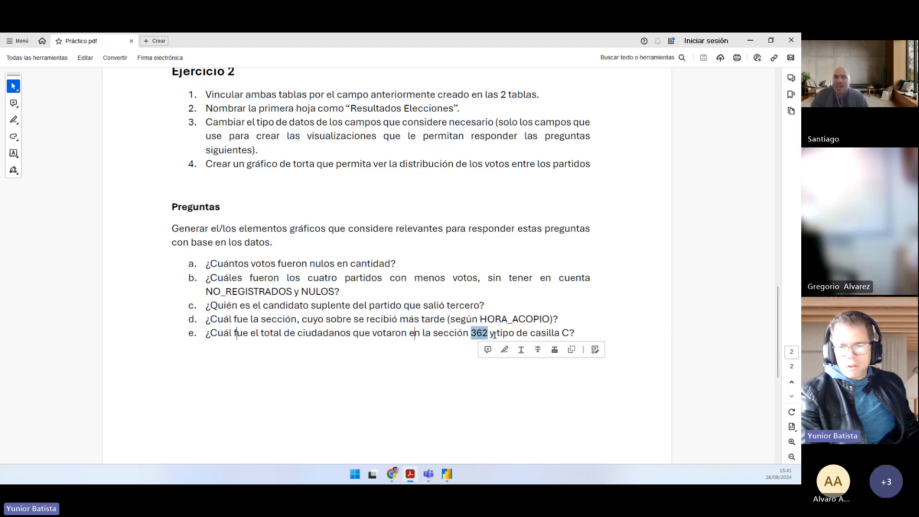
{"action": "double_click", "coordinate": [565, 332]}
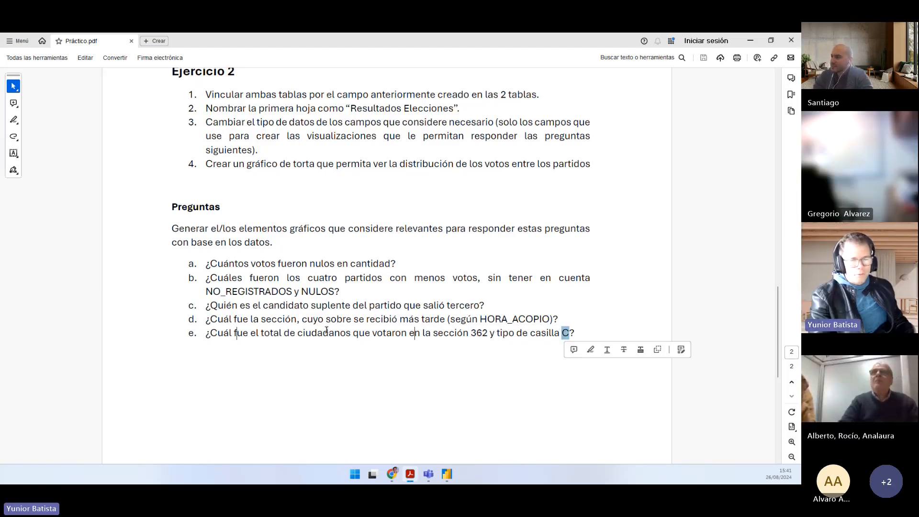
{"action": "mouse_move", "coordinate": [409, 474]}
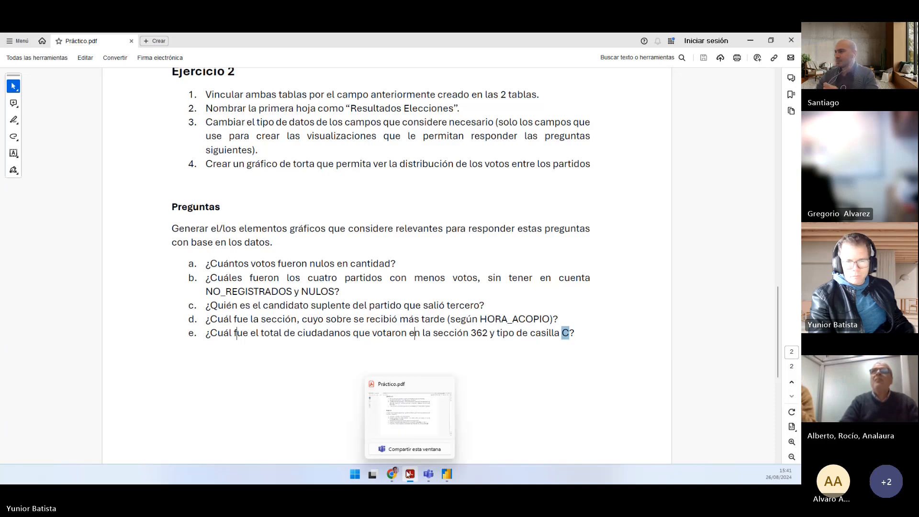
{"action": "left_click", "coordinate": [446, 474]}
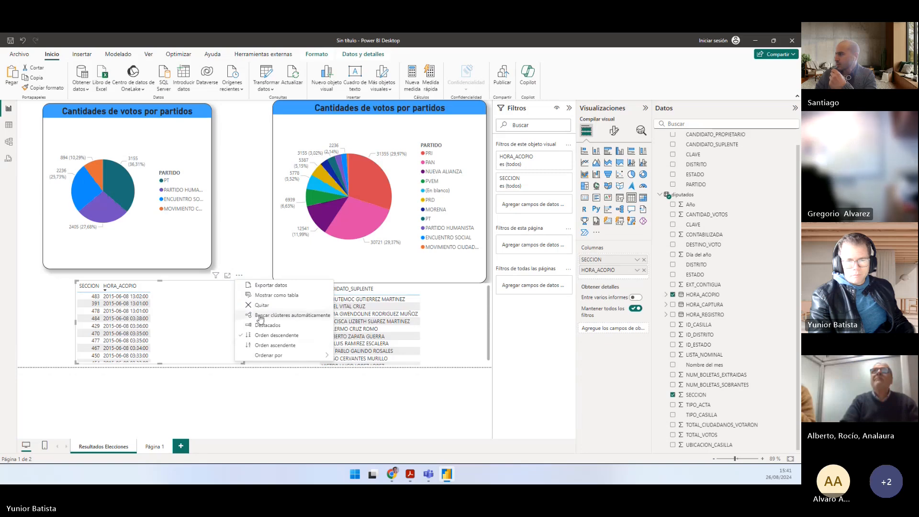
Step: Sort the SECCION table by HORA_ACOPIO in ascending order, and place it at a smaller size beneath the smaller pie chart
{"action": "left_click", "coordinate": [107, 294]}
{"action": "left_click", "coordinate": [106, 293]}
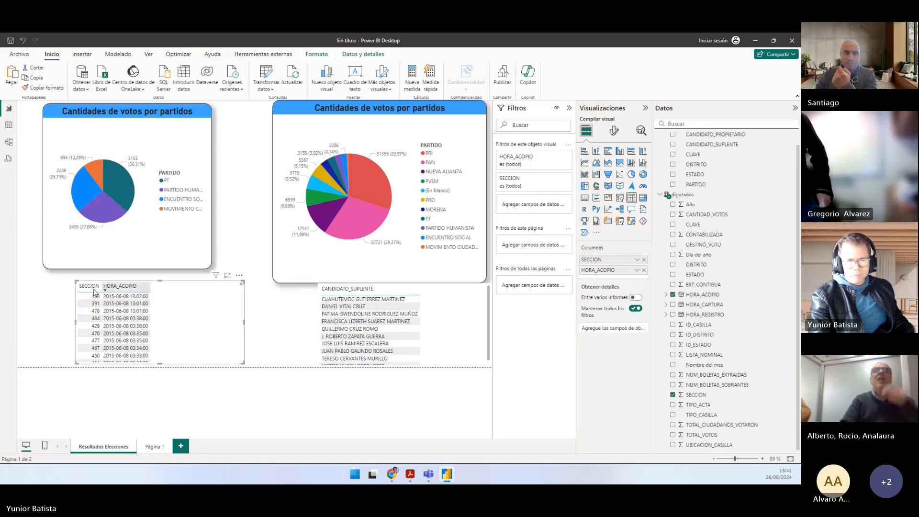
{"action": "left_click_drag", "start_coordinate": [77, 282], "coordinate": [49, 287]}
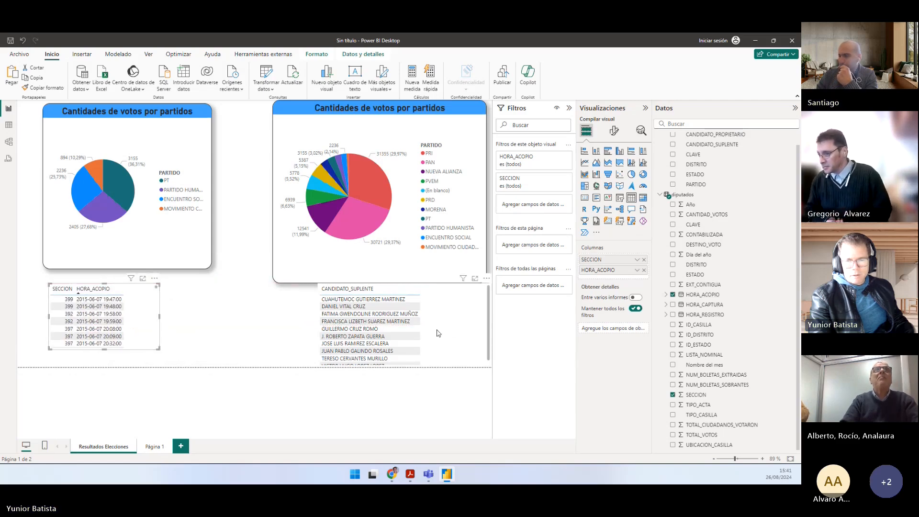
Step: Move the CANDIDATO_SUPLENTE table beside the SECCION table at a narrower width, and shorten the larger pie chart from its lower edge
{"action": "left_click_drag", "start_coordinate": [437, 328], "coordinate": [300, 332]}
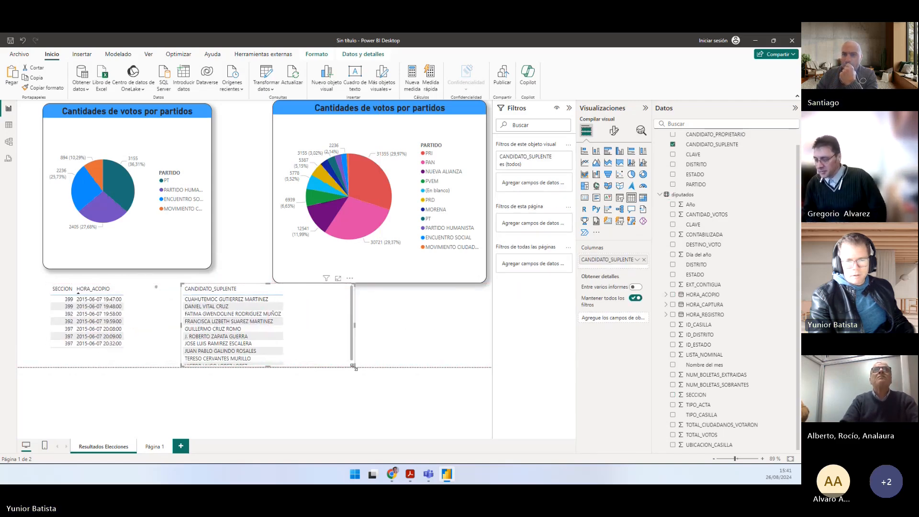
{"action": "left_click_drag", "start_coordinate": [355, 368], "coordinate": [298, 367]}
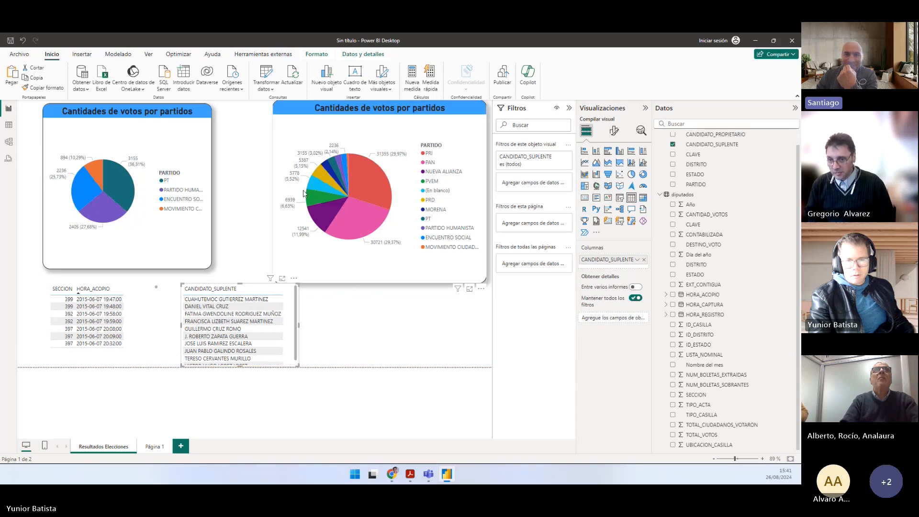
{"action": "left_click", "coordinate": [378, 273]}
{"action": "left_click_drag", "start_coordinate": [380, 284], "coordinate": [380, 255]}
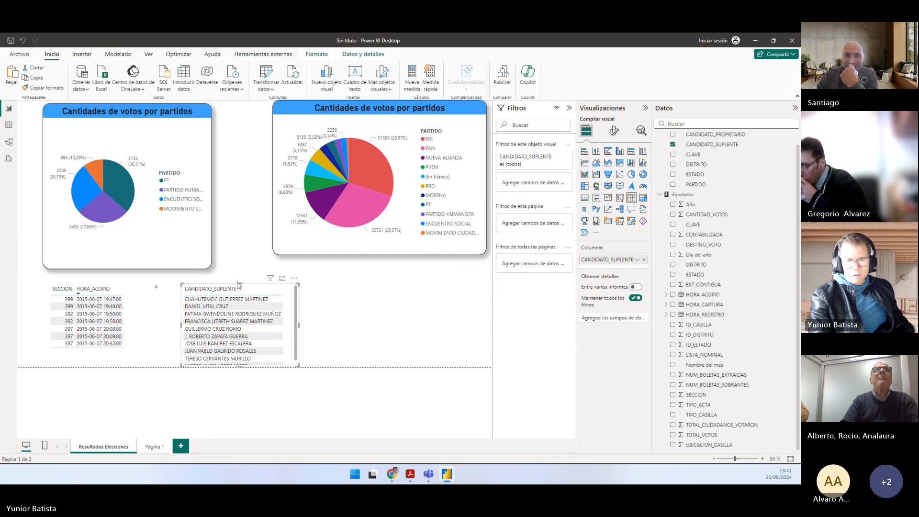
Step: Extend the CANDIDATO_SUPLENTE table upward and the SECCION table downward toward the page's lower edge
{"action": "left_click_drag", "start_coordinate": [239, 285], "coordinate": [243, 269]}
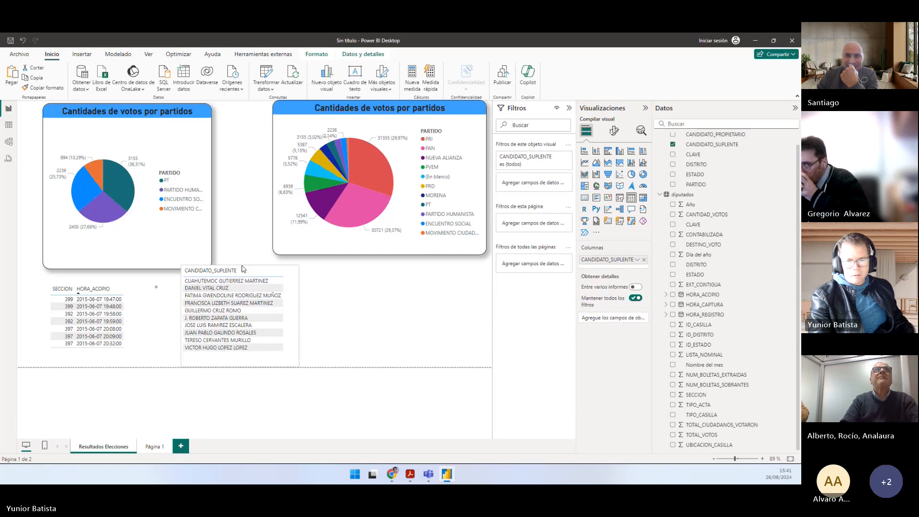
{"action": "left_click", "coordinate": [142, 302]}
{"action": "left_click_drag", "start_coordinate": [102, 350], "coordinate": [102, 363]}
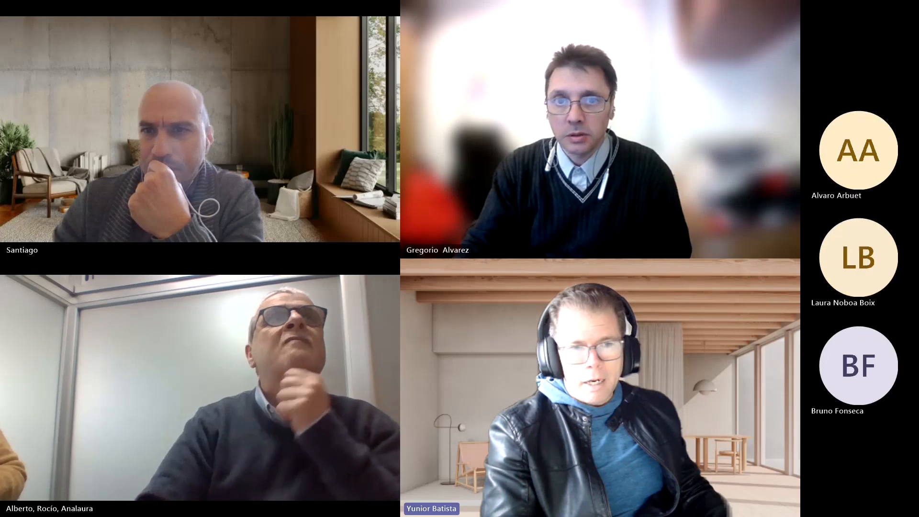
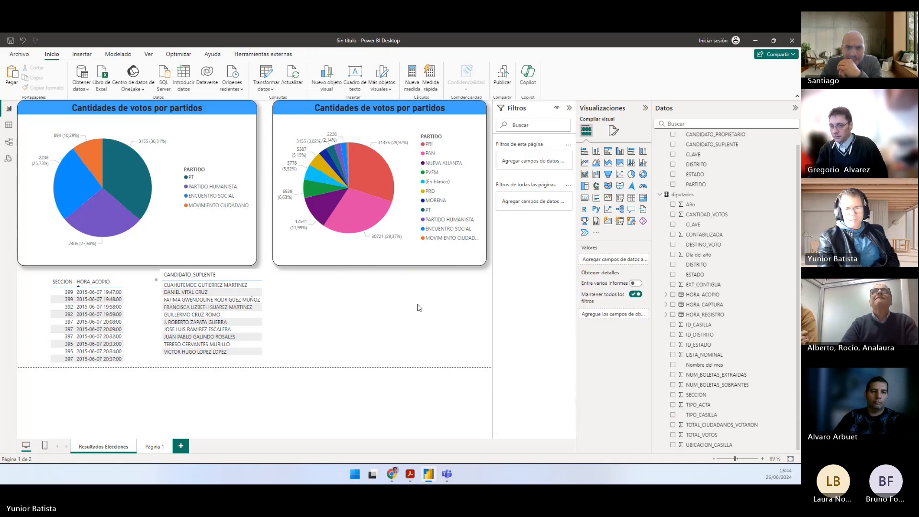
Step: Review question e in Práctico.pdf by highlighting its text on section and casilla, and return to Power BI Desktop
{"action": "left_click", "coordinate": [410, 474]}
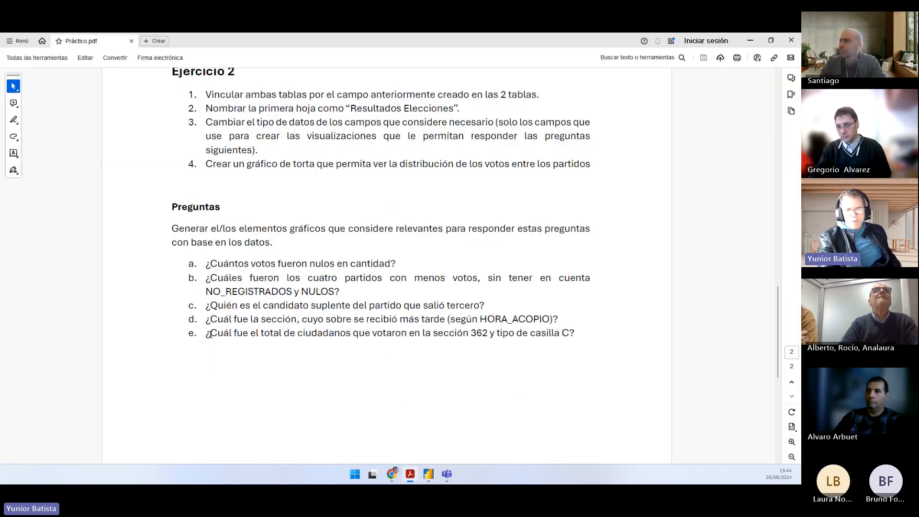
{"action": "left_click_drag", "start_coordinate": [209, 334], "coordinate": [571, 334]}
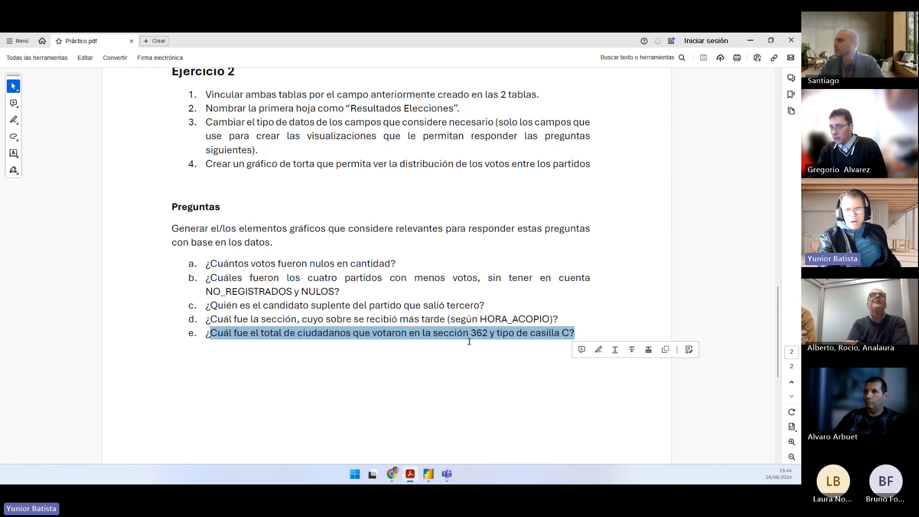
{"action": "double_click", "coordinate": [452, 333]}
{"action": "double_click", "coordinate": [553, 333]}
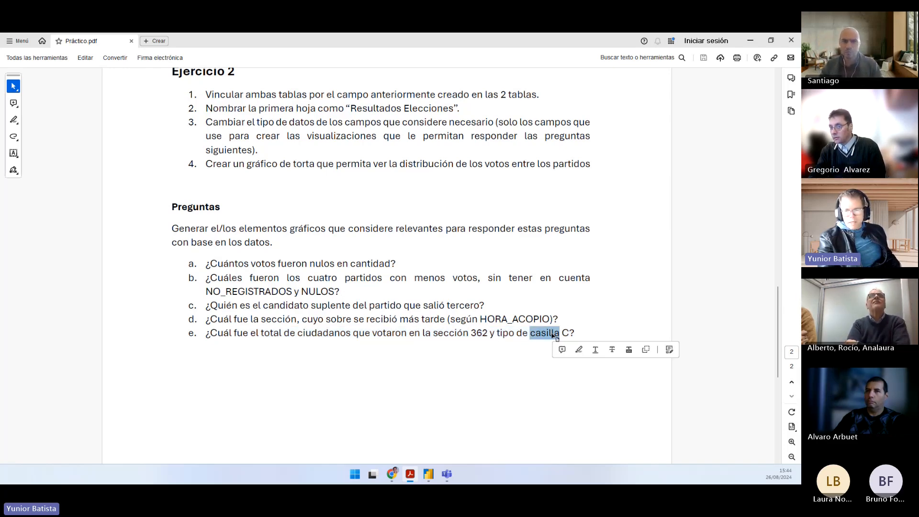
{"action": "key", "text": "alt+Tab"}
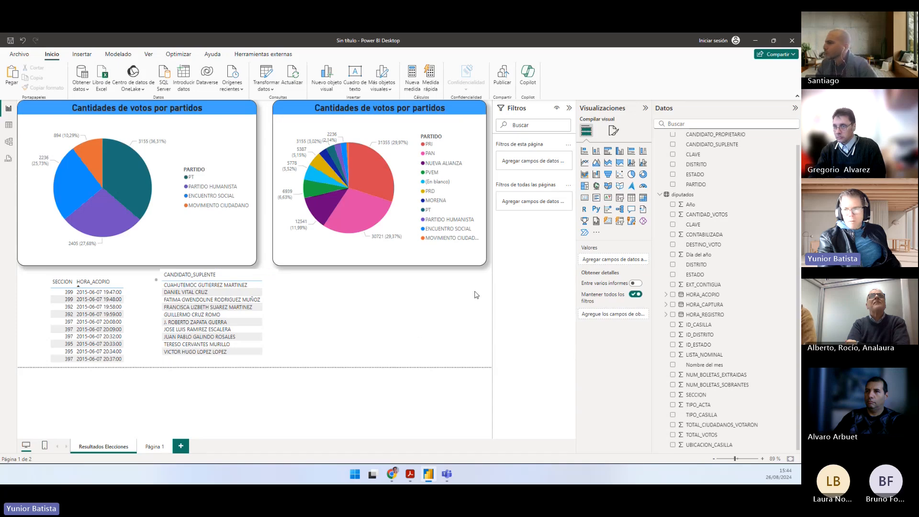
Step: Add a stacked column chart with SECCION on the X axis and the sum of CANTIDAD_VOTOS on the Y axis
{"action": "left_click", "coordinate": [596, 153]}
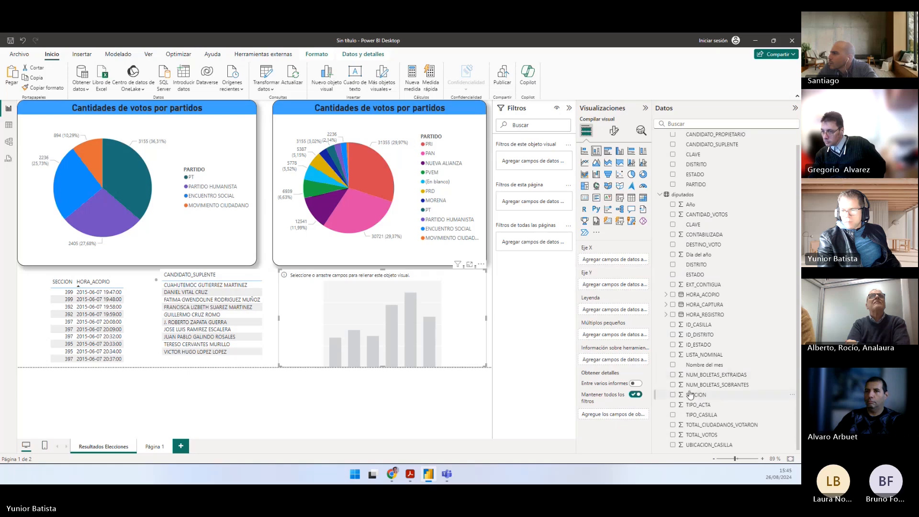
{"action": "left_click_drag", "start_coordinate": [689, 394], "coordinate": [611, 260]}
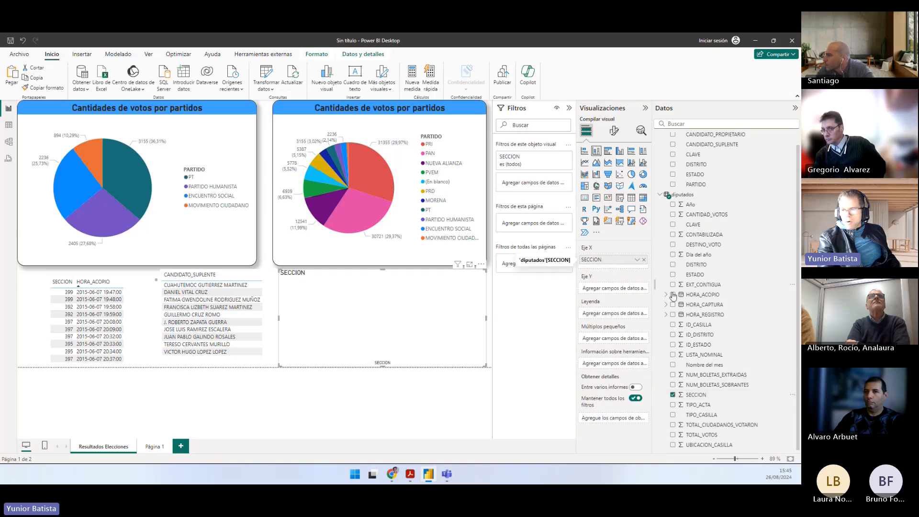
{"action": "mouse_move", "coordinate": [695, 325]}
{"action": "left_mouse_down"}
{"action": "mouse_move", "coordinate": [608, 318]}
{"action": "mouse_move", "coordinate": [709, 326]}
{"action": "left_mouse_up"}
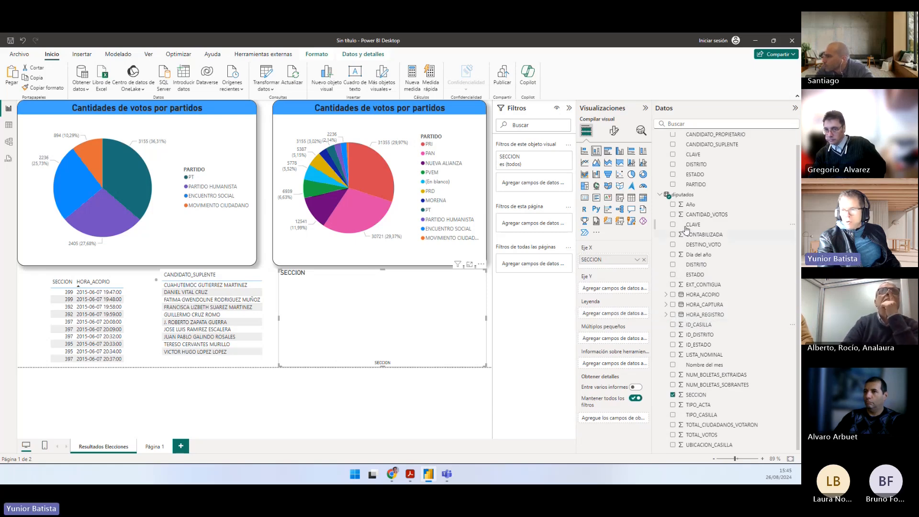
{"action": "left_click", "coordinate": [672, 214]}
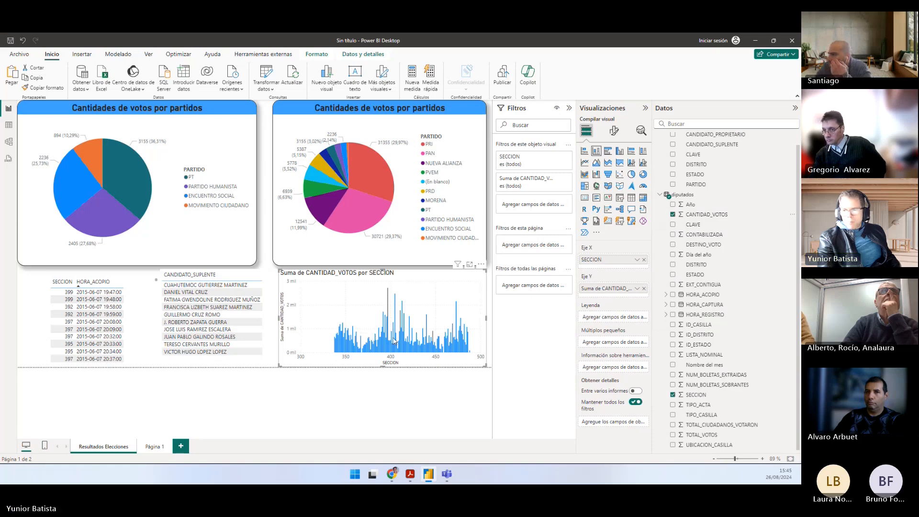
Step: Split the column chart by ID_CASILLA as legend and widen it to the page's left edge
{"action": "mouse_move", "coordinate": [394, 342]}
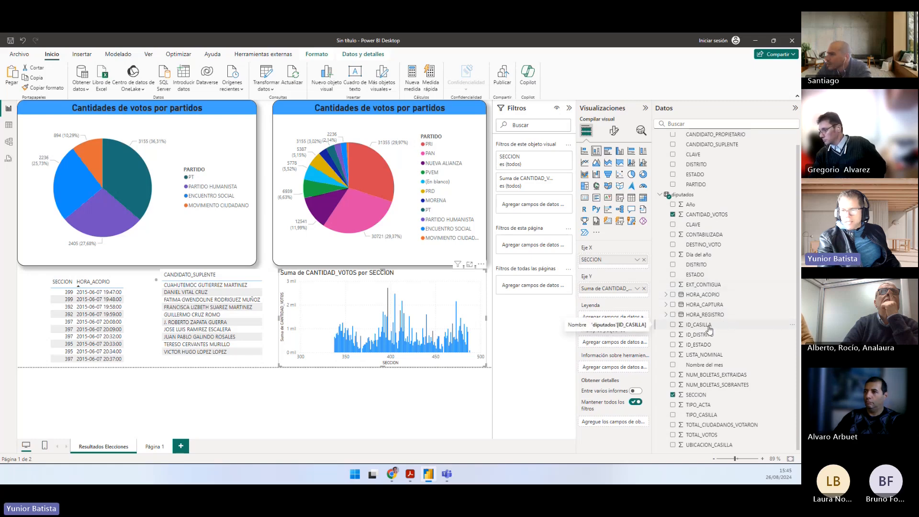
{"action": "left_click_drag", "start_coordinate": [710, 329], "coordinate": [604, 316]}
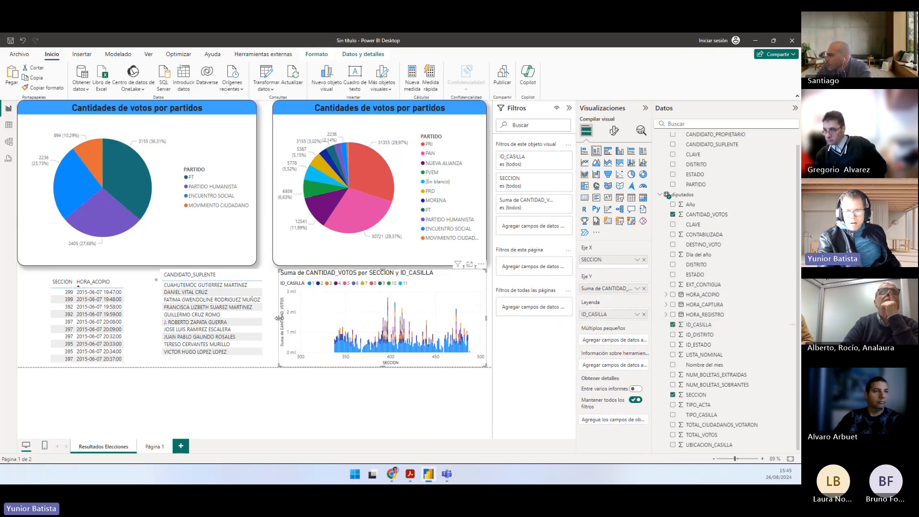
{"action": "left_click_drag", "start_coordinate": [278, 318], "coordinate": [14, 327]}
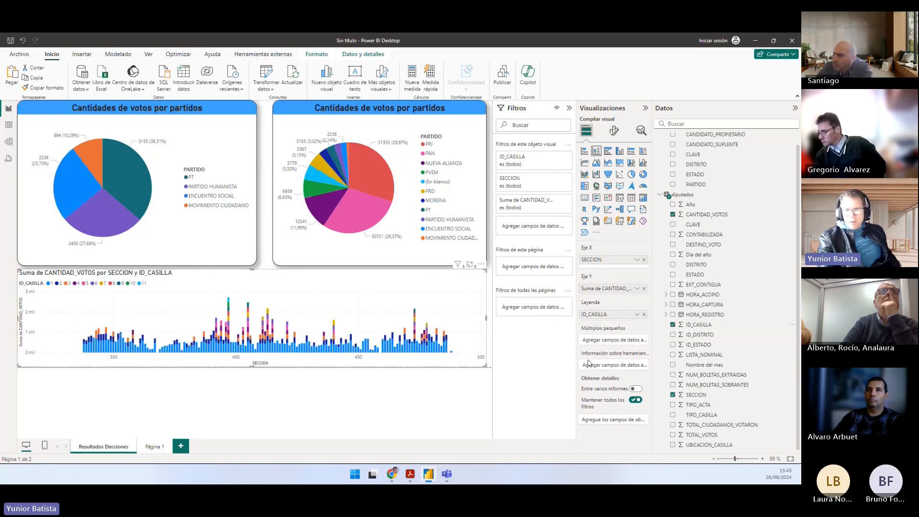
Step: Check the section number in question e of Práctico.pdf by highlighting 362, and return to Power BI Desktop
{"action": "key", "text": "alt+Tab"}
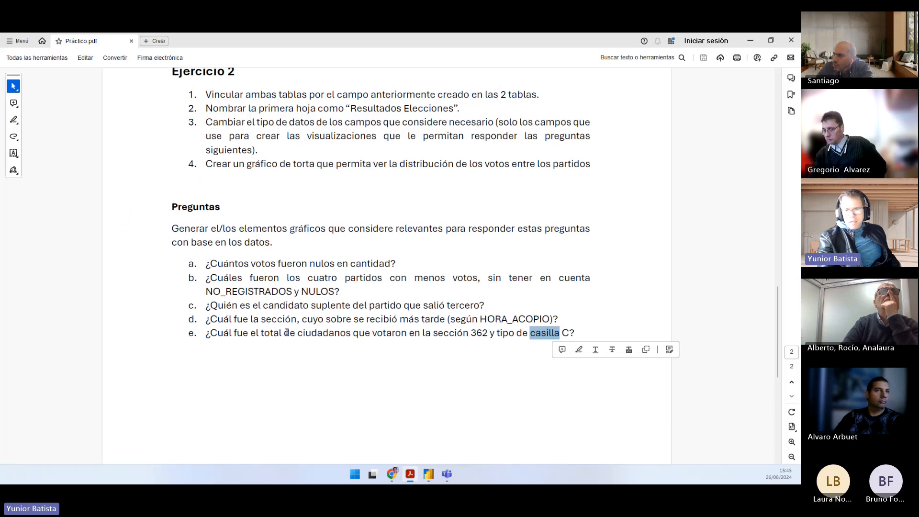
{"action": "double_click", "coordinate": [479, 333]}
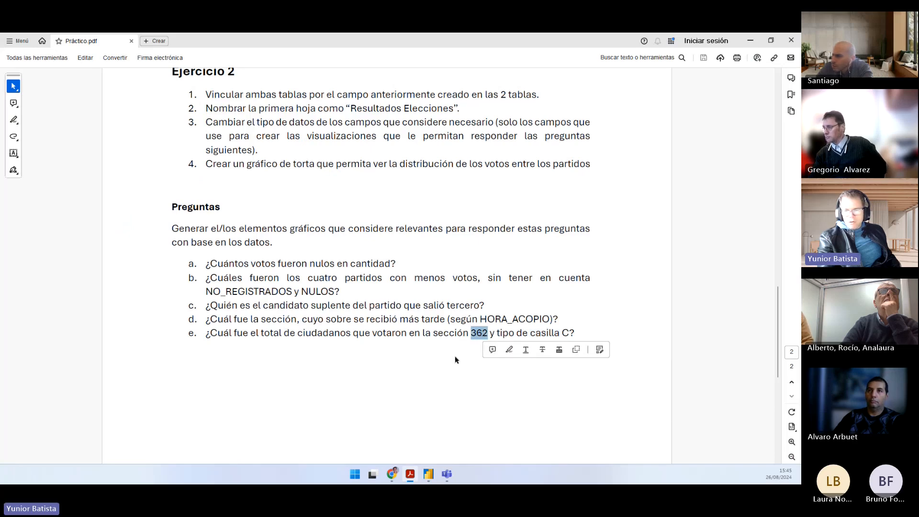
{"action": "key", "text": "alt+Tab"}
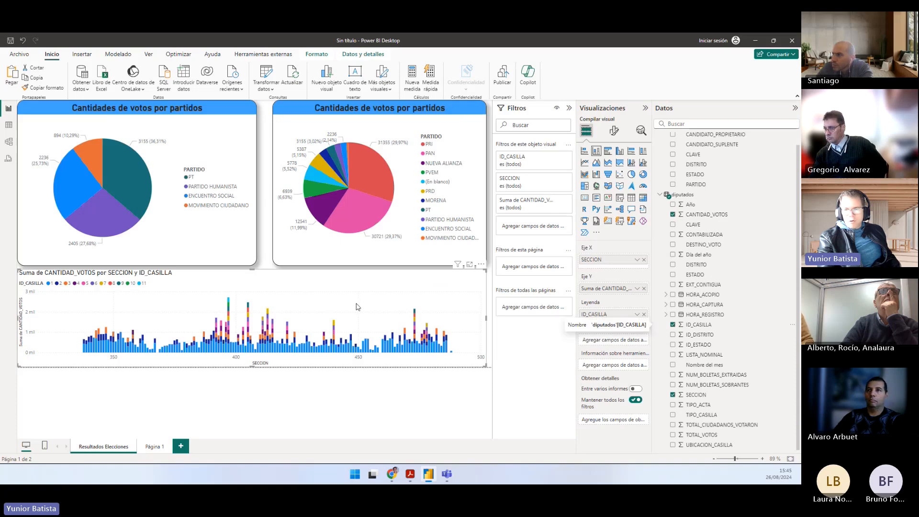
Step: Filter the column chart's SECCION field with basic filtering (Filtrado básico) to show only section 362
{"action": "left_click", "coordinate": [556, 179]}
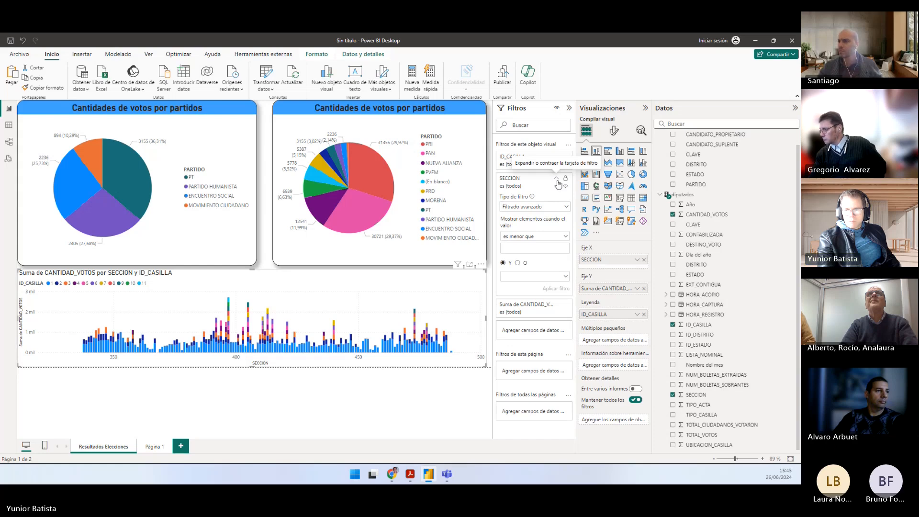
{"action": "left_click", "coordinate": [542, 207]}
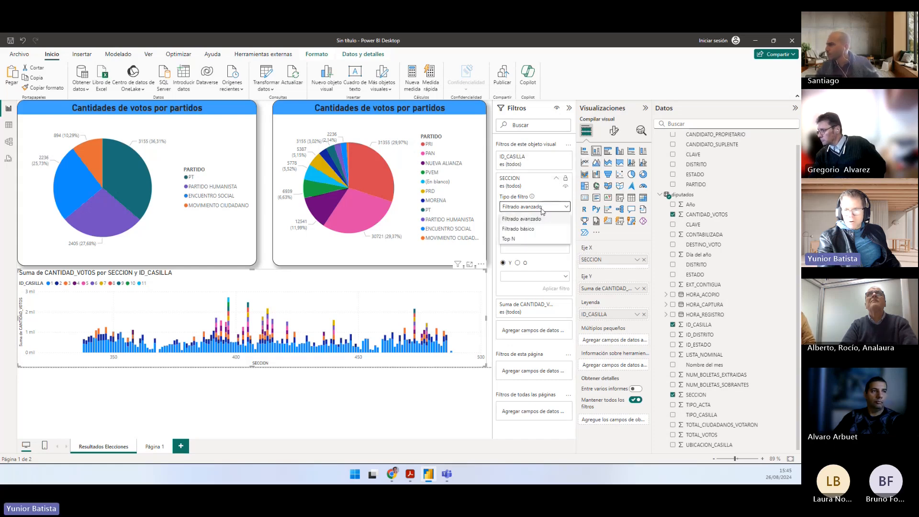
{"action": "left_click", "coordinate": [515, 229]}
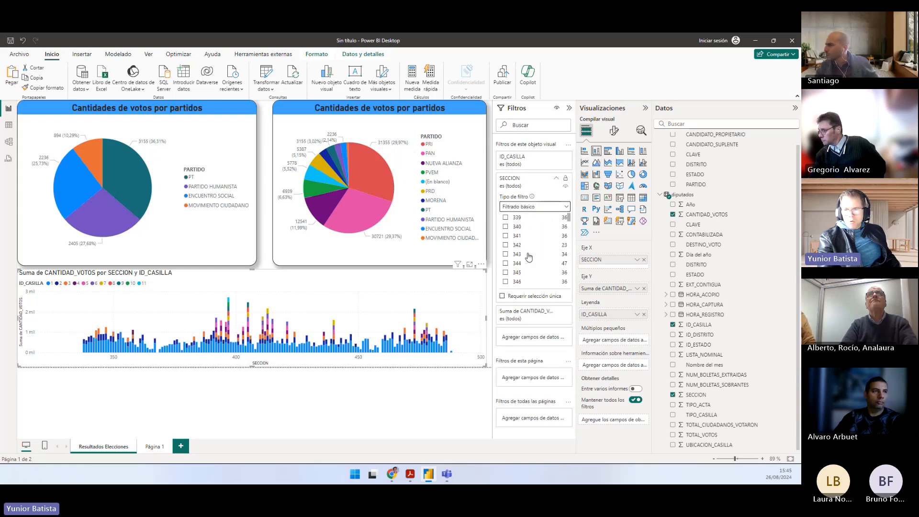
{"action": "scroll", "coordinate": [528, 257], "scroll_direction": "down", "scroll_amount": 4}
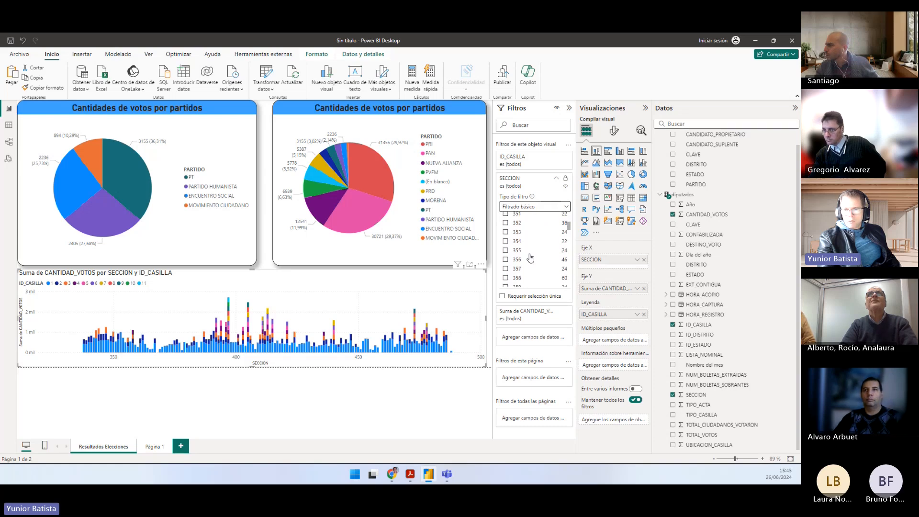
{"action": "scroll", "coordinate": [530, 257], "scroll_direction": "down", "scroll_amount": 2}
{"action": "left_click", "coordinate": [506, 278]}
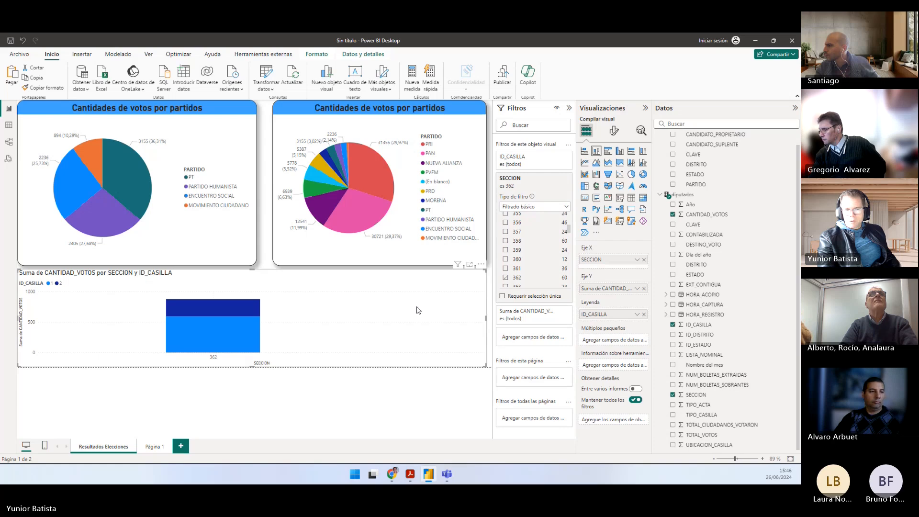
Step: Shrink the column chart from its upper-left corner to uncover the tables, and inspect the vote sums of its ID_CASILLA segments
{"action": "left_click_drag", "start_coordinate": [18, 271], "coordinate": [198, 296]}
{"action": "left_click", "coordinate": [166, 303]}
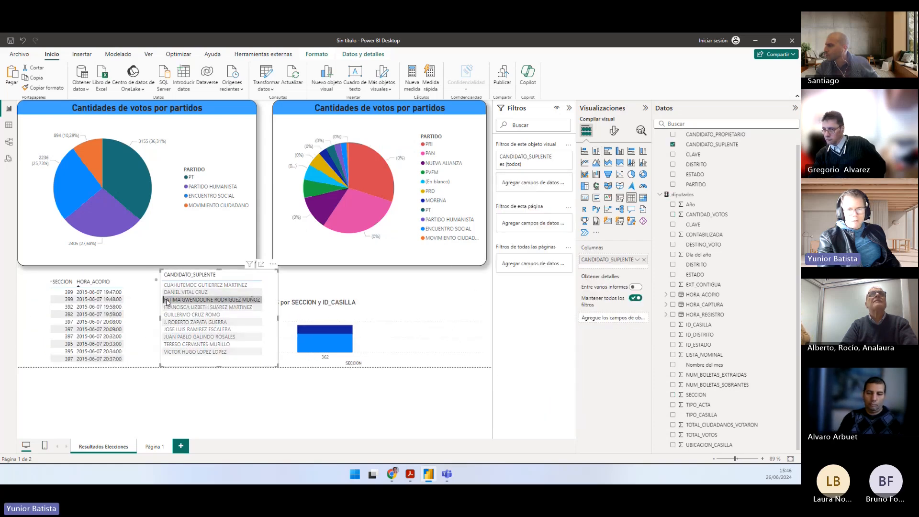
{"action": "left_click", "coordinate": [166, 303]}
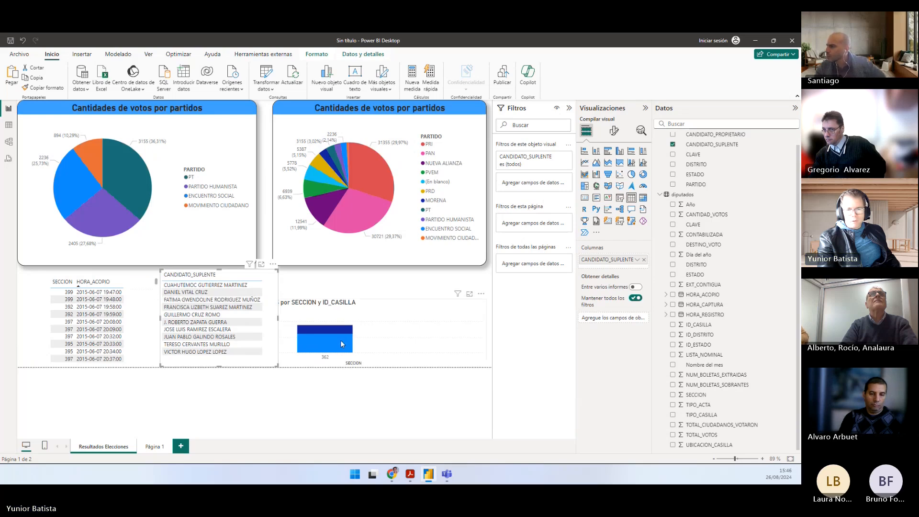
{"action": "mouse_move", "coordinate": [341, 331]}
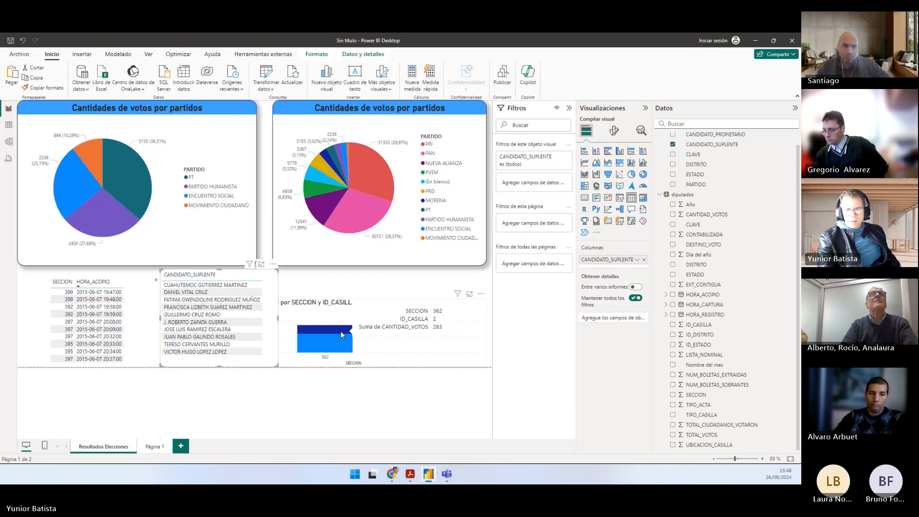
{"action": "mouse_move", "coordinate": [337, 348]}
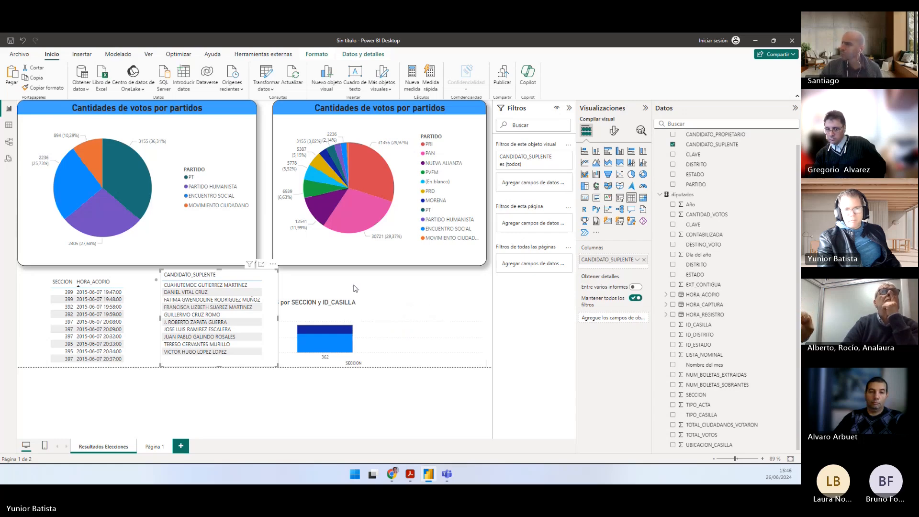
Step: Shift the SECCION and CANDIDATO_SUPLENTE tables toward the page's left edge, and make the column chart narrower and taller so it clears them
{"action": "left_click", "coordinate": [205, 292]}
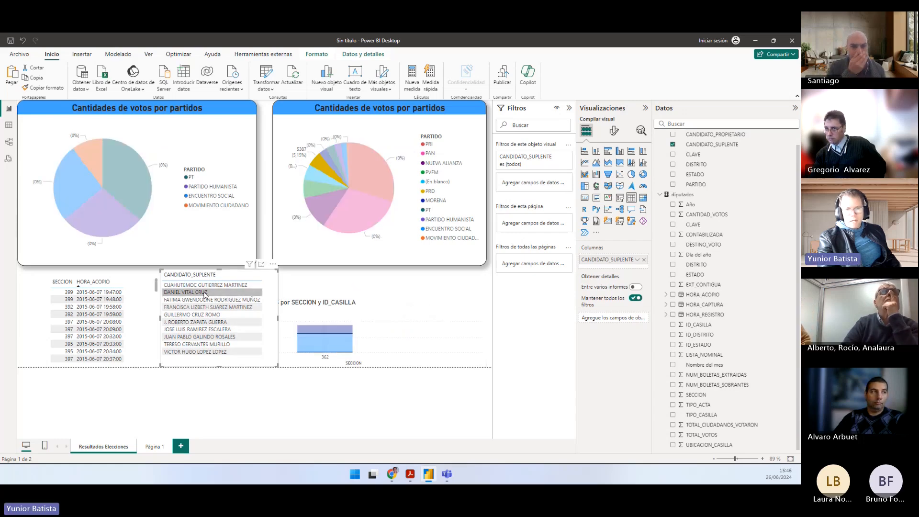
{"action": "left_click", "coordinate": [205, 292]}
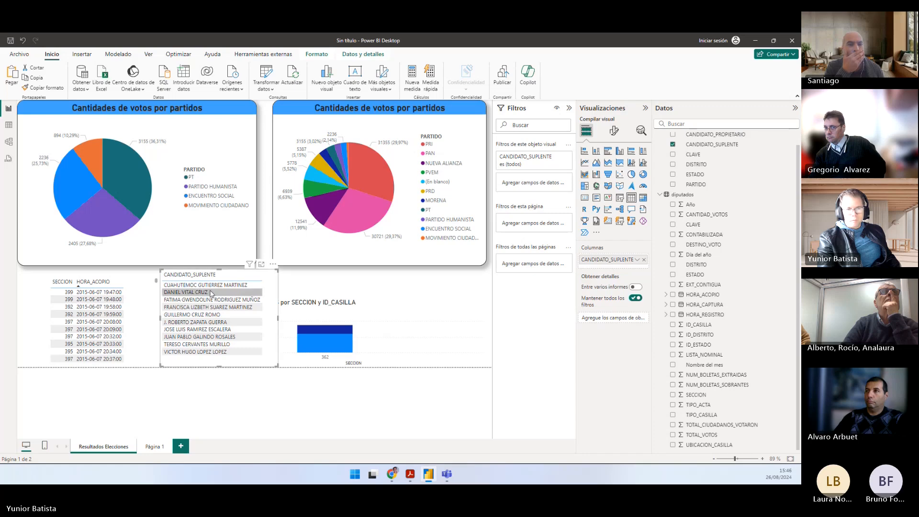
{"action": "left_click", "coordinate": [113, 294]}
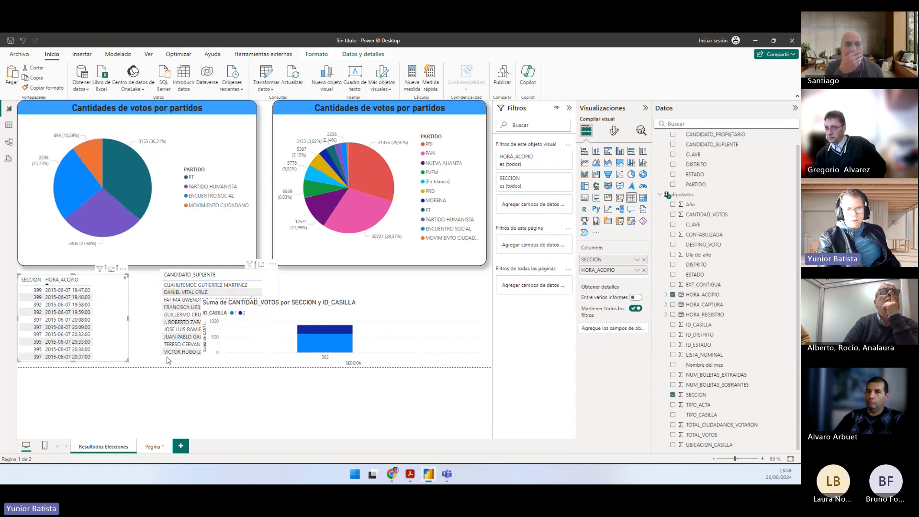
{"action": "left_click_drag", "start_coordinate": [168, 358], "coordinate": [141, 355]}
{"action": "left_click", "coordinate": [303, 308]}
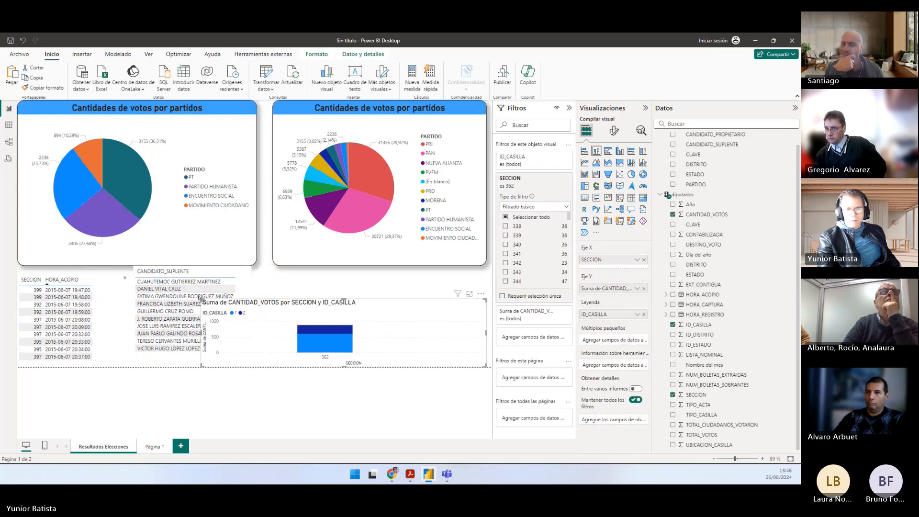
{"action": "left_click_drag", "start_coordinate": [200, 298], "coordinate": [304, 273]}
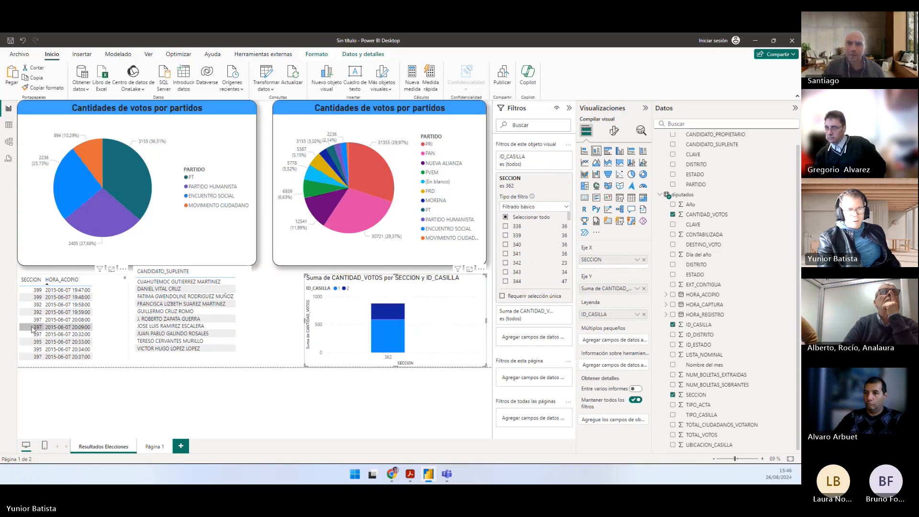
Step: Recheck the casilla type requested in question e of Práctico.pdf, and return to Power BI Desktop
{"action": "key", "text": "alt+Tab"}
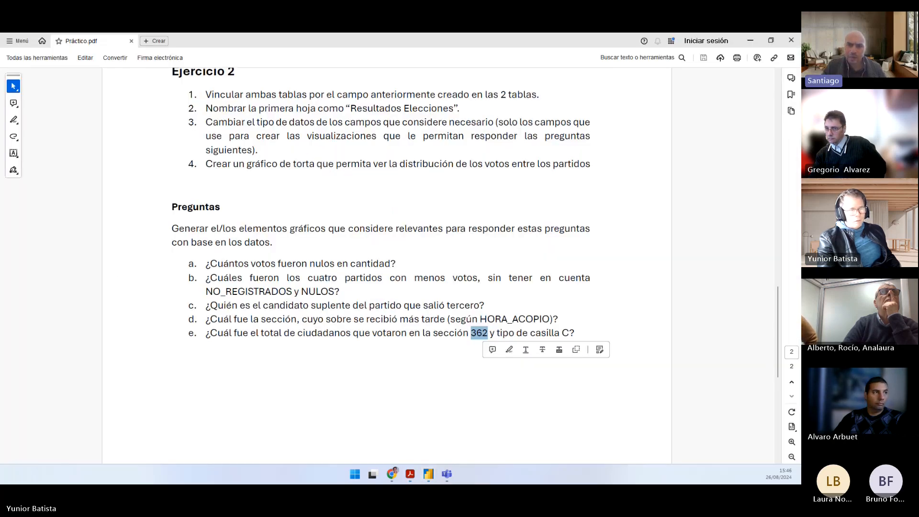
{"action": "key", "text": "alt+Tab"}
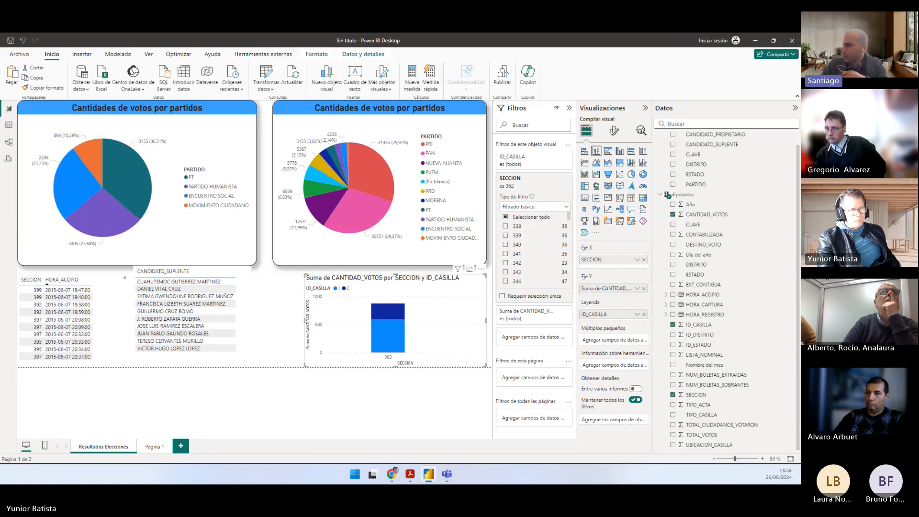
{"action": "key", "text": "alt+Tab"}
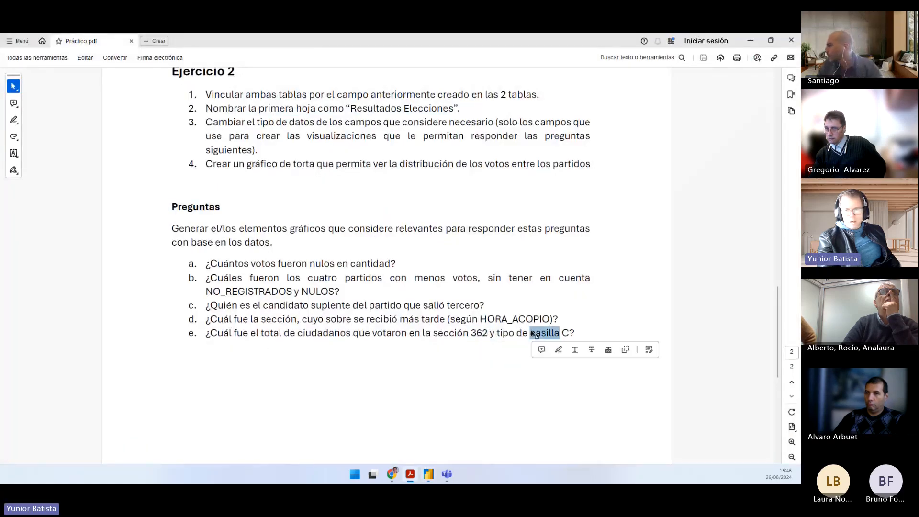
{"action": "key", "text": "alt+Tab"}
{"action": "key", "text": "alt+Tab"}
{"action": "key", "text": "alt+Tab"}
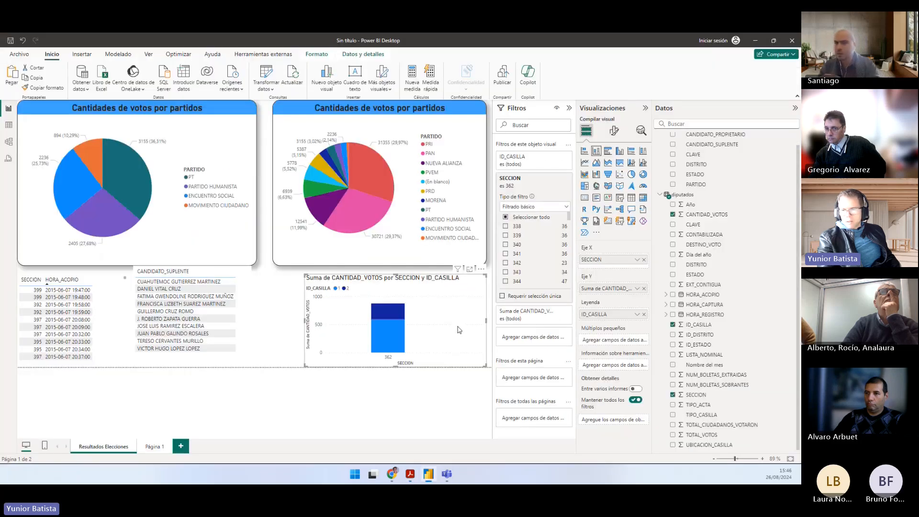
Step: Replace ID_CASILLA with TIPO_CASILLA as the column chart's legend, and read the vote sum for casilla type C in section 362
{"action": "left_click", "coordinate": [672, 325]}
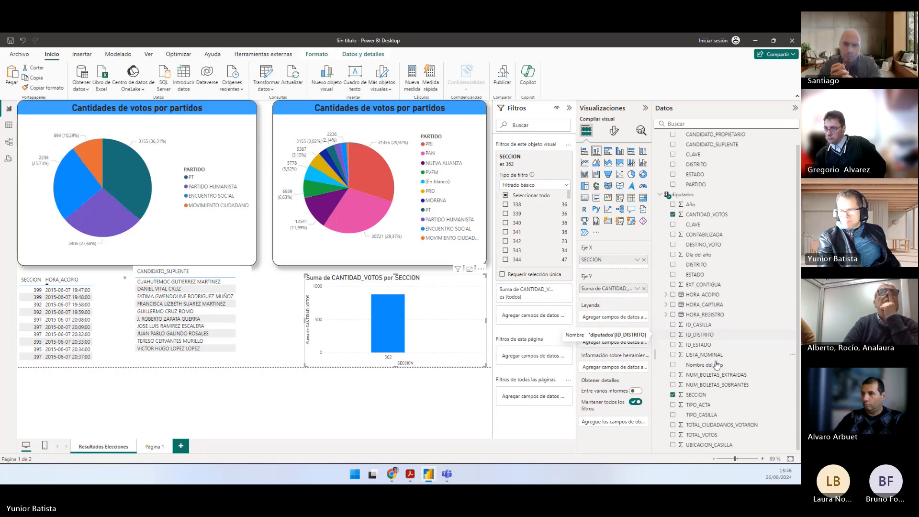
{"action": "left_click_drag", "start_coordinate": [704, 414], "coordinate": [614, 317]}
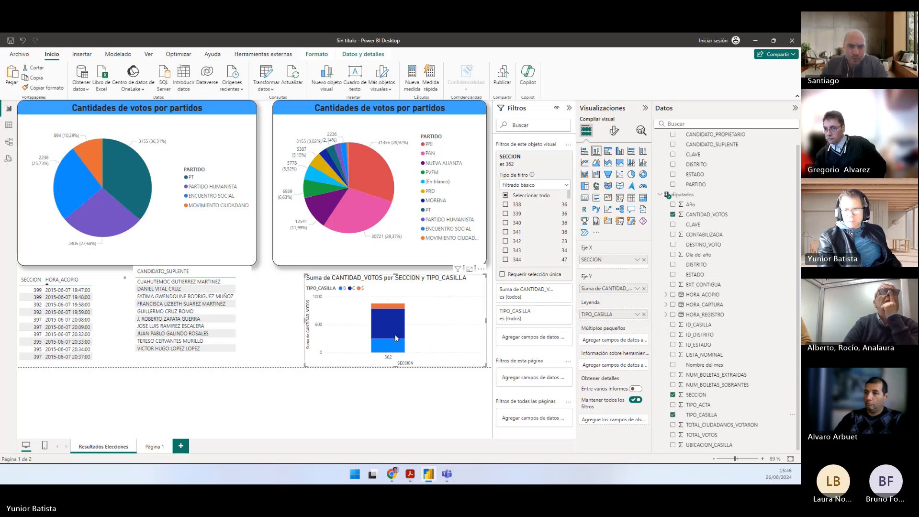
{"action": "mouse_move", "coordinate": [396, 336]}
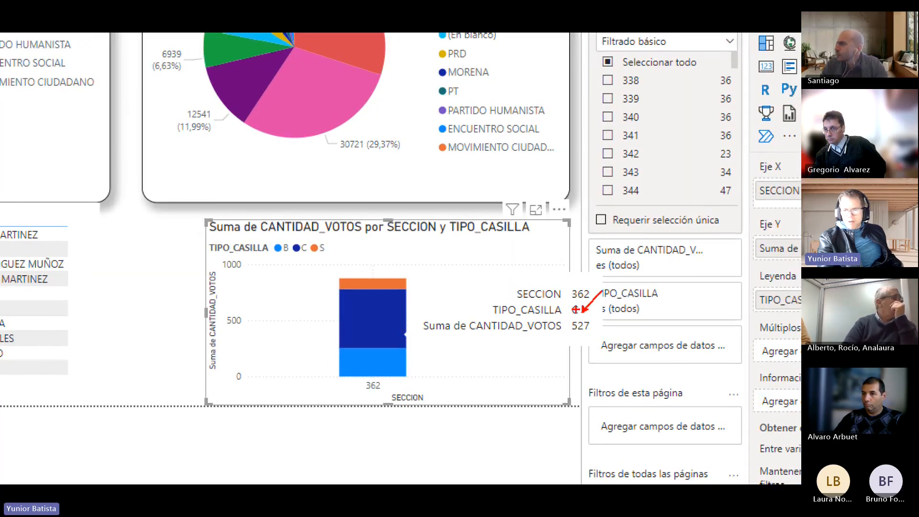
Step: Point out the section and vote sum in the column chart's casilla type C tooltip with arrows, and clear the annotations
{"action": "left_click_drag", "start_coordinate": [515, 299], "coordinate": [567, 319]}
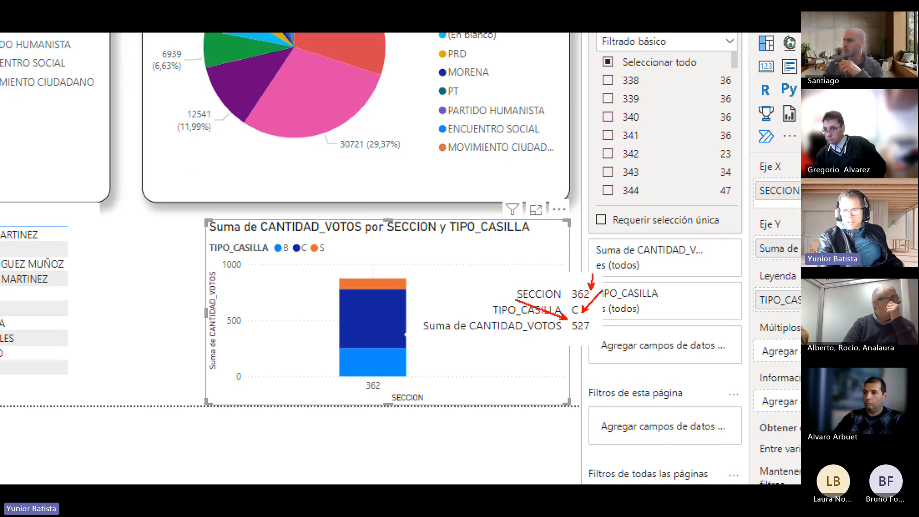
{"action": "left_click_drag", "start_coordinate": [591, 258], "coordinate": [591, 287]}
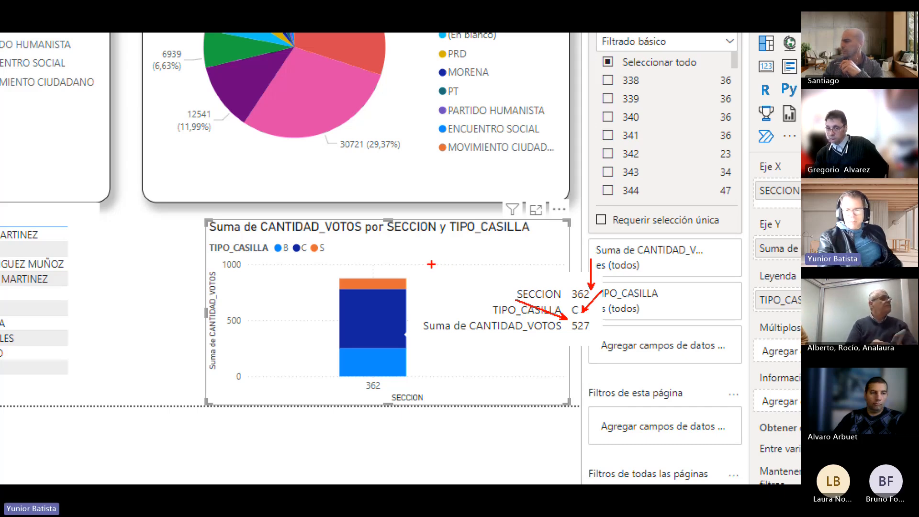
{"action": "key", "text": "Escape"}
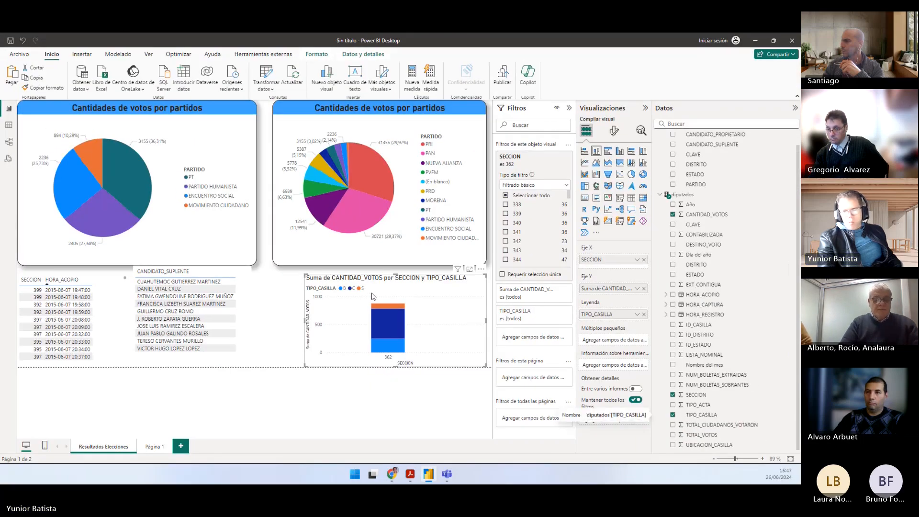
Step: Shift the column chart slightly toward the tables, and nudge the CANDIDATO_SUPLENTE table down a little
{"action": "left_click_drag", "start_coordinate": [373, 296], "coordinate": [357, 296]}
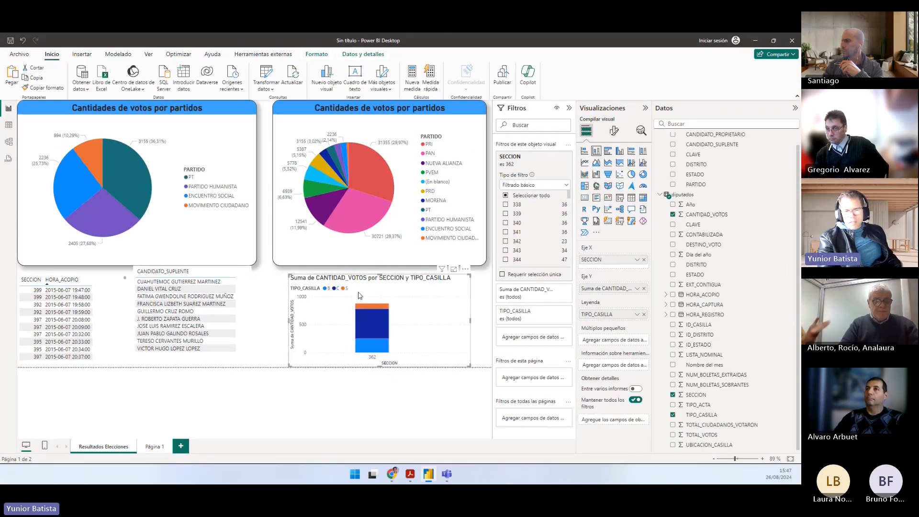
{"action": "left_click", "coordinate": [246, 292]}
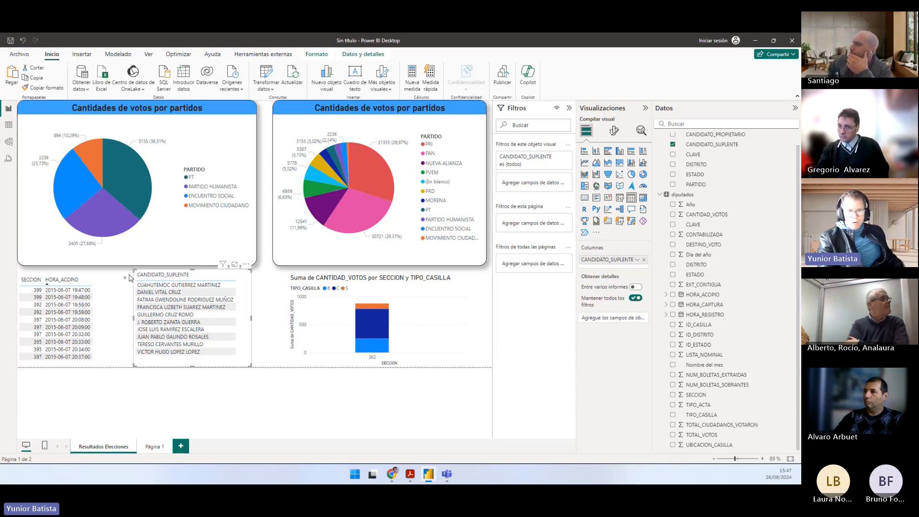
{"action": "left_click", "coordinate": [268, 292]}
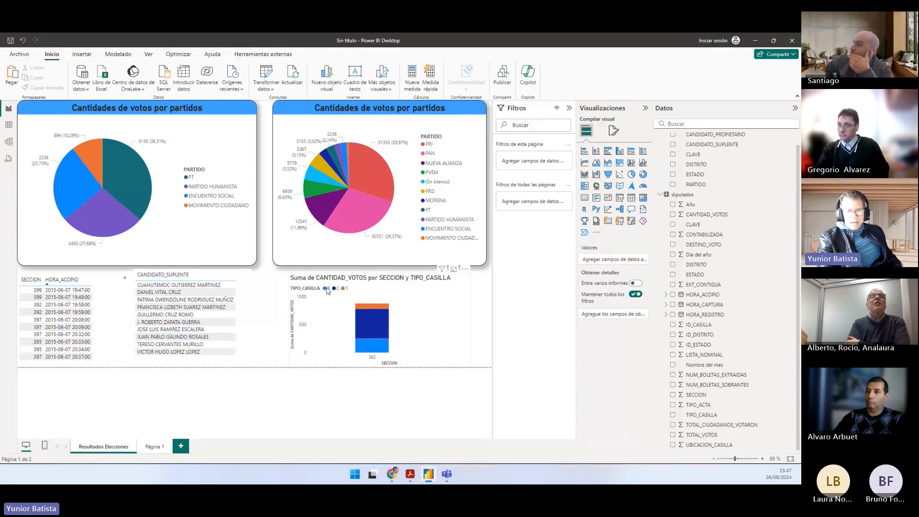
{"action": "left_click", "coordinate": [439, 316]}
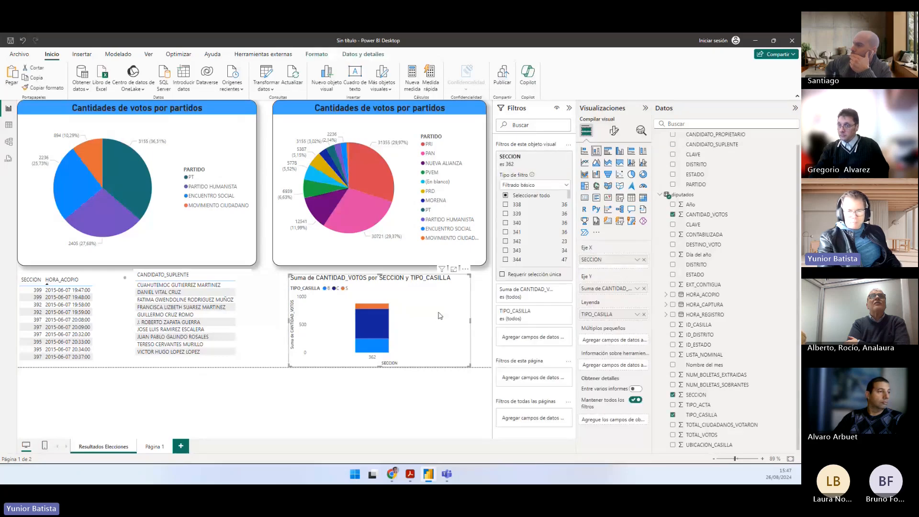
Step: Review questions b to e and the earlier exercise instructions in Práctico.pdf, and close the document
{"action": "key", "text": "alt+Tab"}
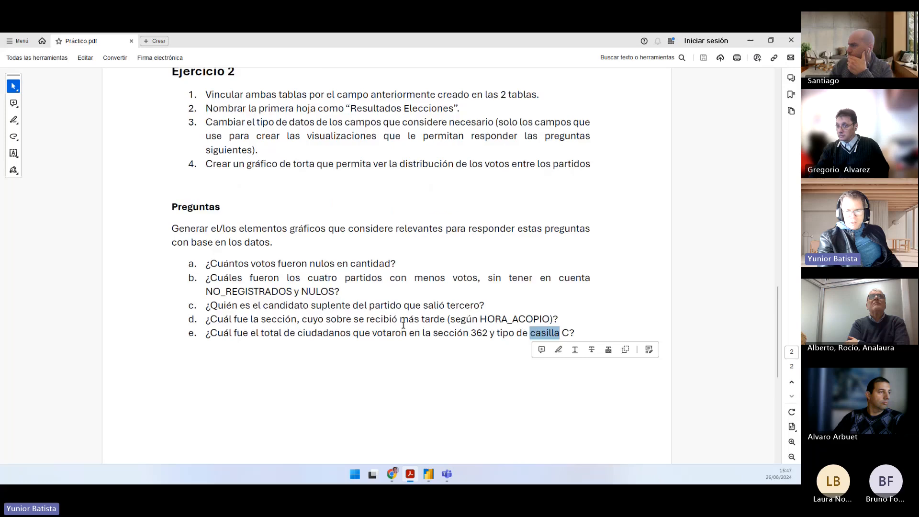
{"action": "scroll", "coordinate": [366, 345], "scroll_direction": "down", "scroll_amount": 6}
{"action": "scroll", "coordinate": [361, 348], "scroll_direction": "up", "scroll_amount": 3}
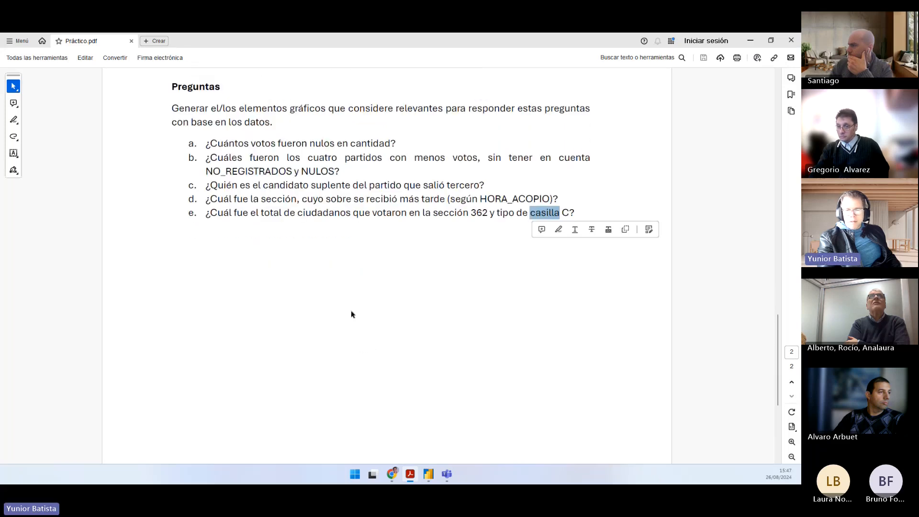
{"action": "scroll", "coordinate": [352, 314], "scroll_direction": "up", "scroll_amount": 1}
{"action": "left_click_drag", "start_coordinate": [574, 253], "coordinate": [206, 212]}
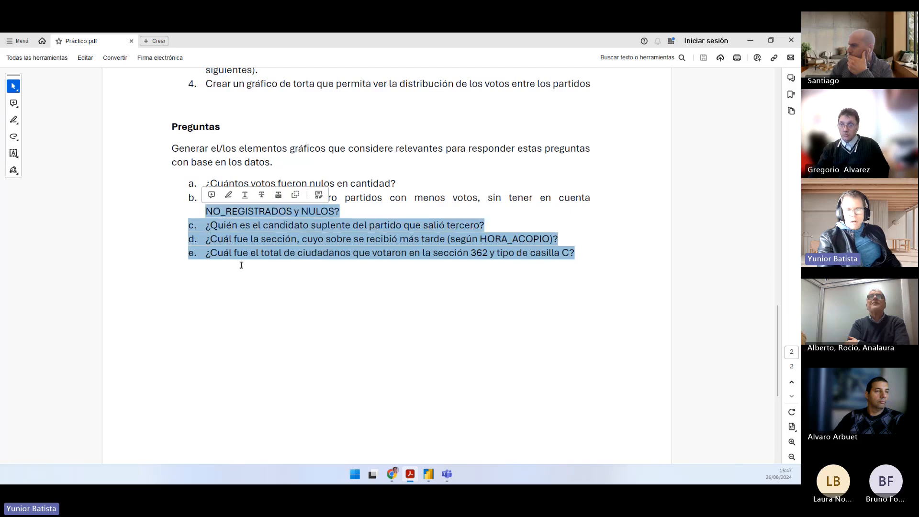
{"action": "scroll", "coordinate": [256, 282], "scroll_direction": "up", "scroll_amount": 1}
{"action": "scroll", "coordinate": [256, 282], "scroll_direction": "up", "scroll_amount": 1}
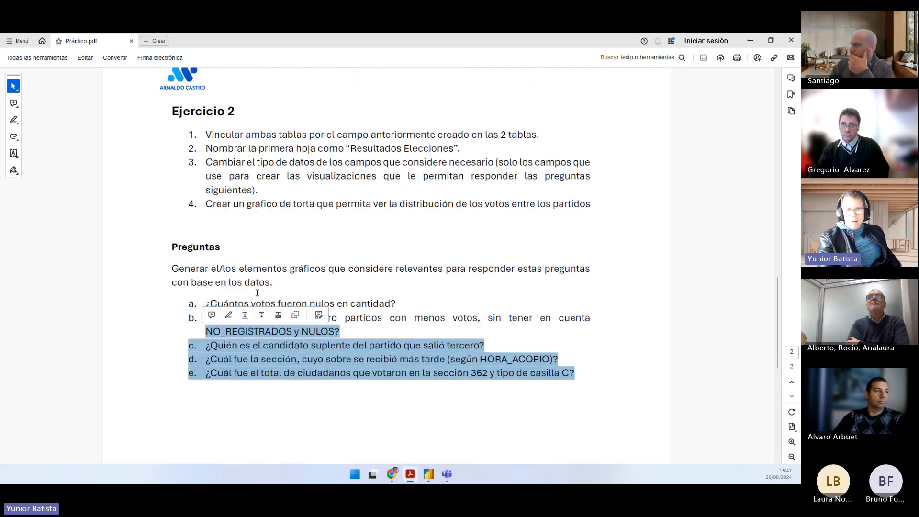
{"action": "scroll", "coordinate": [257, 290], "scroll_direction": "up", "scroll_amount": 4}
{"action": "scroll", "coordinate": [257, 293], "scroll_direction": "up", "scroll_amount": 1}
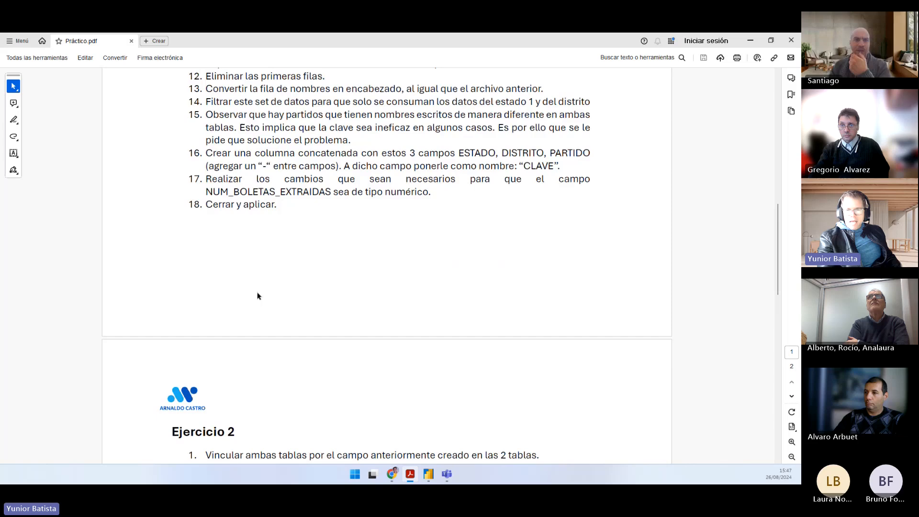
{"action": "scroll", "coordinate": [256, 292], "scroll_direction": "up", "scroll_amount": 2}
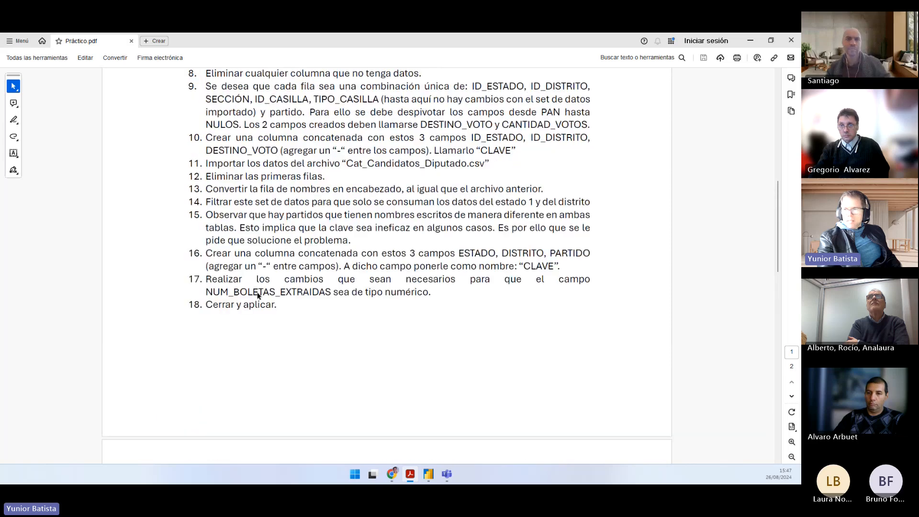
{"action": "left_click", "coordinate": [790, 42]}
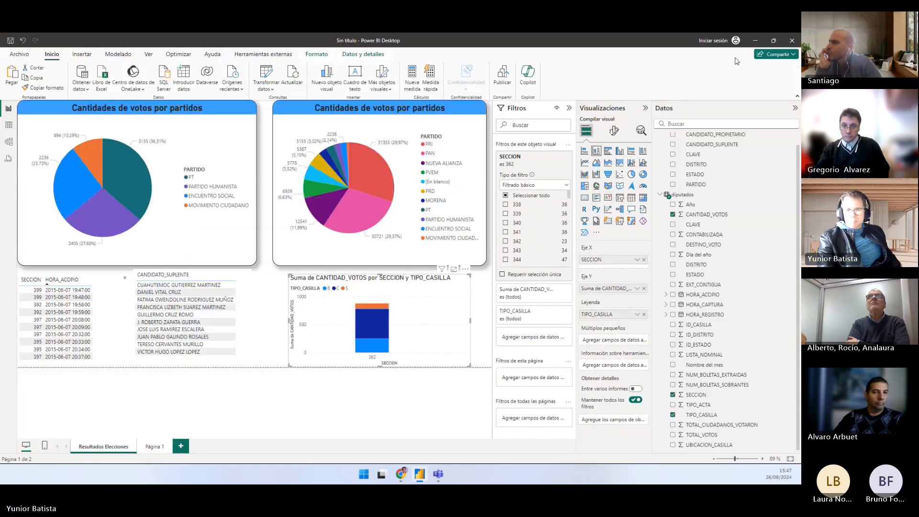
Step: Save the report as a .pbix file named "Clase 10 práctica" in the Prático folder, and close Power BI Desktop
{"action": "left_click", "coordinate": [19, 54]}
{"action": "left_click", "coordinate": [45, 166]}
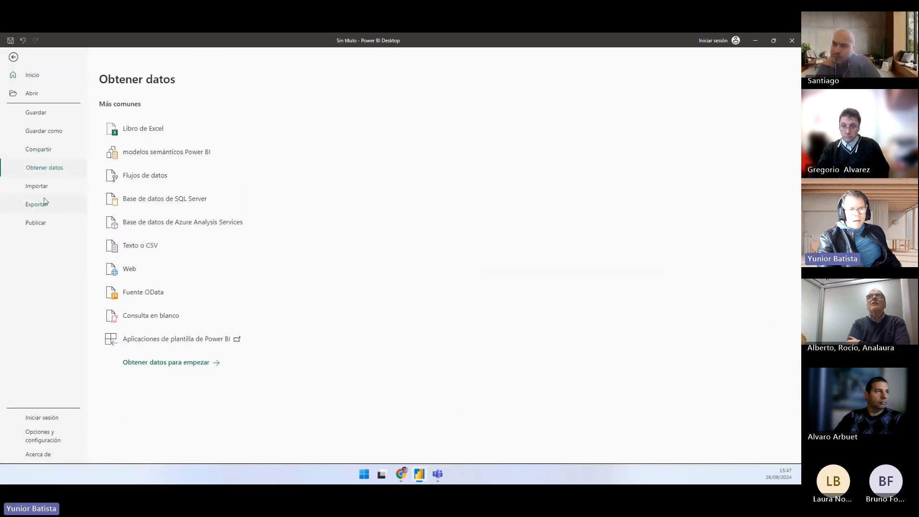
{"action": "left_click", "coordinate": [54, 132]}
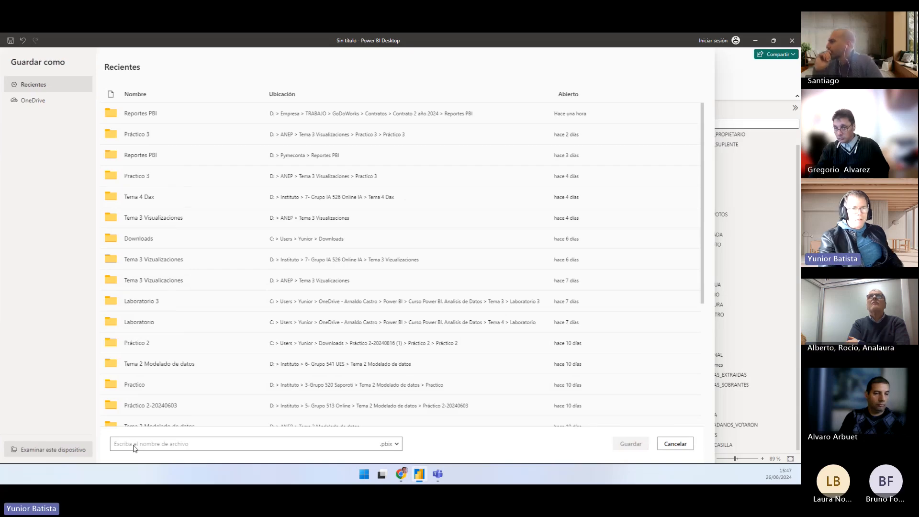
{"action": "type", "text": "Clase "}
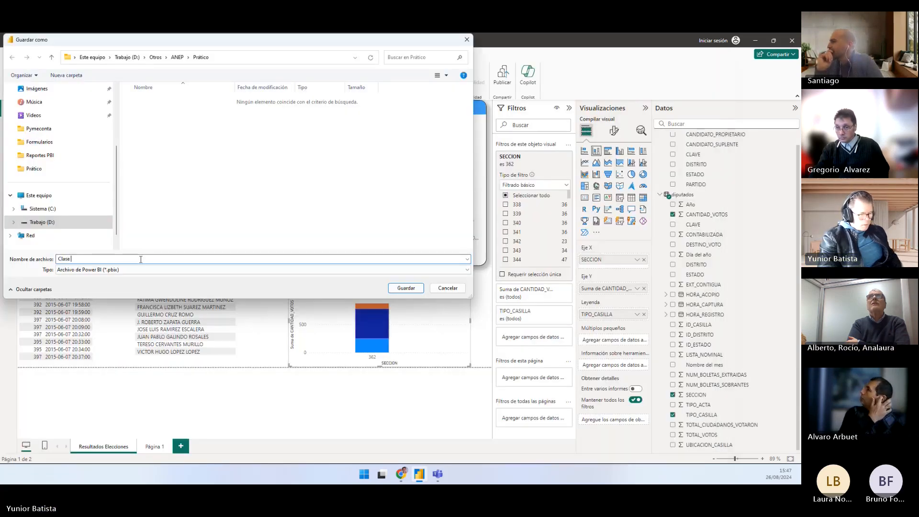
{"action": "type", "text": "10 prác"}
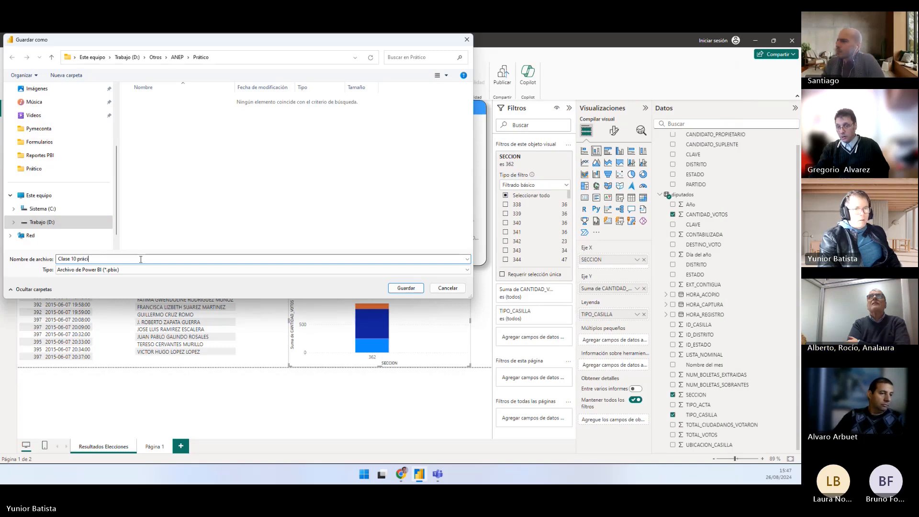
{"action": "type", "text": "tica"}
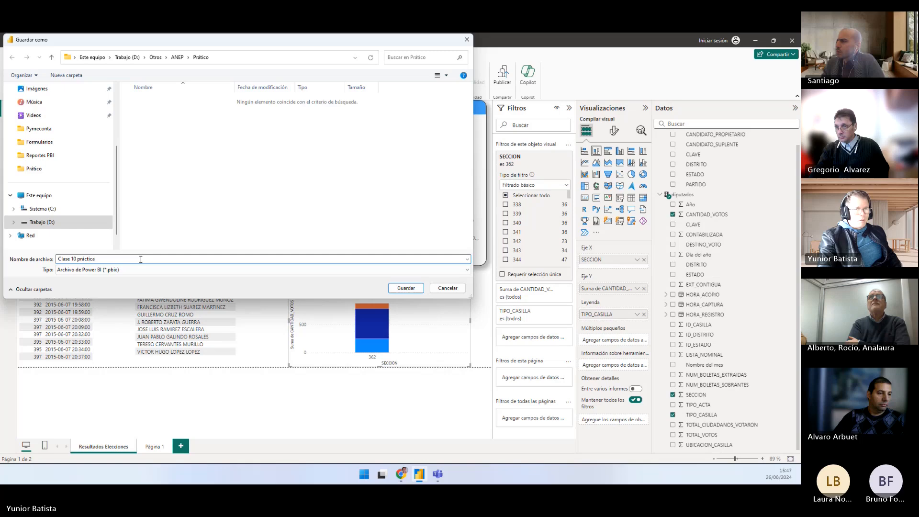
{"action": "left_click", "coordinate": [419, 291]}
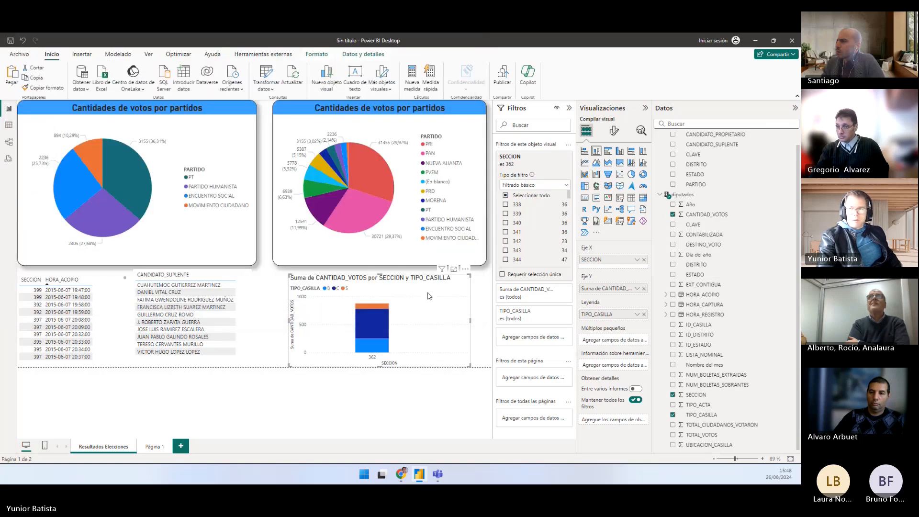
{"action": "left_click", "coordinate": [788, 45]}
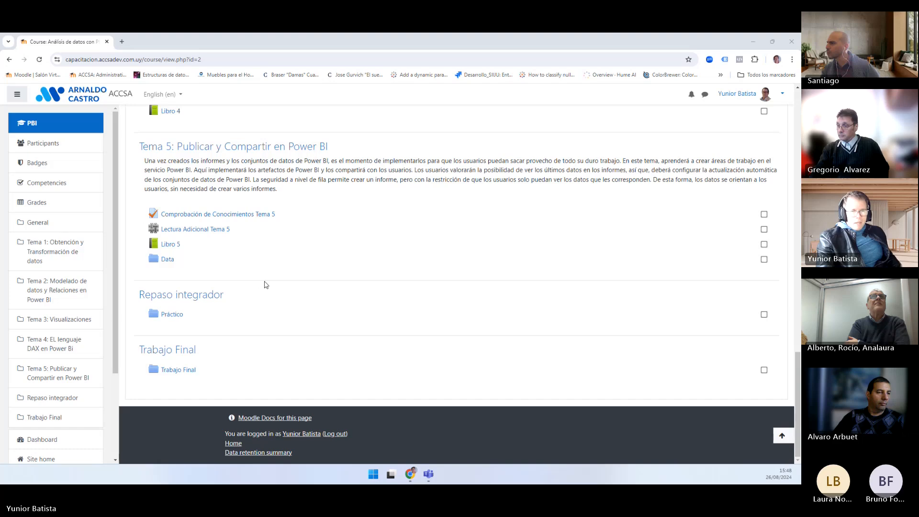
Step: Open CASO.pdf from the course's Trabajo Final folder, enlarge the page and highlight the case title "Ventas por internet"
{"action": "left_click", "coordinate": [177, 371]}
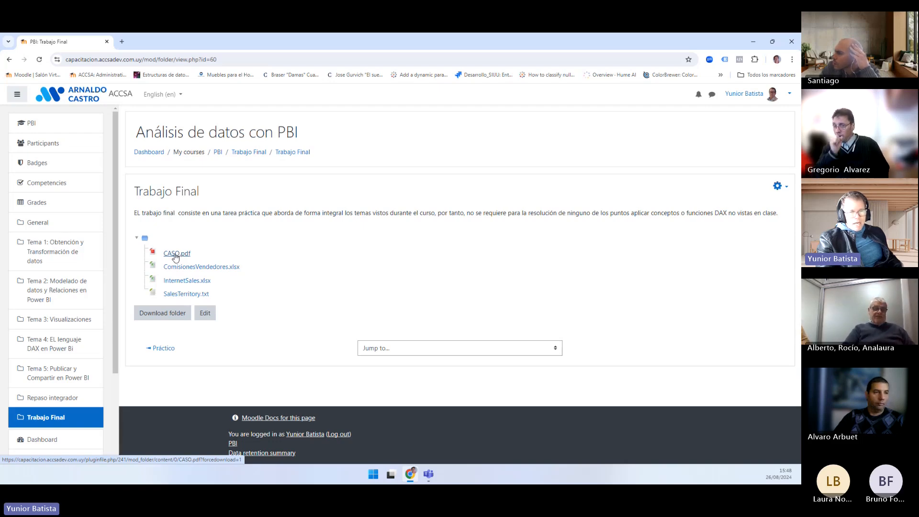
{"action": "left_click", "coordinate": [176, 253]}
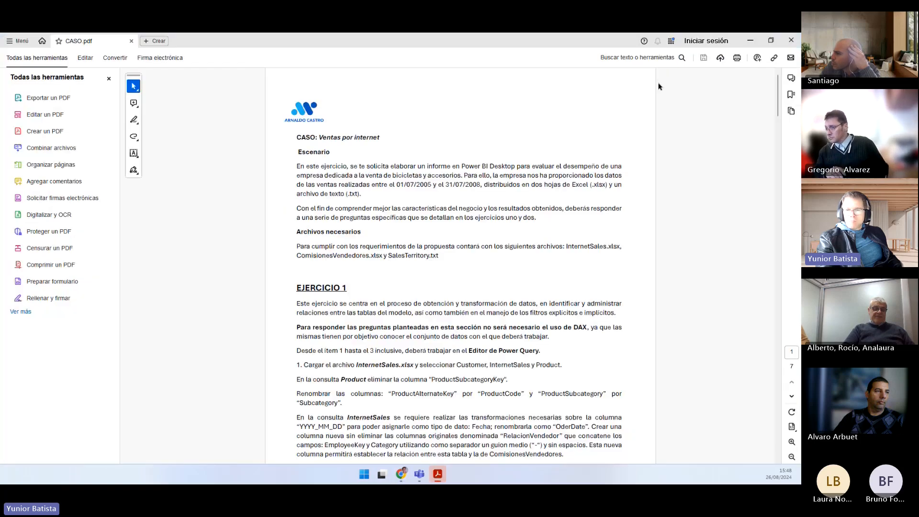
{"action": "scroll", "coordinate": [380, 213], "scroll_direction": "up", "scroll_amount": 2}
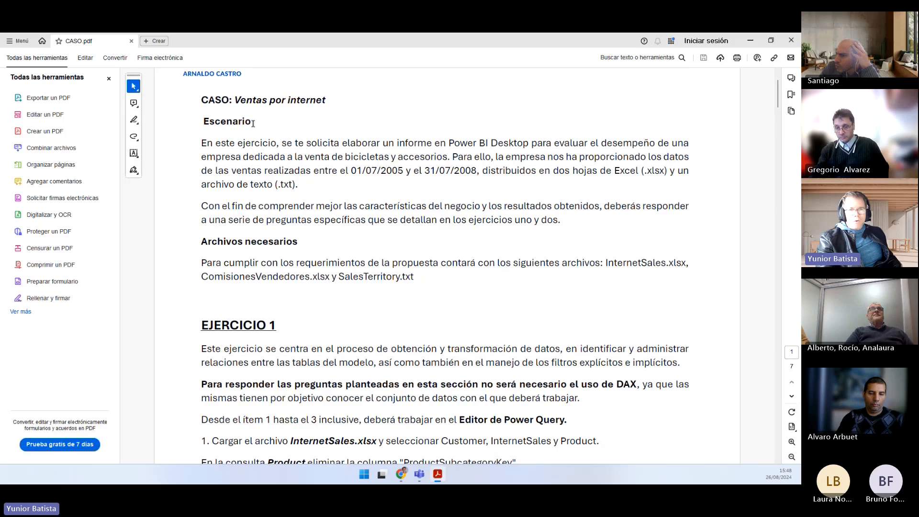
{"action": "mouse_move", "coordinate": [200, 99]}
{"action": "left_mouse_down"}
{"action": "mouse_move", "coordinate": [326, 102]}
{"action": "mouse_move", "coordinate": [322, 109]}
{"action": "left_mouse_up"}
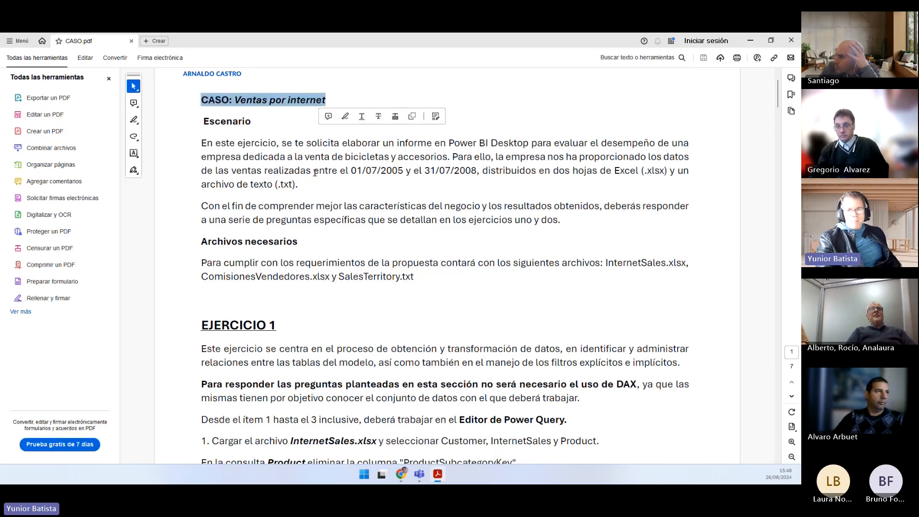
Step: Return to the Trabajo Final folder in the browser, and mark its three data files and CASO.pdf with on-screen annotations
{"action": "key", "text": "alt+Tab"}
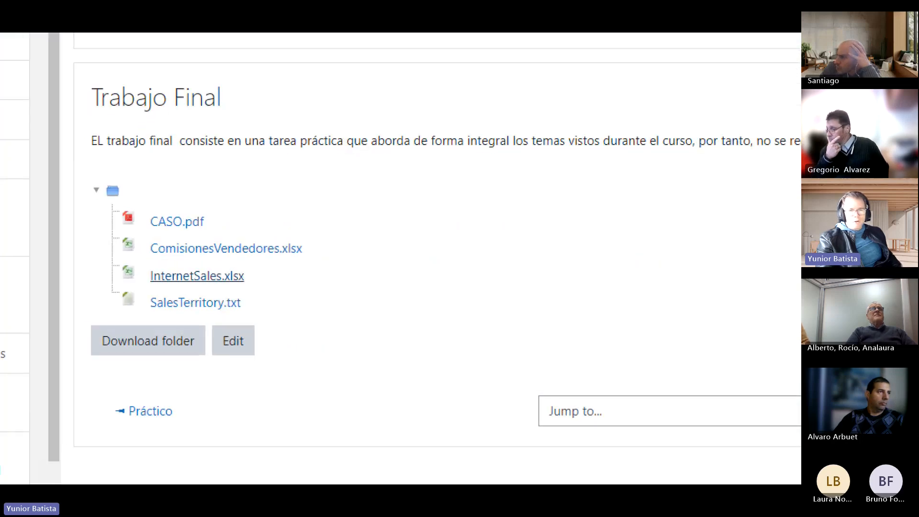
{"action": "mouse_move", "coordinate": [319, 193]}
{"action": "left_mouse_down"}
{"action": "mouse_move", "coordinate": [249, 276]}
{"action": "mouse_move", "coordinate": [249, 302]}
{"action": "left_mouse_up"}
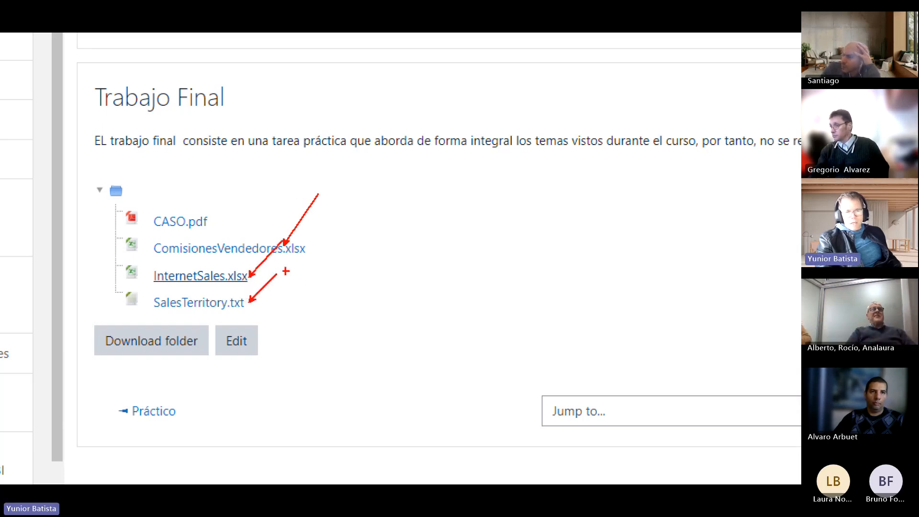
{"action": "mouse_move", "coordinate": [100, 242]}
{"action": "left_mouse_down"}
{"action": "mouse_move", "coordinate": [188, 256]}
{"action": "mouse_move", "coordinate": [307, 313]}
{"action": "left_mouse_up"}
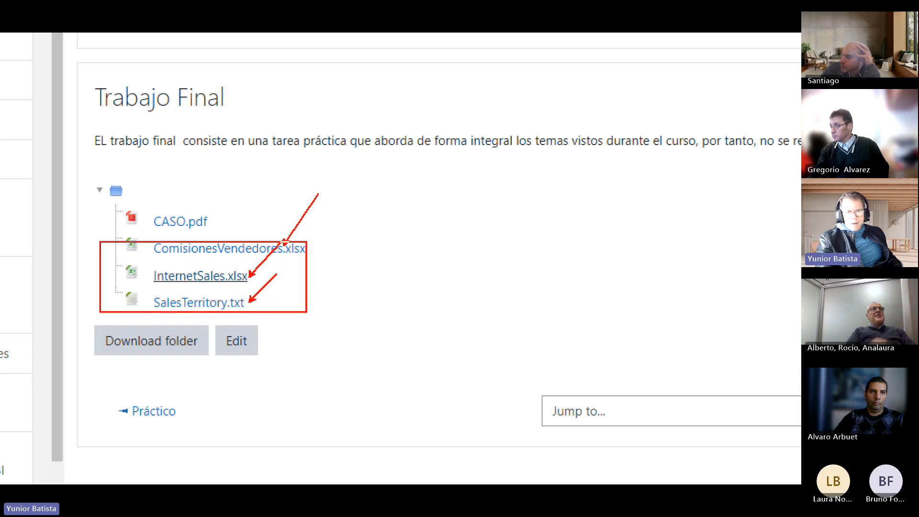
{"action": "left_click_drag", "start_coordinate": [224, 138], "coordinate": [193, 220]}
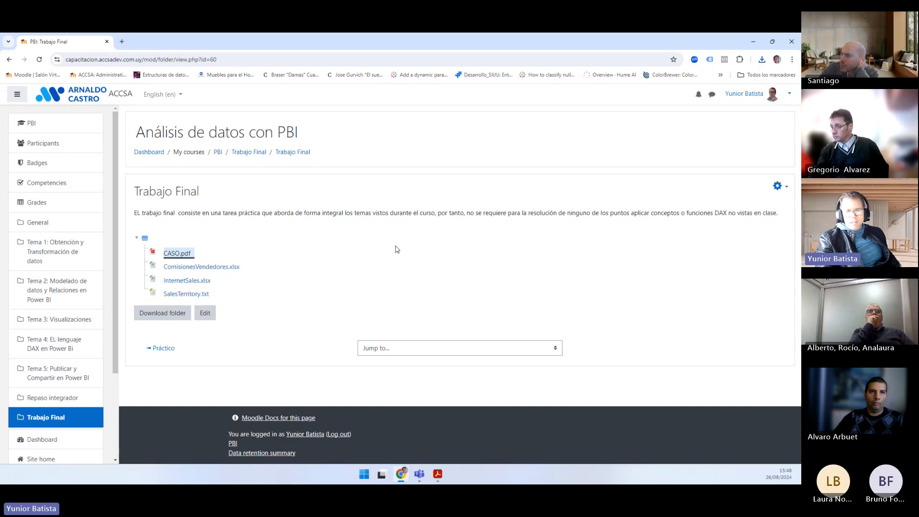
Step: Switch back to CASO.pdf in Adobe Acrobat, highlight the heading "EJERCICIO 1" and review its data-loading items 1 to 3
{"action": "key", "text": "alt+Tab"}
{"action": "scroll", "coordinate": [317, 306], "scroll_direction": "down", "scroll_amount": 5}
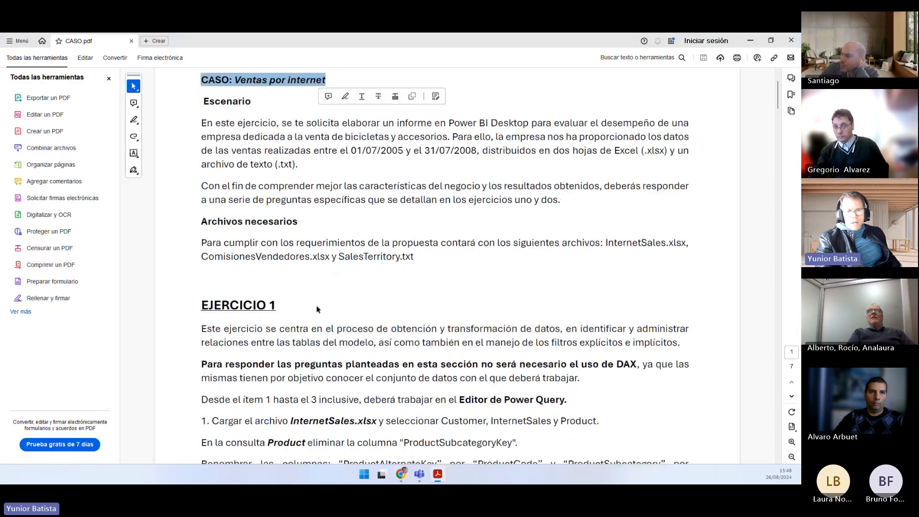
{"action": "left_click_drag", "start_coordinate": [200, 206], "coordinate": [276, 207]}
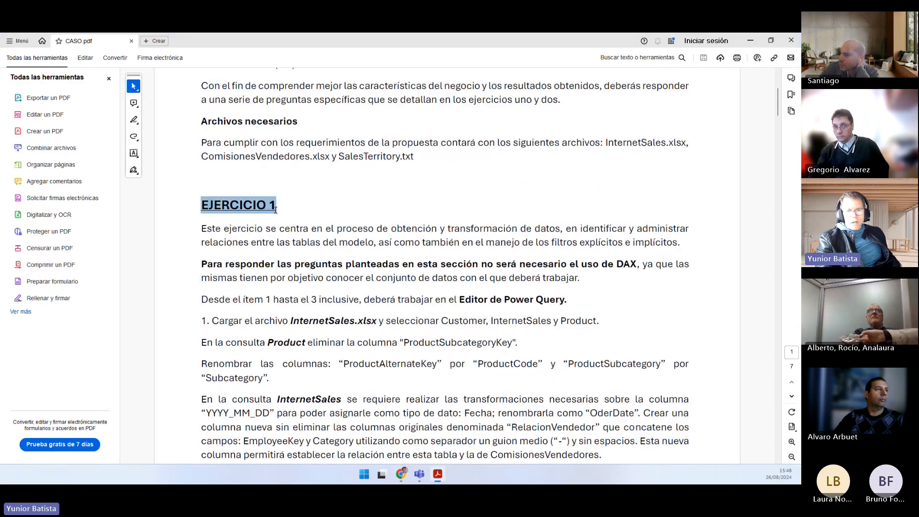
{"action": "scroll", "coordinate": [321, 271], "scroll_direction": "down", "scroll_amount": 4}
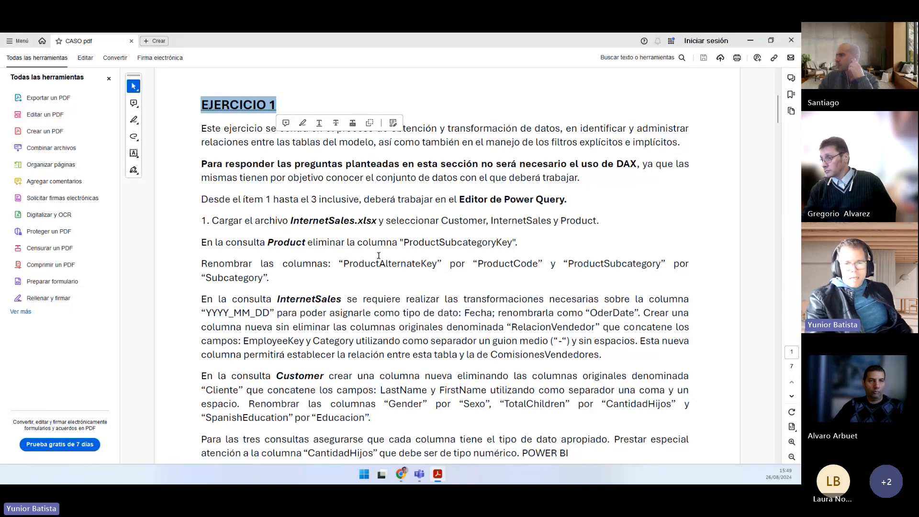
{"action": "scroll", "coordinate": [376, 248], "scroll_direction": "down", "scroll_amount": 8}
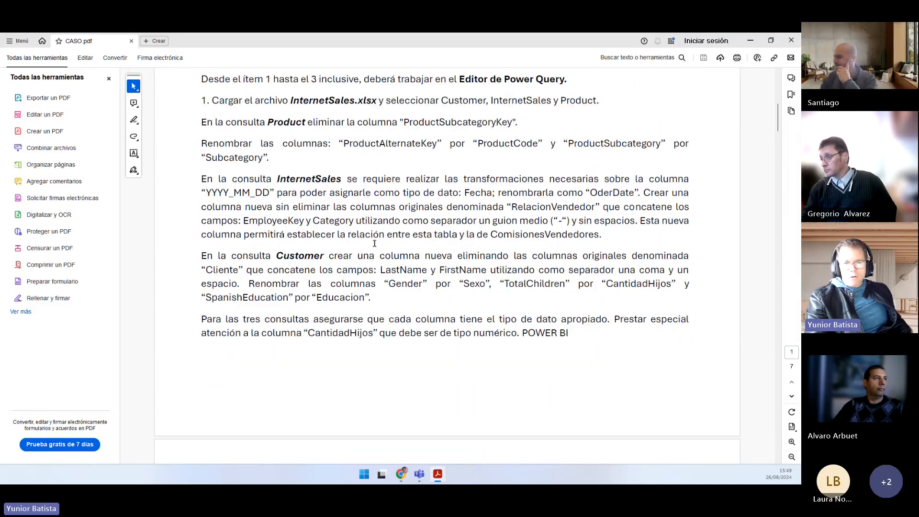
{"action": "scroll", "coordinate": [375, 244], "scroll_direction": "down", "scroll_amount": 10}
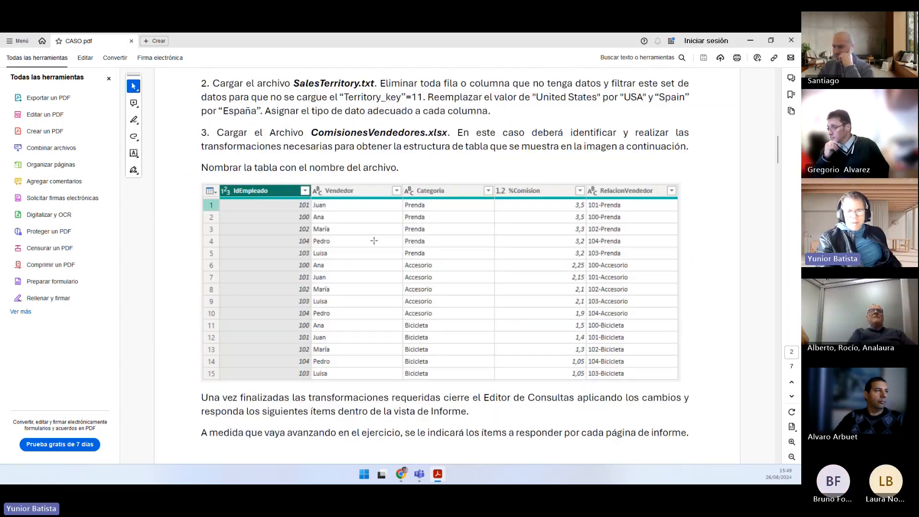
Step: Highlight parts of the bold instructions naming the report pages for items 4 to 8 and items 9 to 11 of Exercise 1
{"action": "scroll", "coordinate": [372, 238], "scroll_direction": "down", "scroll_amount": 1}
{"action": "scroll", "coordinate": [372, 238], "scroll_direction": "up", "scroll_amount": 1}
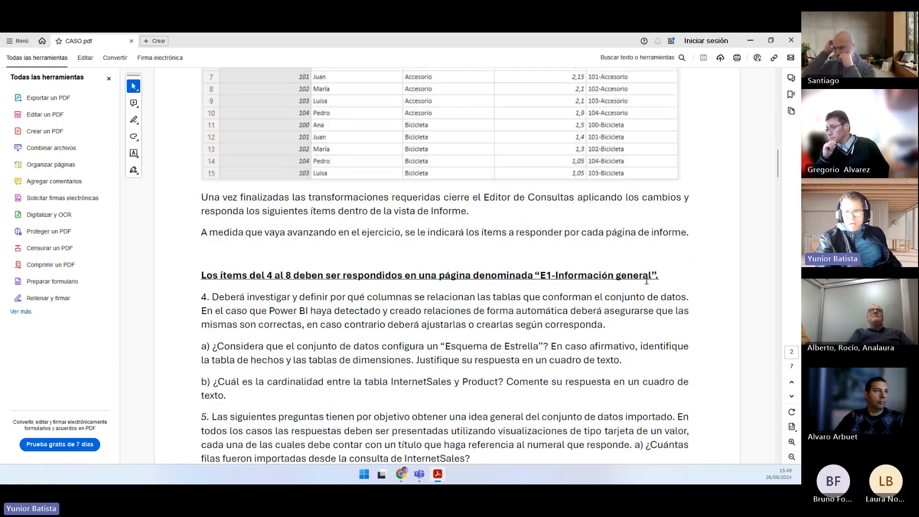
{"action": "left_click_drag", "start_coordinate": [659, 276], "coordinate": [541, 269]}
{"action": "left_click_drag", "start_coordinate": [207, 271], "coordinate": [291, 276]}
{"action": "scroll", "coordinate": [364, 252], "scroll_direction": "down", "scroll_amount": 3}
{"action": "scroll", "coordinate": [364, 252], "scroll_direction": "down", "scroll_amount": 10}
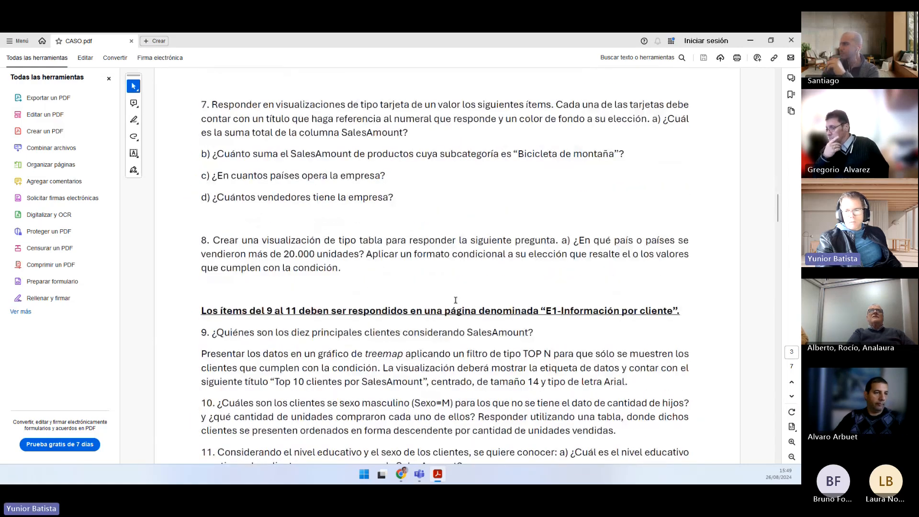
{"action": "left_click_drag", "start_coordinate": [250, 311], "coordinate": [328, 311]}
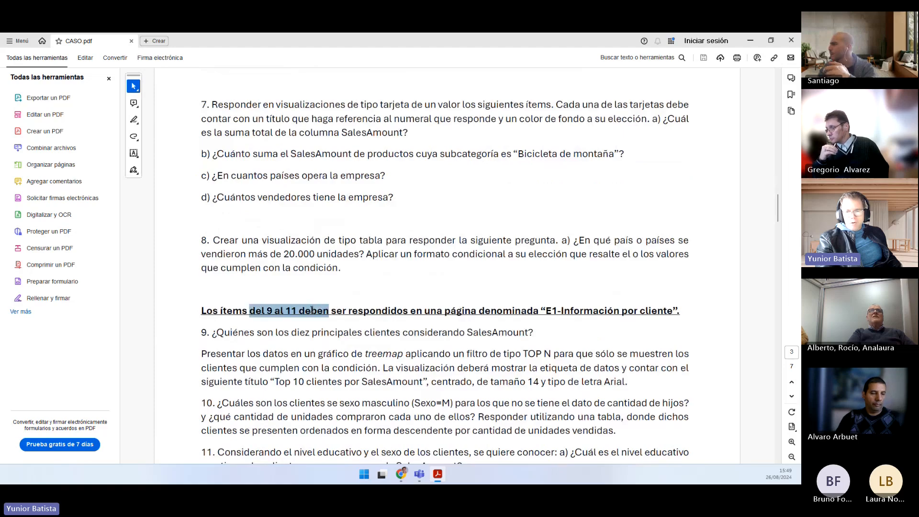
Step: Review the remaining Exercise 1 visualization requirements and Exercise 2 through the waterfall chart questions in item 7
{"action": "scroll", "coordinate": [391, 269], "scroll_direction": "down", "scroll_amount": 3}
{"action": "scroll", "coordinate": [391, 269], "scroll_direction": "down", "scroll_amount": 10}
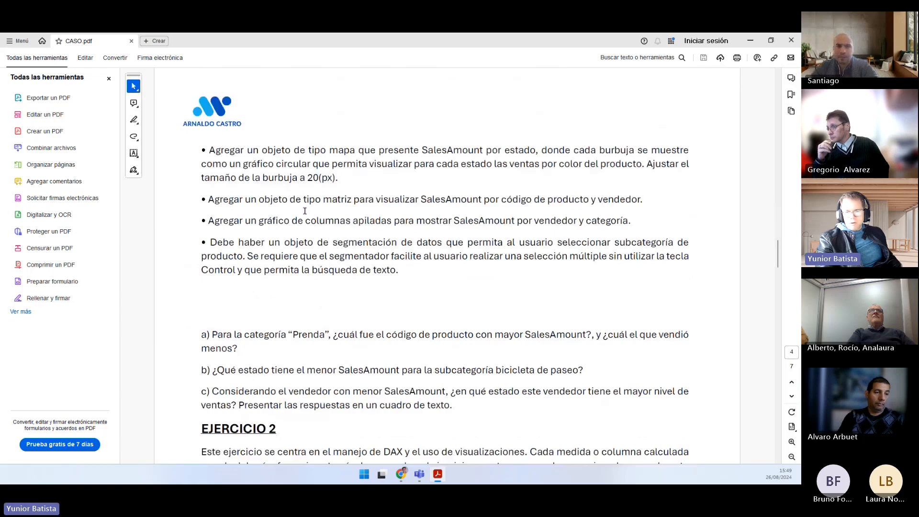
{"action": "scroll", "coordinate": [304, 210], "scroll_direction": "down", "scroll_amount": 10}
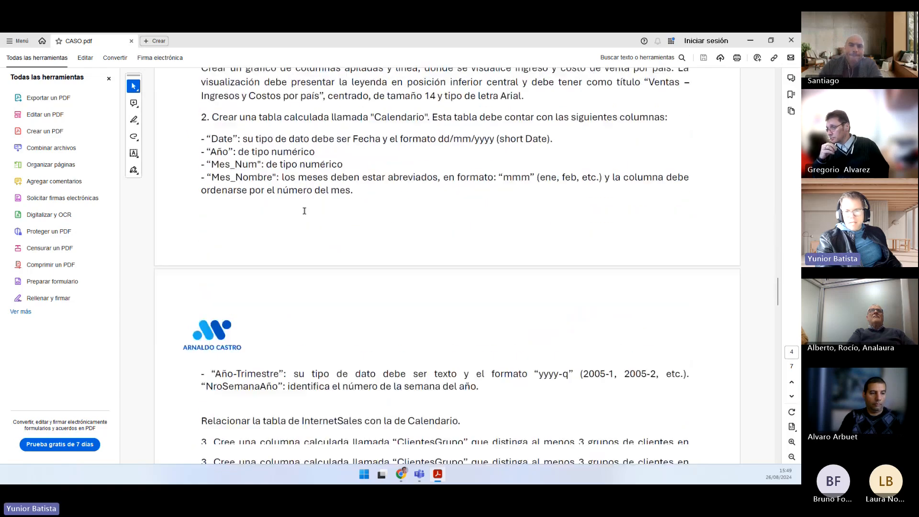
{"action": "scroll", "coordinate": [305, 210], "scroll_direction": "down", "scroll_amount": 10}
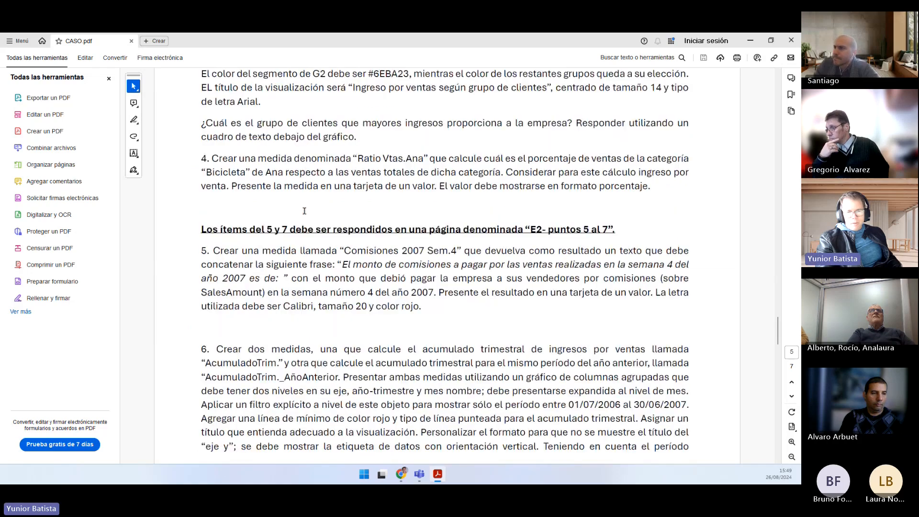
{"action": "scroll", "coordinate": [304, 211], "scroll_direction": "down", "scroll_amount": 5}
{"action": "scroll", "coordinate": [304, 210], "scroll_direction": "down", "scroll_amount": 4}
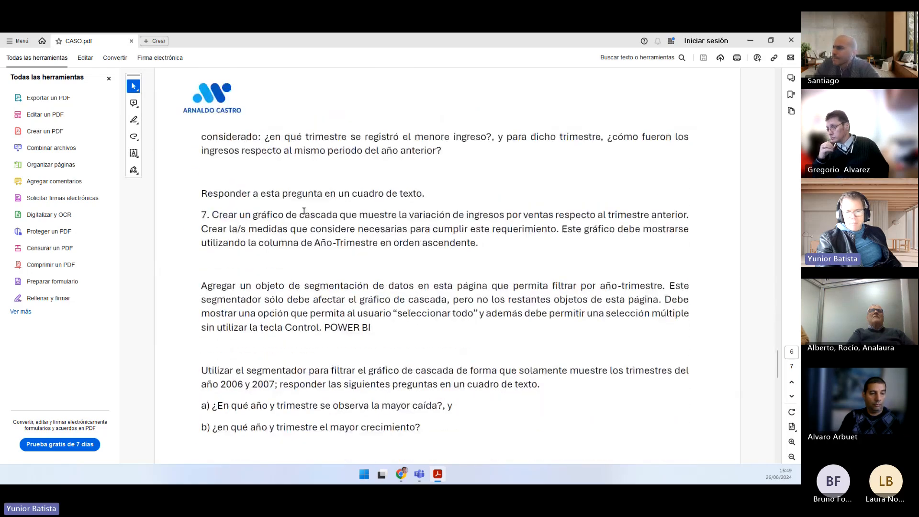
Step: Return to the case title and scenario at the beginning of CASO.pdf, and close Adobe Acrobat
{"action": "scroll", "coordinate": [305, 213], "scroll_direction": "up", "scroll_amount": 5}
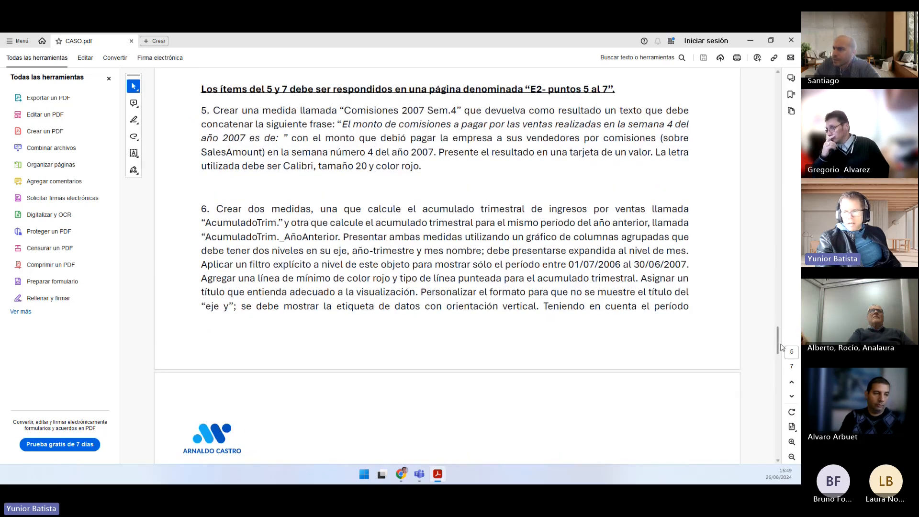
{"action": "left_click_drag", "start_coordinate": [781, 346], "coordinate": [787, 63]}
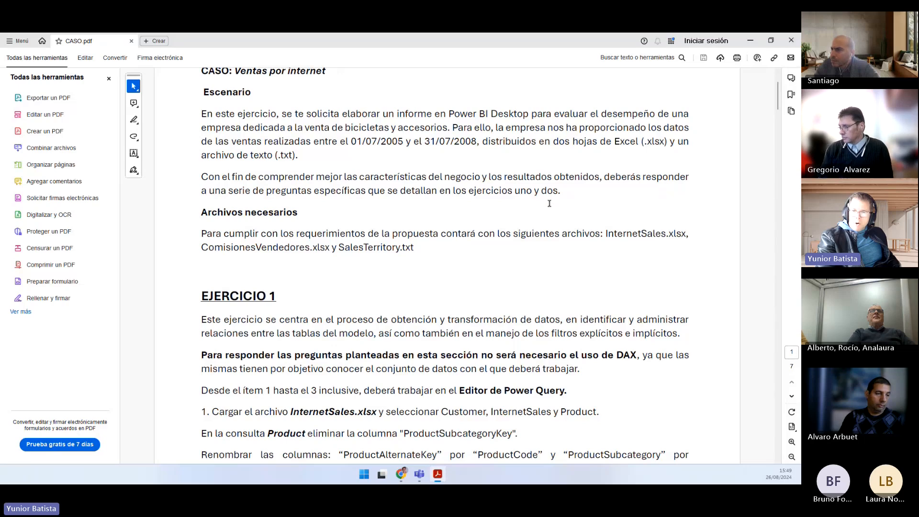
{"action": "scroll", "coordinate": [549, 203], "scroll_direction": "up", "scroll_amount": 2}
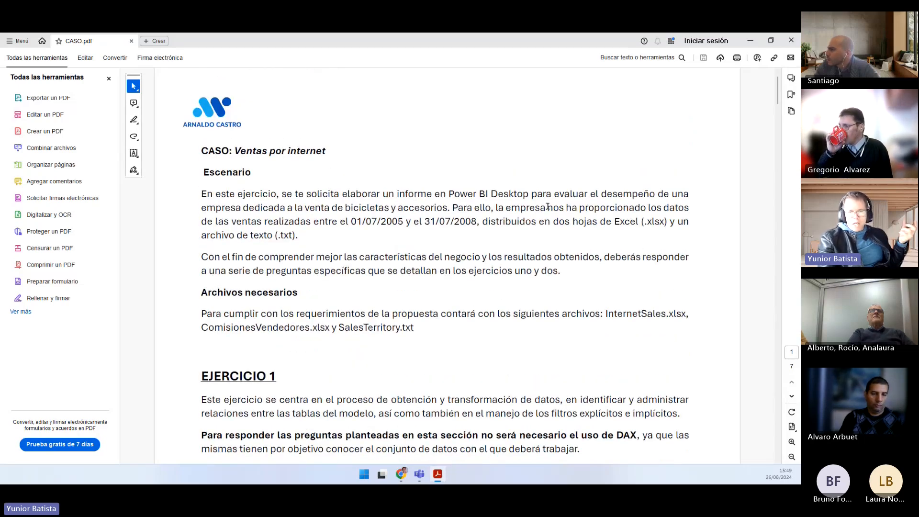
{"action": "left_click", "coordinate": [791, 45]}
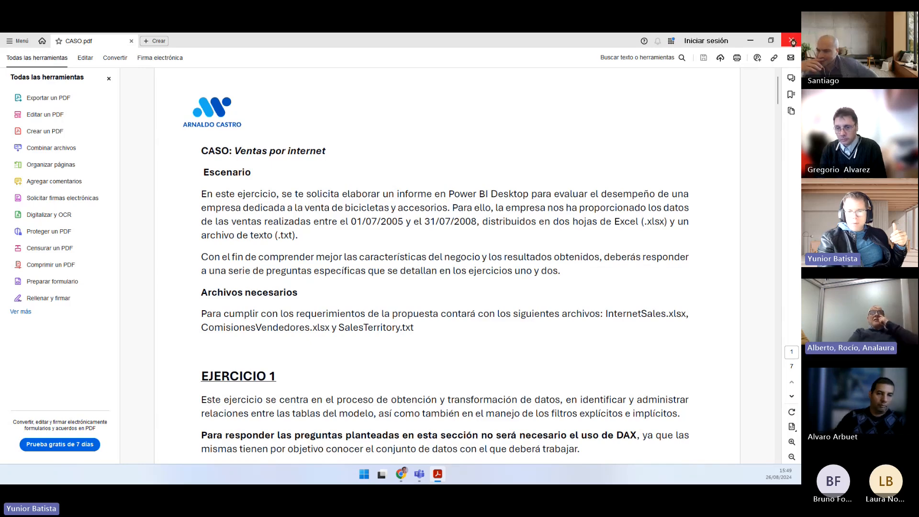